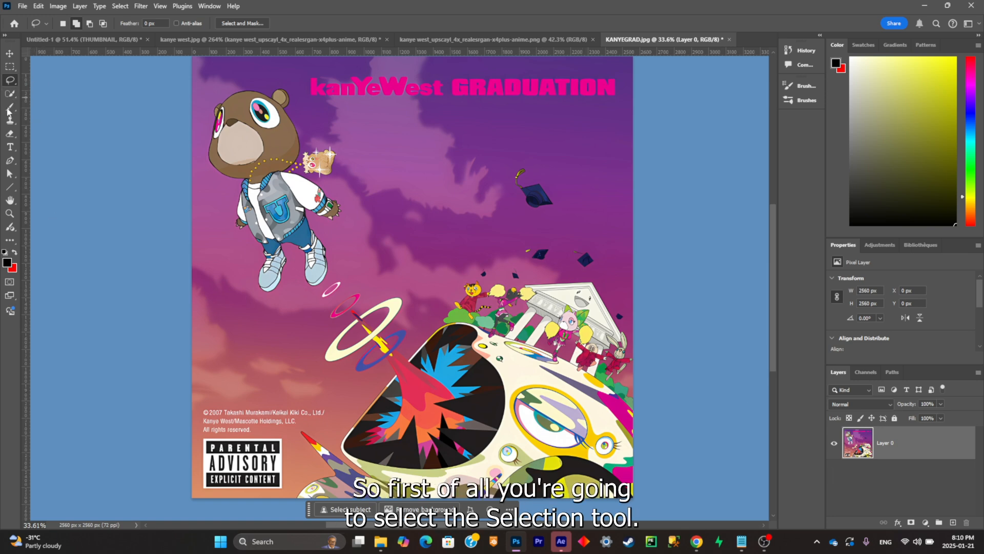
# - Select the bear's head and jacket on the album cover with the Quick Selection tool
pyautogui.click(11, 94)
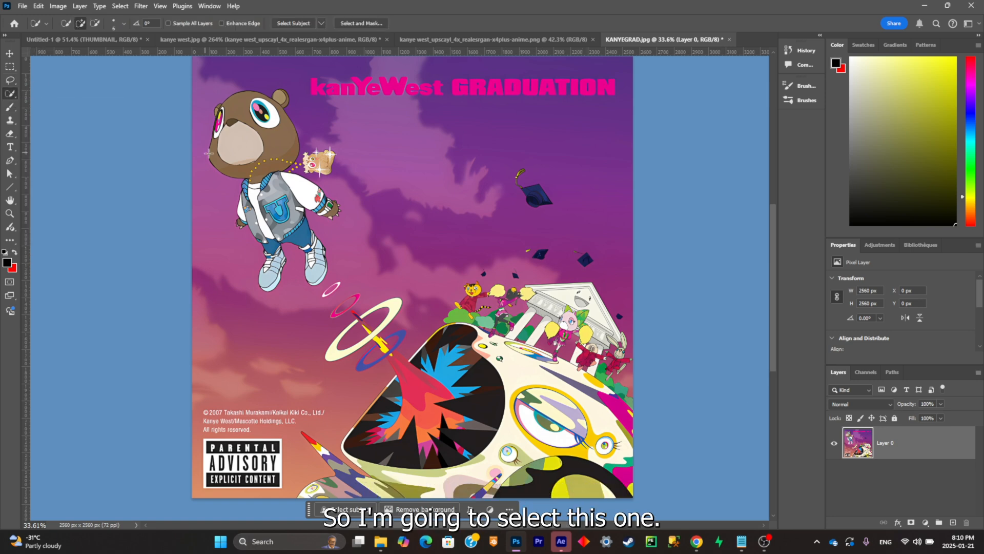
pyautogui.scroll(3, 209, 153)
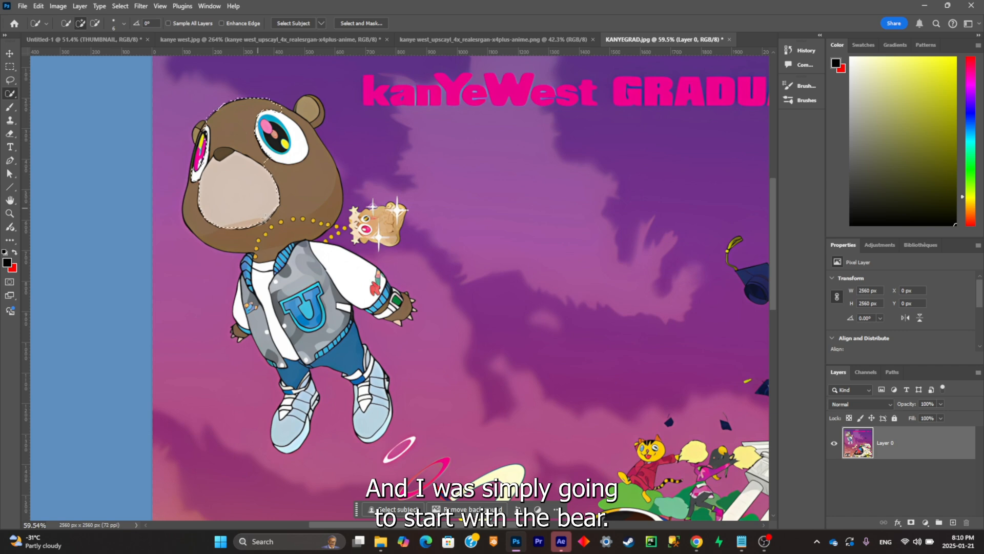
pyautogui.moveTo(266, 218); pyautogui.dragTo(236, 335)
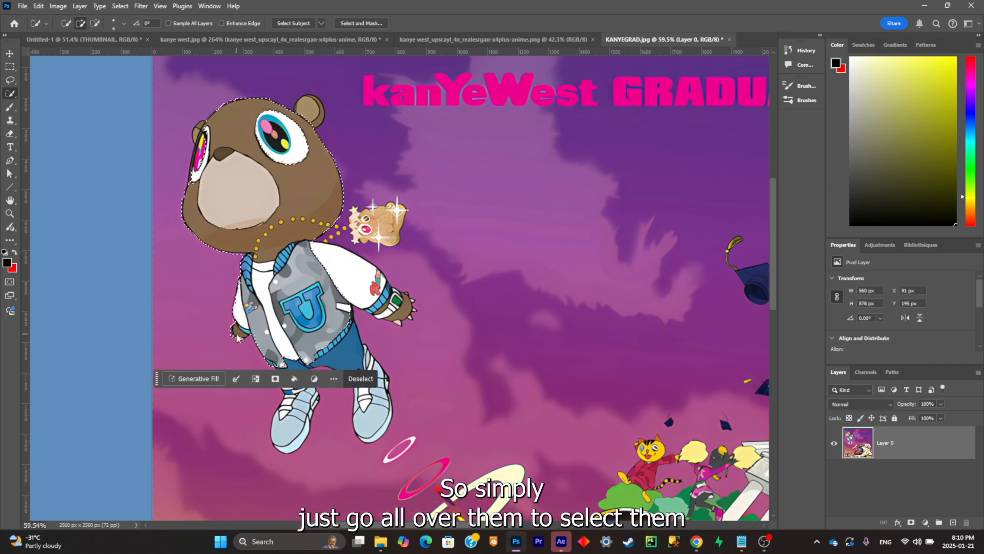
pyautogui.scroll(3, 237, 333)
pyautogui.scroll(-1, 390, 330)
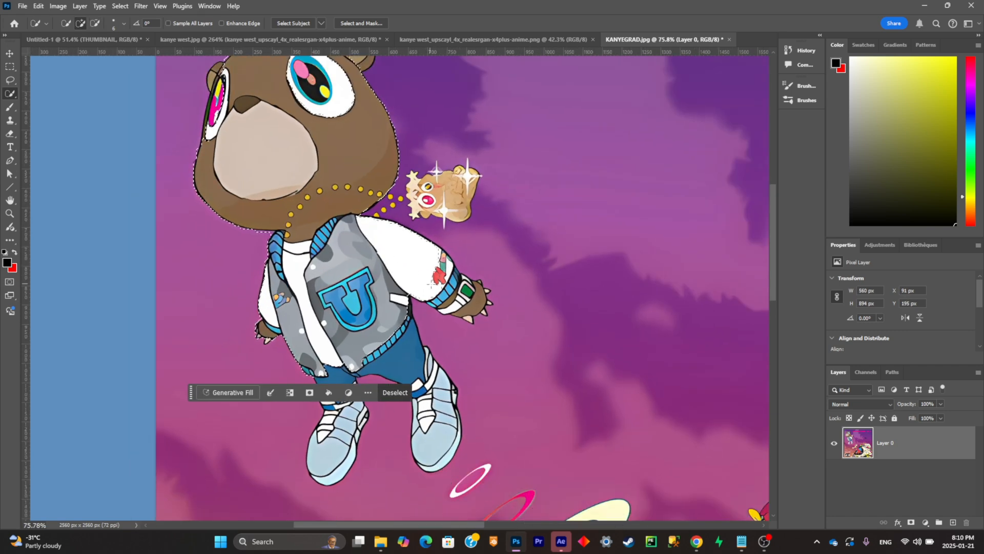
# - Refine the selection's edge around the bear's ear, white sleeve and clawed hand, removing spill into the purple background
pyautogui.scroll(4, 332, 205)
pyautogui.scroll(3, 205, 198)
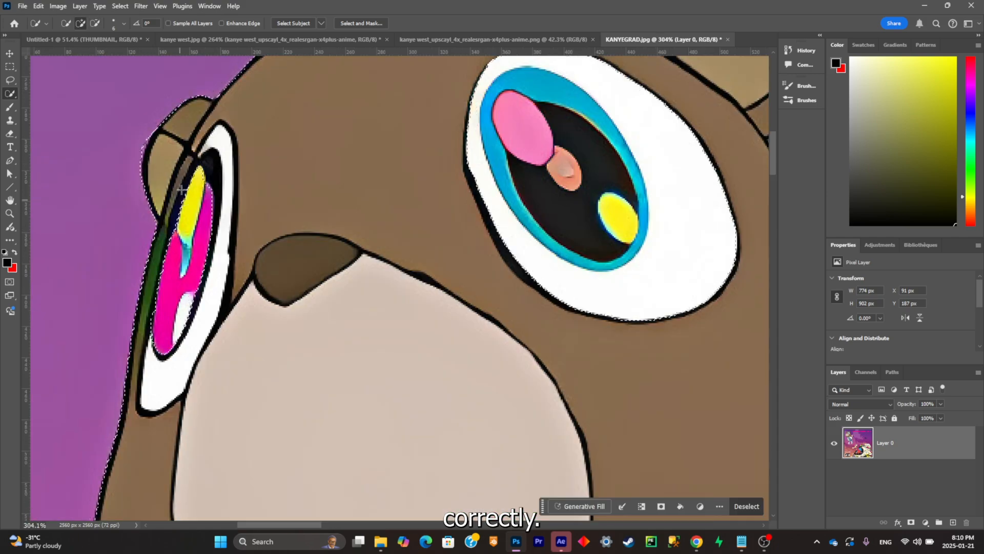
pyautogui.scroll(-2, 308, 231)
pyautogui.click(764, 541)
pyautogui.click(412, 289)
pyautogui.click(442, 295)
pyautogui.click(420, 313)
pyautogui.click(393, 328)
pyautogui.click(373, 343)
pyautogui.scroll(-5, 551, 228)
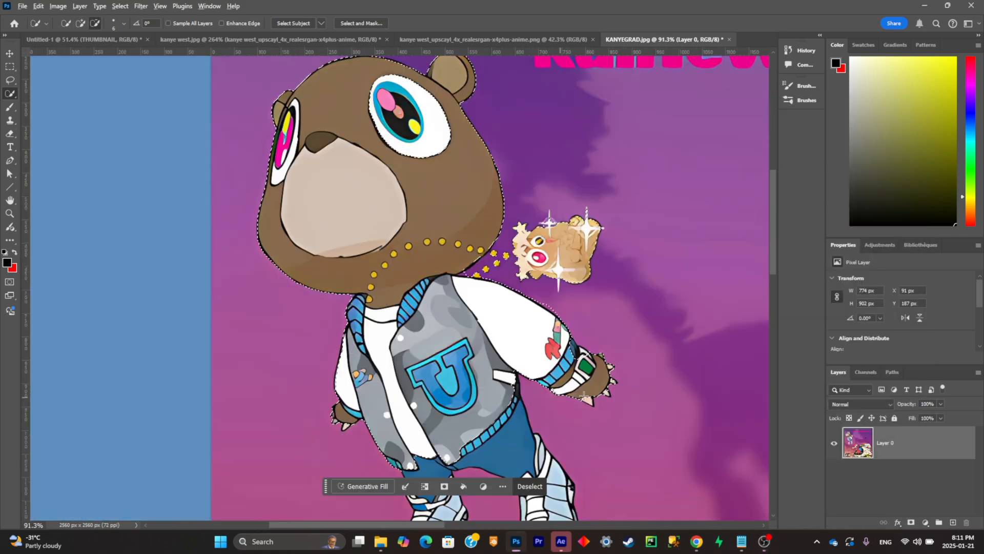
# - Extend the selection over the bear's blue trousers and both shoes, following their outlines
pyautogui.scroll(3, 580, 352)
pyautogui.scroll(-3, 410, 308)
pyautogui.moveTo(330, 323); pyautogui.dragTo(328, 451)
pyautogui.moveTo(446, 272); pyautogui.dragTo(494, 425)
pyautogui.scroll(3, 533, 317)
pyautogui.click(506, 313)
pyautogui.scroll(-2, 492, 328)
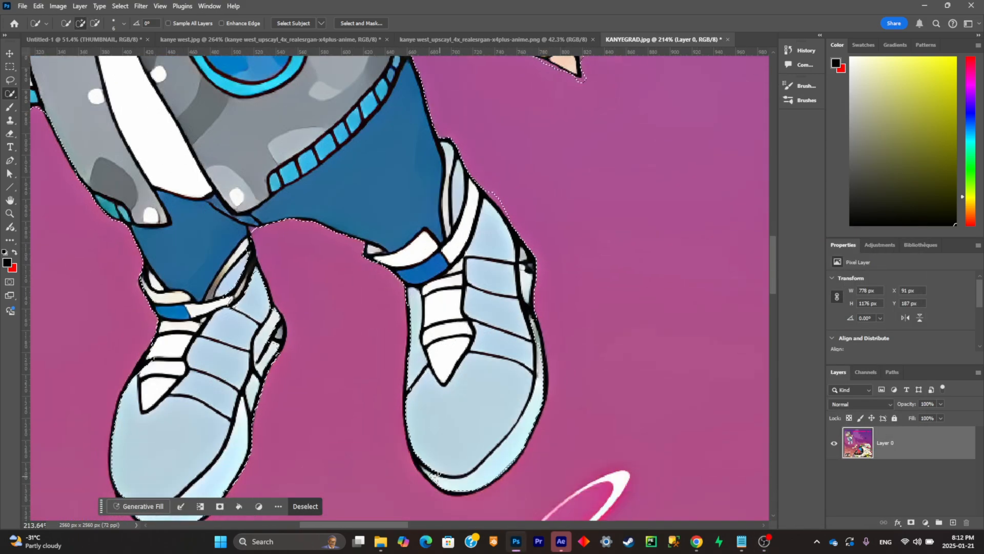
pyautogui.click(398, 305)
pyautogui.click(144, 340)
pyautogui.scroll(-2, 270, 306)
pyautogui.scroll(-5, 270, 306)
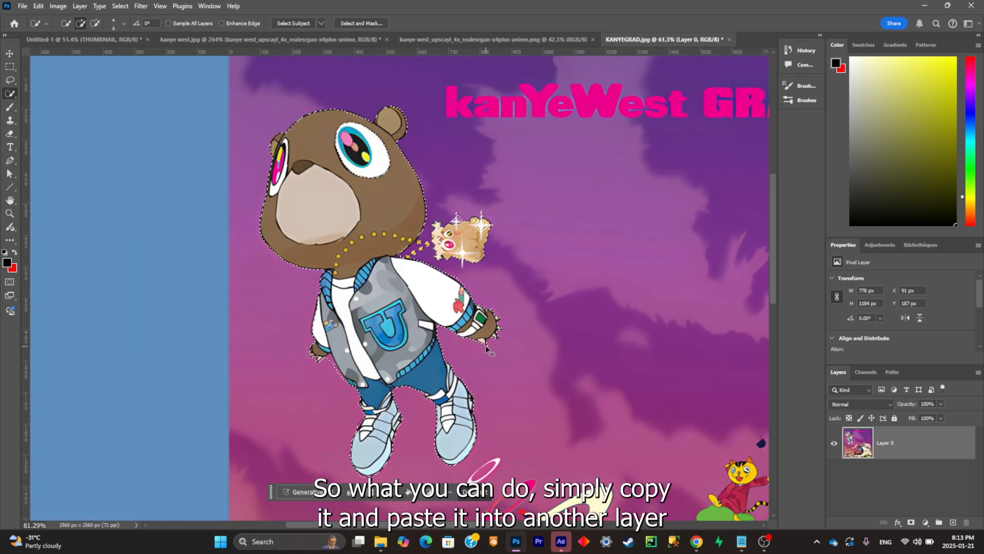
# - Copy the selected bear onto a new layer and hide the original cover layer
pyautogui.hotkey('ctrl', 'c')
pyautogui.hotkey('ctrl', 'v')
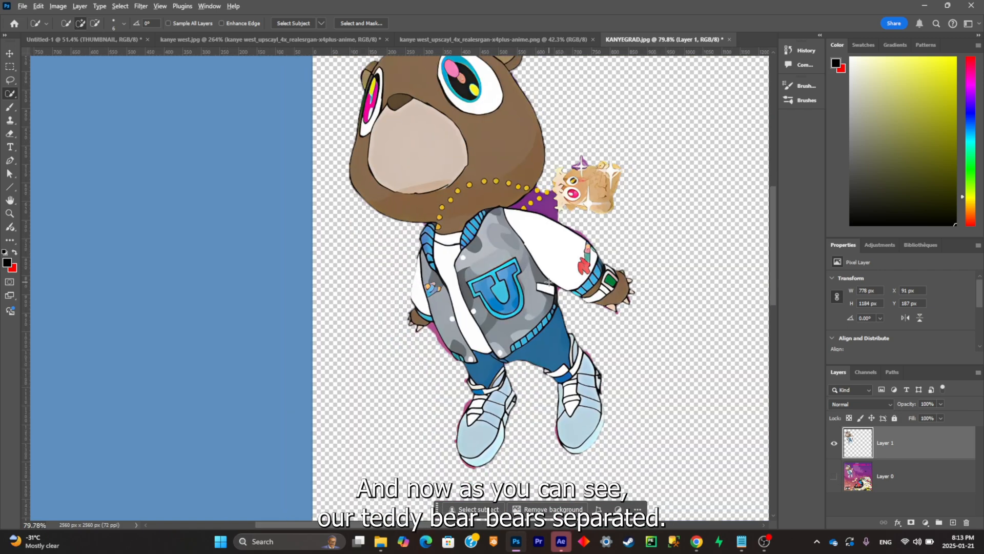
pyautogui.scroll(-3, 590, 289)
pyautogui.hscroll(-3, 622, 284)
pyautogui.hscroll(2, 617, 284)
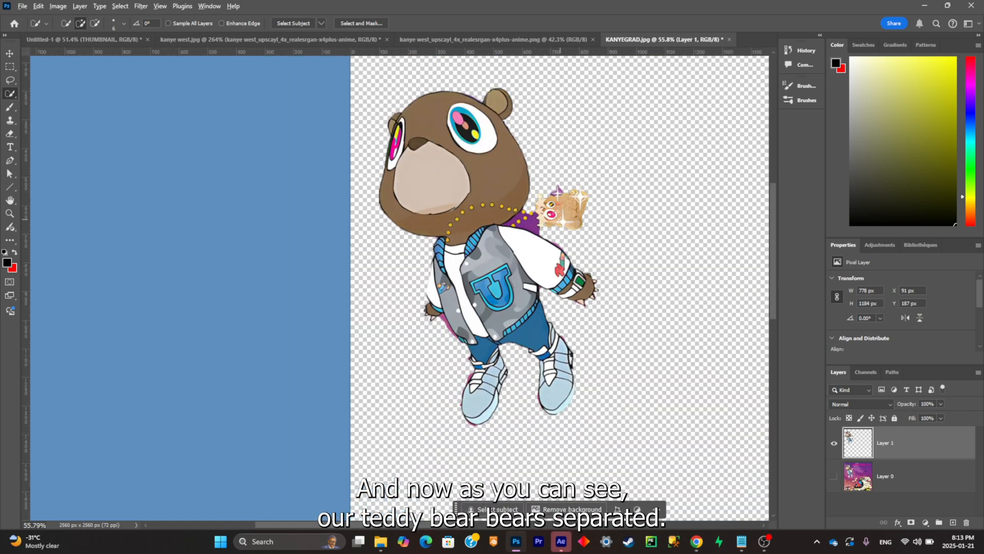
# - Select the leftover purple patch between the bear's chain and shoulder with the Magic Wand and delete it
pyautogui.scroll(5, 500, 210)
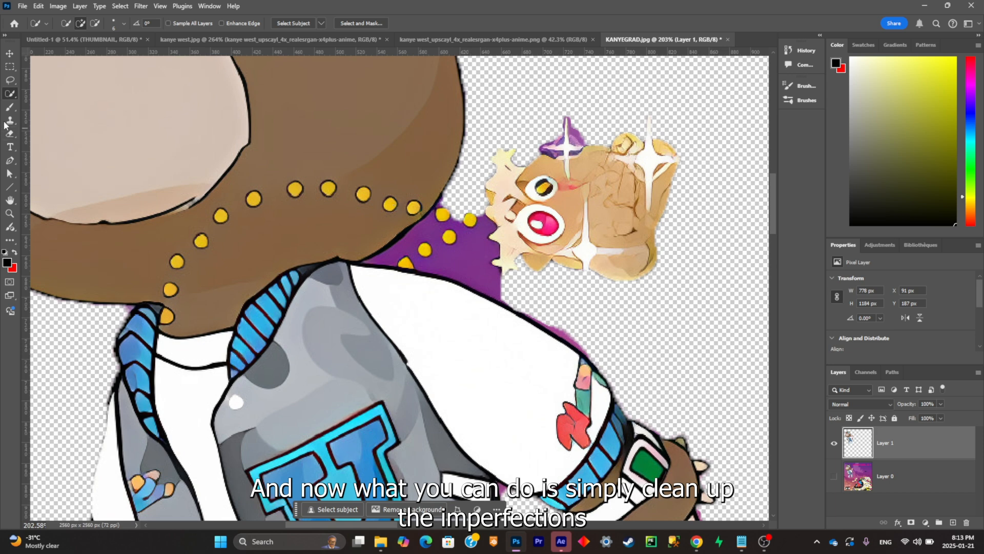
pyautogui.rightClick(10, 94)
pyautogui.click(77, 114)
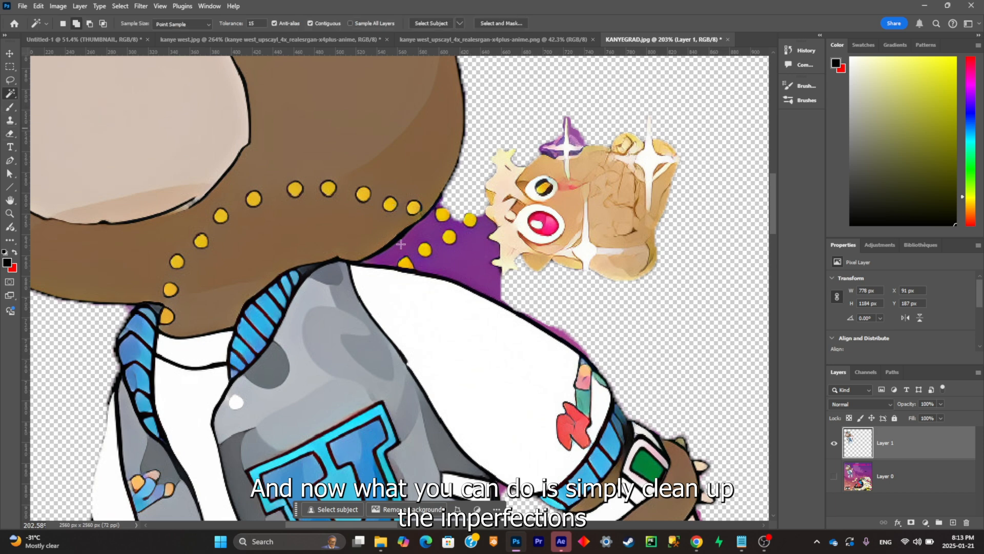
pyautogui.click(470, 270)
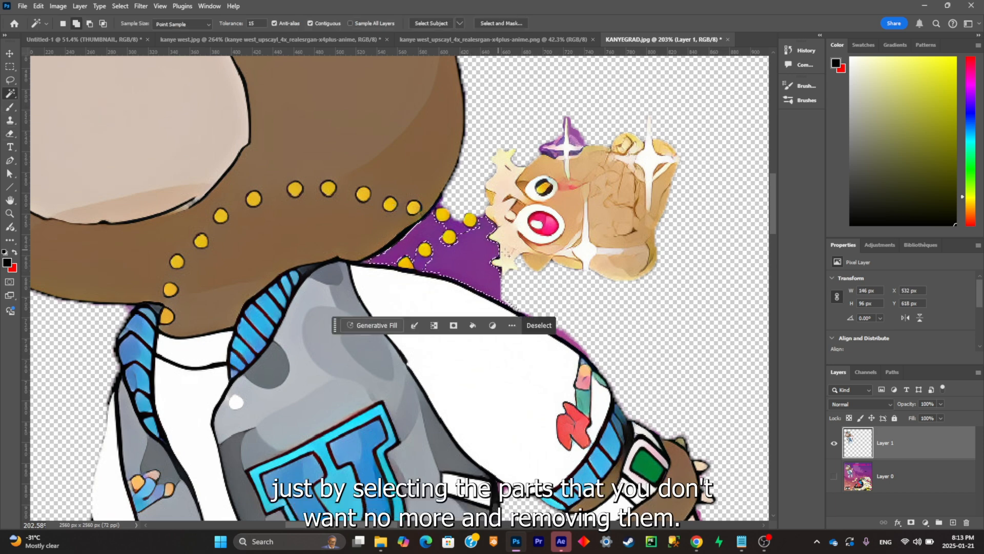
pyautogui.press('Delete')
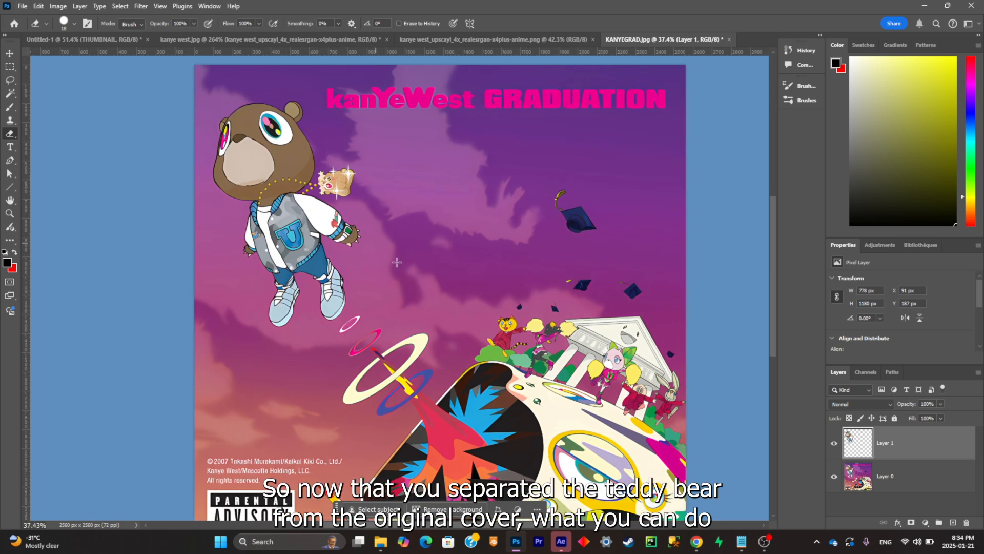
# - Check the cutout with Layer 0 hidden, show Layer 0 again and hide the bear on Layer 1
pyautogui.click(834, 477)
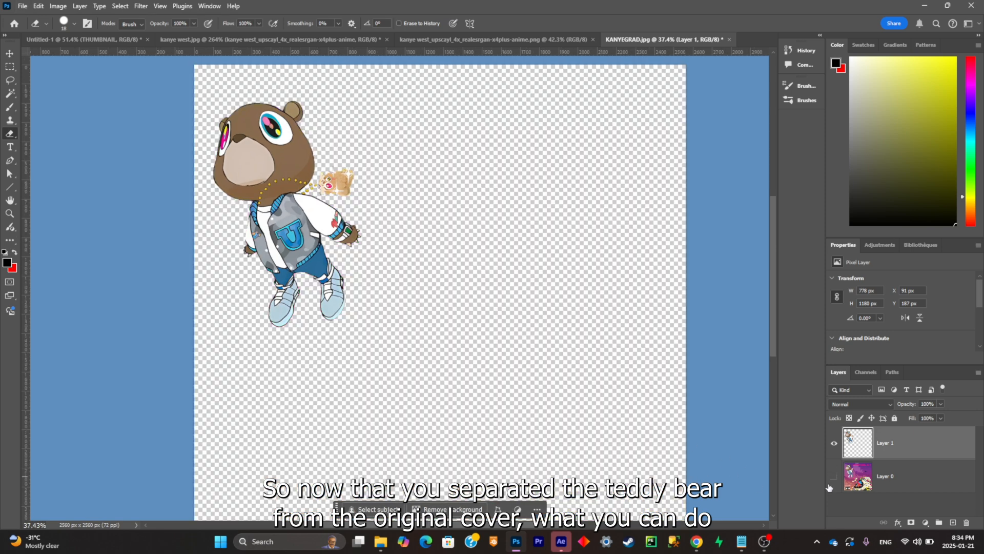
pyautogui.click(834, 476)
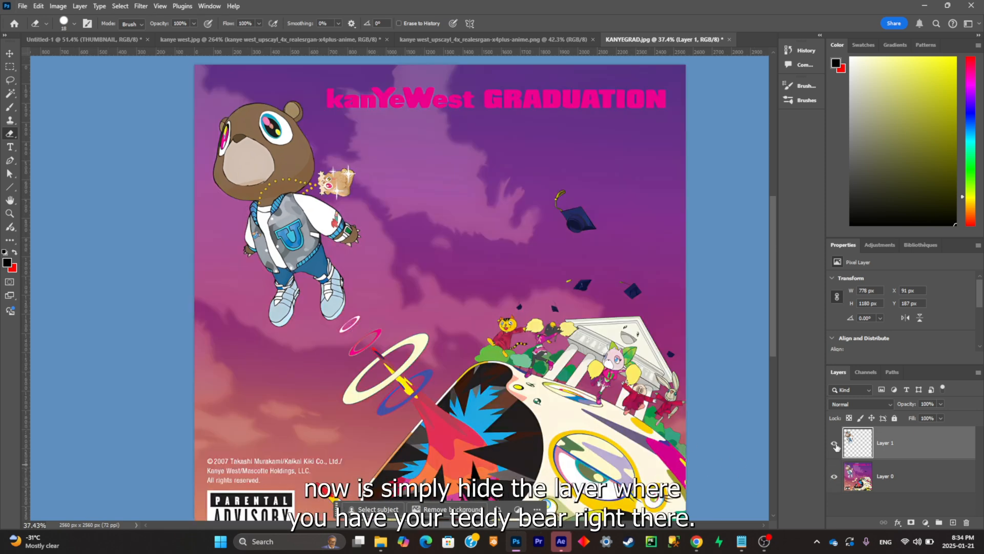
pyautogui.click(834, 443)
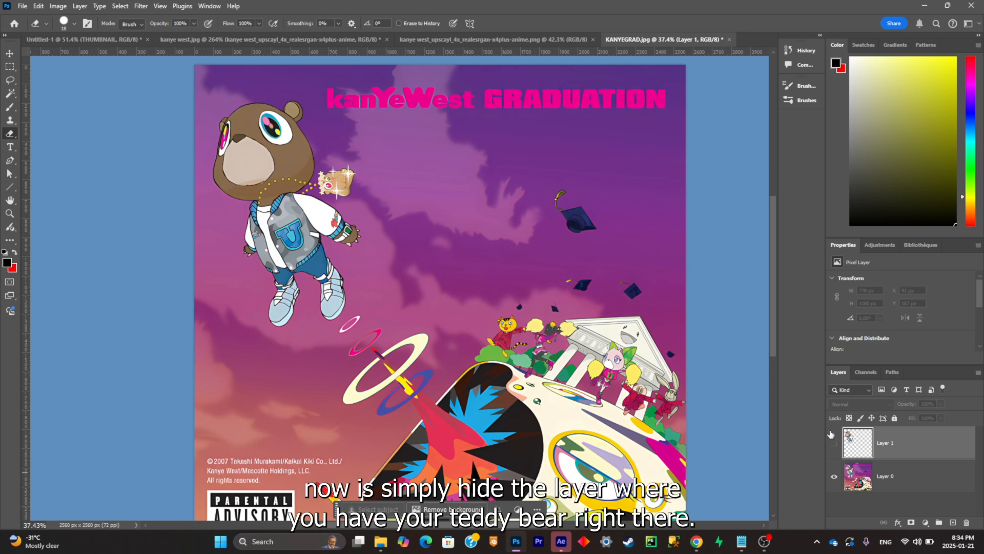
# - Lasso loosely around the bear and its pendant on Layer 0 and remove them using Generative Fill without a prompt
pyautogui.click(908, 480)
pyautogui.scroll(2, 312, 205)
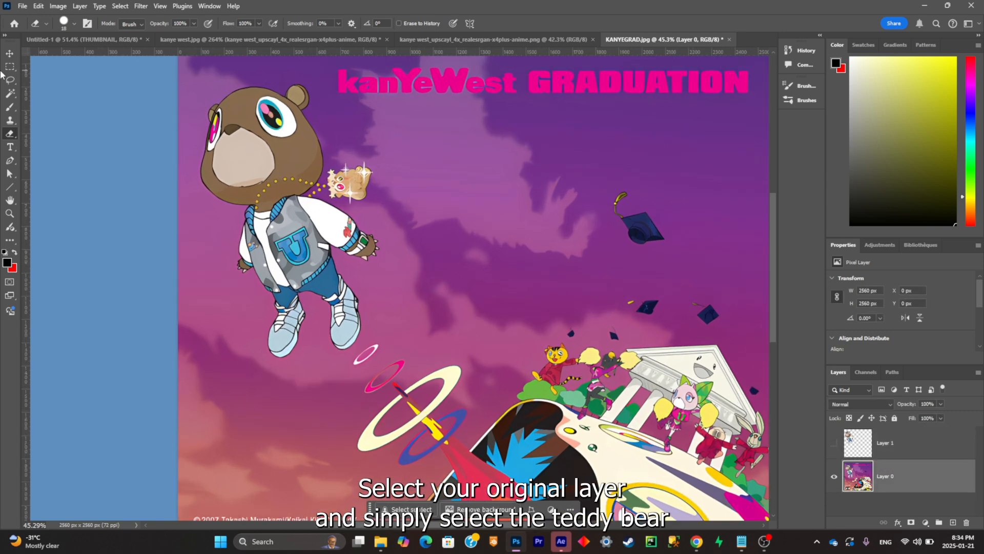
pyautogui.click(8, 80)
pyautogui.moveTo(203, 112); pyautogui.dragTo(188, 168)
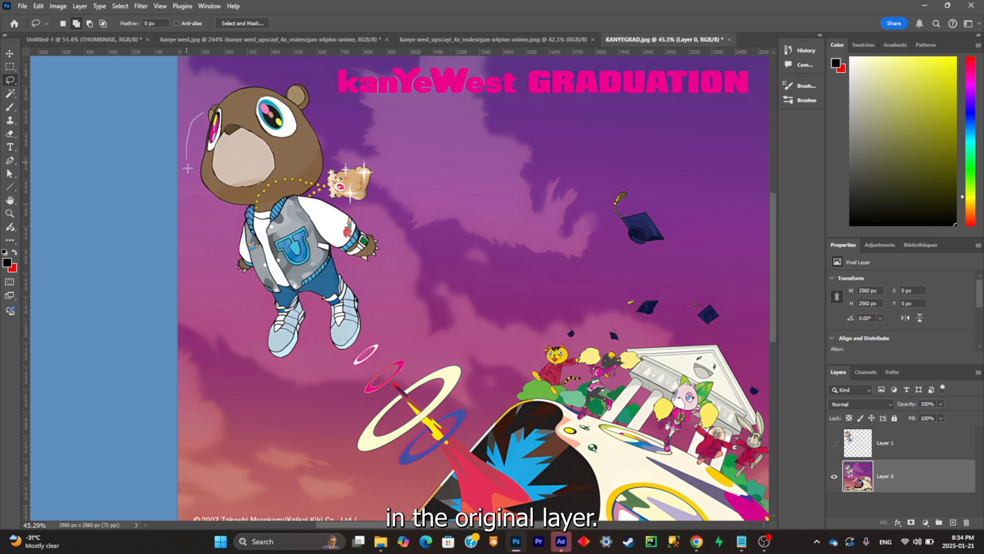
pyautogui.moveTo(291, 363); pyautogui.dragTo(352, 349)
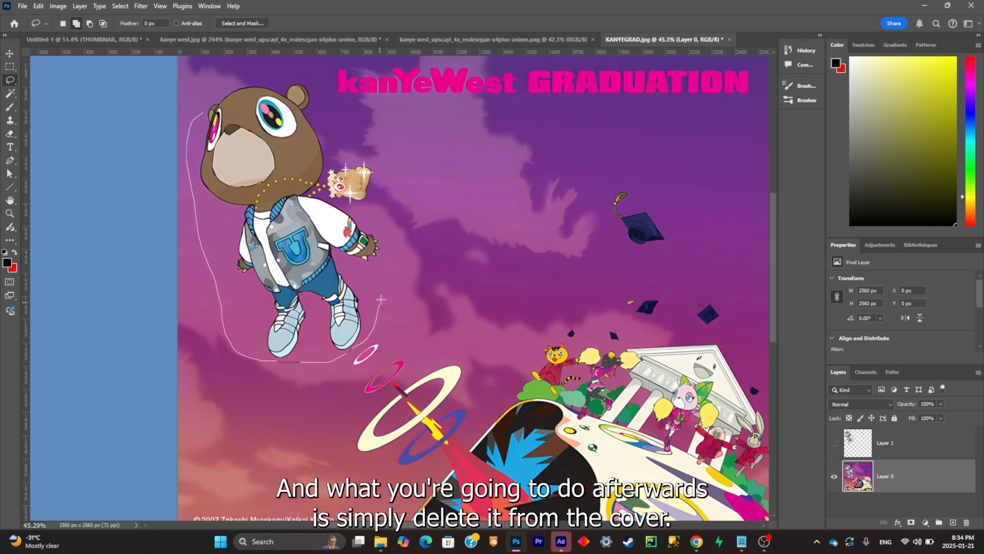
pyautogui.moveTo(206, 83); pyautogui.dragTo(205, 85)
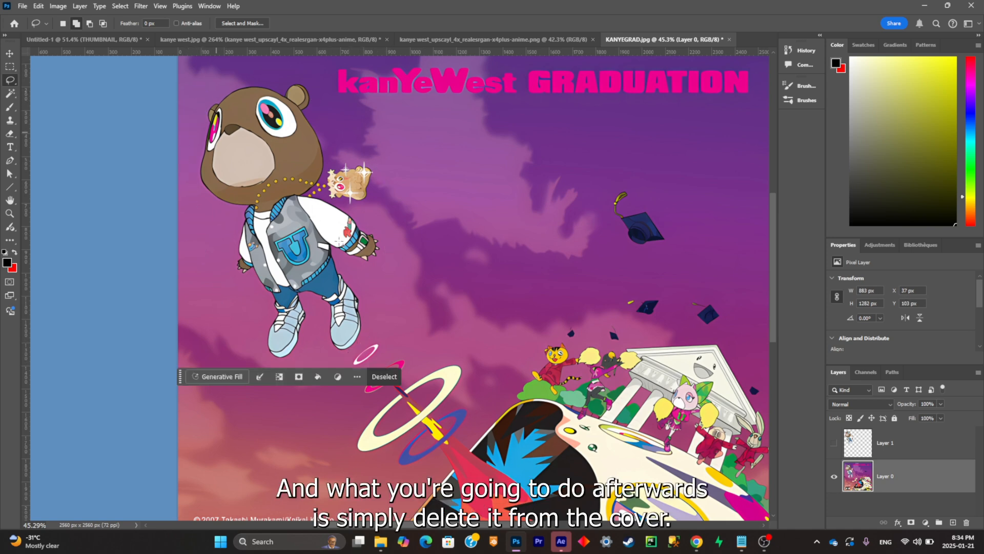
pyautogui.click(233, 379)
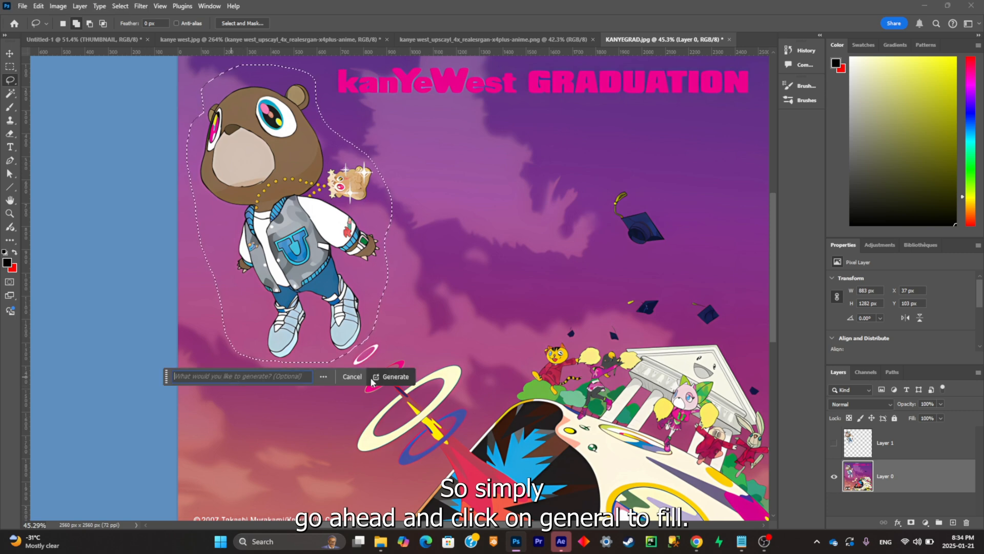
pyautogui.click(396, 377)
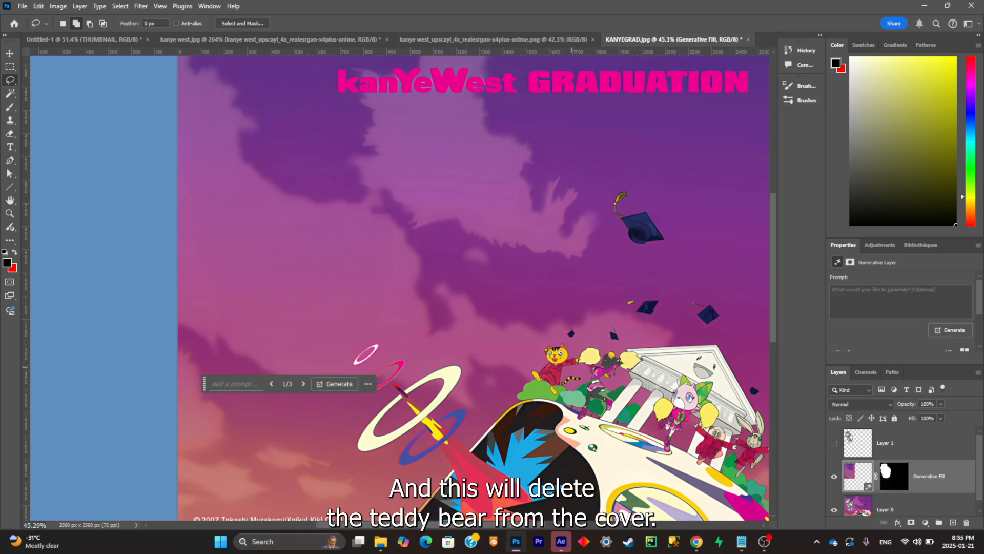
# - Merge the Generative Fill layer down into Layer 0 and show the bear on Layer 1
pyautogui.rightClick(925, 472)
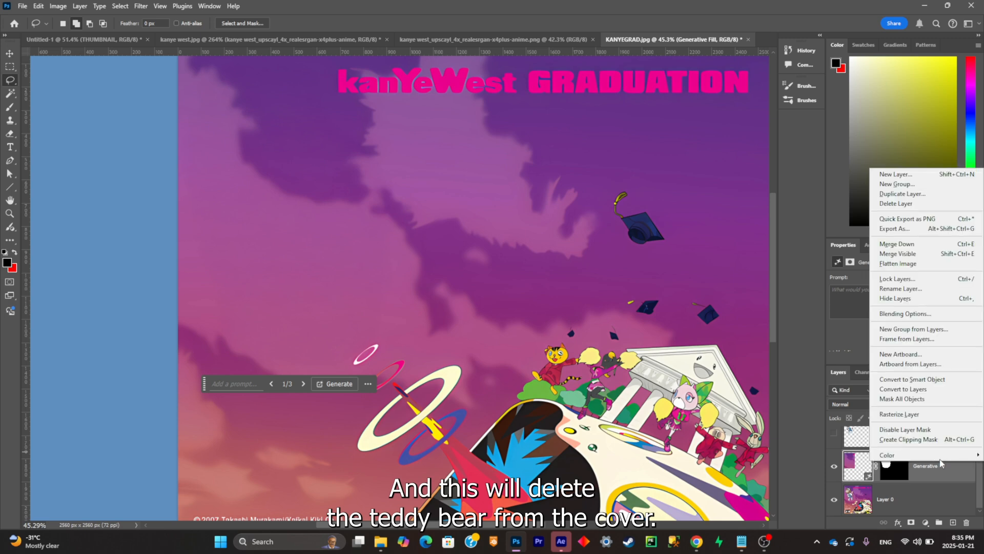
pyautogui.rightClick(932, 480)
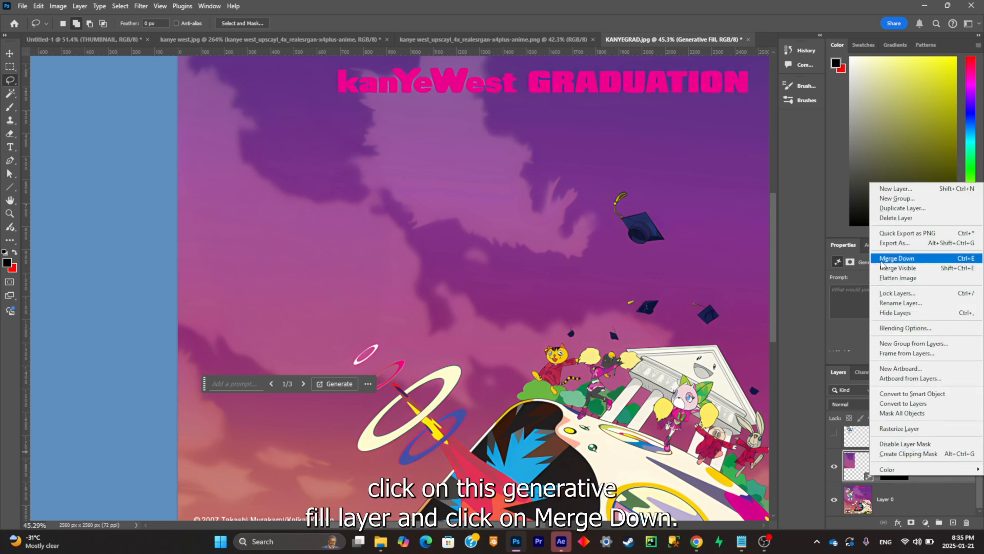
pyautogui.click(880, 259)
pyautogui.click(835, 444)
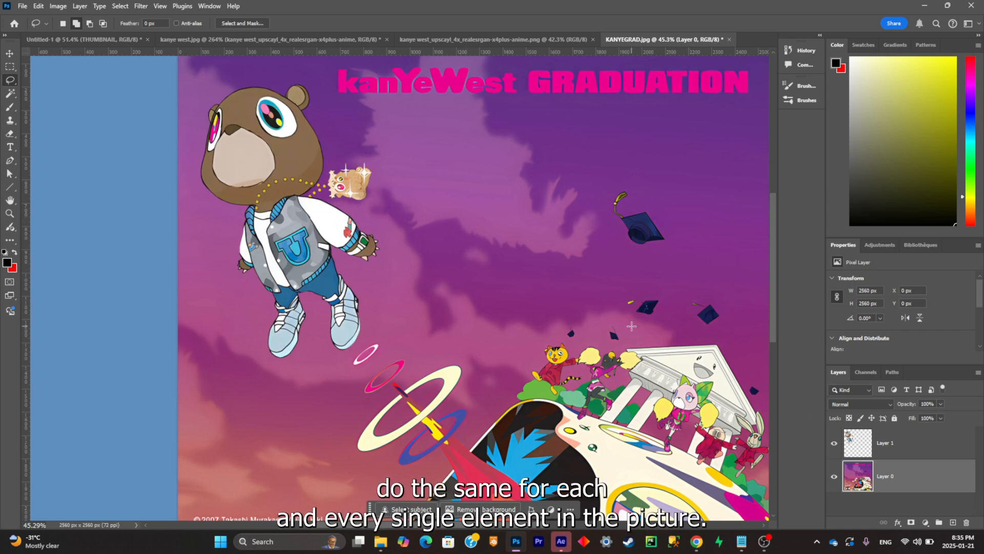
# - Trace a rough Lasso outline around the large graduation cap on Layer 0
pyautogui.scroll(-4, 632, 326)
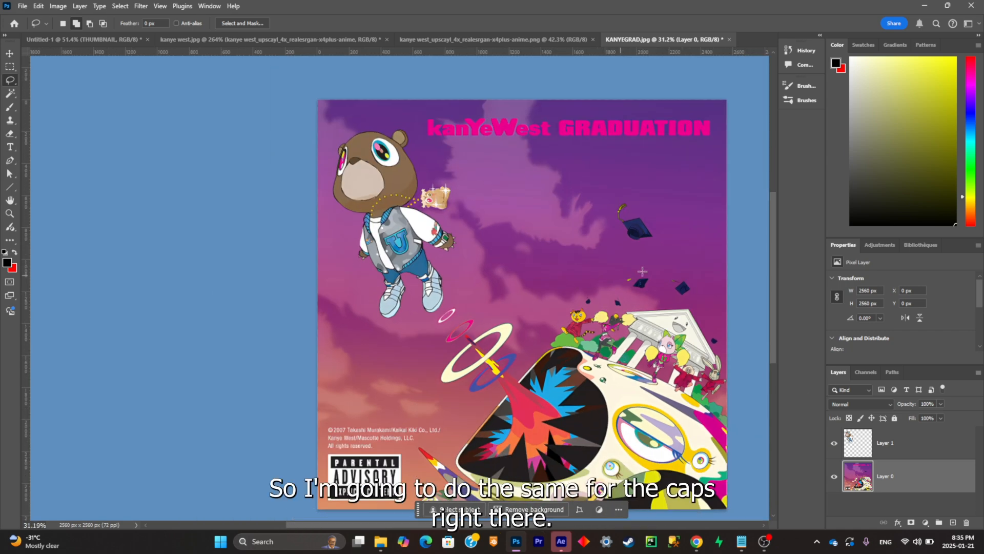
pyautogui.scroll(4, 643, 271)
pyautogui.moveTo(612, 167)
pyautogui.mouseDown()
pyautogui.moveTo(543, 277)
pyautogui.moveTo(687, 359)
pyautogui.moveTo(687, 262)
pyautogui.mouseUp()
pyautogui.scroll(-3, 650, 241)
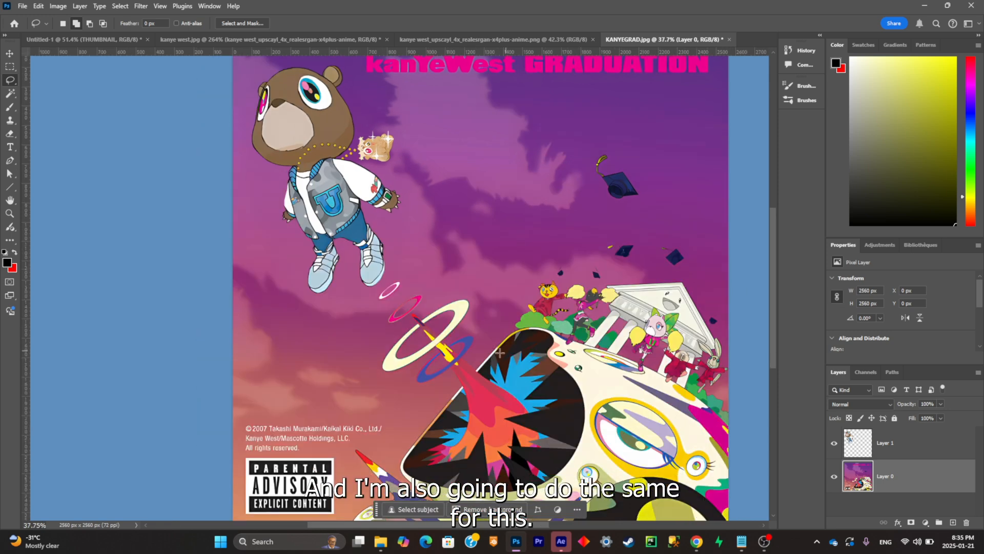
# - Draw a rough Lasso selection around the rings, the multi-eyed creature and the building, and drop it
pyautogui.scroll(-2, 497, 301)
pyautogui.moveTo(379, 456); pyautogui.dragTo(405, 375)
pyautogui.moveTo(418, 321)
pyautogui.mouseDown()
pyautogui.moveTo(543, 297)
pyautogui.moveTo(540, 486)
pyautogui.mouseUp()
pyautogui.moveTo(410, 78); pyautogui.dragTo(474, 80)
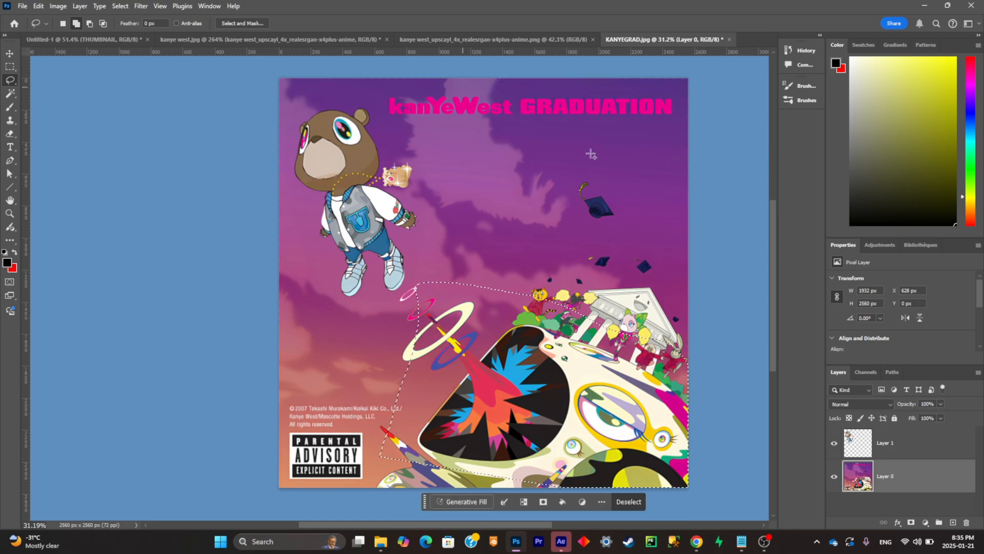
pyautogui.click(591, 154)
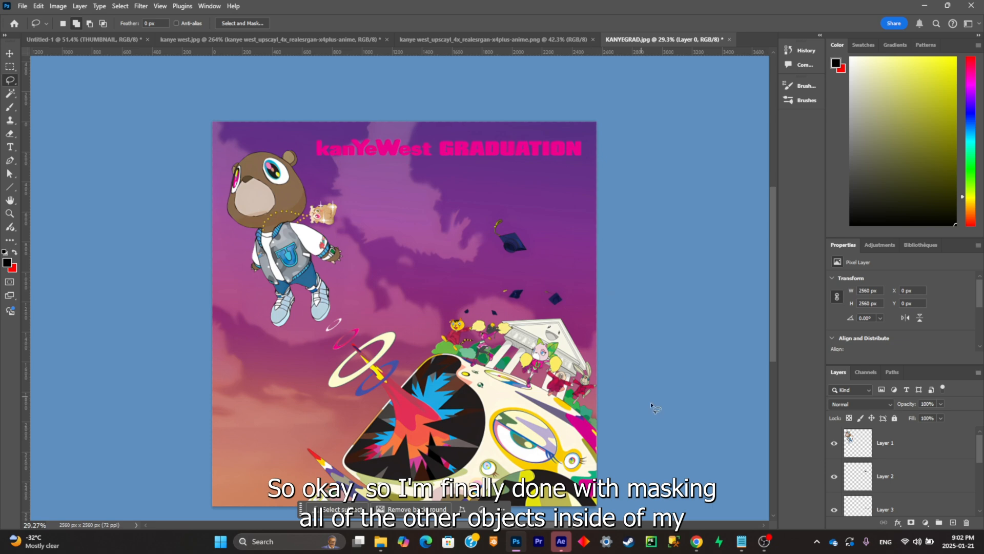
# - Check the separated bear and graduation cap layers by toggling their visibility, and save the project
pyautogui.click(834, 442)
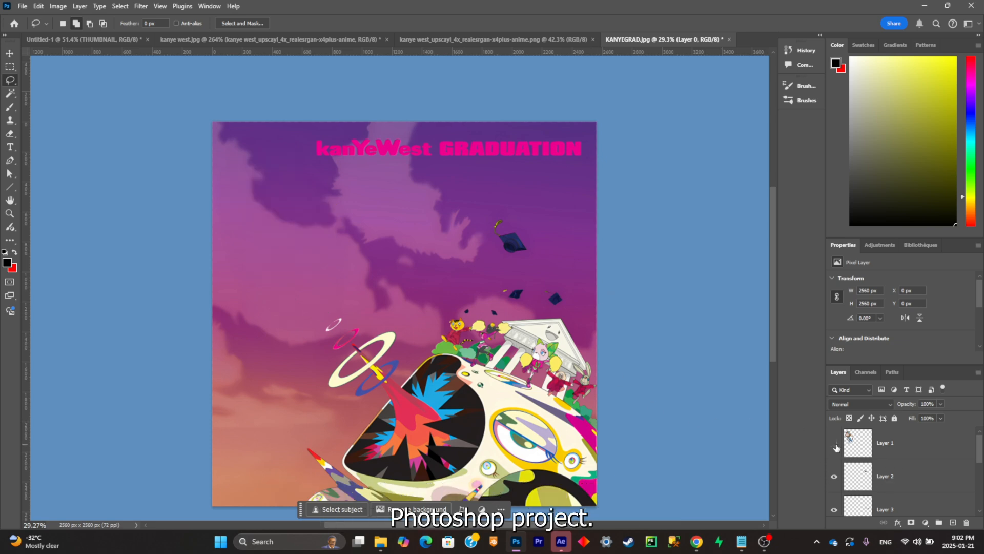
pyautogui.click(835, 443)
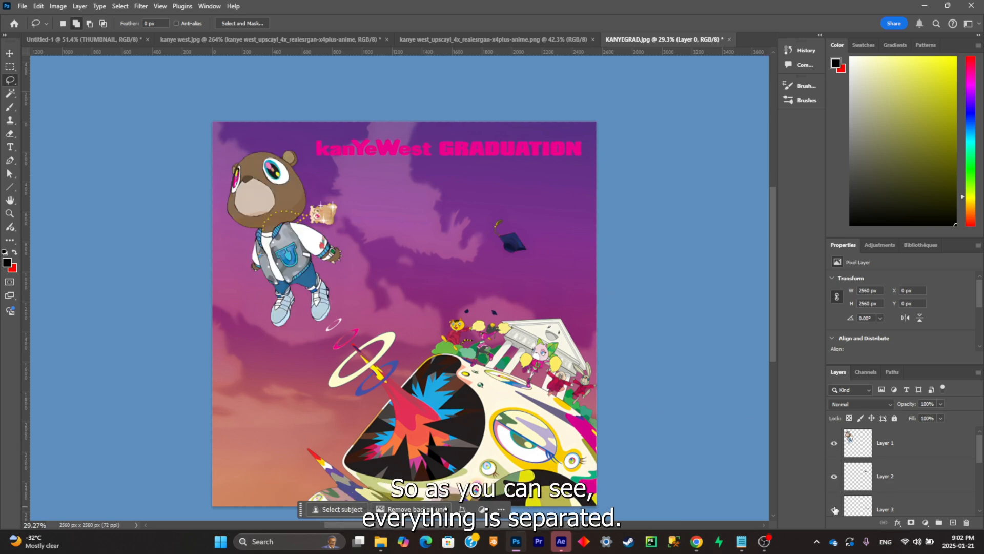
pyautogui.click(834, 477)
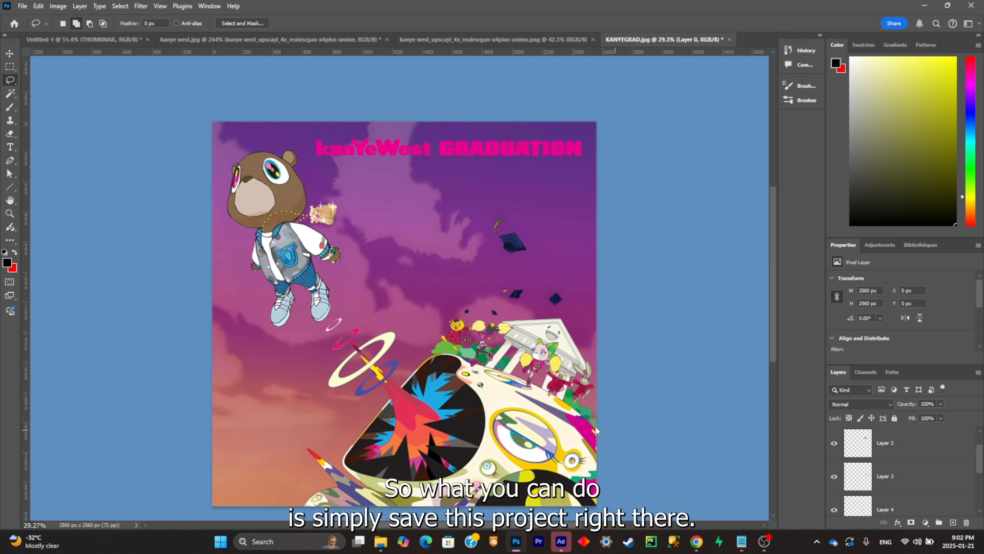
pyautogui.hotkey('ctrl', 's')
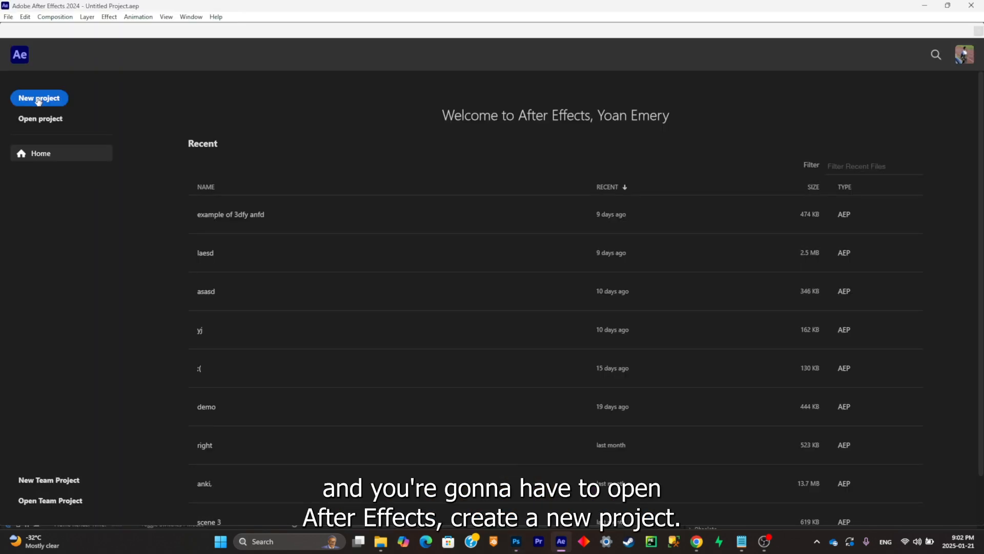
# - Switch to After Effects and create a new project with a 2000 x 2000, 24 fps composition
pyautogui.click(38, 100)
pyautogui.click(354, 210)
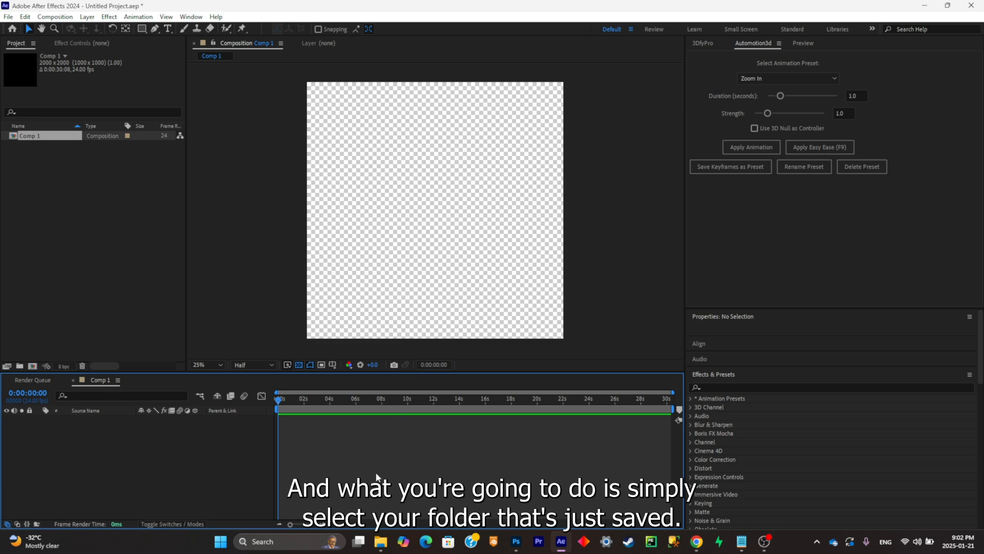
# - Import KANYEGRAD.psd as a composition with editable layer styles, place it in Comp 1 and scale it to 81%
pyautogui.click(379, 542)
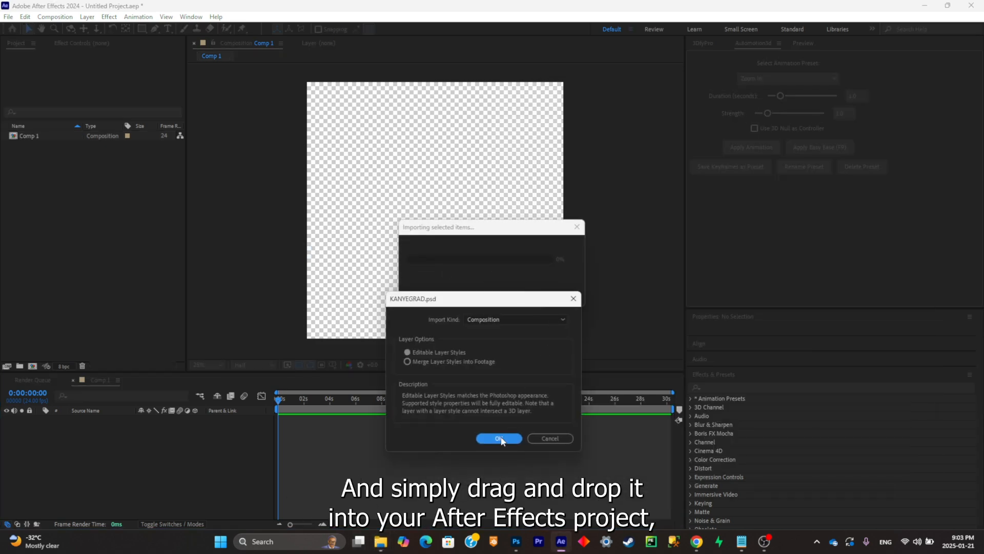
pyautogui.click(500, 439)
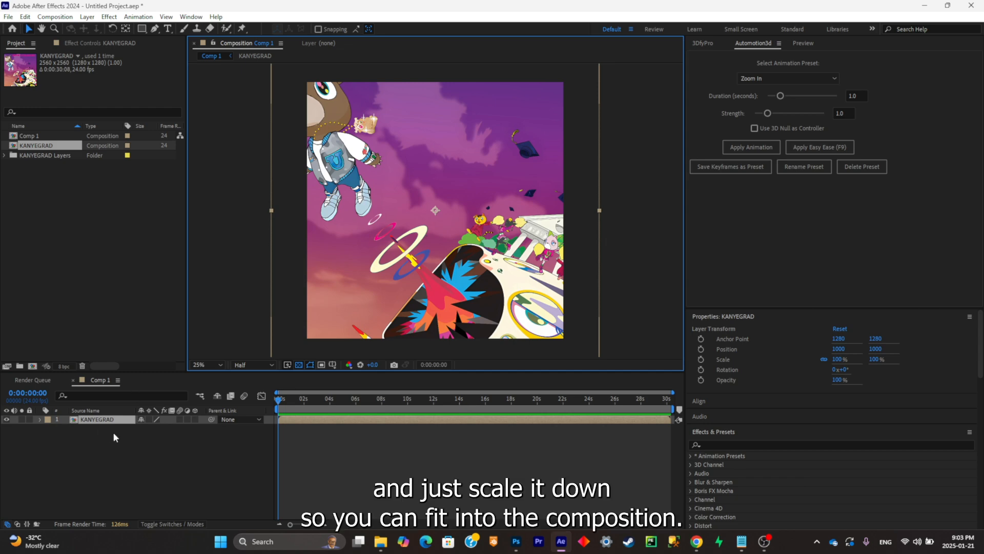
pyautogui.moveTo(167, 427); pyautogui.dragTo(159, 428)
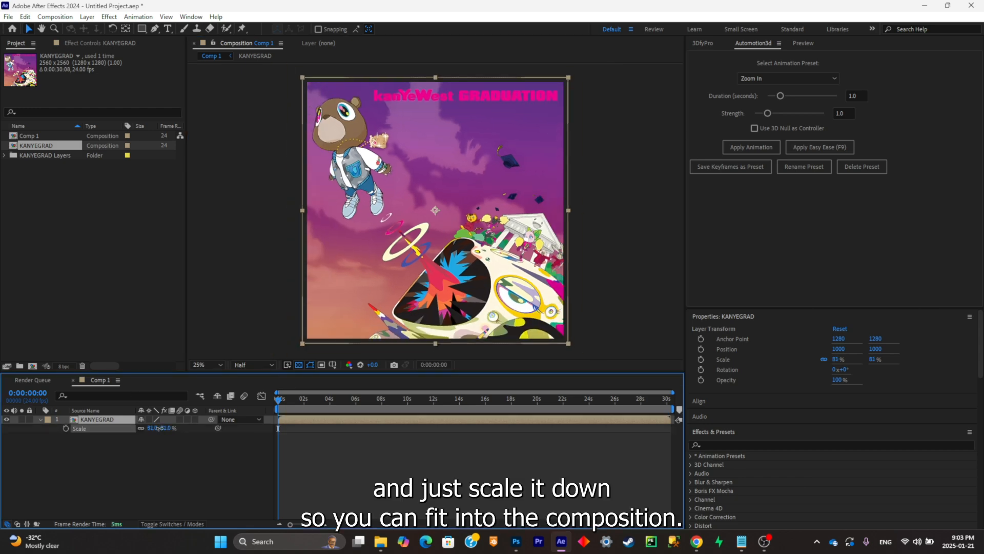
# - Open the nested KANYEGRAD composition and check its imported layers by hiding the upper ones and restoring them
pyautogui.doubleClick(123, 420)
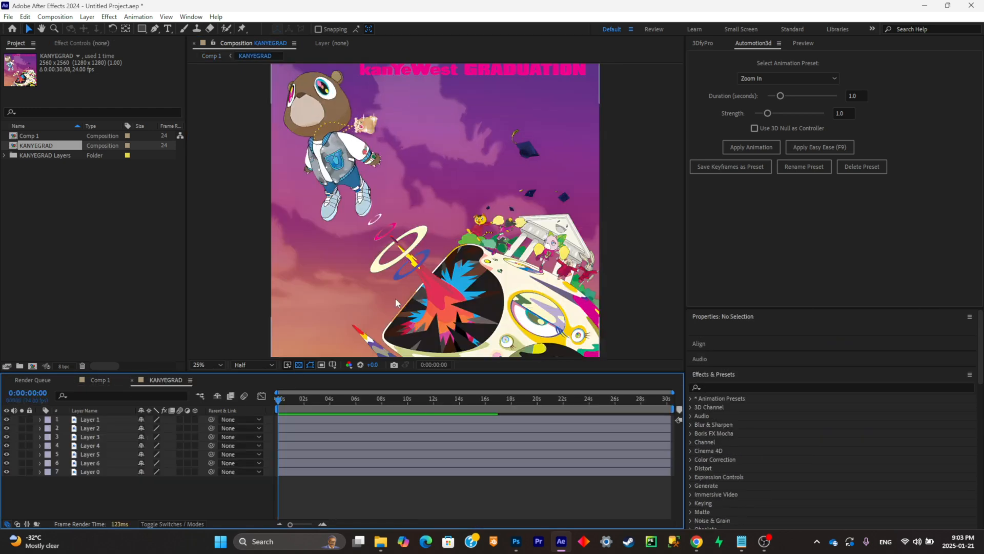
pyautogui.press(',')
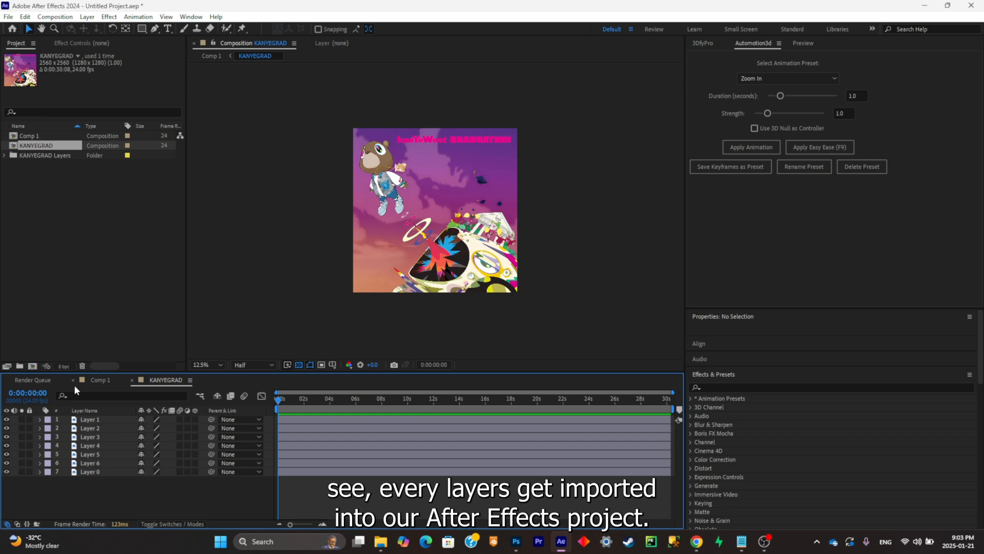
pyautogui.click(7, 421)
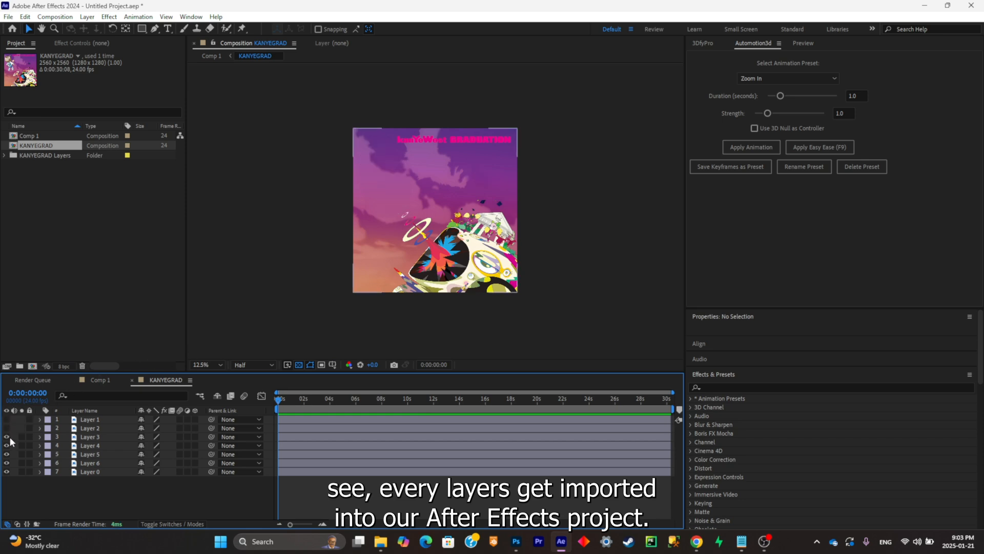
pyautogui.click(8, 437)
pyautogui.hotkey('ctrl', 'z')
pyautogui.hotkey('ctrl', 'z')
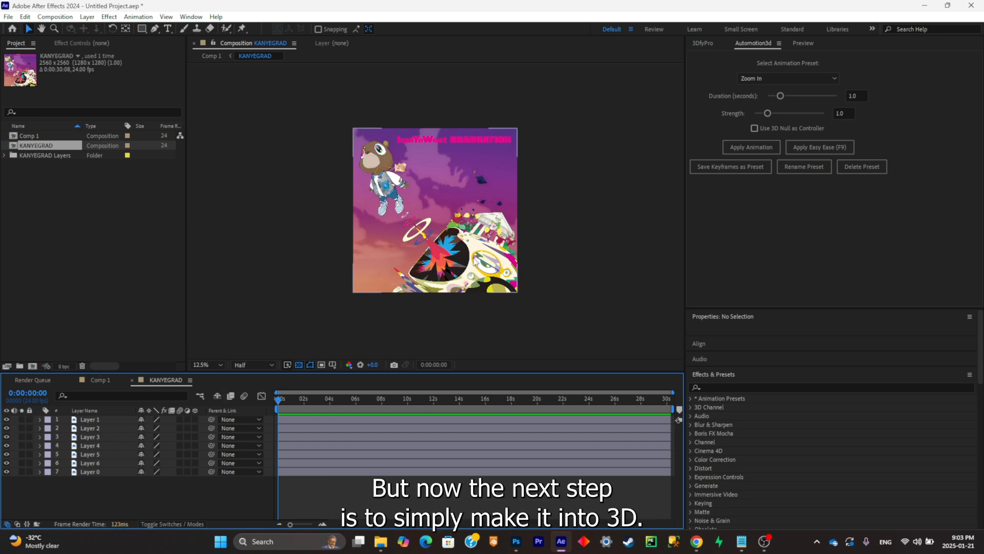
# - Create a 3D camera and 3D layers from the KANYEGRAD layers with 3DfyPro, using a room size of 4000
pyautogui.scroll(3, 500, 219)
pyautogui.scroll(-3, 462, 210)
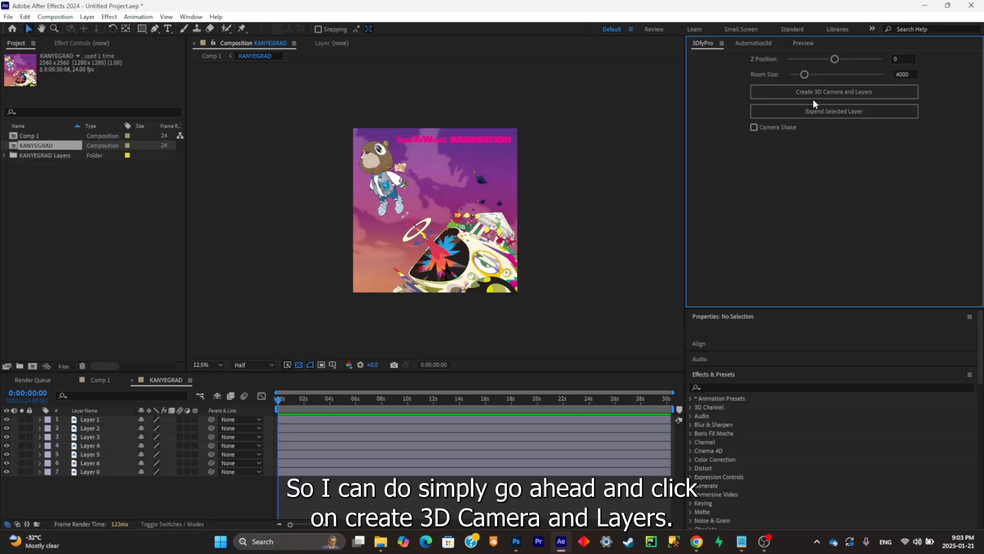
pyautogui.click(849, 96)
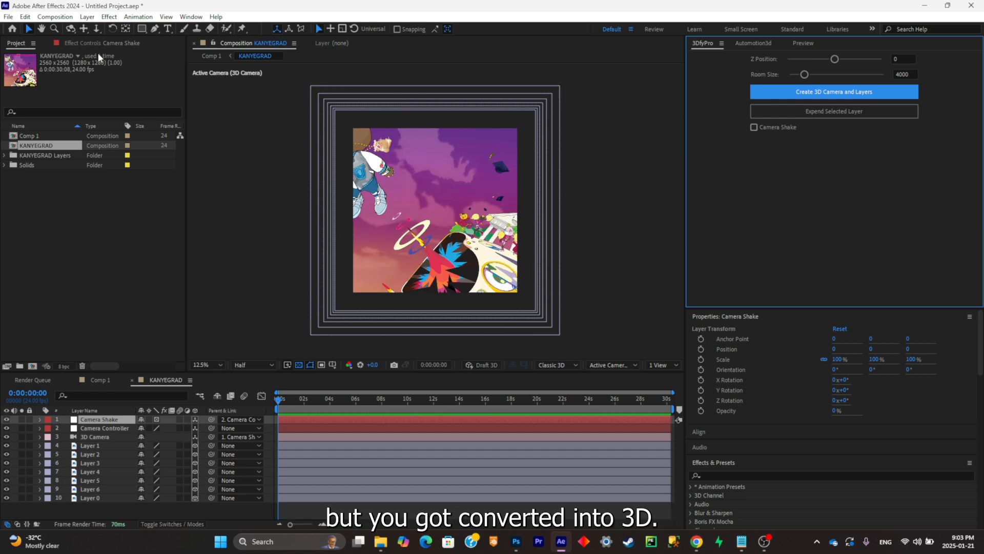
# - Test the depth between the layers by panning the camera in the composition, and undo the move
pyautogui.click(84, 29)
pyautogui.moveTo(385, 222)
pyautogui.mouseDown()
pyautogui.moveTo(438, 261)
pyautogui.moveTo(378, 225)
pyautogui.mouseUp()
pyautogui.hotkey('ctrl', 'z')
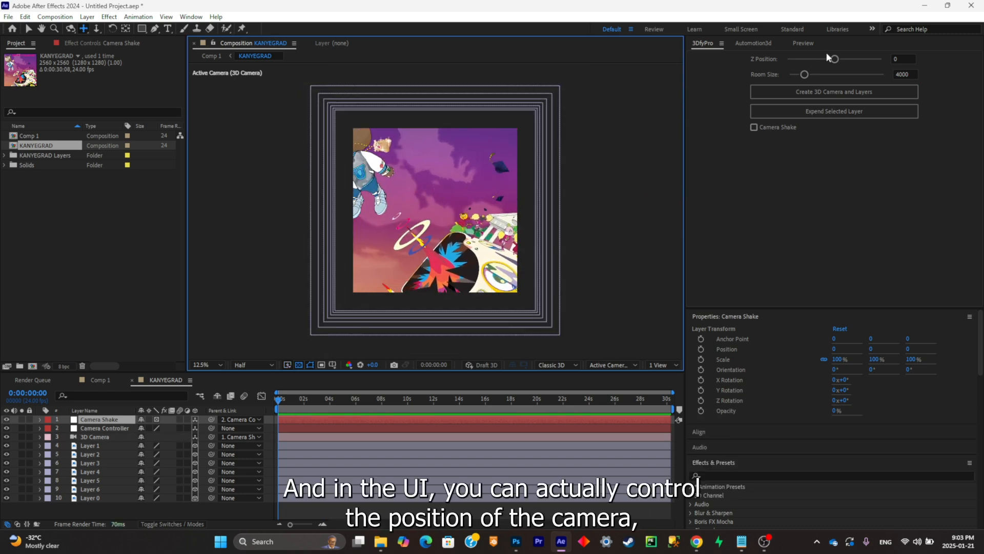
# - Set the 3DfyPro Z position to about -3169 and raise the room size to 17249, checking the layer spacing in two views
pyautogui.moveTo(828, 58); pyautogui.dragTo(817, 76)
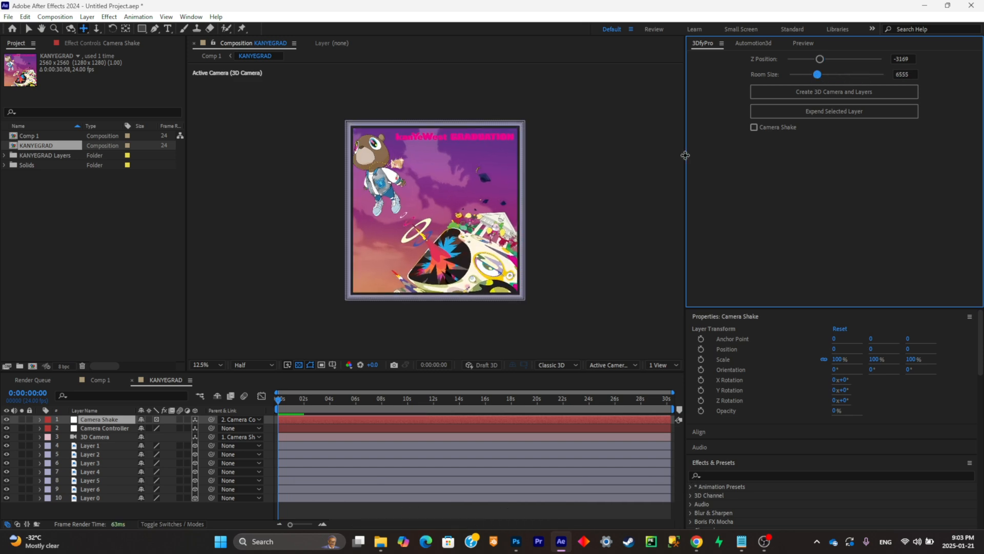
pyautogui.click(659, 364)
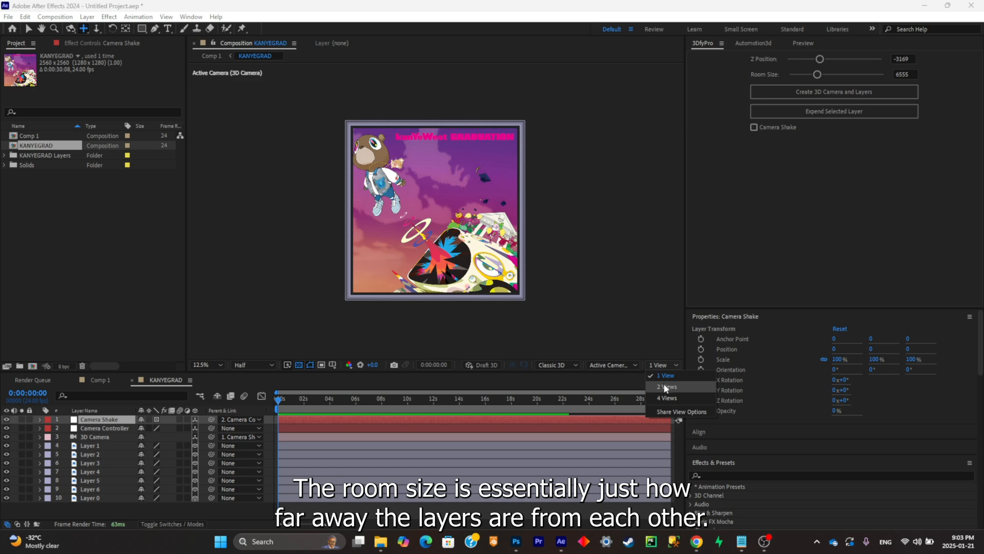
pyautogui.click(664, 387)
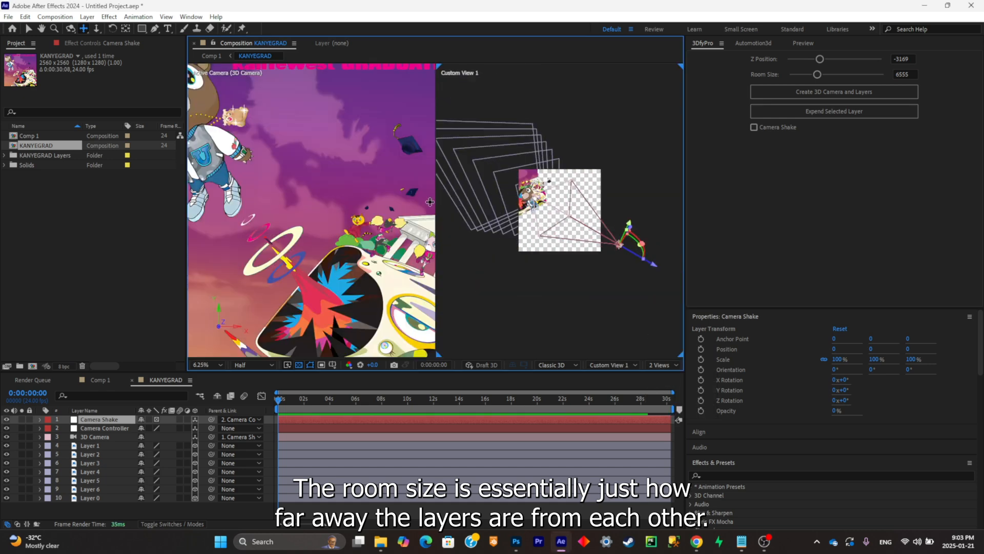
pyautogui.click(27, 29)
pyautogui.moveTo(817, 74); pyautogui.dragTo(870, 74)
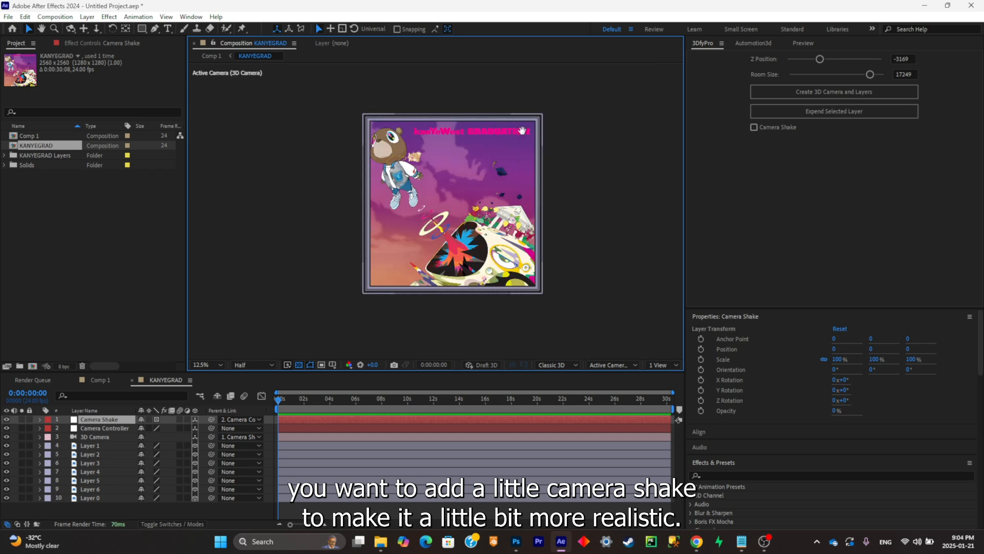
# - Enable camera shake with frequency 0.8 and intensity 1.21, and preview the motion around the artwork's edges
pyautogui.click(762, 126)
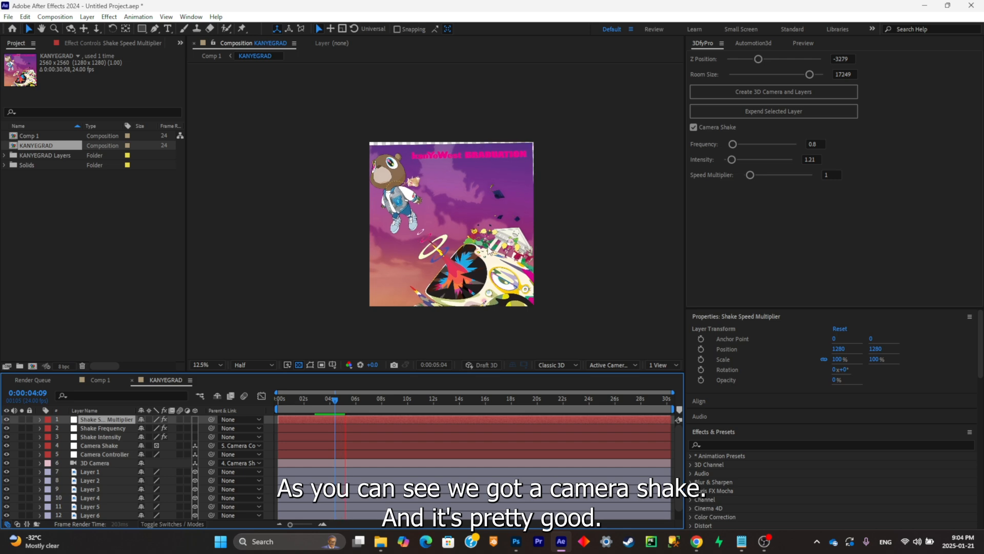
pyautogui.press('space')
pyautogui.scroll(3, 562, 133)
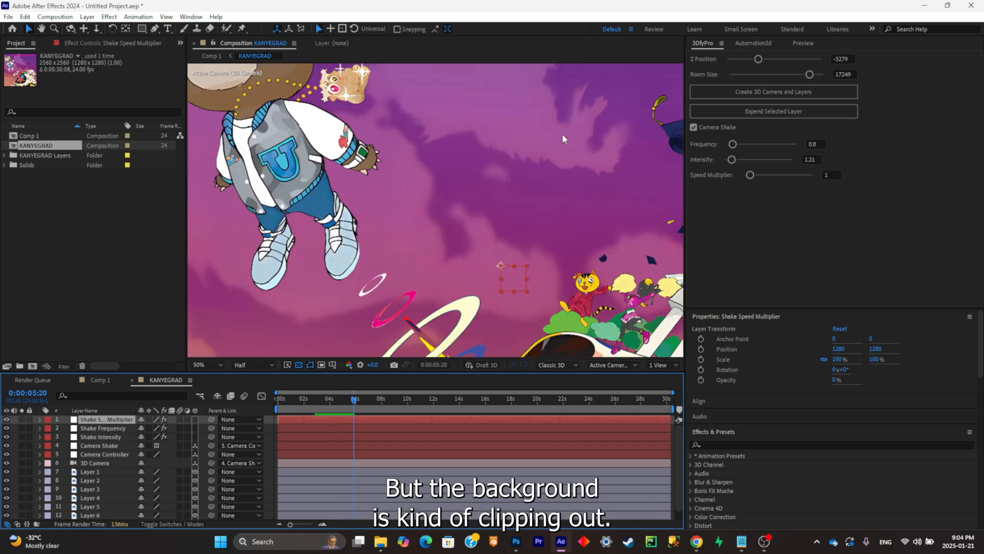
pyautogui.scroll(-2, 569, 135)
pyautogui.moveTo(612, 140); pyautogui.dragTo(521, 134)
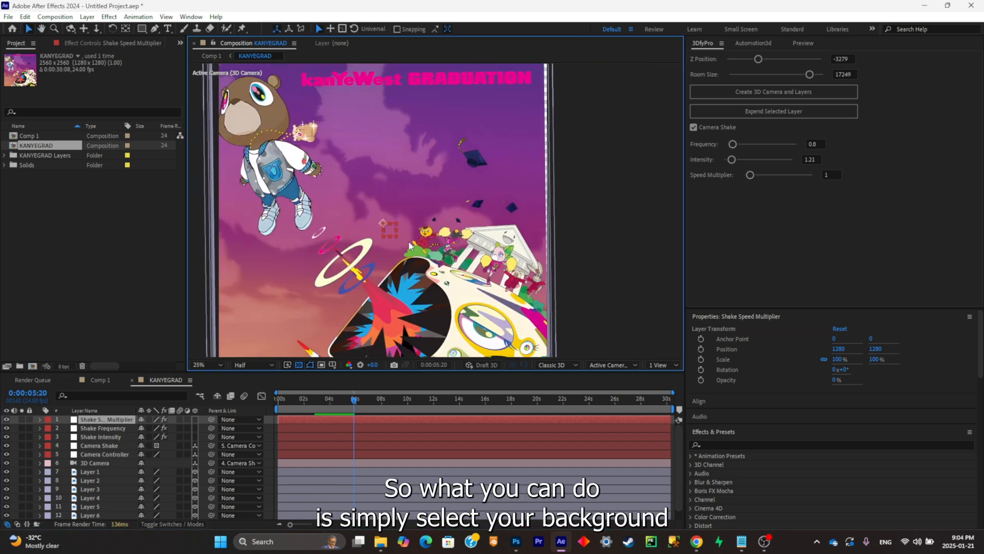
# - Expand the background layer, Layer 0, with 3DfyPro so that it covers the frame edges
pyautogui.scroll(-1, 71, 453)
pyautogui.click(95, 514)
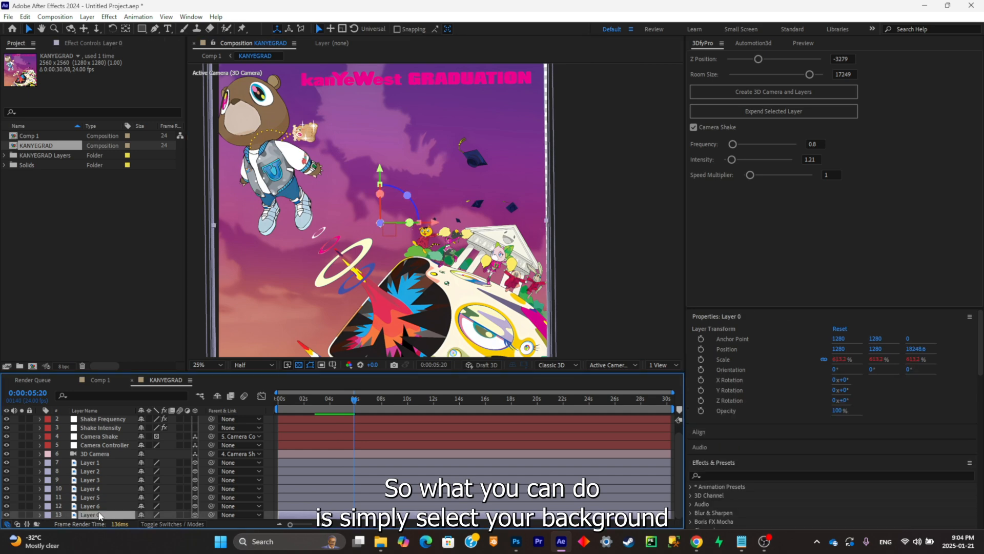
pyautogui.click(772, 110)
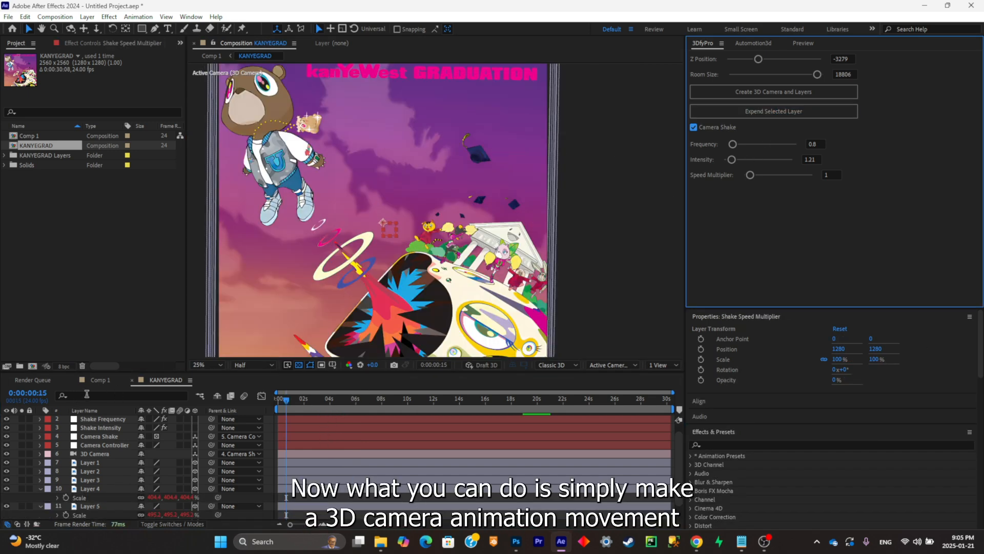
pyautogui.scroll(1, 97, 440)
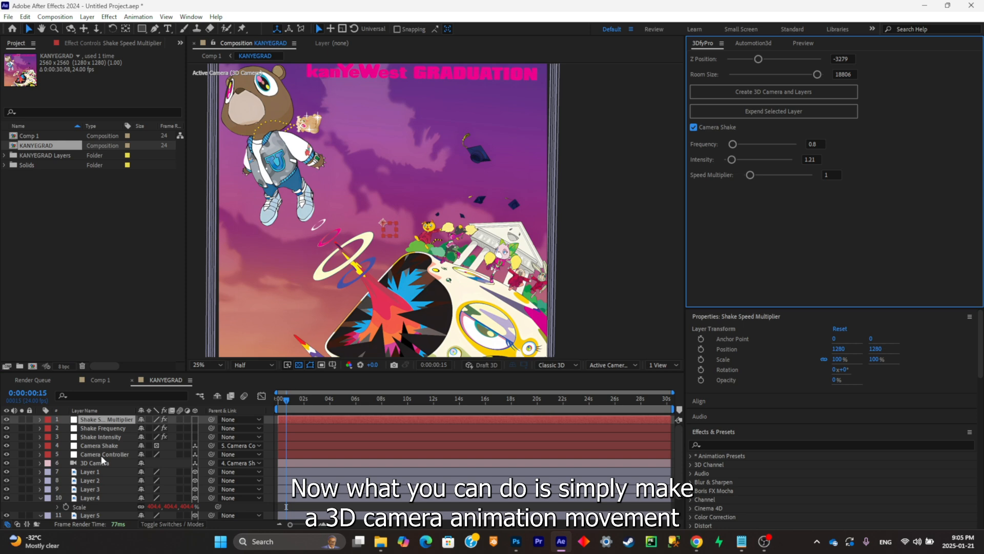
# - Add a position keyframe to the 3D Camera at the start of the composition
pyautogui.click(102, 462)
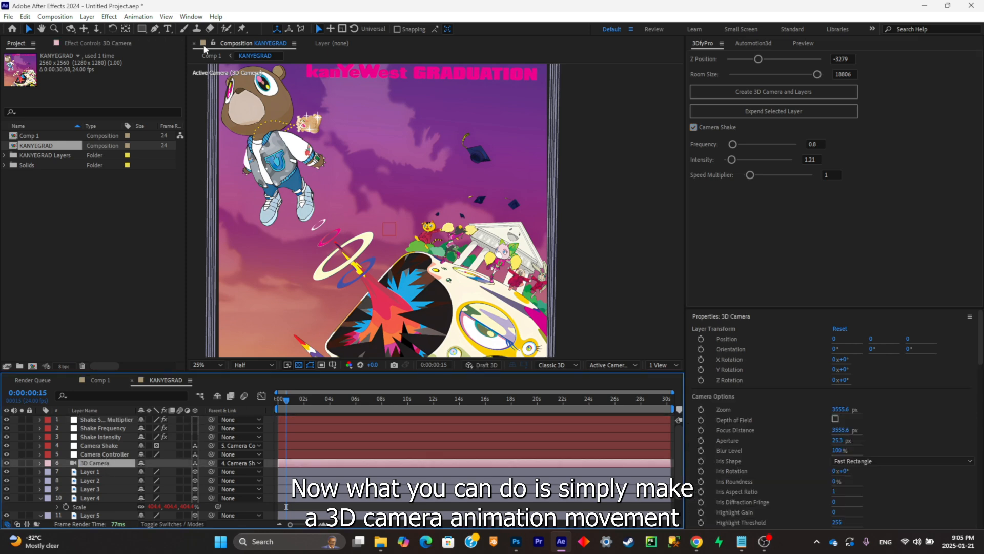
pyautogui.click(85, 29)
pyautogui.hotkey('alt', 'shift', 'p')
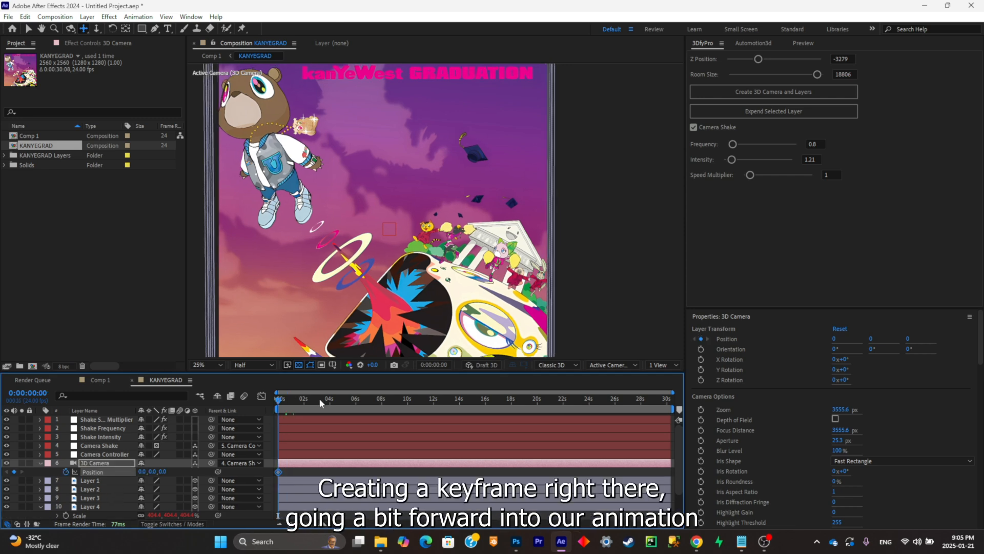
# - Try dollying the 3D Camera forward to about Z 16372 at 0:00:08:03, and remove its position keyframes
pyautogui.moveTo(319, 399); pyautogui.dragTo(384, 399)
pyautogui.scroll(-1, 414, 249)
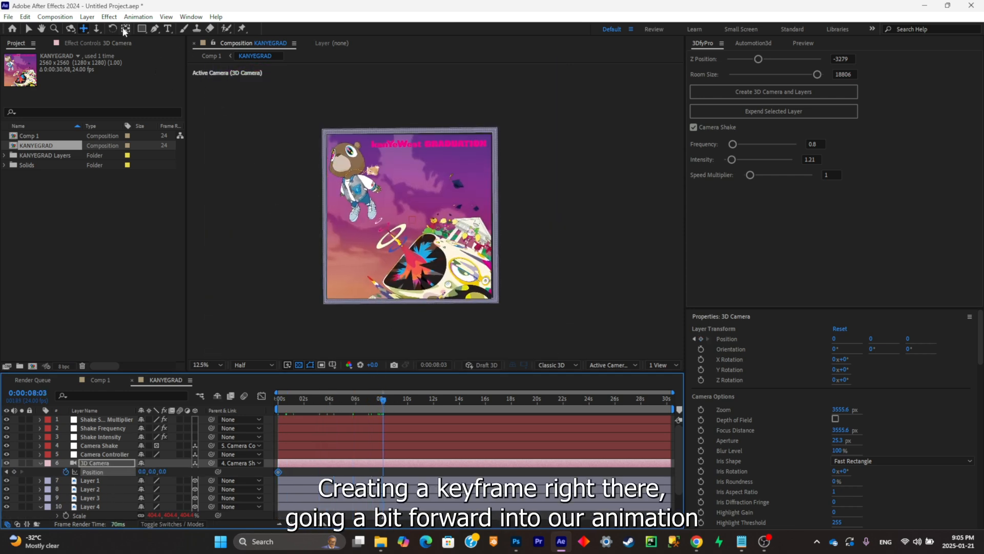
pyautogui.click(96, 29)
pyautogui.moveTo(441, 241); pyautogui.dragTo(454, 61)
pyautogui.hotkey('ctrl', 'z')
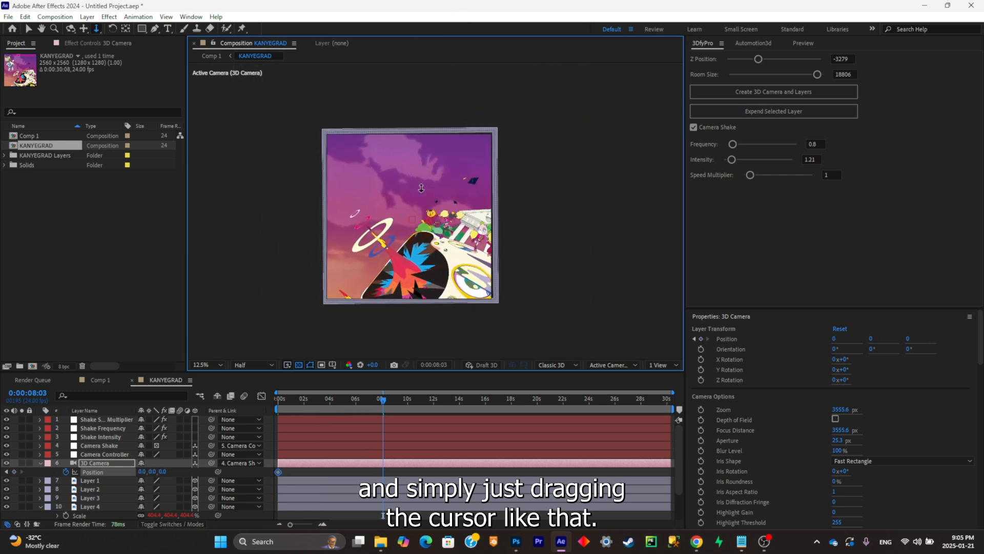
pyautogui.moveTo(421, 188); pyautogui.dragTo(430, 3)
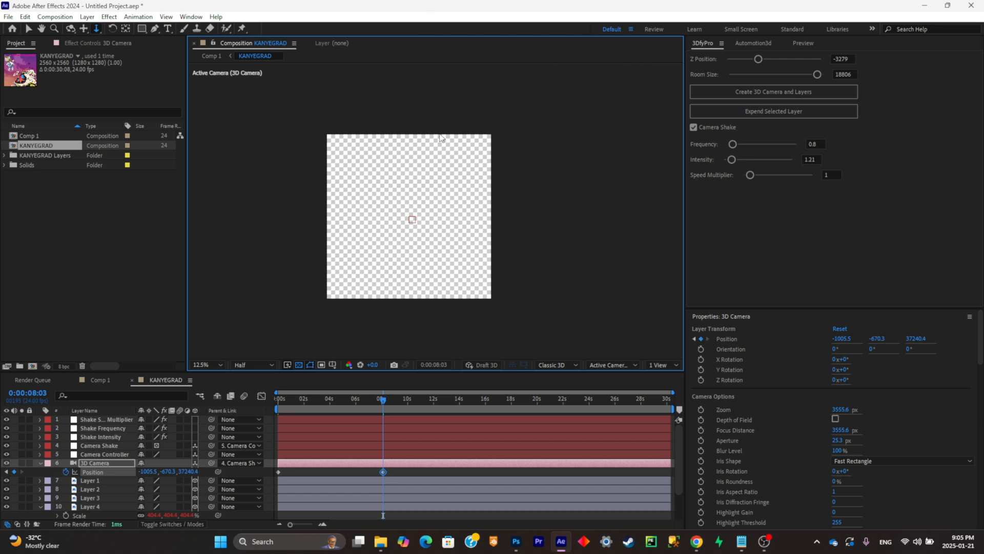
pyautogui.hotkey('ctrl', 'z')
pyautogui.moveTo(408, 204); pyautogui.dragTo(409, 129)
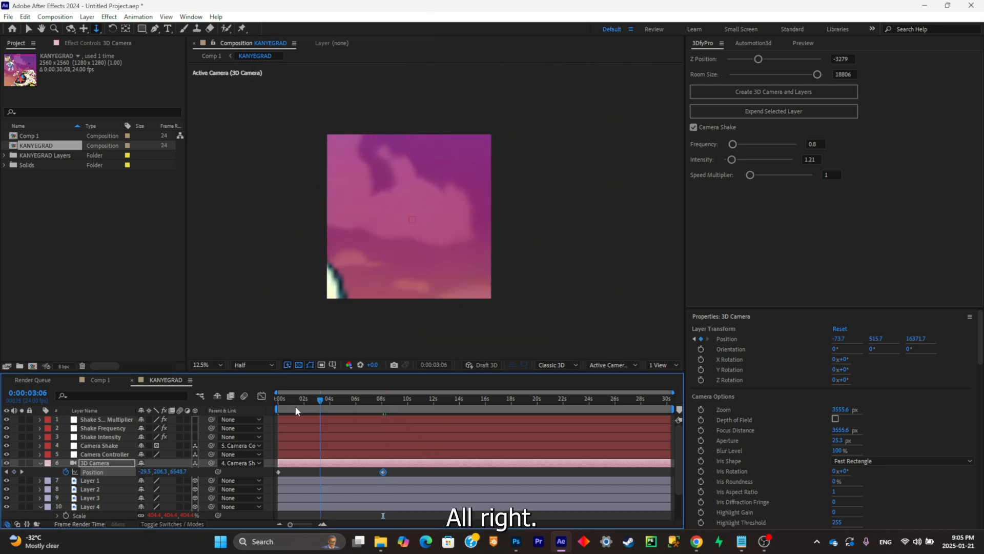
pyautogui.press('Home')
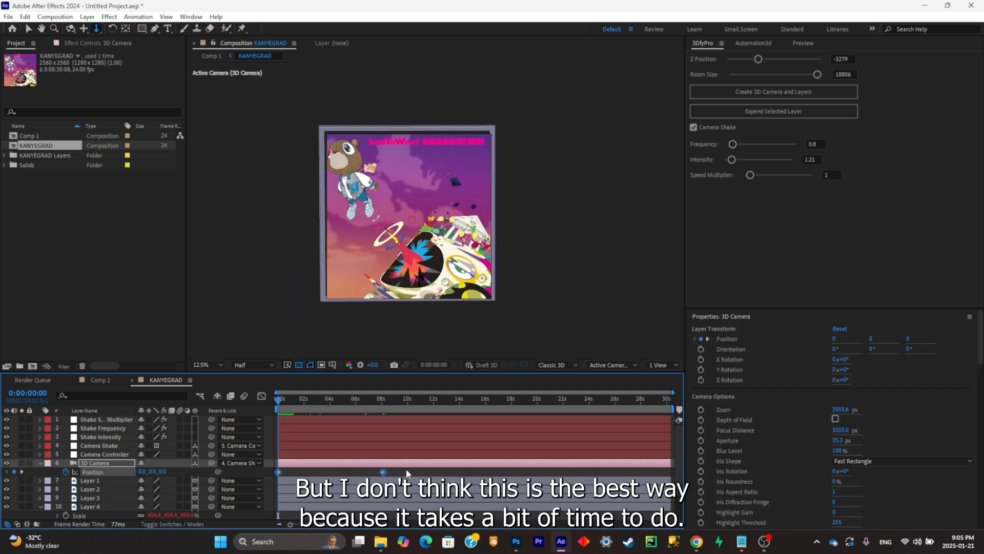
pyautogui.click(66, 471)
# - Apply the Automotion3d Zoom In preset to the 3D Camera with duration 1.0 and strength 1.0
pyautogui.click(752, 48)
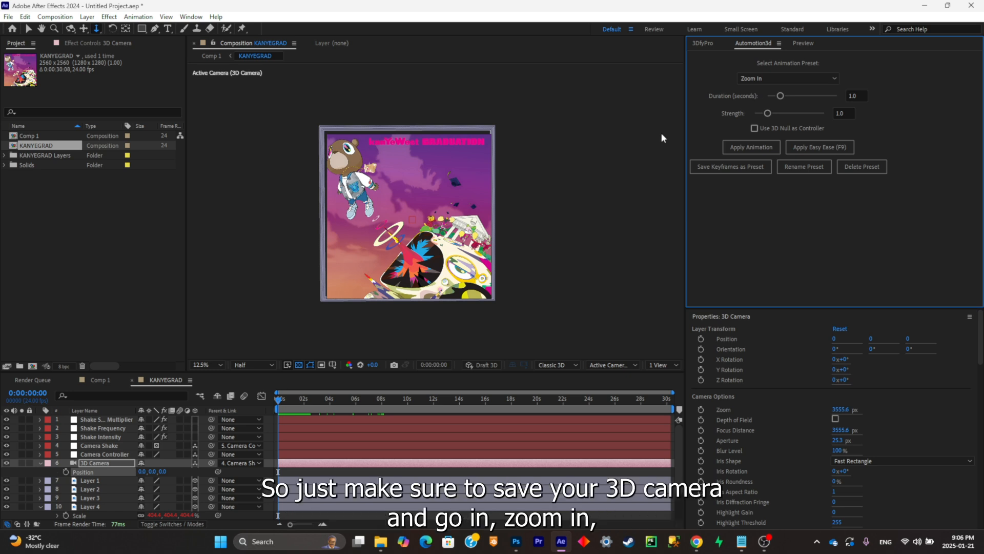
pyautogui.click(116, 461)
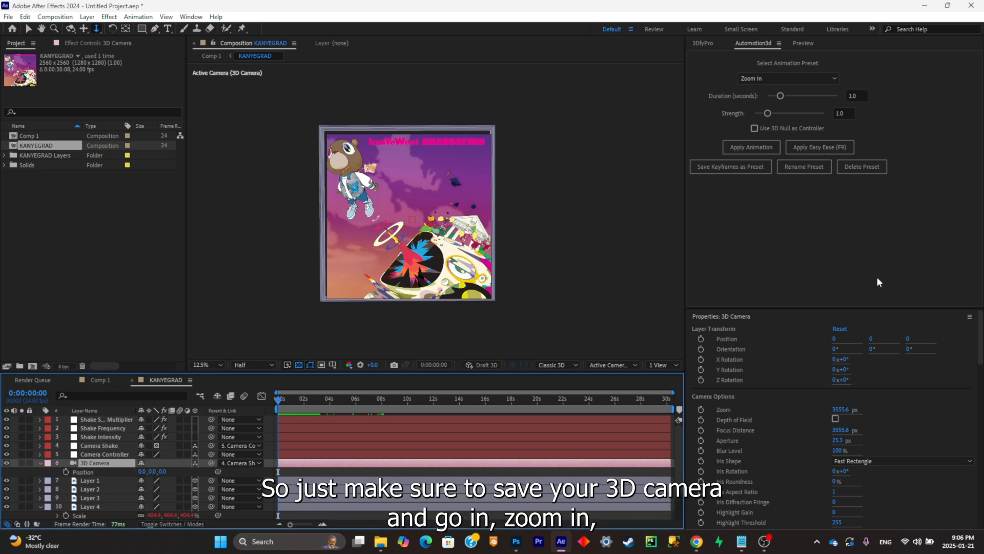
pyautogui.click(757, 80)
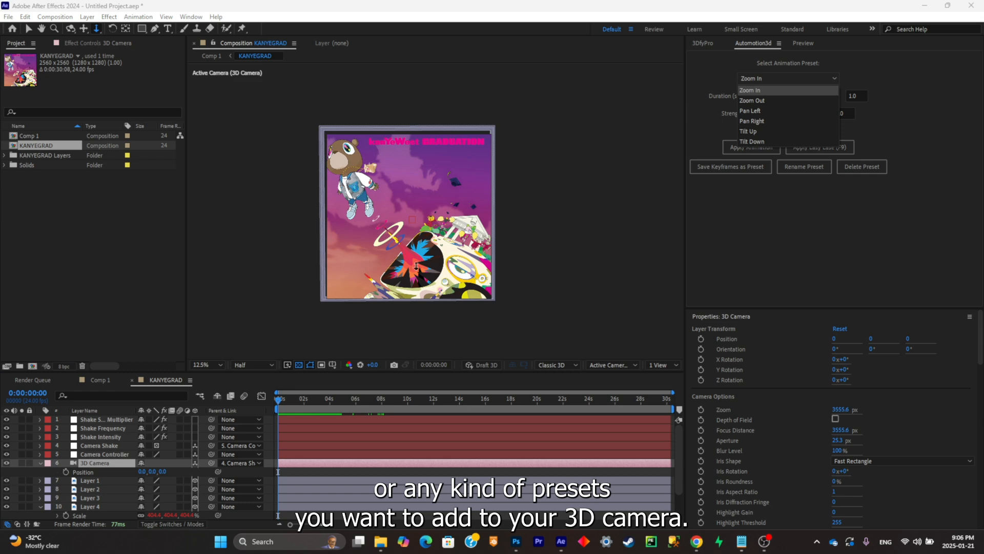
pyautogui.click(766, 82)
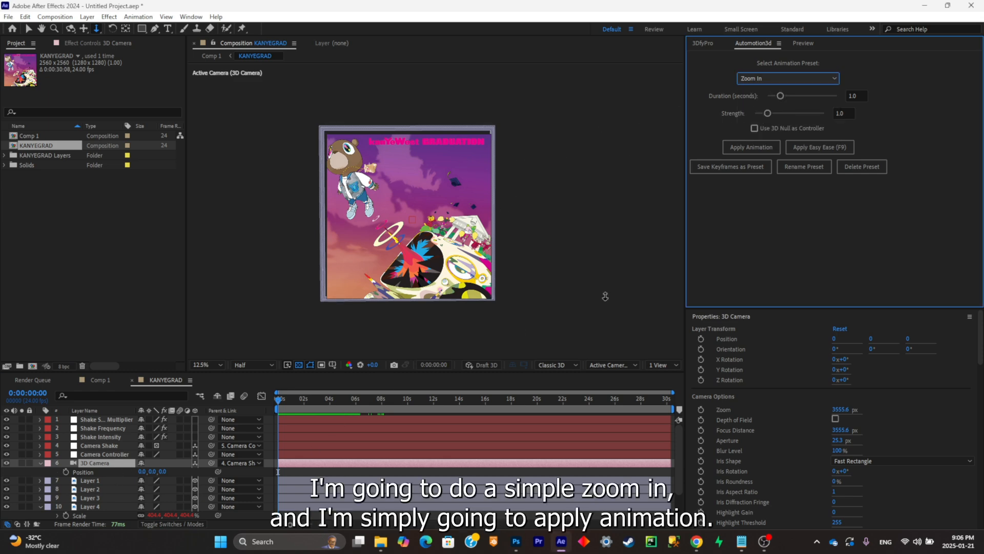
pyautogui.click(750, 147)
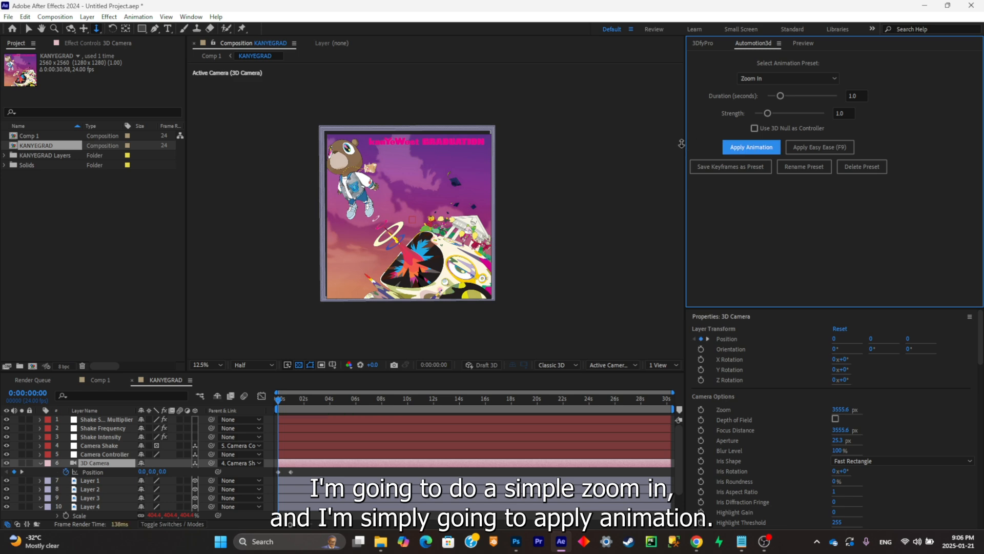
# - Inspect the zoom keyframes, set the Zoom In duration to 4.0 seconds and apply it to the 3D Camera again
pyautogui.scroll(2, 300, 469)
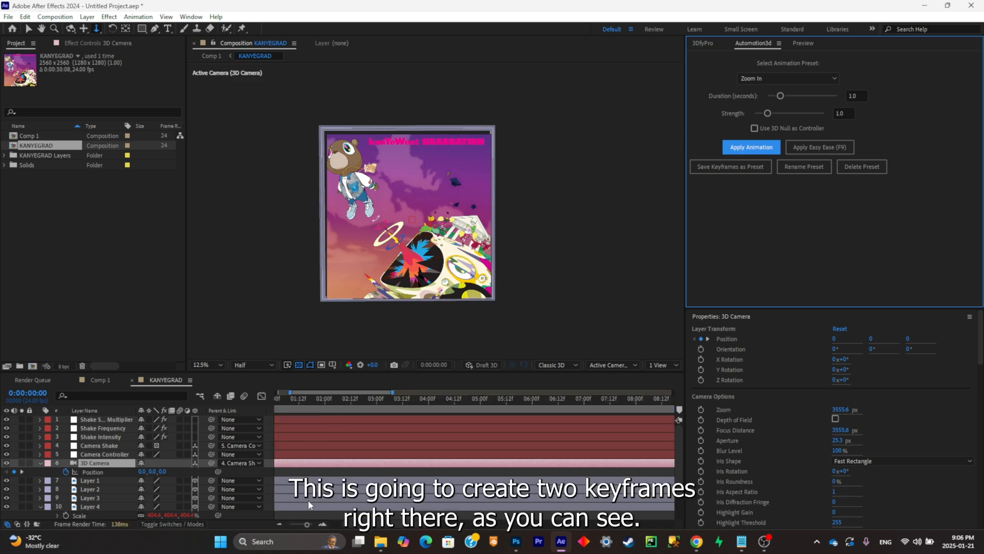
pyautogui.moveTo(365, 524); pyautogui.dragTo(342, 524)
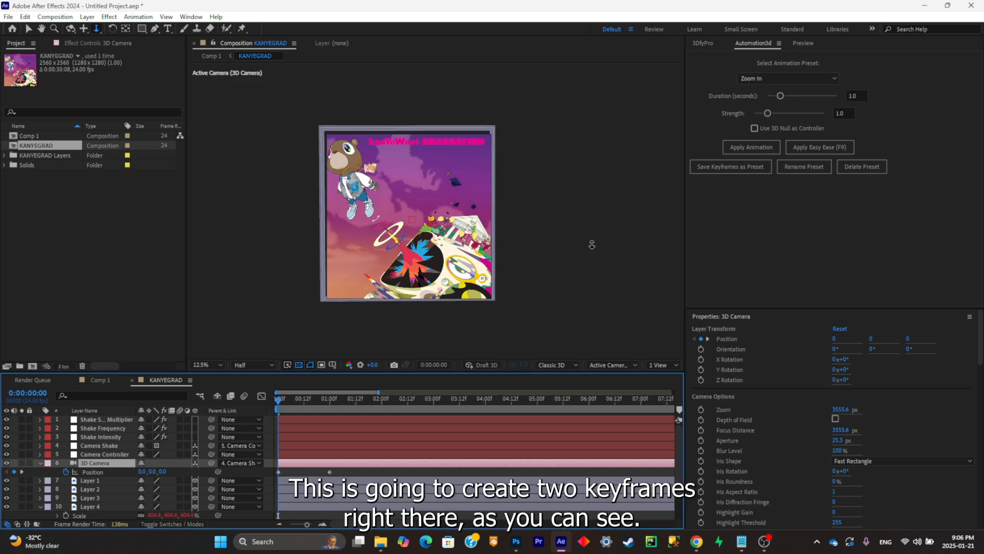
pyautogui.moveTo(789, 96); pyautogui.dragTo(822, 96)
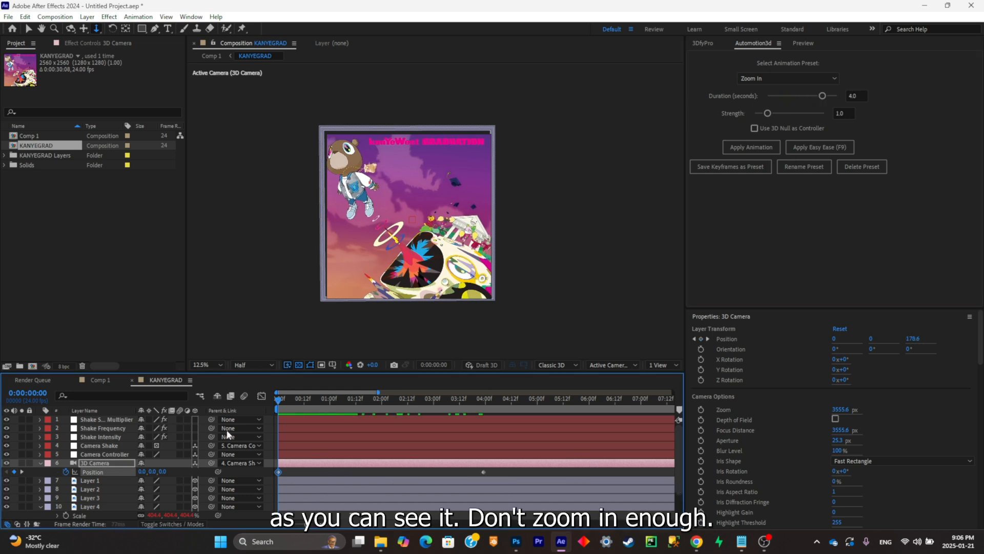
# - Apply the Zoom In preset to the 3D Camera with duration 2.4 and strength 8.0, add Easy Ease and preview the animation
pyautogui.moveTo(278, 429); pyautogui.dragTo(473, 432)
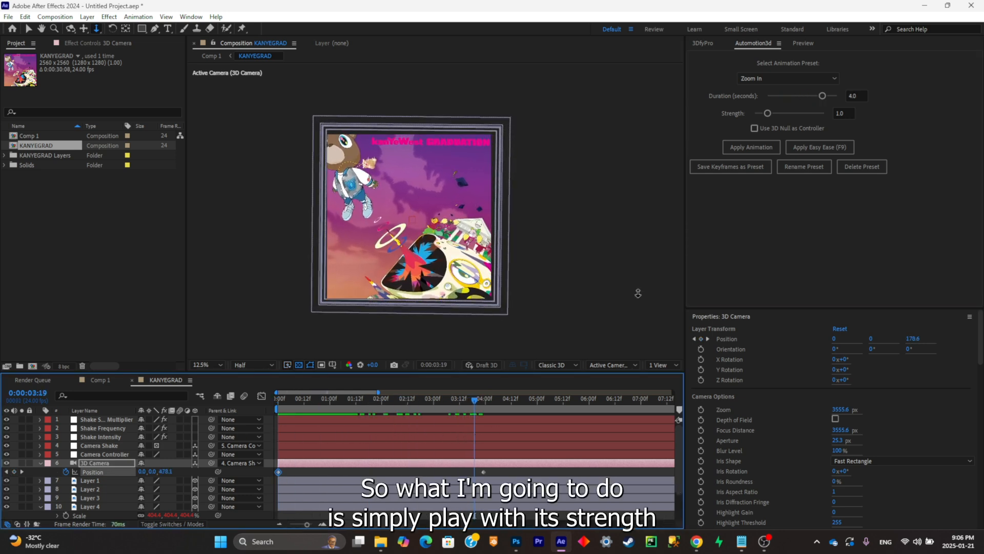
pyautogui.moveTo(776, 114); pyautogui.dragTo(801, 97)
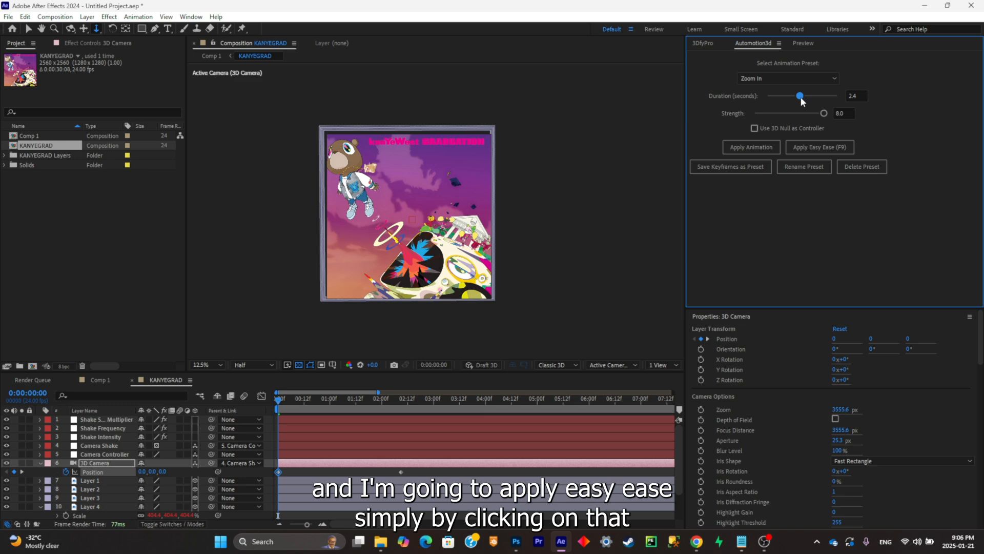
pyautogui.click(833, 149)
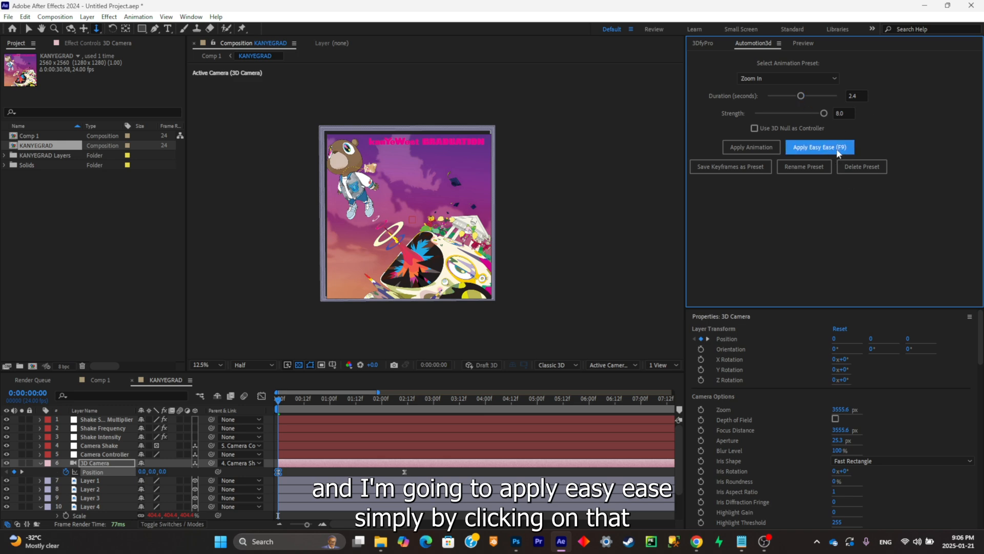
pyautogui.click(301, 402)
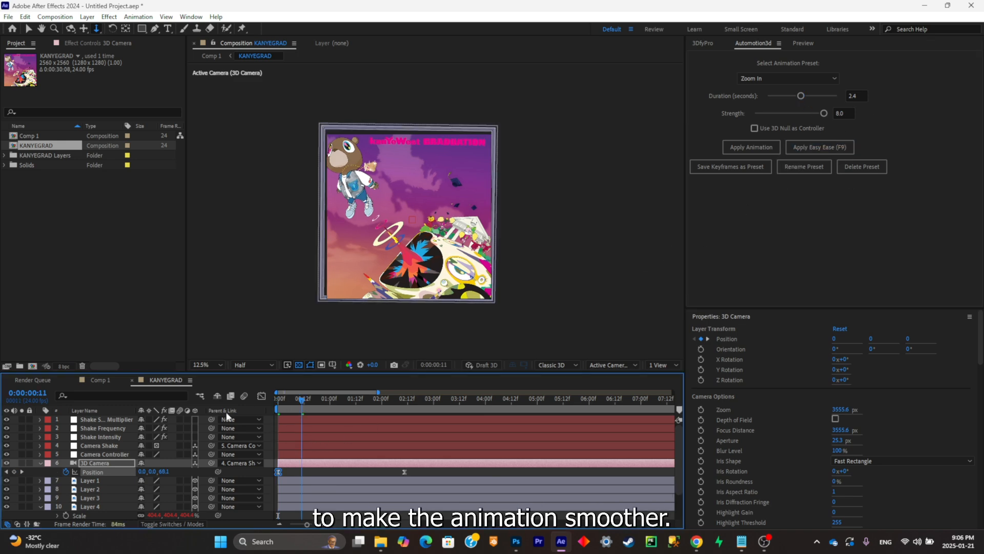
pyautogui.press('space')
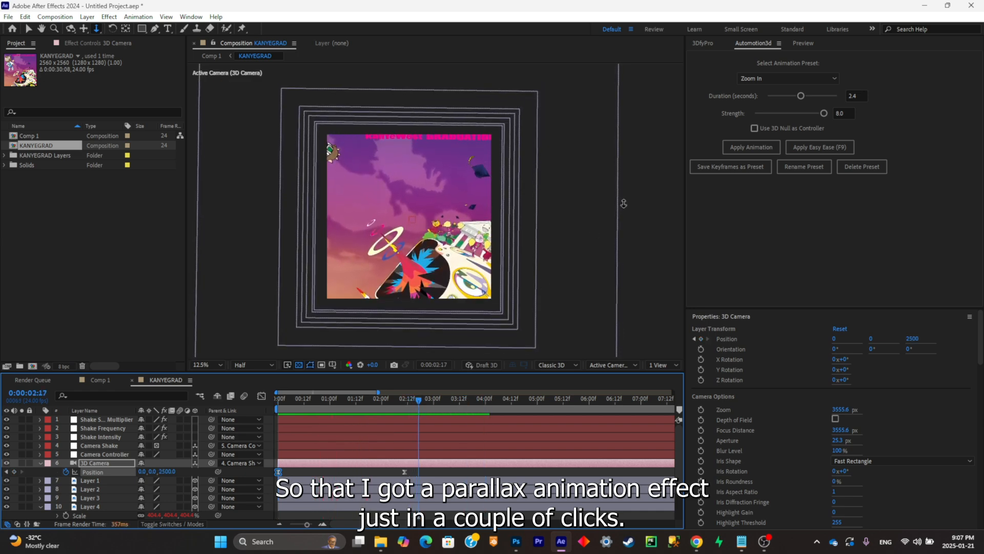
# - Apply the Zoom Out preset with Easy Ease to the 3D Camera at 0:00:02:17 and preview the animation
pyautogui.click(757, 79)
pyautogui.click(789, 101)
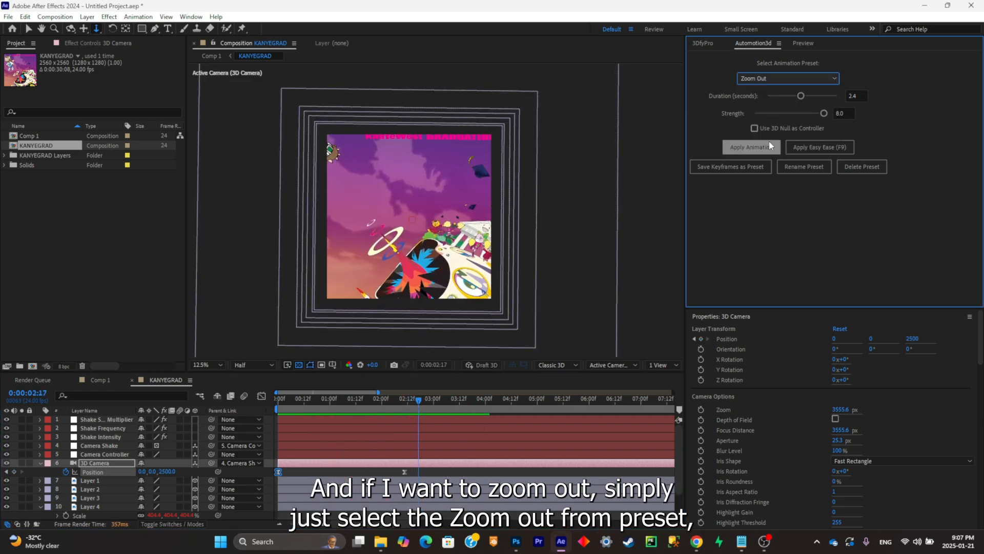
pyautogui.click(751, 77)
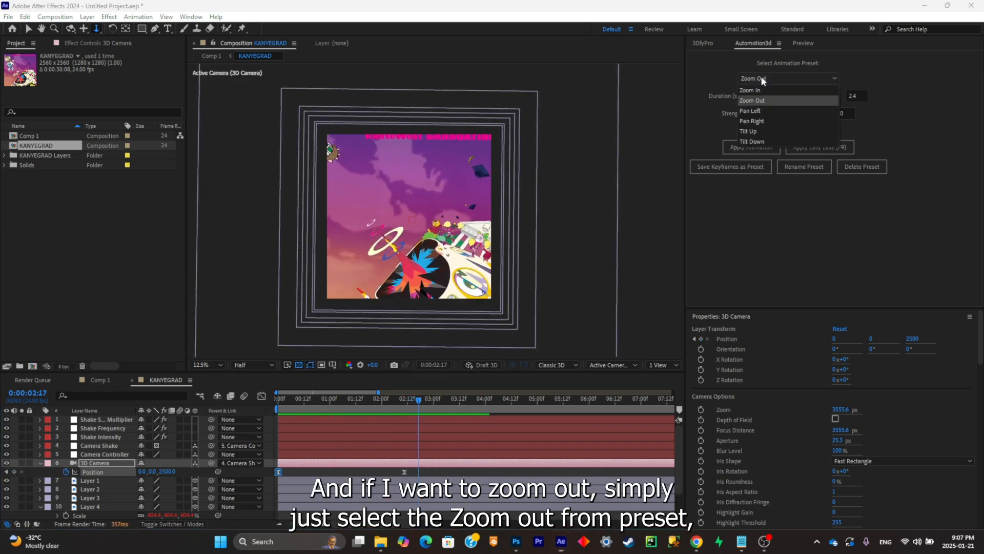
pyautogui.click(780, 95)
pyautogui.click(751, 147)
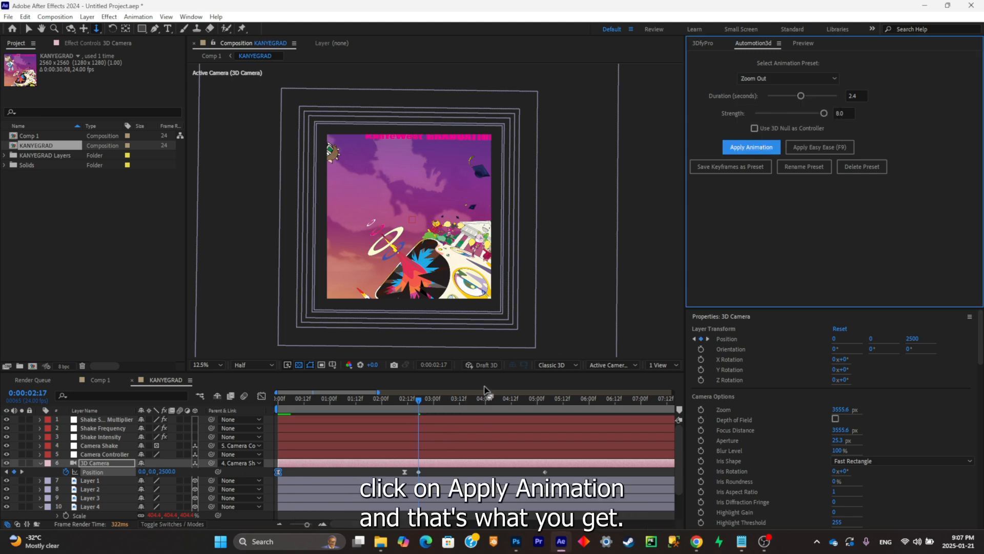
pyautogui.click(819, 147)
pyautogui.click(193, 441)
pyautogui.press('space')
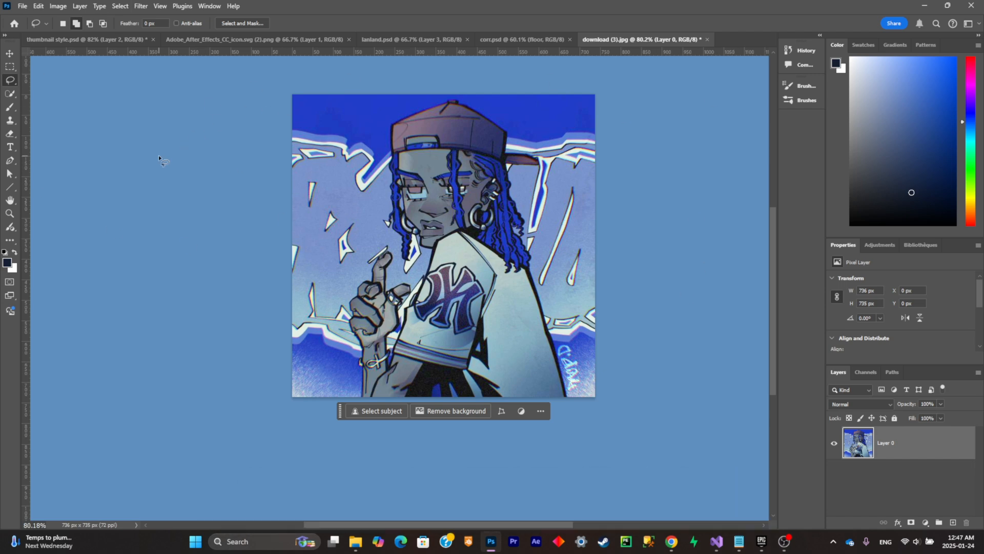
# - Select the character in the artwork on Layer 0 as the subject
pyautogui.scroll(2, 376, 241)
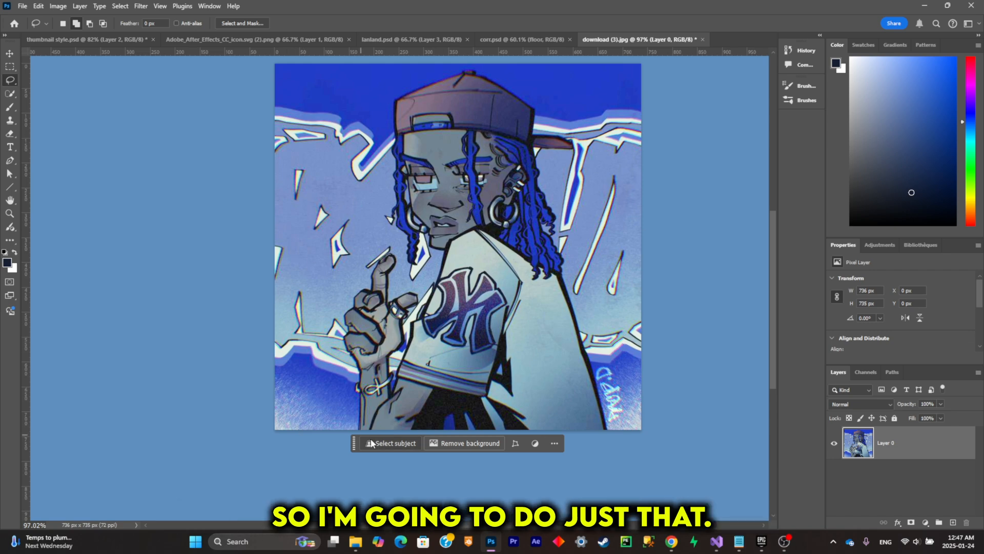
pyautogui.click(10, 94)
pyautogui.scroll(-1, 518, 308)
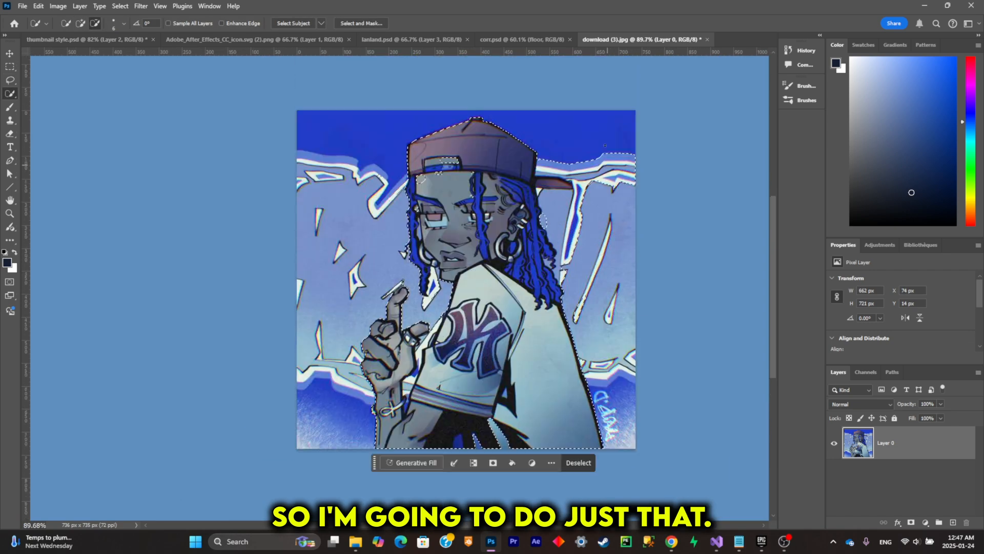
# - Refine the character's selection around the hand, bracelet, hair and cap brim with the Quick Selection tool
pyautogui.scroll(7, 589, 157)
pyautogui.scroll(-6, 618, 266)
pyautogui.scroll(7, 444, 342)
pyautogui.scroll(-3, 444, 342)
pyautogui.scroll(4, 333, 328)
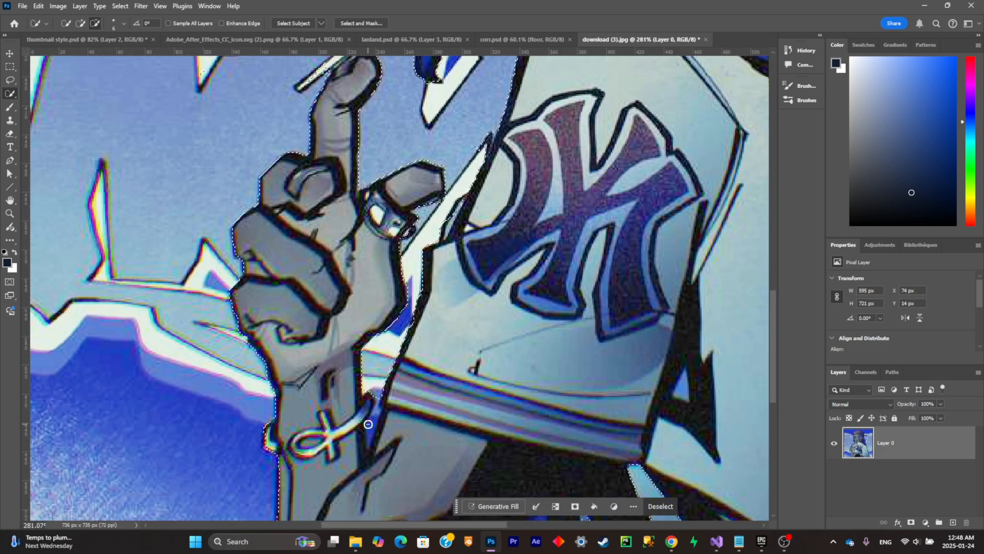
pyautogui.scroll(-5, 389, 328)
pyautogui.scroll(4, 431, 316)
pyautogui.scroll(-5, 431, 316)
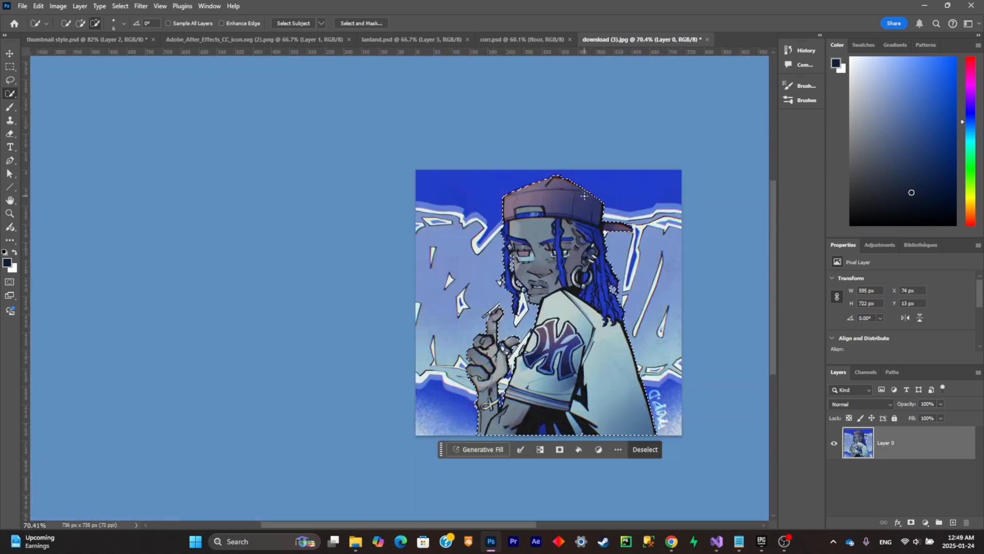
pyautogui.scroll(3, 637, 306)
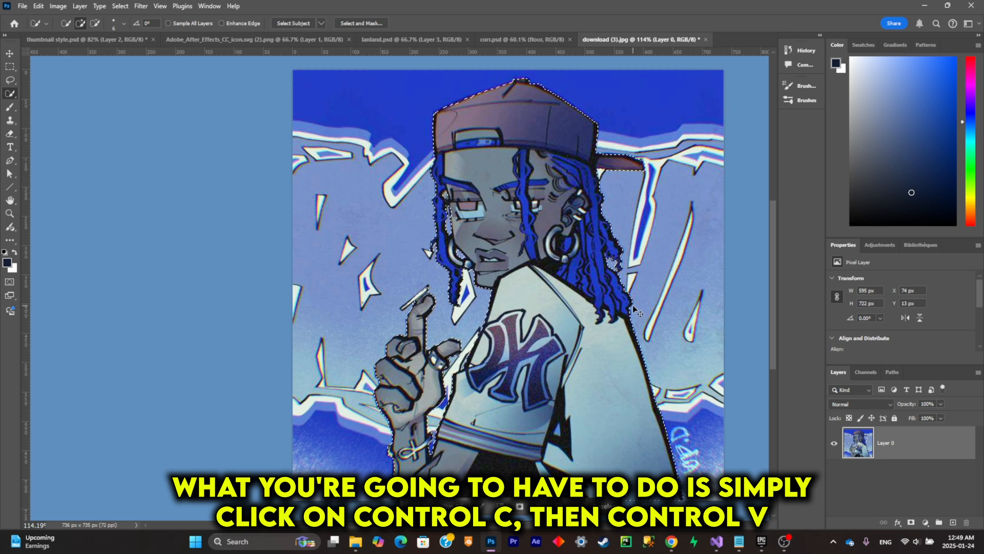
# - Copy the selected character to a new layer and check the cut-out by temporarily hiding Layer 0
pyautogui.hotkey('ctrl', 'c')
pyautogui.hotkey('ctrl', 'v')
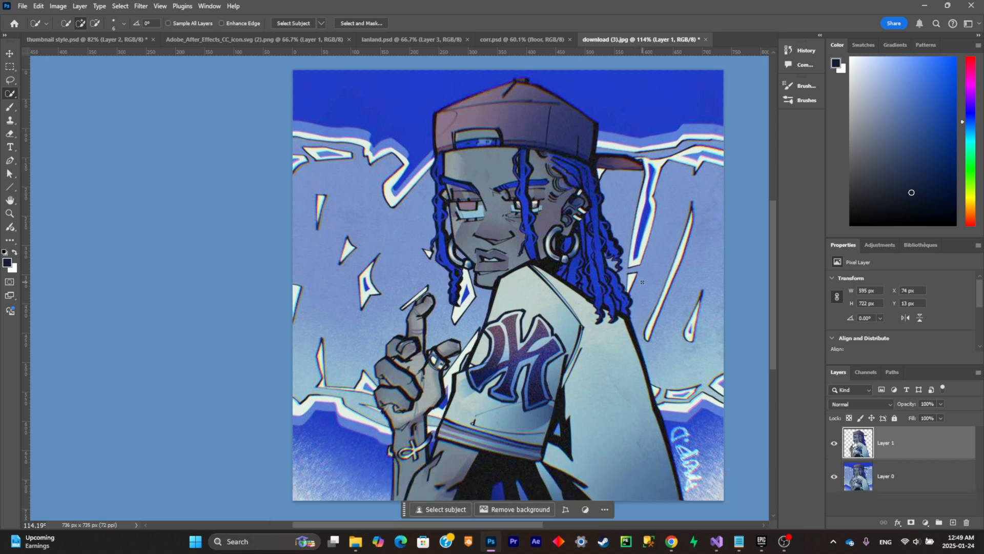
pyautogui.click(834, 476)
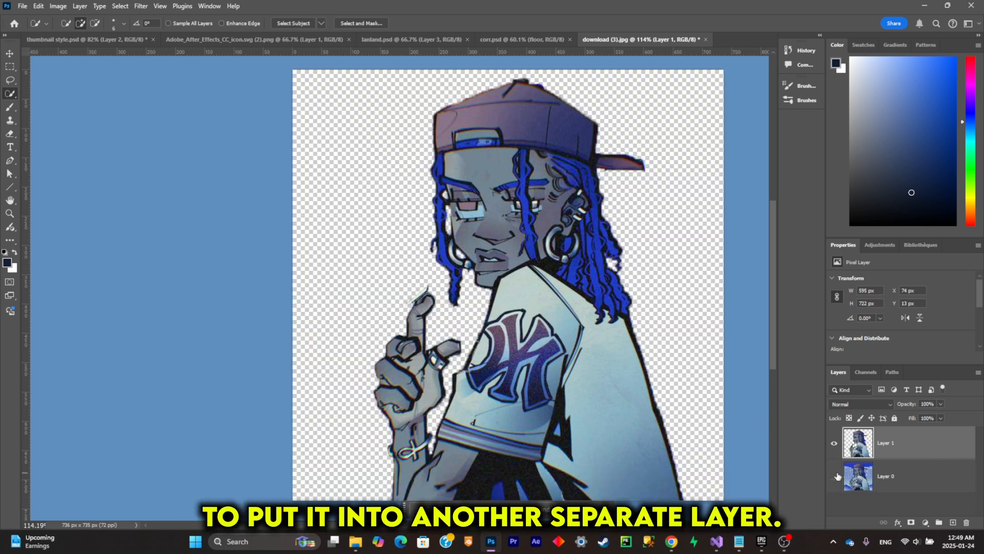
pyautogui.click(834, 475)
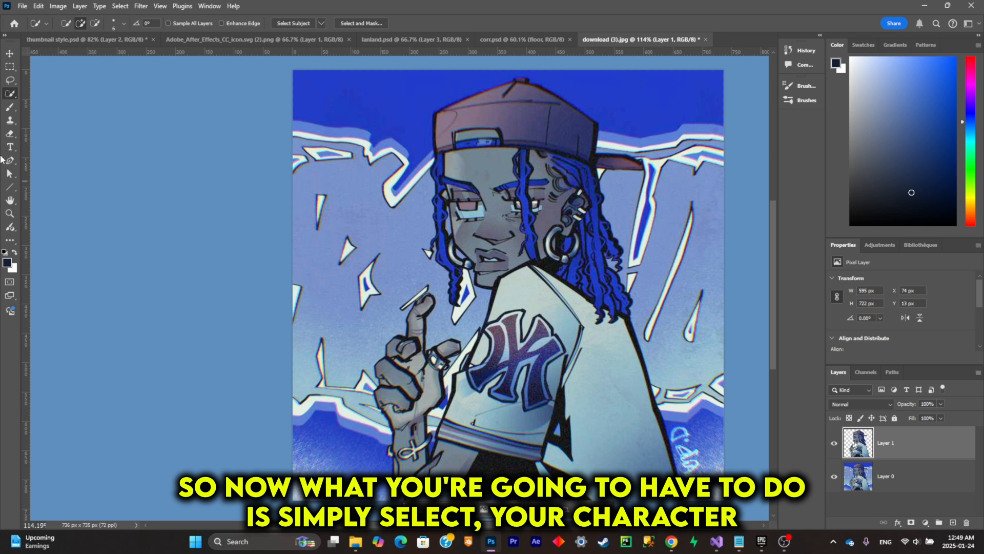
# - Draw a loose Lasso selection around the whole character, including the raised hand and the cap
pyautogui.click(9, 80)
pyautogui.scroll(-1, 546, 299)
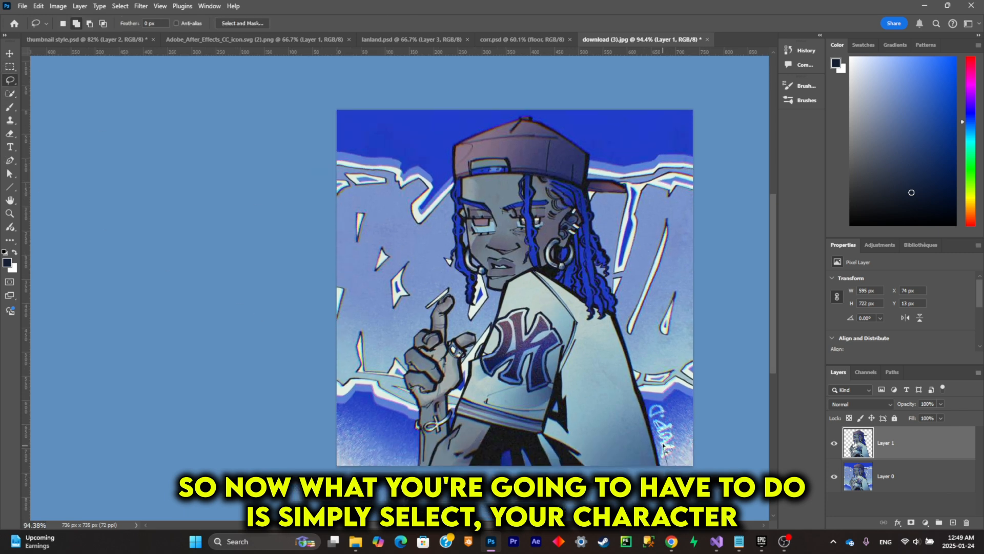
pyautogui.moveTo(626, 288); pyautogui.dragTo(624, 275)
pyautogui.moveTo(617, 251)
pyautogui.mouseDown()
pyautogui.moveTo(605, 227)
pyautogui.moveTo(612, 196)
pyautogui.moveTo(648, 179)
pyautogui.moveTo(590, 134)
pyautogui.moveTo(500, 110)
pyautogui.moveTo(446, 290)
pyautogui.moveTo(365, 480)
pyautogui.mouseUp()
pyautogui.moveTo(665, 488); pyautogui.dragTo(635, 375)
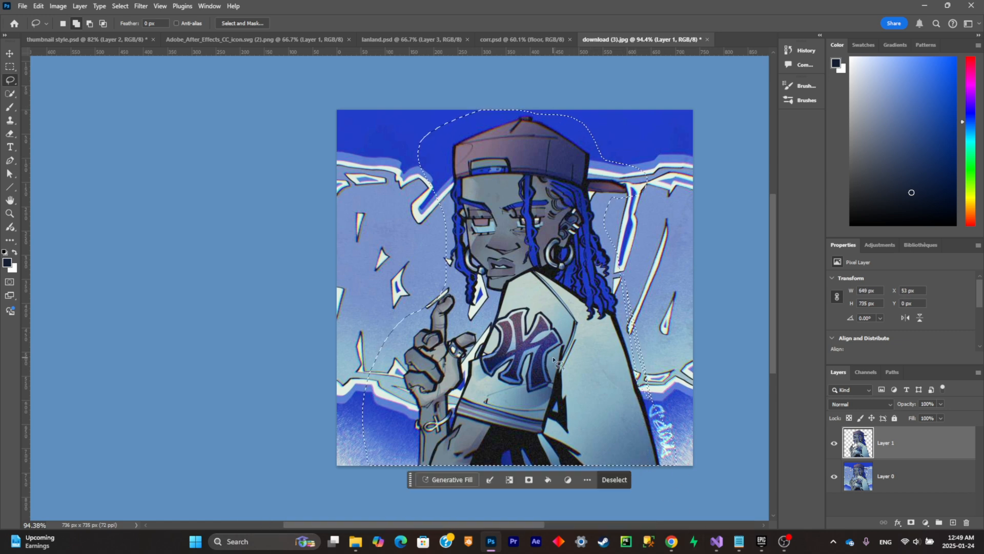
pyautogui.moveTo(604, 281)
pyautogui.mouseDown()
pyautogui.moveTo(623, 282)
pyautogui.moveTo(662, 390)
pyautogui.mouseUp()
# - Run Generative Fill without a prompt to remove the character and merge the result into Layer 0 beneath the character layer
pyautogui.click(454, 483)
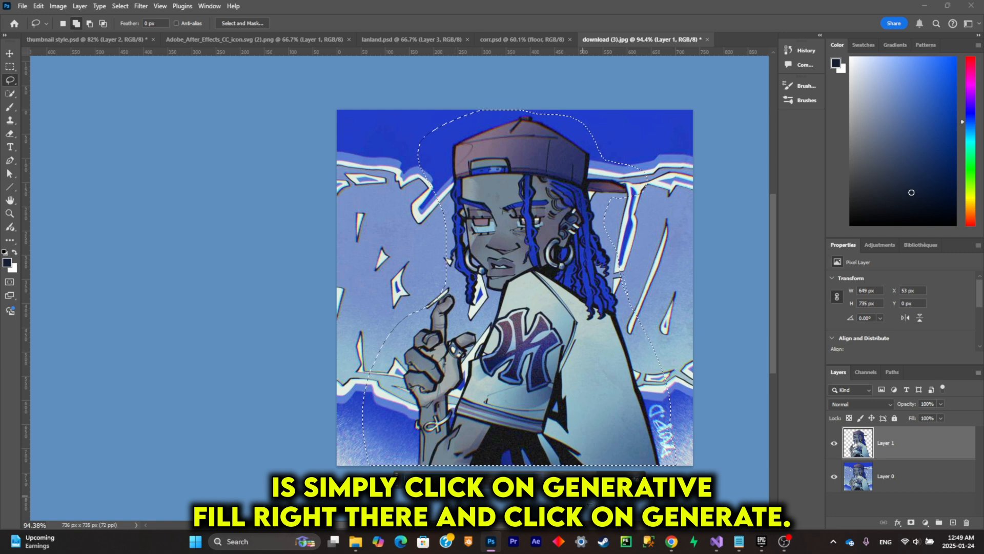
pyautogui.click(625, 481)
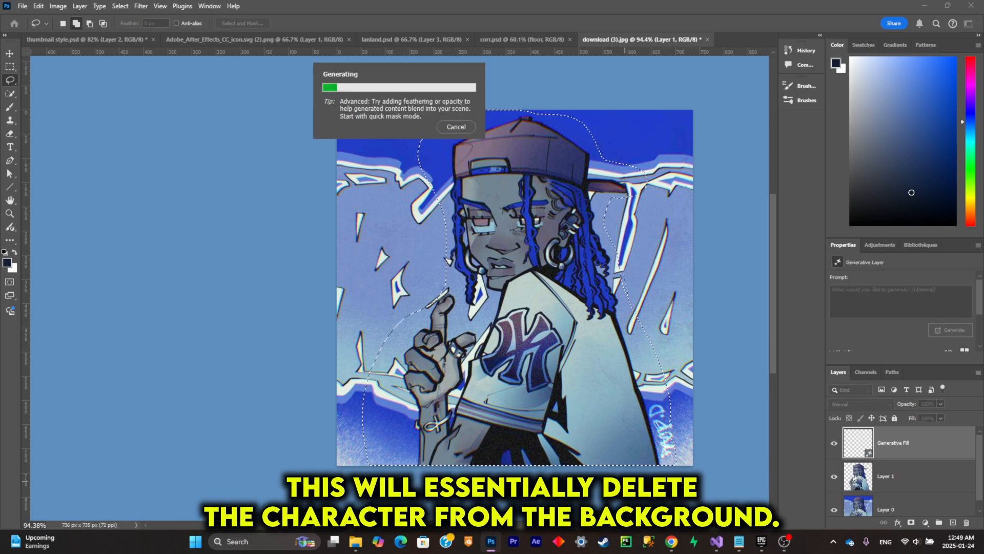
pyautogui.rightClick(947, 480)
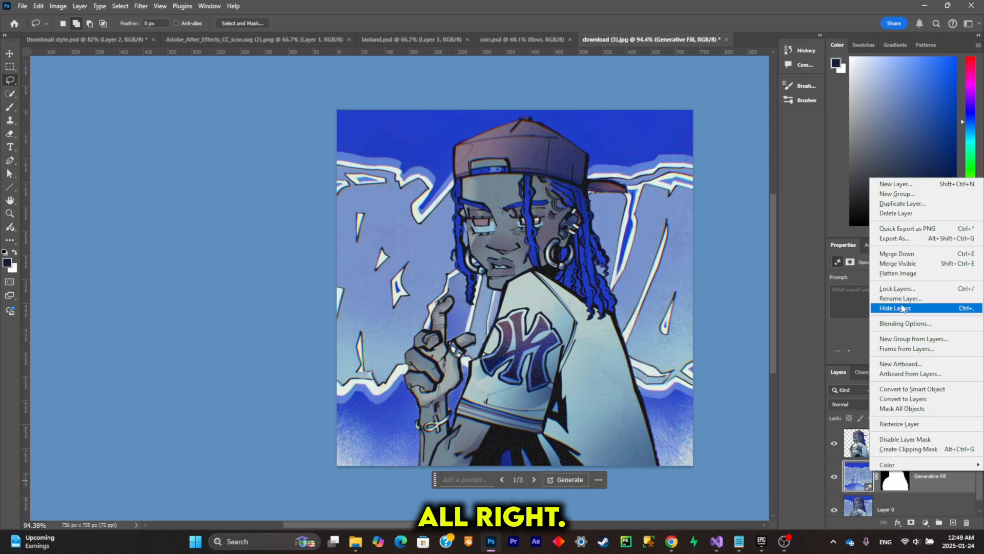
pyautogui.click(901, 256)
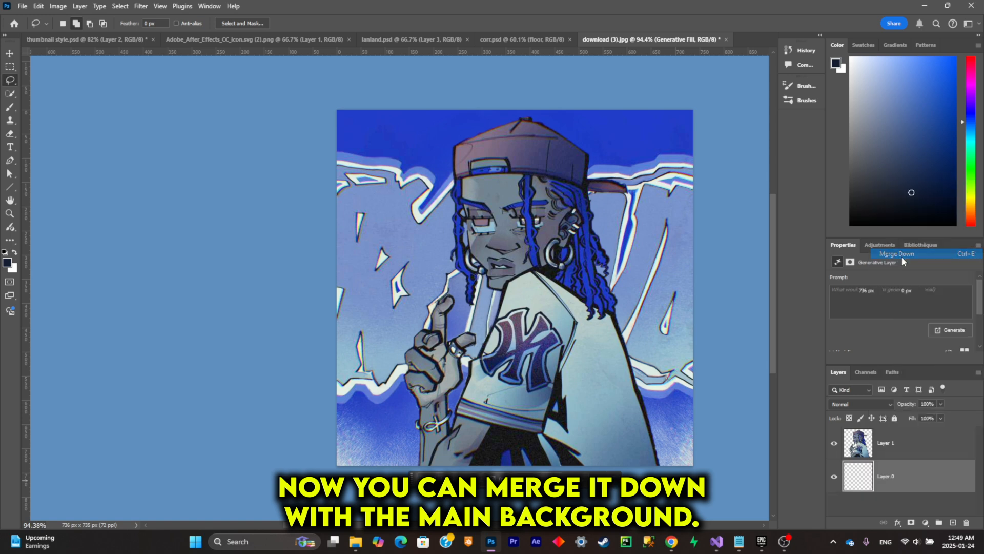
# - Check the filled background without the character, then hide Layer 0 and make Layer 1 the visible active layer
pyautogui.click(835, 443)
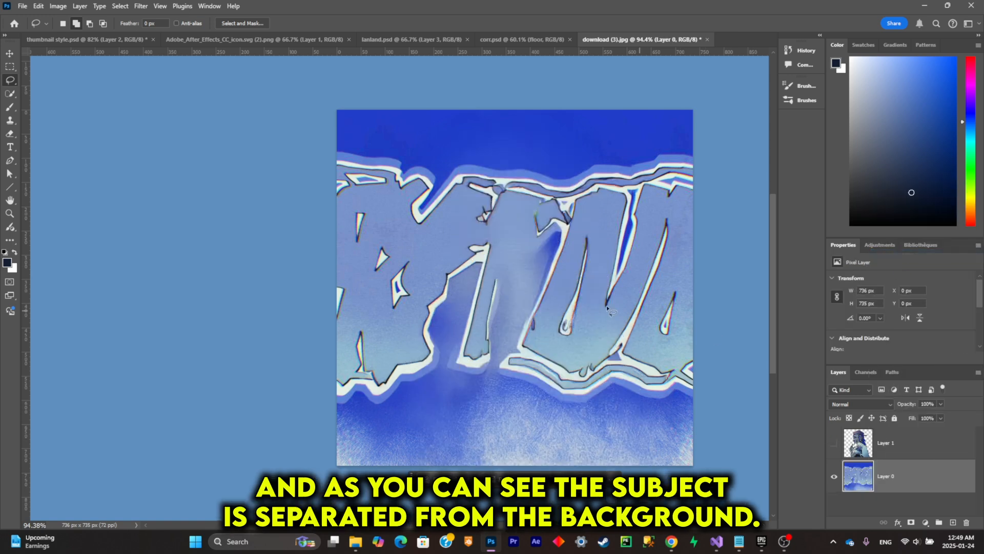
pyautogui.click(833, 443)
pyautogui.click(834, 476)
pyautogui.click(963, 450)
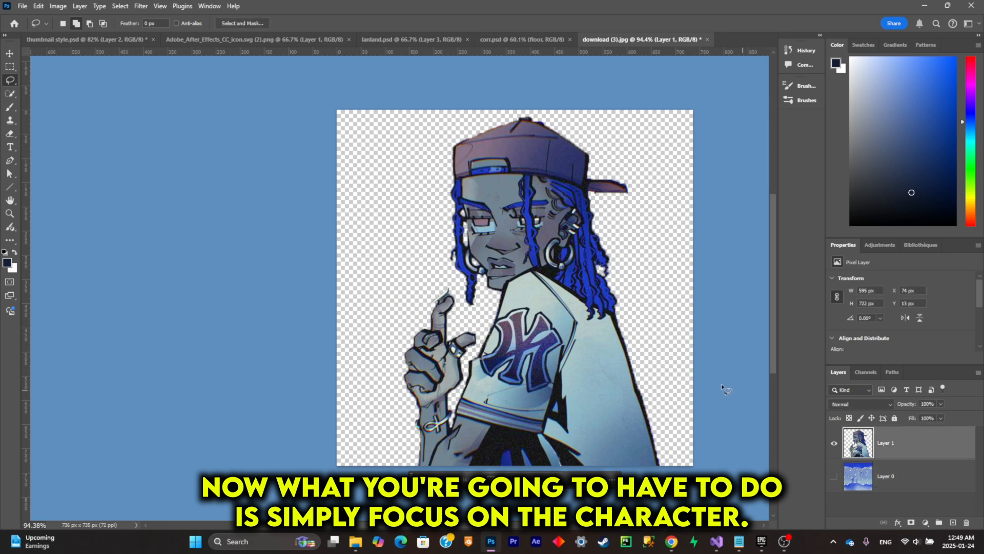
# - Examine the isolated character's hand and hair to decide which parts to animate
pyautogui.scroll(3, 522, 342)
pyautogui.scroll(5, 464, 283)
pyautogui.hscroll(-1, 475, 323)
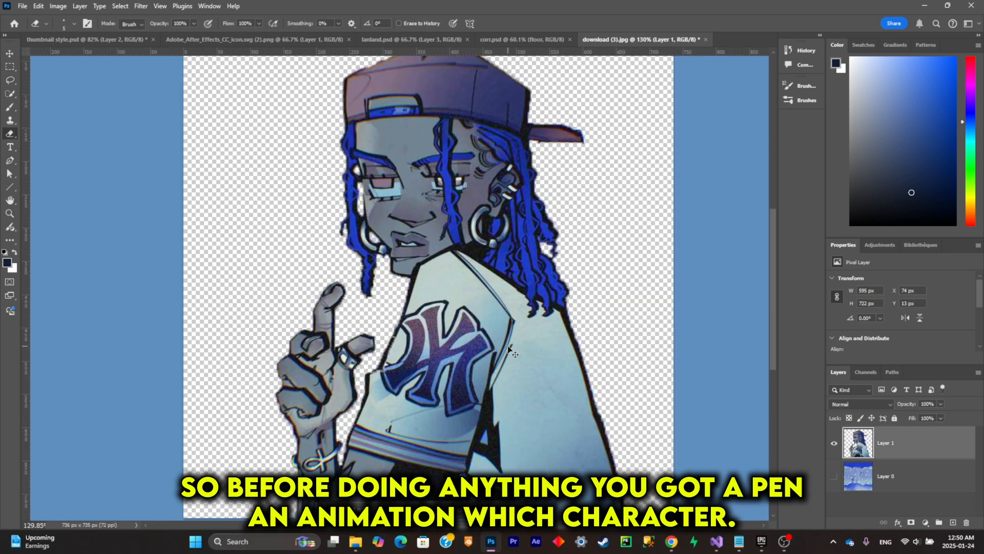
pyautogui.hscroll(3, 475, 323)
pyautogui.hscroll(-1, 475, 323)
pyautogui.scroll(-2, 480, 328)
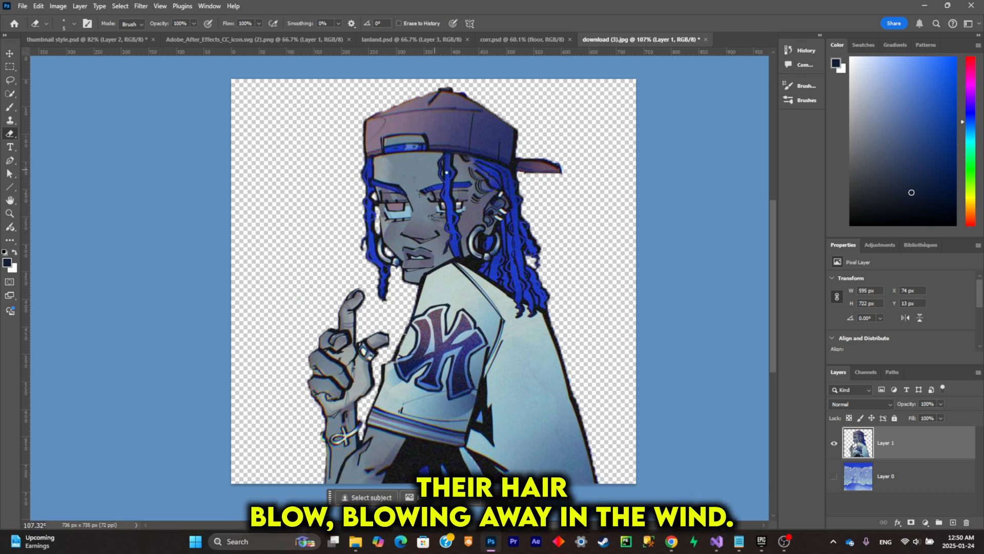
# - Lasso the raised hand and forearm on Layer 1 and copy them to a new layer
pyautogui.click(10, 80)
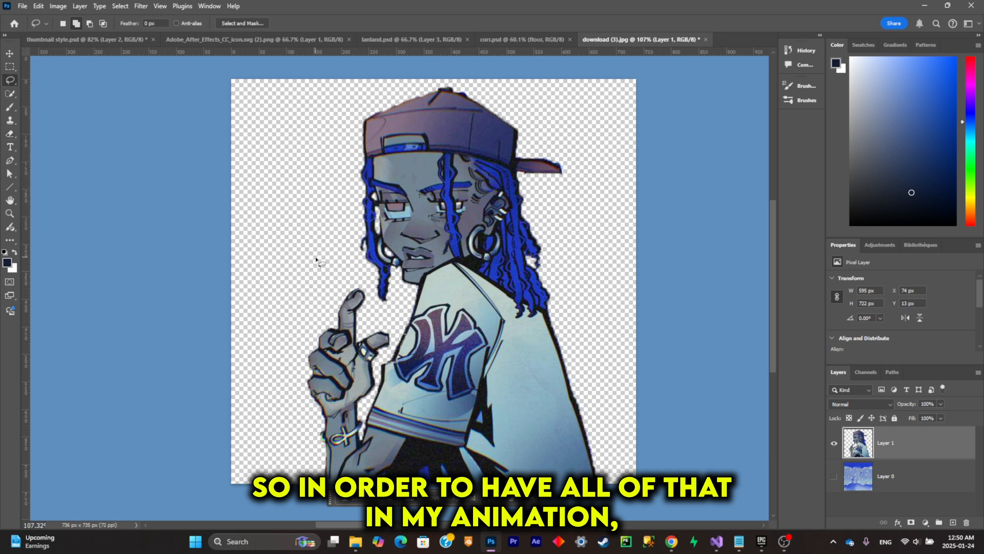
pyautogui.moveTo(308, 476)
pyautogui.mouseDown()
pyautogui.moveTo(285, 384)
pyautogui.moveTo(328, 283)
pyautogui.mouseUp()
pyautogui.press('Escape')
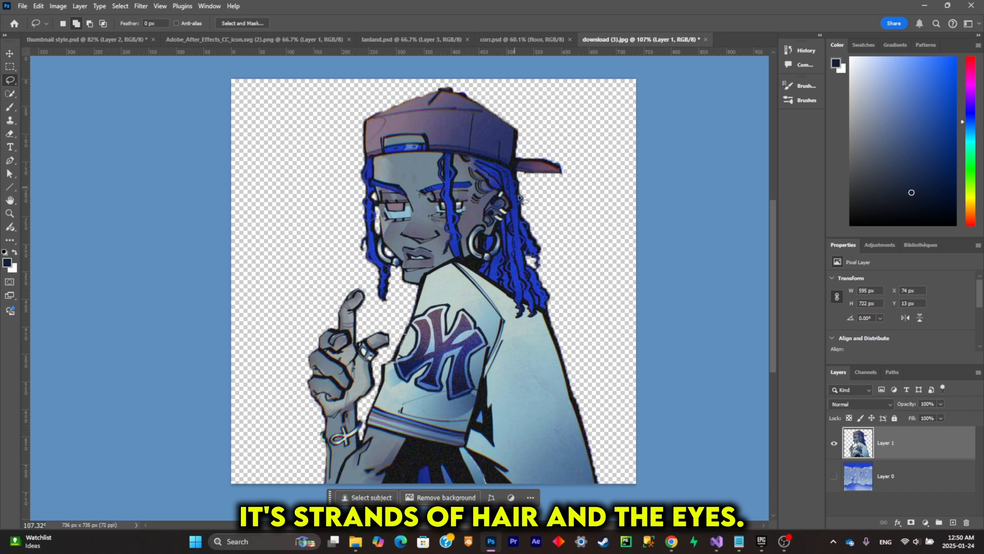
pyautogui.scroll(4, 410, 179)
pyautogui.scroll(-4, 433, 235)
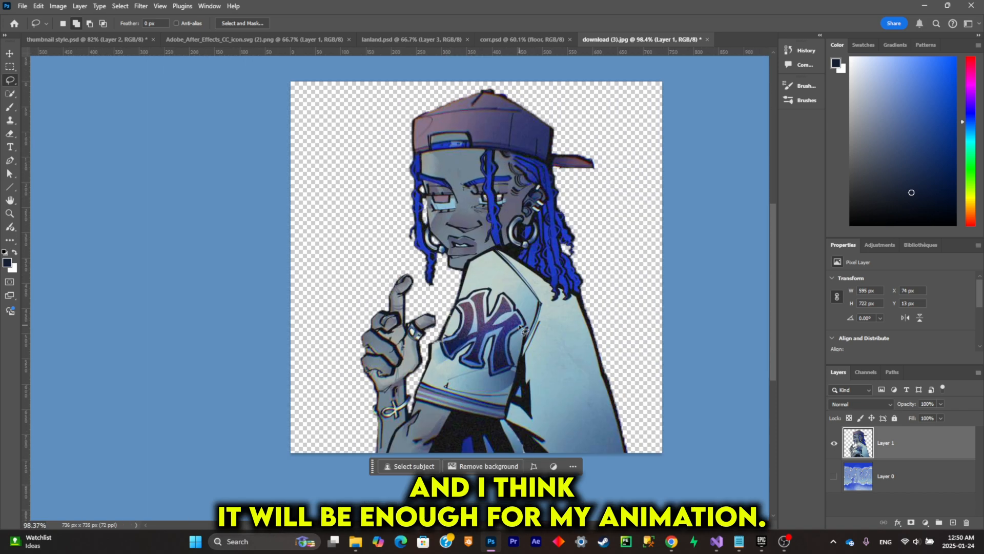
pyautogui.scroll(-3, 474, 323)
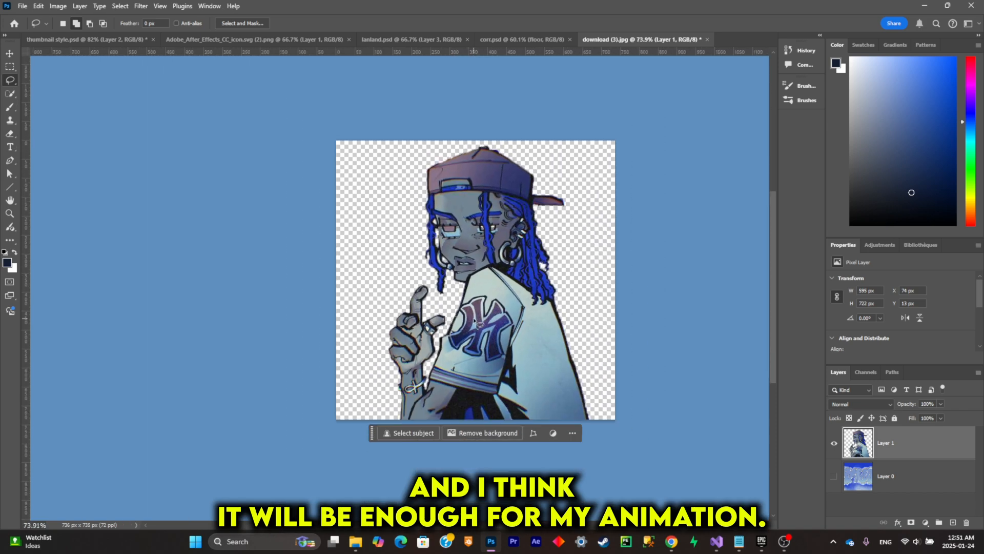
pyautogui.scroll(3, 473, 327)
pyautogui.hscroll(1, 495, 326)
pyautogui.hscroll(-1, 495, 326)
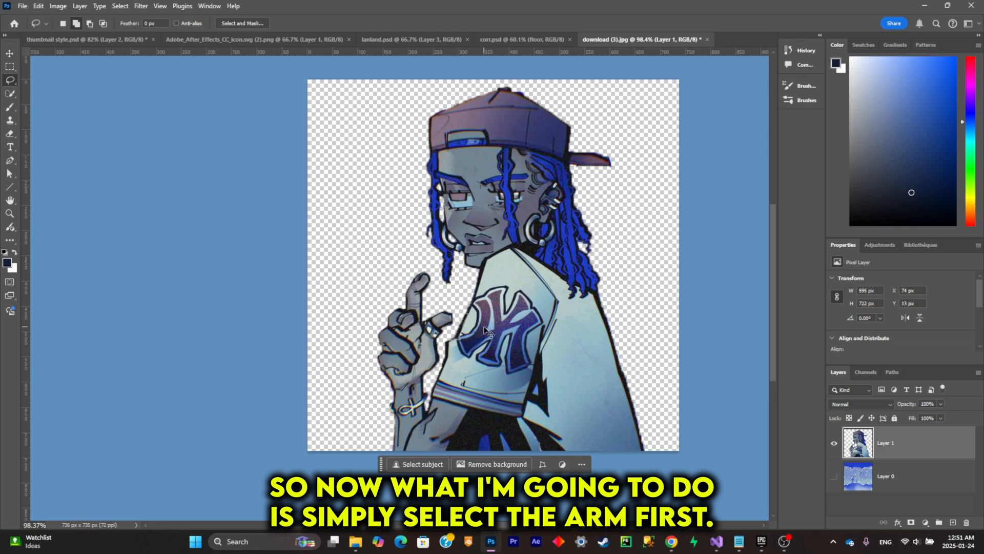
pyautogui.hscroll(1, 492, 328)
pyautogui.scroll(2, 438, 336)
pyautogui.moveTo(276, 370)
pyautogui.mouseDown()
pyautogui.moveTo(334, 224)
pyautogui.moveTo(367, 247)
pyautogui.moveTo(403, 326)
pyautogui.mouseUp()
pyautogui.moveTo(367, 440)
pyautogui.mouseDown()
pyautogui.moveTo(353, 476)
pyautogui.moveTo(277, 350)
pyautogui.mouseUp()
pyautogui.scroll(1, 392, 319)
pyautogui.scroll(-1, 393, 320)
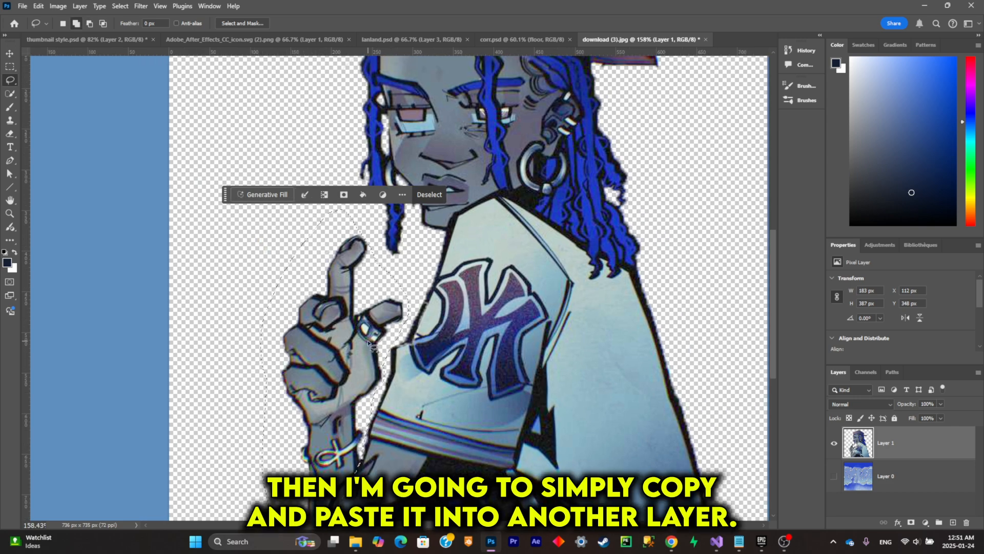
pyautogui.hotkey('ctrl', 'c')
pyautogui.hotkey('ctrl', 'v')
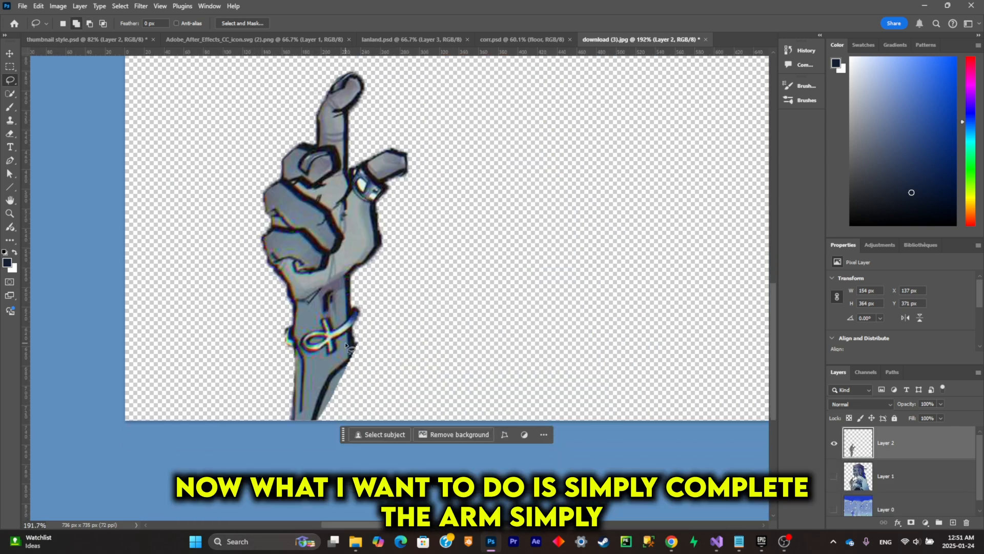
# - Lasso the cut-off edge below the bracelet on the isolated arm and complete the forearm with Generative Fill
pyautogui.scroll(3, 346, 368)
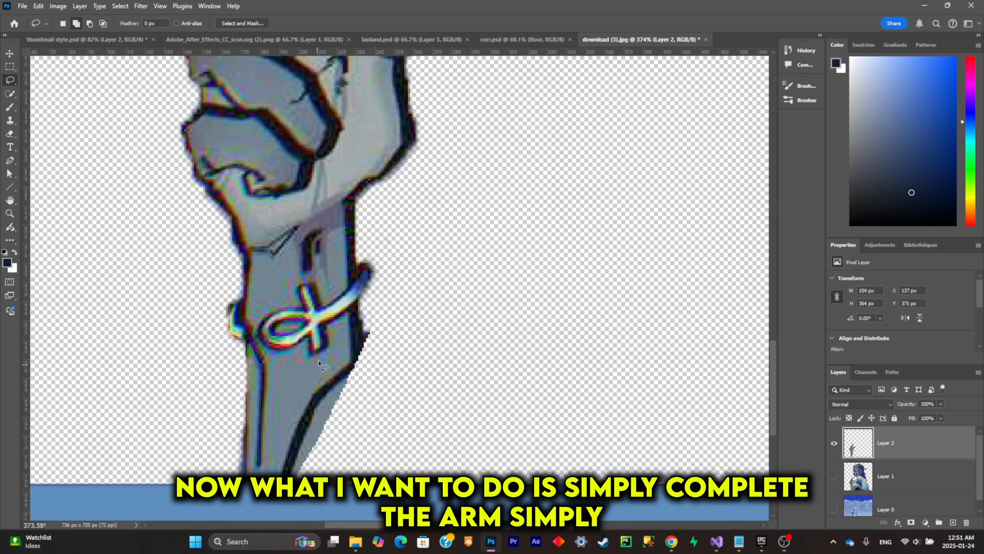
pyautogui.moveTo(349, 339)
pyautogui.mouseDown()
pyautogui.moveTo(381, 364)
pyautogui.moveTo(397, 441)
pyautogui.moveTo(334, 522)
pyautogui.moveTo(291, 525)
pyautogui.moveTo(285, 436)
pyautogui.mouseUp()
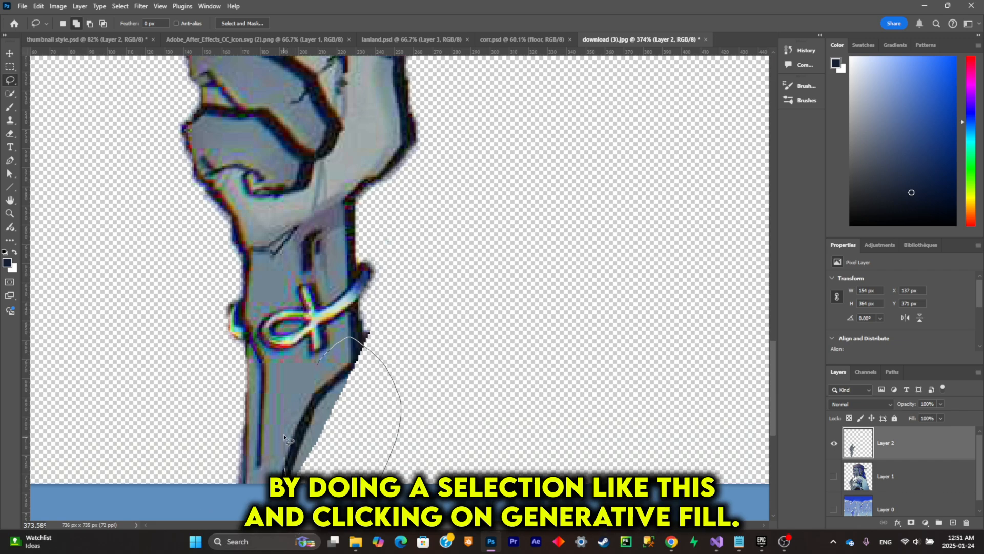
pyautogui.moveTo(309, 377); pyautogui.dragTo(316, 363)
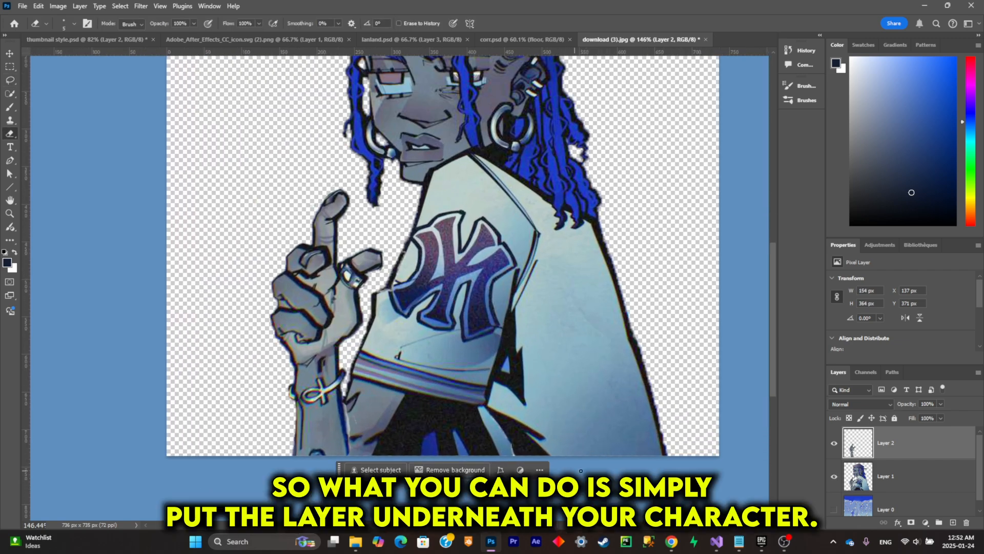
# - Move the arm layer, Layer 2, beneath the character layer, Layer 1, and pick the hand on the canvas
pyautogui.moveTo(903, 446); pyautogui.dragTo(902, 482)
pyautogui.scroll(-2, 425, 366)
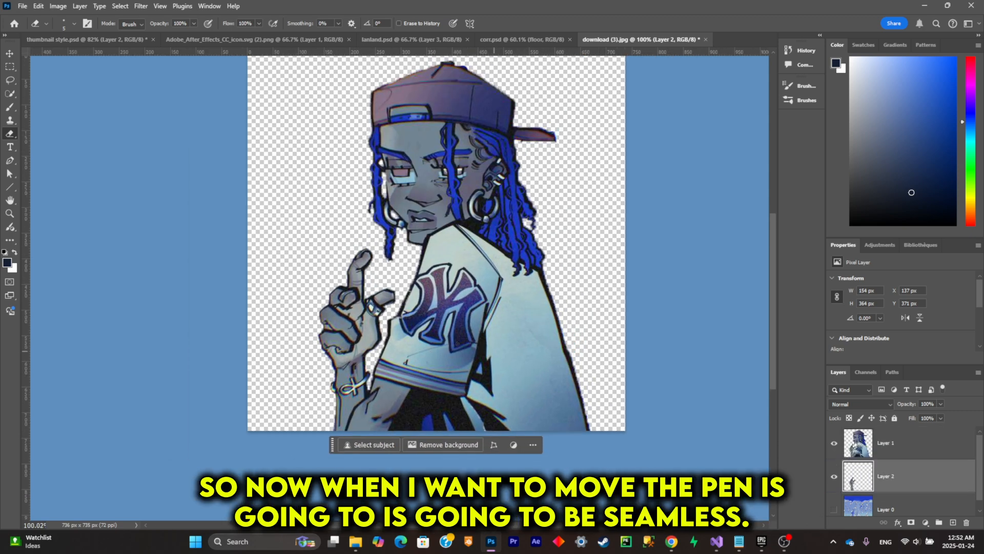
pyautogui.press('v')
pyautogui.click(335, 290)
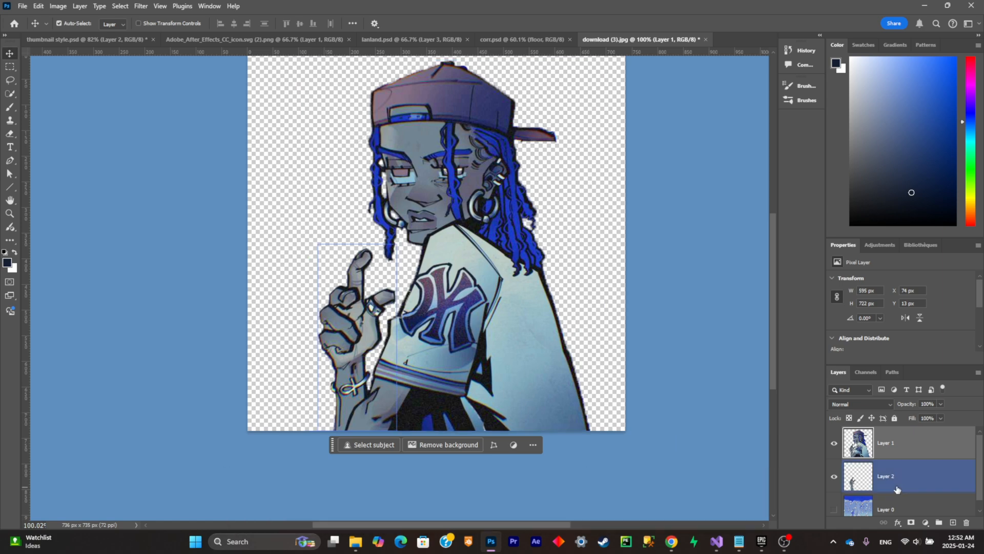
# - Hide Layer 2 and make Layer 1 the active layer
pyautogui.click(896, 487)
pyautogui.click(834, 477)
pyautogui.click(896, 452)
# - Lasso the raised hand and forearm on Layer 1, delete them and clear the selection
pyautogui.scroll(3, 342, 347)
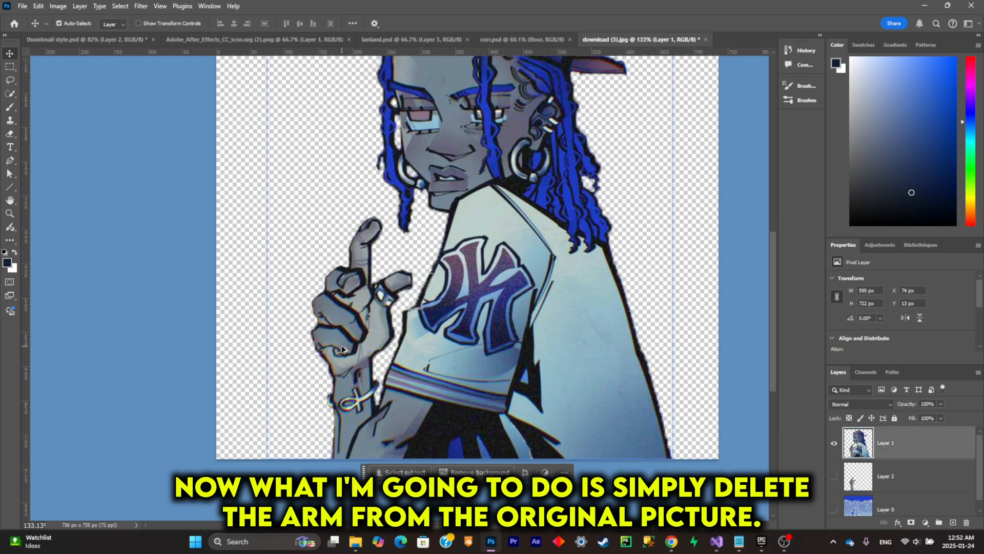
pyautogui.click(10, 80)
pyautogui.moveTo(273, 336)
pyautogui.mouseDown()
pyautogui.moveTo(355, 169)
pyautogui.moveTo(395, 374)
pyautogui.mouseUp()
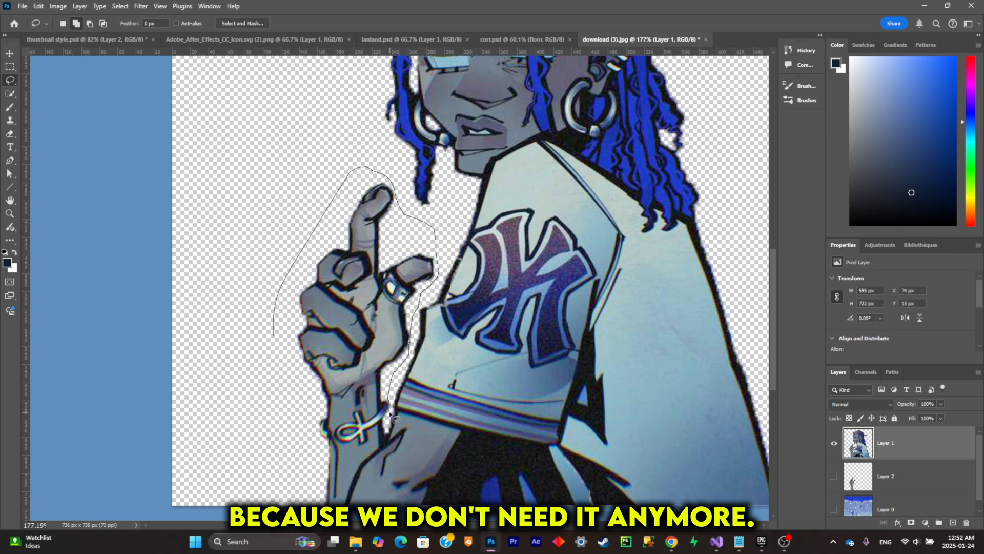
pyautogui.moveTo(361, 456); pyautogui.dragTo(246, 389)
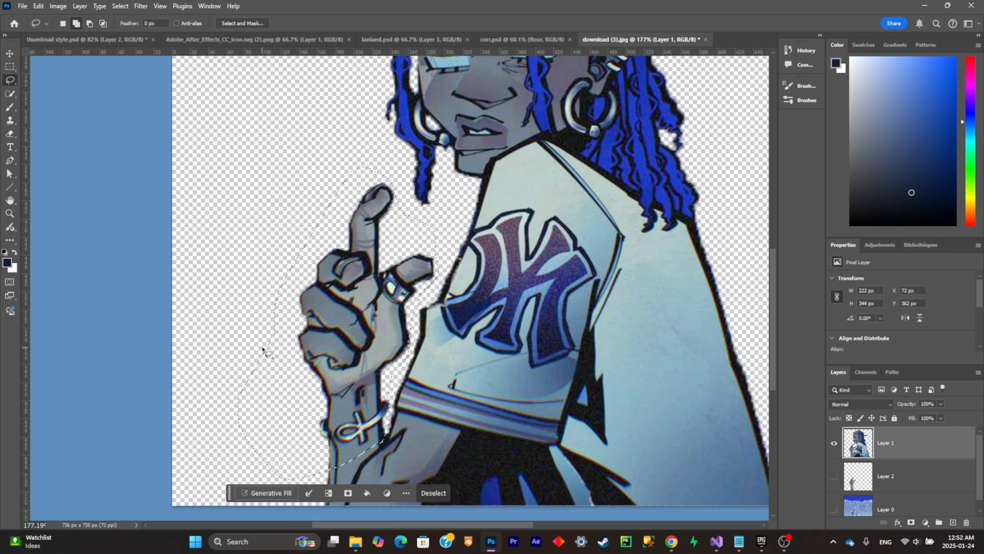
pyautogui.press('Delete')
pyautogui.scroll(4, 318, 505)
pyautogui.hotkey('ctrl', 'd')
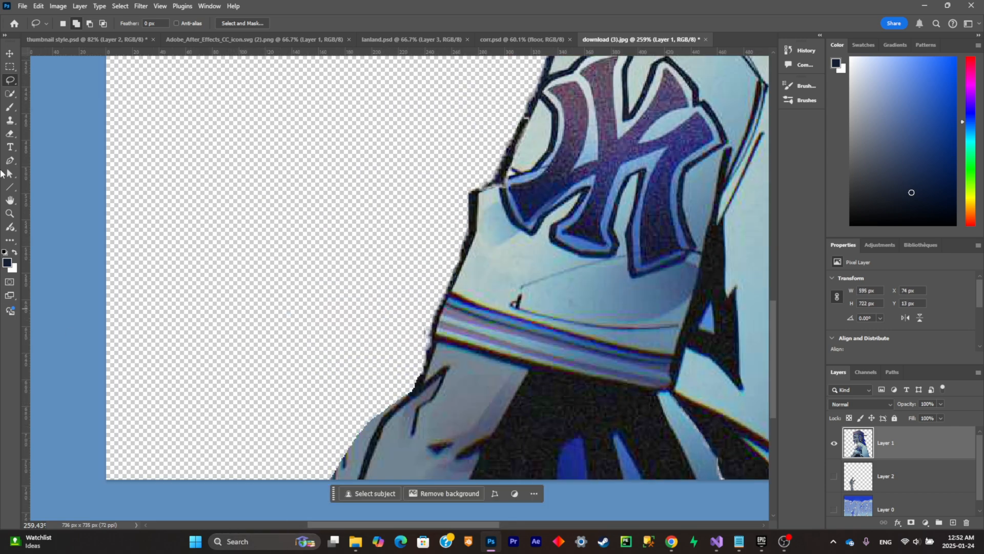
# - Erase the leftover fringe along the remaining arm's outer edge on Layer 1 and show Layer 2 again
pyautogui.press('e')
pyautogui.moveTo(335, 480)
pyautogui.mouseDown()
pyautogui.moveTo(353, 460)
pyautogui.moveTo(354, 475)
pyautogui.moveTo(372, 428)
pyautogui.mouseUp()
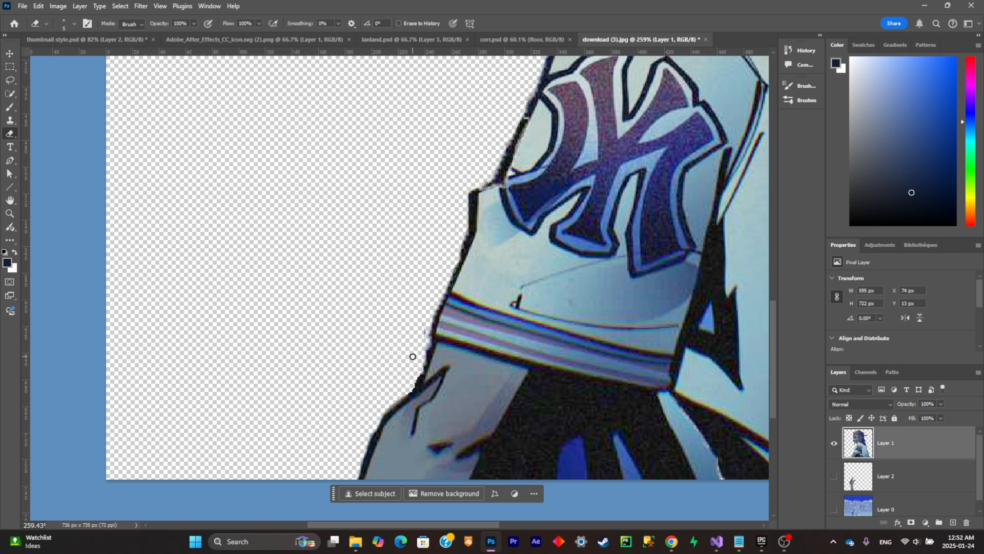
pyautogui.scroll(-9, 411, 385)
pyautogui.click(834, 476)
pyautogui.scroll(-2, 359, 307)
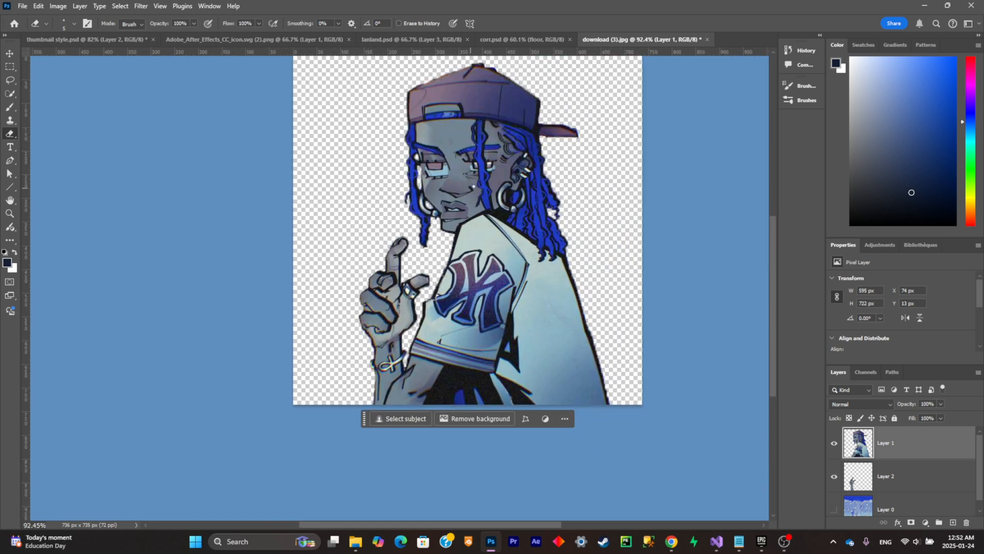
# - Lasso the upper eyelid of the uncovered eye on Layer 1 and copy it to a new layer
pyautogui.scroll(5, 495, 170)
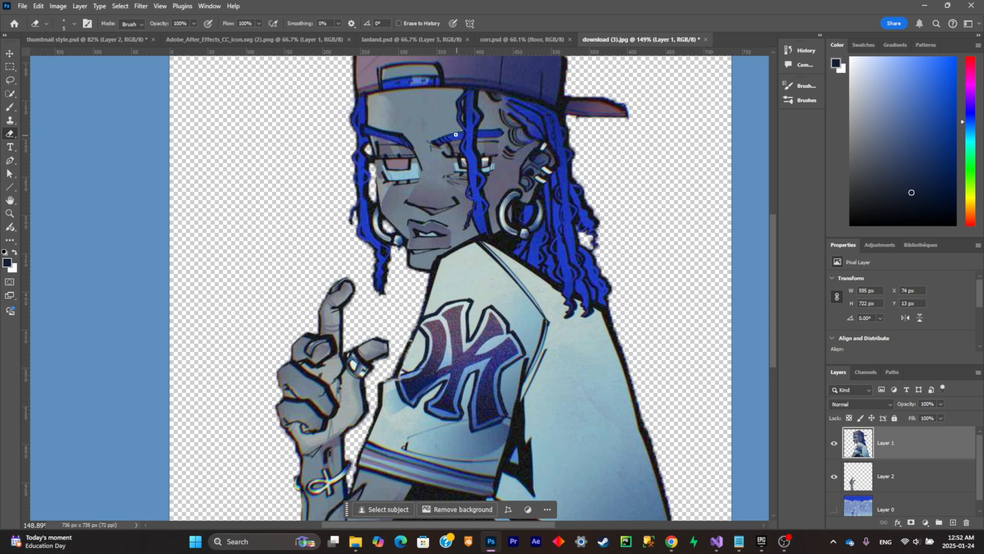
pyautogui.scroll(4, 456, 134)
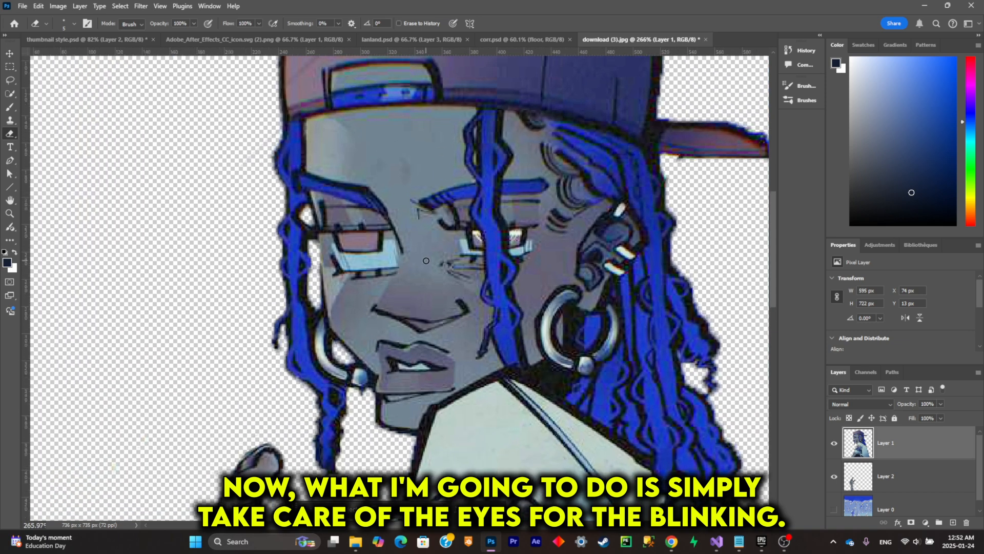
pyautogui.click(10, 81)
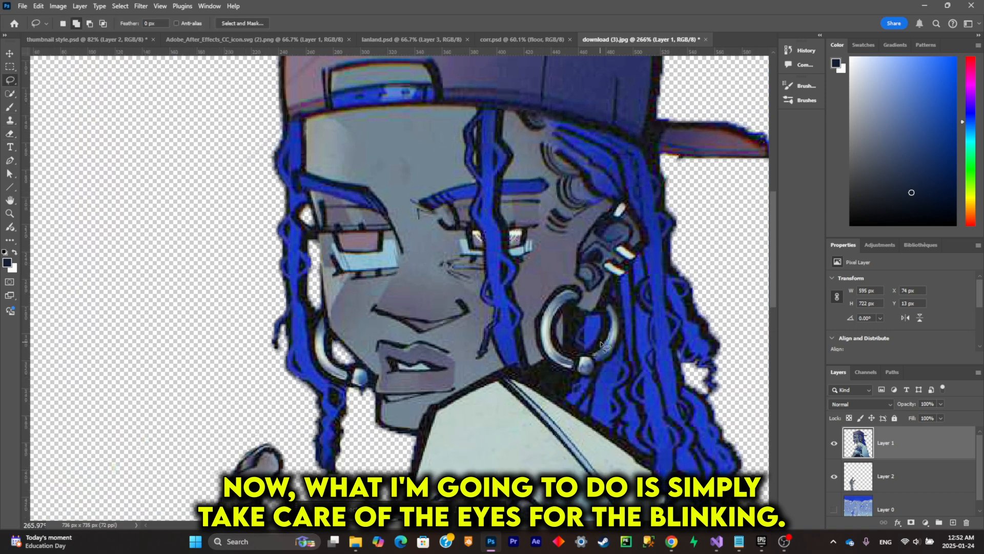
pyautogui.scroll(3, 523, 310)
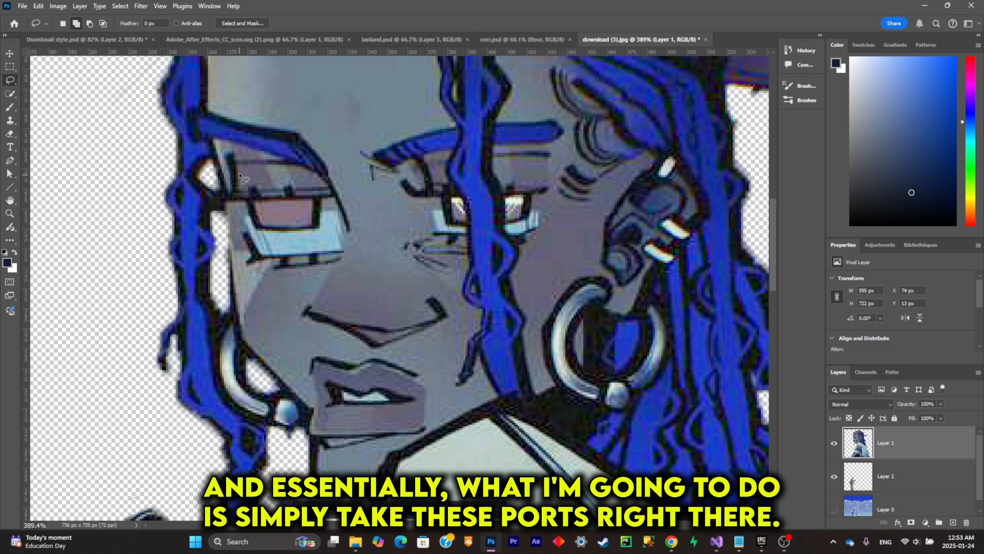
pyautogui.scroll(2, 239, 172)
pyautogui.moveTo(238, 162)
pyautogui.mouseDown()
pyautogui.moveTo(236, 211)
pyautogui.moveTo(373, 206)
pyautogui.moveTo(359, 177)
pyautogui.moveTo(269, 170)
pyautogui.mouseUp()
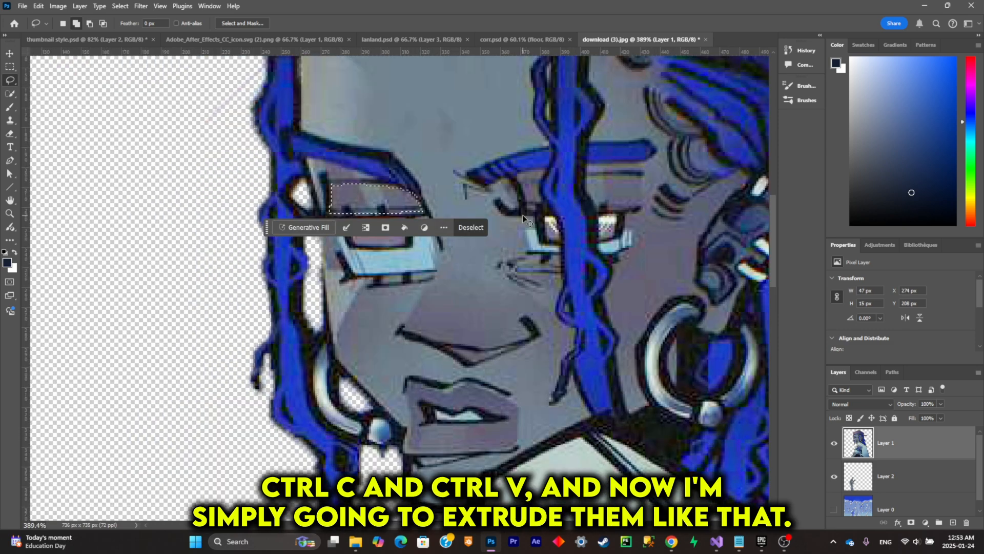
pyautogui.hotkey('ctrl', 'c')
pyautogui.hotkey('ctrl', 'v')
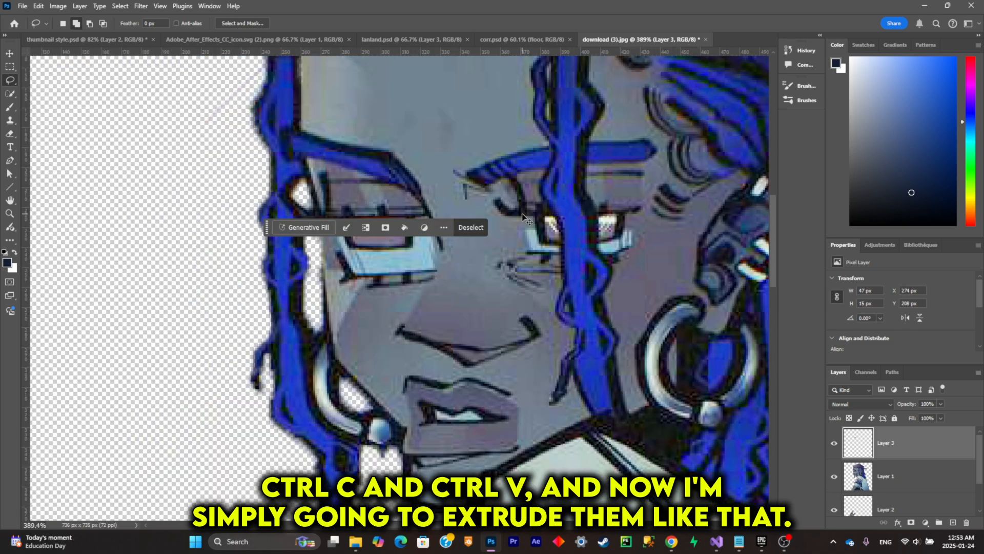
# - Stretch the copied eyelid down and sideways over the open eye to about 56 × 46 px
pyautogui.hotkey('ctrl', 't')
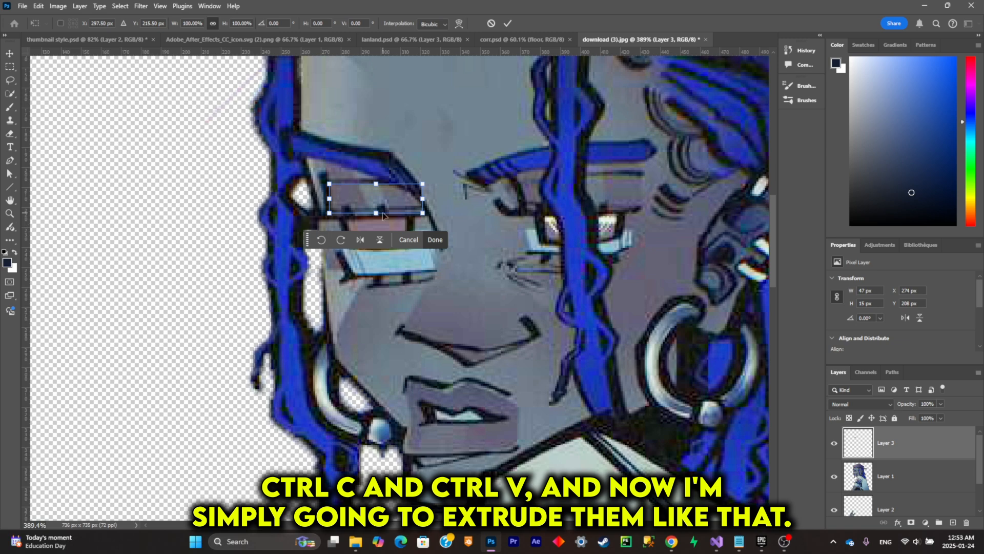
pyautogui.moveTo(375, 213); pyautogui.dragTo(376, 276)
pyautogui.moveTo(424, 229); pyautogui.dragTo(444, 228)
pyautogui.click(441, 302)
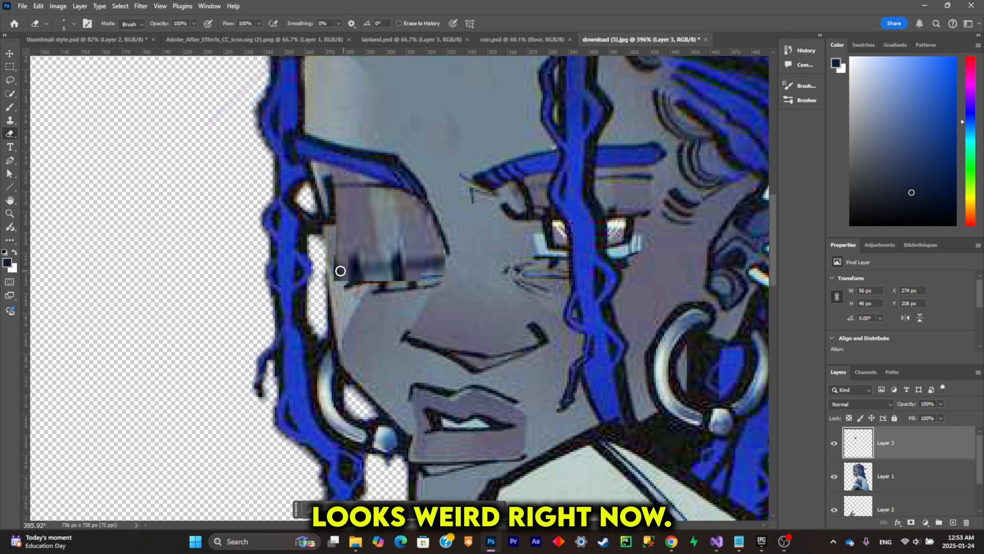
# - Cover the dark lash streaks on the stretched eyelid with clean skin using a small Clone Stamp brush
pyautogui.press('s')
pyautogui.rightClick(445, 224)
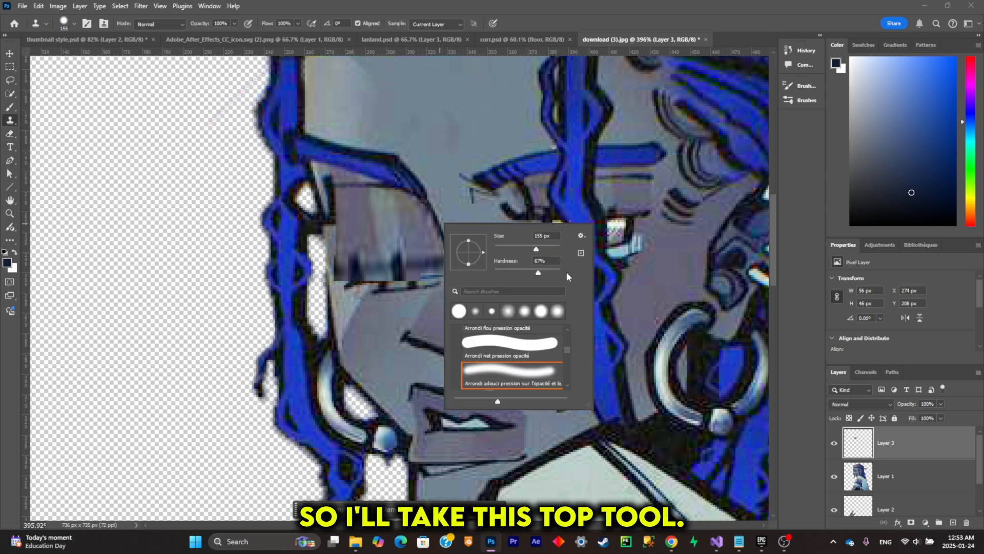
pyautogui.moveTo(513, 246); pyautogui.dragTo(505, 247)
pyautogui.keyDown('alt'); pyautogui.click(377, 245); pyautogui.keyUp('alt')
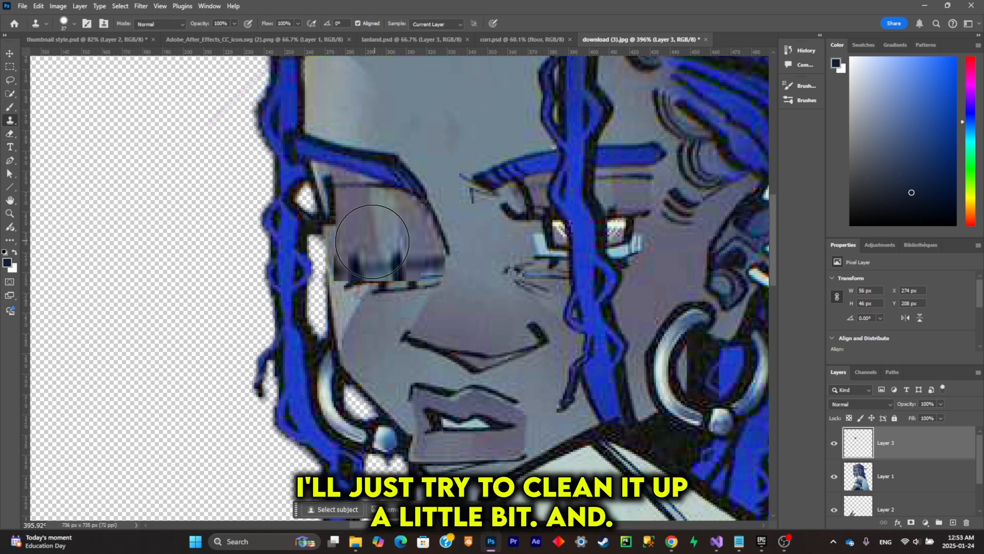
pyautogui.click(363, 251)
pyautogui.rightClick(468, 222)
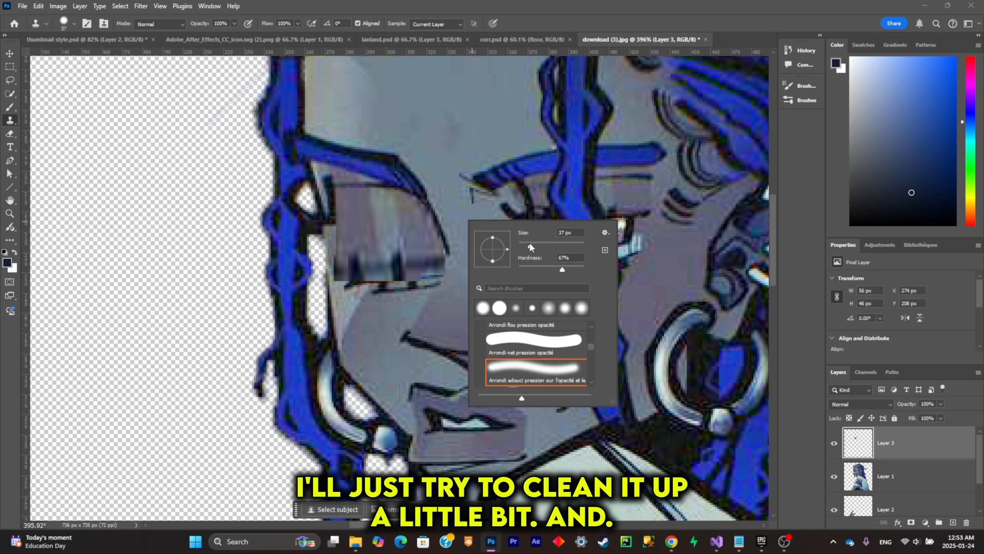
pyautogui.keyDown('alt'); pyautogui.click(357, 236); pyautogui.keyUp('alt')
pyautogui.moveTo(359, 251); pyautogui.dragTo(419, 254)
pyautogui.keyDown('alt'); pyautogui.click(361, 243); pyautogui.keyUp('alt')
pyautogui.moveTo(360, 262); pyautogui.dragTo(424, 250)
# - Paint a dark lash line along the closed eyelid's lower edge with the Brush tool
pyautogui.click(9, 106)
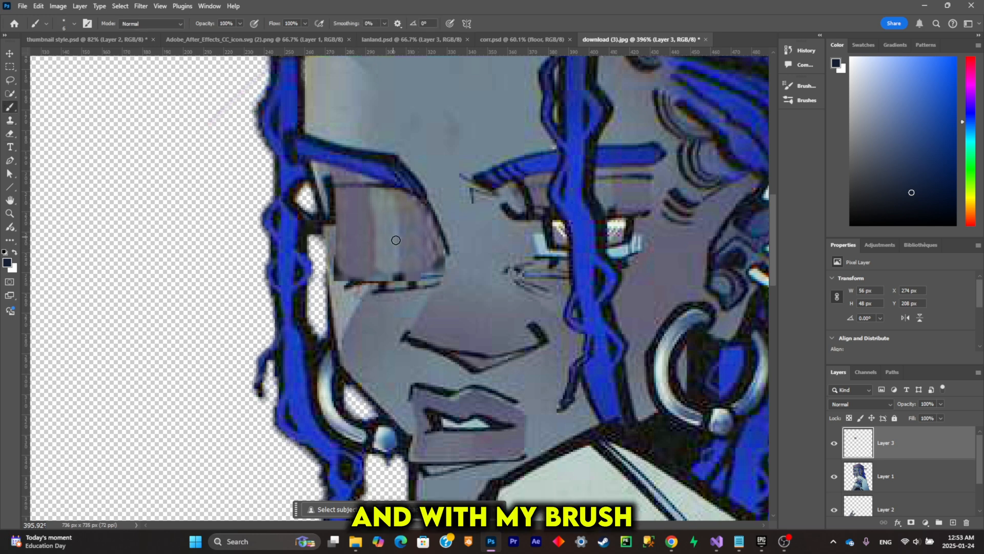
pyautogui.moveTo(332, 278); pyautogui.dragTo(426, 268)
pyautogui.scroll(-8, 519, 244)
pyautogui.scroll(6, 524, 250)
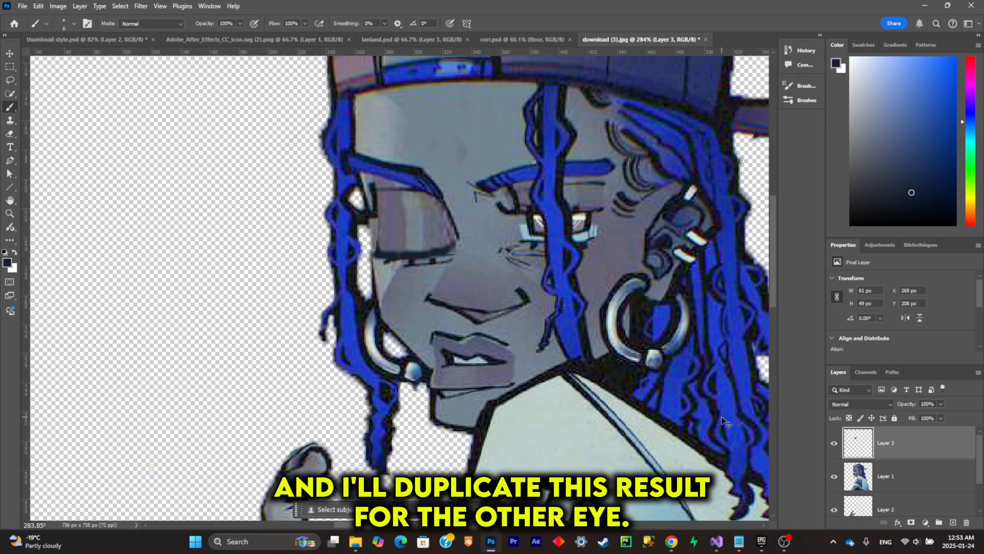
# - Duplicate the closed eyelid layer, move the copy over the other eye and squash it to about 65% height
pyautogui.hotkey('ctrl', 'j')
pyautogui.hotkey('ctrl', 't')
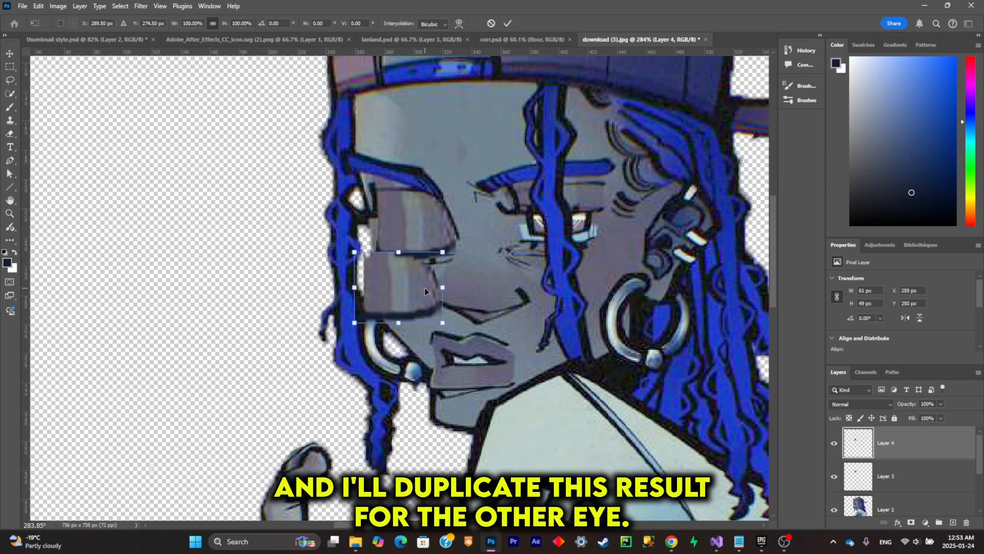
pyautogui.moveTo(424, 287); pyautogui.dragTo(581, 217)
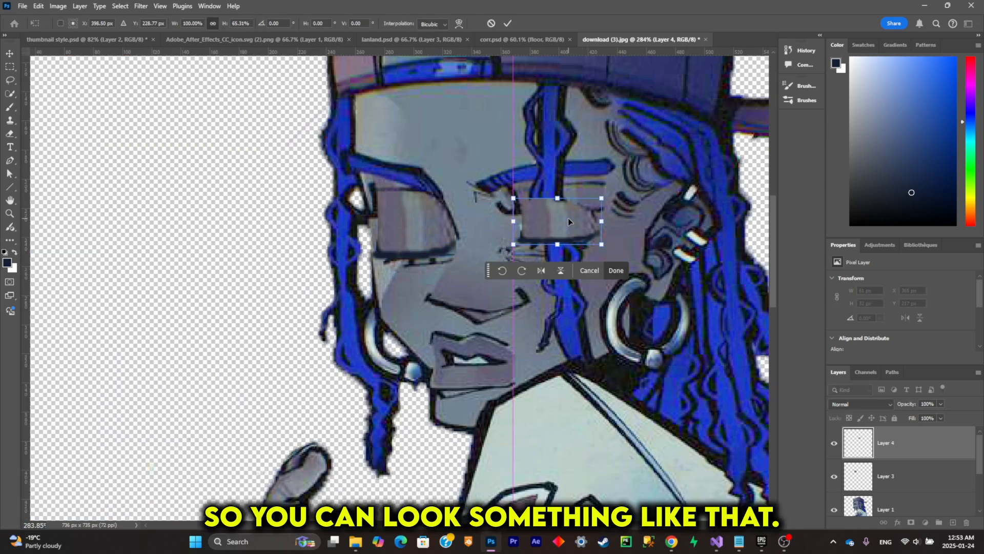
pyautogui.click(623, 271)
pyautogui.scroll(-5, 620, 271)
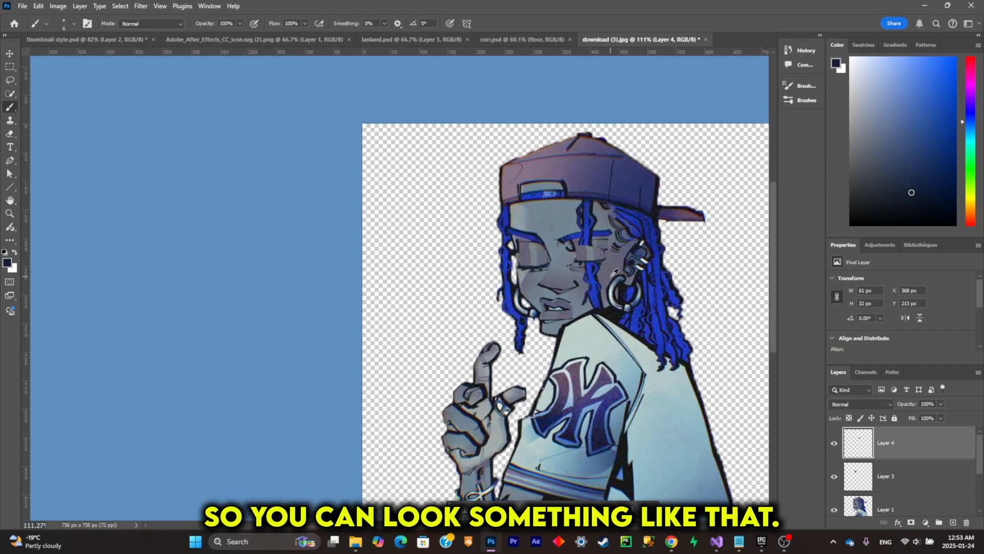
# - Reposition the second eyelid over its eye and stretch it up toward the brow to about 61 × 45 px
pyautogui.scroll(6, 607, 270)
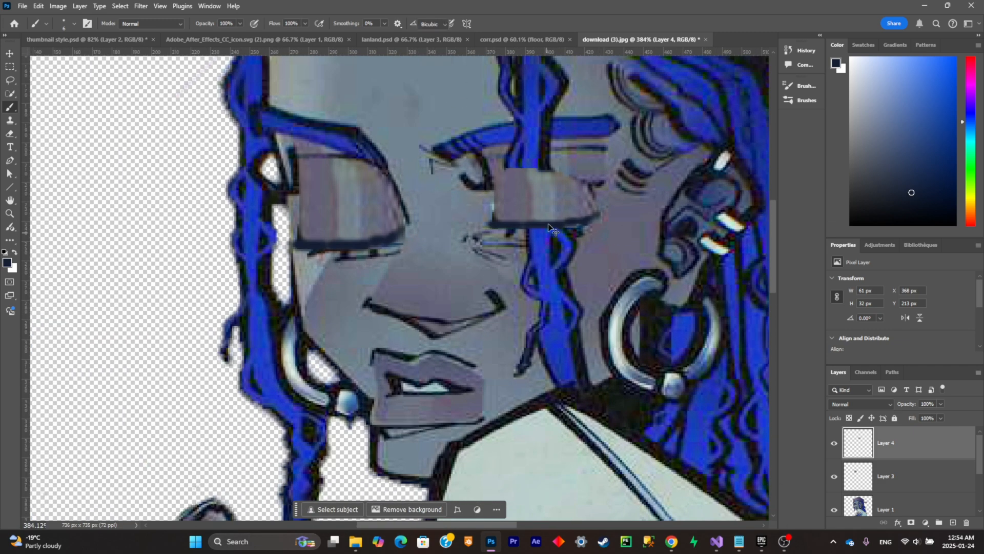
pyautogui.hotkey('ctrl', 't')
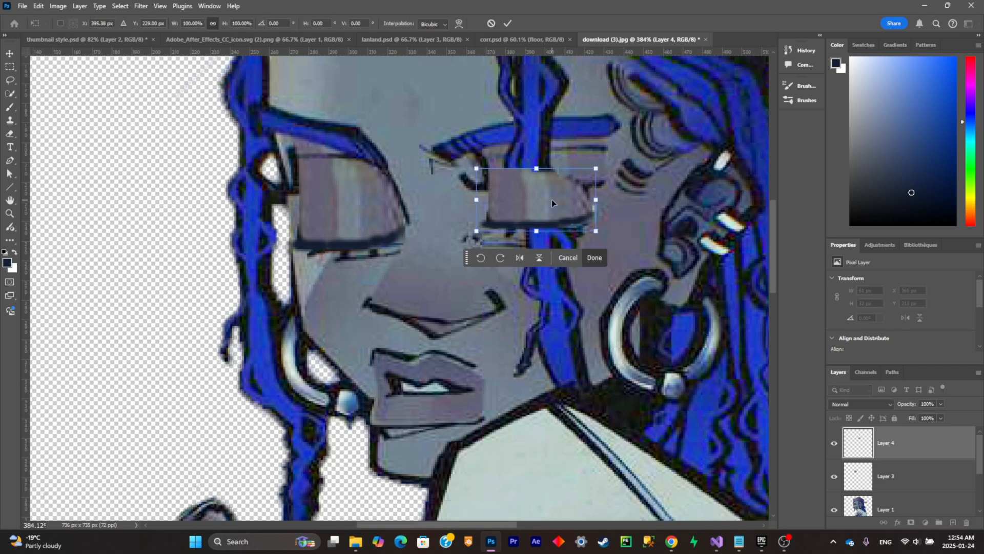
pyautogui.moveTo(552, 199); pyautogui.dragTo(551, 201)
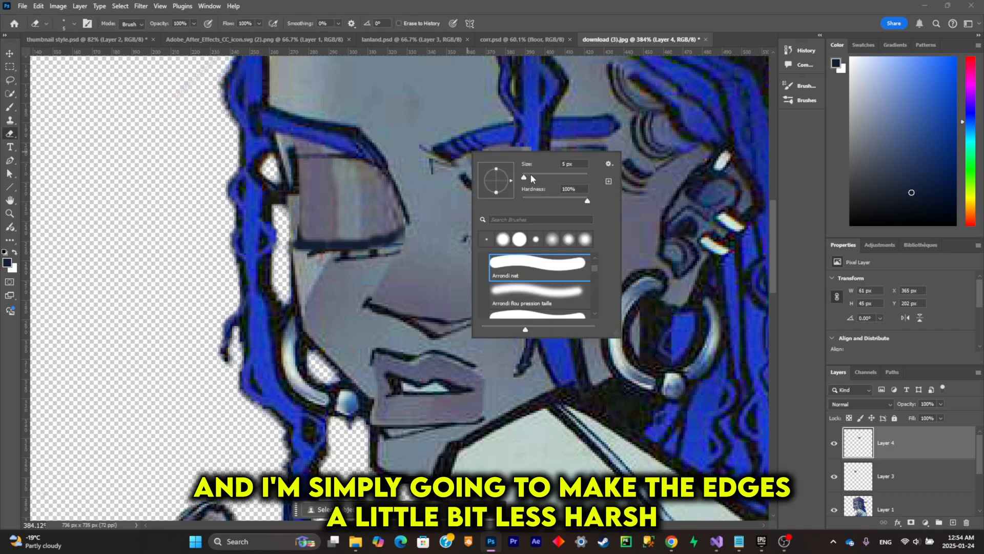
pyautogui.moveTo(534, 179); pyautogui.dragTo(545, 180)
pyautogui.click(483, 105)
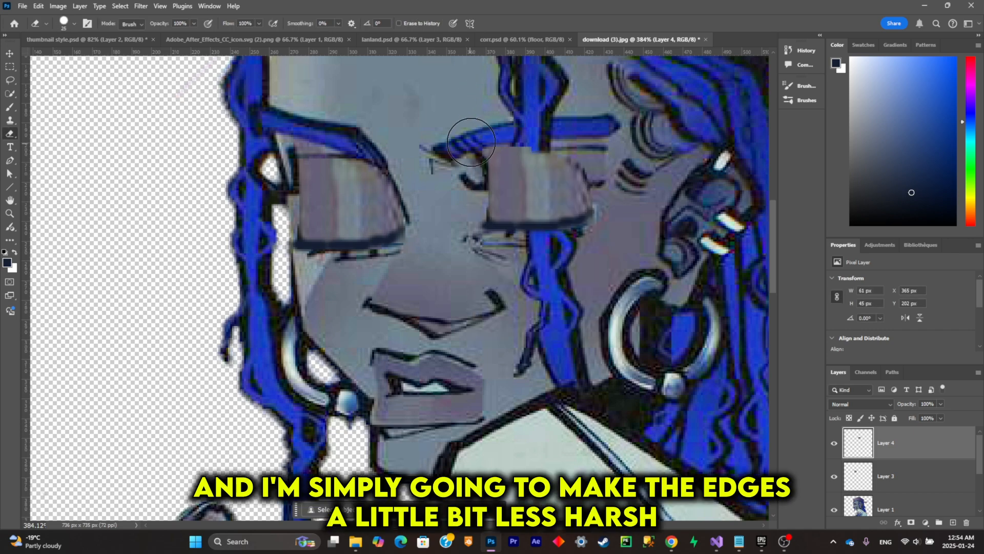
# - Soften the second eyelid's upper edge on Layer 4 using a 25 px eraser with 0% hardness
pyautogui.moveTo(477, 133); pyautogui.dragTo(538, 130)
pyautogui.hotkey('ctrl', 'z')
pyautogui.keyDown('ctrl'); pyautogui.rightClick(560, 119); pyautogui.keyUp('ctrl')
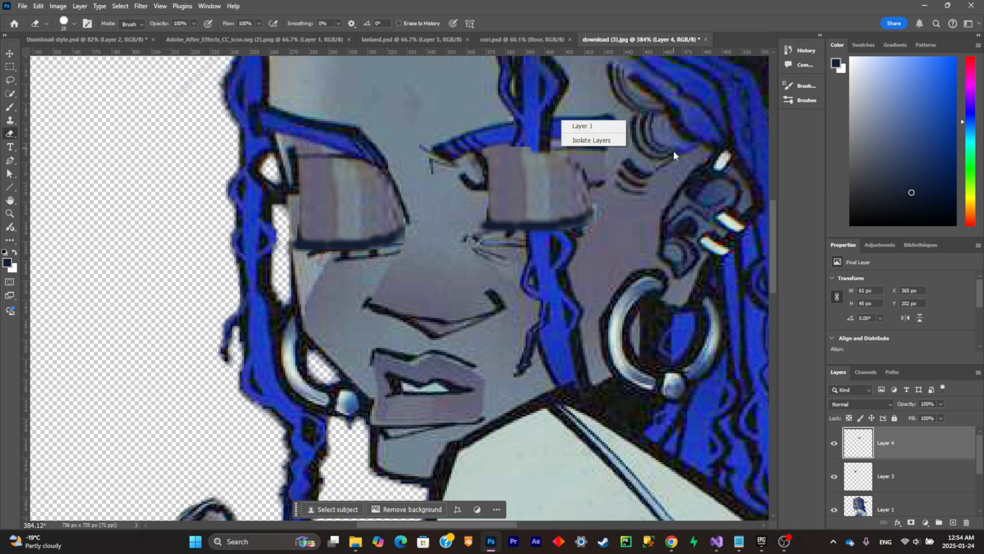
pyautogui.rightClick(667, 149)
pyautogui.click(738, 194)
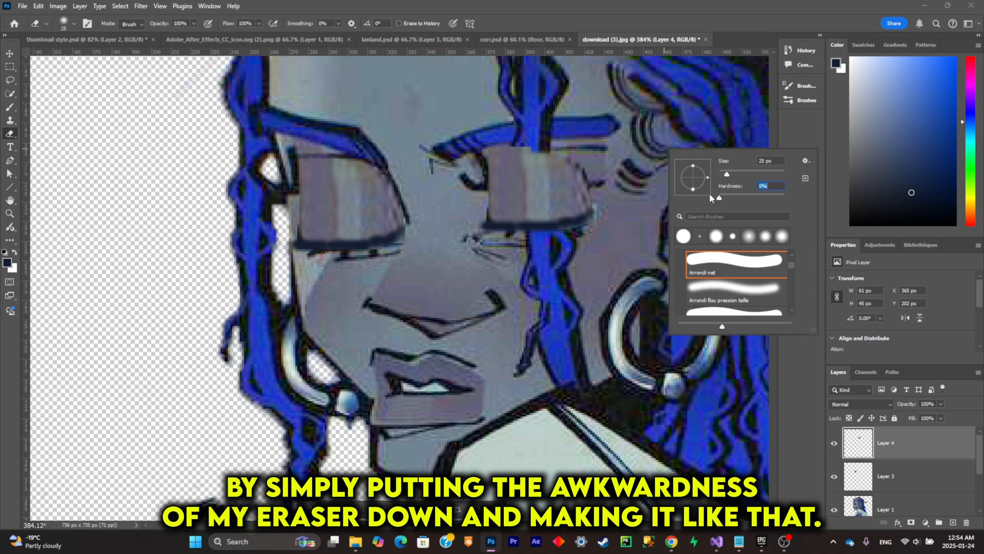
pyautogui.click(440, 139)
pyautogui.moveTo(449, 149); pyautogui.dragTo(591, 142)
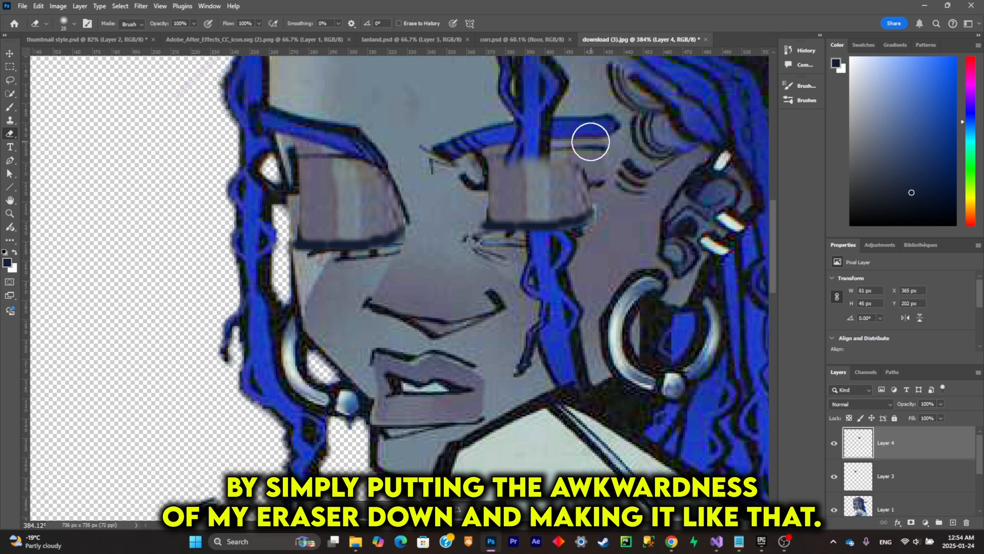
pyautogui.scroll(-2, 591, 141)
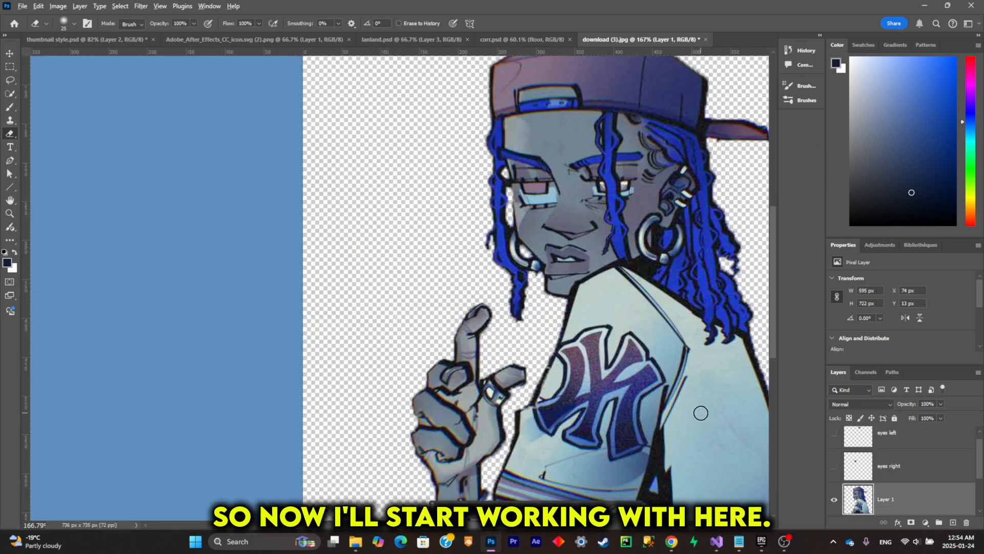
pyautogui.scroll(-3, 620, 402)
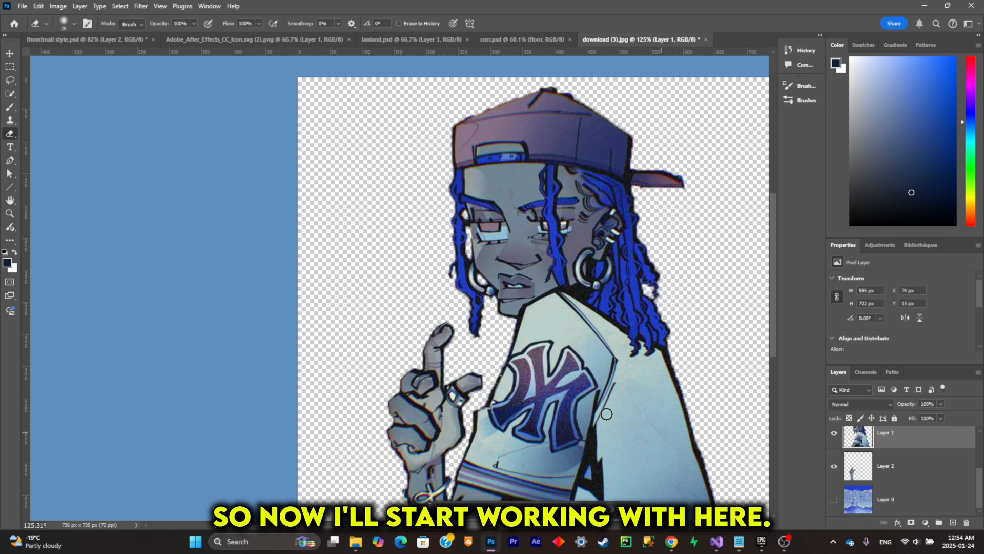
pyautogui.scroll(2, 408, 224)
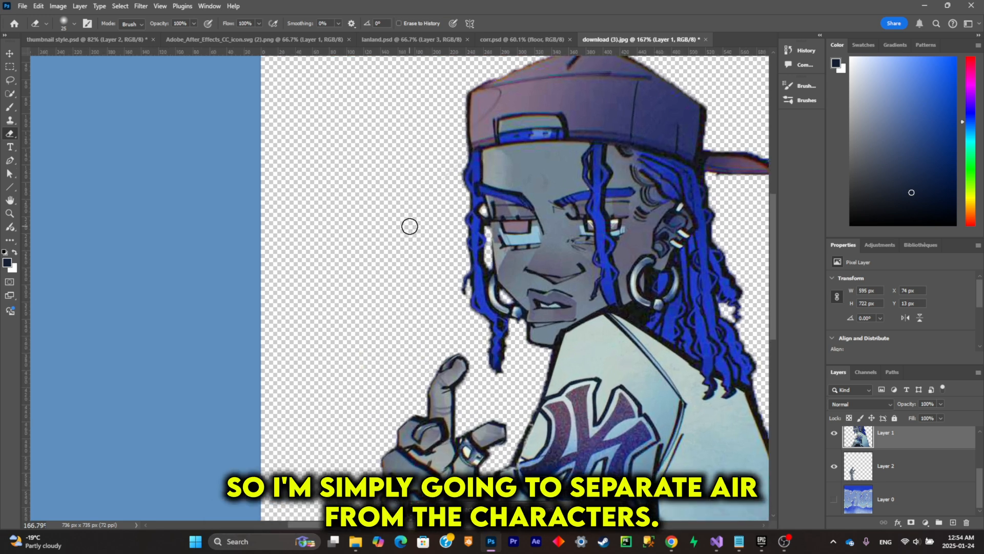
# - Lasso the hair strand hanging beside the face on Layer 1, copy it to a new layer and check the cutout
pyautogui.click(9, 84)
pyautogui.hscroll(2, 499, 428)
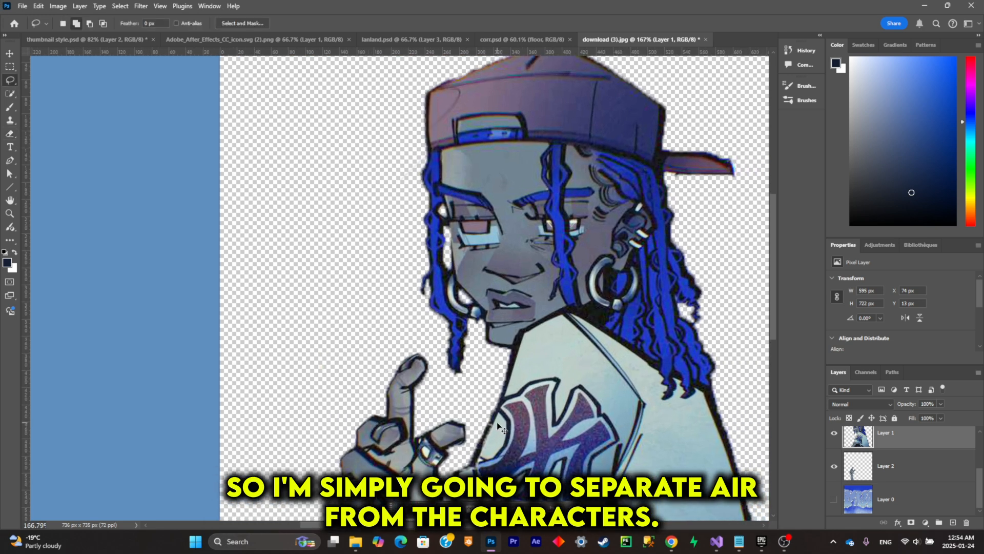
pyautogui.scroll(-3, 444, 378)
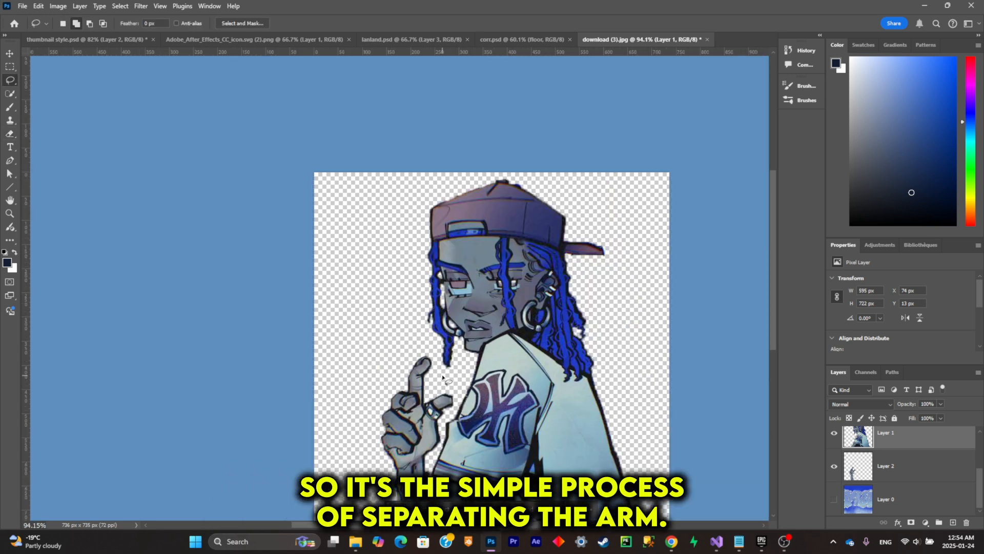
pyautogui.scroll(3, 495, 323)
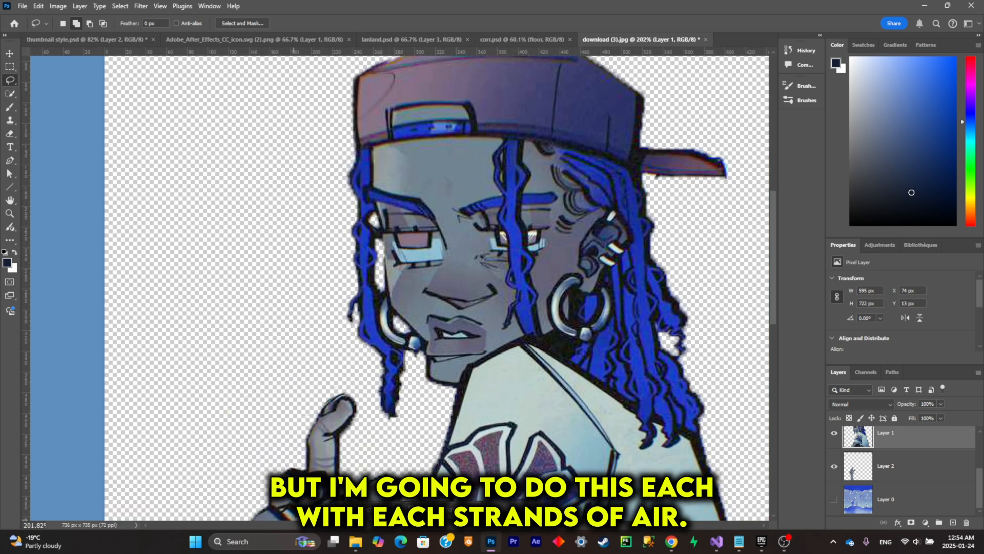
pyautogui.scroll(2, 306, 288)
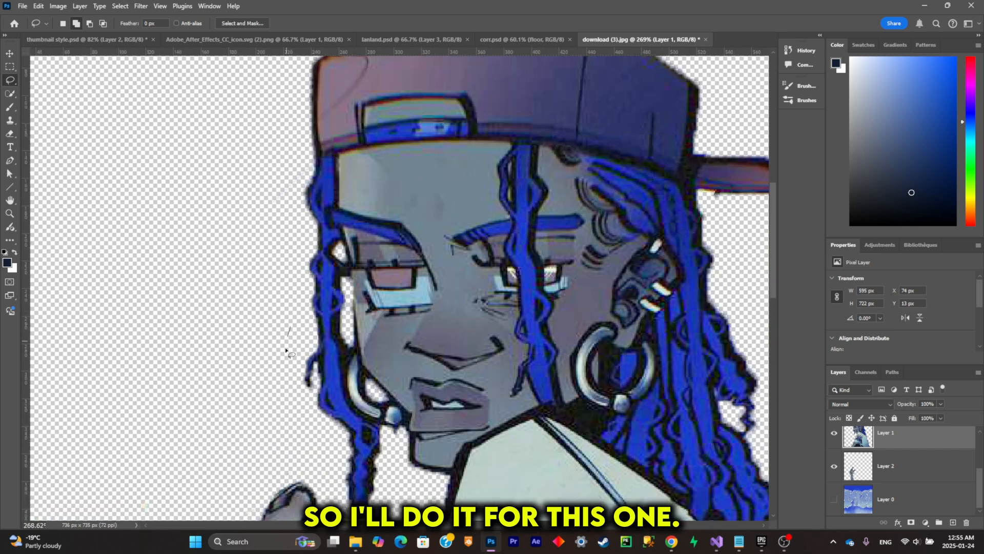
pyautogui.moveTo(291, 325)
pyautogui.mouseDown()
pyautogui.moveTo(313, 448)
pyautogui.moveTo(337, 478)
pyautogui.mouseUp()
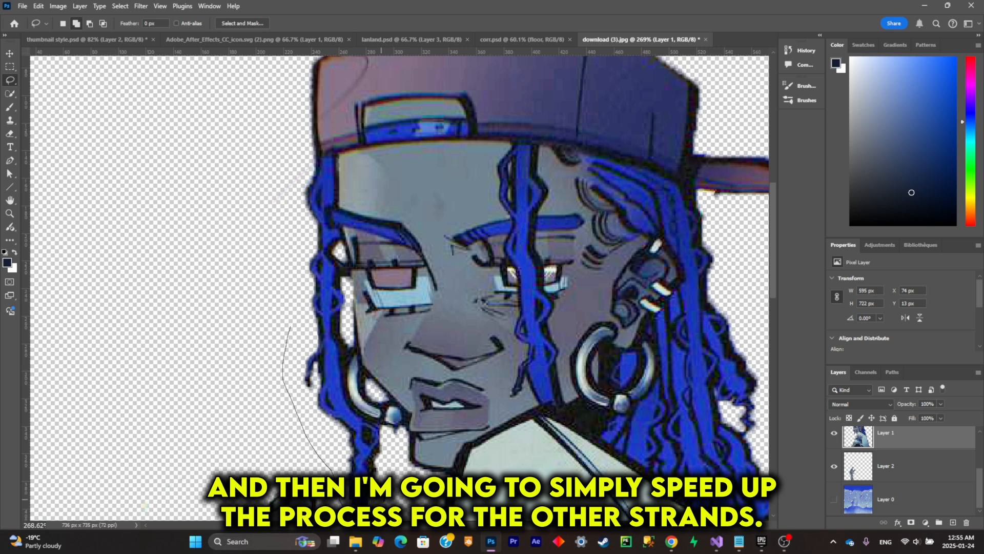
pyautogui.moveTo(366, 418)
pyautogui.mouseDown()
pyautogui.moveTo(349, 387)
pyautogui.moveTo(350, 350)
pyautogui.mouseUp()
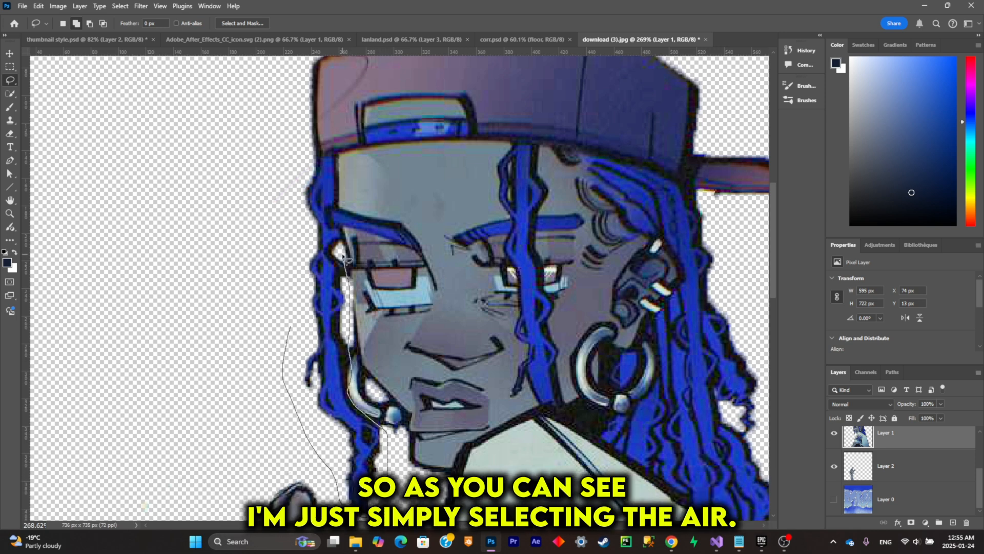
pyautogui.moveTo(342, 237); pyautogui.dragTo(336, 198)
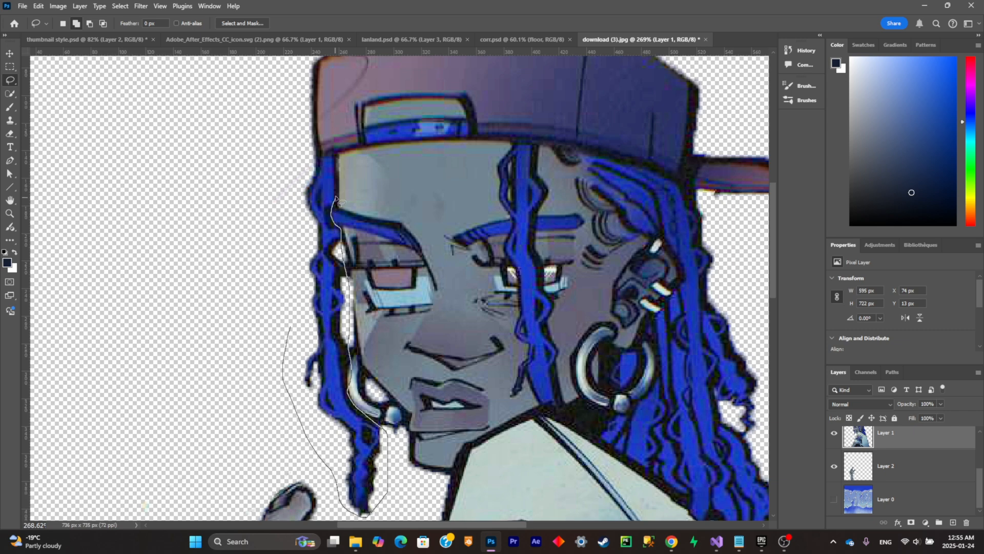
pyautogui.moveTo(338, 163)
pyautogui.mouseDown()
pyautogui.moveTo(264, 176)
pyautogui.moveTo(284, 323)
pyautogui.mouseUp()
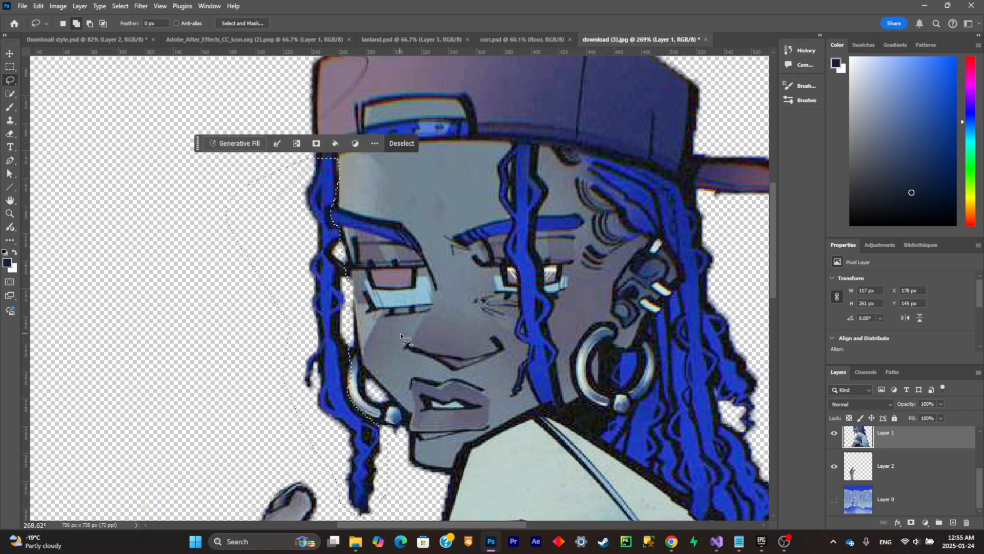
pyautogui.hotkey('ctrl', 'j')
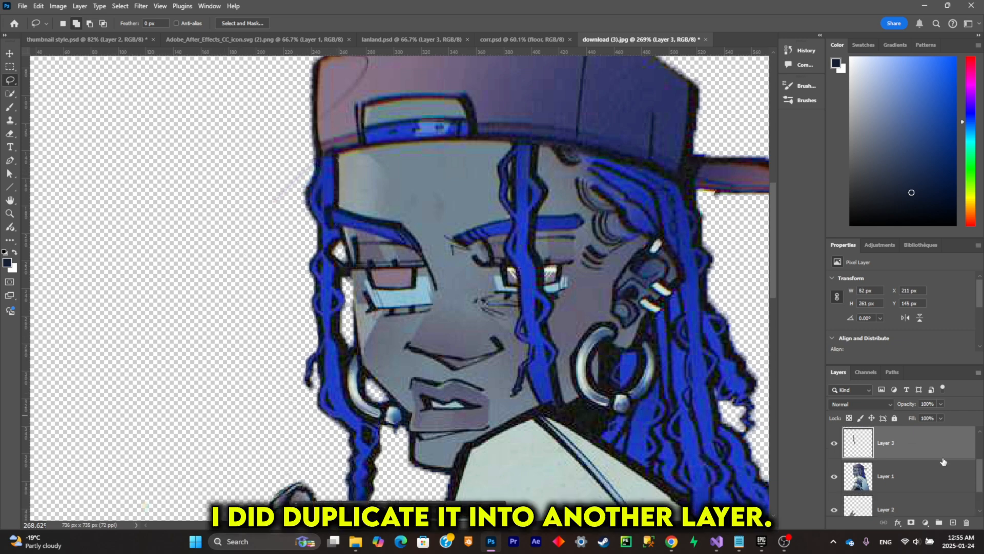
pyautogui.click(834, 476)
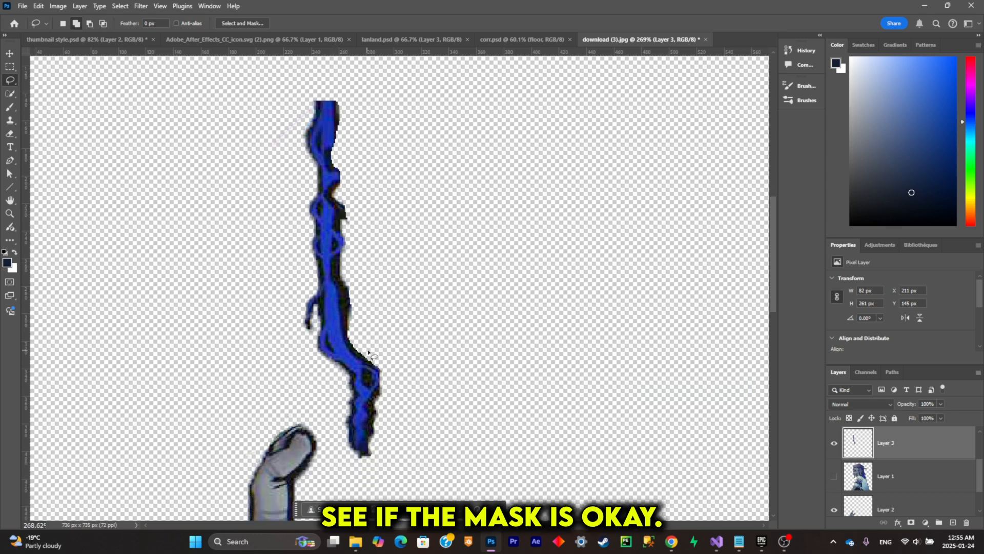
pyautogui.click(834, 476)
# - Hide Layer 3 and delete the original side hair strand from Layer 1 using Lasso selections
pyautogui.click(834, 443)
pyautogui.click(950, 475)
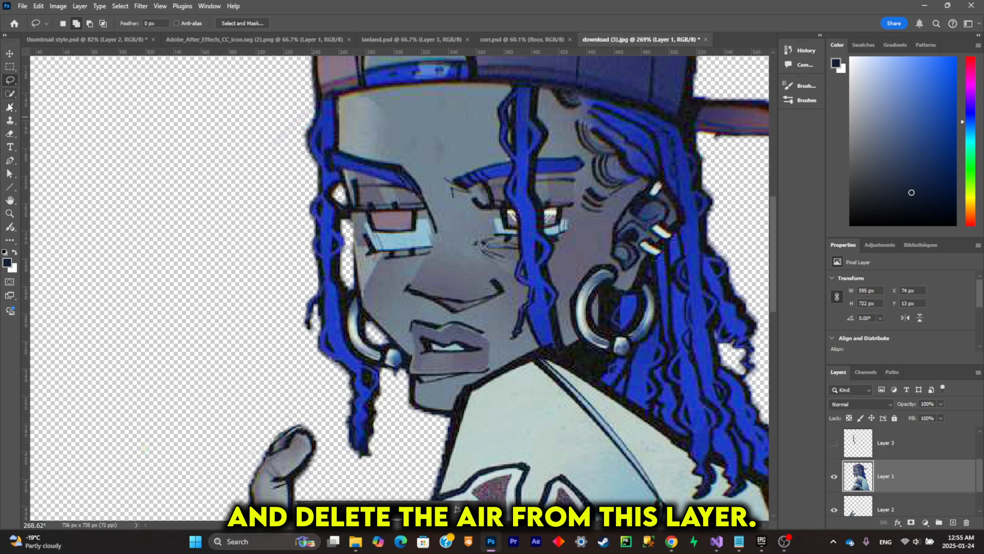
pyautogui.click(9, 133)
pyautogui.moveTo(330, 269)
pyautogui.mouseDown()
pyautogui.moveTo(318, 237)
pyautogui.moveTo(318, 152)
pyautogui.moveTo(343, 307)
pyautogui.moveTo(307, 329)
pyautogui.mouseUp()
pyautogui.hotkey('ctrl', 'z')
pyautogui.press('l')
pyautogui.press('Delete')
pyautogui.hotkey('ctrl', 'd')
pyautogui.moveTo(338, 432)
pyautogui.mouseDown()
pyautogui.moveTo(379, 439)
pyautogui.moveTo(342, 290)
pyautogui.moveTo(308, 390)
pyautogui.moveTo(316, 336)
pyautogui.mouseUp()
pyautogui.press('Delete')
pyautogui.hotkey('ctrl', 'd')
# - Clean up the leftover strand pixels along the face edge on Layer 1 and show Layer 3 again
pyautogui.scroll(-4, 435, 410)
pyautogui.scroll(9, 419, 349)
pyautogui.click(10, 106)
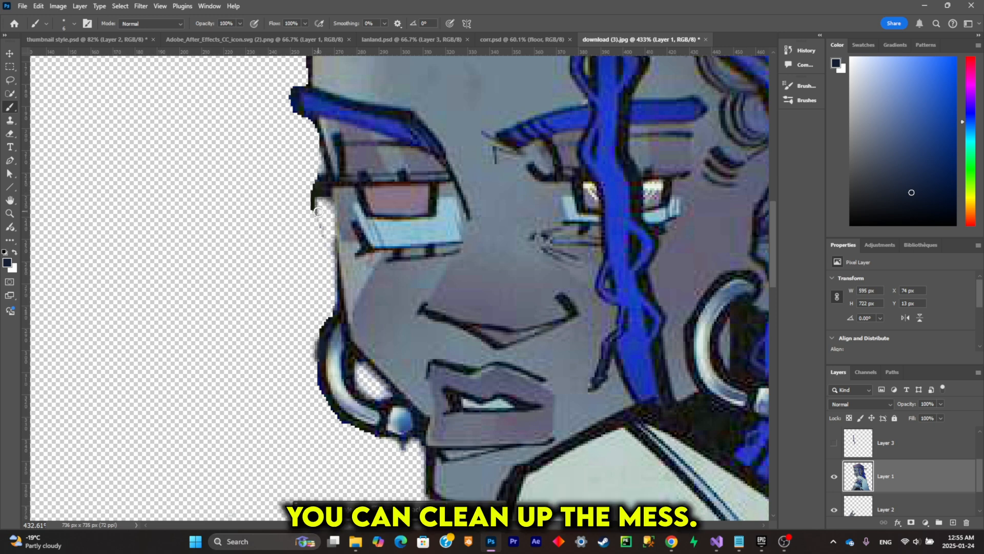
pyautogui.click(9, 135)
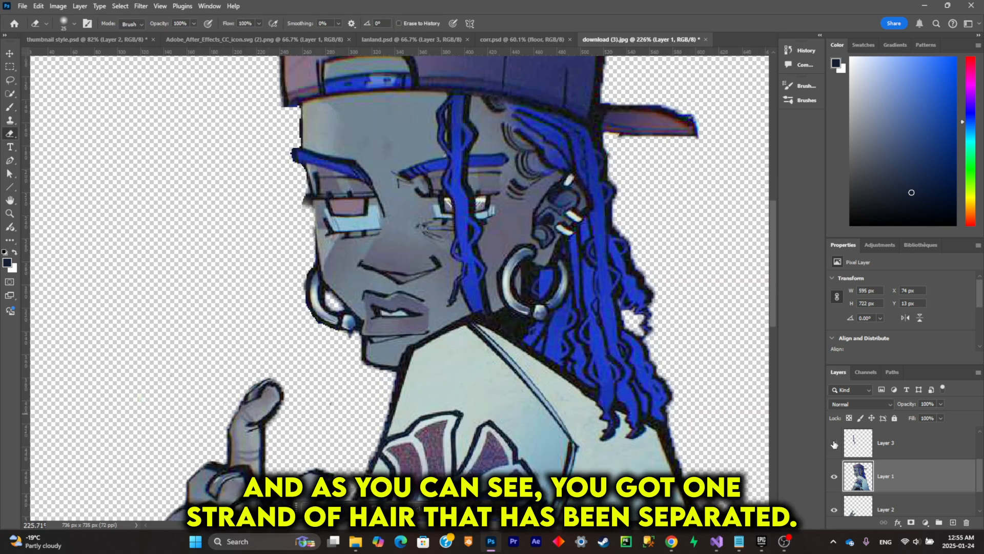
pyautogui.click(834, 443)
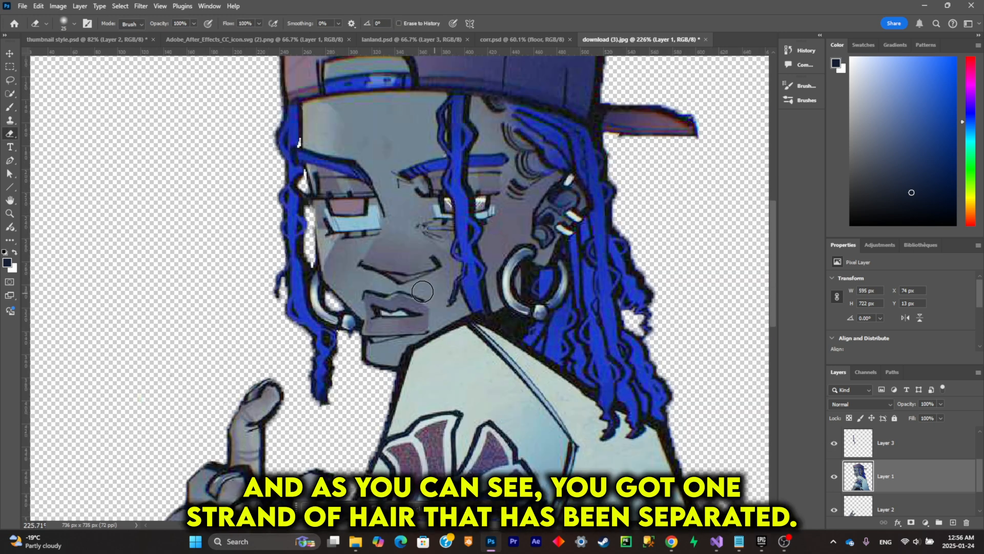
# - Try moving the separated hair strand on Layer 3 relative to the face
pyautogui.click(896, 444)
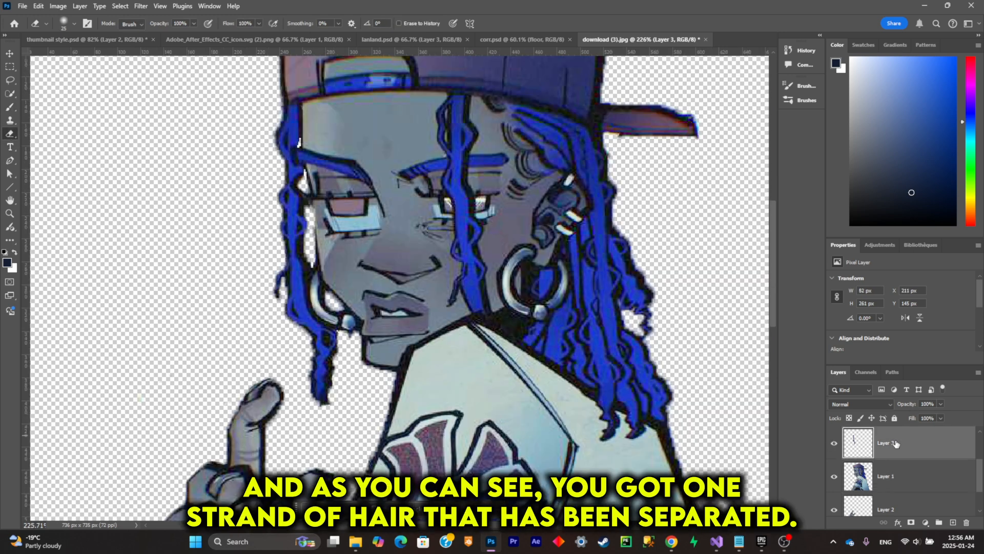
pyautogui.click(18, 53)
pyautogui.moveTo(297, 136)
pyautogui.mouseDown()
pyautogui.moveTo(248, 189)
pyautogui.moveTo(313, 198)
pyautogui.mouseUp()
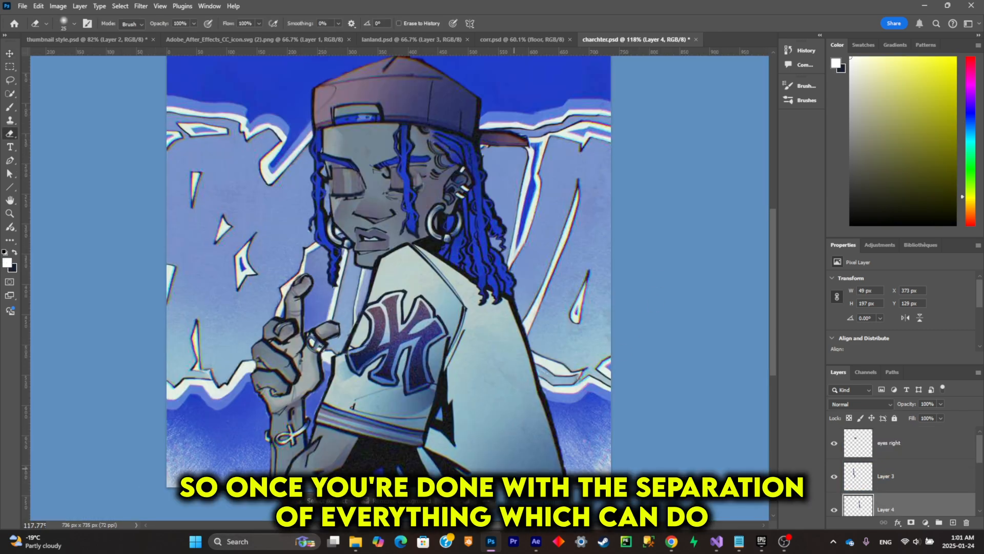
# - Toggle the visibility of the eyes right layer and Layer 3 to check the separated parts
pyautogui.click(837, 445)
pyautogui.click(837, 475)
pyautogui.click(837, 475)
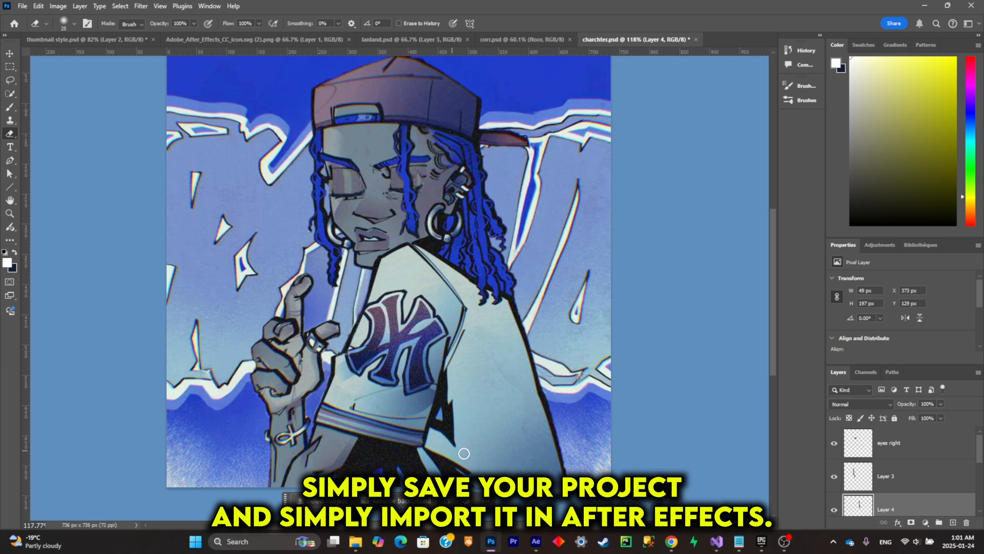
# - Switch to After Effects, import the layered charchter file into Comp 1 and scale its layer up to 137%
pyautogui.click(542, 540)
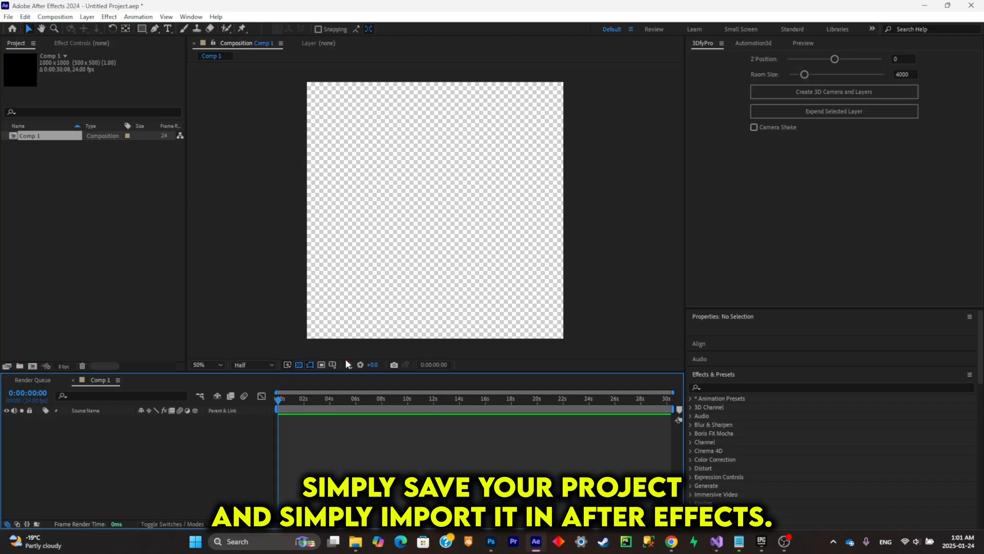
pyautogui.hotkey('ctrl', 'i')
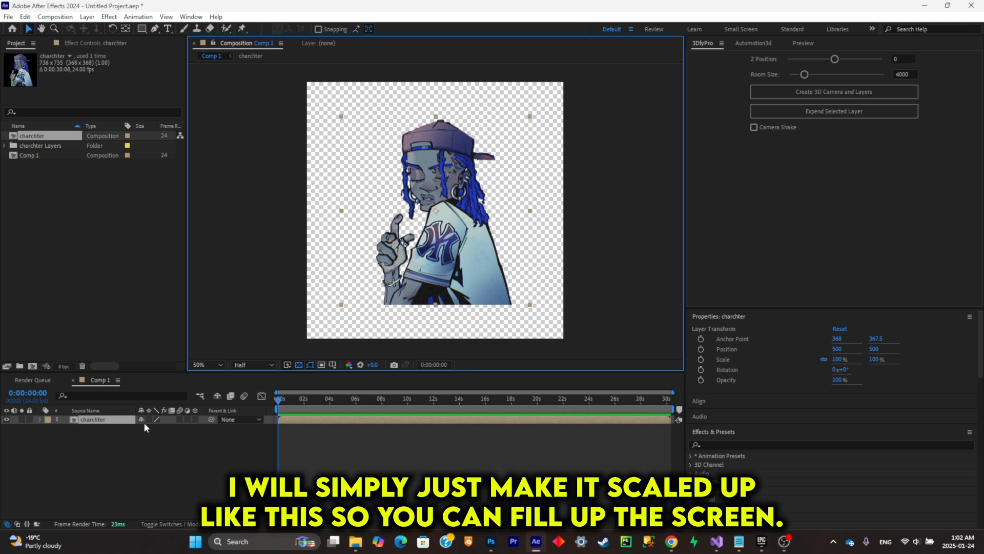
pyautogui.press('s')
pyautogui.moveTo(177, 429); pyautogui.dragTo(157, 439)
pyautogui.click(127, 440)
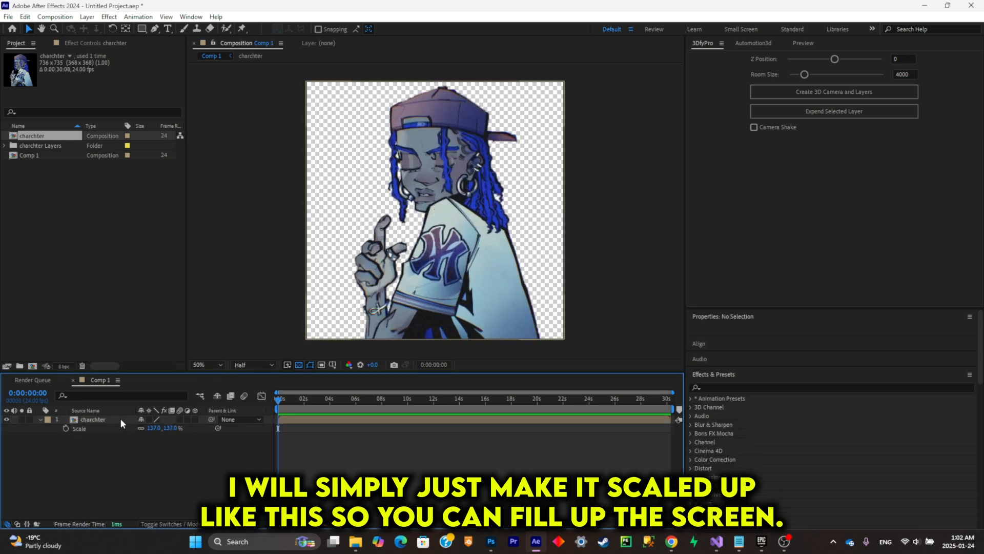
# - Open the charchter composition and solo Layer 2, which holds the hand
pyautogui.doubleClick(121, 418)
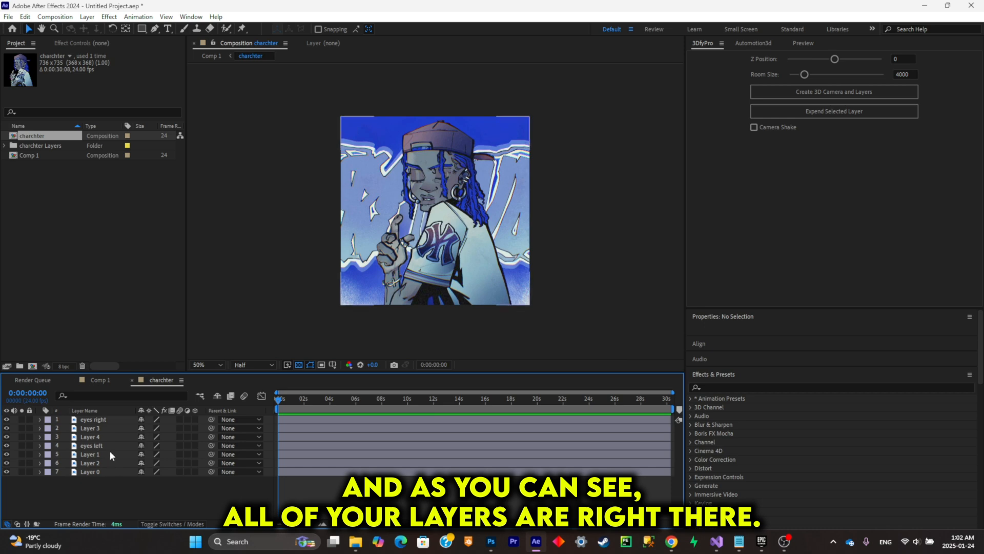
pyautogui.click(91, 471)
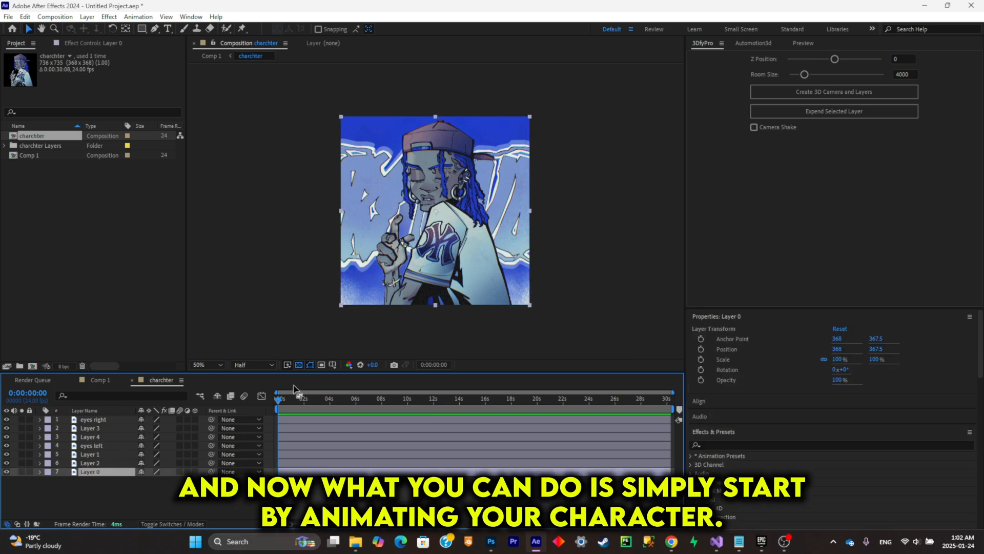
pyautogui.click(7, 463)
pyautogui.click(6, 463)
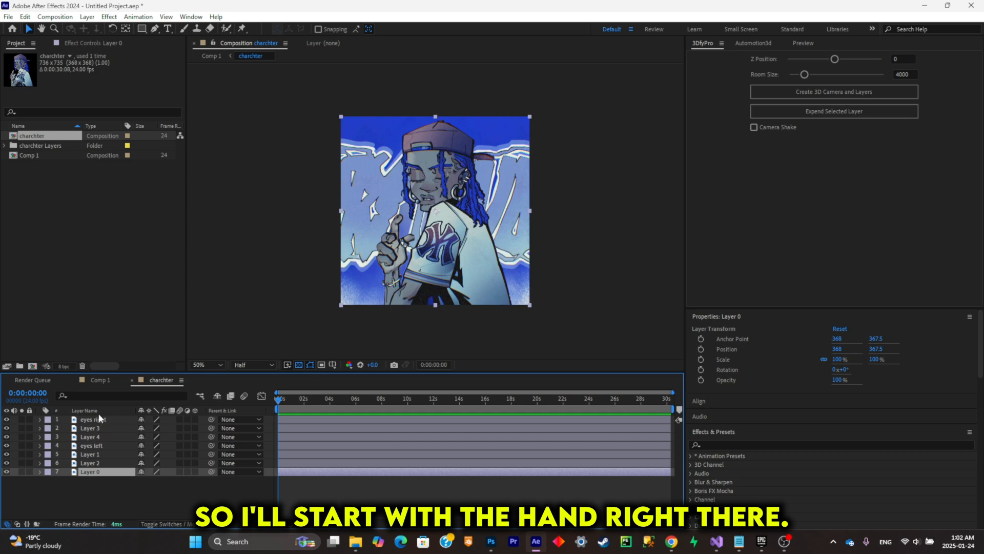
pyautogui.click(22, 463)
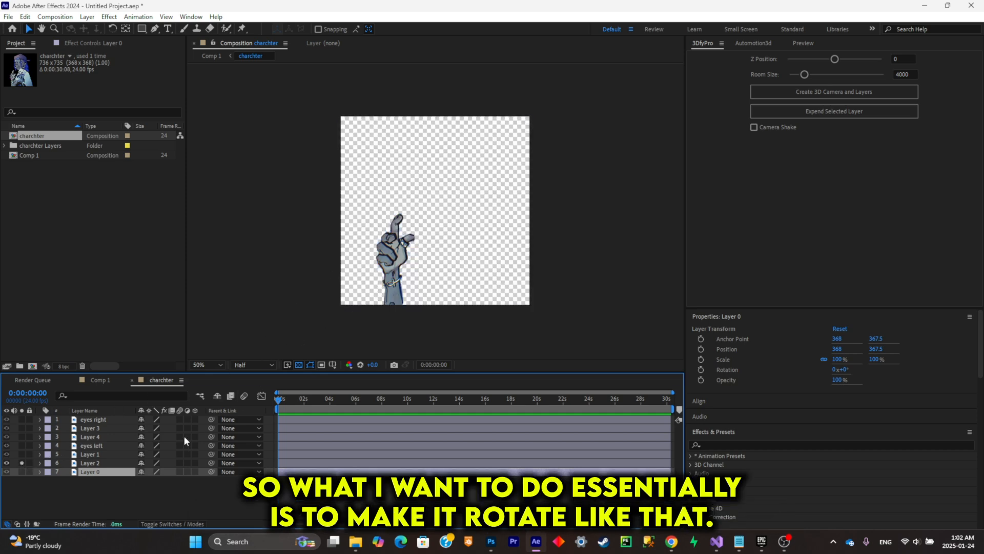
# - Try rotating the hand on Layer 2 about its centred anchor point and undo the rotation
pyautogui.click(109, 462)
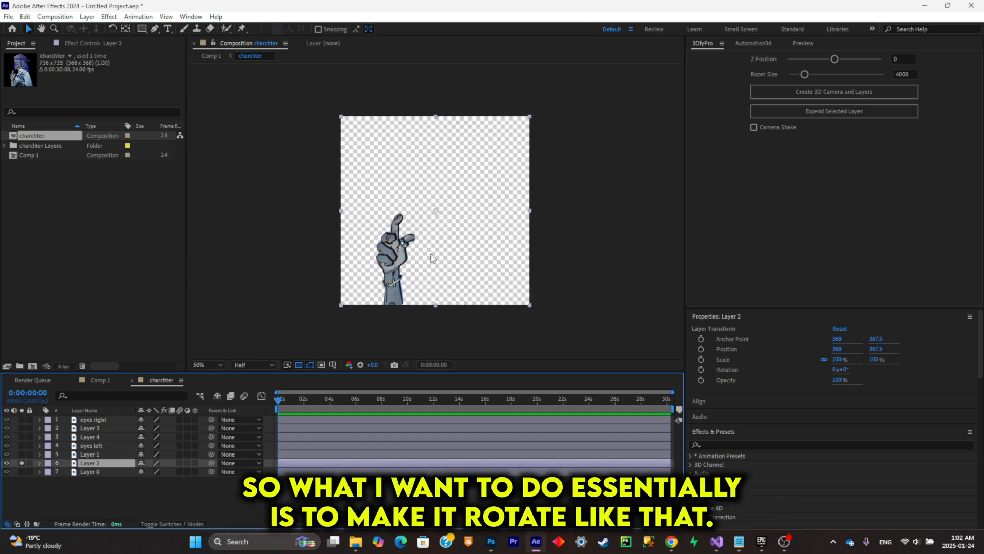
pyautogui.press('r')
pyautogui.moveTo(150, 472); pyautogui.dragTo(444, 260)
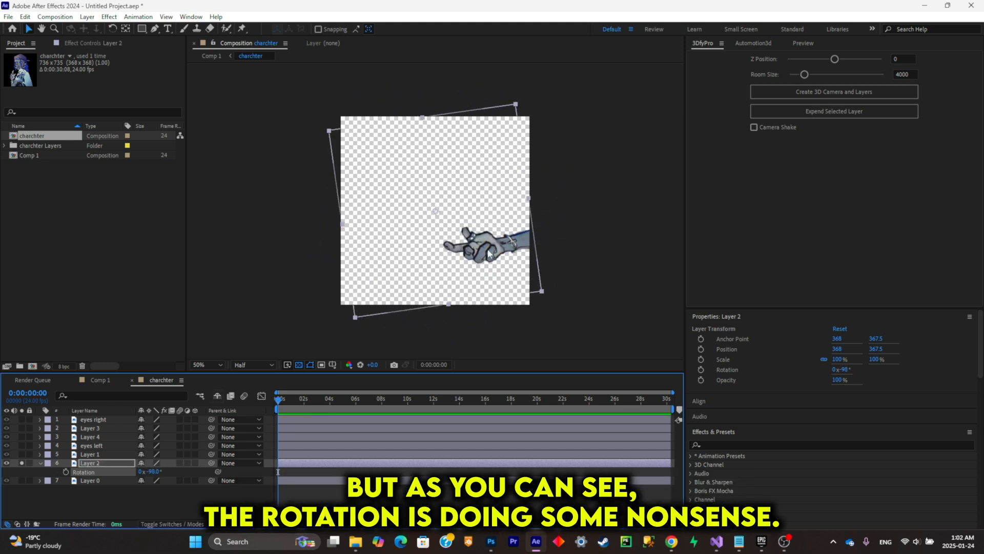
pyautogui.hotkey('ctrl', 'z')
# - Move Layer 2's anchor point to the base of the forearm, at about 204, 731.5
pyautogui.scroll(1, 439, 231)
pyautogui.moveTo(440, 223); pyautogui.dragTo(460, 158)
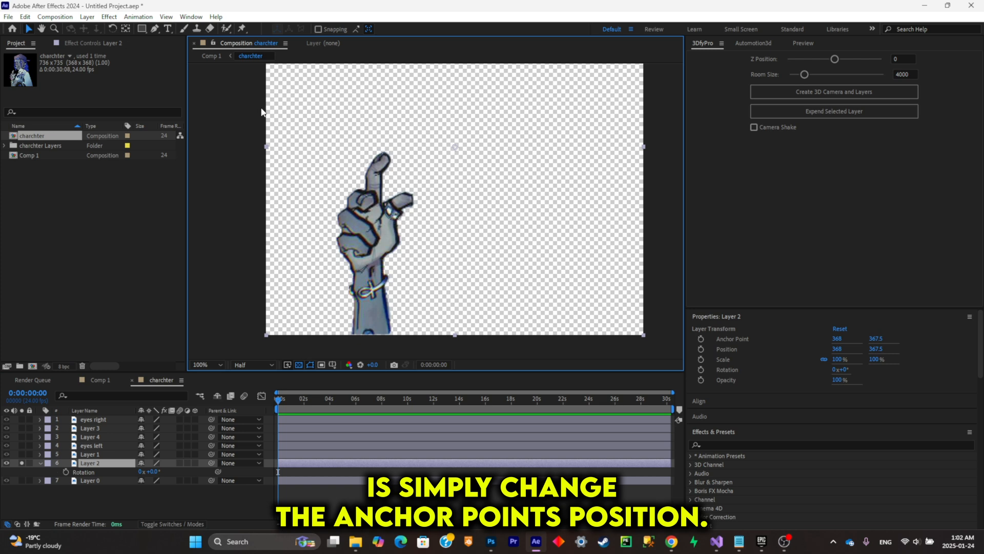
pyautogui.click(126, 29)
pyautogui.moveTo(452, 148); pyautogui.dragTo(369, 335)
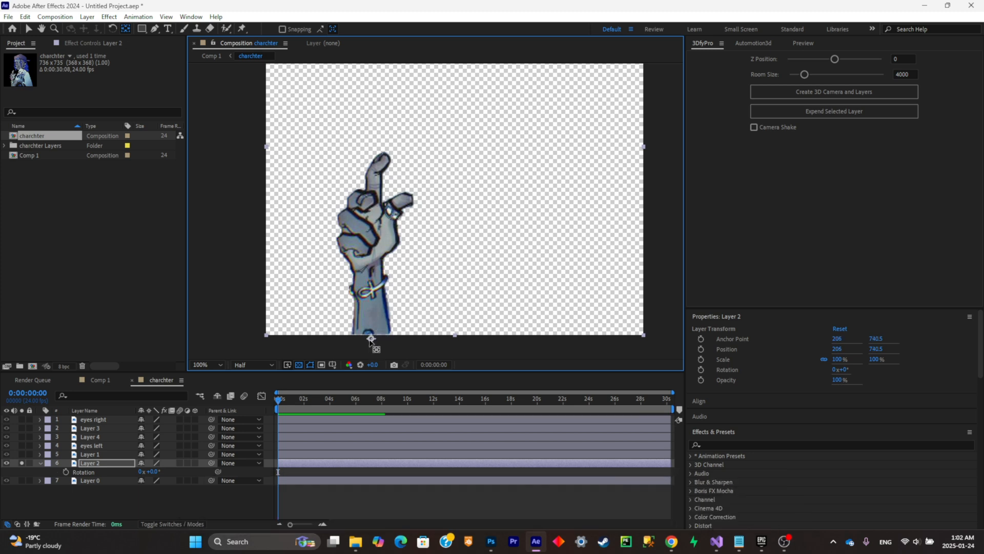
pyautogui.click(29, 30)
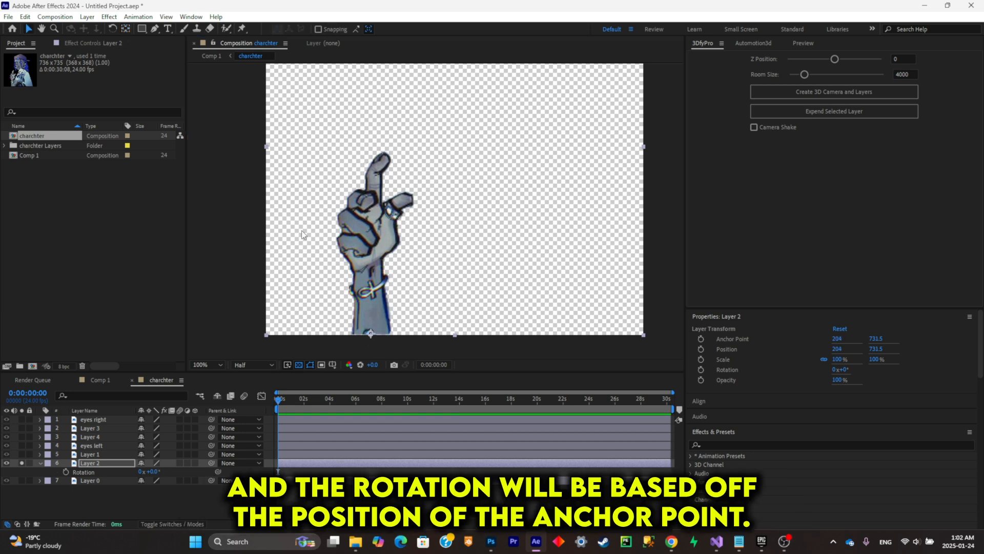
# - Test the hand's rotation around the new pivot, scale Layer 2 to 107% and shift it to about 215, 744.5
pyautogui.moveTo(154, 471)
pyautogui.mouseDown()
pyautogui.moveTo(185, 472)
pyautogui.moveTo(152, 474)
pyautogui.moveTo(175, 483)
pyautogui.moveTo(143, 477)
pyautogui.moveTo(154, 476)
pyautogui.mouseUp()
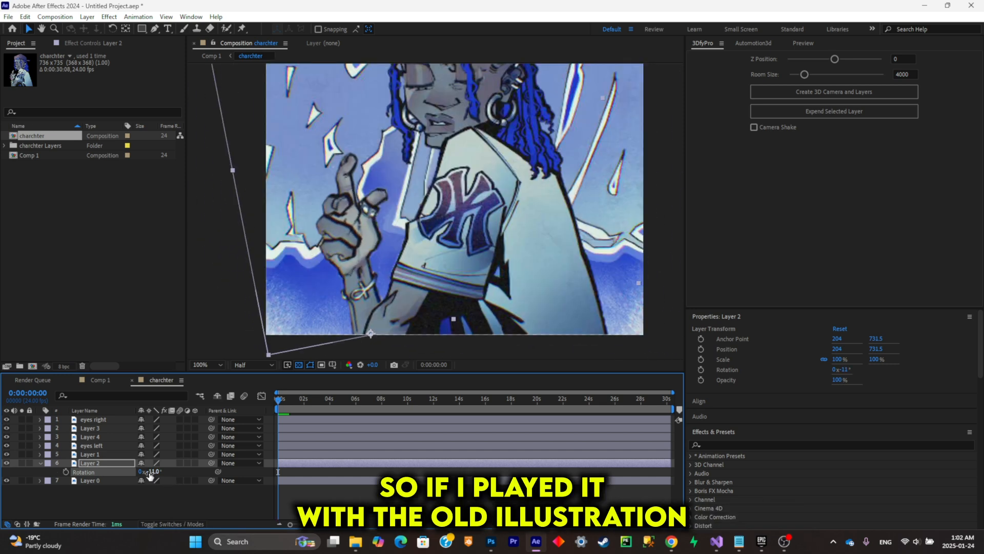
pyautogui.moveTo(149, 476); pyautogui.dragTo(149, 474)
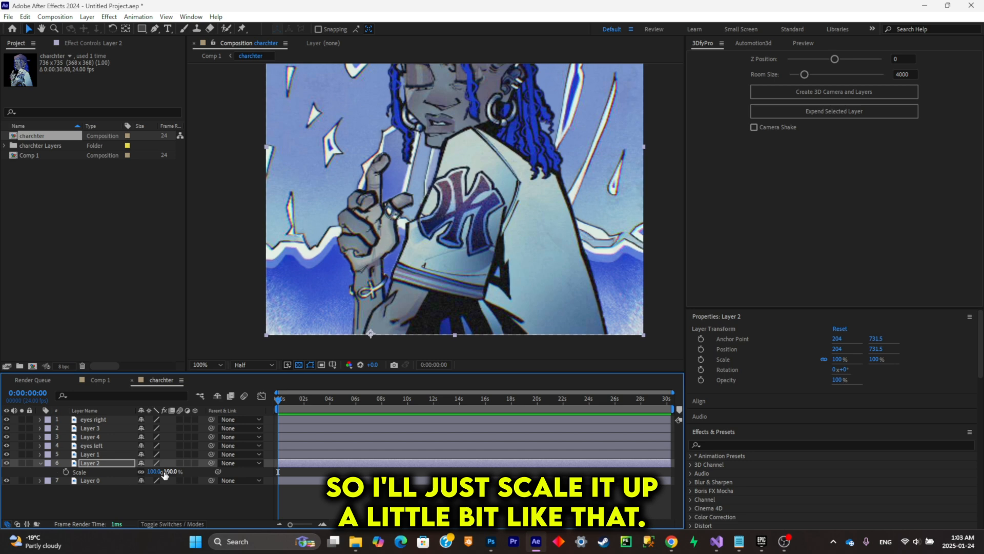
pyautogui.moveTo(164, 475); pyautogui.dragTo(177, 477)
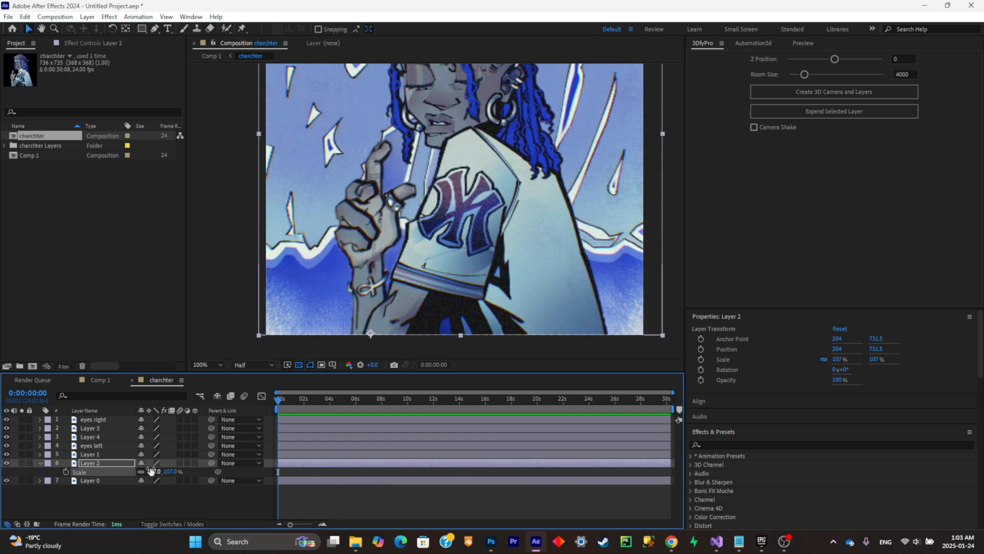
pyautogui.moveTo(358, 231); pyautogui.dragTo(364, 237)
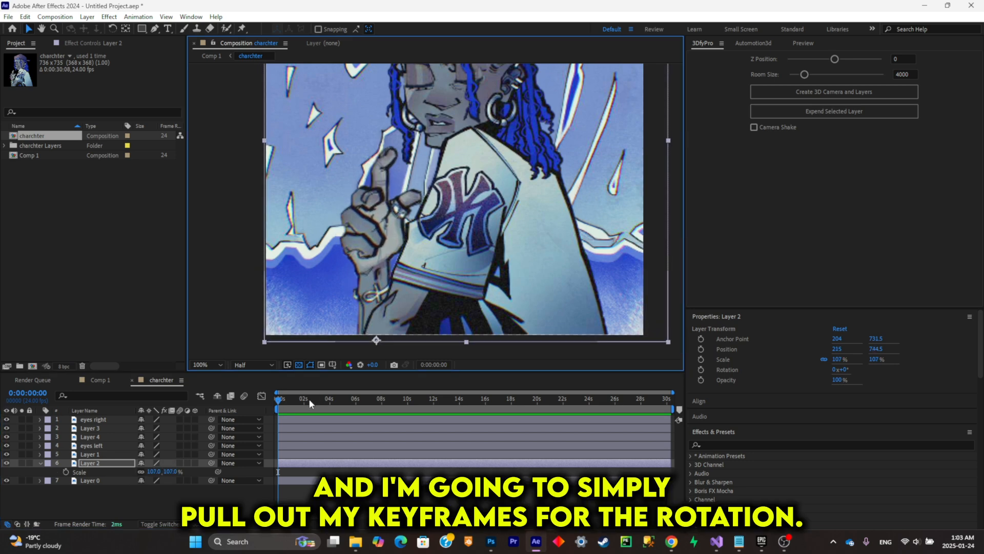
# - Add Rotation keyframes to Layer 2 at 0 s and 0:00:05:10, and tilt the hand slightly at the first one
pyautogui.click(65, 471)
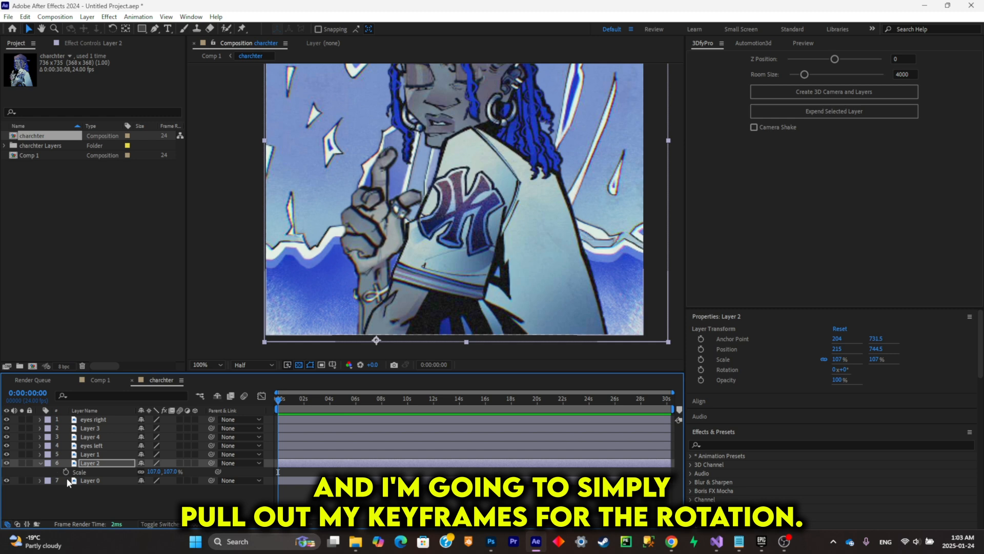
pyautogui.click(108, 466)
pyautogui.press('r')
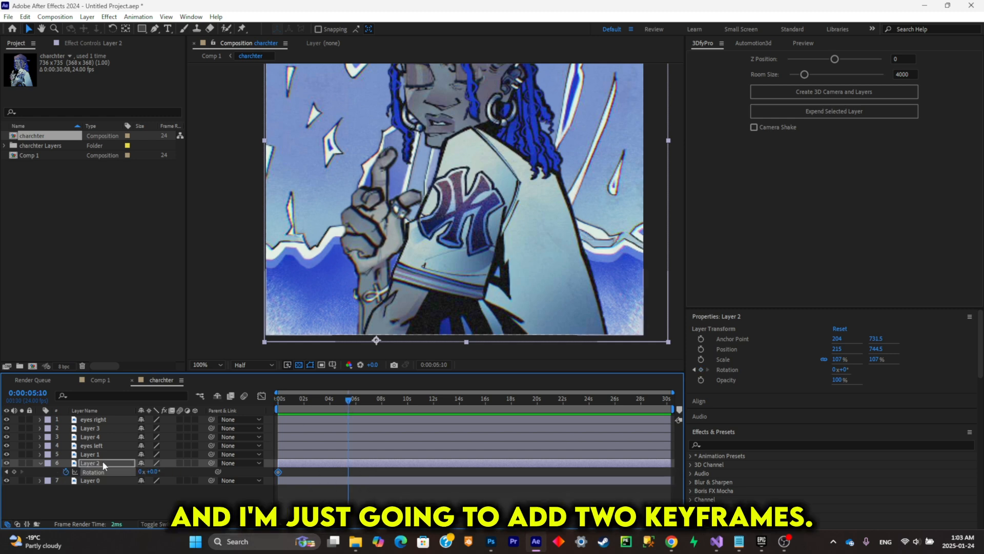
pyautogui.click(66, 472)
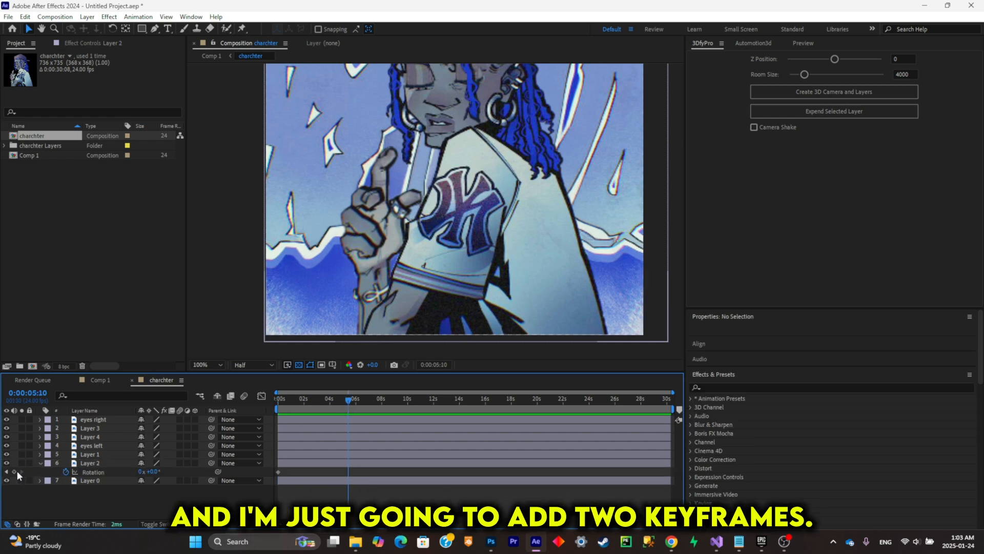
pyautogui.click(14, 471)
pyautogui.click(6, 471)
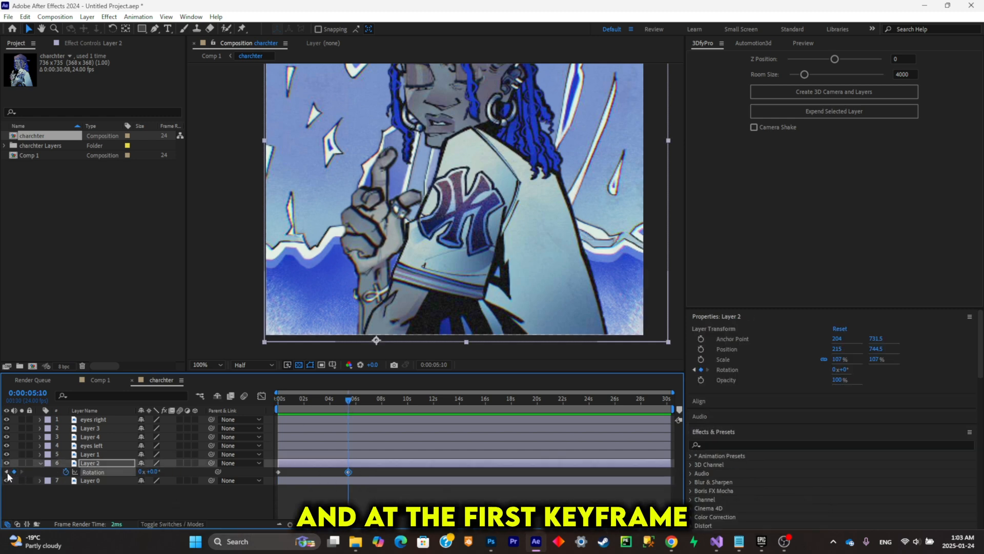
pyautogui.moveTo(158, 472); pyautogui.dragTo(129, 473)
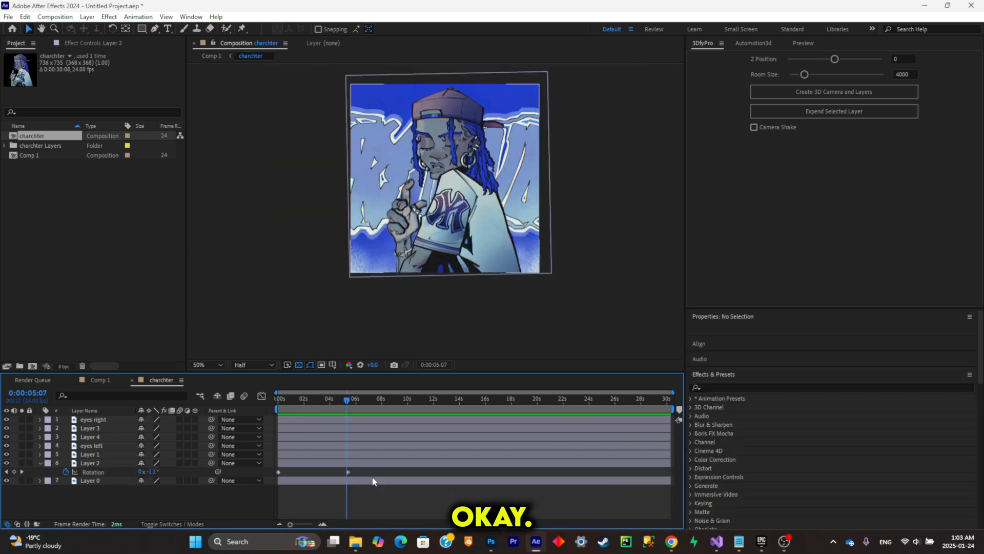
# - Apply Easy Ease to Layer 2's Rotation keyframes and shorten the work area to end at about 10 s
pyautogui.click(94, 472)
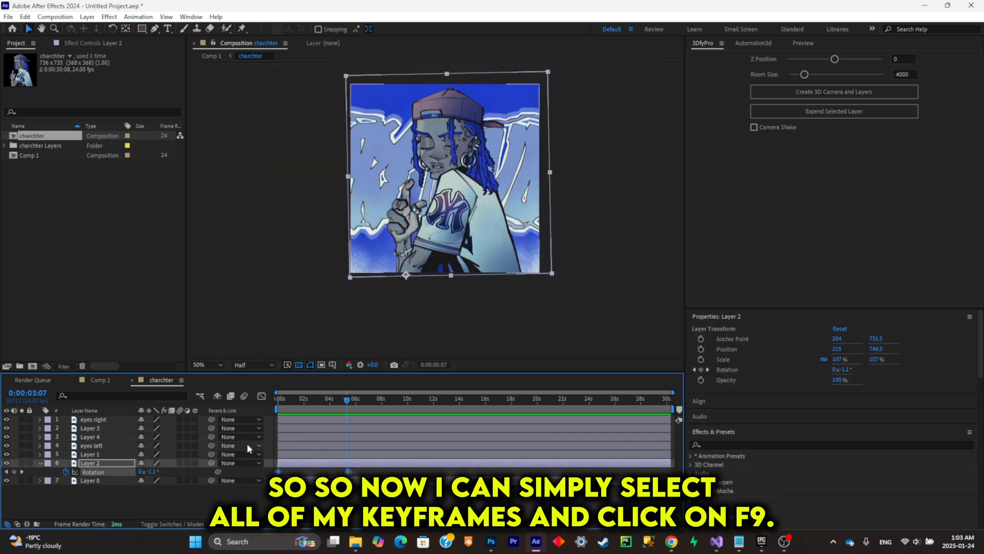
pyautogui.press('F9')
pyautogui.moveTo(331, 406); pyautogui.dragTo(422, 403)
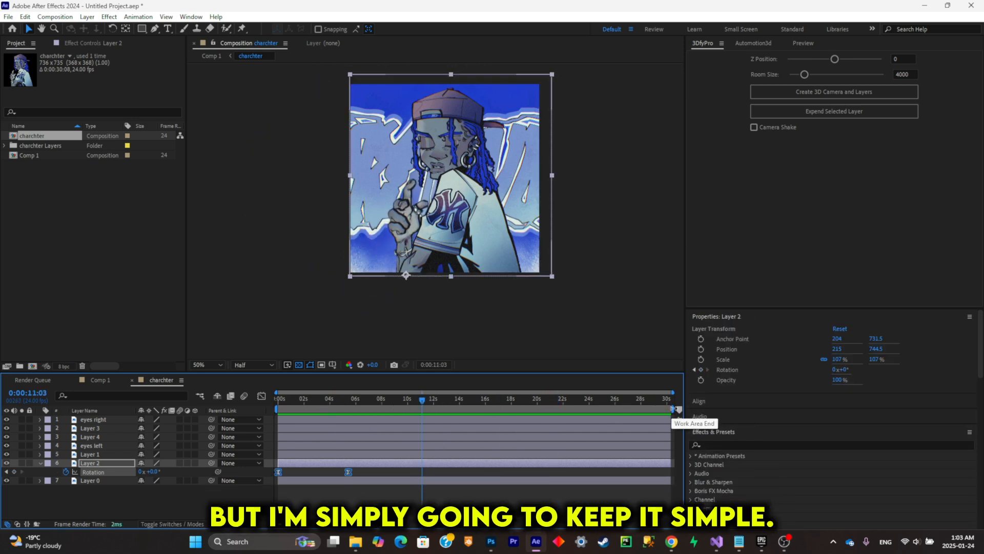
pyautogui.moveTo(672, 408)
pyautogui.mouseDown()
pyautogui.moveTo(475, 410)
pyautogui.moveTo(410, 442)
pyautogui.mouseUp()
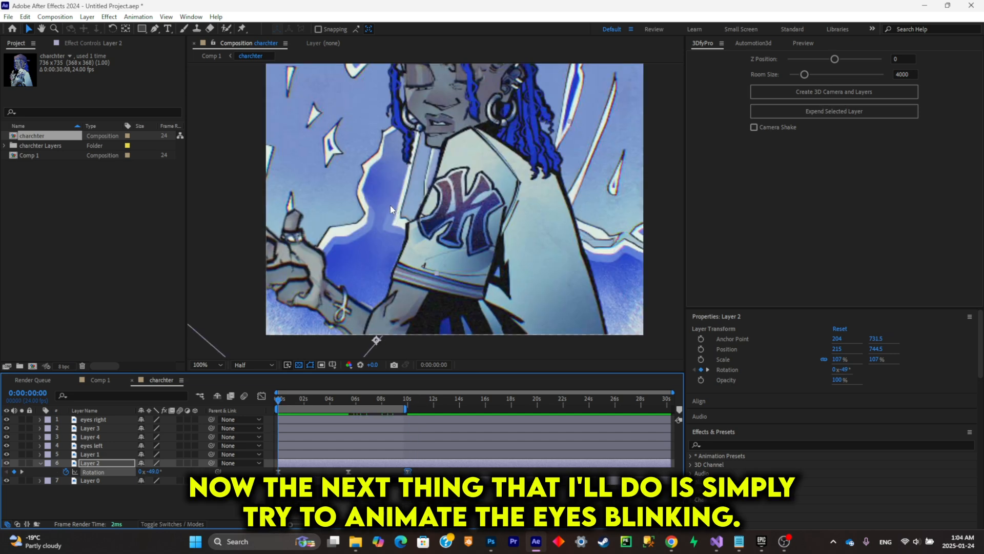
# - Find the eyelid layer "eyes right", hide it briefly to check what it covers, and solo it
pyautogui.click(102, 455)
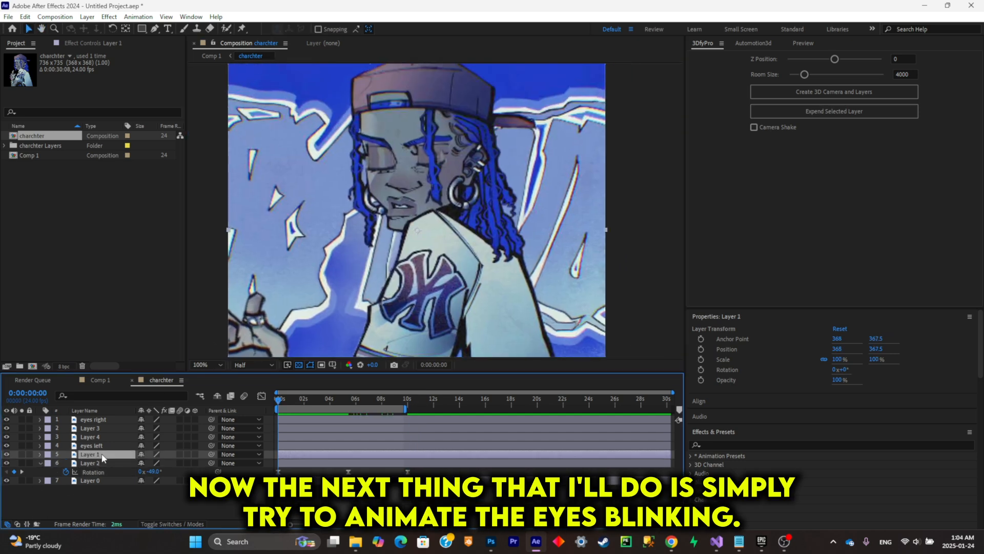
pyautogui.click(100, 431)
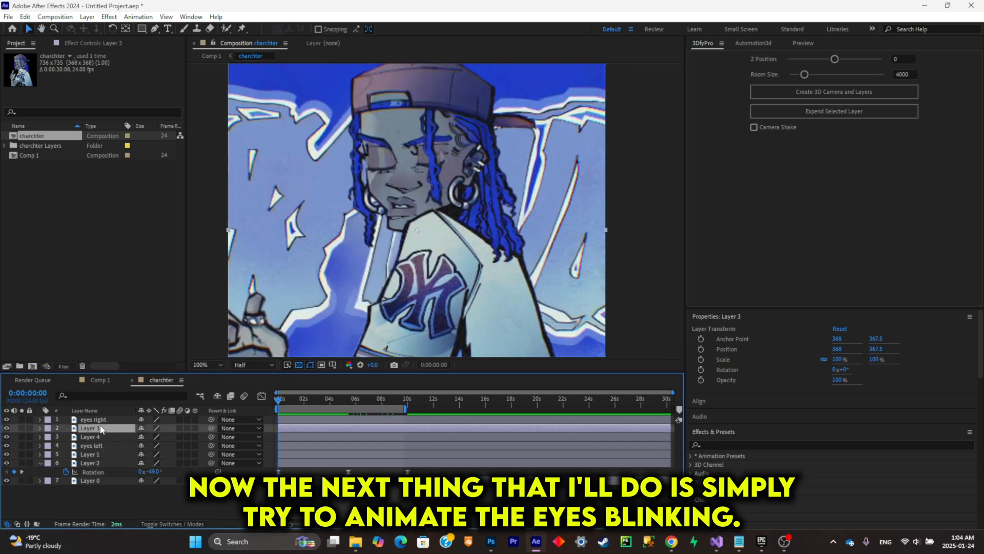
pyautogui.click(100, 422)
pyautogui.moveTo(447, 226); pyautogui.dragTo(458, 250)
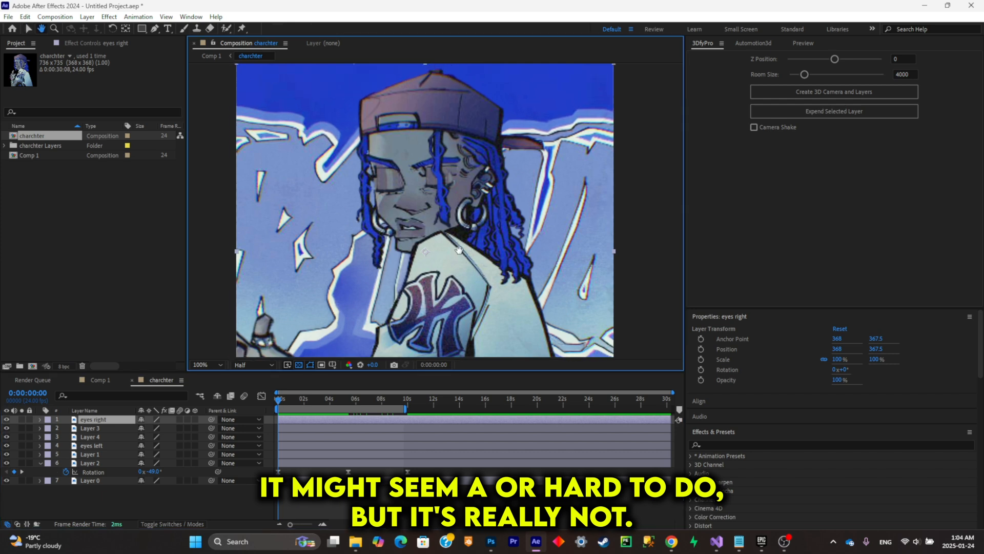
pyautogui.moveTo(407, 190); pyautogui.dragTo(441, 217)
pyautogui.scroll(1, 417, 199)
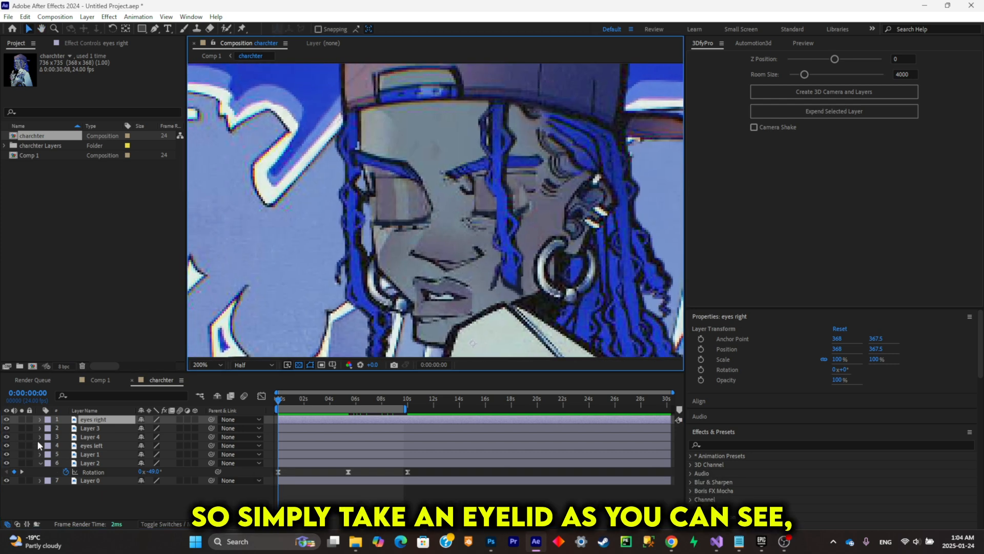
pyautogui.click(6, 419)
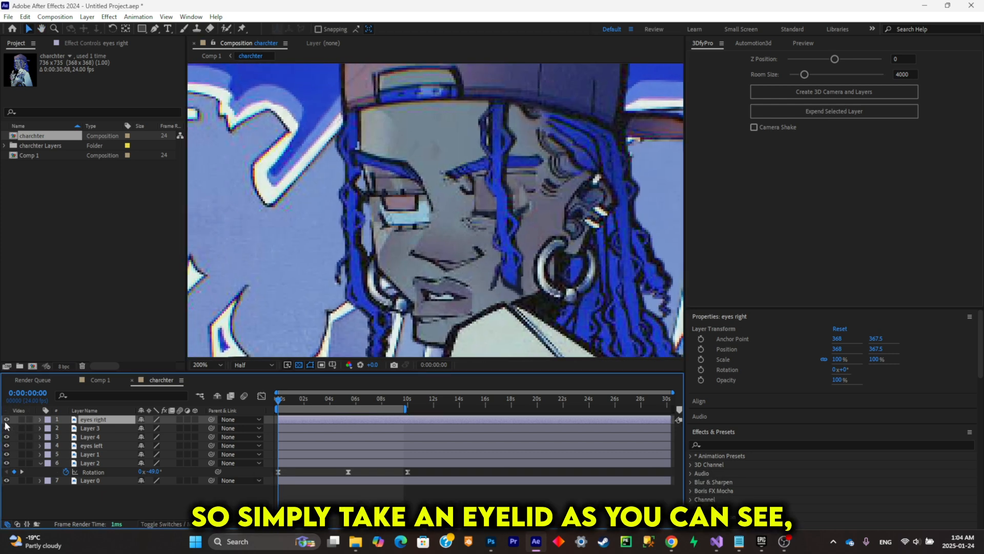
pyautogui.click(22, 420)
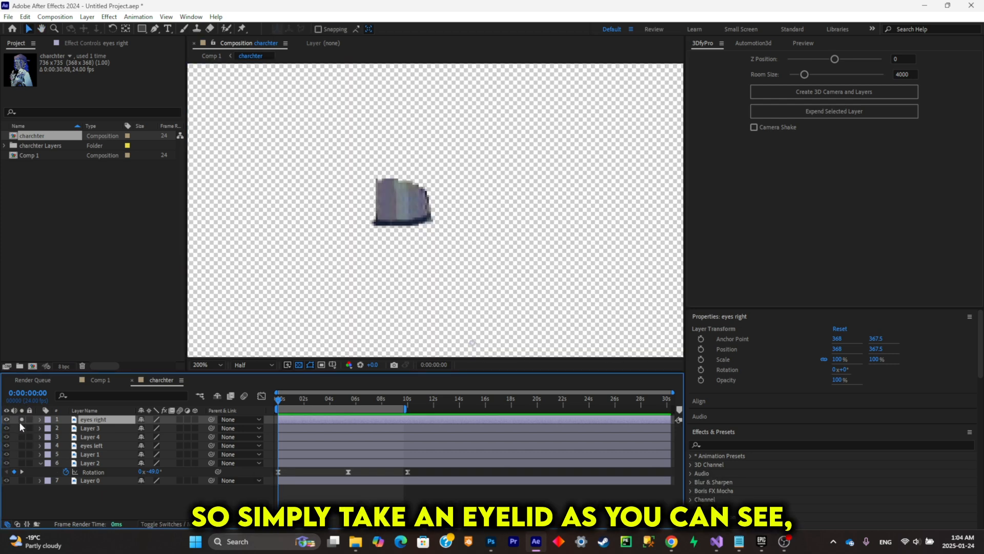
# - Find the Liquify effect and apply it to the "eyes right" layer
pyautogui.click(739, 443)
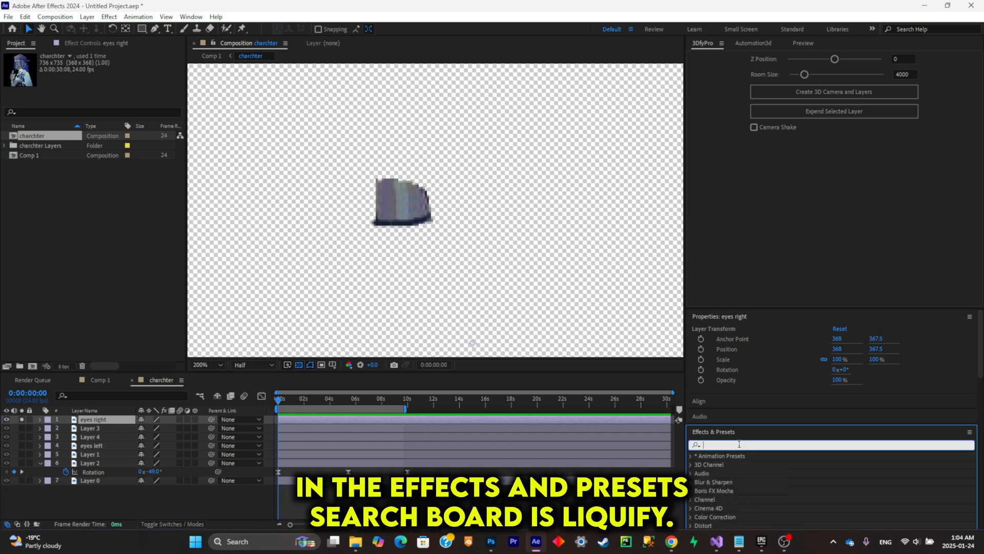
pyautogui.write('liqui')
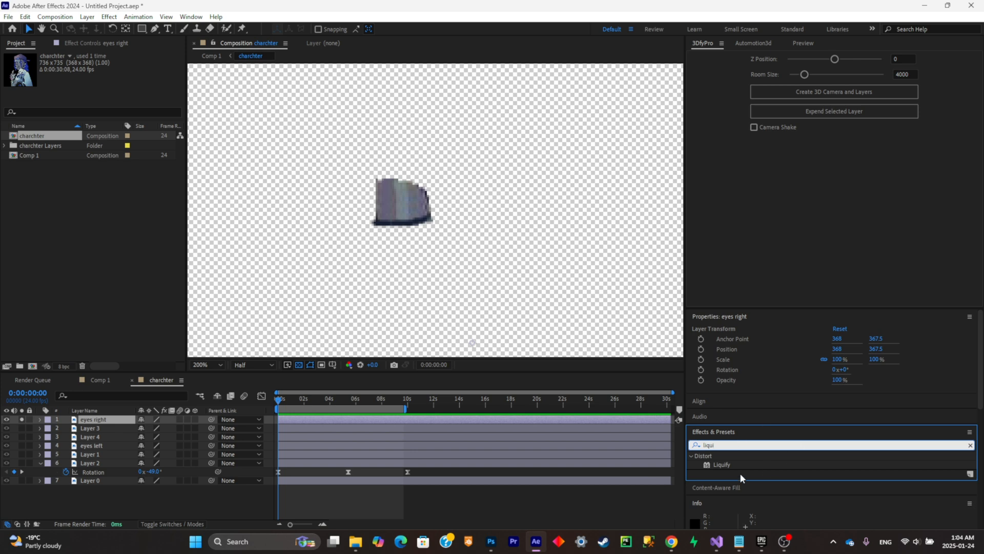
pyautogui.moveTo(721, 464)
pyautogui.mouseDown()
pyautogui.moveTo(352, 268)
pyautogui.moveTo(384, 237)
pyautogui.moveTo(114, 434)
pyautogui.moveTo(103, 419)
pyautogui.mouseUp()
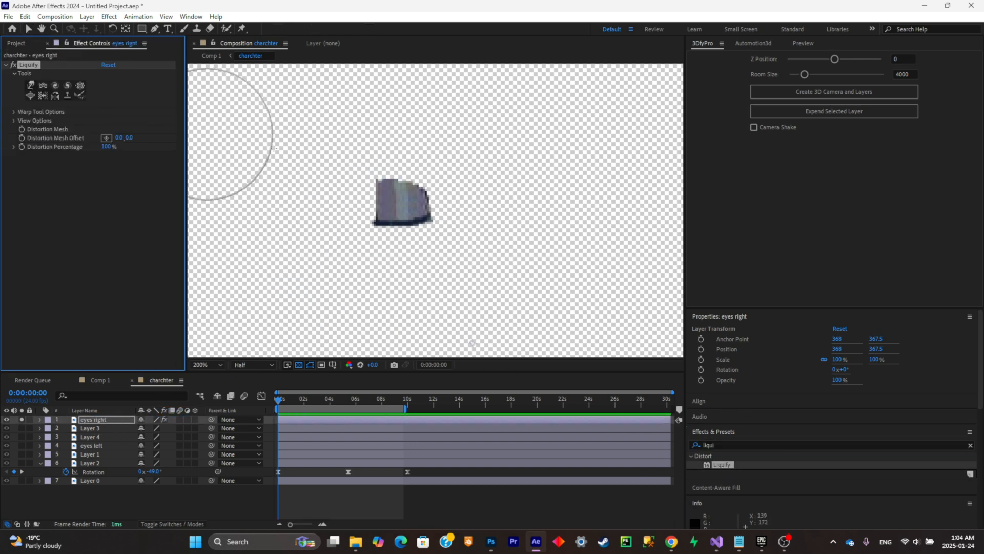
# - Push the right eyelid upward with Liquify's Warp tool until the eye beneath is fully open
pyautogui.moveTo(397, 252); pyautogui.dragTo(392, 211)
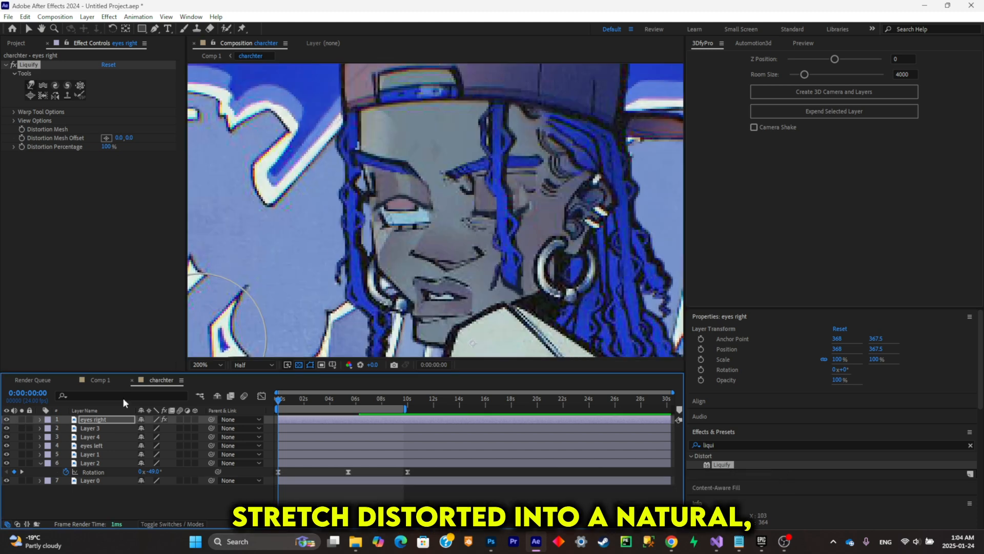
pyautogui.moveTo(407, 197); pyautogui.dragTo(407, 184)
pyautogui.moveTo(406, 219)
pyautogui.mouseDown()
pyautogui.moveTo(389, 188)
pyautogui.moveTo(393, 201)
pyautogui.moveTo(430, 196)
pyautogui.moveTo(426, 186)
pyautogui.moveTo(429, 199)
pyautogui.moveTo(395, 184)
pyautogui.mouseUp()
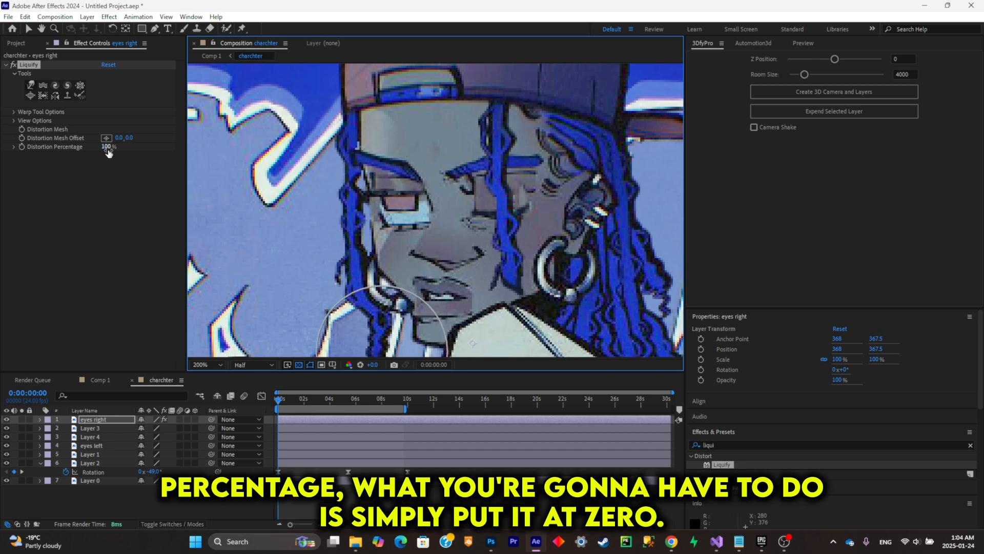
# - Test how Liquify's Distortion Percentage closes and opens the eyelid, and set it back to 100%
pyautogui.moveTo(106, 148)
pyautogui.mouseDown()
pyautogui.moveTo(2, 191)
pyautogui.moveTo(102, 187)
pyautogui.mouseUp()
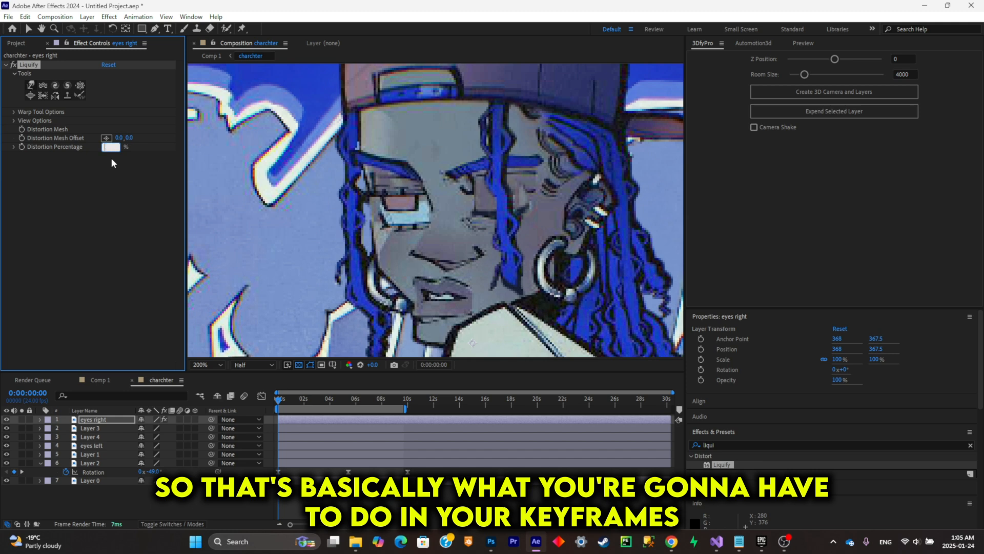
pyautogui.write('100')
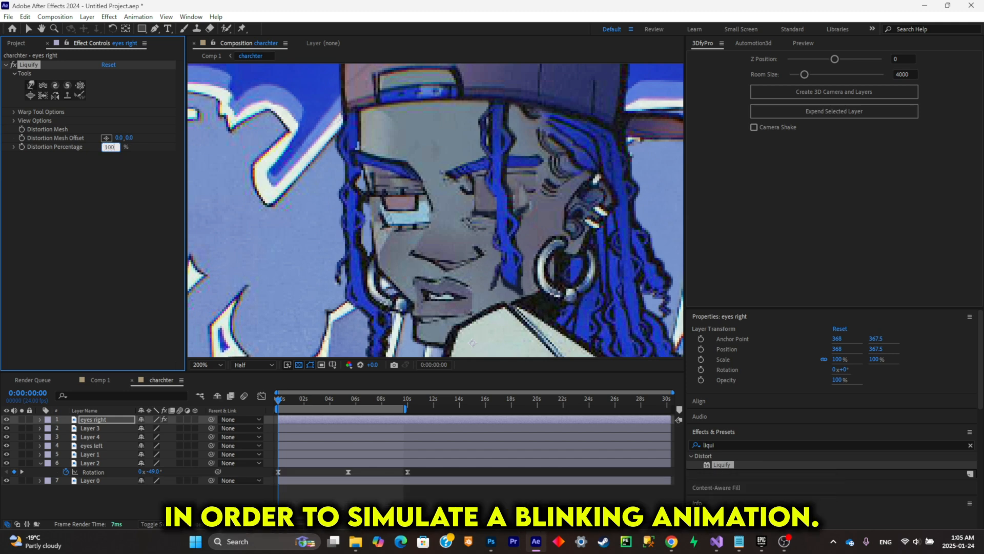
pyautogui.press('Return')
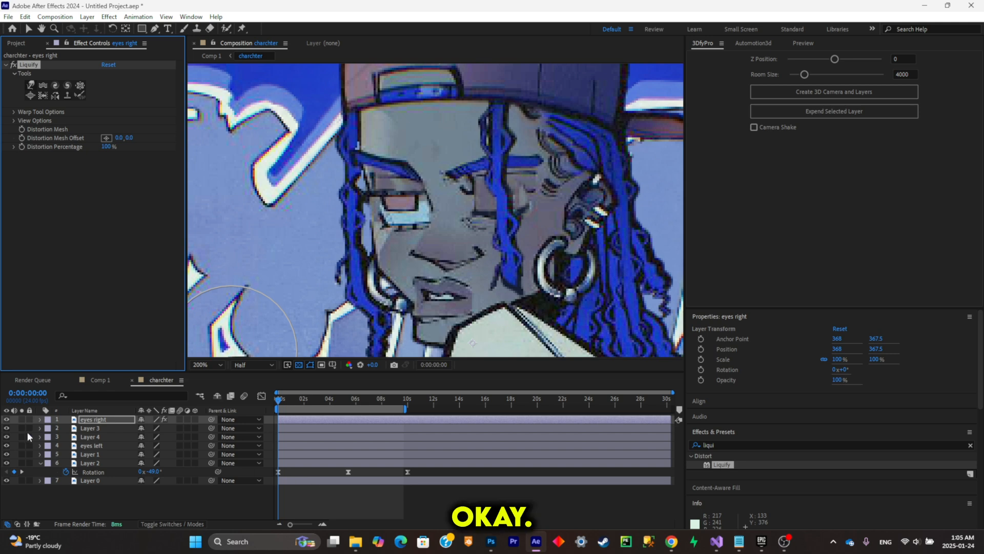
# - Add Distortion Percentage keyframes of 100% to "eyes right" at 0 s, 0:00:01:12 and shortly after, around 0:00:02:00
pyautogui.click(22, 147)
pyautogui.click(121, 419)
pyautogui.press('u')
pyautogui.click(293, 400)
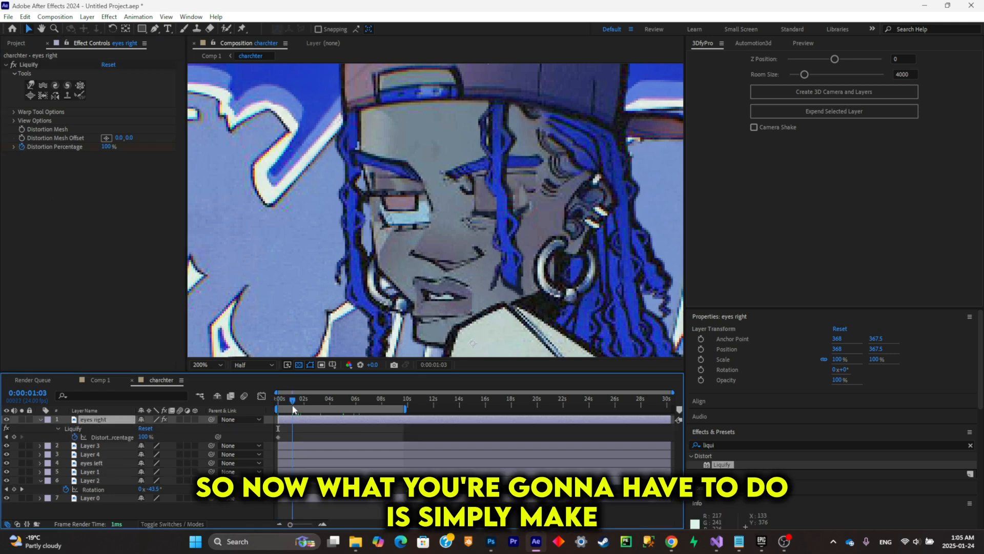
pyautogui.moveTo(295, 415); pyautogui.dragTo(298, 417)
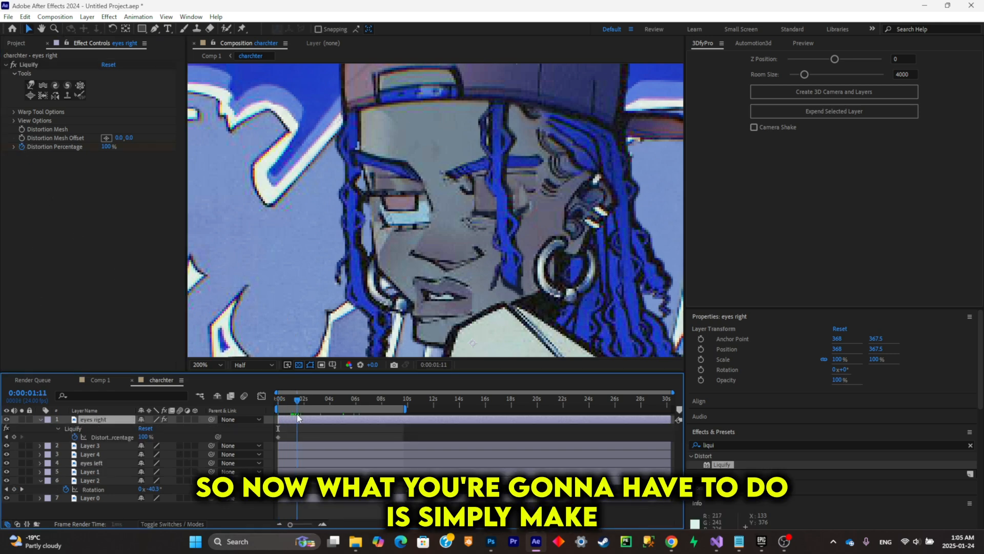
pyautogui.click(14, 437)
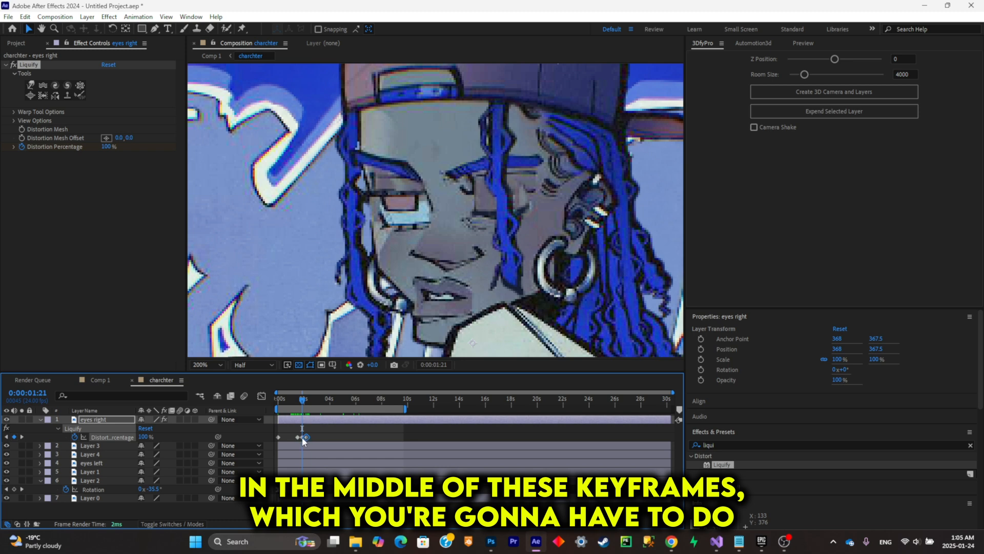
# - Set the Distortion Percentage to 0% at 0:00:01:21 so the eyelid closes, and preview the blink
pyautogui.click(106, 147)
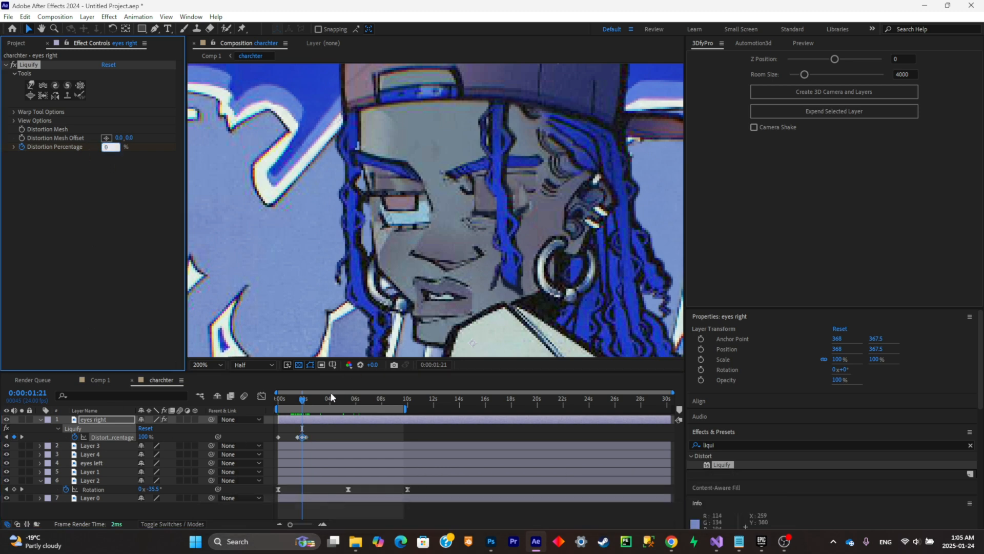
pyautogui.press('Return')
pyautogui.moveTo(303, 401); pyautogui.dragTo(298, 400)
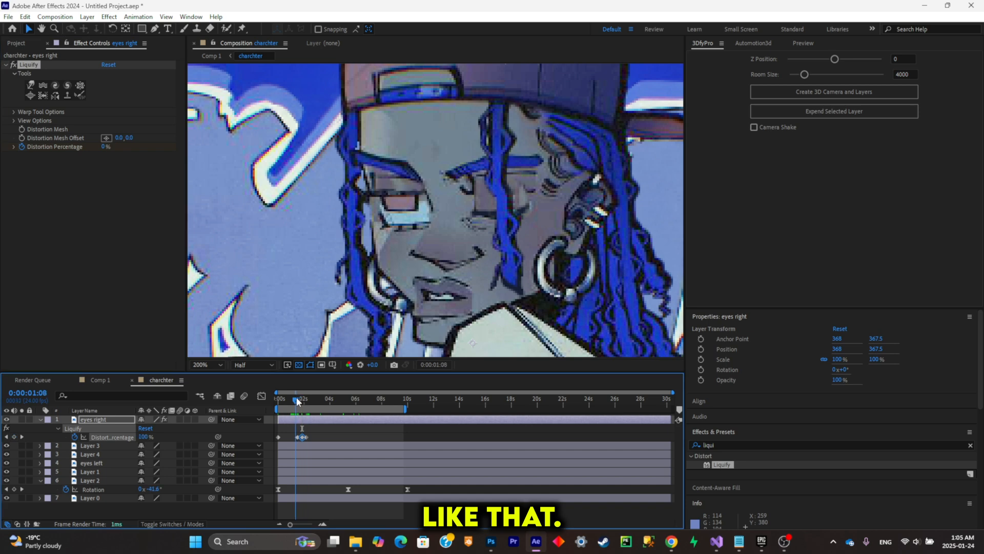
pyautogui.press('space')
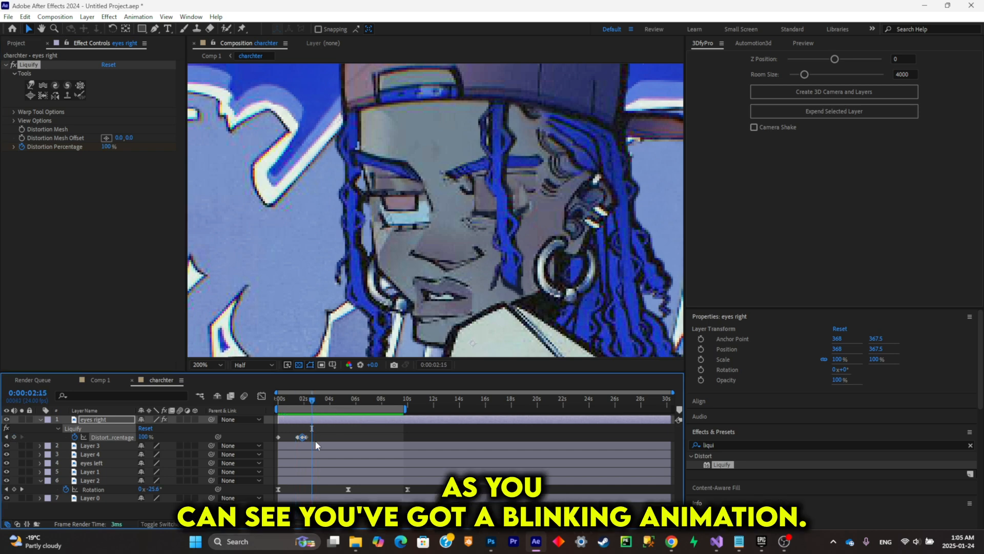
# - Move the blink's middle and last Distortion Percentage keyframes closer to the 0:00:01:12 keyframe and scrub through the blink
pyautogui.scroll(2, 315, 442)
pyautogui.hscroll(-3, 315, 440)
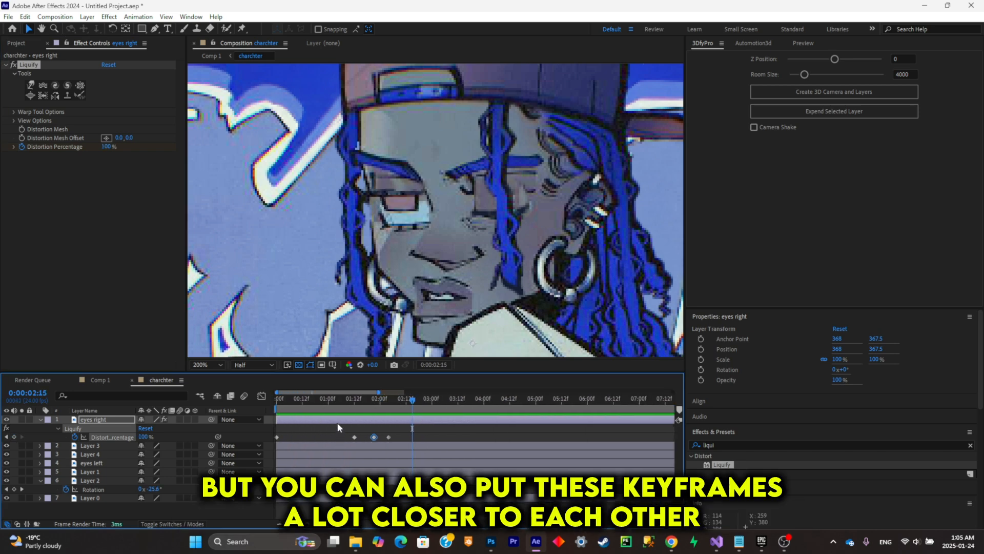
pyautogui.click(380, 435)
pyautogui.moveTo(375, 436); pyautogui.dragTo(366, 436)
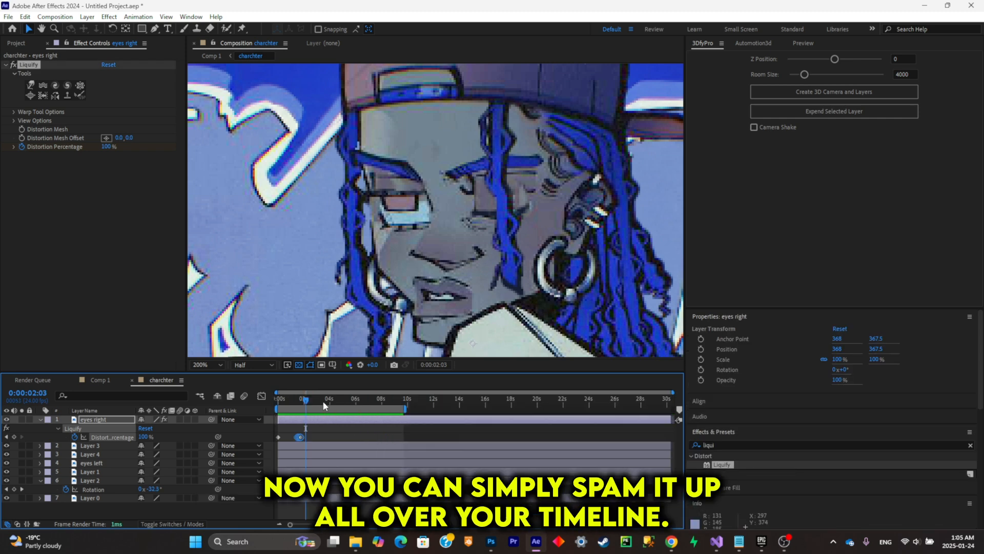
pyautogui.moveTo(324, 402); pyautogui.dragTo(341, 405)
pyautogui.moveTo(341, 405); pyautogui.dragTo(349, 405)
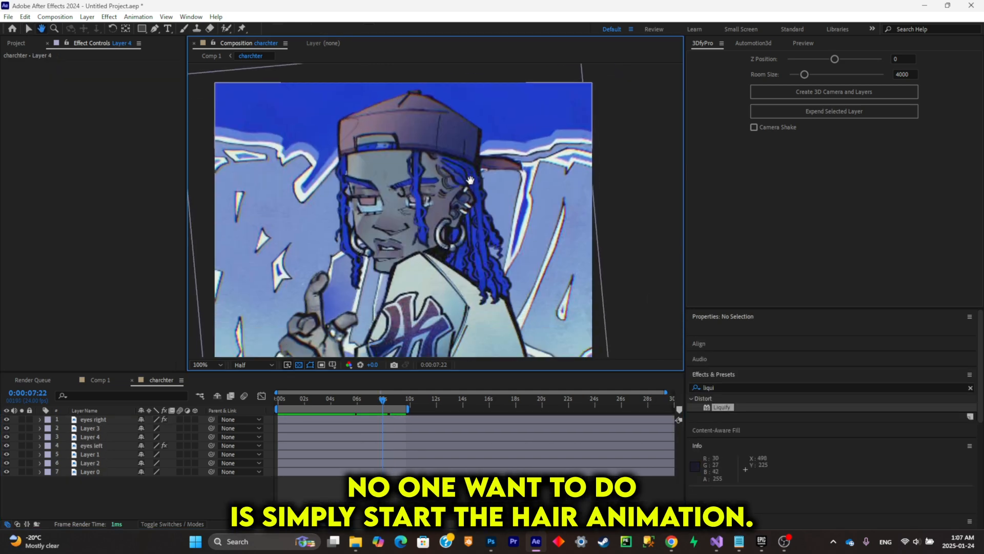
# - Solo Layer 3 so that only the front hair strand shows
pyautogui.click(90, 428)
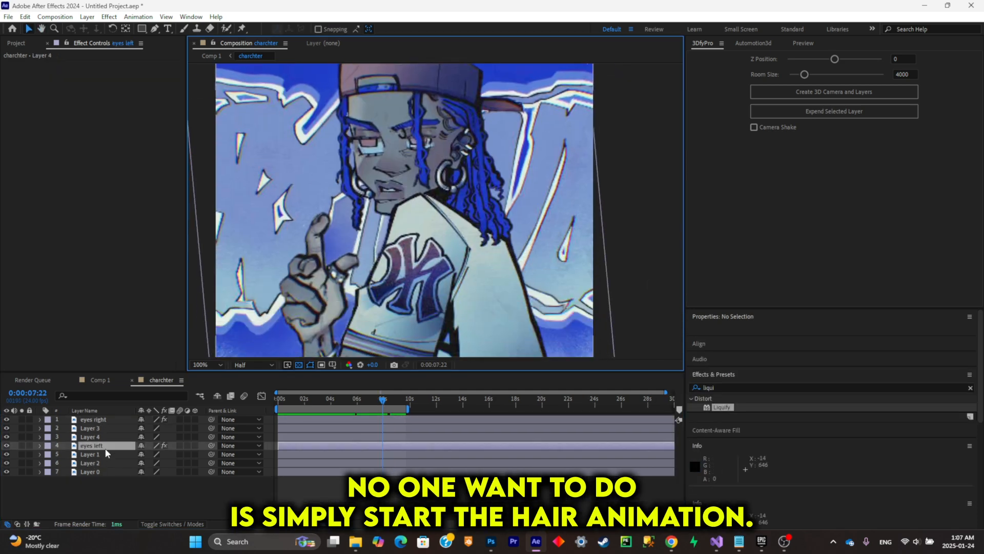
pyautogui.click(21, 428)
pyautogui.scroll(1, 312, 109)
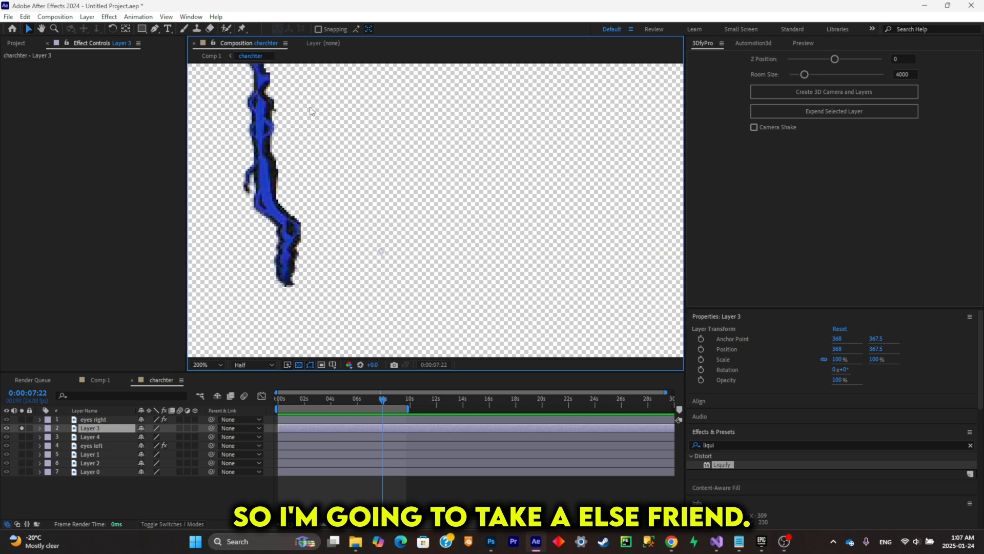
# - Place five Puppet pins along Layer 3's hair strand, from the root down to the tip
pyautogui.click(242, 29)
pyautogui.moveTo(374, 116); pyautogui.dragTo(478, 149)
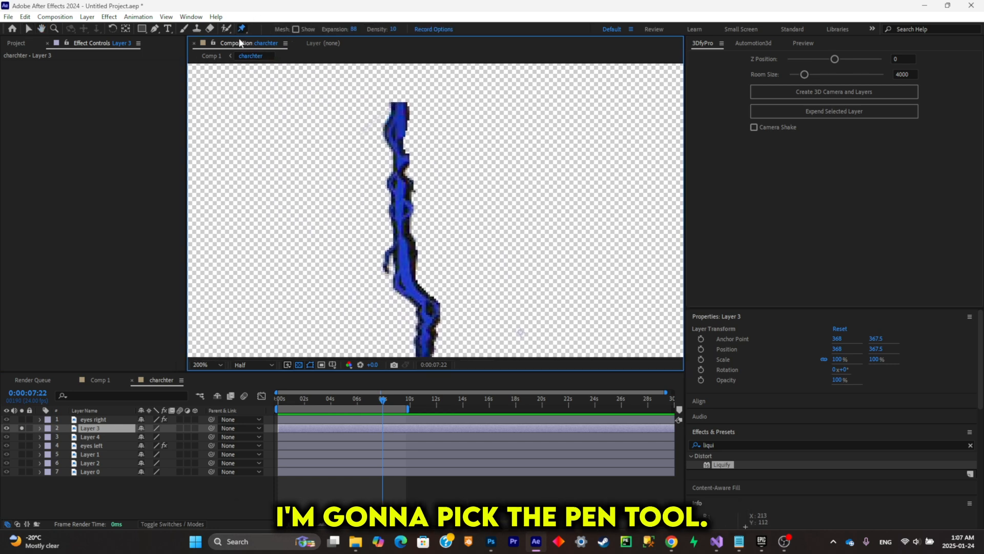
pyautogui.moveTo(406, 111); pyautogui.dragTo(393, 95)
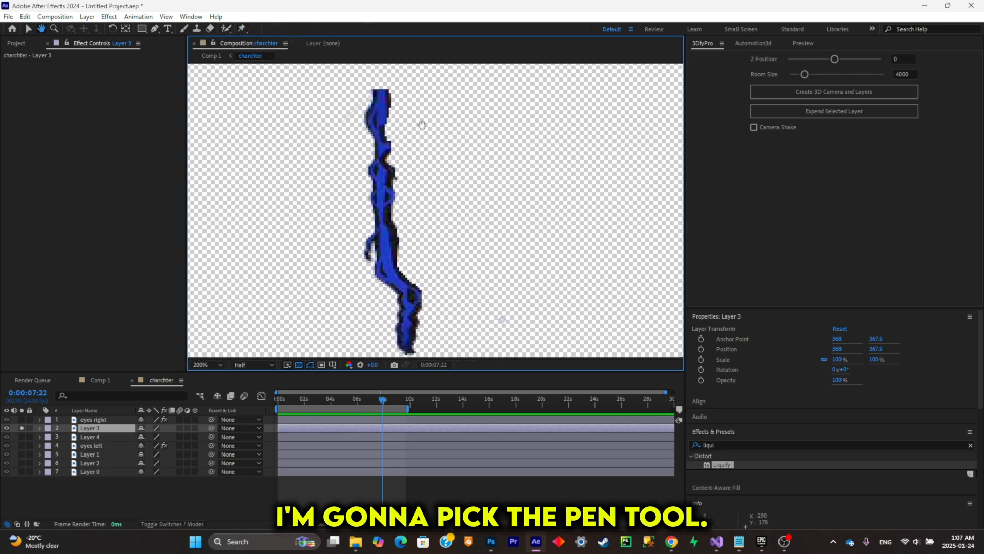
pyautogui.click(383, 95)
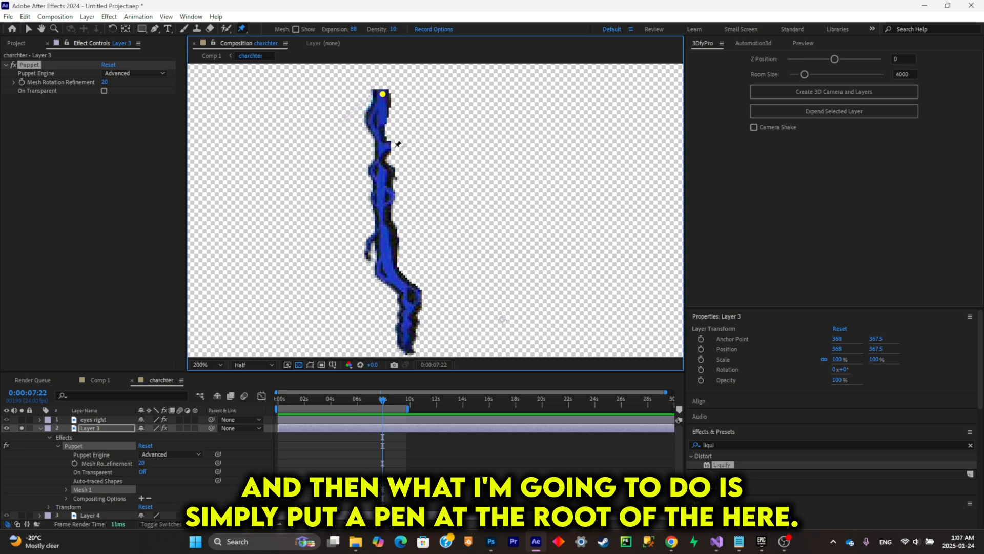
pyautogui.click(381, 200)
pyautogui.click(391, 258)
pyautogui.click(413, 311)
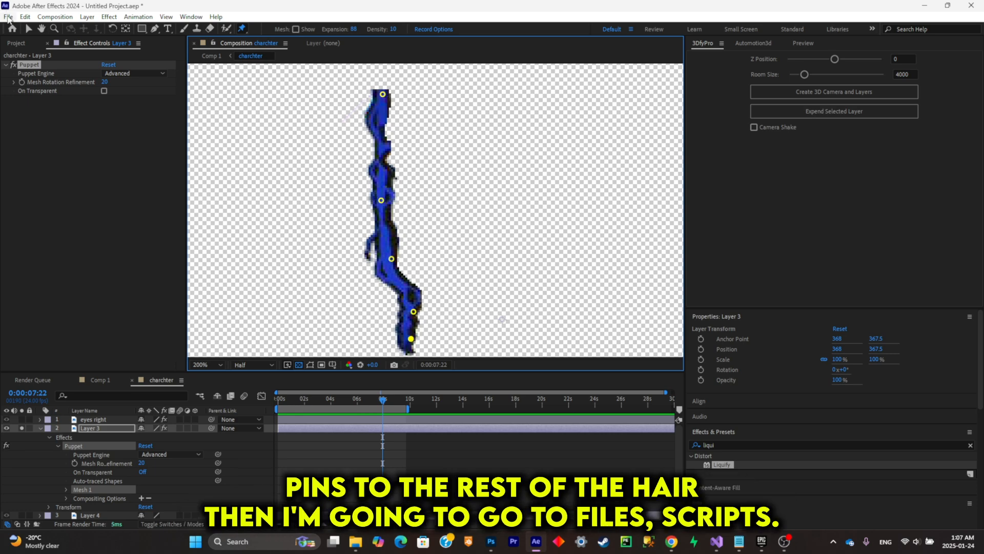
# - Run the AFPHairRig_03_51.jsx script on Layer 3 with the PuppetPins option and preview the hair sway
pyautogui.click(9, 17)
pyautogui.moveTo(65, 307)
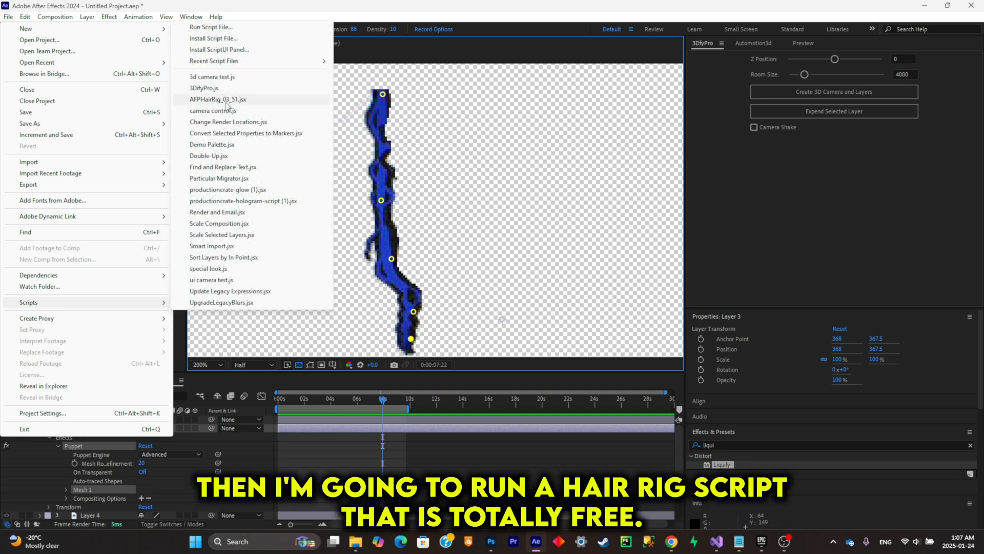
pyautogui.click(226, 101)
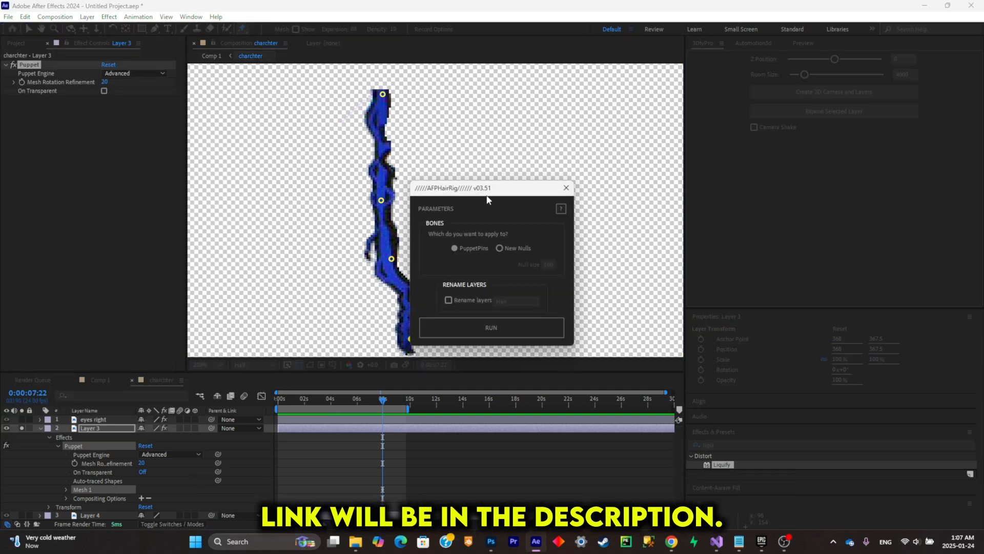
pyautogui.moveTo(492, 194); pyautogui.dragTo(577, 142)
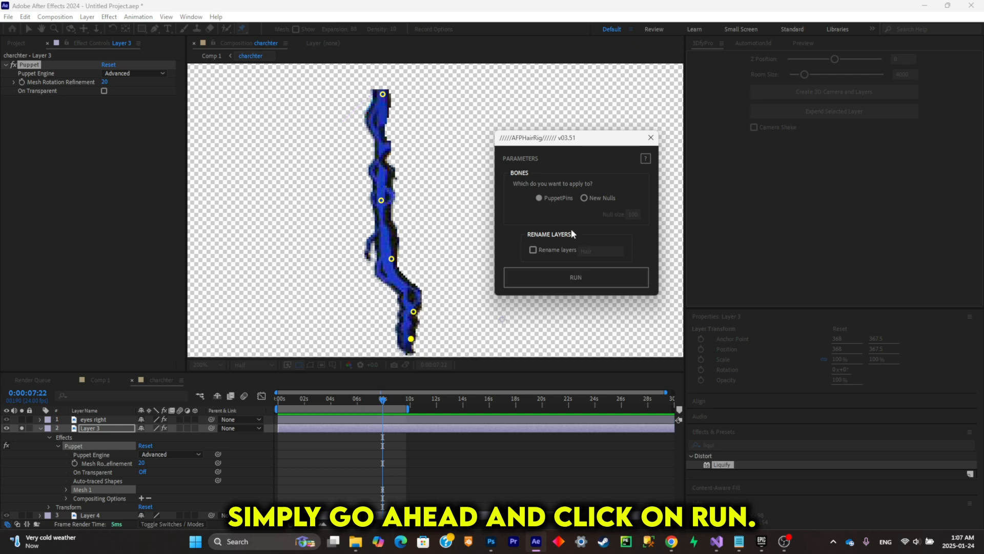
pyautogui.click(593, 280)
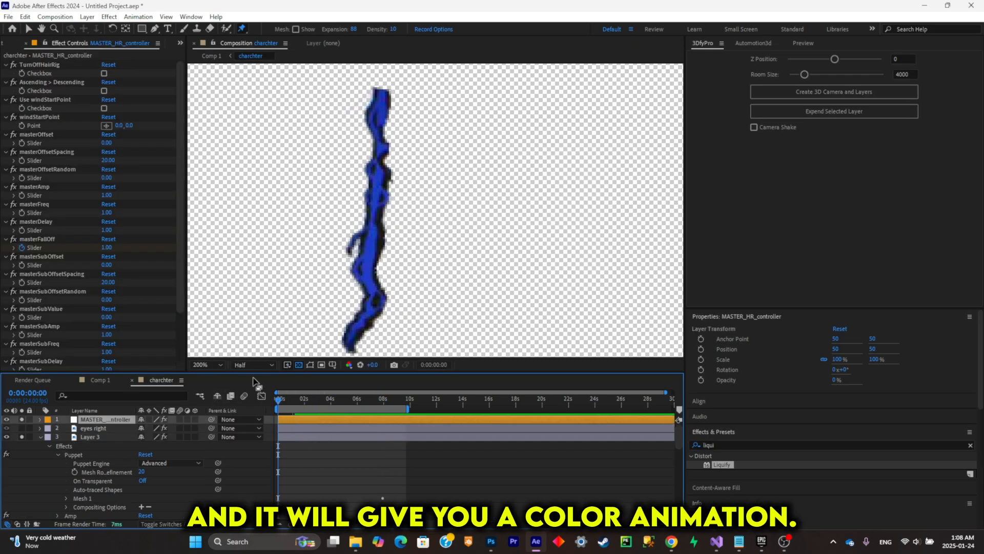
pyautogui.press('space')
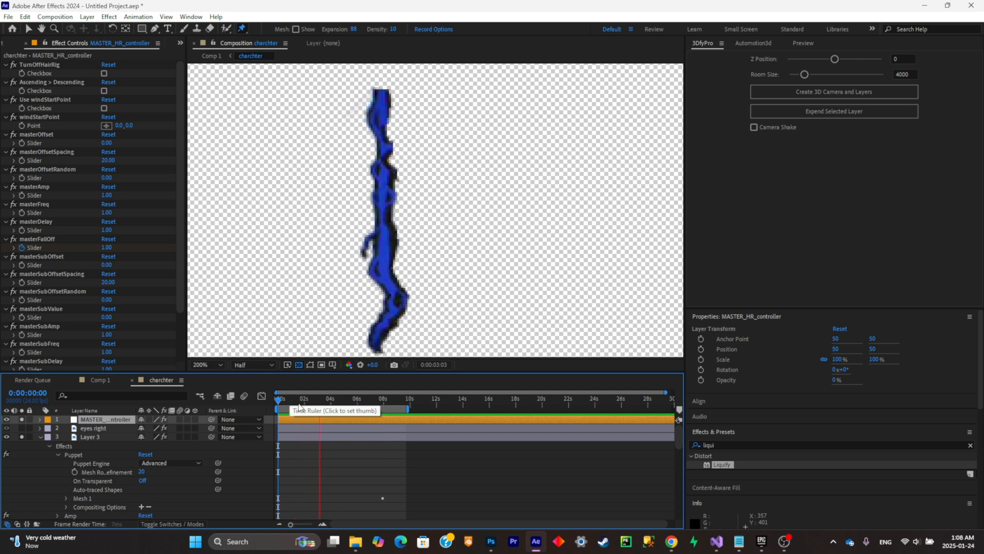
# - Set the Freq slider of Layer 3's hair rig to 0.5 and preview the animation
pyautogui.click(97, 437)
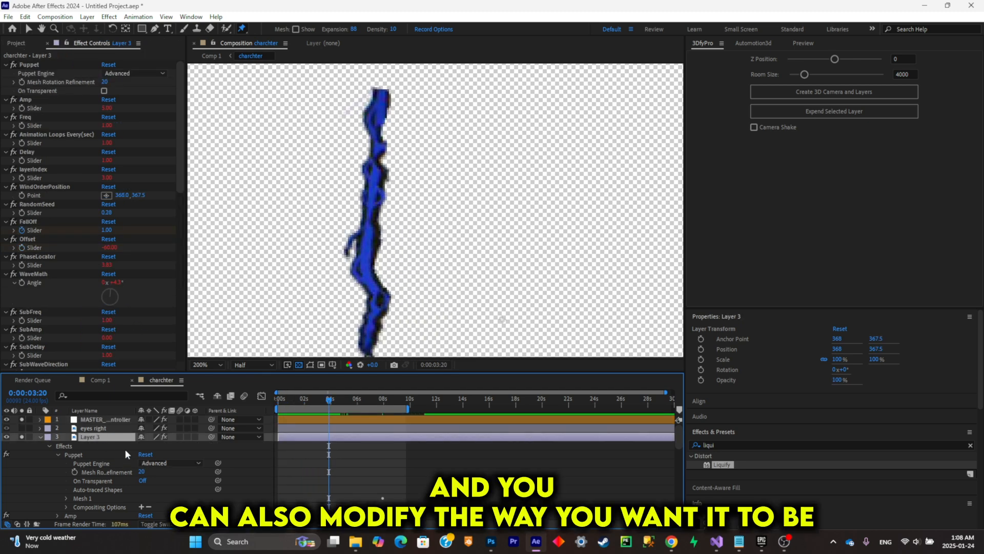
pyautogui.click(107, 125)
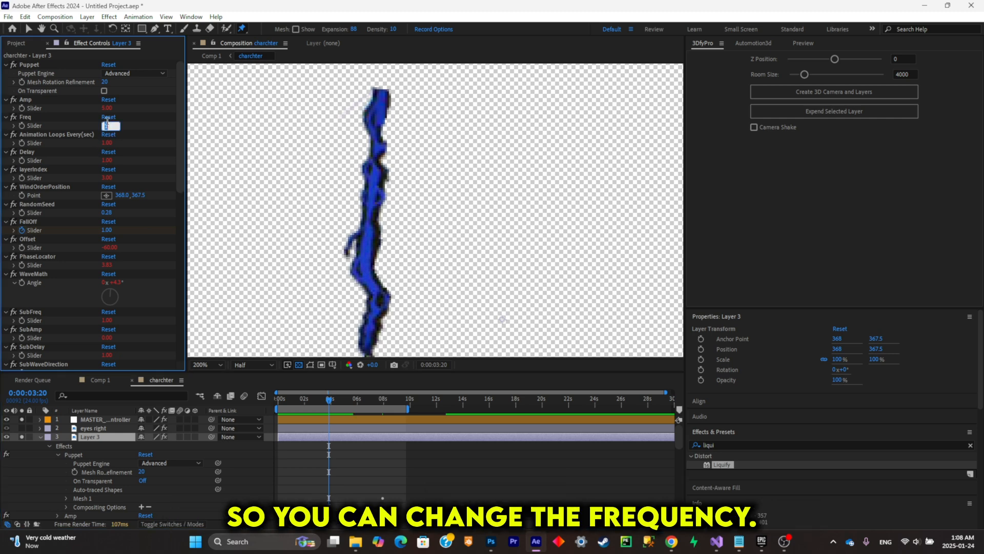
pyautogui.write('0.5')
pyautogui.press('Return')
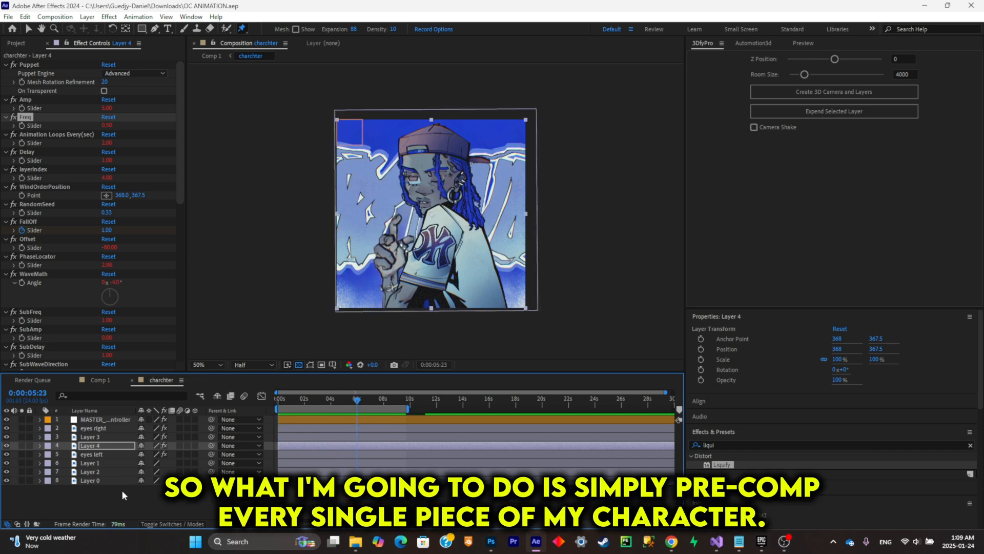
pyautogui.press('space')
# - Pre-compose the six layers from eyes right through Layer 2 as Pre-comp 1, then return to the charchter composition
pyautogui.click(114, 472)
pyautogui.keyDown('shift'); pyautogui.click(106, 429); pyautogui.keyUp('shift')
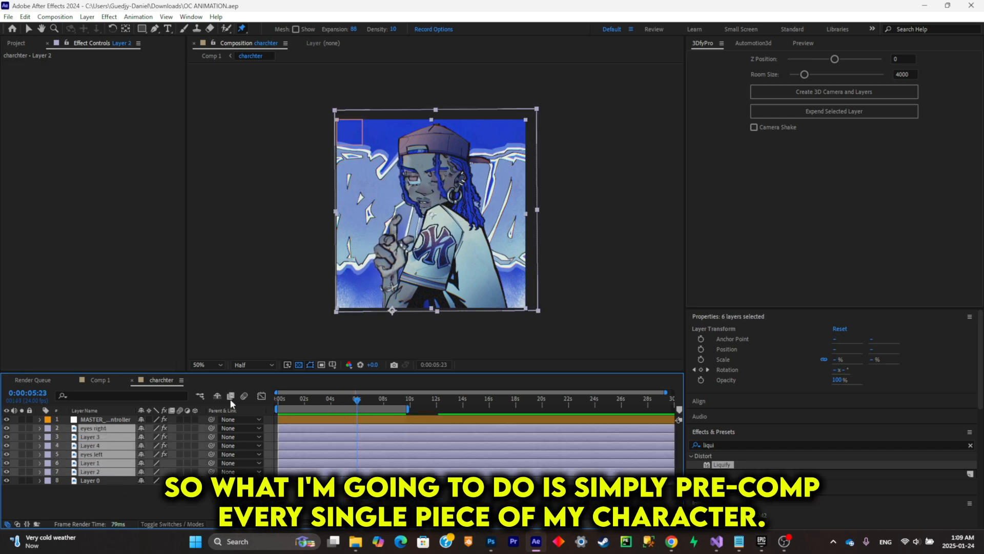
pyautogui.hotkey('ctrl', 'shift', 'c')
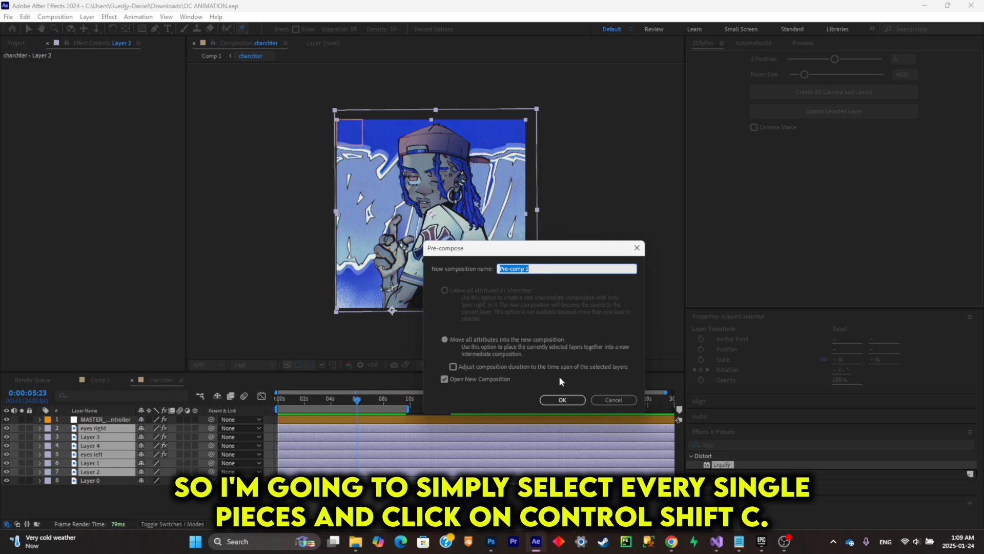
pyautogui.click(575, 403)
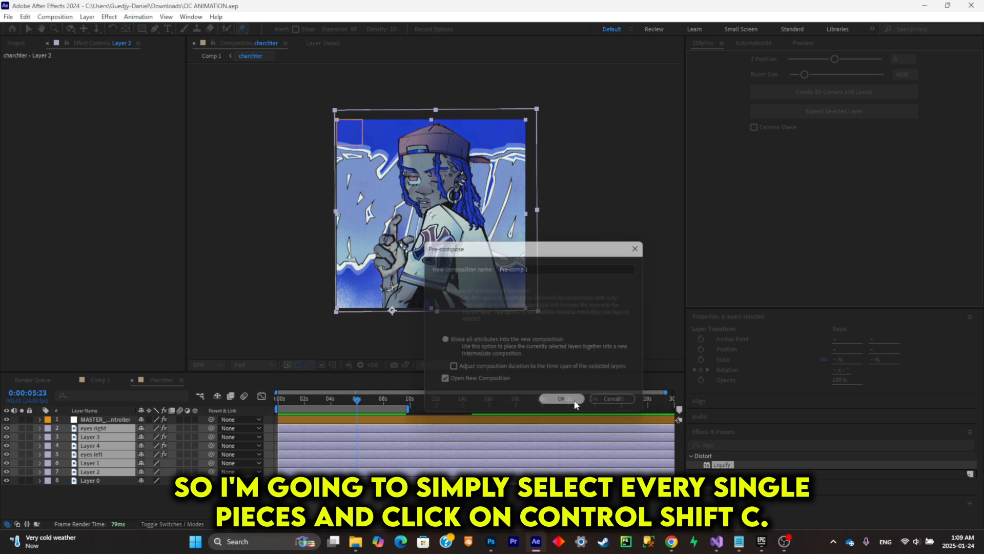
pyautogui.click(158, 382)
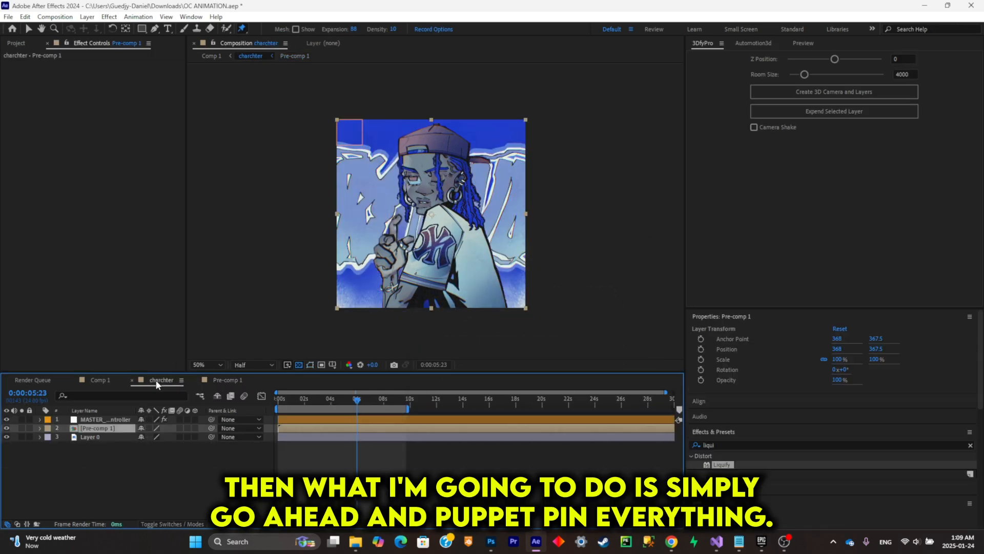
# - Place five Puppet pins on Pre-comp 1: on the cap, on the jersey, and three along the bottom edge of the body
pyautogui.moveTo(454, 212); pyautogui.dragTo(449, 194)
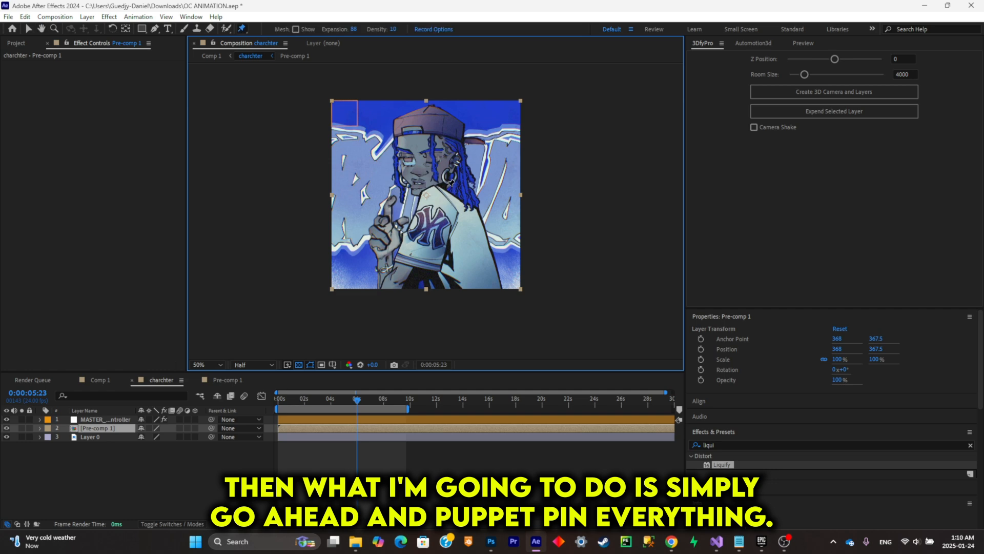
pyautogui.click(426, 114)
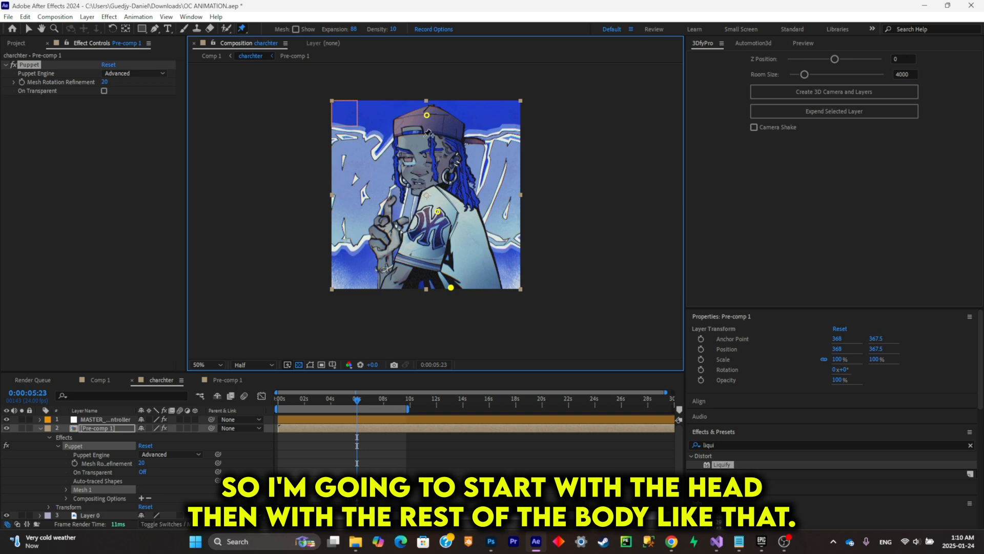
pyautogui.moveTo(427, 115); pyautogui.dragTo(435, 119)
pyautogui.hotkey('ctrl', 'z')
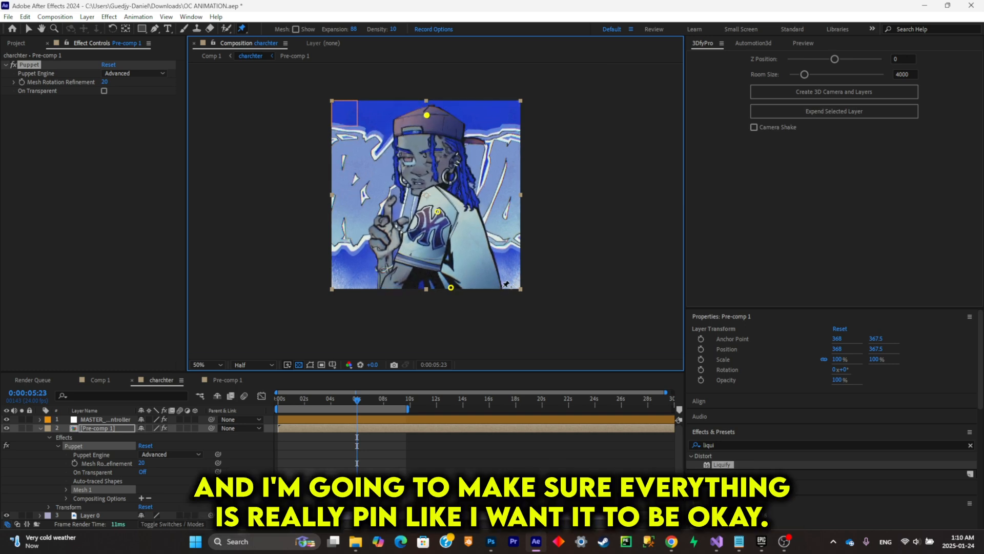
pyautogui.click(381, 288)
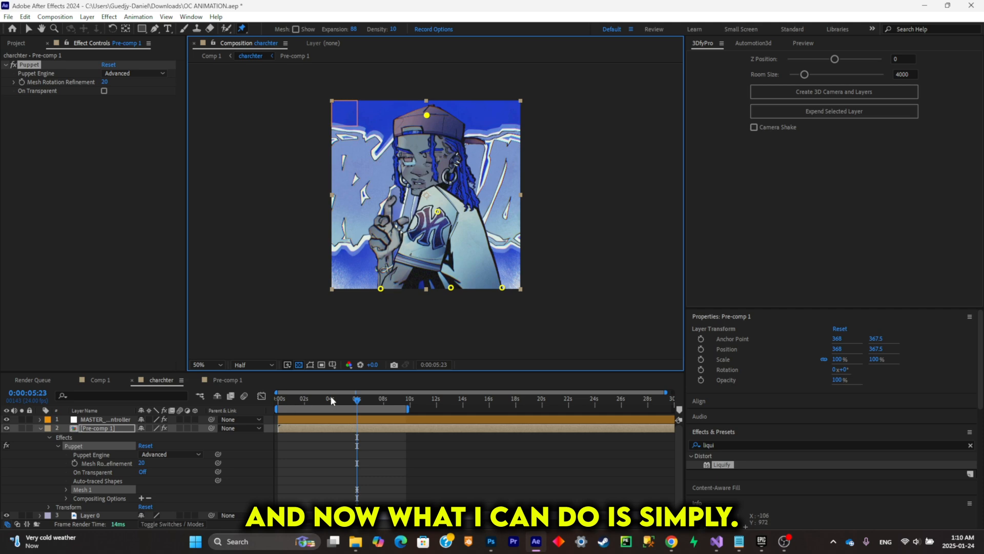
# - Animate the cap's Puppet pin with side-to-side position keyframes at 0:00:00:00, 0:00:02:05 and 0:00:04:20, continuing toward 10 seconds
pyautogui.moveTo(335, 398); pyautogui.dragTo(242, 412)
pyautogui.press('u')
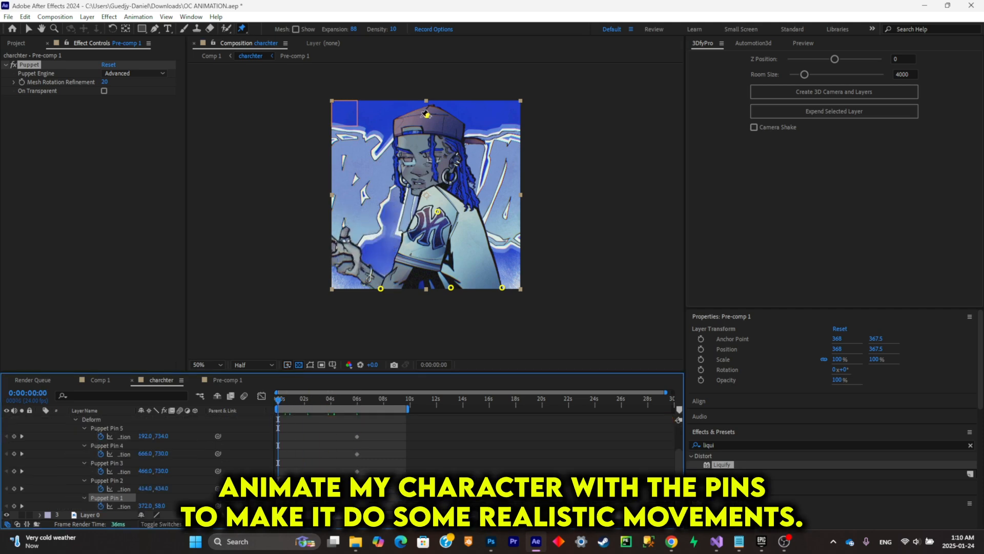
pyautogui.press('space')
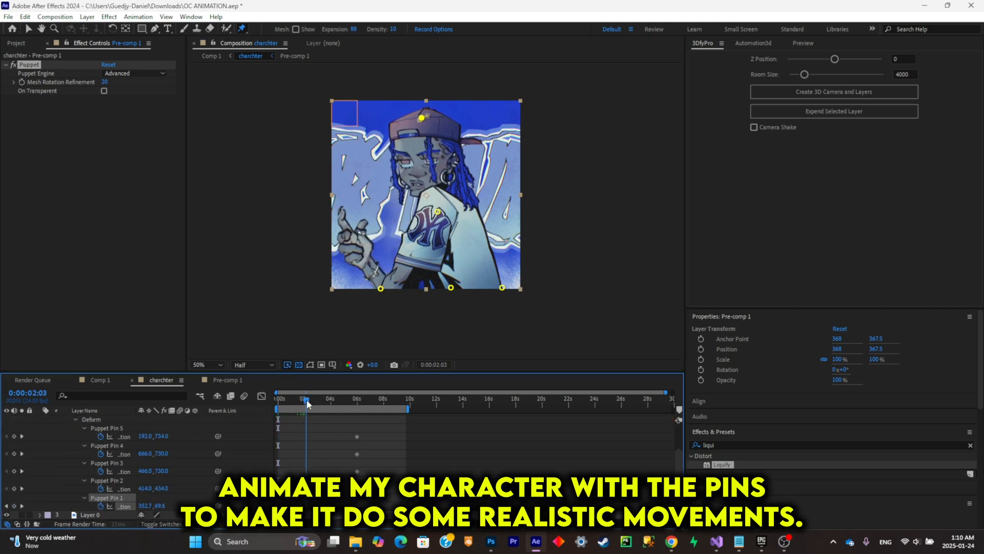
pyautogui.moveTo(425, 123); pyautogui.dragTo(432, 122)
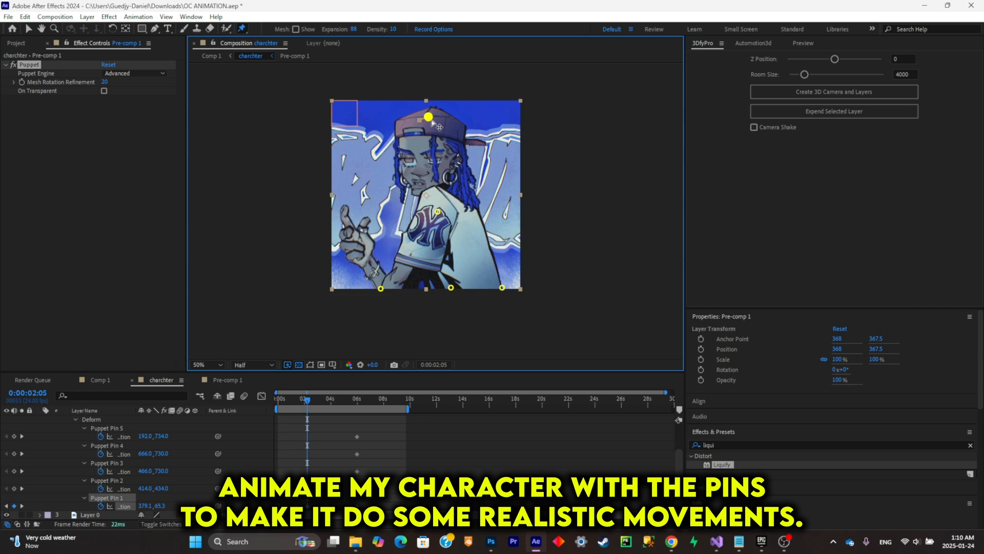
pyautogui.click(334, 400)
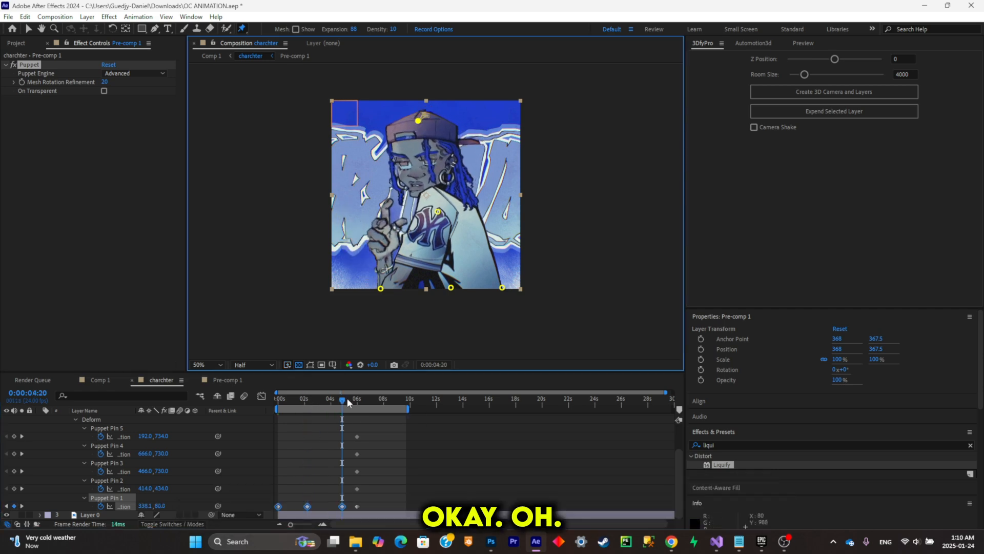
pyautogui.moveTo(345, 400); pyautogui.dragTo(276, 403)
# - Apply Easy Ease to the cap pin's position keyframes and preview the head movement from the start
pyautogui.moveTo(467, 513); pyautogui.dragTo(242, 499)
pyautogui.press('F9')
pyautogui.moveTo(386, 400); pyautogui.dragTo(189, 445)
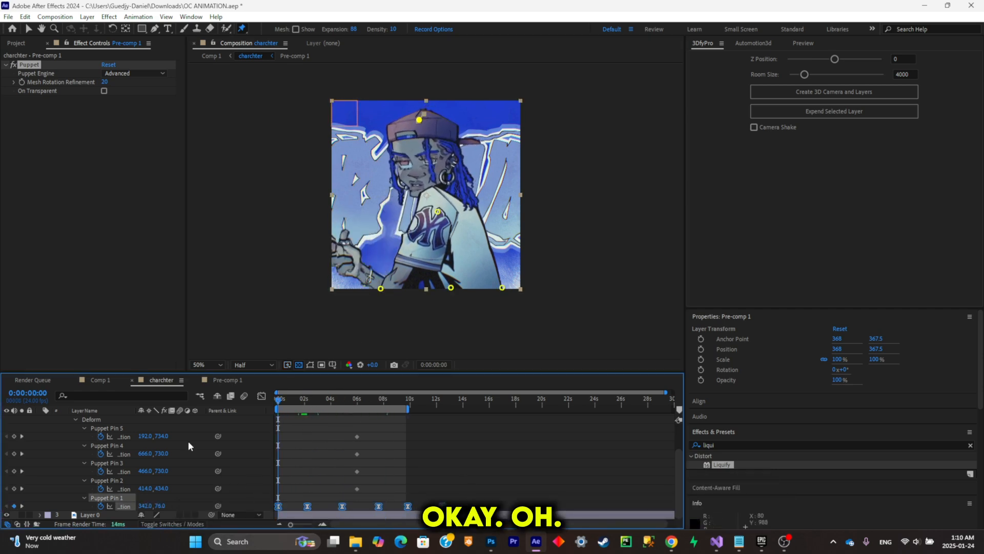
pyautogui.press('space')
pyautogui.press('space')
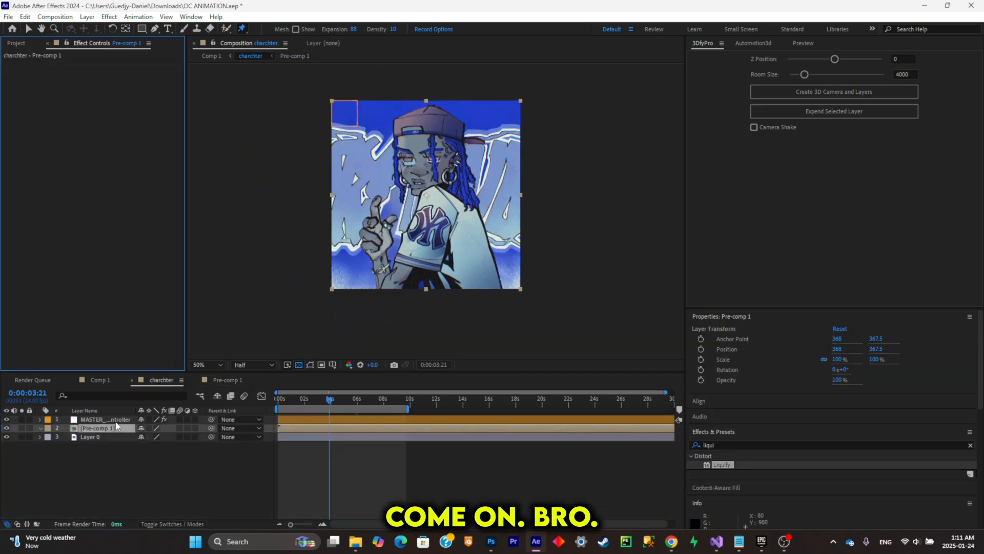
# - Undo the removal of Pre-comp 1's Puppet effect and play the animation, checking the face and hair close up
pyautogui.hotkey('ctrl', 'z')
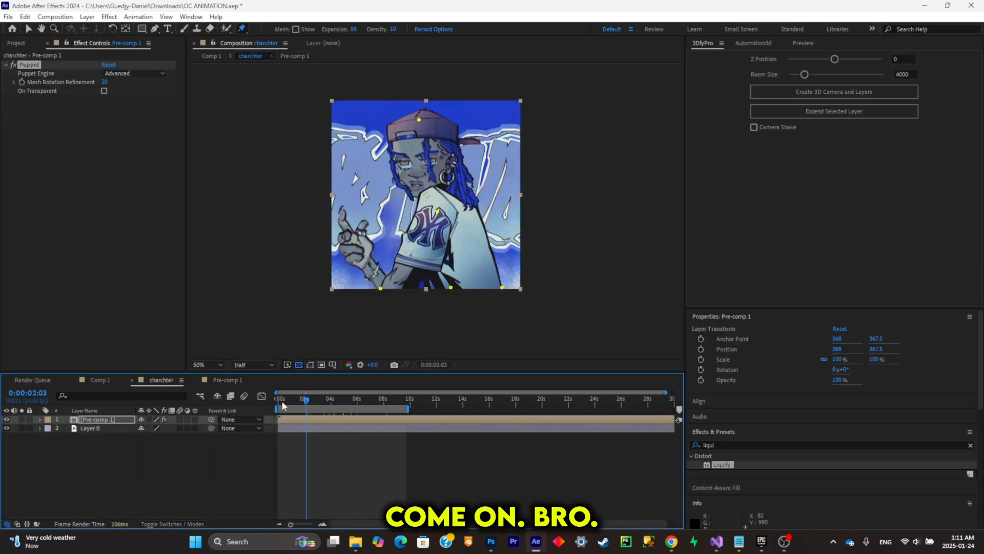
pyautogui.press('space')
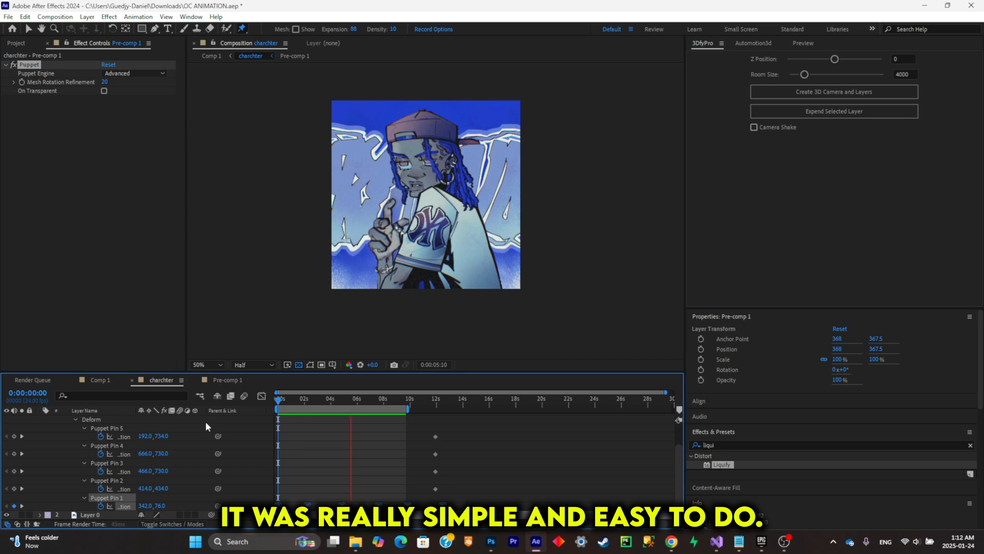
pyautogui.scroll(4, 431, 128)
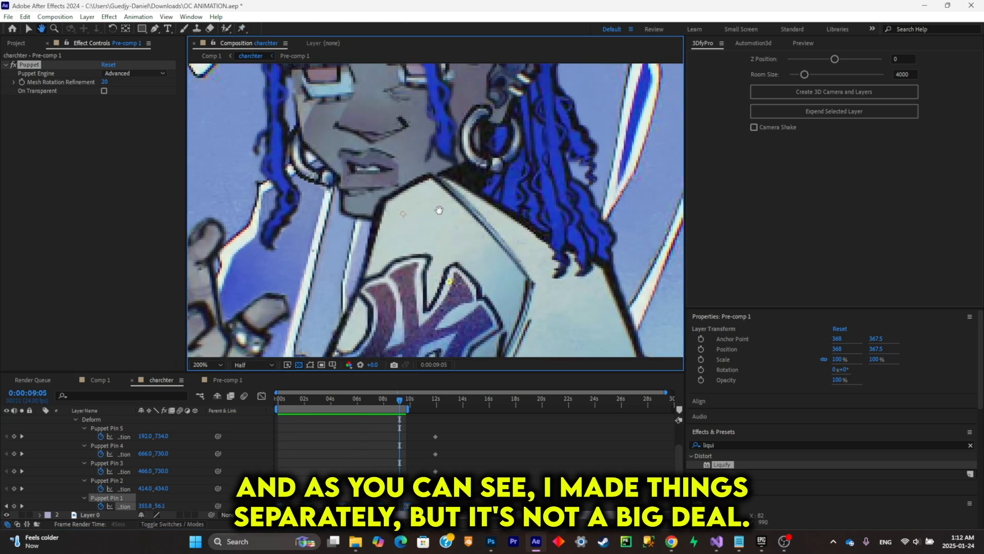
pyautogui.press('space')
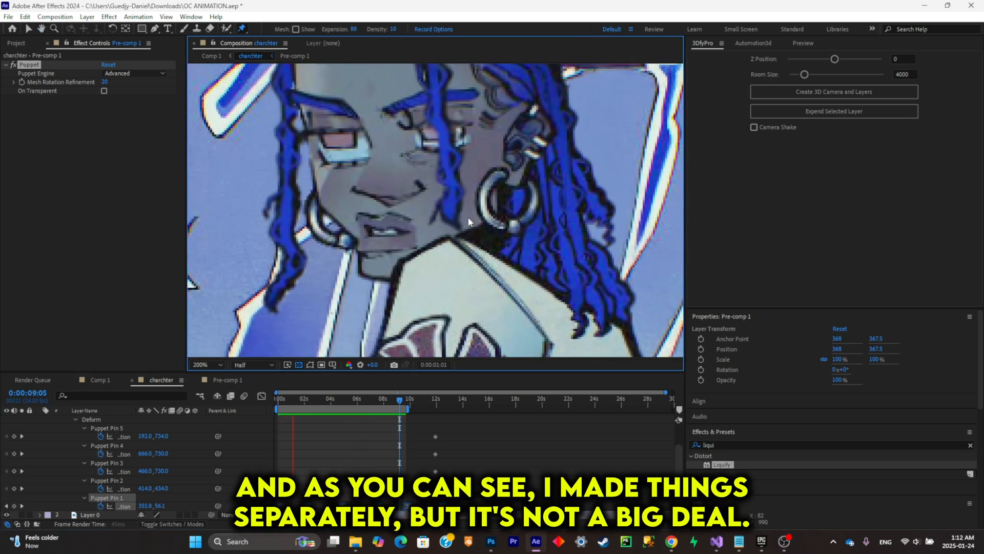
pyautogui.scroll(-2, 453, 225)
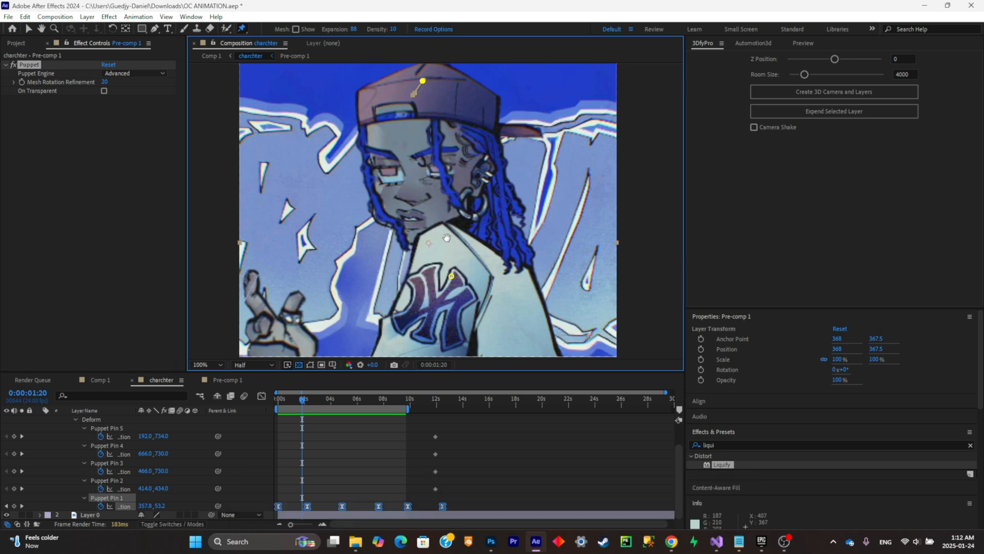
pyautogui.scroll(-1, 471, 221)
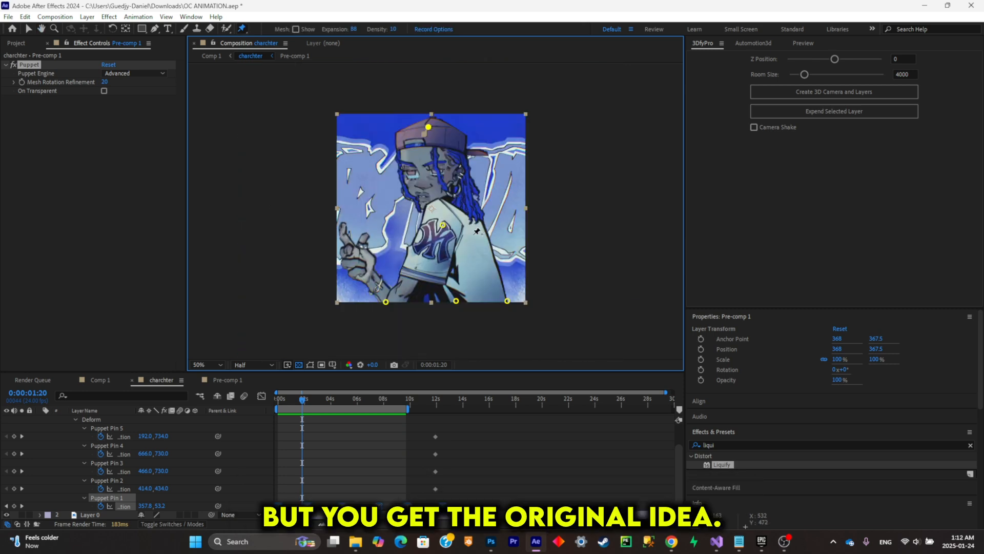
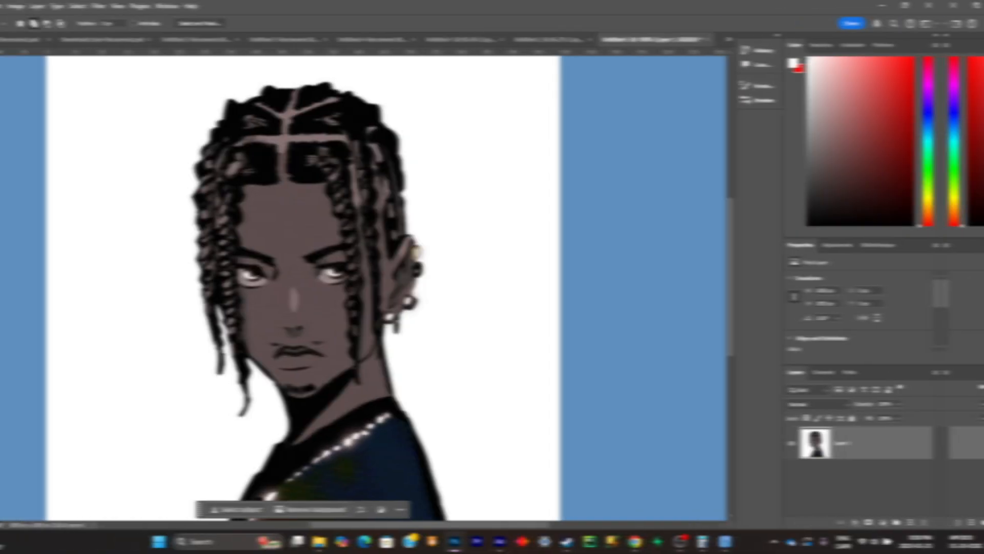
# - Select the long front braid beside the ear-side eye on Layer 1 with the Quick Selection tool, from hairline to tip
pyautogui.scroll(5, 389, 217)
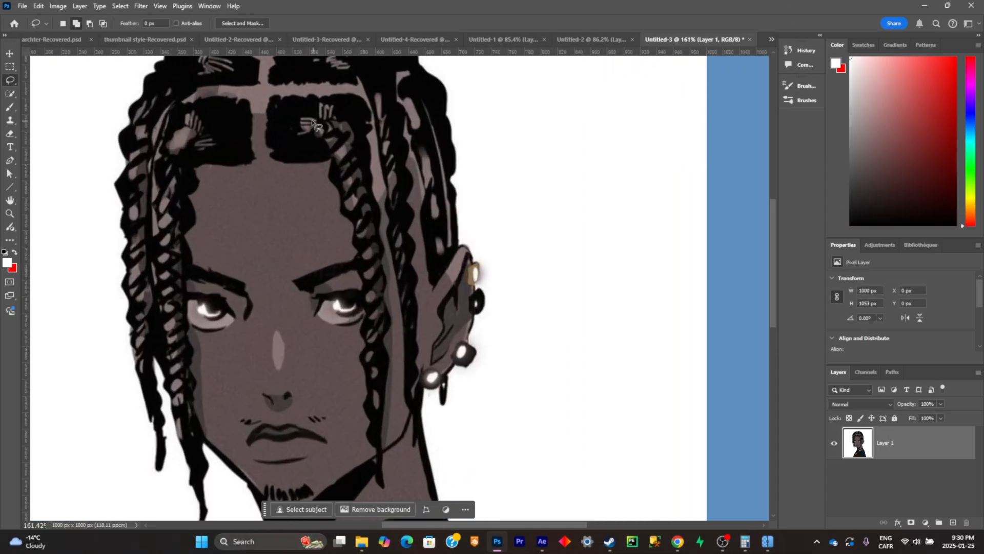
pyautogui.moveTo(317, 127); pyautogui.dragTo(312, 129)
pyautogui.hotkey('ctrl', 'd')
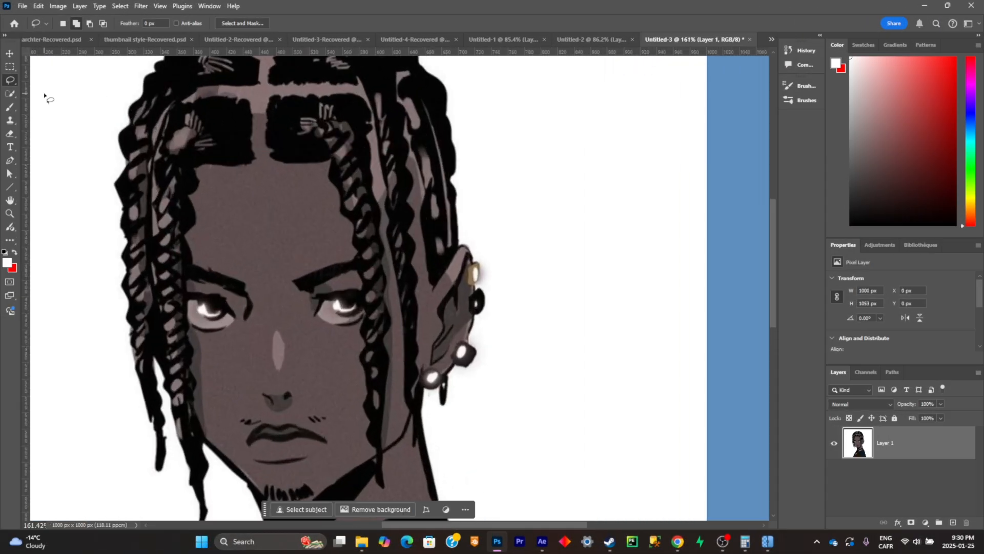
pyautogui.click(9, 94)
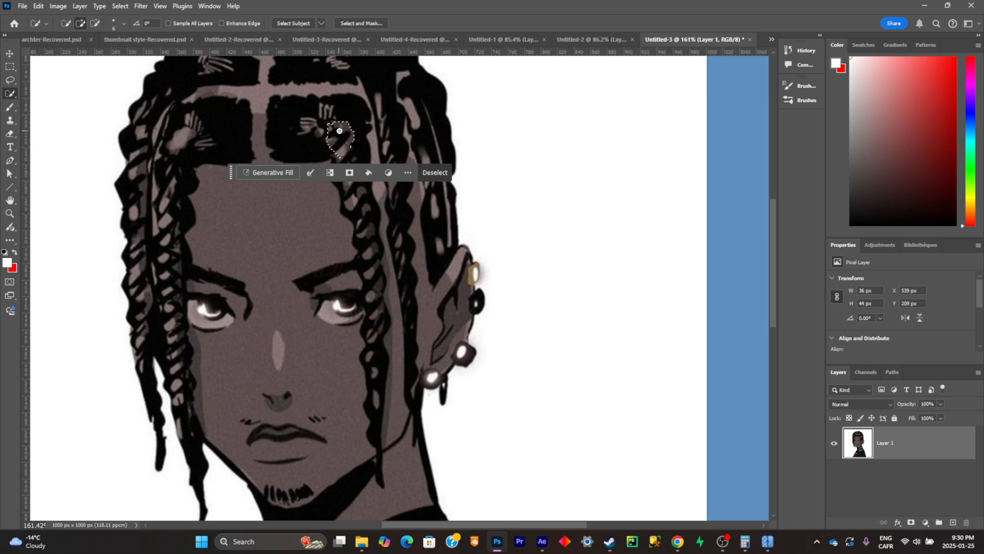
pyautogui.moveTo(843, 293); pyautogui.dragTo(873, 354)
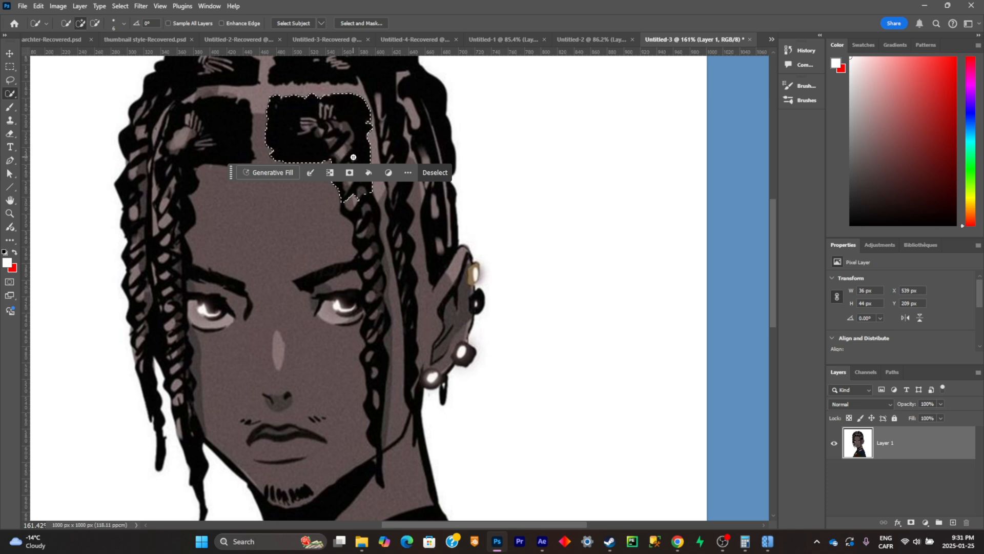
pyautogui.moveTo(353, 157); pyautogui.dragTo(366, 227)
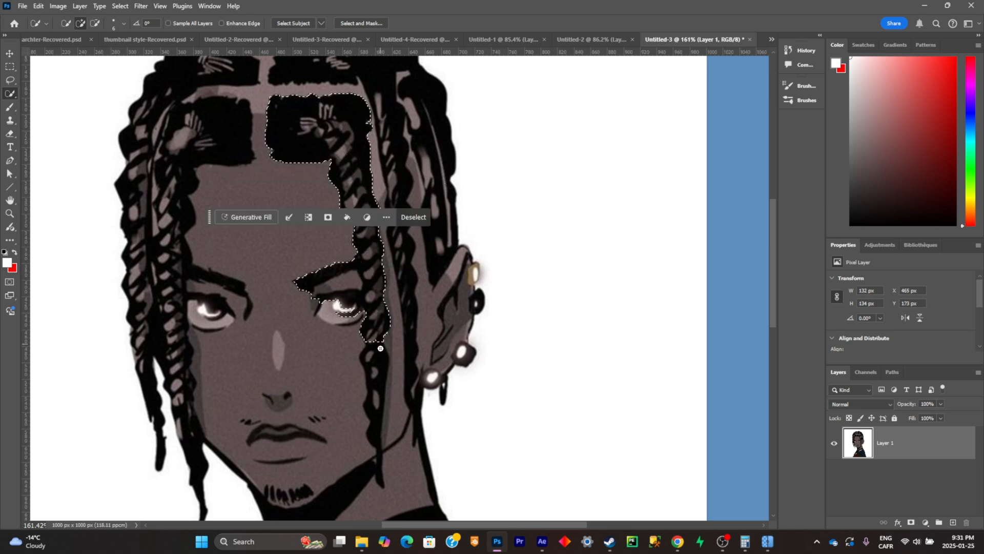
pyautogui.moveTo(380, 348); pyautogui.dragTo(380, 463)
pyautogui.hotkey('ctrl', 'z')
pyautogui.click(373, 246)
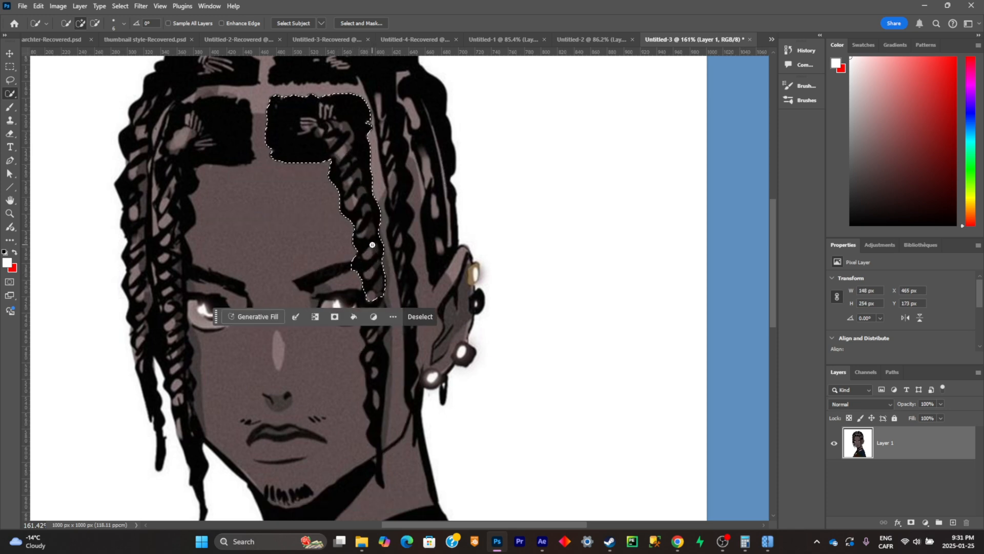
pyautogui.moveTo(372, 245); pyautogui.dragTo(378, 416)
pyautogui.scroll(-1, 378, 418)
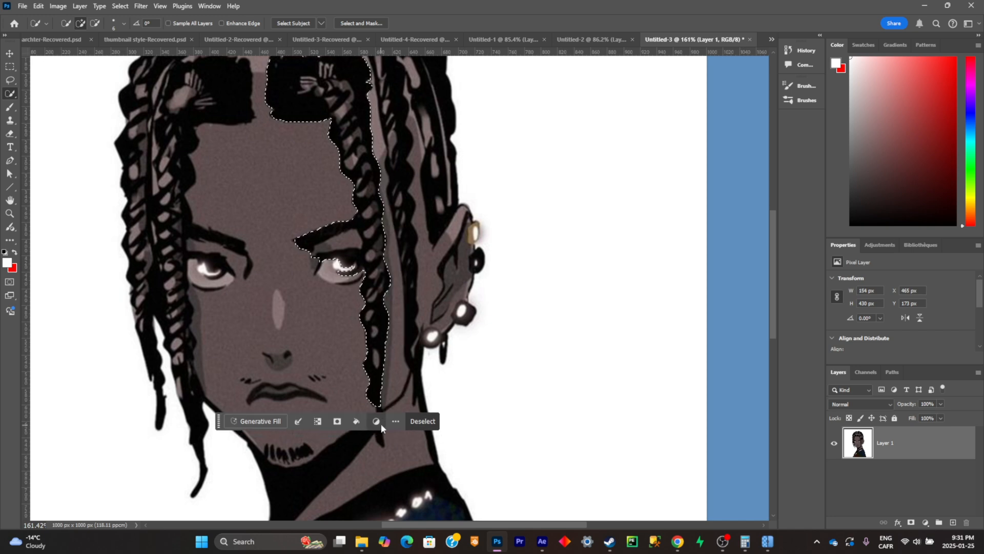
# - Refine the braid selection by subtracting the surrounding hair block and eye area and adding the braid's thin tip with the Lasso tool
pyautogui.scroll(-1, 381, 427)
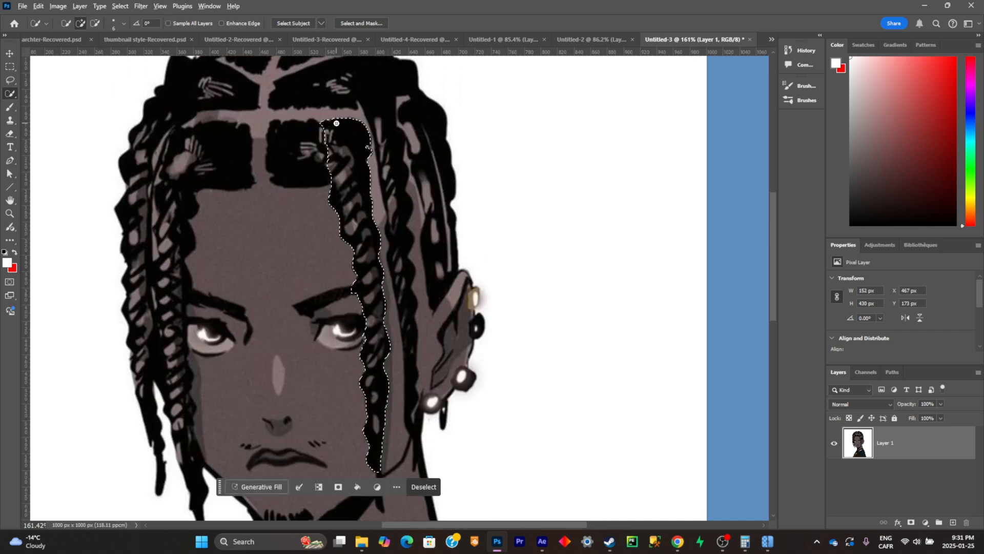
pyautogui.moveTo(337, 123); pyautogui.dragTo(352, 125)
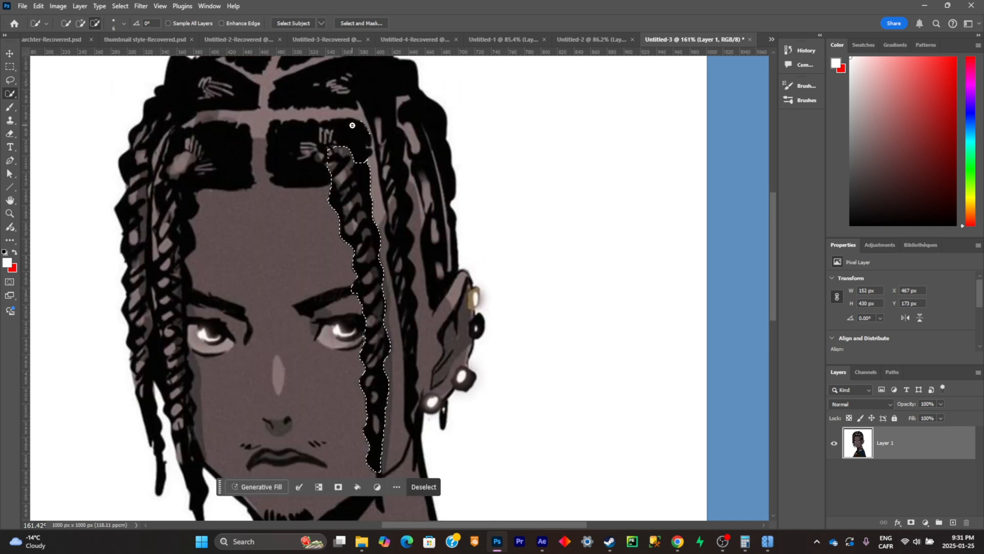
pyautogui.click(9, 80)
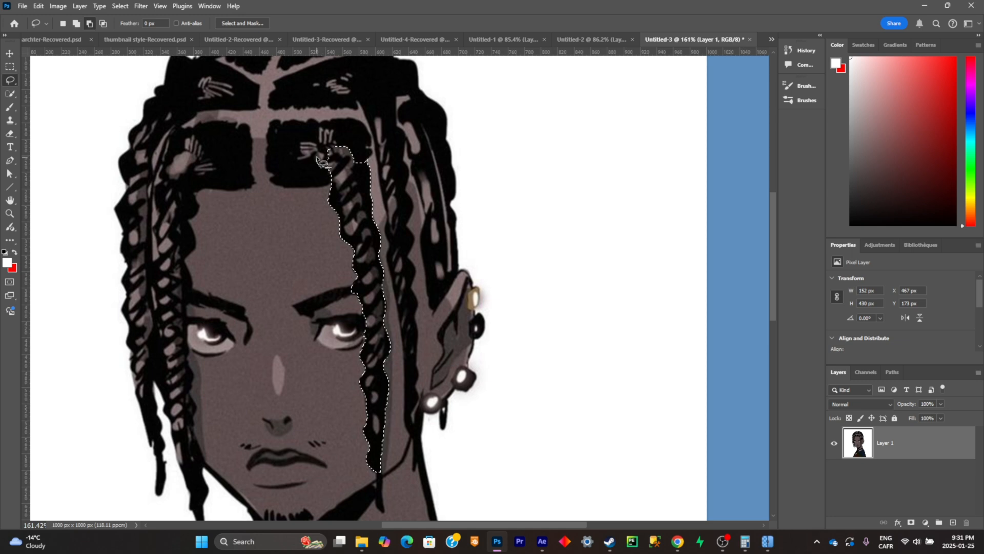
pyautogui.scroll(-3, 322, 162)
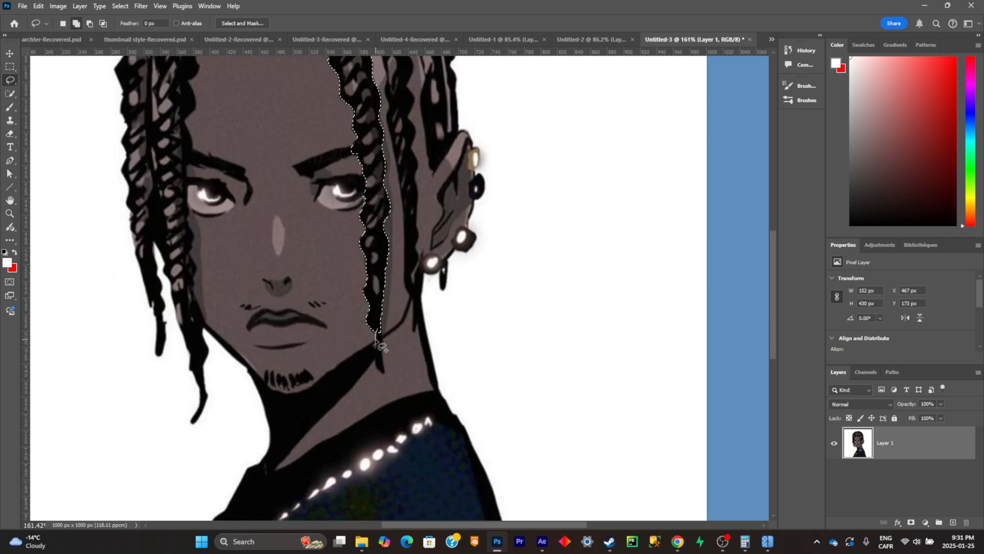
pyautogui.moveTo(375, 339); pyautogui.dragTo(384, 372)
pyautogui.scroll(-5, 387, 370)
pyautogui.scroll(3, 396, 183)
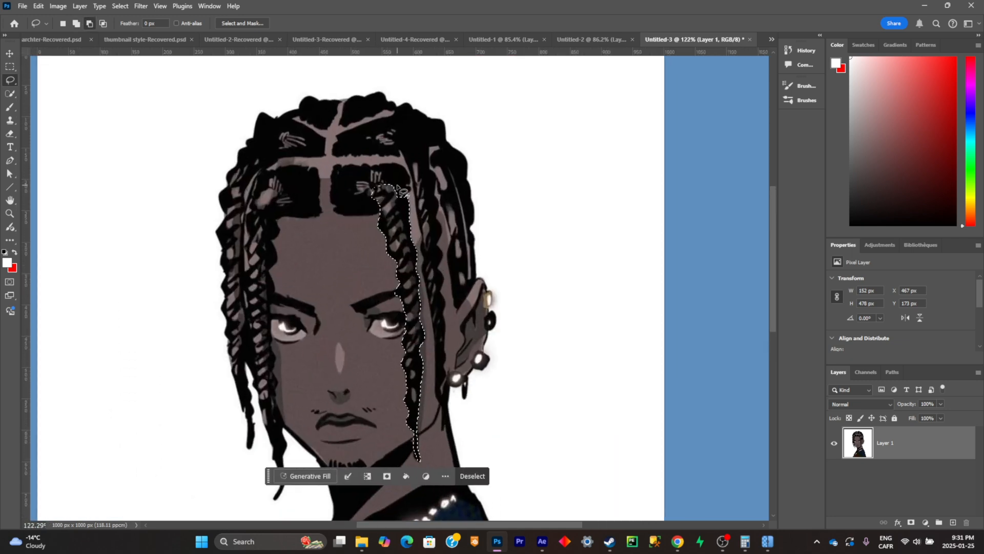
pyautogui.scroll(2, 399, 188)
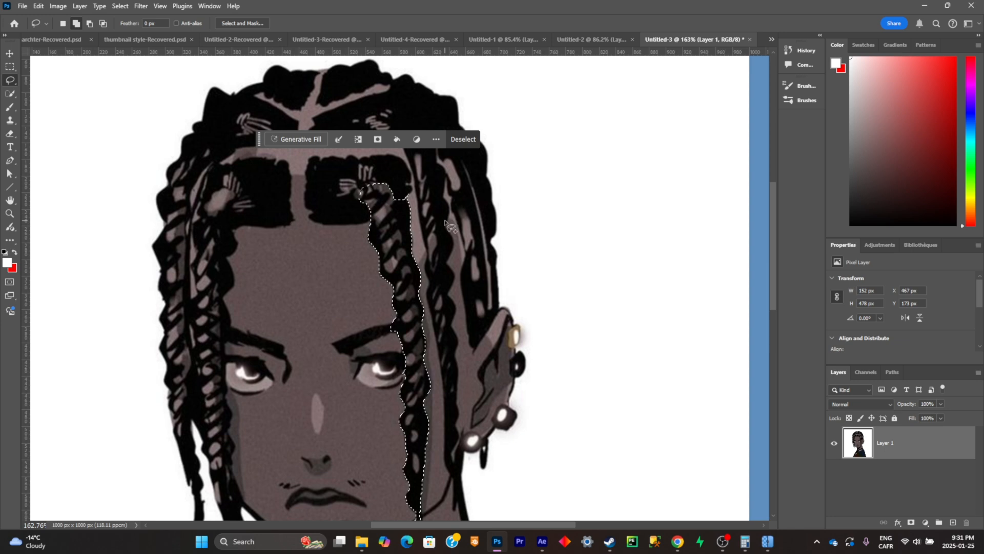
# - Copy the selected braid to a new layer, inspect it in isolation, and hide it with Layer 1 active
pyautogui.hotkey('ctrl', 'j')
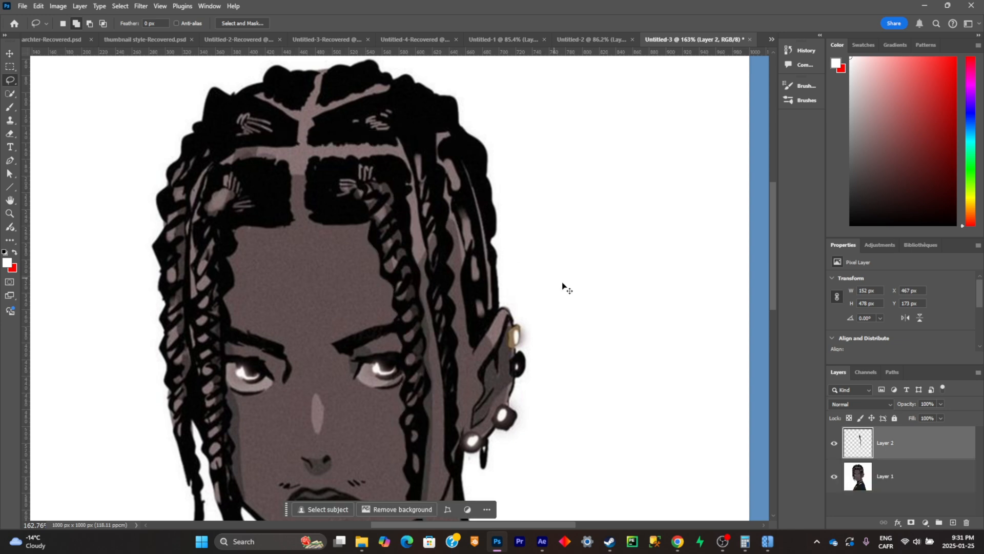
pyautogui.click(834, 478)
pyautogui.scroll(-2, 496, 278)
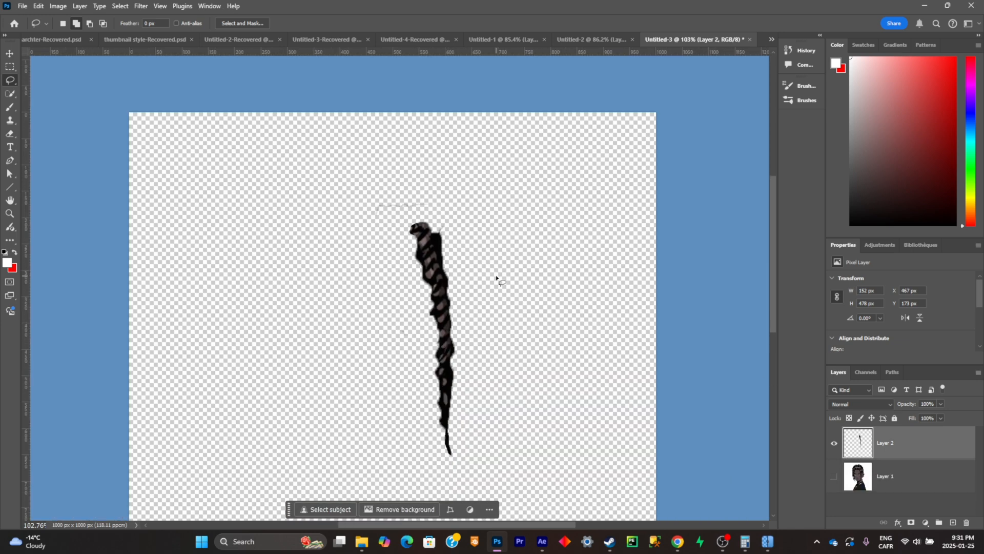
pyautogui.click(834, 477)
pyautogui.click(918, 480)
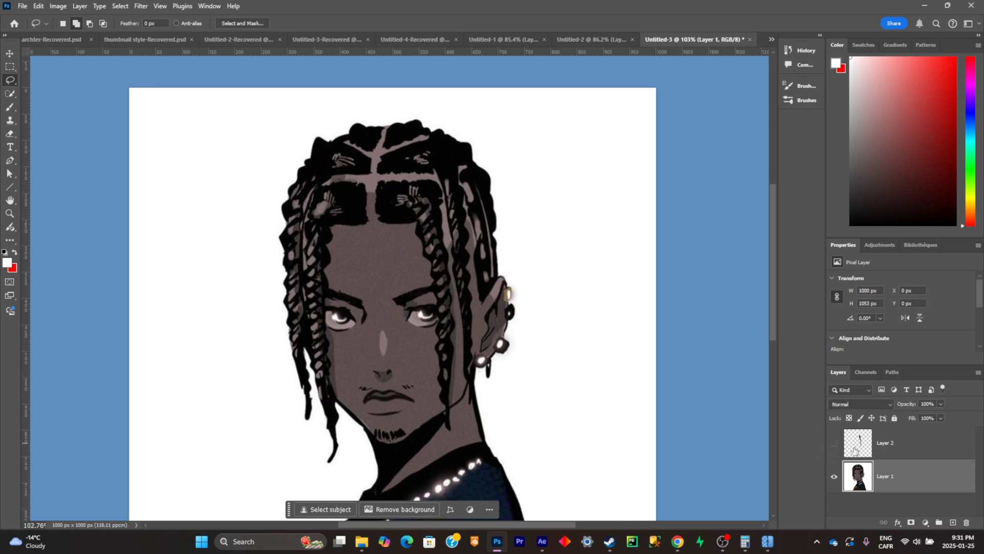
# - Outline the front braid on Layer 1 with the Lasso tool and replace it using Generative Fill with an empty prompt
pyautogui.scroll(3, 391, 157)
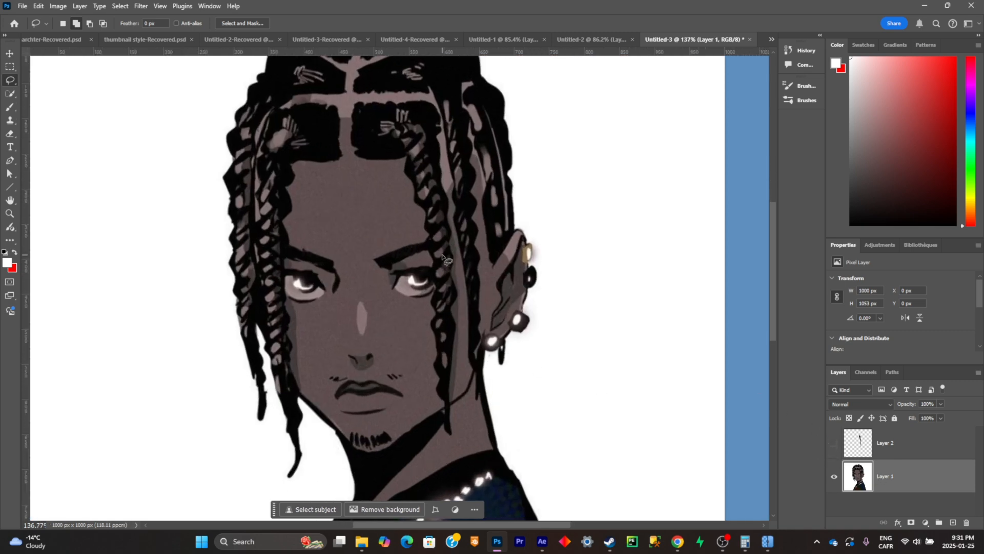
pyautogui.moveTo(389, 152)
pyautogui.mouseDown()
pyautogui.moveTo(434, 128)
pyautogui.moveTo(443, 141)
pyautogui.mouseUp()
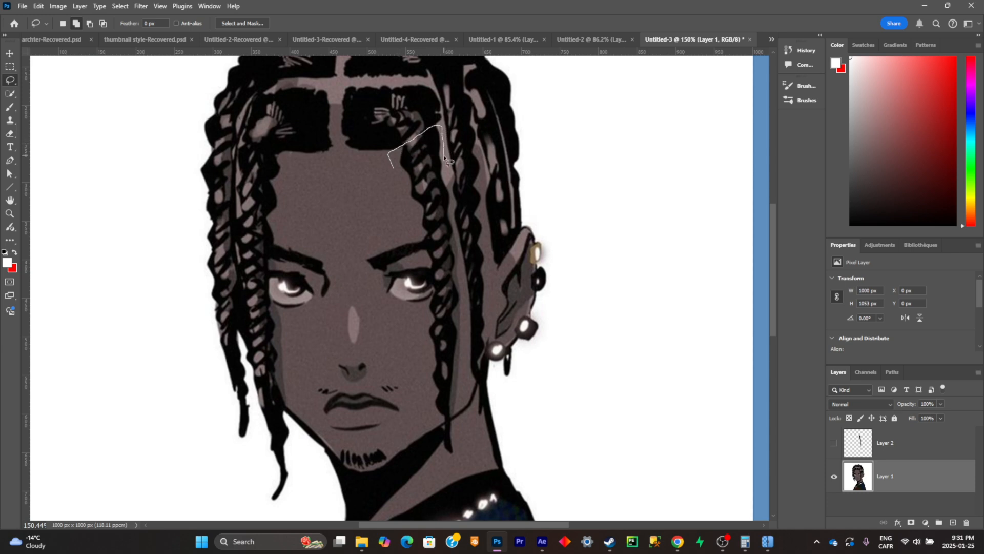
pyautogui.moveTo(446, 176)
pyautogui.mouseDown()
pyautogui.moveTo(467, 336)
pyautogui.moveTo(462, 425)
pyautogui.moveTo(446, 462)
pyautogui.moveTo(422, 245)
pyautogui.moveTo(395, 169)
pyautogui.mouseUp()
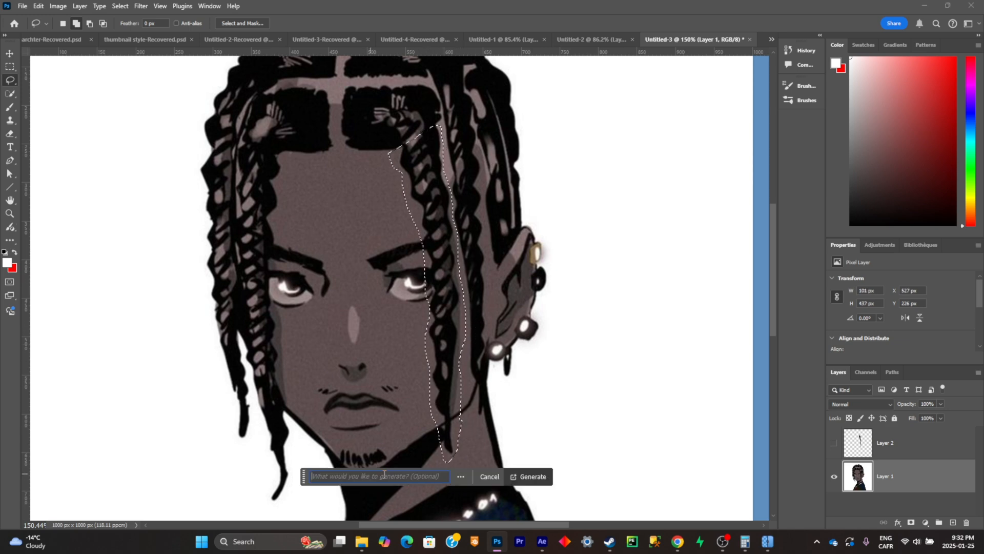
pyautogui.click(520, 477)
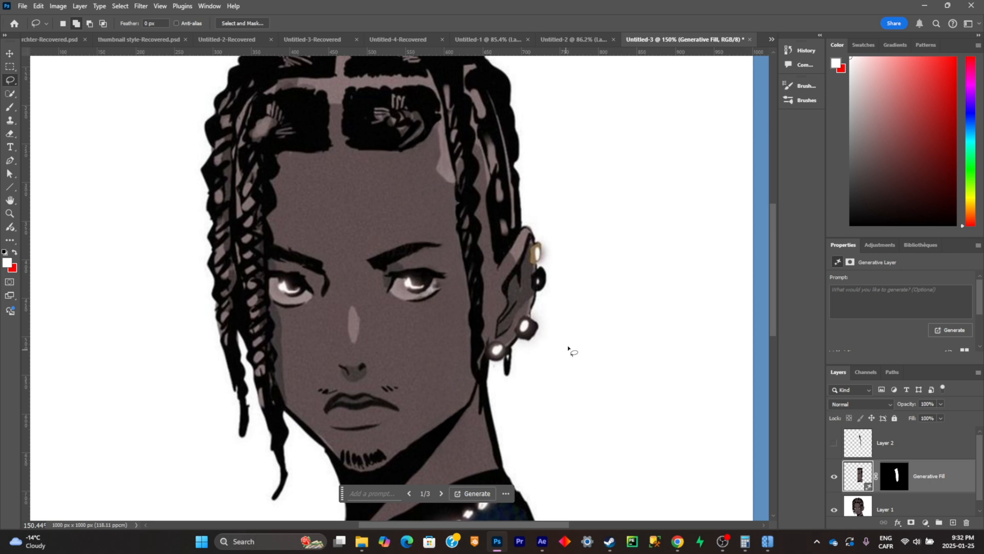
# - Merge the Generative Fill layer into Layer 1 and toggle Layer 2 to compare the face with and without the braid
pyautogui.scroll(-1, 937, 466)
pyautogui.hotkey('ctrl', 'e')
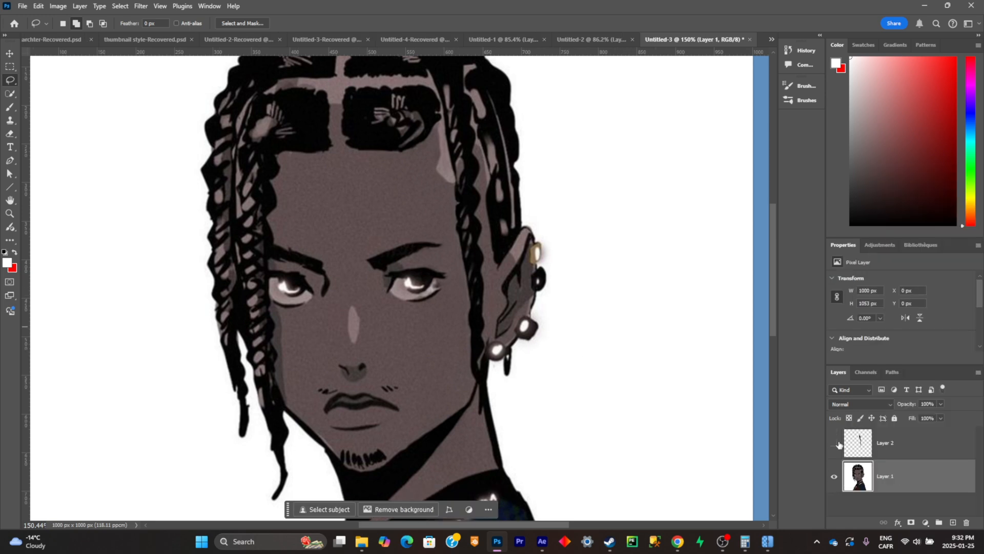
pyautogui.click(836, 443)
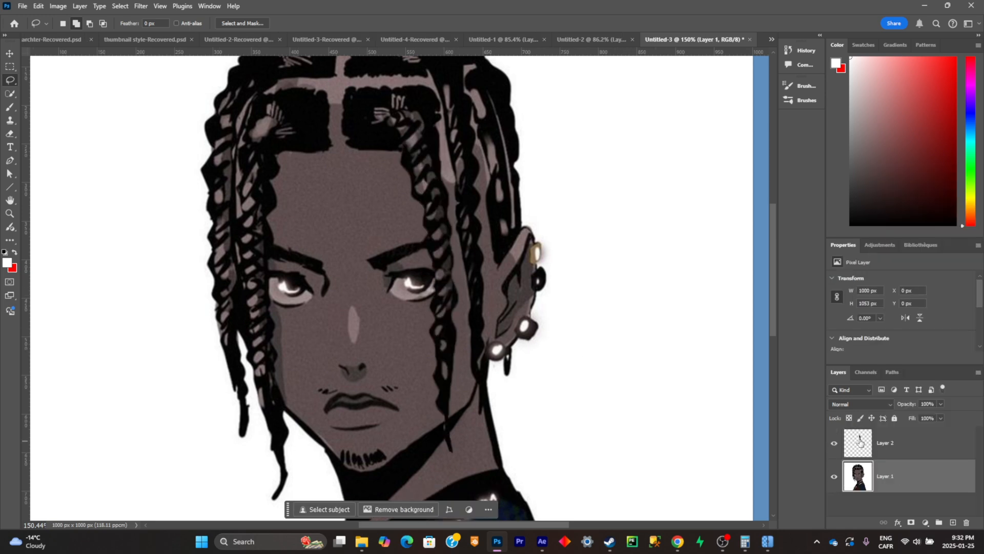
pyautogui.click(833, 443)
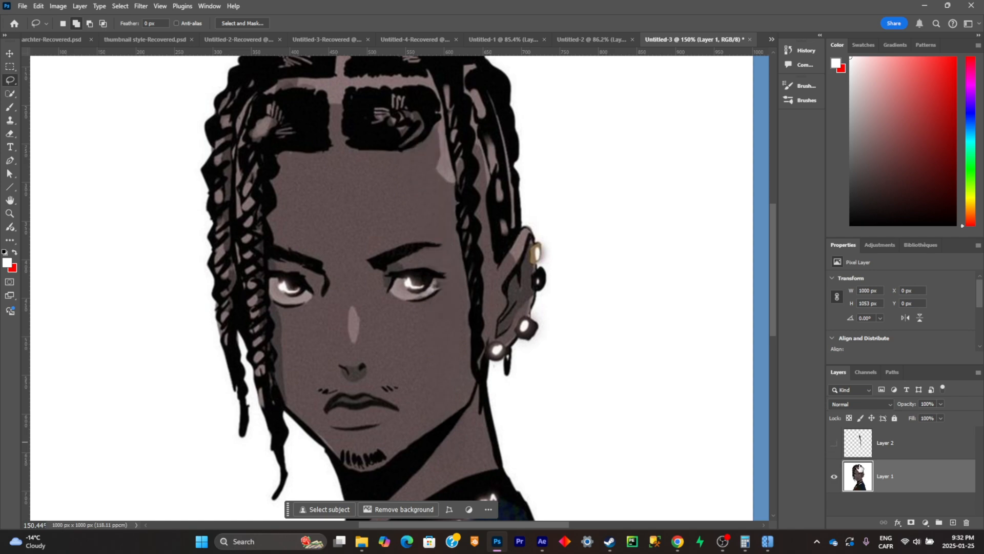
# - Select the second braid, nearest the ear, with the Quick Selection tool, copy it to a new layer and hide that layer
pyautogui.keyDown('alt'); pyautogui.scroll(-5, 499, 237); pyautogui.keyUp('alt')
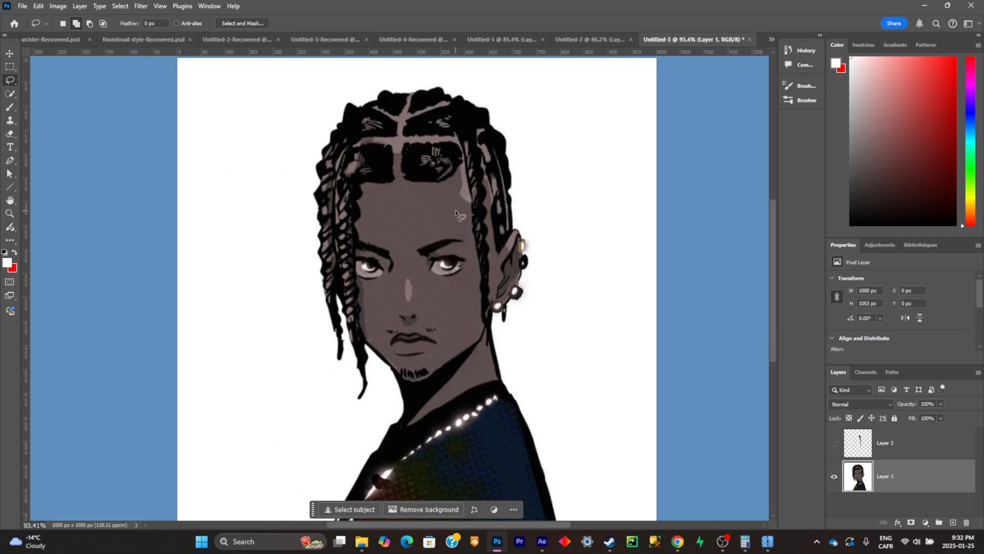
pyautogui.press('w')
pyautogui.moveTo(476, 153)
pyautogui.mouseDown()
pyautogui.moveTo(483, 128)
pyautogui.moveTo(512, 123)
pyautogui.mouseUp()
pyautogui.keyDown('alt'); pyautogui.scroll(5, 434, 218); pyautogui.keyUp('alt')
pyautogui.hotkey('ctrl', 'j')
pyautogui.click(834, 466)
# - Remove the lassoed ear-side braid from Layer 1 with Generative Fill and merge the generated layer into Layer 1
pyautogui.click(463, 384)
pyautogui.click(641, 385)
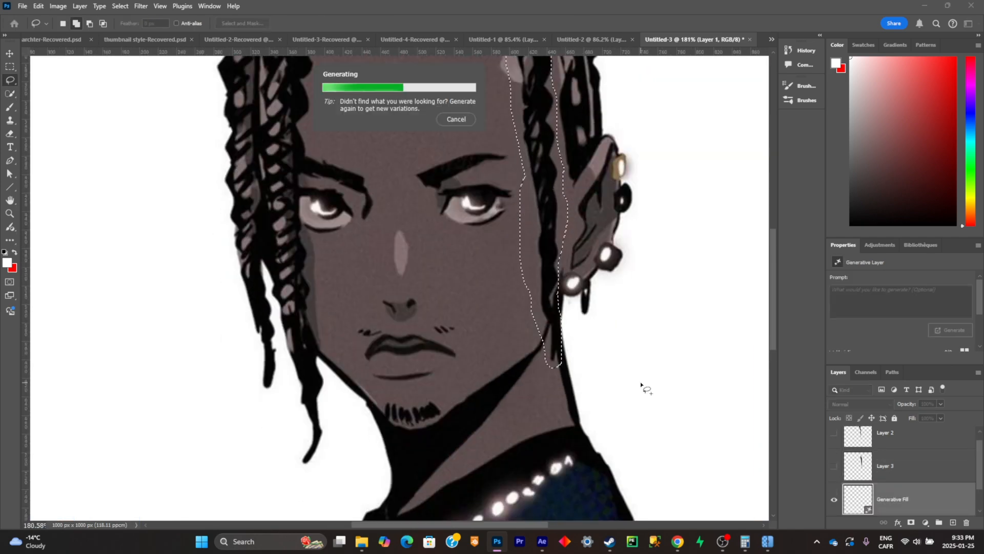
pyautogui.keyDown('alt'); pyautogui.scroll(-5, 435, 256); pyautogui.keyUp('alt')
pyautogui.rightClick(905, 465)
pyautogui.click(927, 255)
# - Select the inner braid on the side of the face opposite the ear and copy it to a new layer
pyautogui.press('w')
pyautogui.keyDown('alt'); pyautogui.scroll(3, 356, 220); pyautogui.keyUp('alt')
pyautogui.press('l')
pyautogui.press('w')
pyautogui.keyDown('alt'); pyautogui.scroll(3, 335, 284); pyautogui.keyUp('alt')
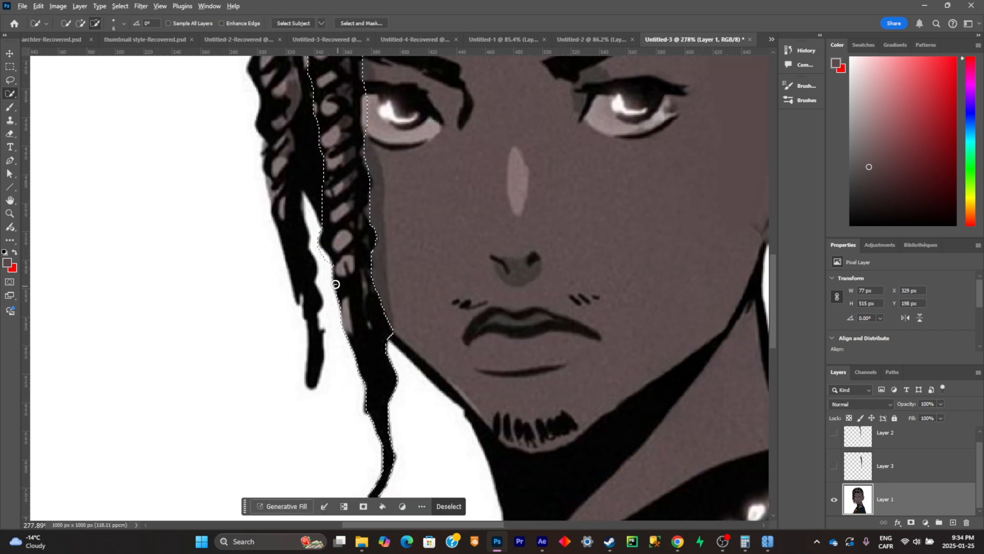
pyautogui.hotkey('ctrl', 'j')
# - Select the outermost braid on the side opposite the ear and copy it to a new layer
pyautogui.scroll(-5, 336, 284)
pyautogui.press('l')
pyautogui.press('w')
pyautogui.scroll(1, 338, 205)
pyautogui.moveTo(310, 118); pyautogui.dragTo(329, 413)
pyautogui.press('l')
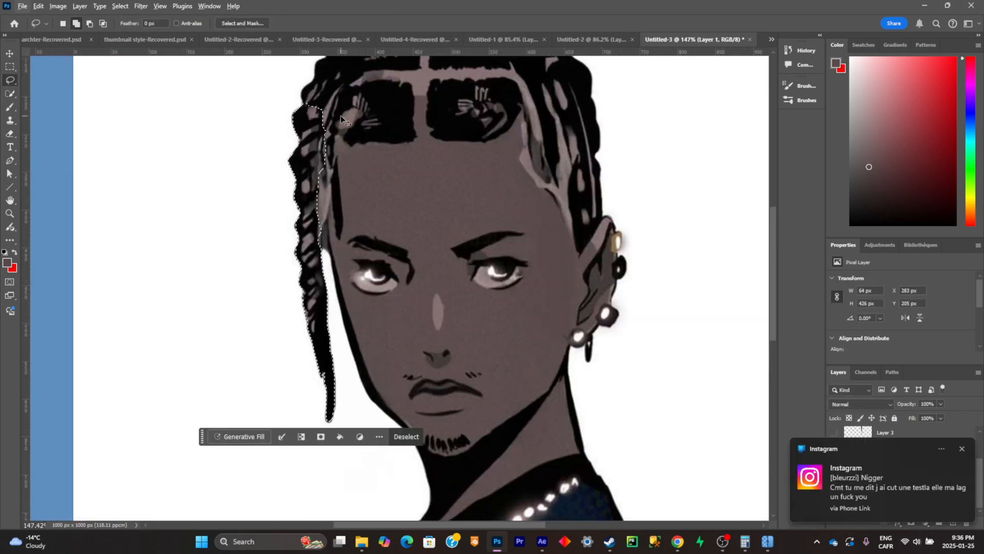
pyautogui.hotkey('ctrl', 'j')
# - Remove the outermost braid from Layer 1 with Generative Fill and merge the generated layer into Layer 1
pyautogui.moveTo(268, 374)
pyautogui.mouseDown()
pyautogui.moveTo(340, 356)
pyautogui.moveTo(272, 369)
pyautogui.mouseUp()
pyautogui.click(405, 507)
pyautogui.scroll(-5, 405, 287)
pyautogui.rightClick(940, 461)
pyautogui.click(907, 253)
# - Save the layered document as hair.psd with Maximize Compatibility enabled
pyautogui.hotkey('ctrl', 's')
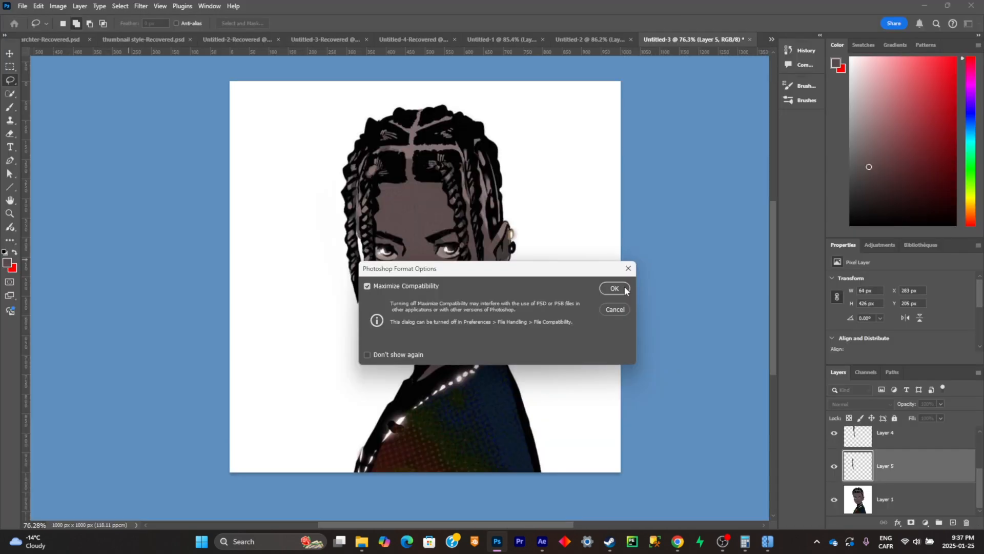
pyautogui.click(614, 288)
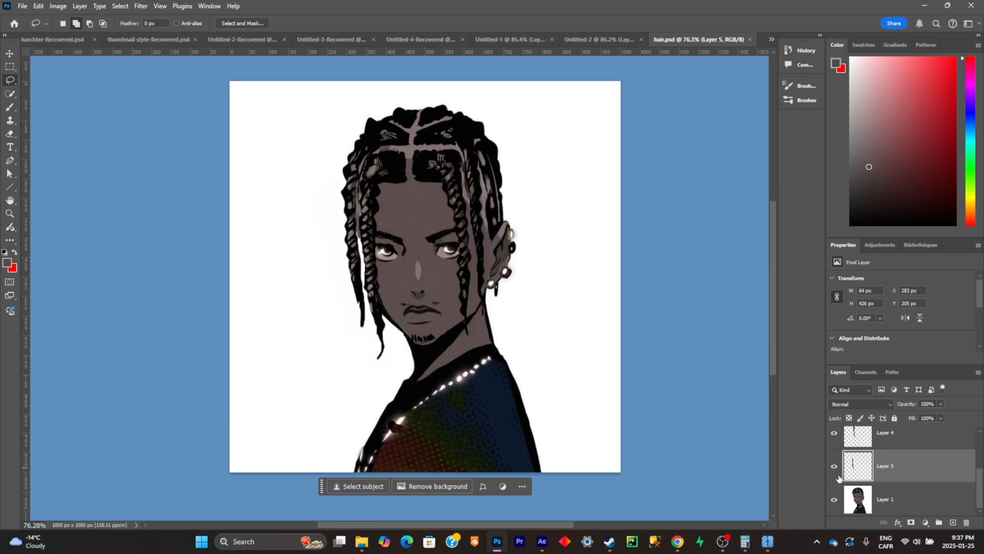
# - Toggle the visibility of the braid layers and Layer 1 to check the bare head and the isolated braids
pyautogui.scroll(3, 836, 445)
pyautogui.moveTo(835, 448); pyautogui.dragTo(833, 487)
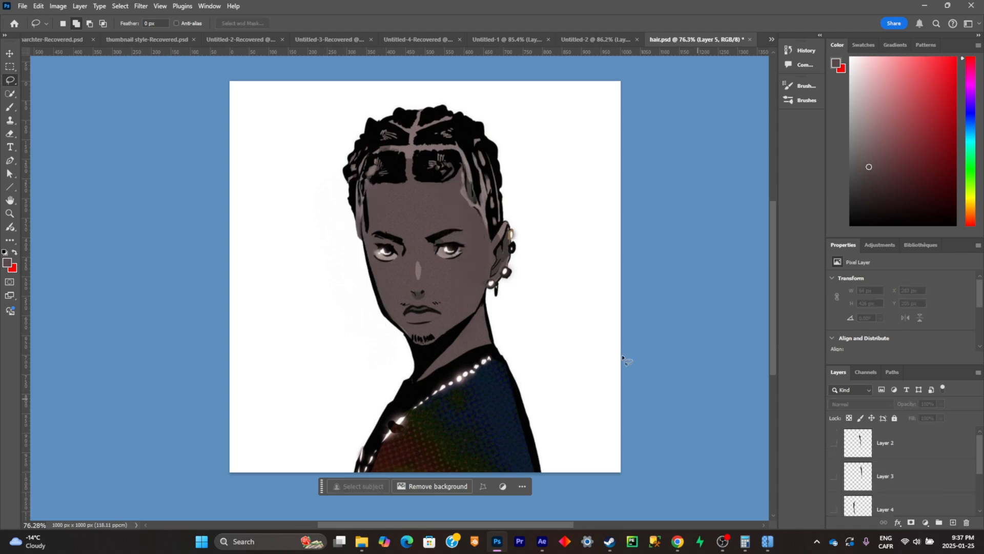
pyautogui.scroll(2, 422, 197)
pyautogui.scroll(1, 493, 204)
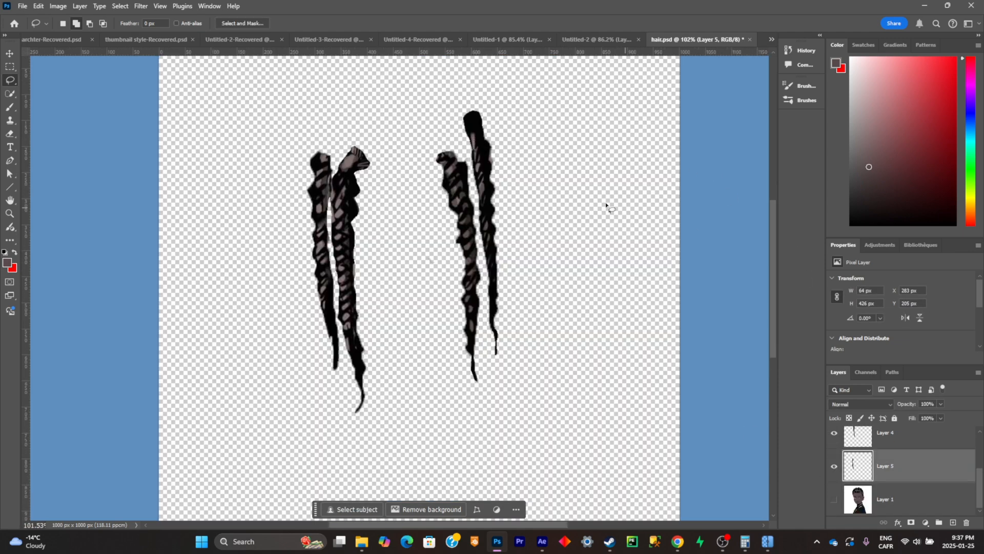
pyautogui.scroll(1, 506, 209)
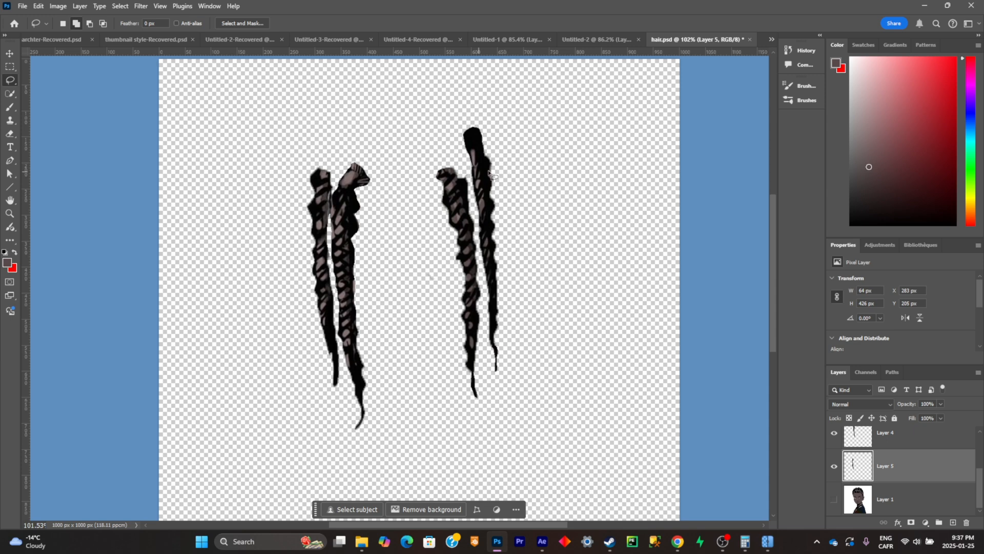
pyautogui.click(835, 499)
pyautogui.scroll(-1, 339, 252)
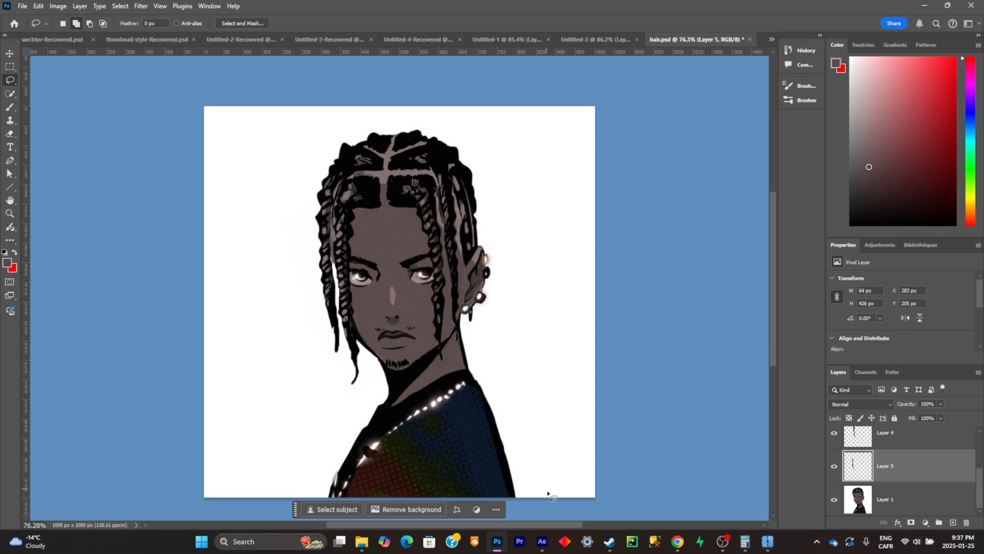
# - Switch to After Effects, start a new project without saving city.aep, and place the imported hair composition in Comp 1
pyautogui.click(542, 541)
pyautogui.click(39, 98)
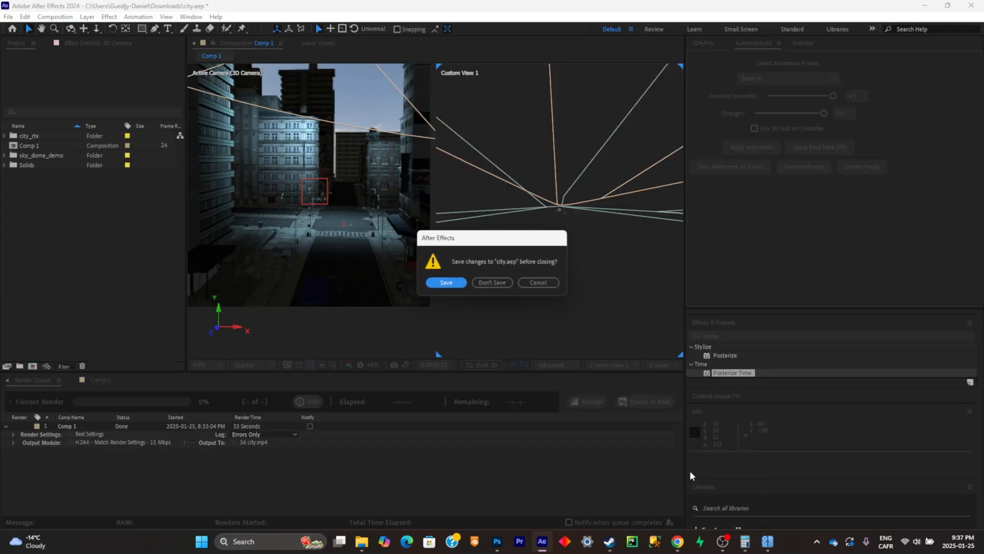
pyautogui.click(490, 282)
pyautogui.click(498, 438)
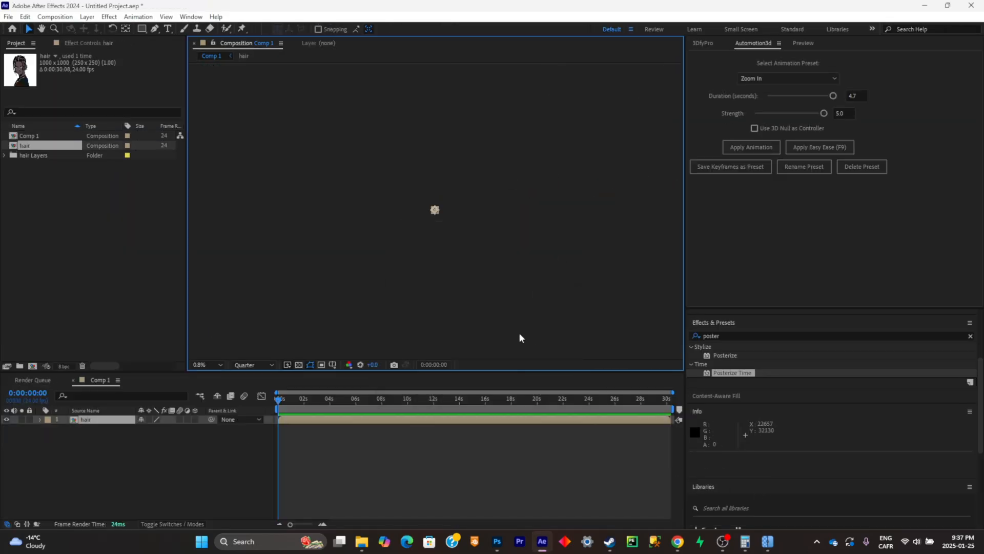
pyautogui.scroll(9, 440, 224)
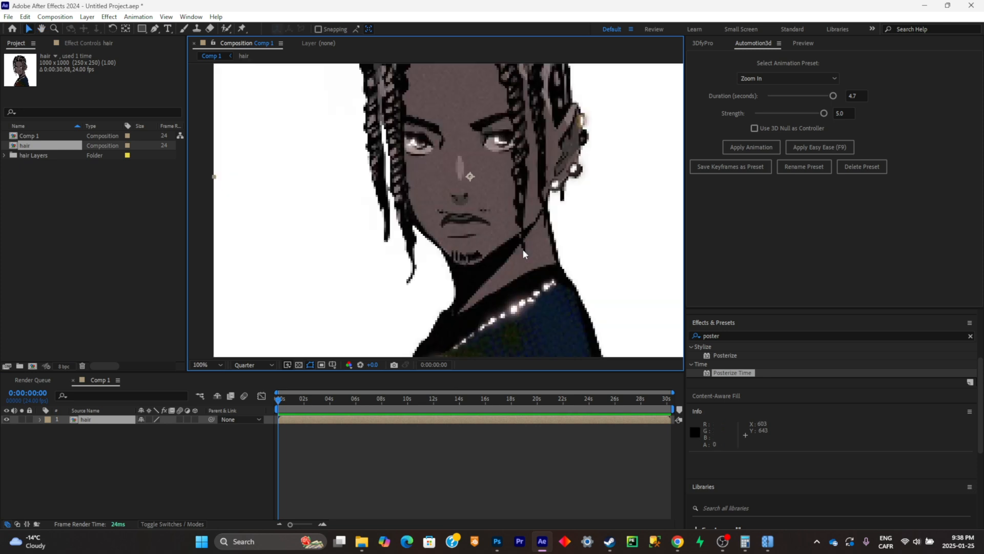
# - Open the nested hair composition, solo Layer 2, and display its braid against the transparency grid
pyautogui.scroll(-4, 523, 249)
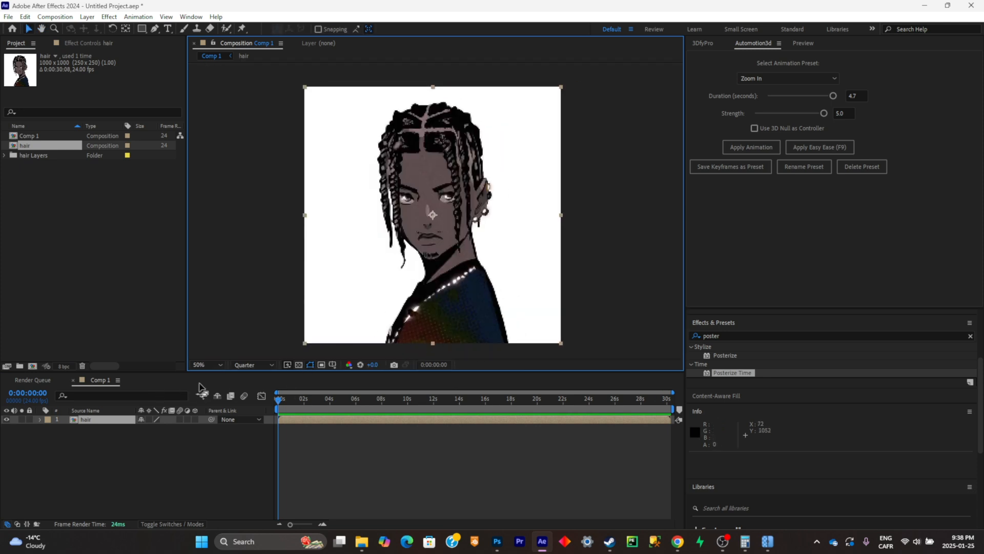
pyautogui.doubleClick(116, 419)
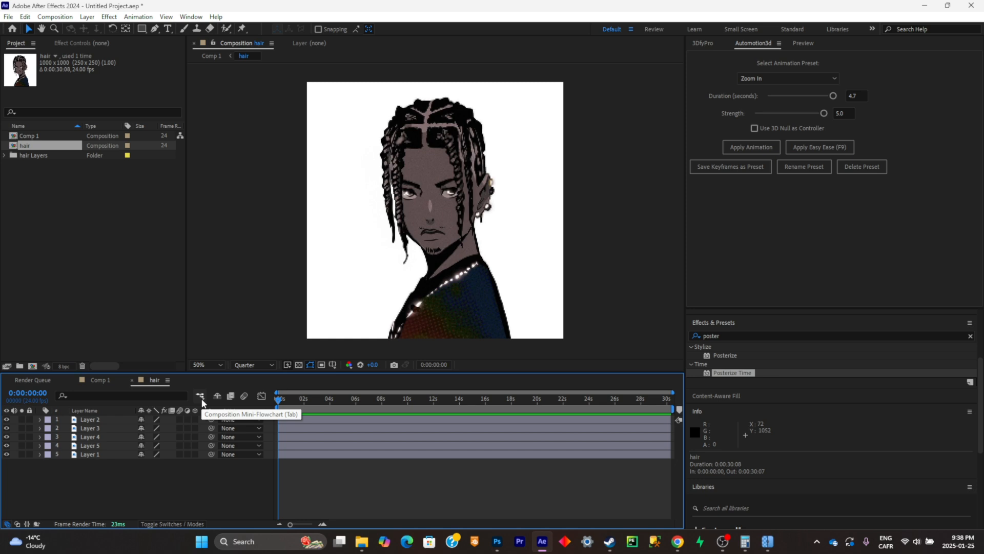
pyautogui.scroll(2, 451, 227)
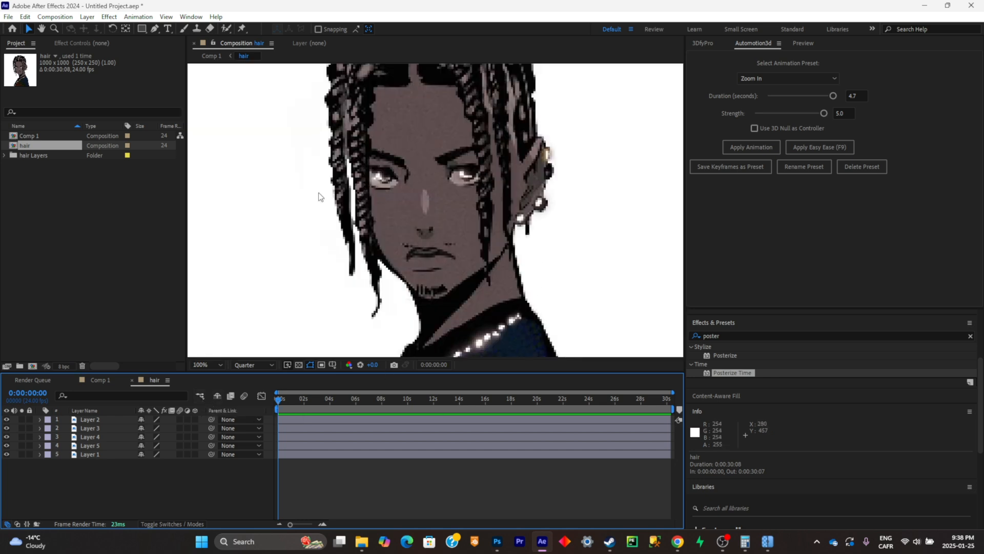
pyautogui.click(21, 419)
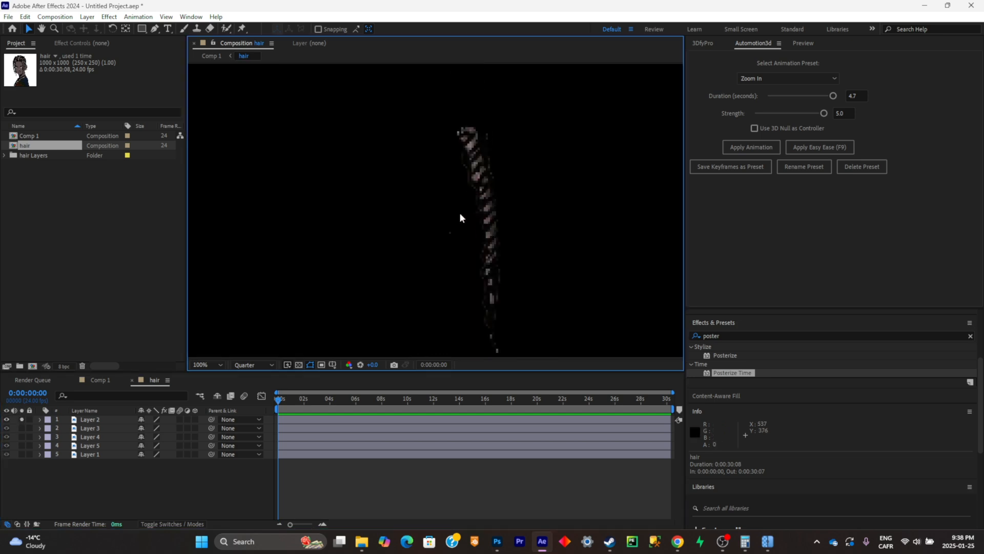
pyautogui.moveTo(464, 251)
pyautogui.mouseDown()
pyautogui.moveTo(438, 223)
pyautogui.moveTo(464, 234)
pyautogui.mouseUp()
pyautogui.click(299, 364)
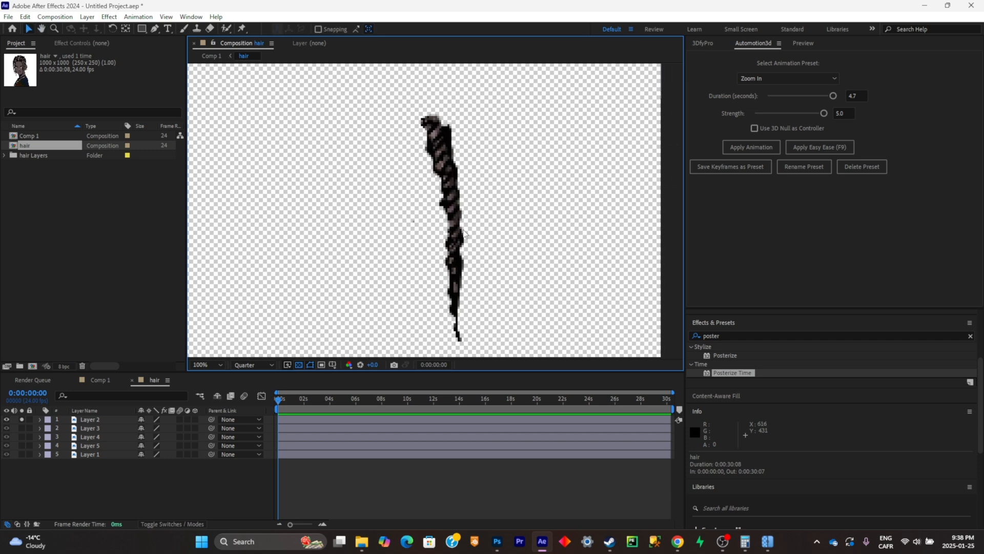
# - Place four puppet pins along the Layer 2 braid, from its root down to near its tip
pyautogui.click(241, 29)
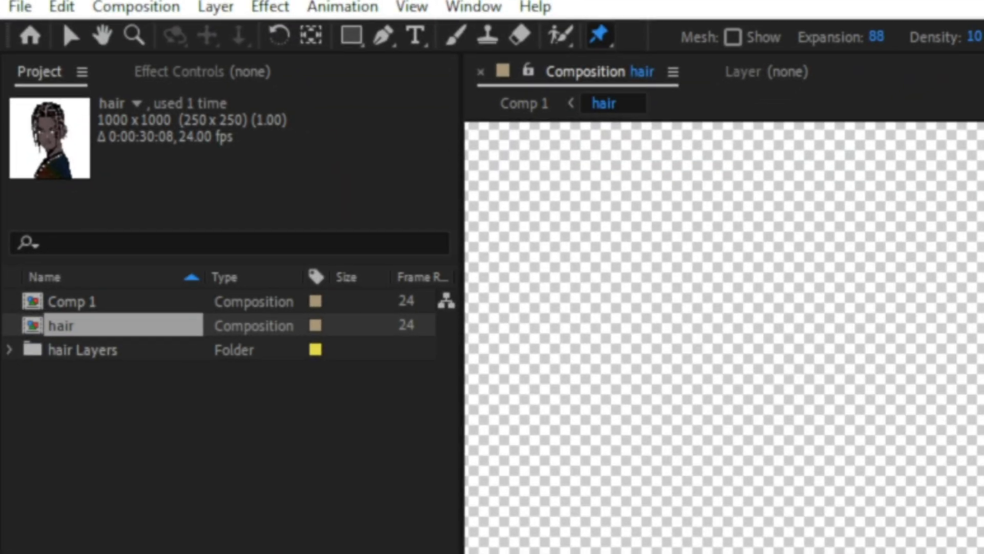
pyautogui.click(430, 128)
pyautogui.click(448, 189)
pyautogui.click(451, 241)
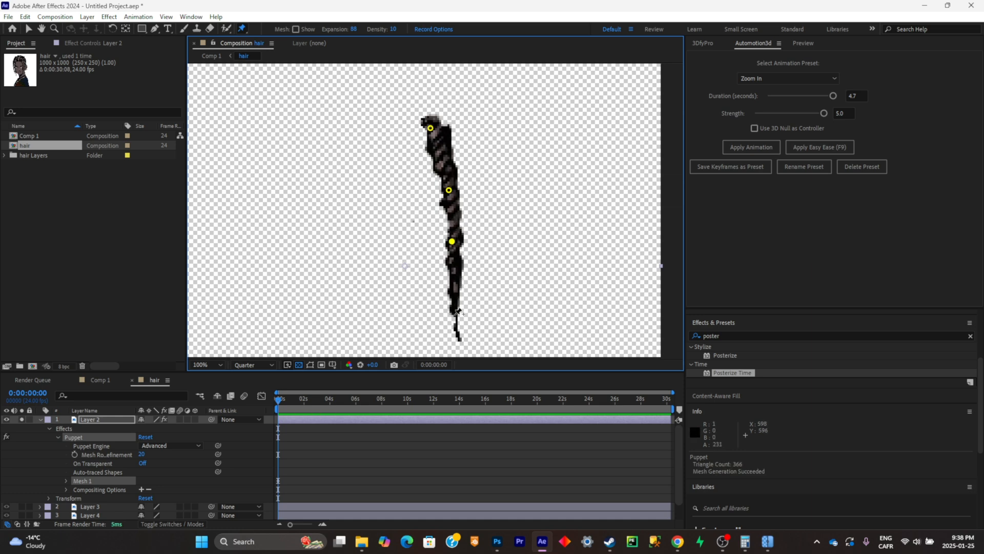
pyautogui.click(455, 314)
# - Run the AFPHairRig_03_51.jsx script on Layer 2 with its bones applied to PuppetPins
pyautogui.click(9, 17)
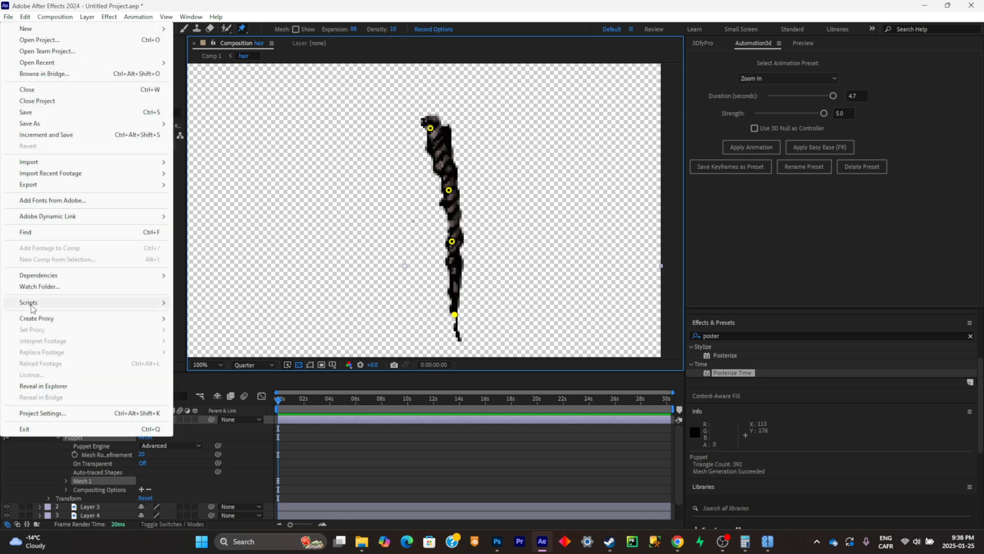
pyautogui.moveTo(129, 302)
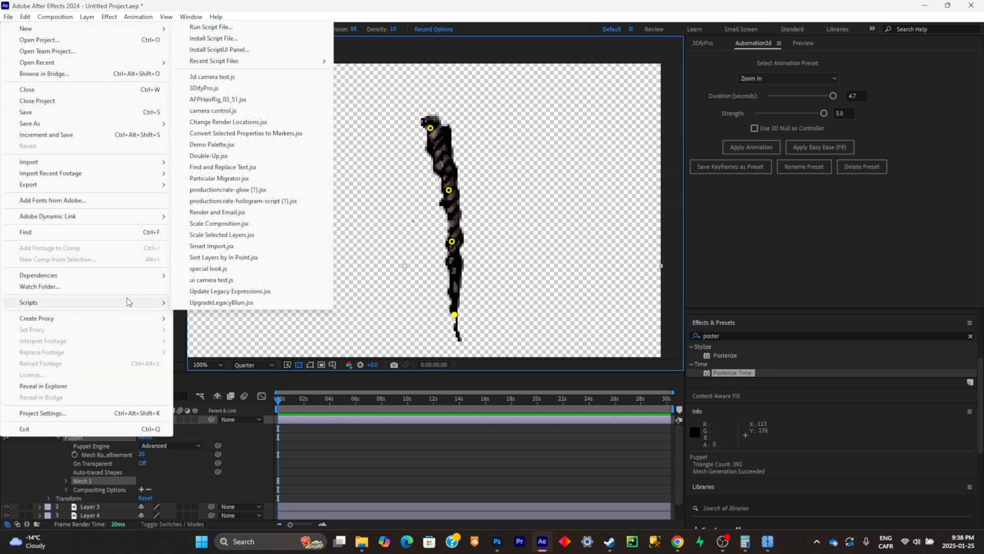
pyautogui.click(231, 101)
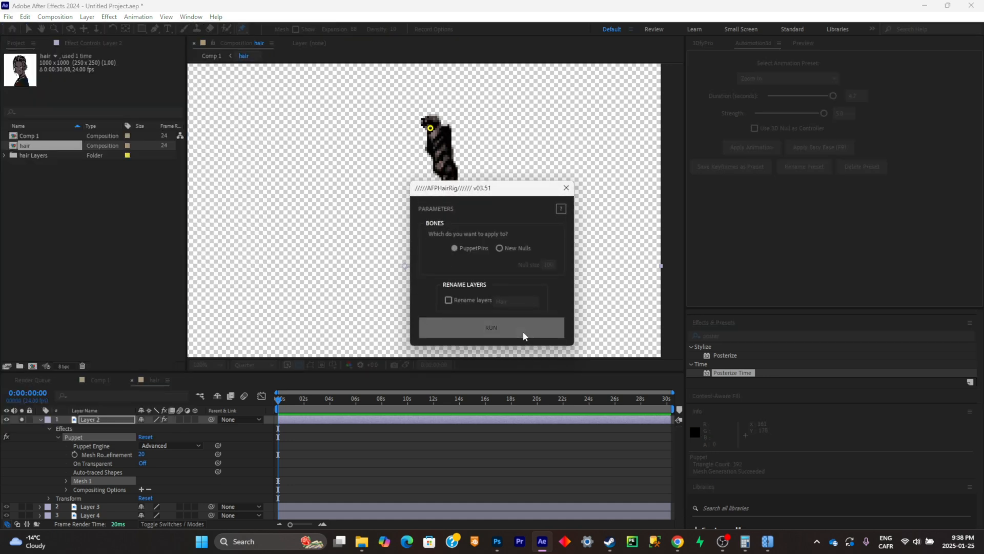
pyautogui.click(523, 331)
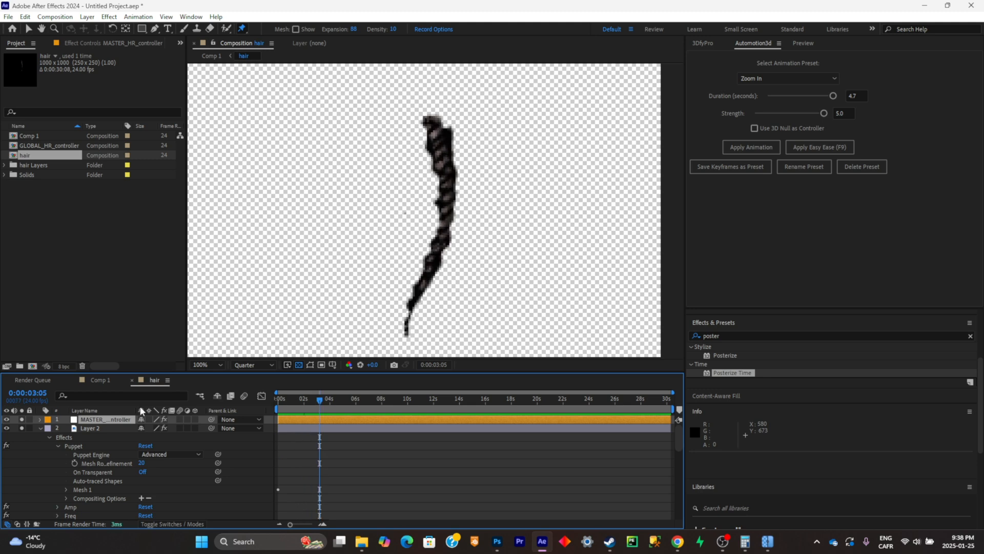
# - Show the rig's effect controls for Layer 2 and turn off the layer's solo
pyautogui.click(91, 427)
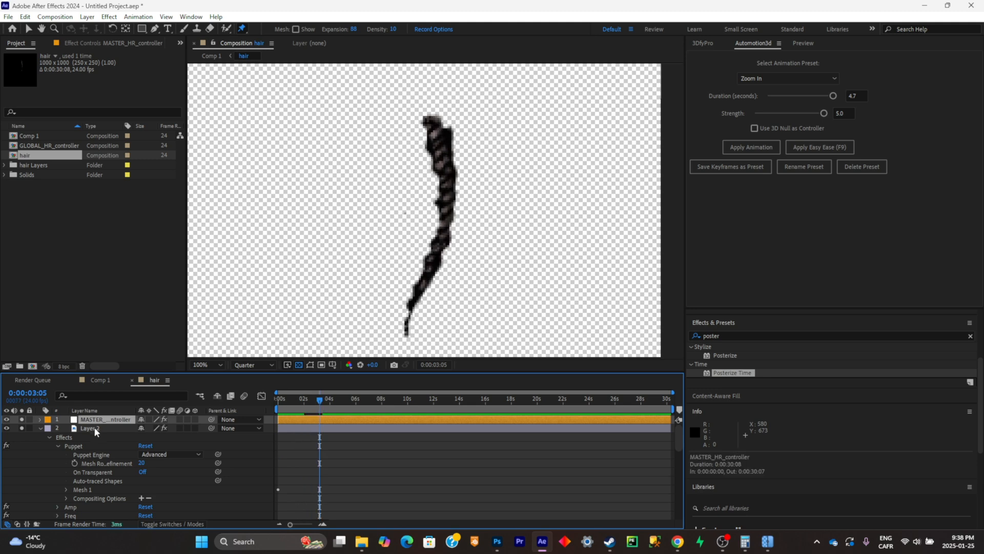
pyautogui.click(80, 44)
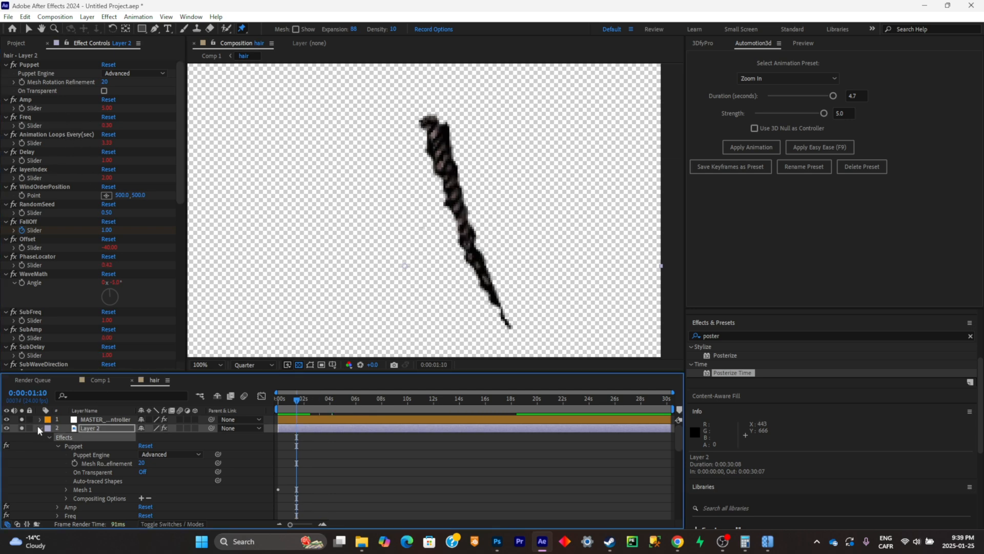
pyautogui.click(22, 428)
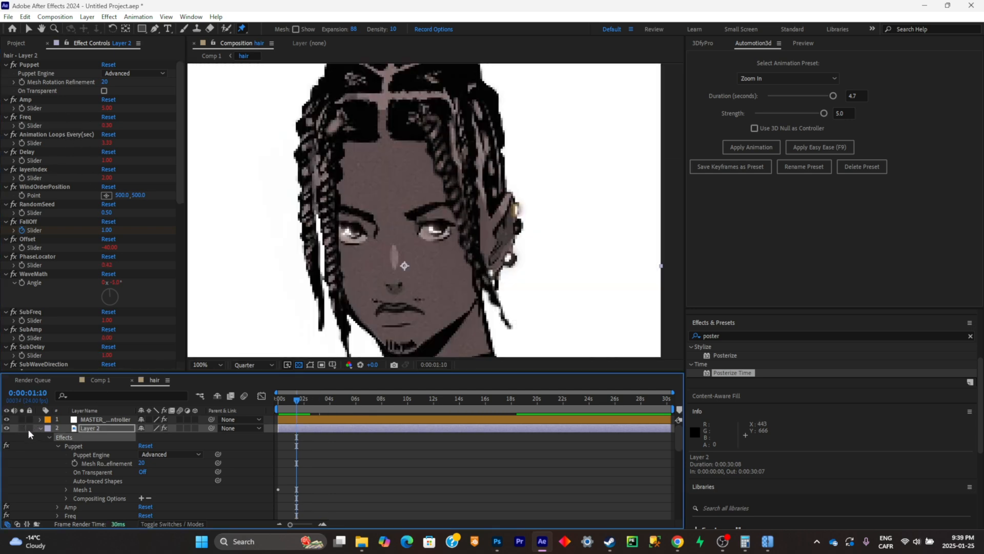
pyautogui.press('u')
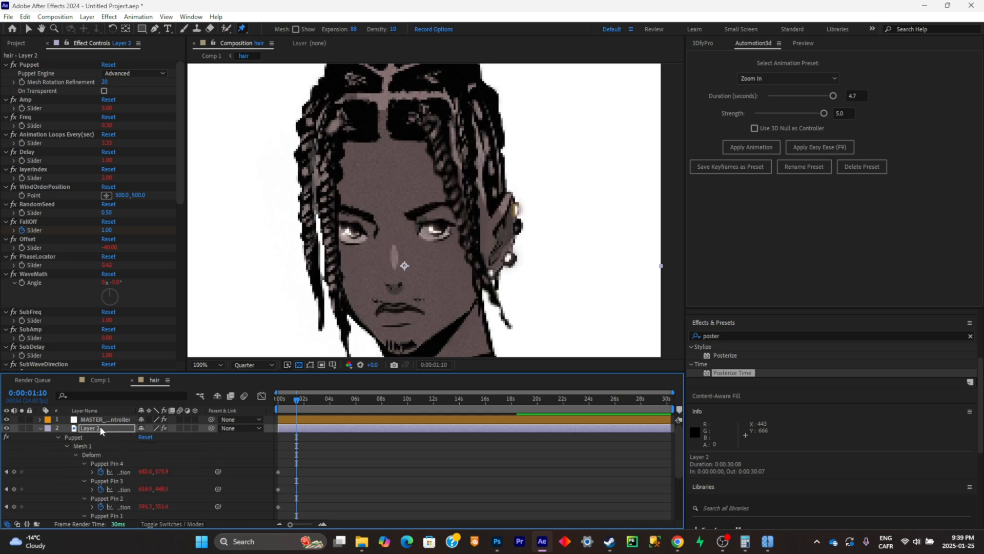
pyautogui.press('u')
# - Solo Layer 3 and place four puppet pins along its braid from root to tip
pyautogui.click(97, 438)
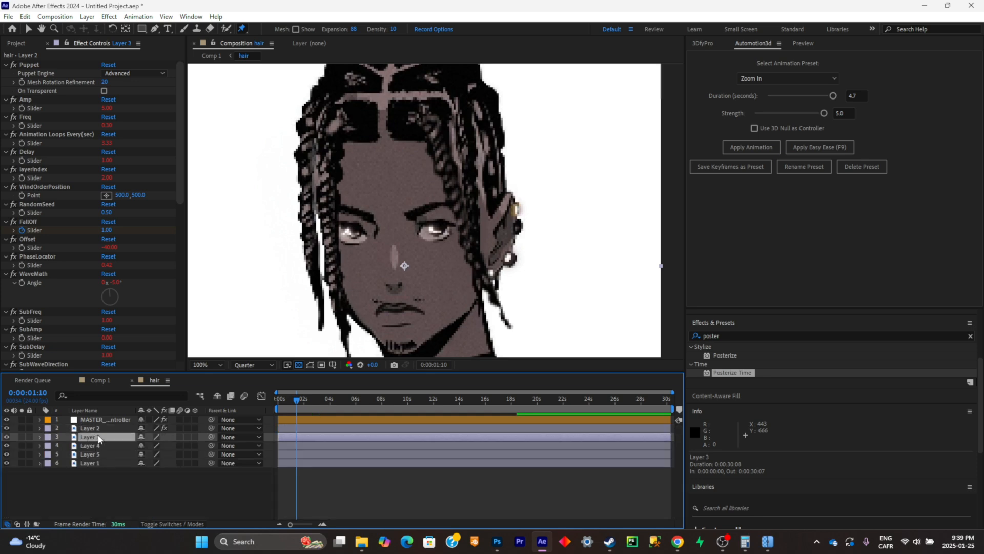
pyautogui.click(23, 437)
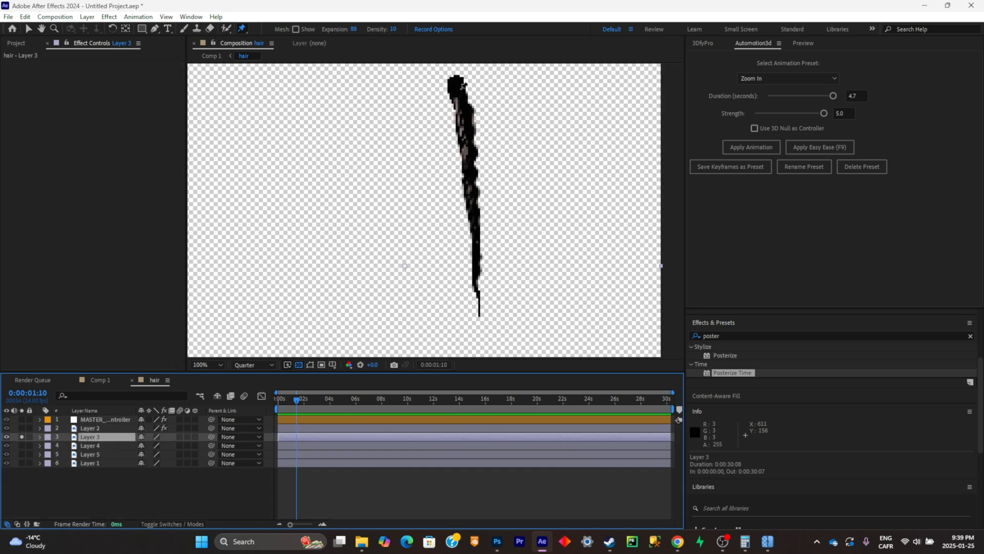
pyautogui.click(461, 86)
pyautogui.click(468, 153)
pyautogui.click(474, 199)
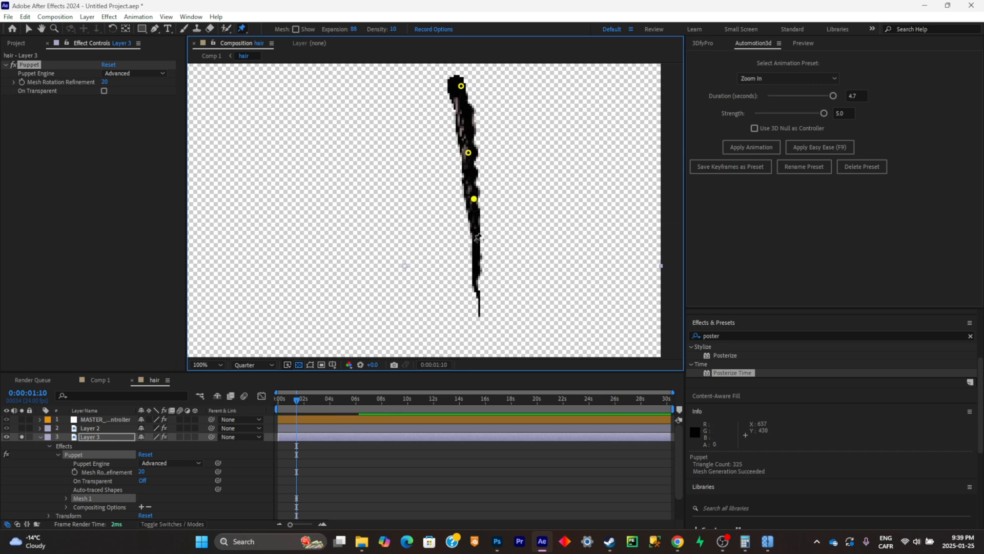
pyautogui.click(476, 281)
# - Run the AFPHairRig_03_51.jsx script on Layer 3 using its puppet pins
pyautogui.click(8, 17)
pyautogui.moveTo(51, 307)
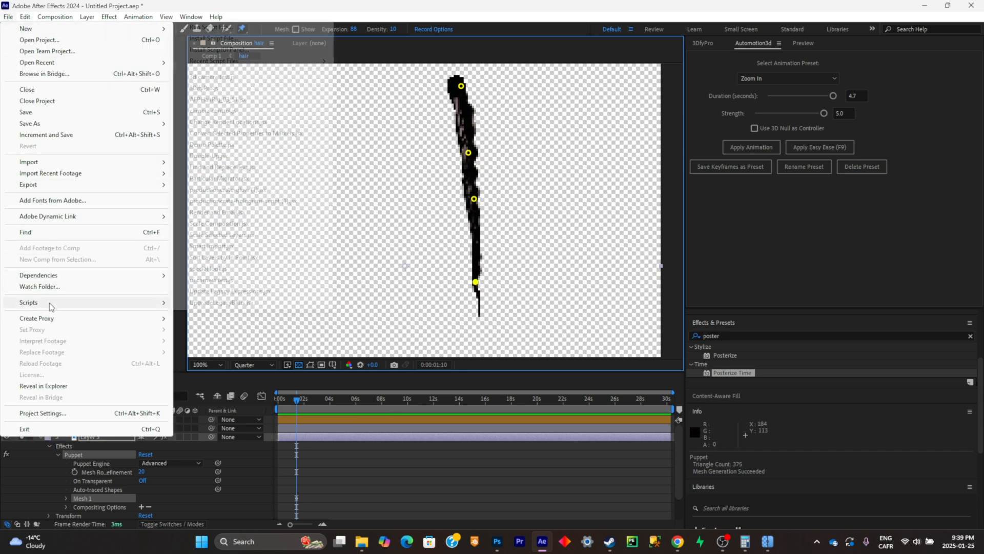
pyautogui.click(240, 99)
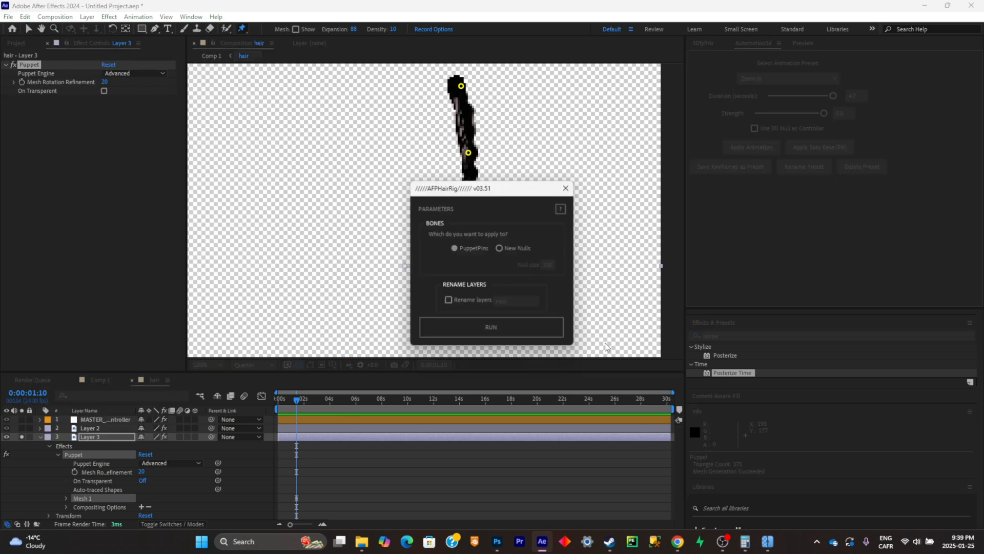
pyautogui.click(538, 331)
# - Switch the solo from Layer 3 to Layer 4 and place four puppet pins along its braid
pyautogui.click(41, 438)
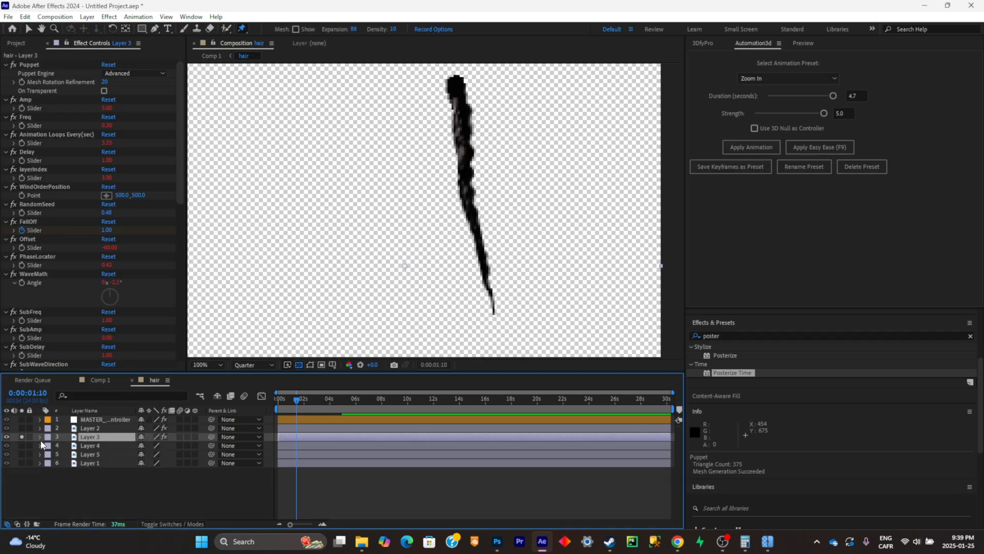
pyautogui.click(22, 437)
pyautogui.click(22, 446)
pyautogui.click(92, 454)
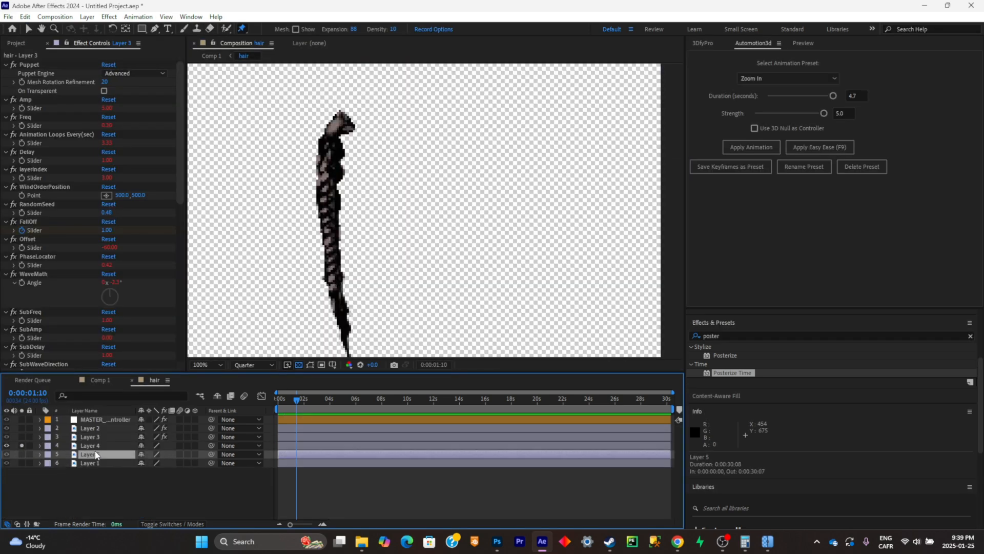
# - Run the AFPHairRig_03_51.jsx script on Layer 4's puppet pins and collapse the layer's properties
pyautogui.click(12, 17)
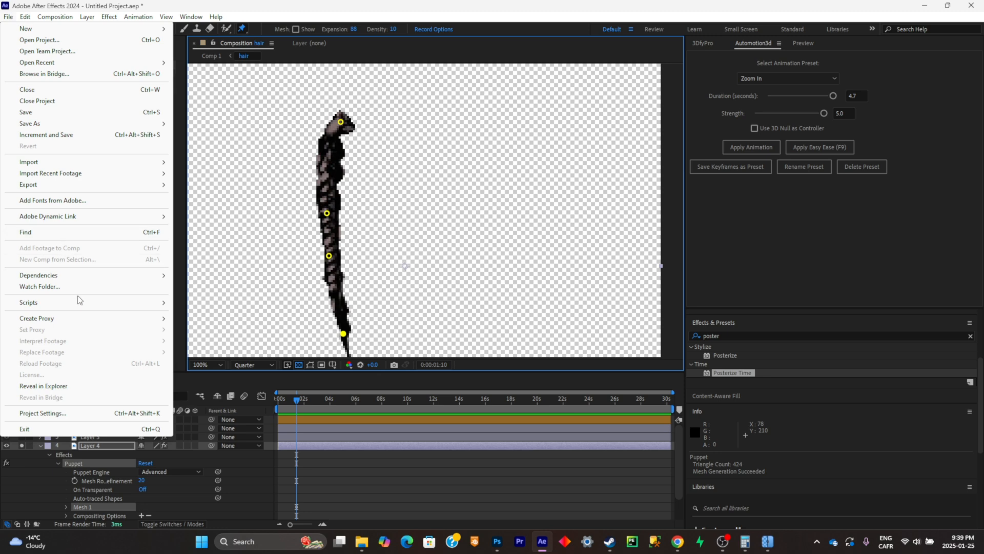
pyautogui.moveTo(104, 304)
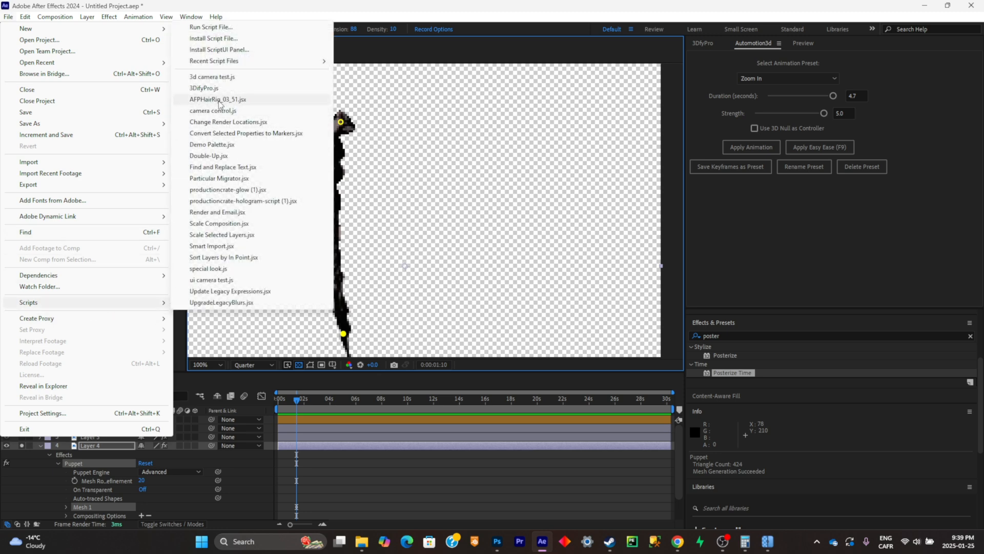
pyautogui.click(240, 100)
pyautogui.click(499, 331)
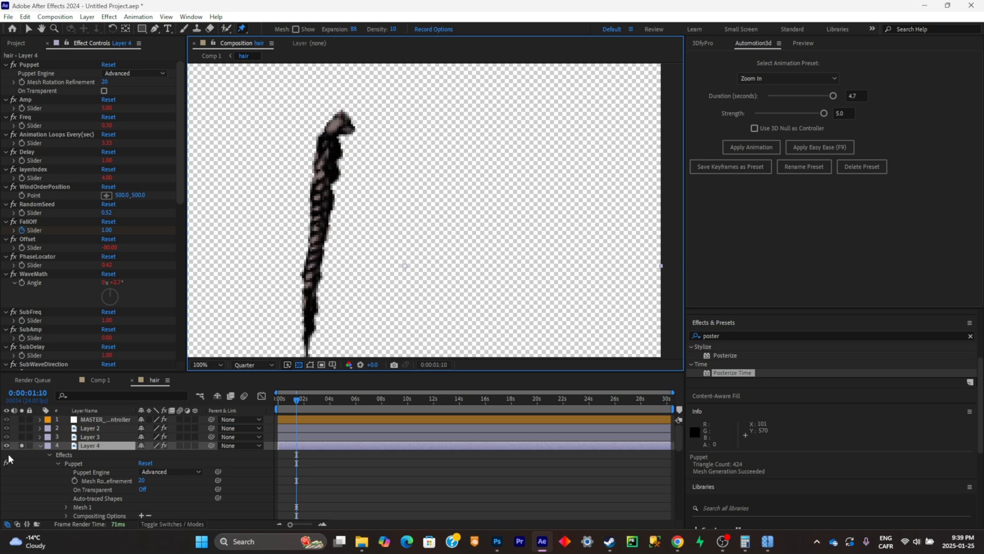
pyautogui.click(41, 447)
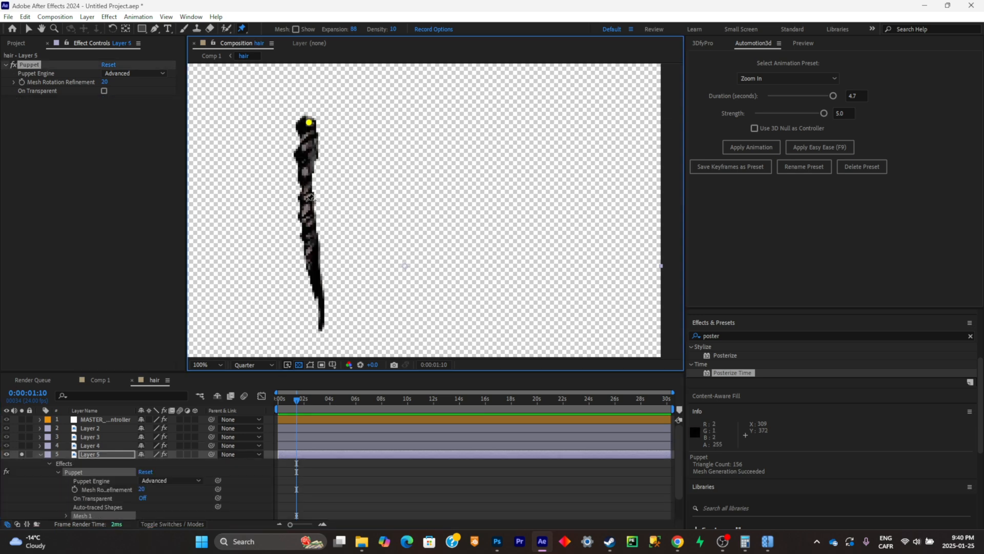
# - Isolate Layer 5 and place four puppet pins along the outermost braid from root to tip
pyautogui.click(306, 202)
pyautogui.click(309, 255)
pyautogui.click(319, 316)
# - Run the AFPHairRig_03_51.jsx script on Layer 5 using its puppet pins
pyautogui.click(8, 17)
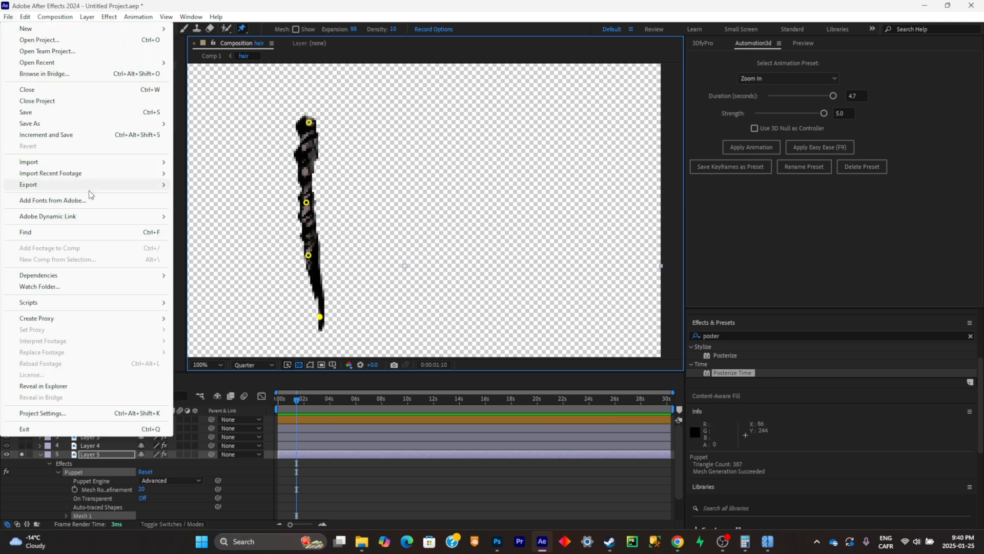
pyautogui.moveTo(102, 303)
pyautogui.click(224, 99)
pyautogui.click(492, 328)
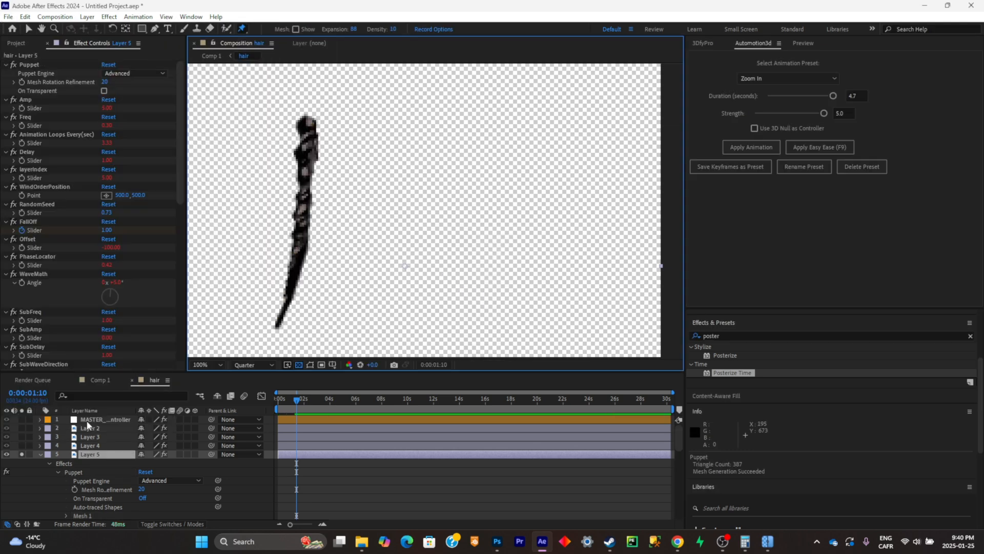
# - Play back the hair composition from the first frame with all layers shown to check the braid movement
pyautogui.press('space')
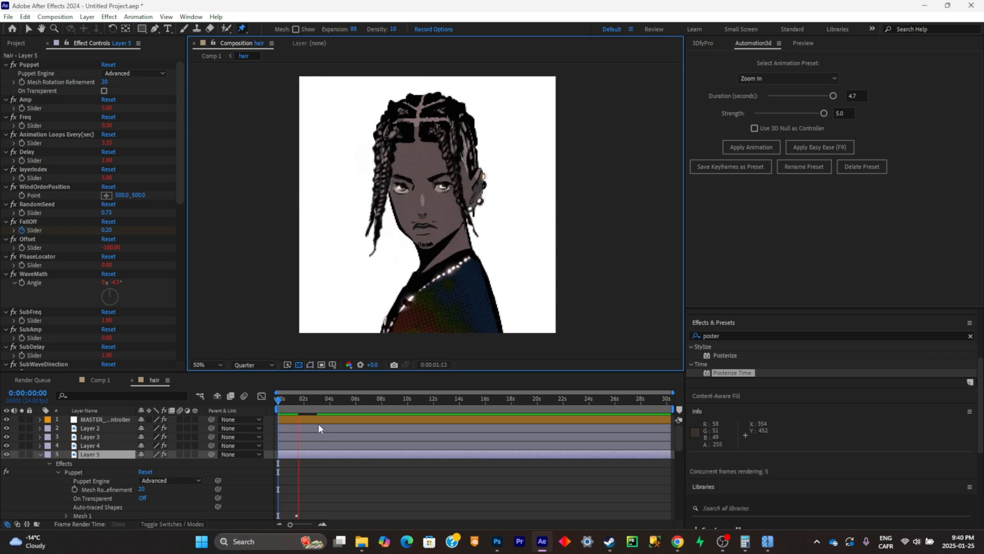
pyautogui.moveTo(302, 400); pyautogui.dragTo(270, 411)
pyautogui.press('space')
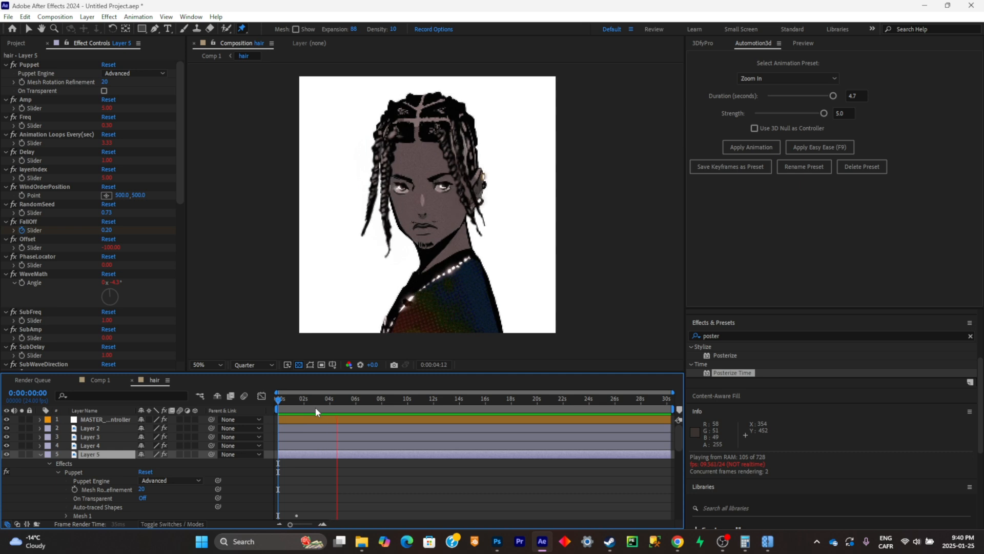
pyautogui.press('space')
pyautogui.press('space')
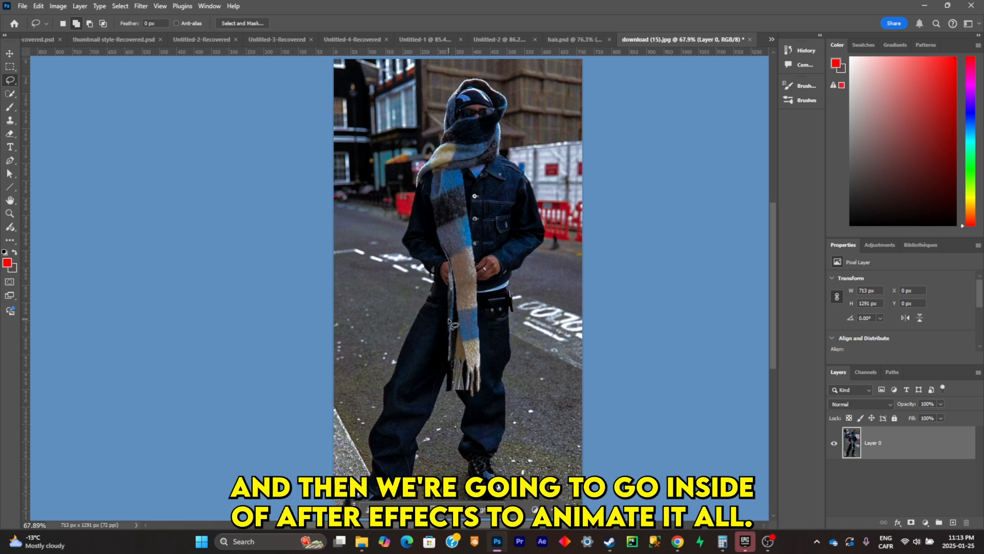
# - Select the hanging part of the striped scarf, from below the neck wrap to the fringe, with the Quick Selection tool
pyautogui.scroll(3, 483, 268)
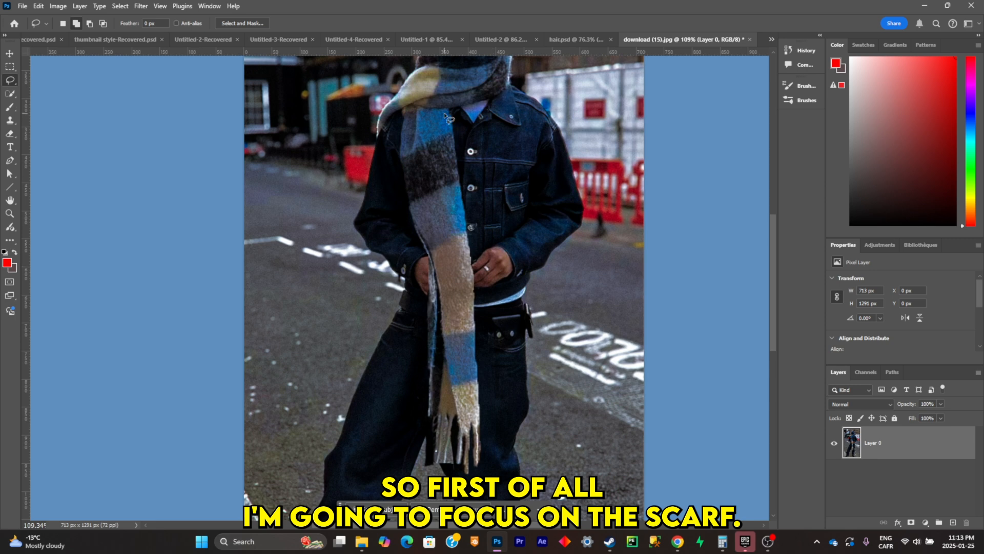
pyautogui.click(9, 94)
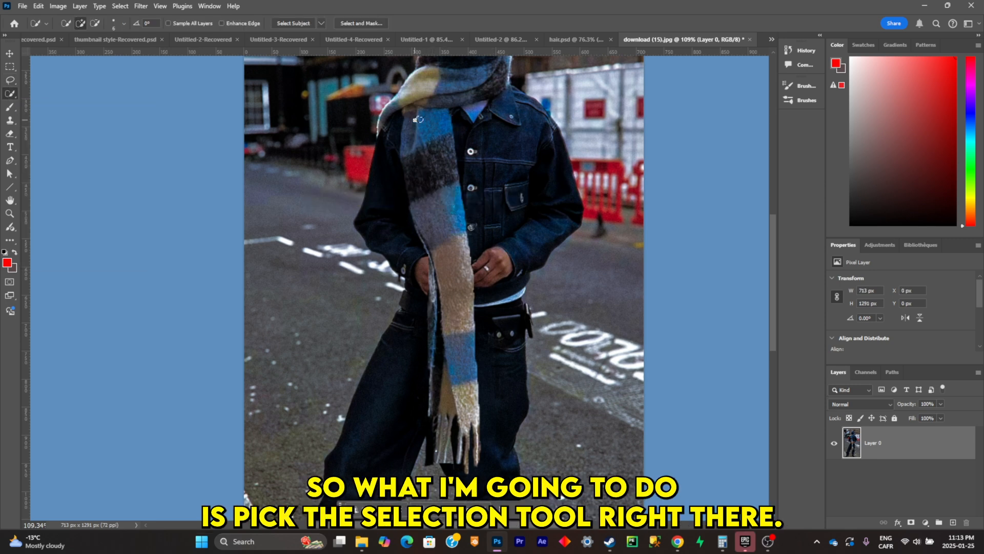
pyautogui.moveTo(417, 120); pyautogui.dragTo(421, 129)
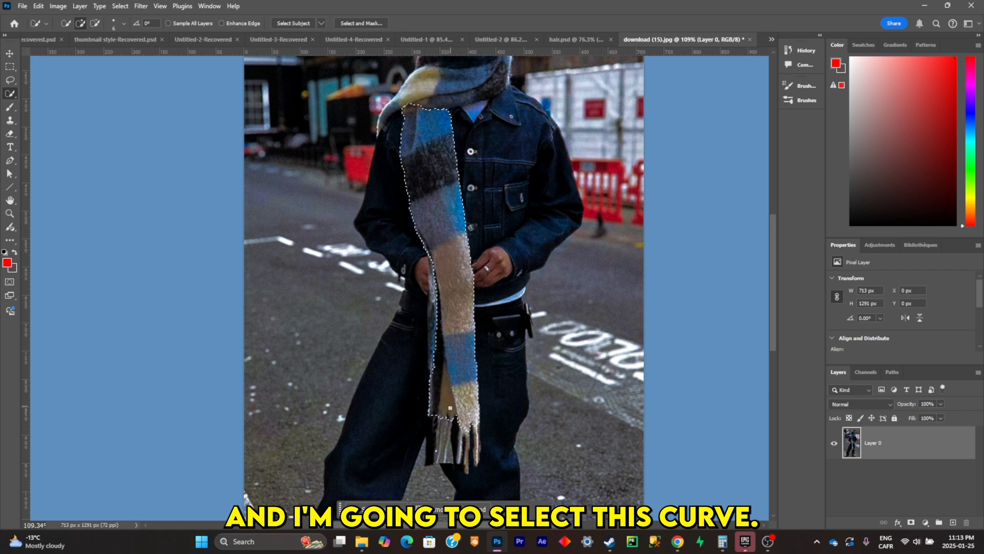
pyautogui.moveTo(450, 407); pyautogui.dragTo(444, 374)
pyautogui.moveTo(434, 298); pyautogui.dragTo(432, 274)
pyautogui.scroll(-3, 451, 328)
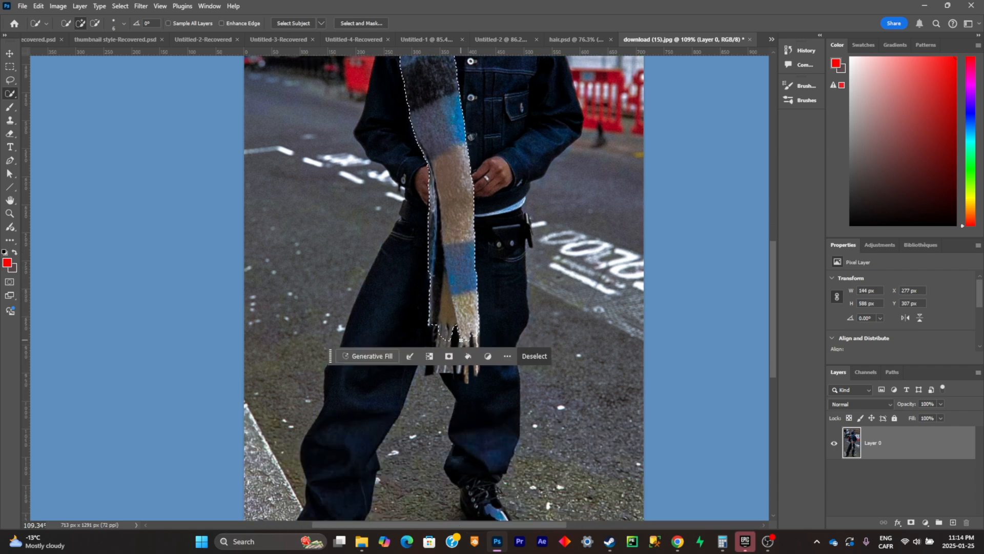
pyautogui.scroll(5, 456, 334)
# - Extend the scarf selection around the hanging fringe with the Lasso tool and clean up its edge
pyautogui.click(9, 80)
pyautogui.scroll(-2, 523, 369)
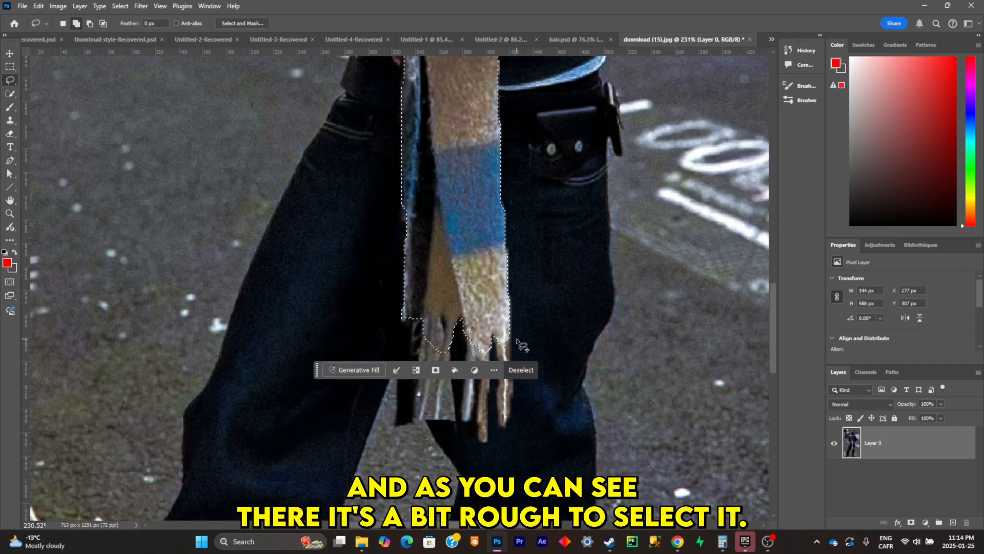
pyautogui.moveTo(509, 328); pyautogui.dragTo(509, 357)
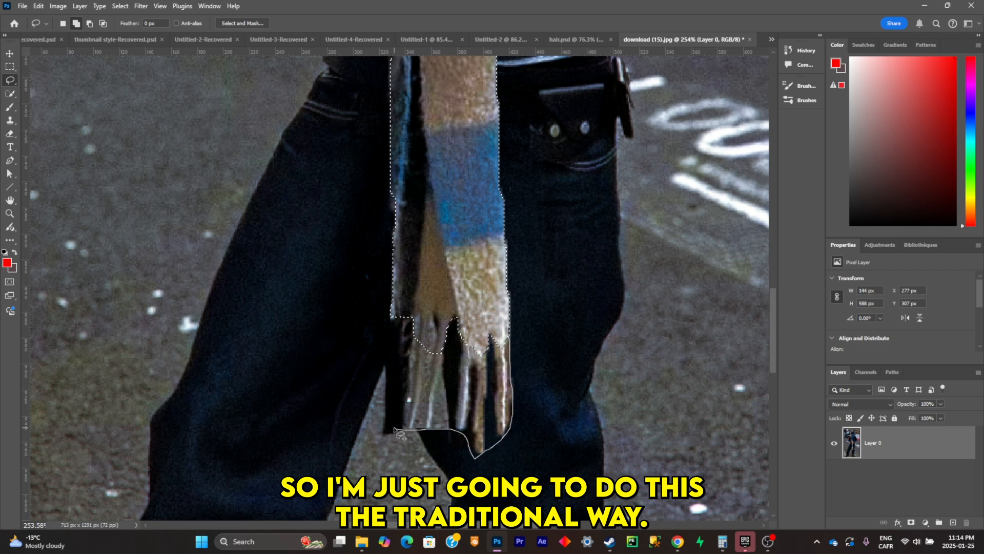
pyautogui.moveTo(394, 428); pyautogui.dragTo(392, 374)
pyautogui.moveTo(402, 277); pyautogui.dragTo(430, 279)
pyautogui.scroll(-12, 522, 285)
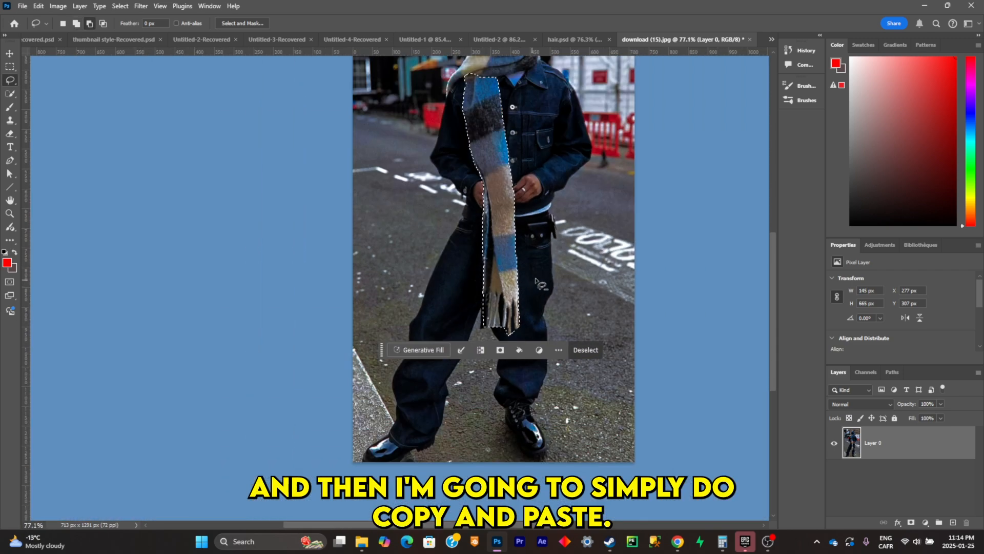
# - Copy the selected scarf and paste it onto its own layer
pyautogui.scroll(3, 544, 246)
pyautogui.scroll(3, 568, 226)
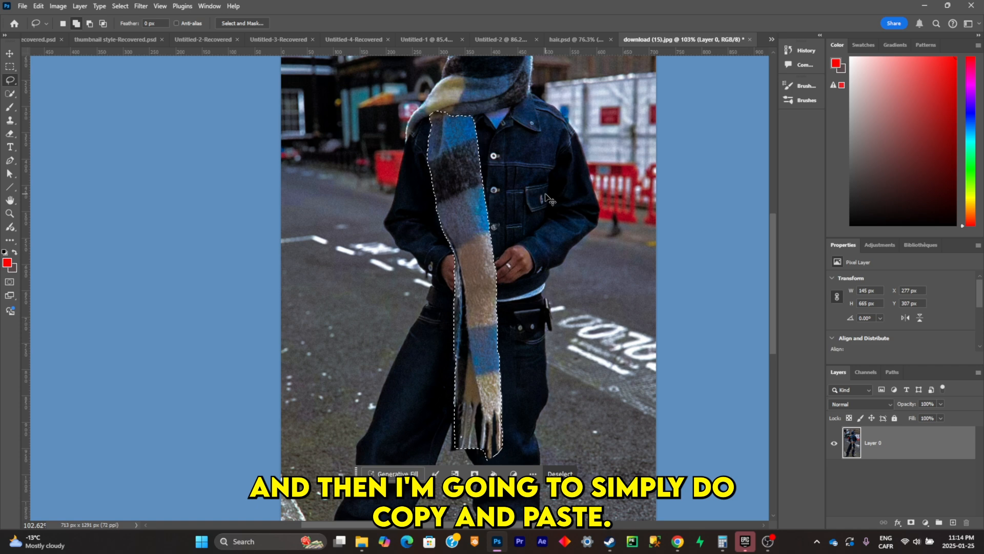
pyautogui.hotkey('ctrl', 'c')
pyautogui.hotkey('ctrl', 'v')
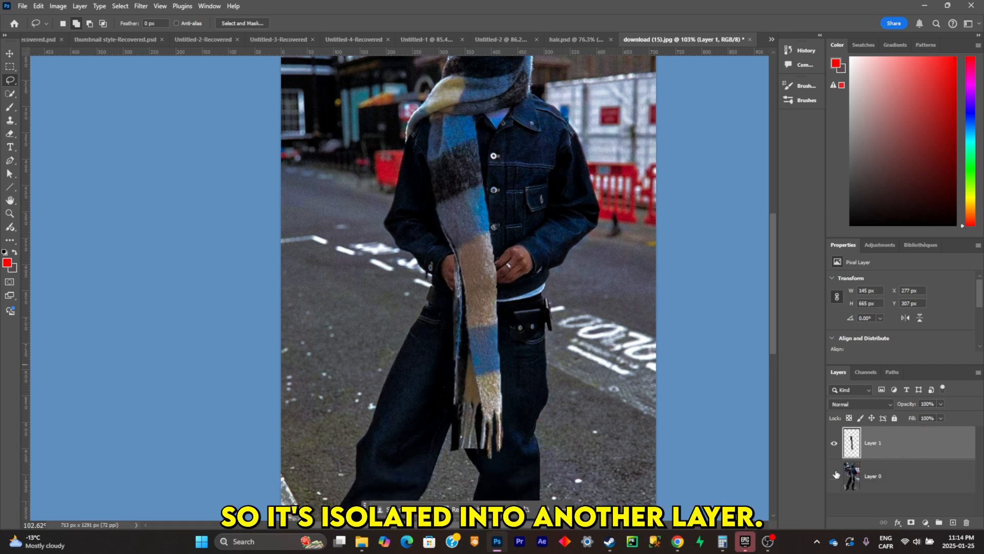
# - Hide the pasted scarf on Layer 1 and make the original picture on Layer 0 visible and active
pyautogui.click(834, 475)
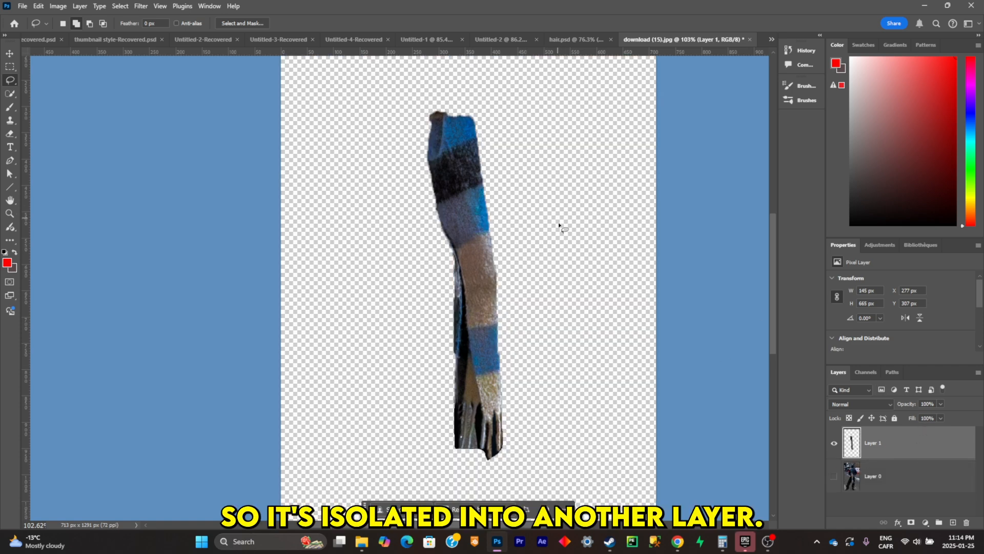
pyautogui.click(834, 442)
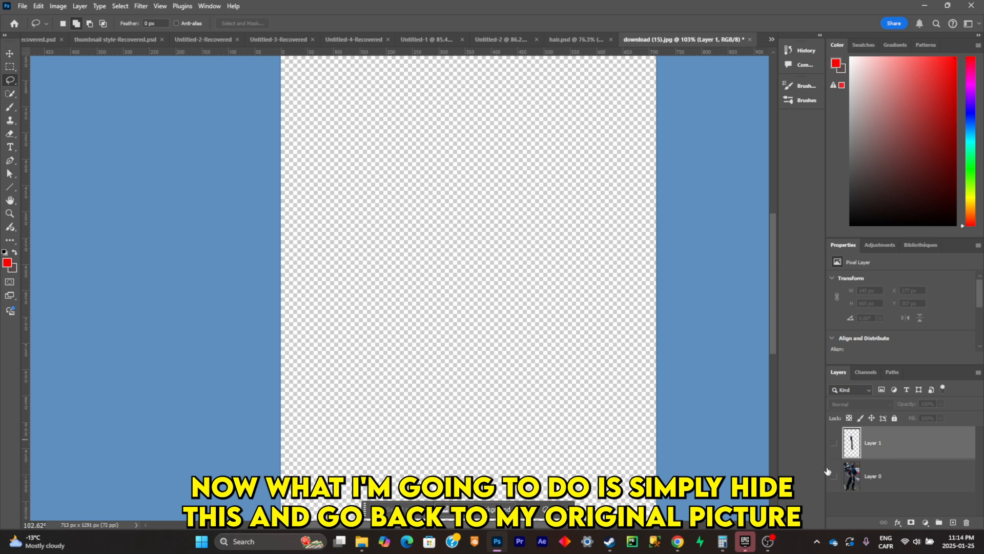
pyautogui.click(834, 475)
pyautogui.click(871, 475)
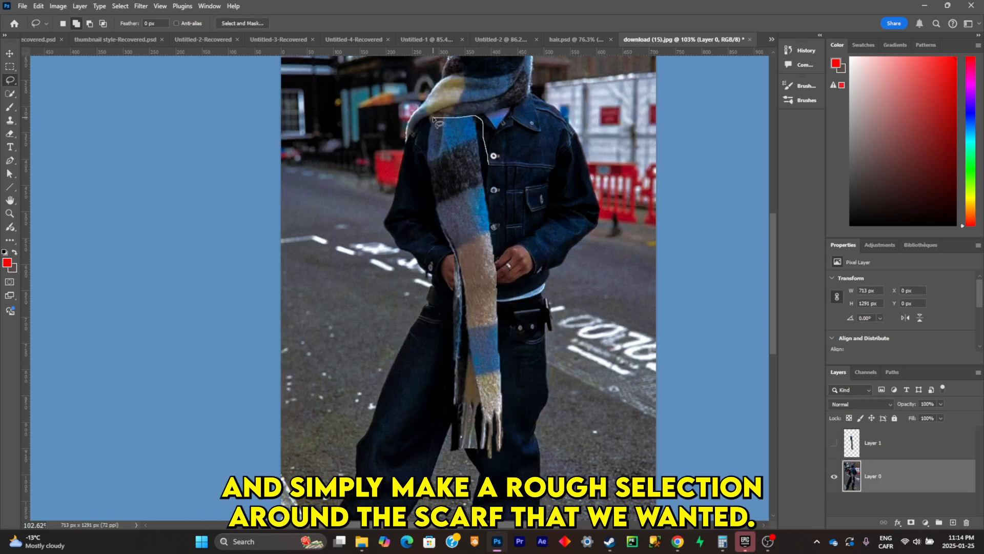
# - Lasso a rough outline around the hanging scarf on Layer 0 and replace it using Generative Fill without a prompt
pyautogui.moveTo(440, 231); pyautogui.dragTo(454, 253)
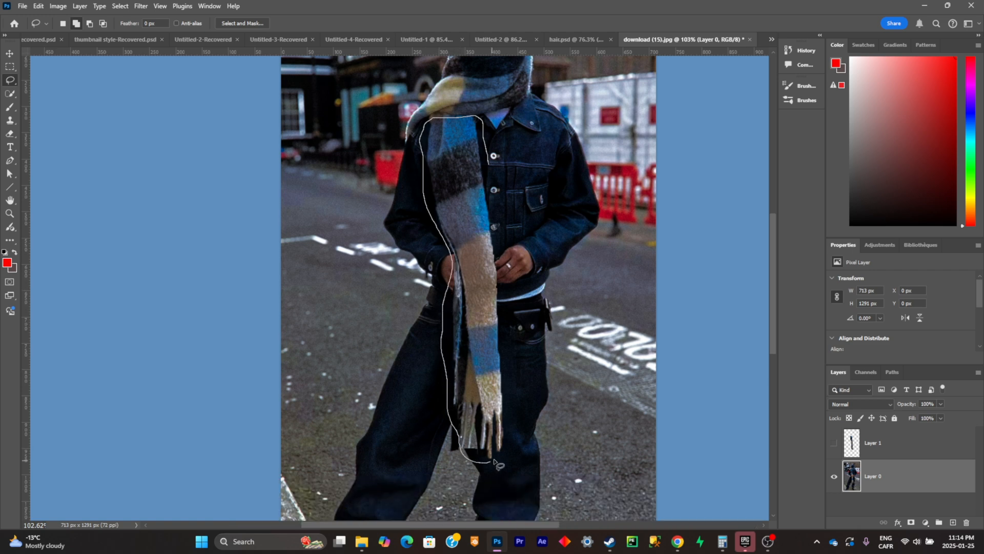
pyautogui.moveTo(494, 214); pyautogui.dragTo(494, 188)
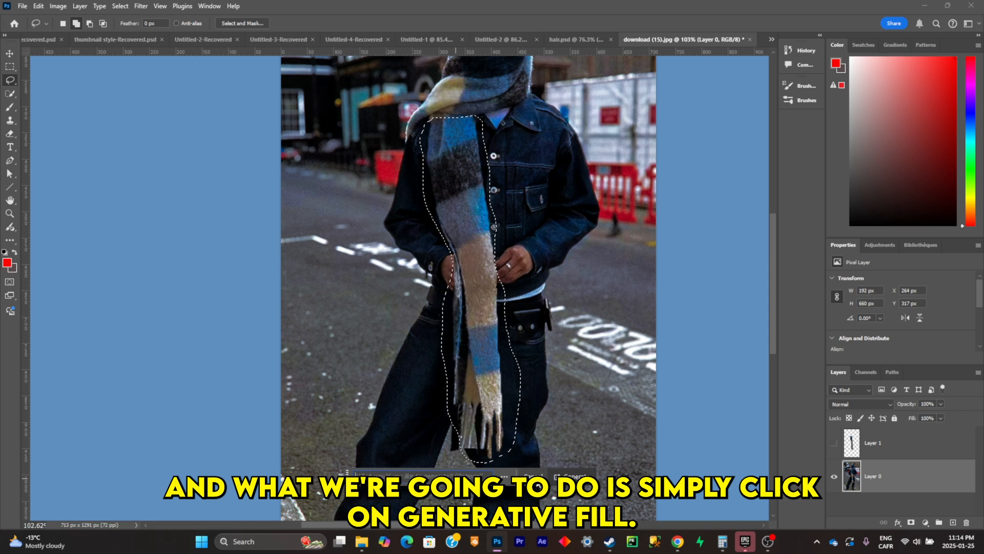
pyautogui.click(571, 475)
pyautogui.click(586, 474)
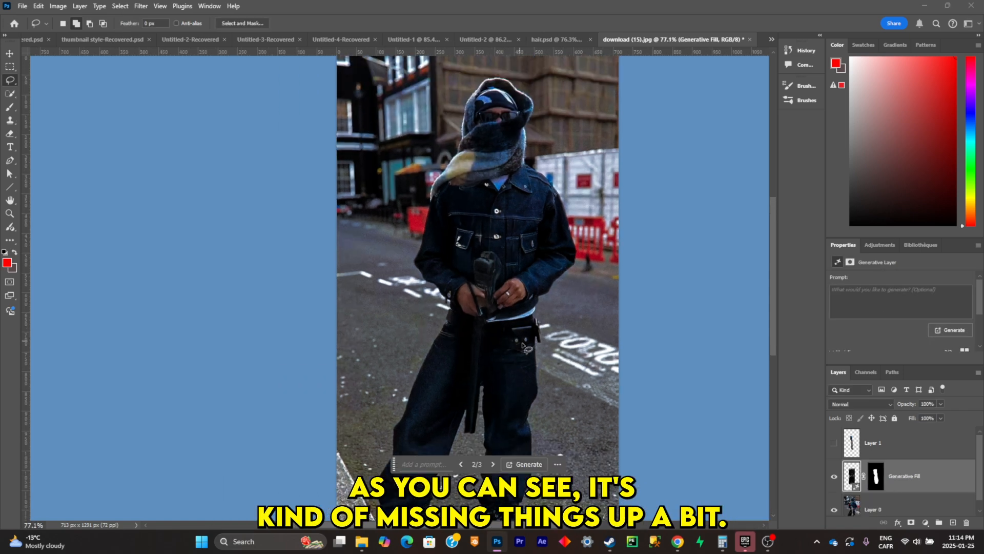
# - Generate further variations of the fill that replaces the scarf
pyautogui.scroll(4, 556, 335)
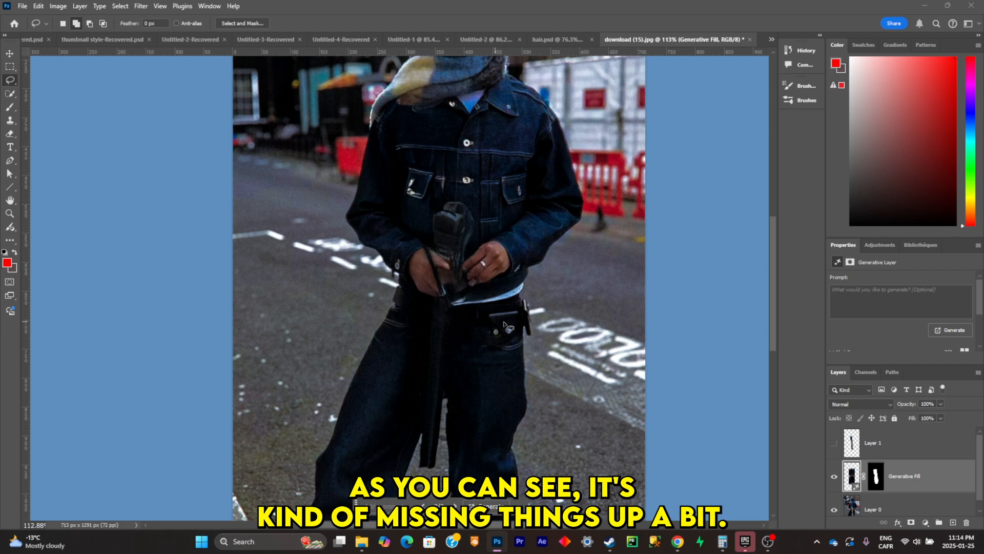
pyautogui.scroll(-1, 501, 410)
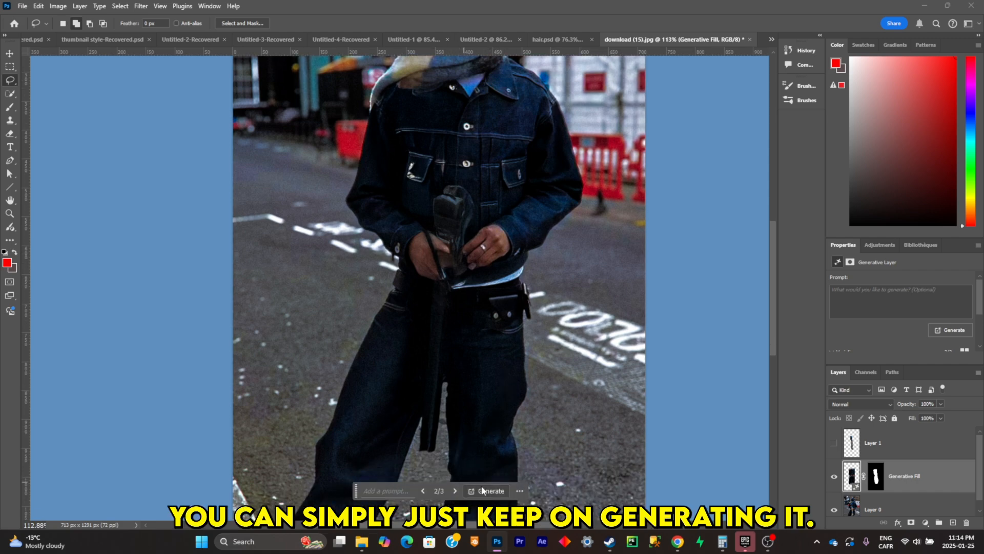
pyautogui.click(482, 490)
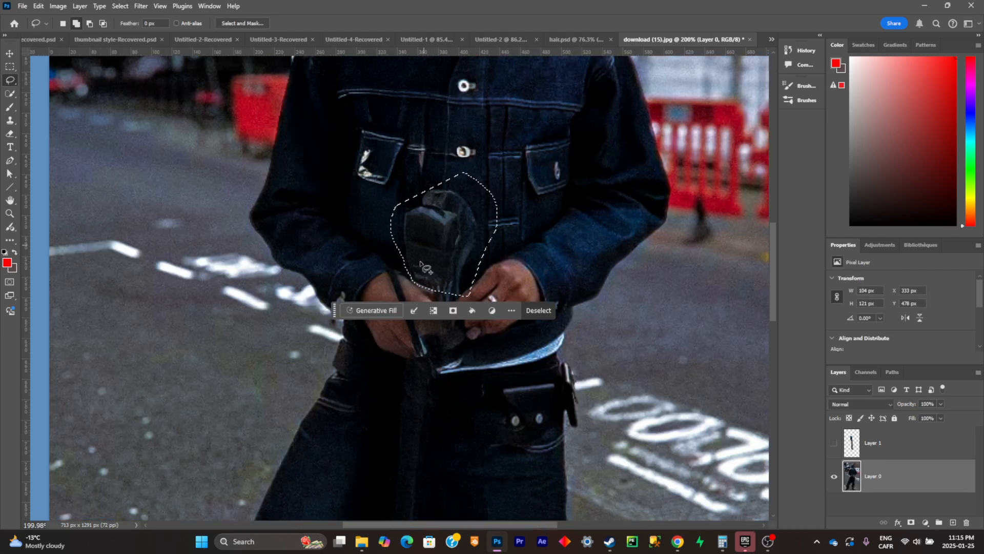
# - Lasso the leftover strip between the legs, regenerate the marked flaws with Generative Fill, and merge the result into Layer 0
pyautogui.scroll(-5, 405, 456)
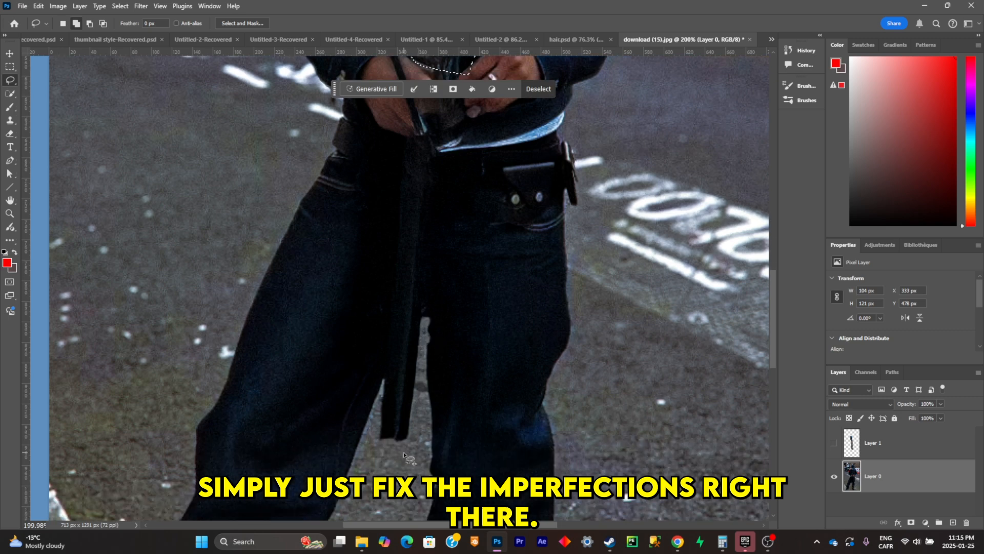
pyautogui.moveTo(405, 453); pyautogui.dragTo(425, 419)
pyautogui.moveTo(416, 333)
pyautogui.mouseDown()
pyautogui.moveTo(377, 413)
pyautogui.moveTo(371, 450)
pyautogui.moveTo(399, 453)
pyautogui.mouseUp()
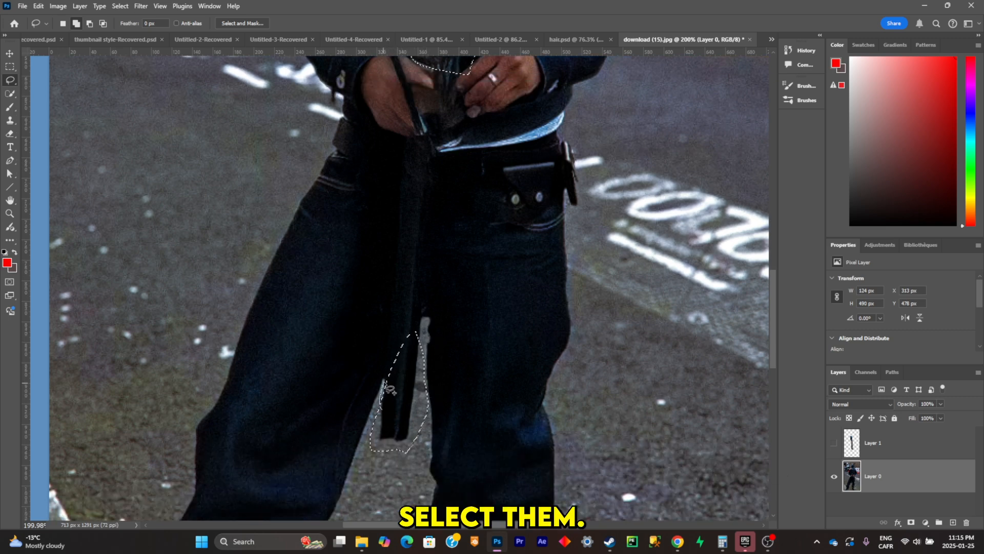
pyautogui.scroll(-3, 410, 380)
pyautogui.click(374, 445)
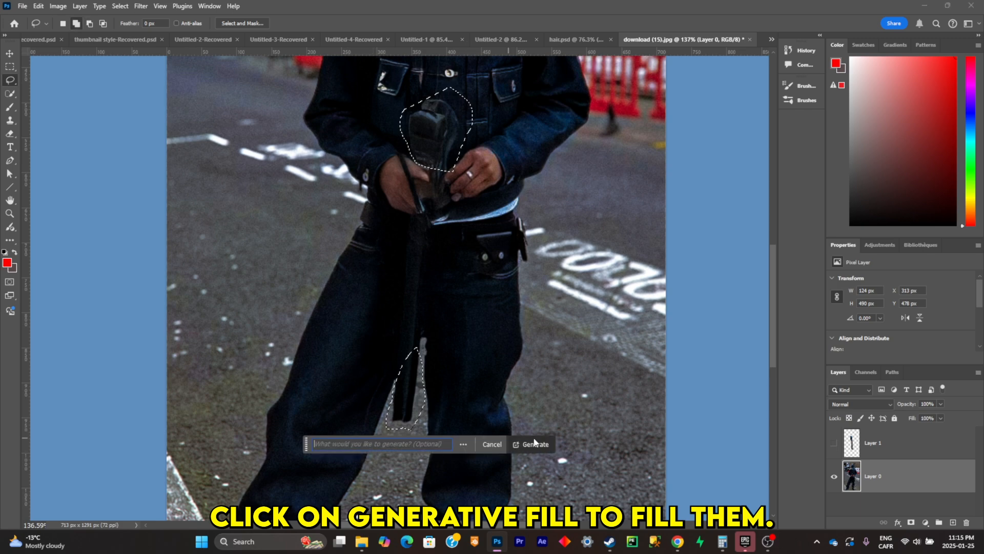
pyautogui.click(533, 444)
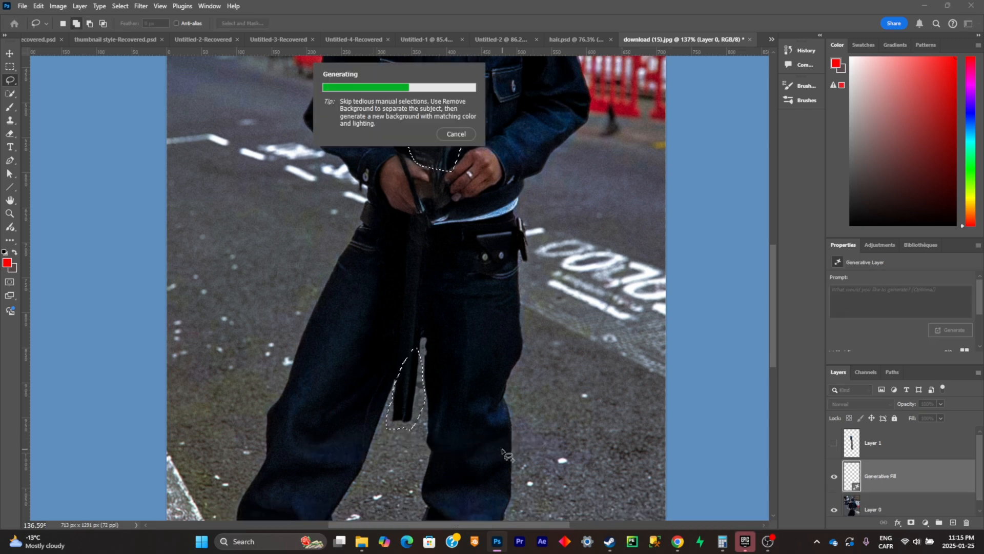
pyautogui.rightClick(902, 471)
pyautogui.click(959, 252)
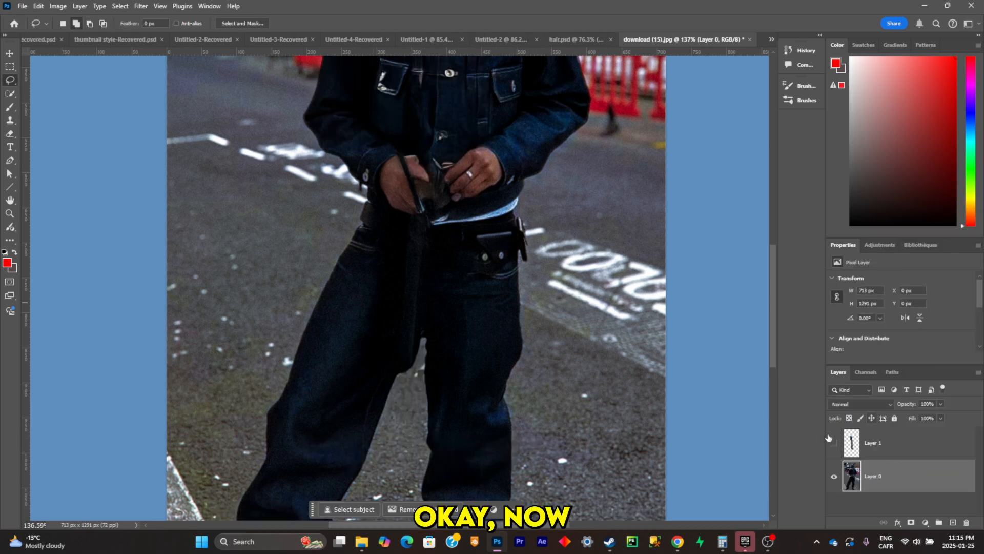
# - Isolate the scarf on Layer 1 and delete a lassoed dark gap between the two halves of its fringe
pyautogui.scroll(-3, 687, 385)
pyautogui.scroll(1, 687, 385)
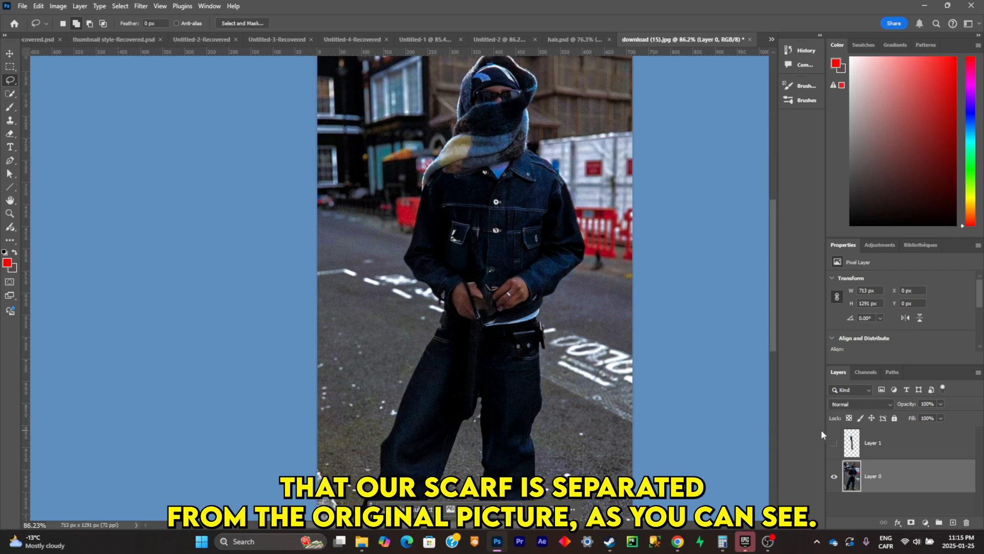
pyautogui.click(836, 444)
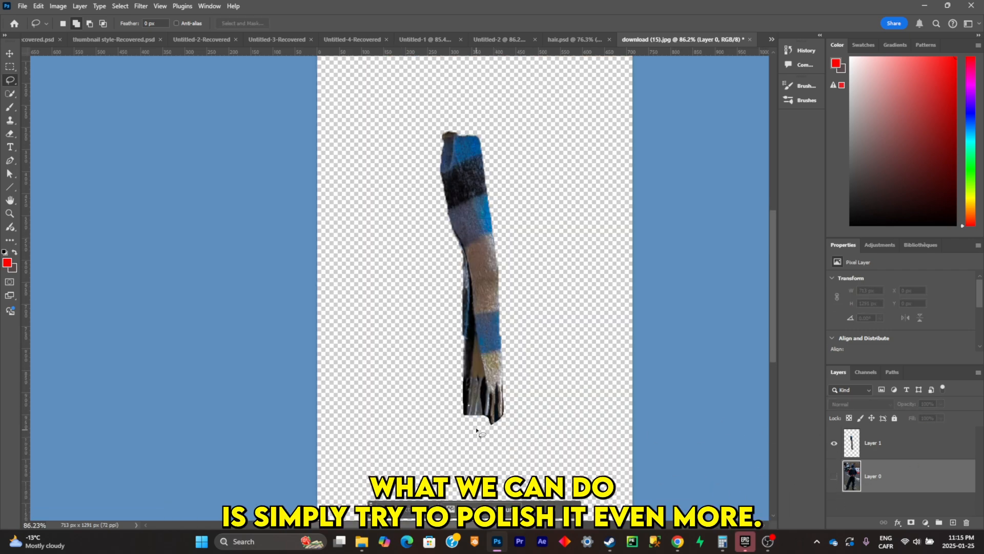
pyautogui.scroll(5, 482, 417)
pyautogui.scroll(2, 453, 441)
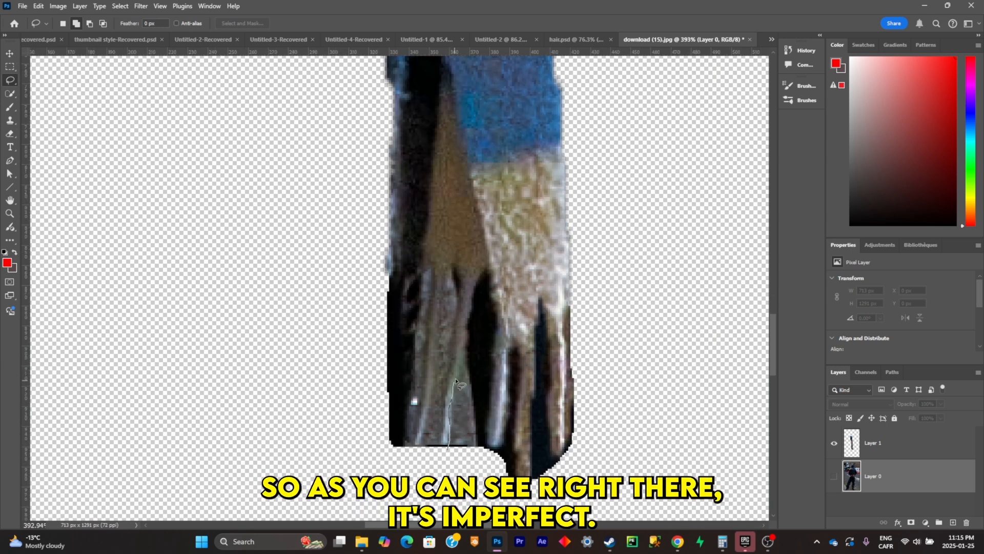
pyautogui.moveTo(455, 380); pyautogui.dragTo(464, 347)
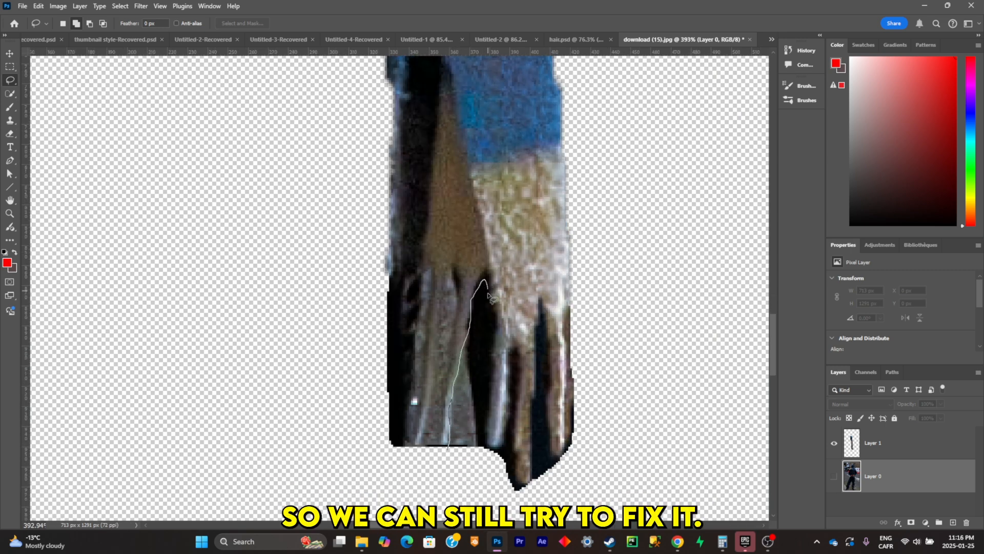
pyautogui.click(872, 443)
pyautogui.press('Delete')
pyautogui.moveTo(488, 296)
pyautogui.mouseDown()
pyautogui.moveTo(449, 451)
pyautogui.moveTo(414, 398)
pyautogui.moveTo(428, 272)
pyautogui.mouseUp()
# - Erase the dark background between the individual fringe strands at the scarf's lower end
pyautogui.click(574, 267)
pyautogui.press('e')
pyautogui.moveTo(450, 280); pyautogui.dragTo(450, 335)
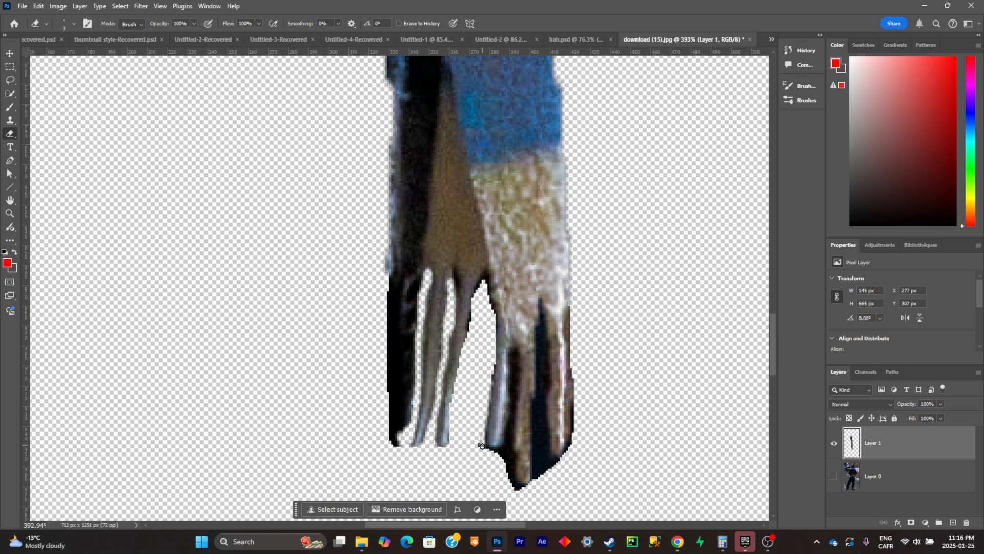
pyautogui.moveTo(482, 446); pyautogui.dragTo(512, 351)
pyautogui.moveTo(507, 358)
pyautogui.mouseDown()
pyautogui.moveTo(512, 477)
pyautogui.moveTo(533, 361)
pyautogui.mouseUp()
pyautogui.moveTo(540, 303); pyautogui.dragTo(553, 451)
pyautogui.moveTo(543, 338); pyautogui.dragTo(559, 475)
# - Show Layer 0 again and save the layered document as the Photoshop project clo
pyautogui.scroll(-5, 552, 398)
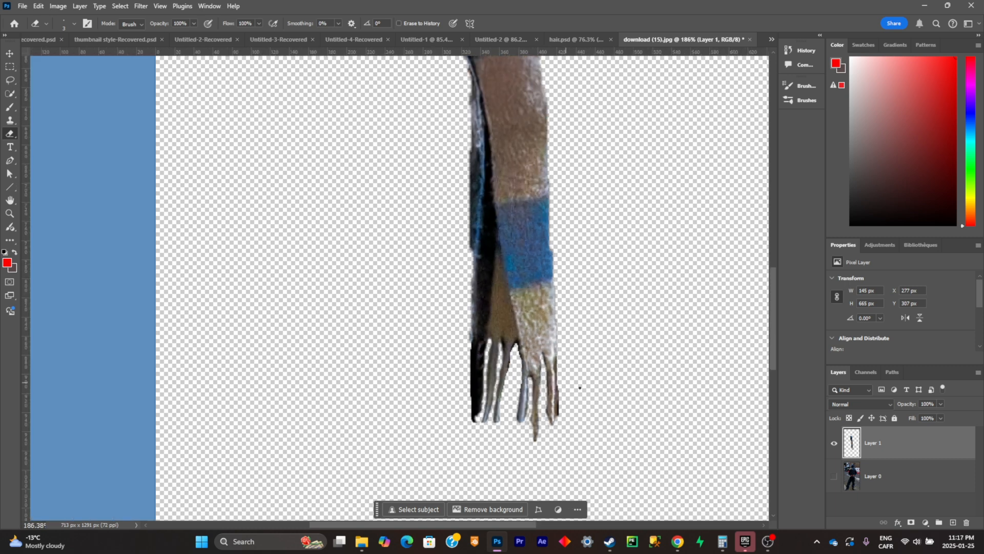
pyautogui.scroll(-4, 580, 388)
pyautogui.click(834, 475)
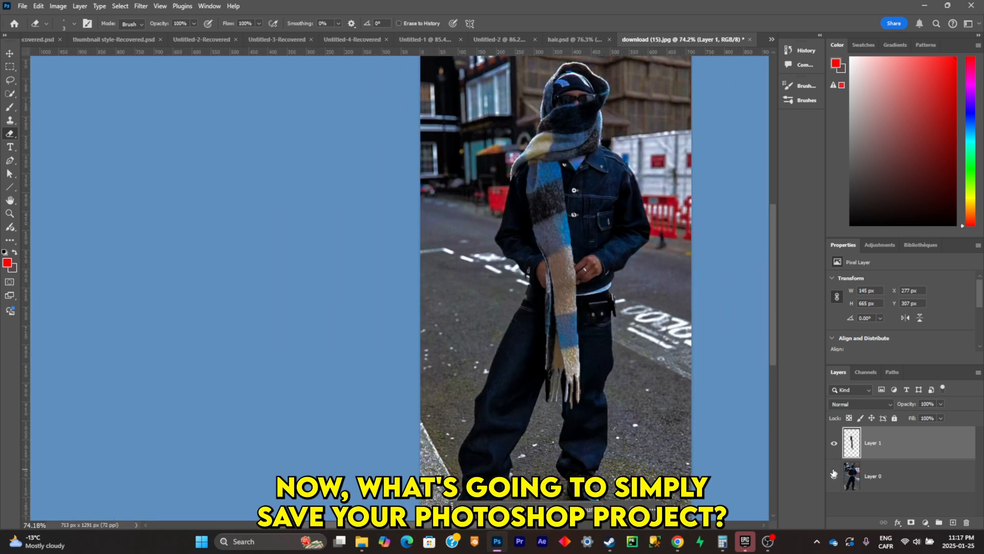
pyautogui.hotkey('ctrl', 'shift', 's')
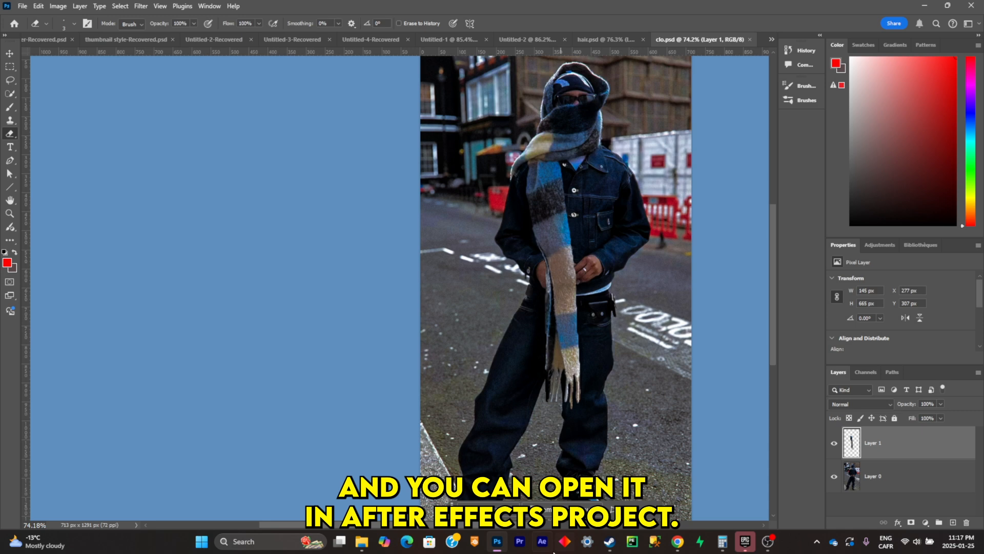
# - Switch to After Effects and create the new composition Comp 1
pyautogui.click(553, 552)
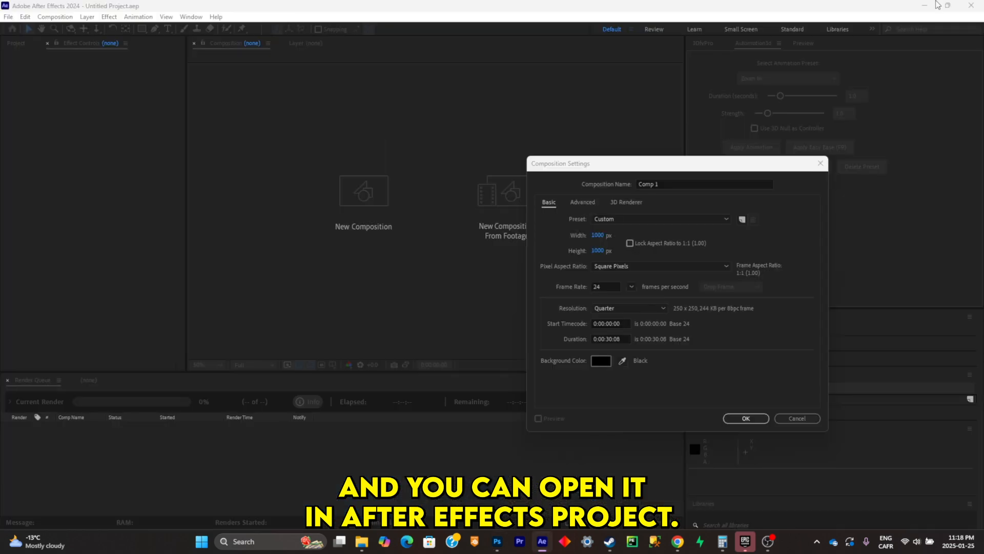
pyautogui.click(746, 418)
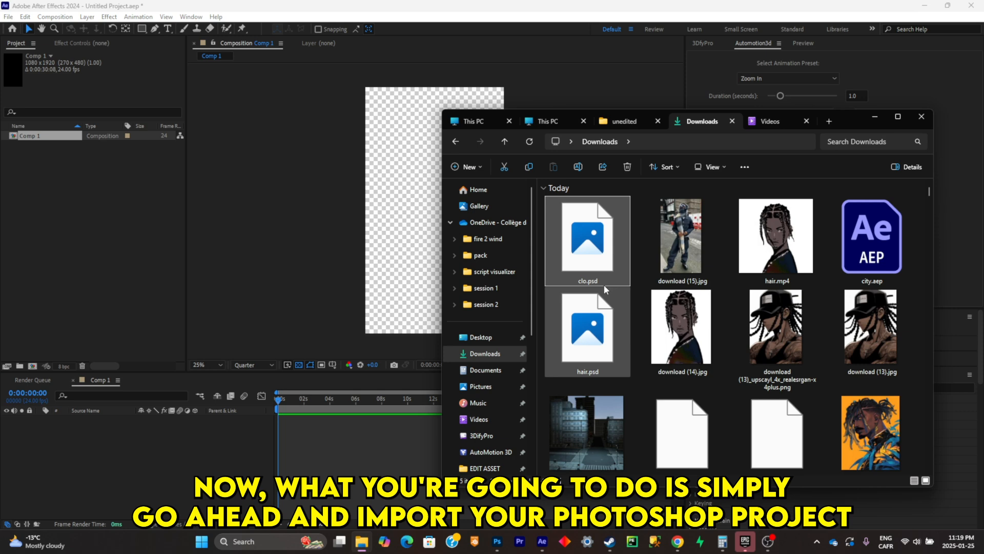
# - Import the Photoshop project clo as a layered composition into Comp 1 at 152% scale and open its separate layers
pyautogui.moveTo(604, 284); pyautogui.dragTo(453, 259)
pyautogui.click(499, 438)
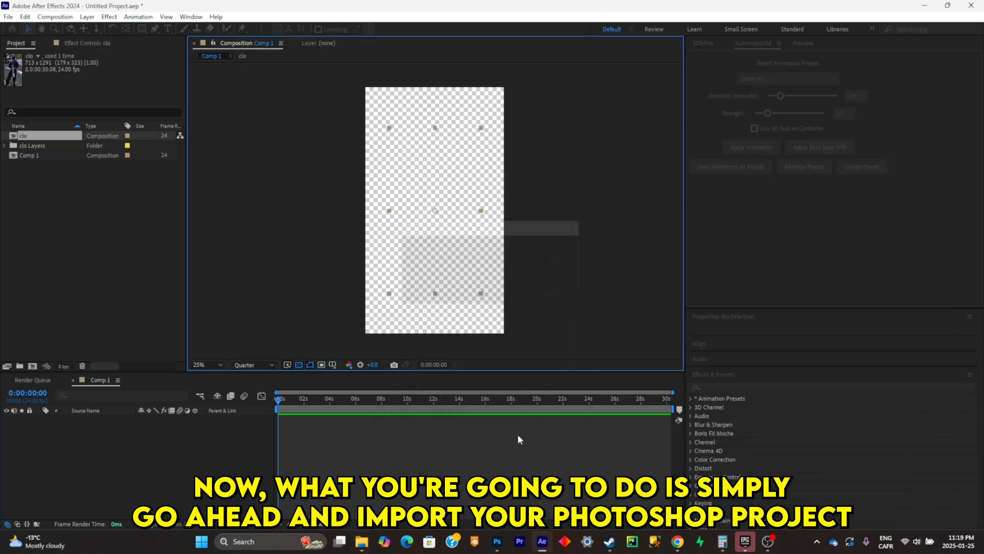
pyautogui.doubleClick(189, 422)
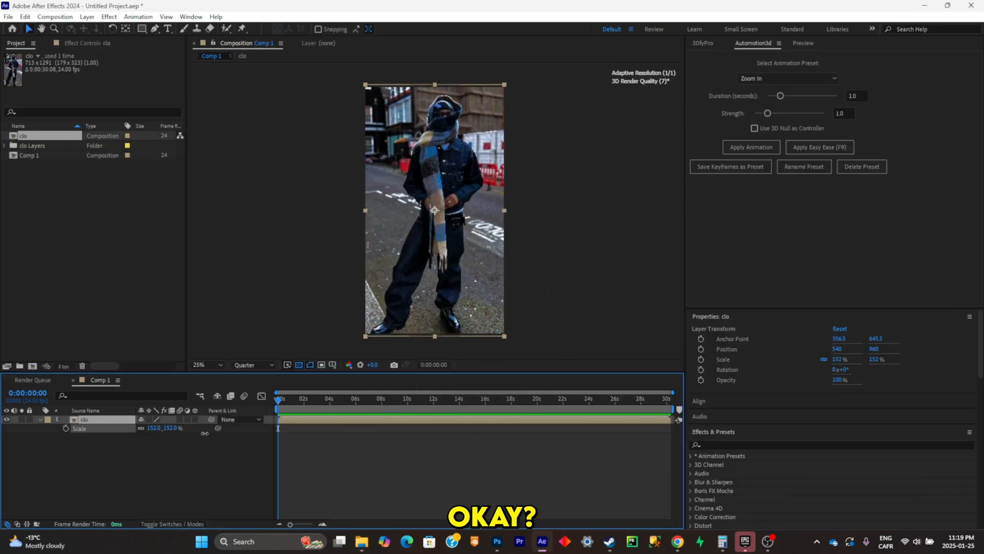
pyautogui.press('.')
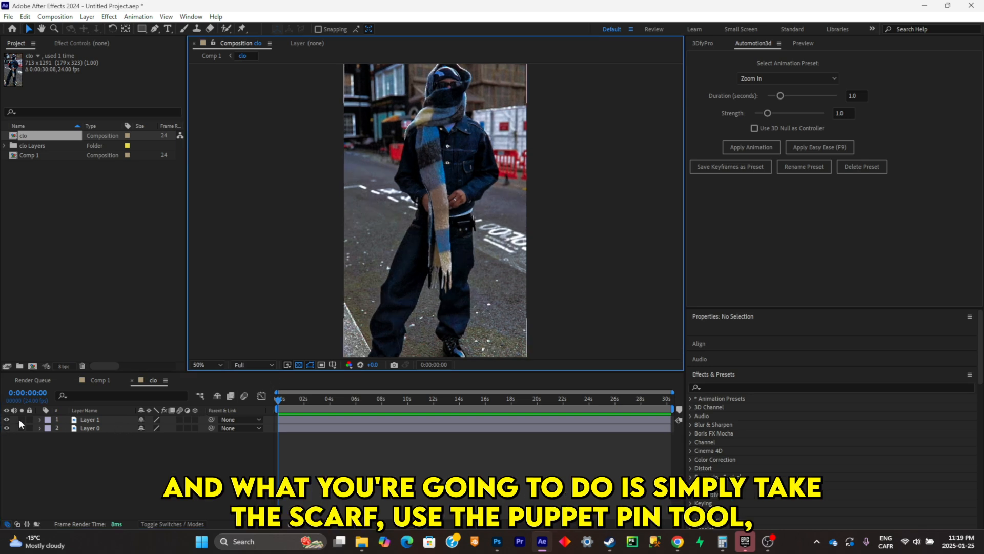
# - Solo Layer 1 and place four puppet pins down the scarf, from its upper end to the fringe
pyautogui.click(21, 419)
pyautogui.press('.')
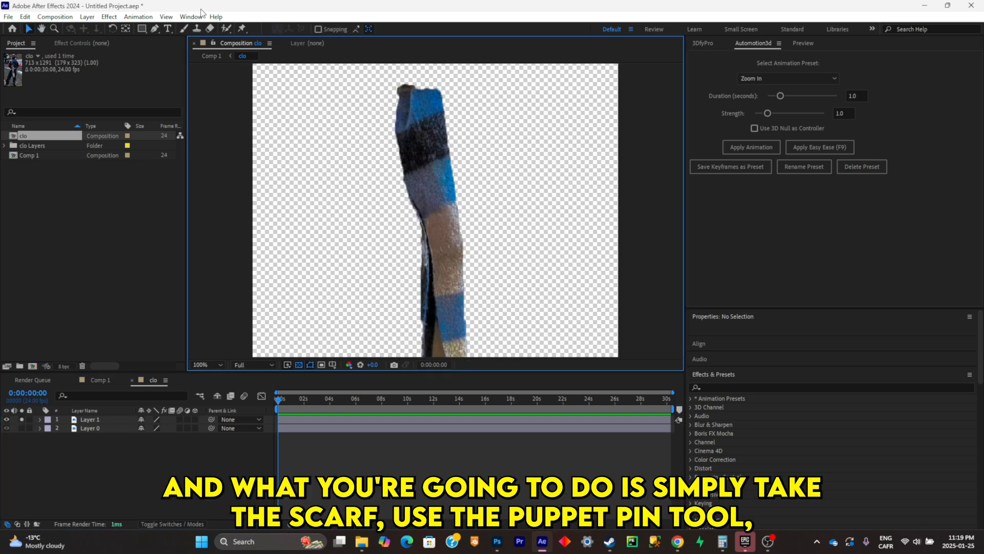
pyautogui.click(241, 29)
pyautogui.press(',')
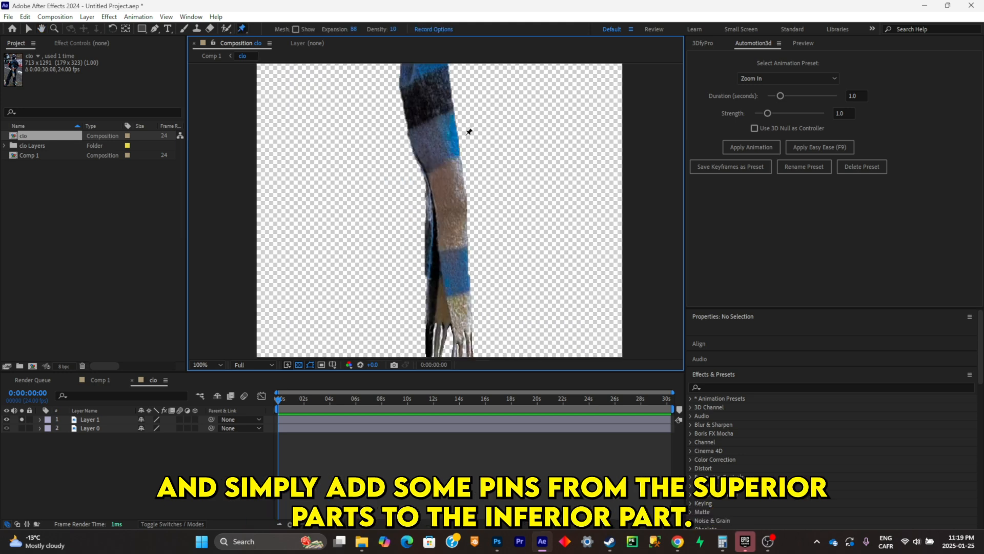
pyautogui.press(',')
pyautogui.click(428, 129)
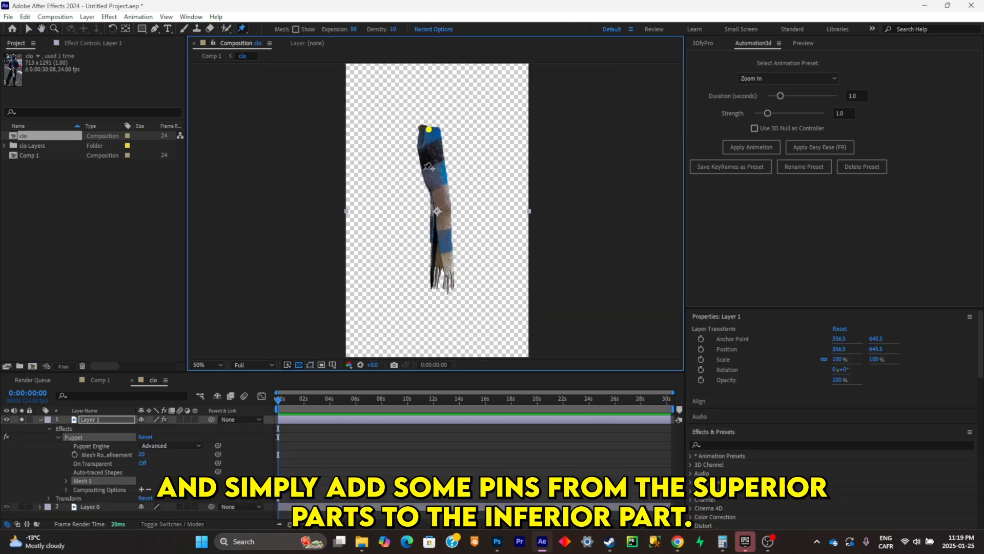
pyautogui.click(445, 239)
pyautogui.click(443, 282)
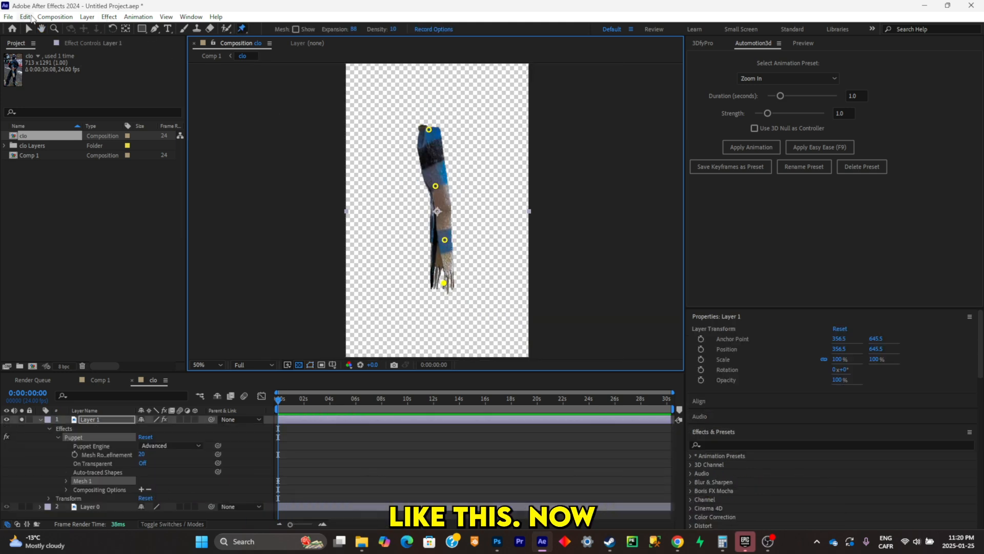
# - Run the AFPHairRig_03_51.jsx script on the scarf layer with its bones applied to PuppetPins
pyautogui.click(13, 17)
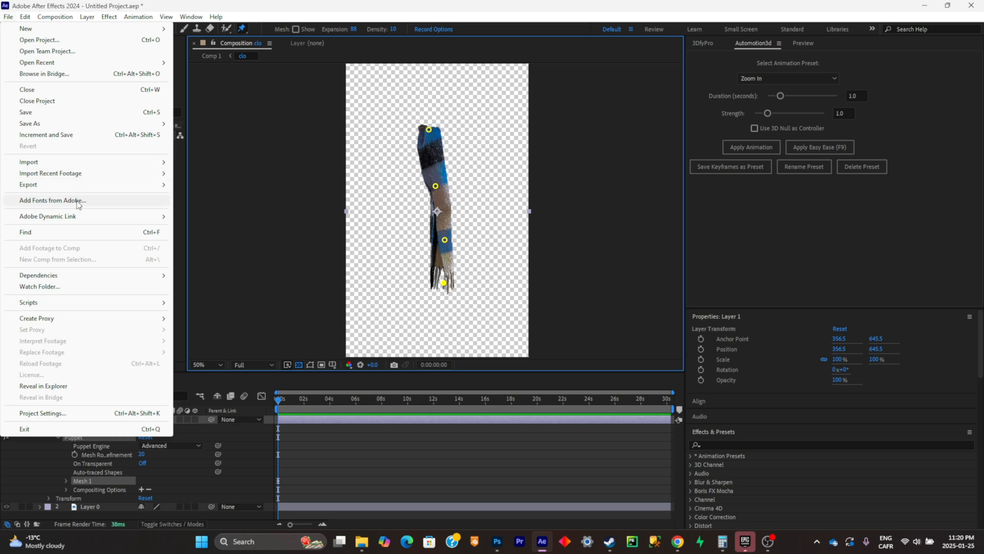
pyautogui.moveTo(71, 302)
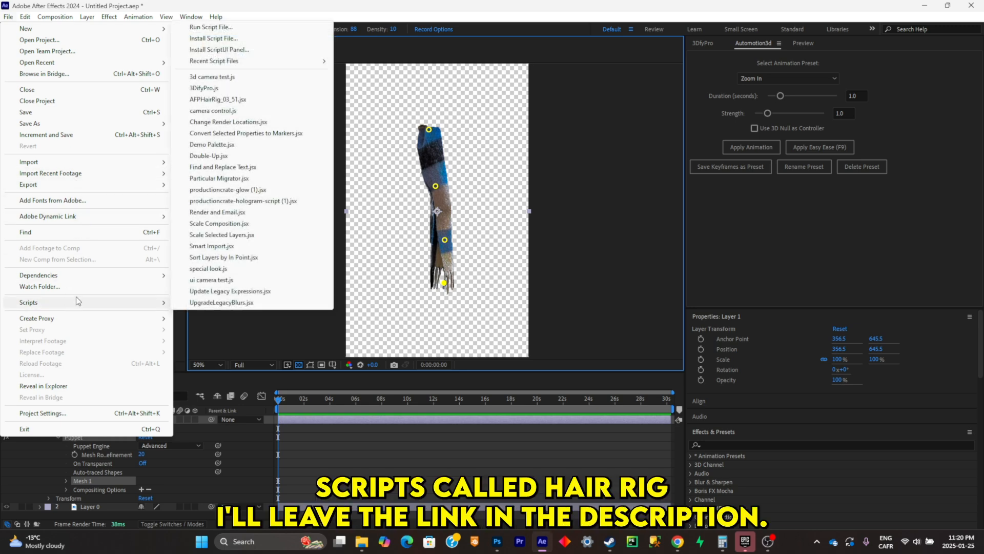
pyautogui.click(218, 99)
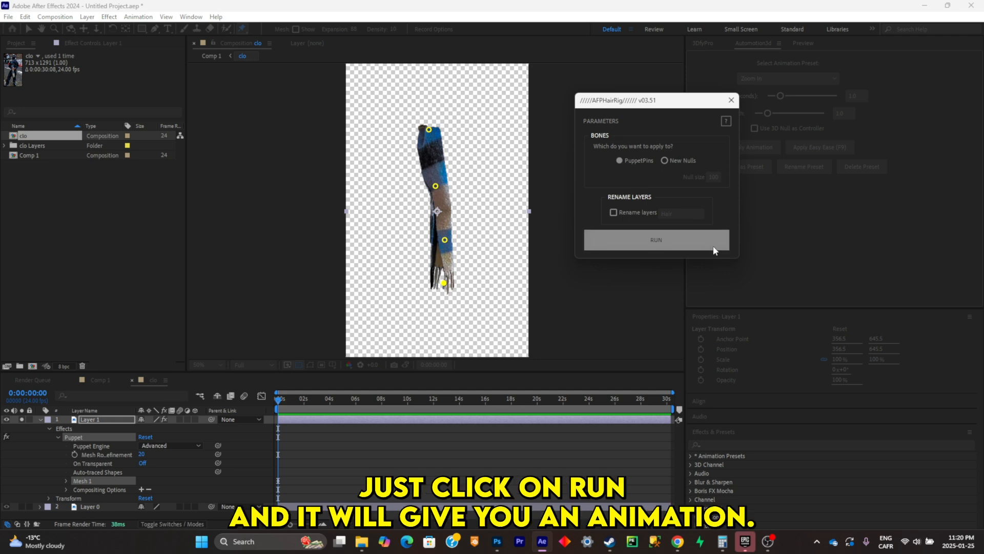
pyautogui.click(706, 234)
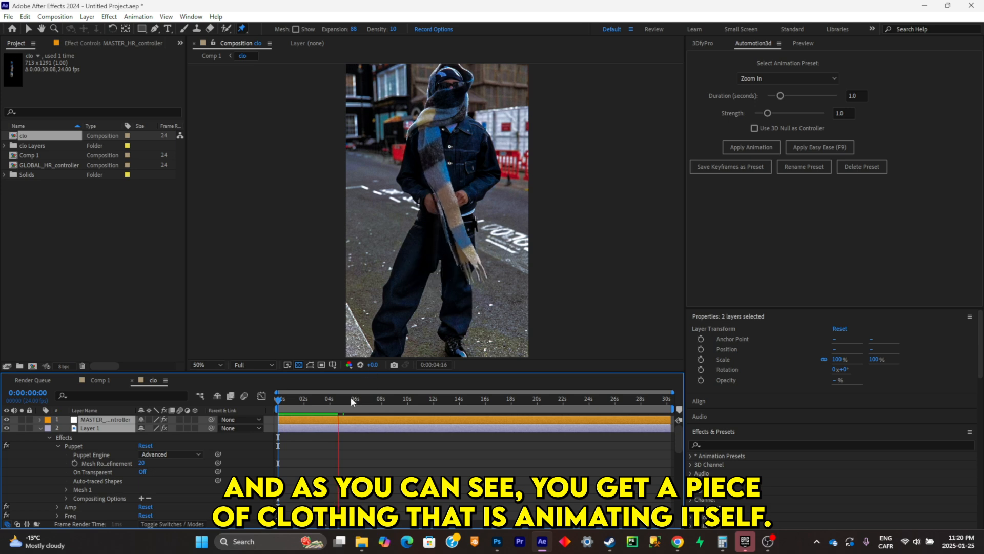
# - Go to about 3 seconds and open the Freq slider value of the scarf's Layer 1 for editing
pyautogui.click(317, 399)
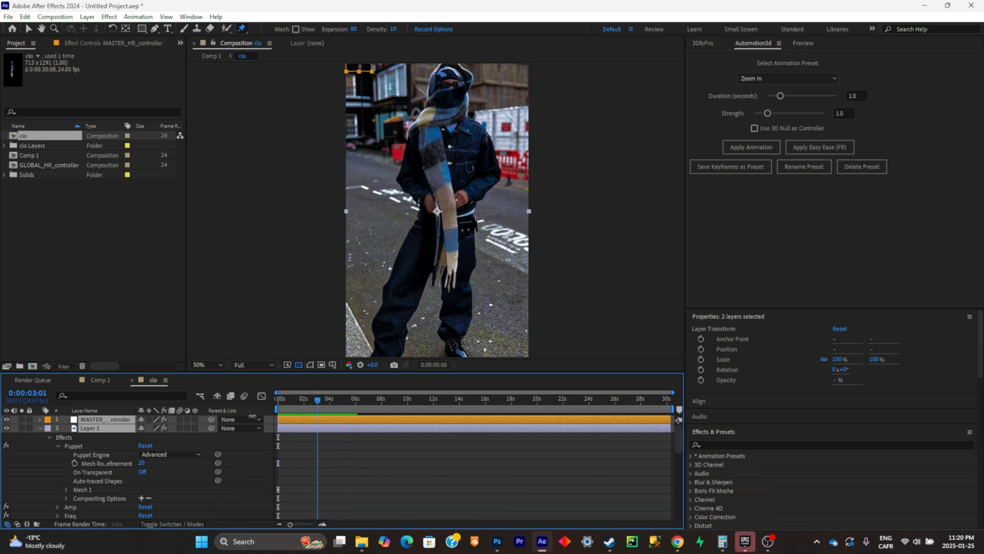
pyautogui.click(123, 44)
pyautogui.click(103, 429)
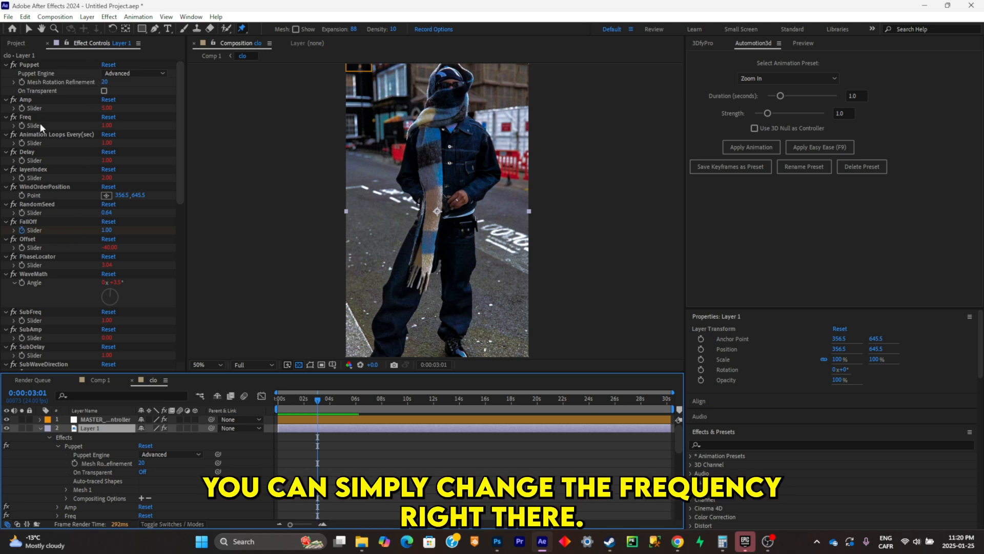
pyautogui.click(106, 125)
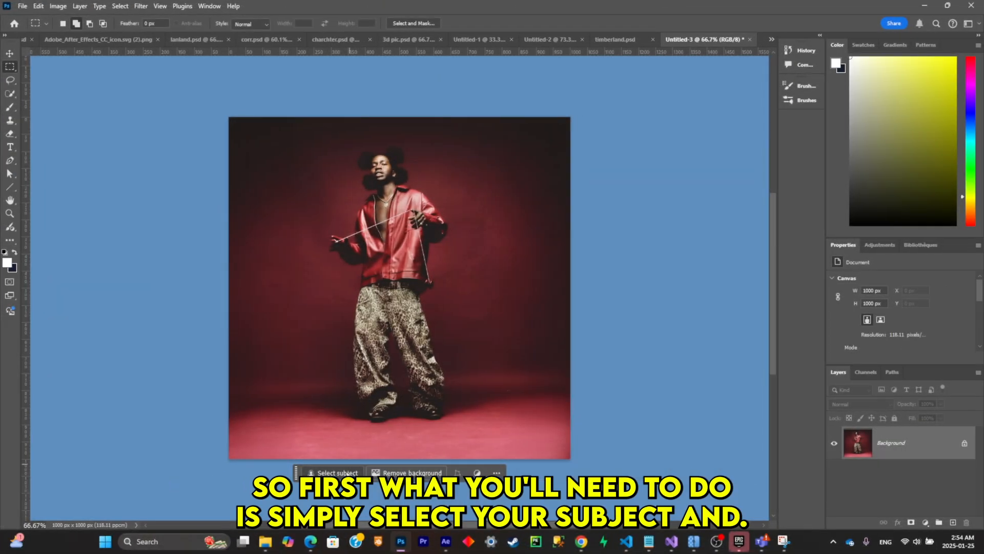
# - Select the man in the red jacket as subject and copy him to a new layer with the Background hidden
pyautogui.click(353, 472)
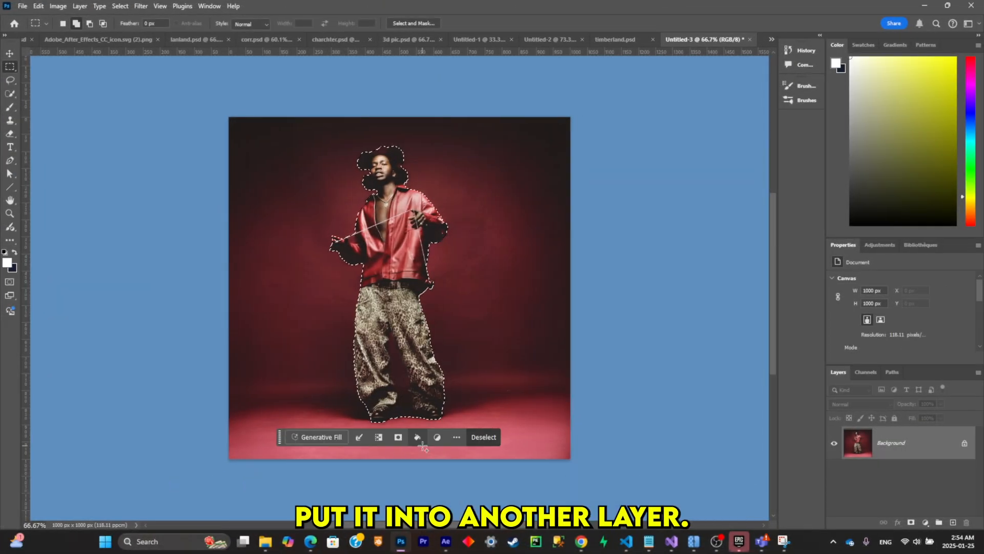
pyautogui.scroll(7, 385, 228)
pyautogui.scroll(-5, 381, 257)
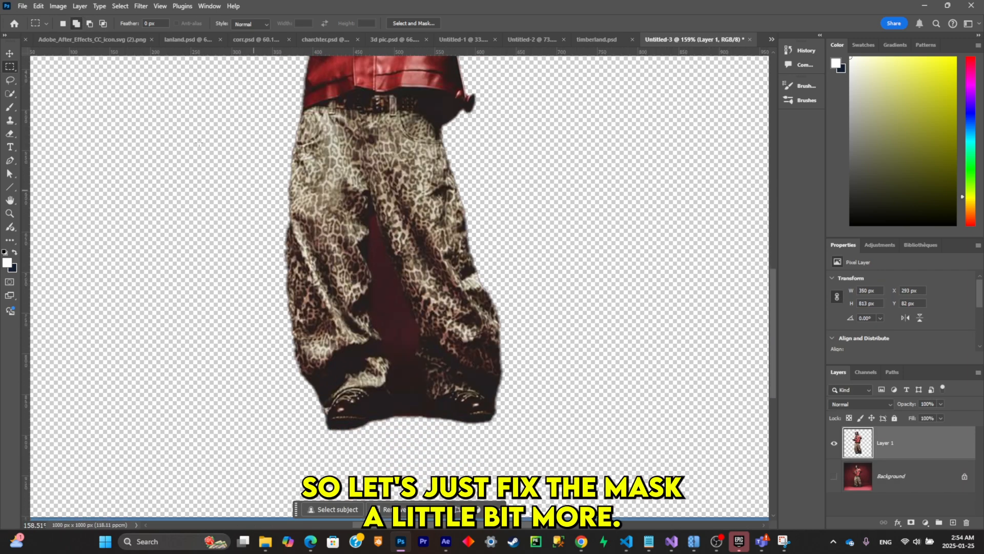
pyautogui.click(10, 107)
pyautogui.scroll(3, 410, 384)
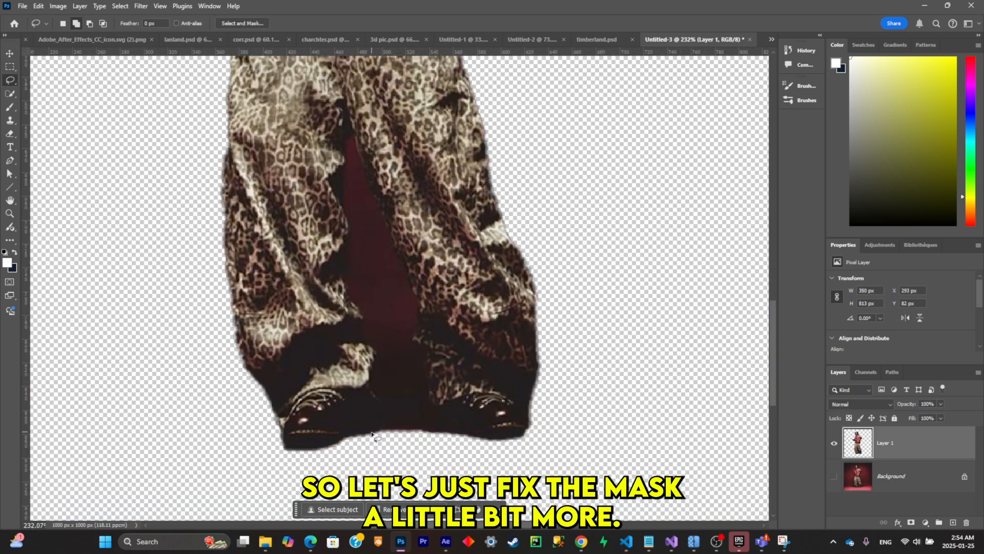
pyautogui.click(10, 94)
pyautogui.moveTo(354, 156)
pyautogui.mouseDown()
pyautogui.moveTo(397, 376)
pyautogui.moveTo(392, 405)
pyautogui.moveTo(363, 305)
pyautogui.moveTo(473, 335)
pyautogui.mouseUp()
pyautogui.hotkey('ctrl', 'd')
# - Erase the red background between the trouser legs with a harder eraser, reducing its size to 14 px for the narrow upper gap
pyautogui.scroll(-1, 364, 305)
pyautogui.click(10, 133)
pyautogui.moveTo(489, 294); pyautogui.dragTo(486, 315)
pyautogui.rightClick(500, 318)
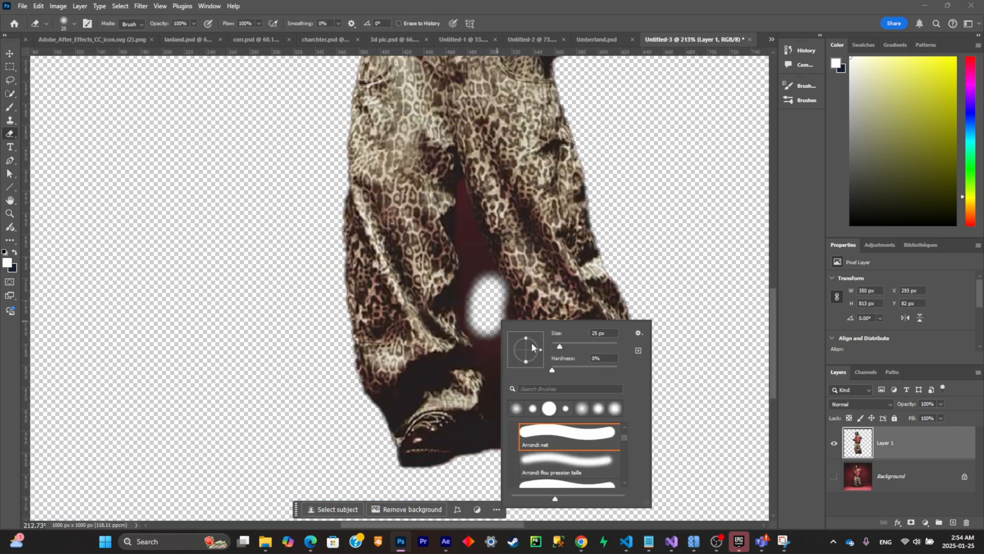
pyautogui.moveTo(550, 369); pyautogui.dragTo(597, 369)
pyautogui.click(493, 294)
pyautogui.moveTo(494, 294)
pyautogui.mouseDown()
pyautogui.moveTo(503, 395)
pyautogui.moveTo(536, 455)
pyautogui.moveTo(518, 345)
pyautogui.moveTo(482, 288)
pyautogui.moveTo(467, 238)
pyautogui.moveTo(469, 197)
pyautogui.mouseUp()
pyautogui.rightClick(469, 197)
pyautogui.moveTo(529, 223); pyautogui.dragTo(526, 224)
pyautogui.click(465, 212)
pyautogui.moveTo(465, 212); pyautogui.dragTo(461, 189)
pyautogui.scroll(-6, 542, 257)
# - With Layer 1 hidden, remove the character from the Background using Generative Fill on a rectangular selection and merge the fill into the Background
pyautogui.click(834, 476)
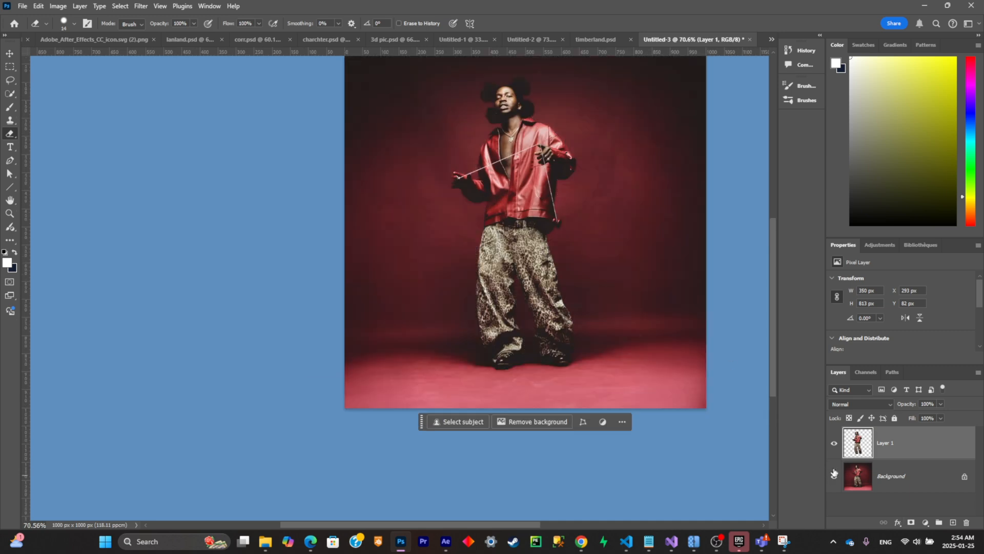
pyautogui.click(834, 443)
pyautogui.click(892, 477)
pyautogui.scroll(-3, 512, 226)
pyautogui.scroll(2, 512, 188)
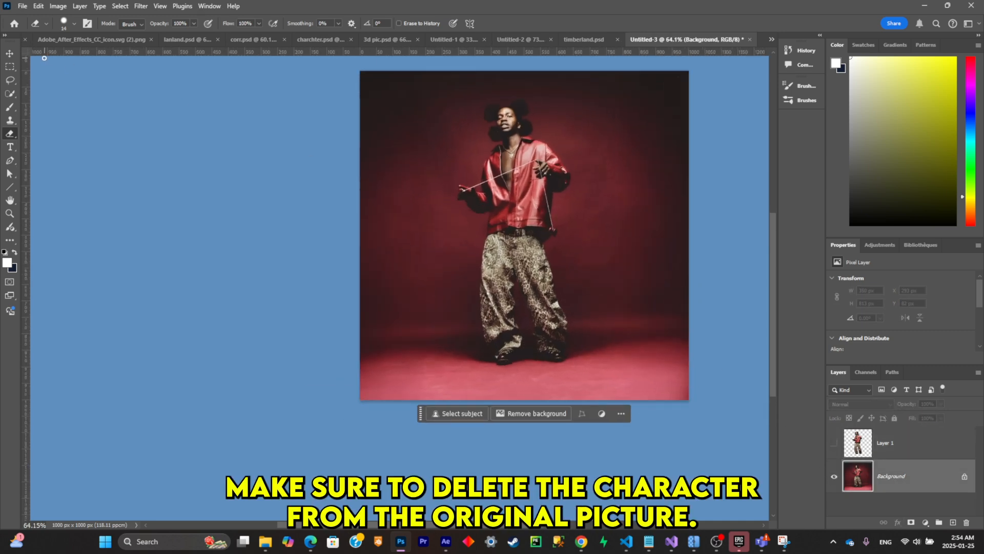
pyautogui.click(10, 68)
pyautogui.moveTo(442, 93); pyautogui.dragTo(611, 375)
pyautogui.rightClick(599, 93)
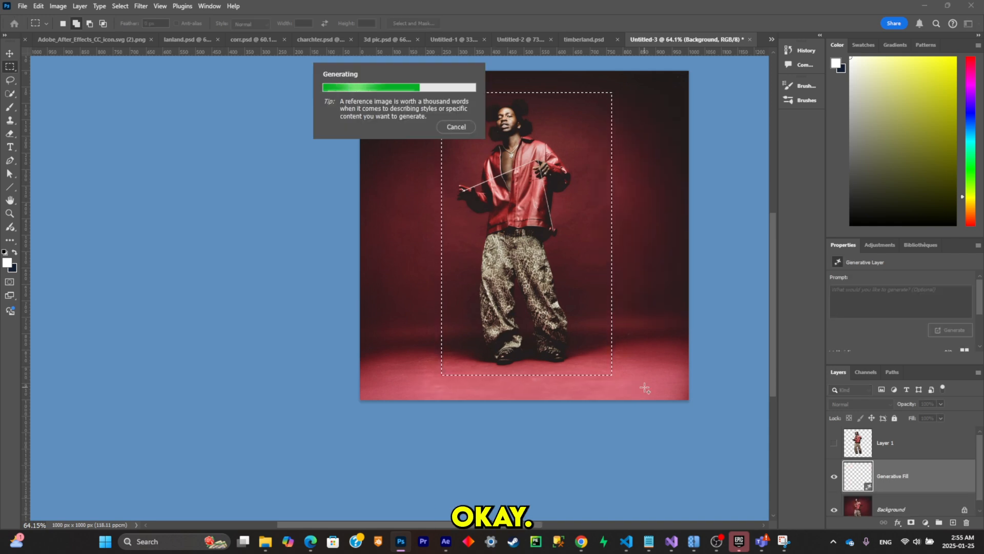
pyautogui.rightClick(922, 476)
pyautogui.click(892, 341)
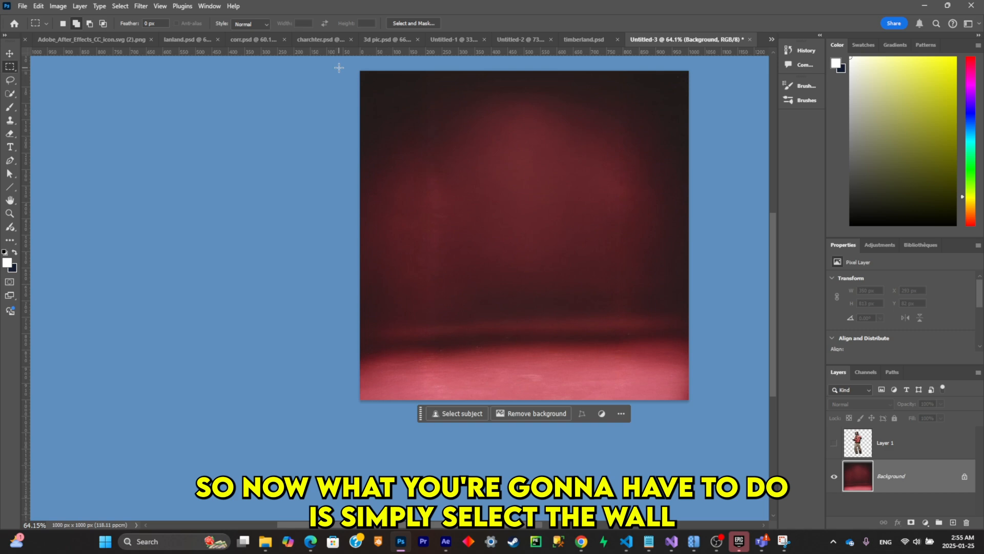
# - Copy the wall area, about 1000 x 794 px, to its own layer and delete the wall from the original layer
pyautogui.moveTo(339, 67); pyautogui.dragTo(709, 330)
pyautogui.hotkey('ctrl', 'j')
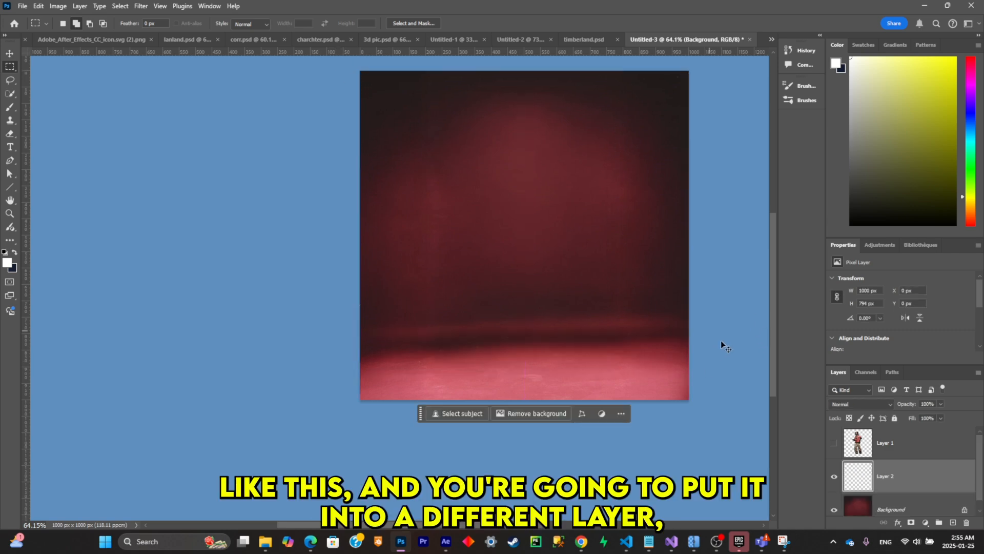
pyautogui.click(875, 497)
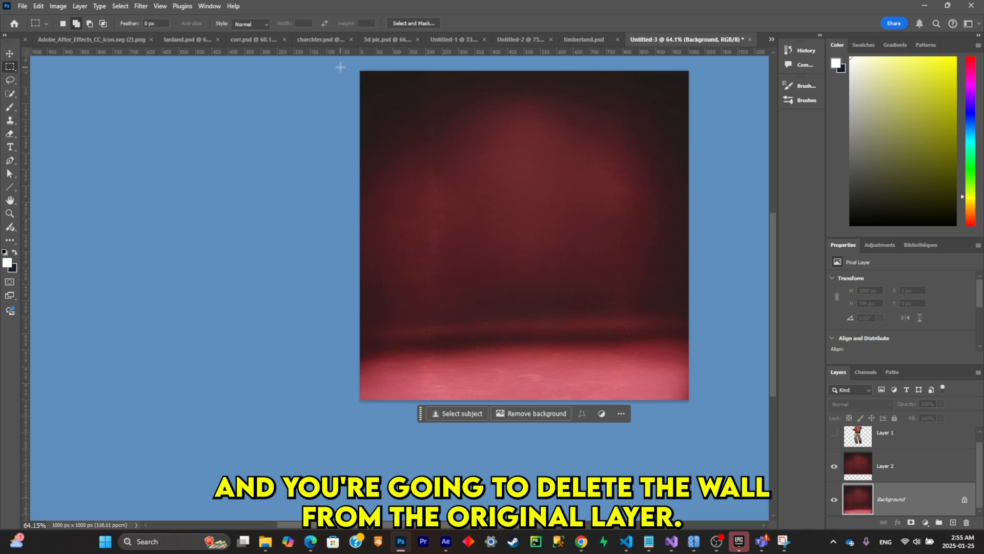
pyautogui.moveTo(340, 67); pyautogui.dragTo(707, 337)
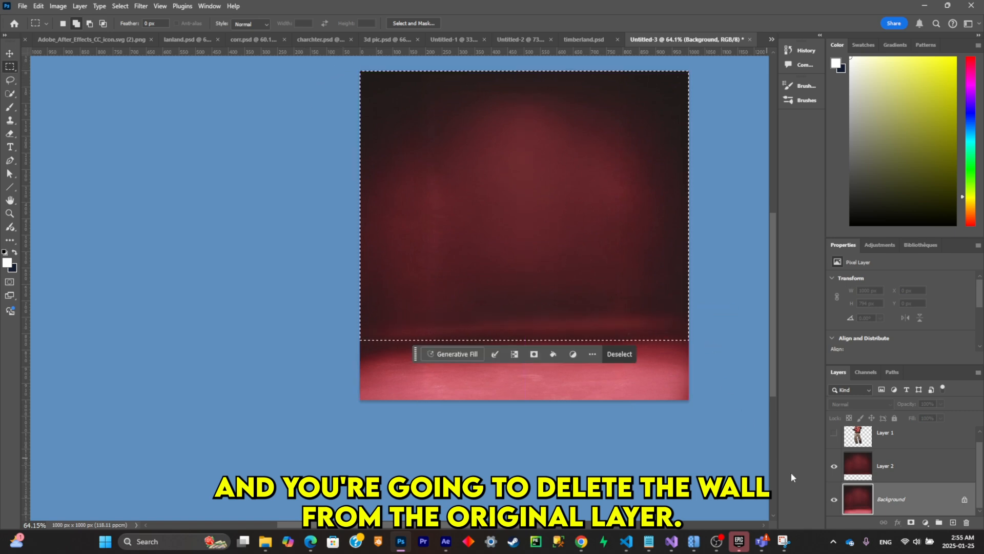
pyautogui.hotkey('ctrl', 'd')
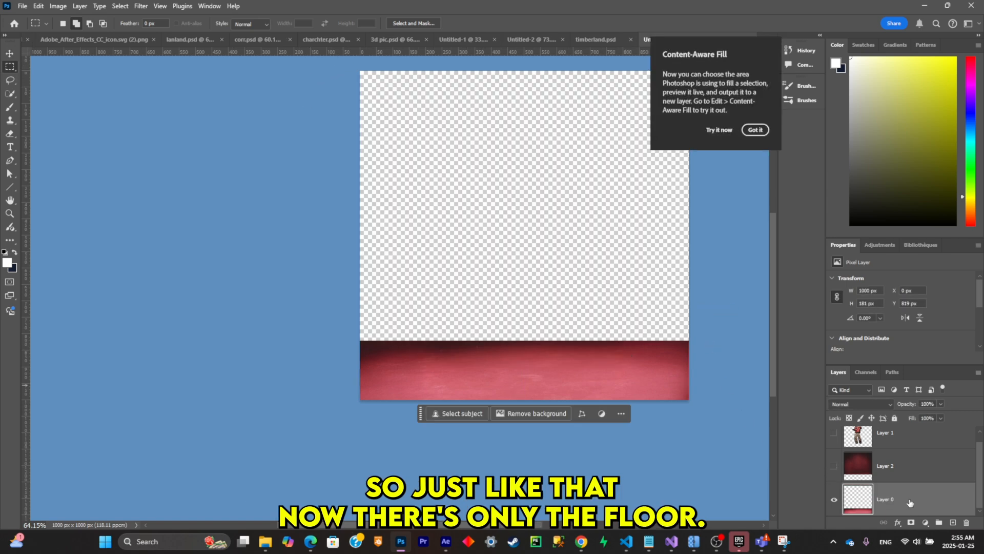
# - Stretch the floor on Layer 0 vertically to about 552% so it fills the whole canvas
pyautogui.press('v')
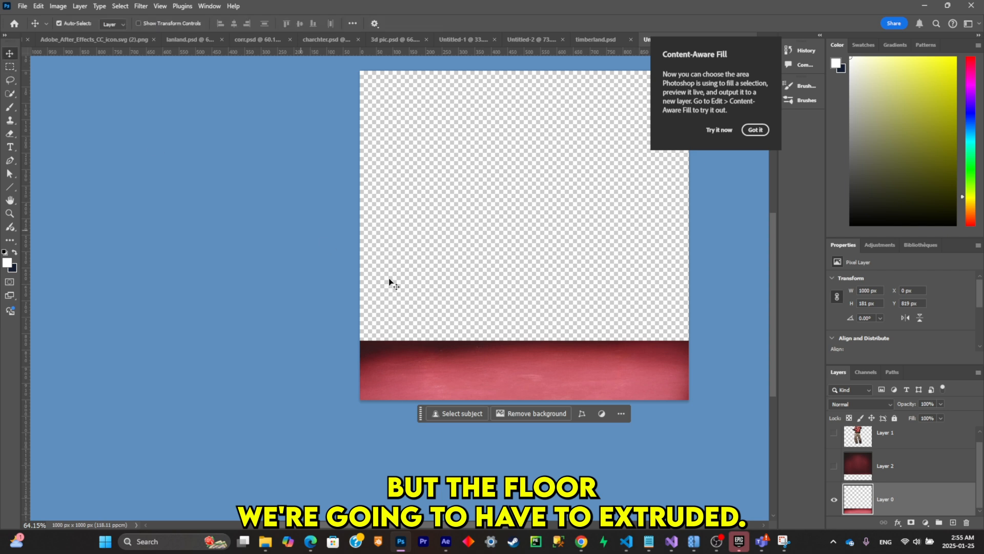
pyautogui.hotkey('ctrl', 't')
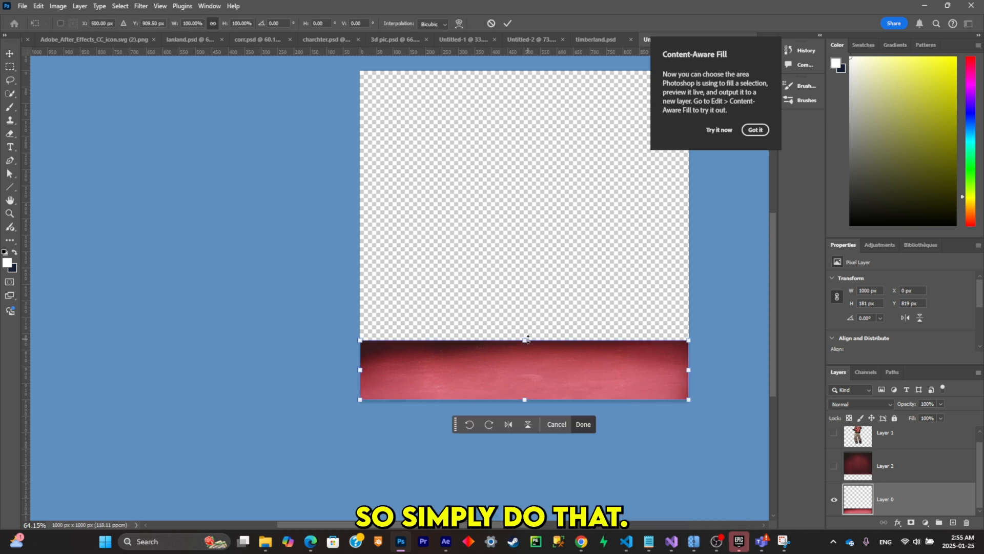
pyautogui.moveTo(525, 340); pyautogui.dragTo(502, 72)
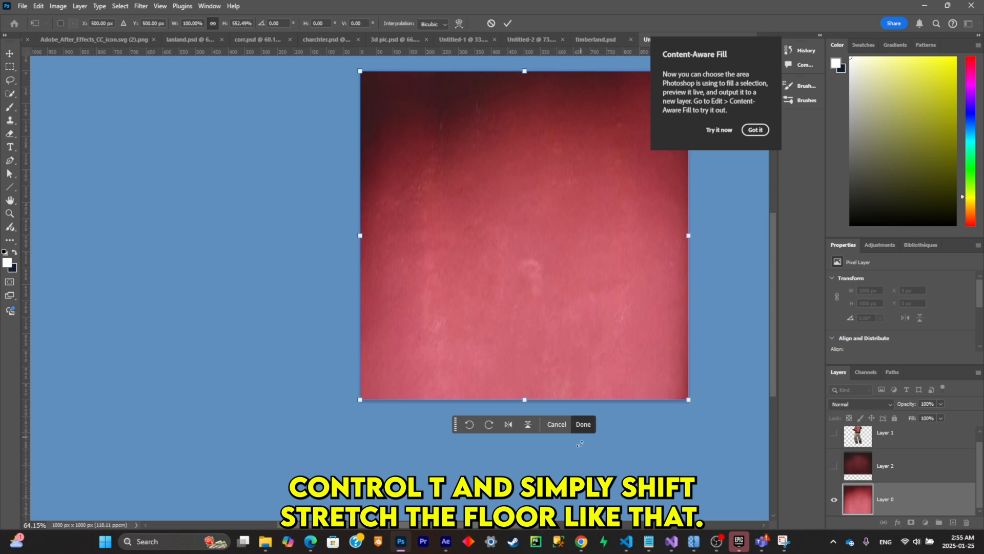
pyautogui.click(583, 425)
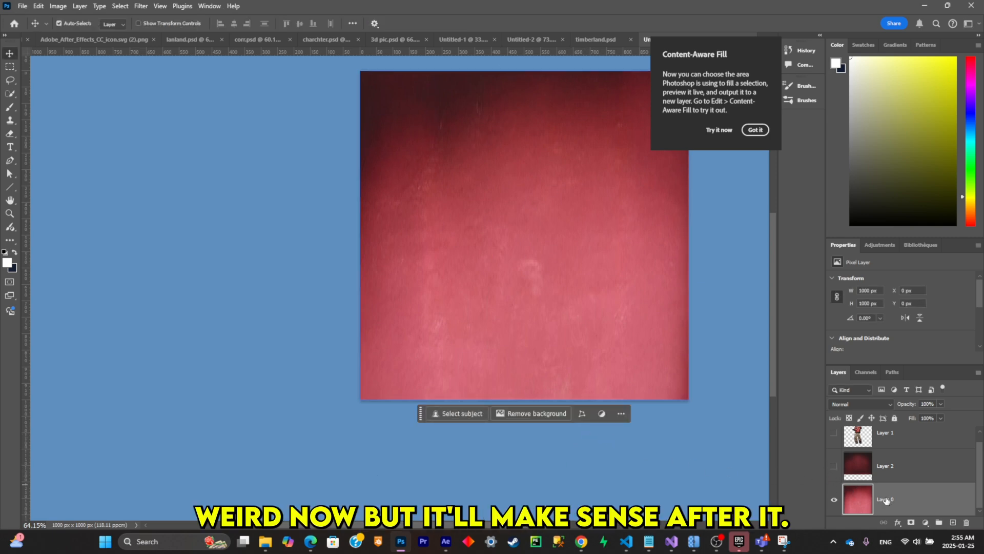
# - Move Layer 0 above Layer 2, show all layers and save the document as floor 3d.psd
pyautogui.moveTo(886, 500); pyautogui.dragTo(871, 450)
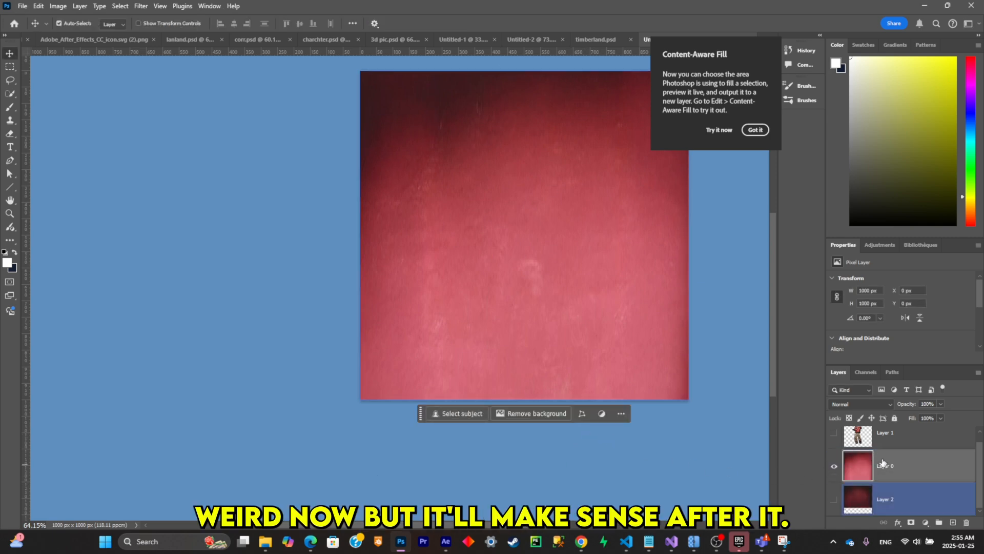
pyautogui.click(833, 499)
pyautogui.click(834, 432)
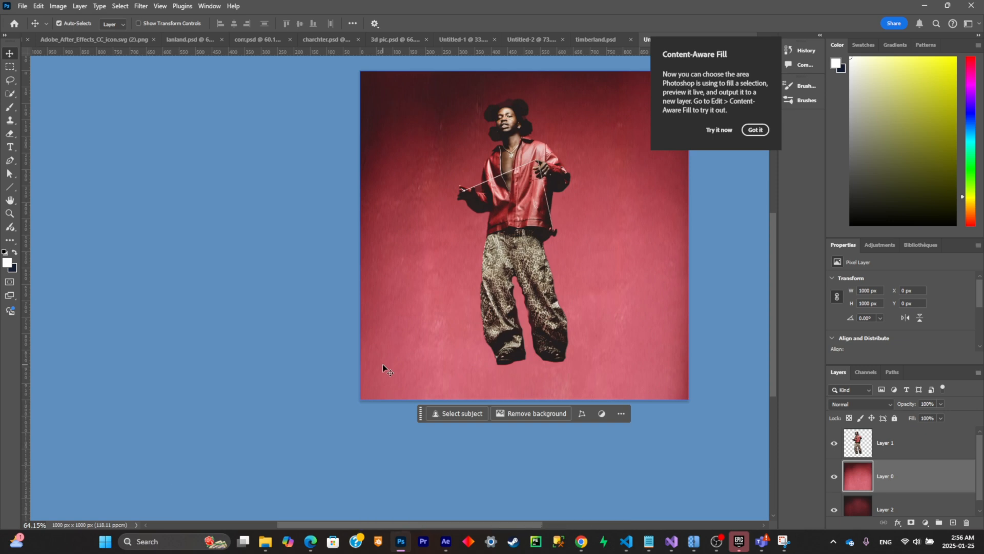
pyautogui.hotkey('ctrl', 's')
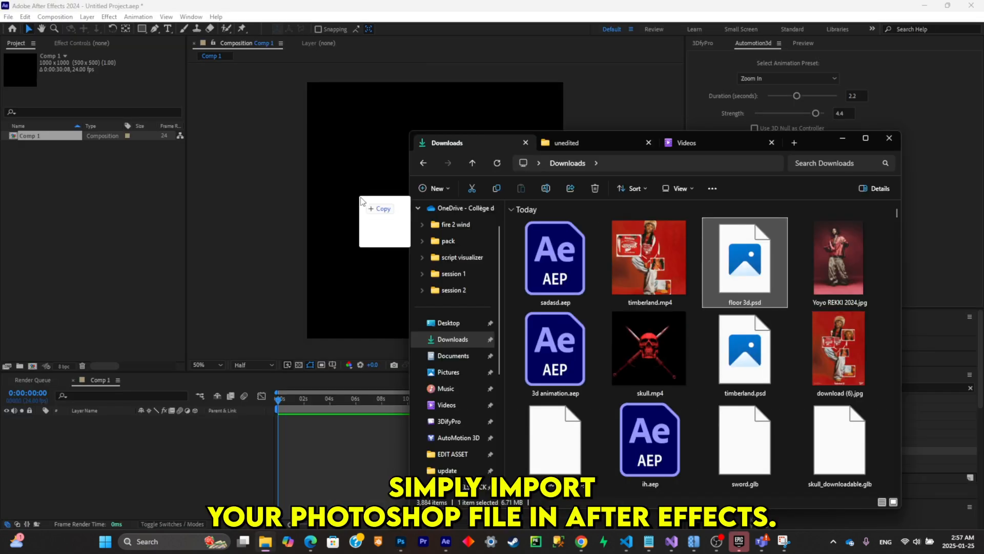
# - Switch to After Effects, import floor 3d.psd into Comp 1 as a composition with editable layer styles, and open its layers
pyautogui.press('Return')
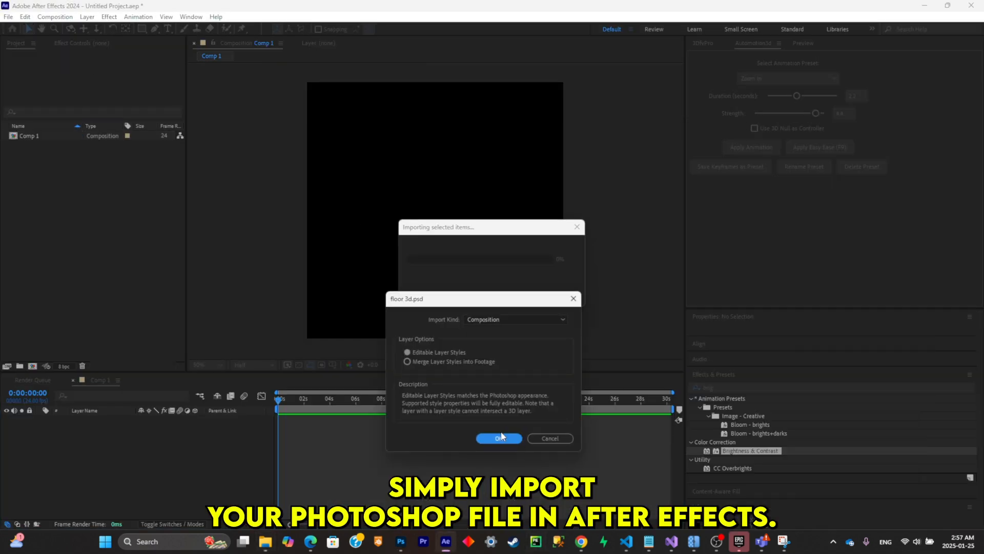
pyautogui.click(498, 438)
pyautogui.doubleClick(122, 424)
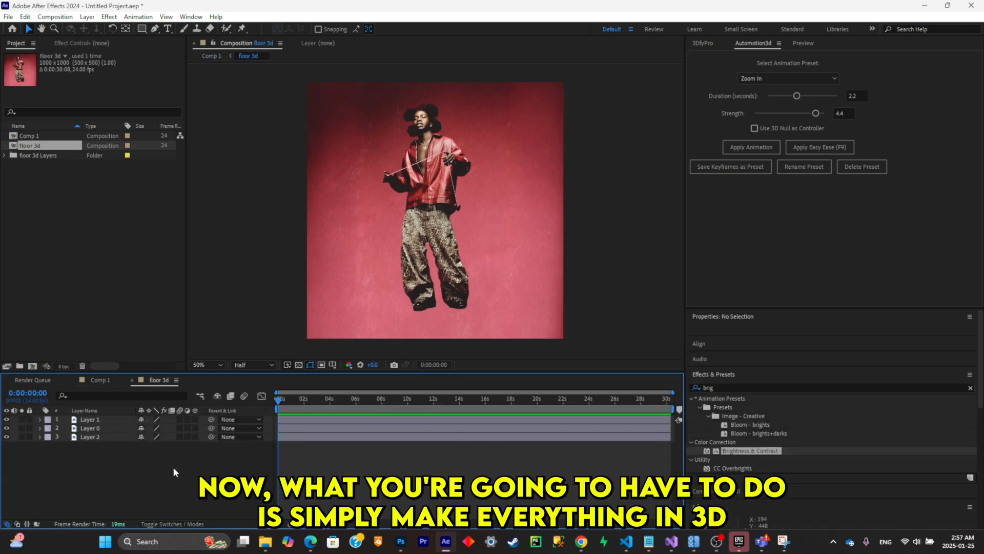
# - Create the 3D camera and 3D layers with 3DfyPro and display the floor 3d composition in two views
pyautogui.click(704, 44)
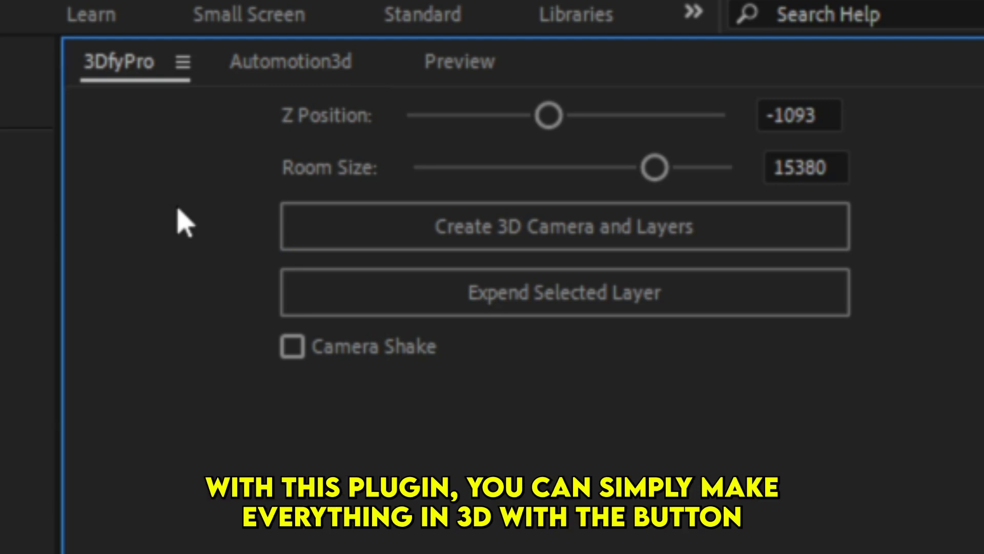
pyautogui.click(345, 237)
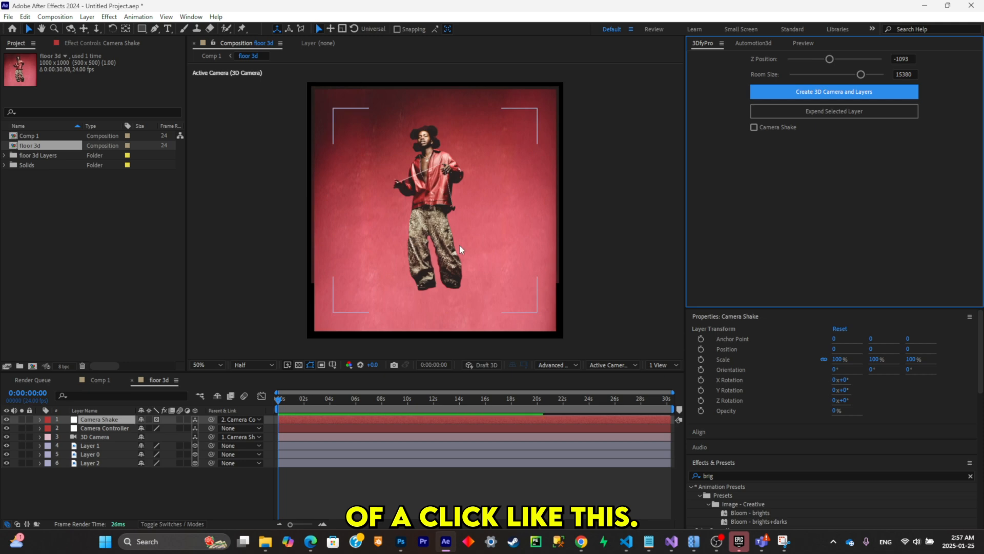
pyautogui.click(659, 365)
pyautogui.click(666, 390)
pyautogui.scroll(-1, 546, 242)
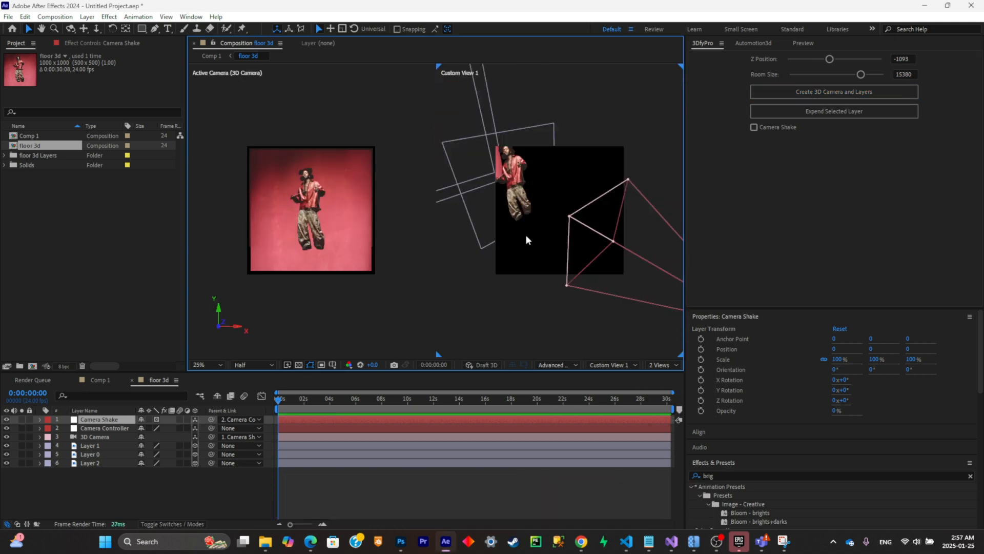
# - Lay floor Layer 0 flat by rotating it about X to 268.3° and lower it to position 500, 2776.5, 8622.1
pyautogui.click(105, 464)
pyautogui.click(103, 454)
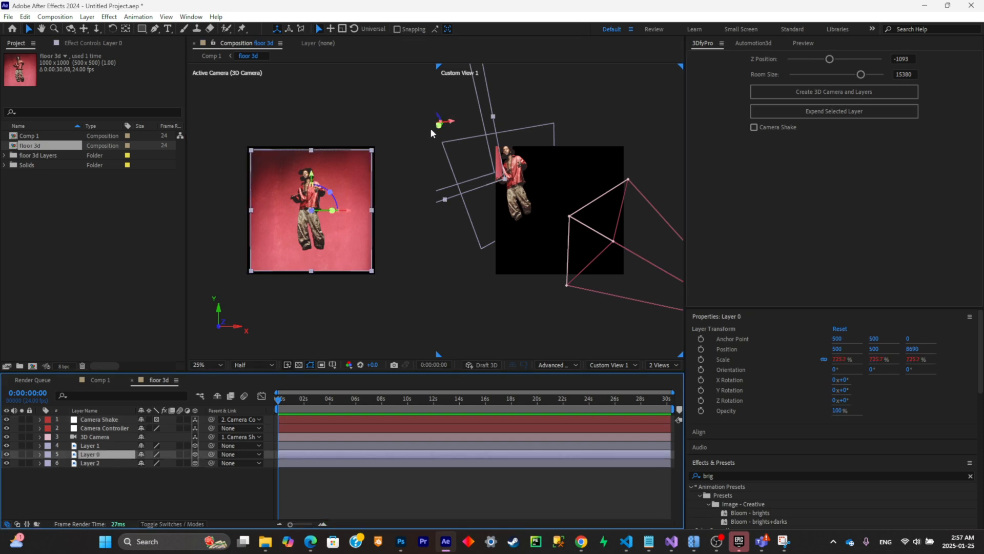
pyautogui.moveTo(314, 192); pyautogui.dragTo(337, 217)
pyautogui.moveTo(526, 217); pyautogui.dragTo(633, 243)
pyautogui.scroll(-1, 600, 254)
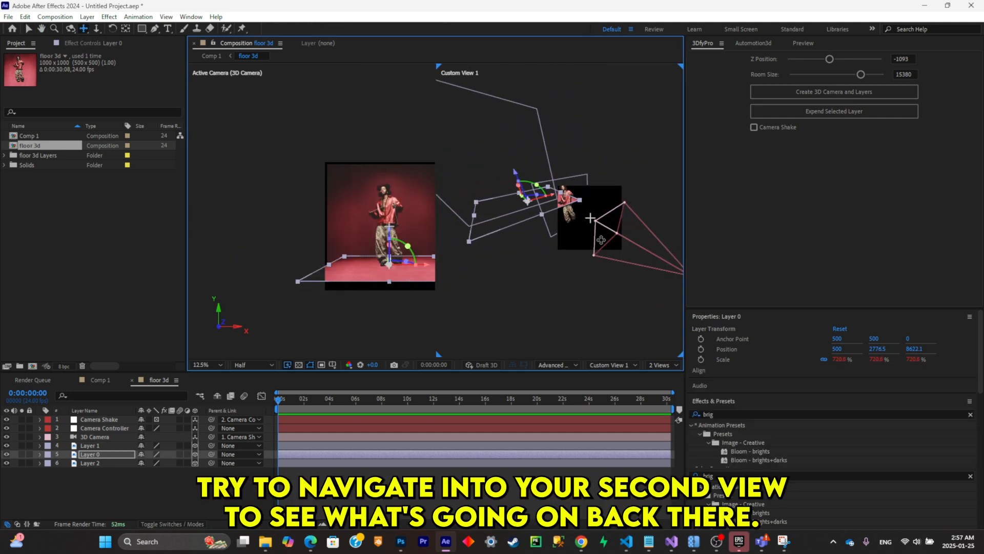
# - Move the floor layer back until it meets the wall, at position 500, 2900.7, 12786
pyautogui.moveTo(568, 229); pyautogui.dragTo(663, 254)
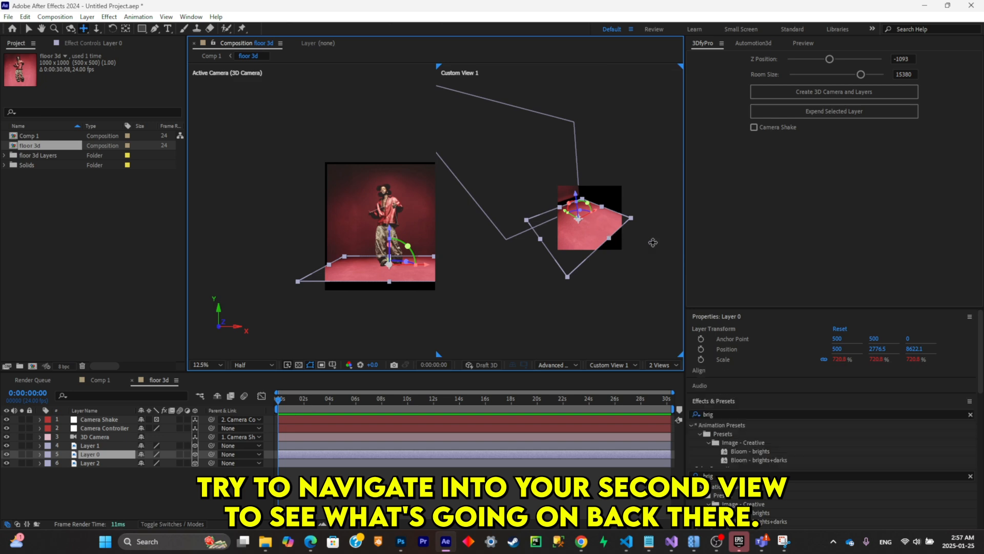
pyautogui.moveTo(562, 222); pyautogui.dragTo(585, 223)
pyautogui.scroll(1, 603, 230)
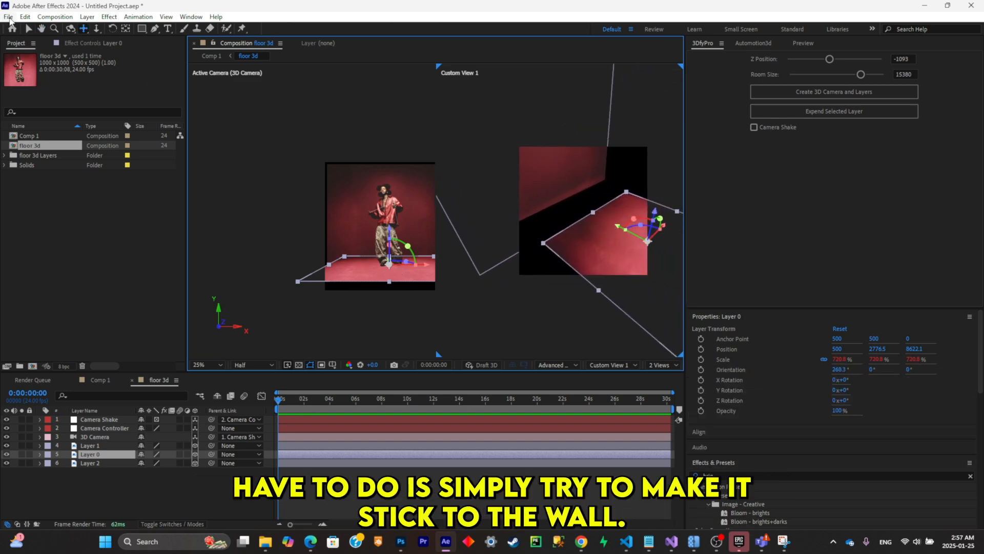
pyautogui.click(28, 29)
pyautogui.moveTo(610, 226); pyautogui.dragTo(541, 221)
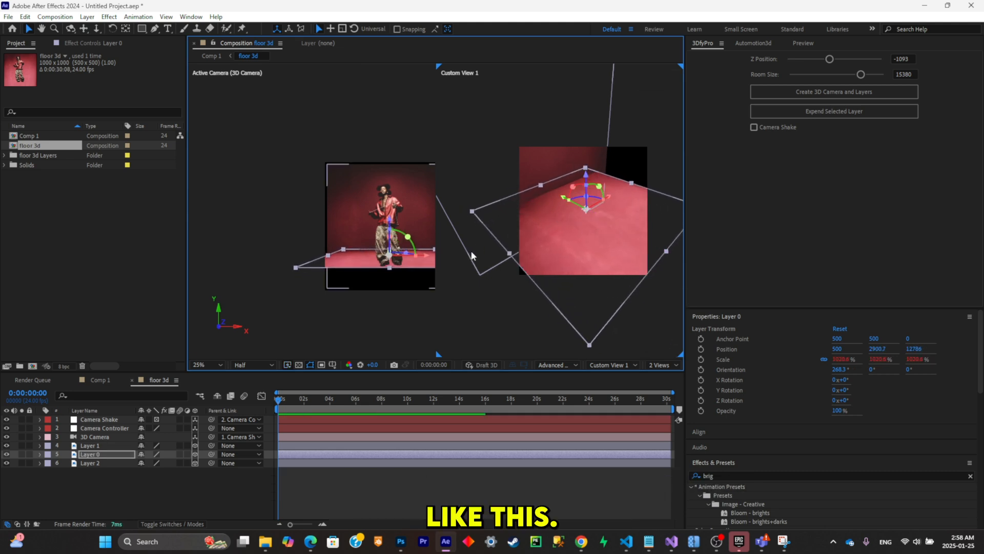
# - Widen the floor layer to about 1182% in a single view and set the camera's Z Position to -1421 in 3DfyPro
pyautogui.scroll(2, 371, 267)
pyautogui.moveTo(345, 275); pyautogui.dragTo(245, 256)
pyautogui.click(659, 365)
pyautogui.click(665, 376)
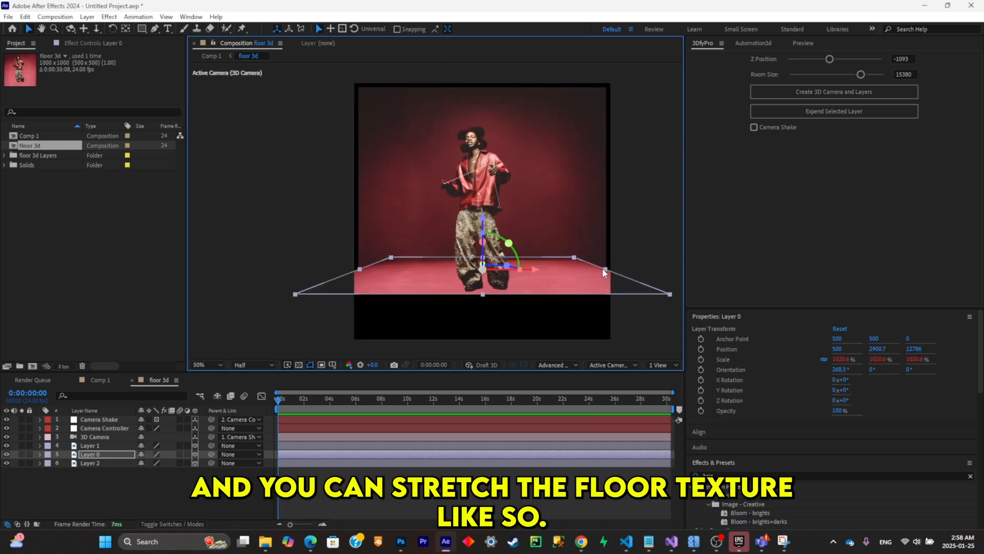
pyautogui.moveTo(606, 270); pyautogui.dragTo(624, 270)
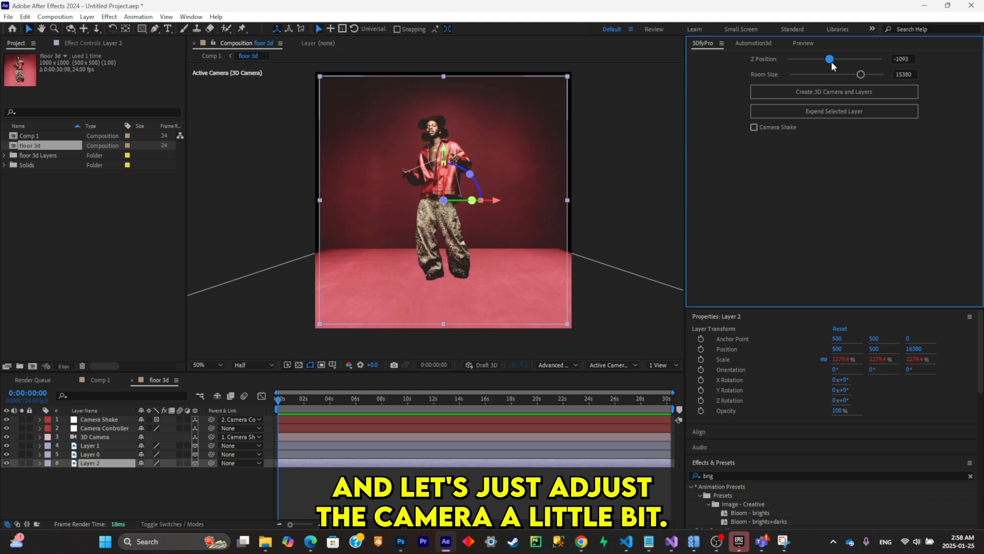
pyautogui.moveTo(832, 61); pyautogui.dragTo(829, 61)
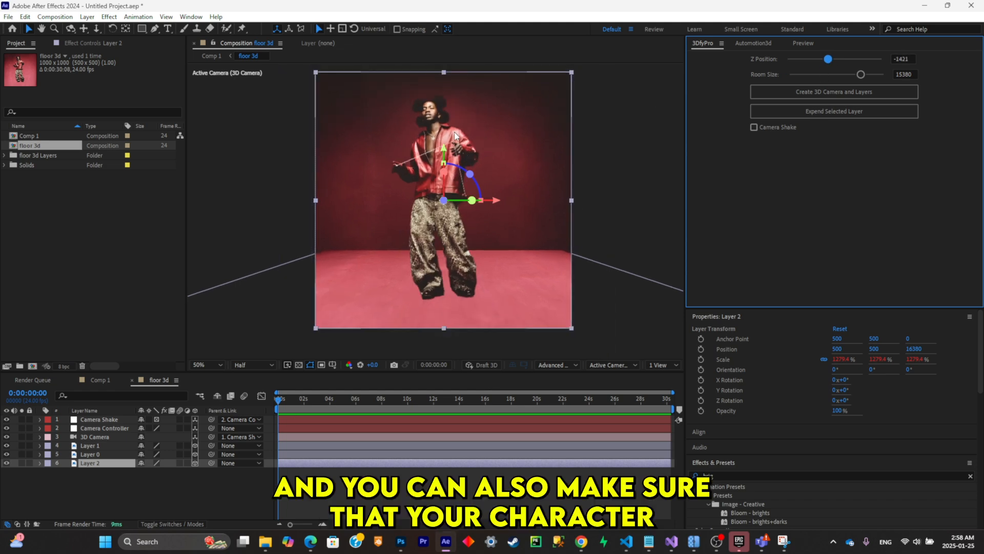
# - Lower the character on Layer 1 toward the floor, to position 510.5, 646.4, 1000
pyautogui.click(89, 445)
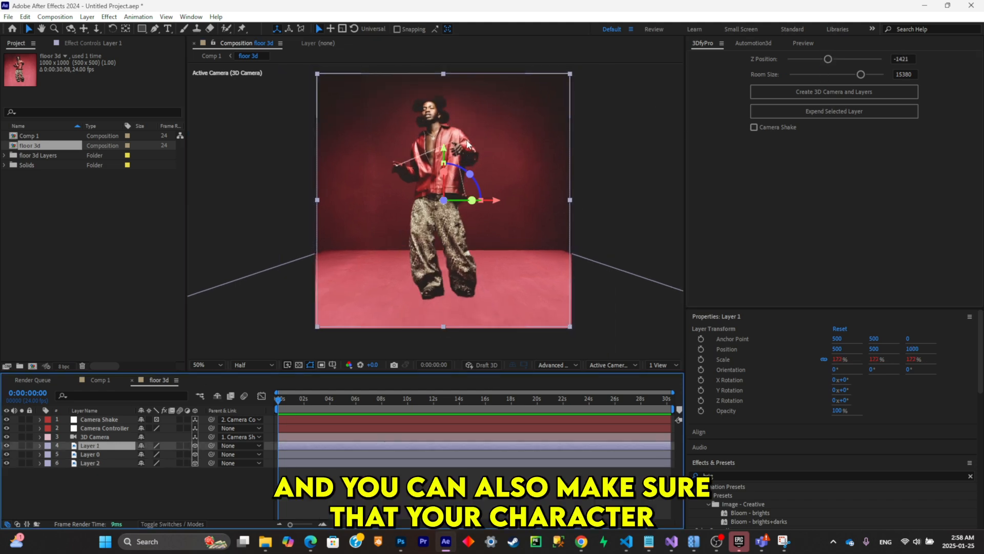
pyautogui.click(444, 203)
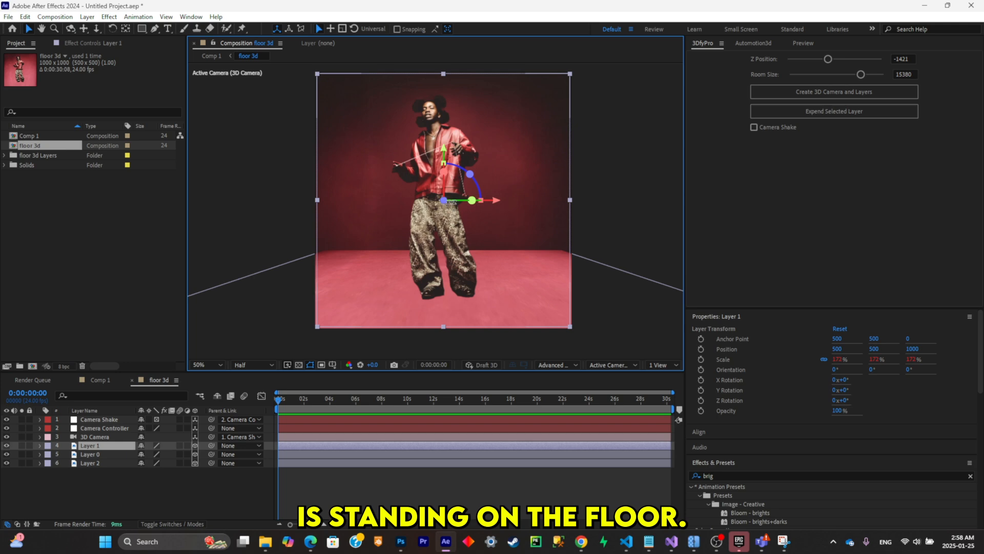
pyautogui.moveTo(444, 203)
pyautogui.mouseDown()
pyautogui.moveTo(410, 205)
pyautogui.moveTo(453, 243)
pyautogui.moveTo(440, 194)
pyautogui.moveTo(446, 220)
pyautogui.mouseUp()
# - Display two views and push the character layer back over the floor, to position 510.5, 801.3, 8651.2
pyautogui.click(662, 365)
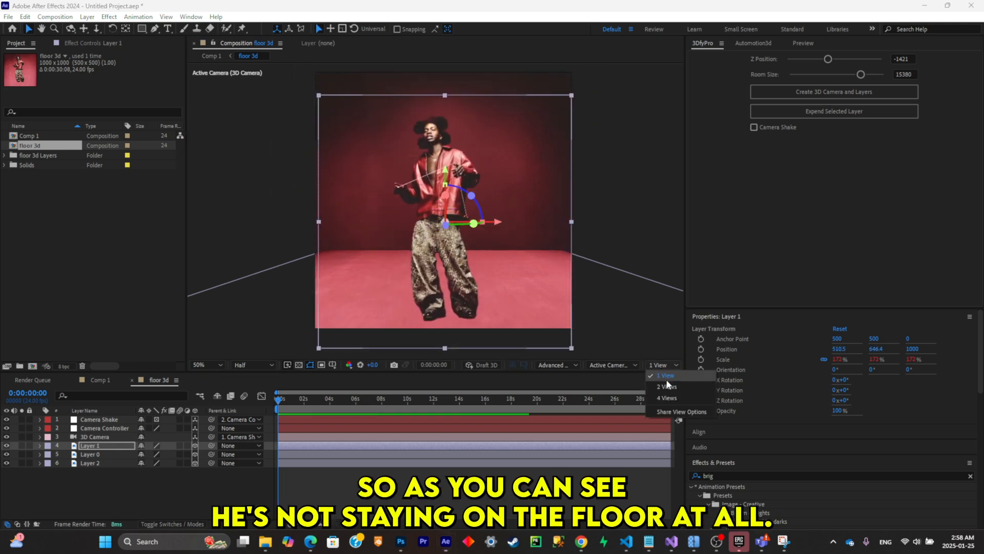
pyautogui.click(667, 386)
pyautogui.scroll(-5, 492, 202)
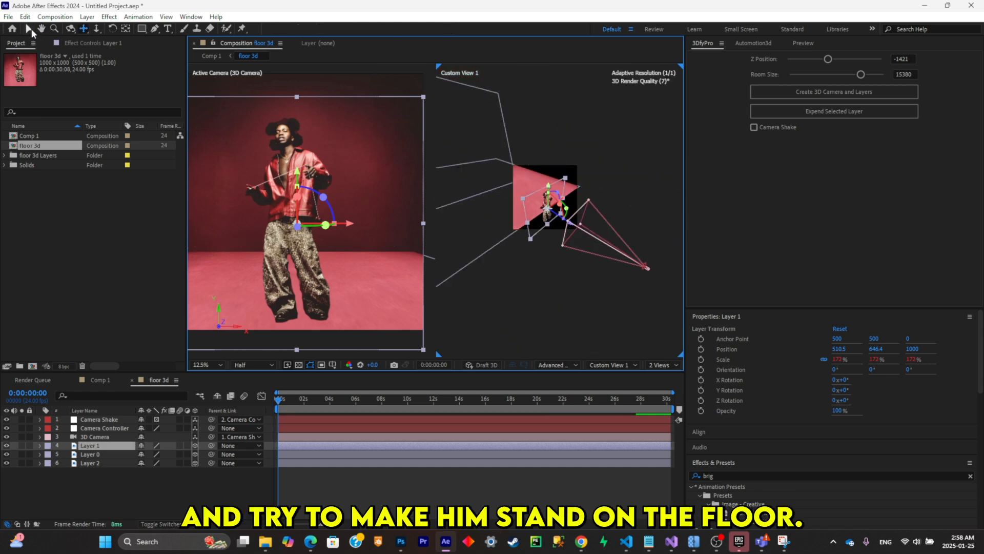
pyautogui.click(29, 29)
pyautogui.scroll(2, 573, 254)
pyautogui.moveTo(569, 233); pyautogui.dragTo(433, 166)
pyautogui.moveTo(567, 193); pyautogui.dragTo(659, 203)
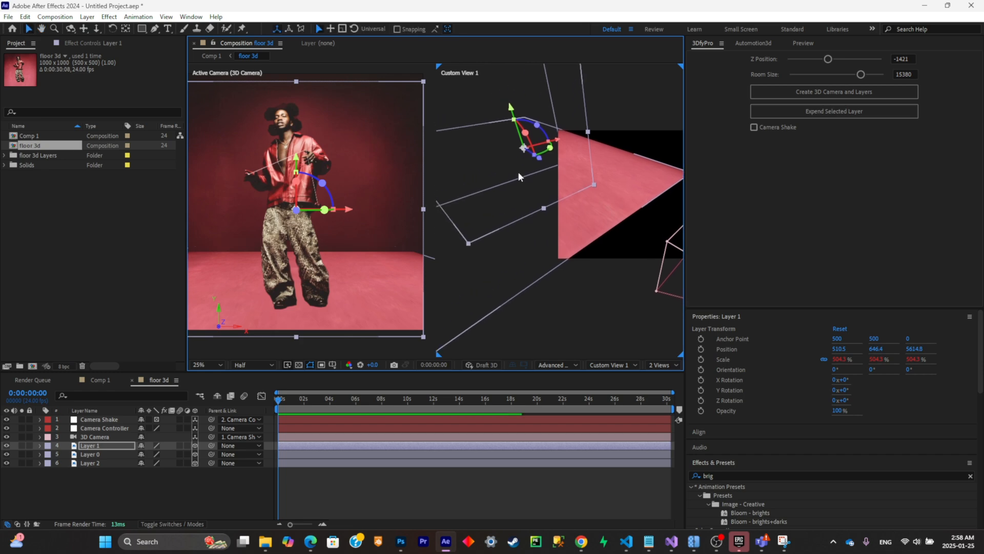
pyautogui.moveTo(510, 107); pyautogui.dragTo(519, 119)
pyautogui.moveTo(548, 165); pyautogui.dragTo(519, 145)
# - Scale the character on Layer 1 down to about 498% and return to a single camera view
pyautogui.press('s')
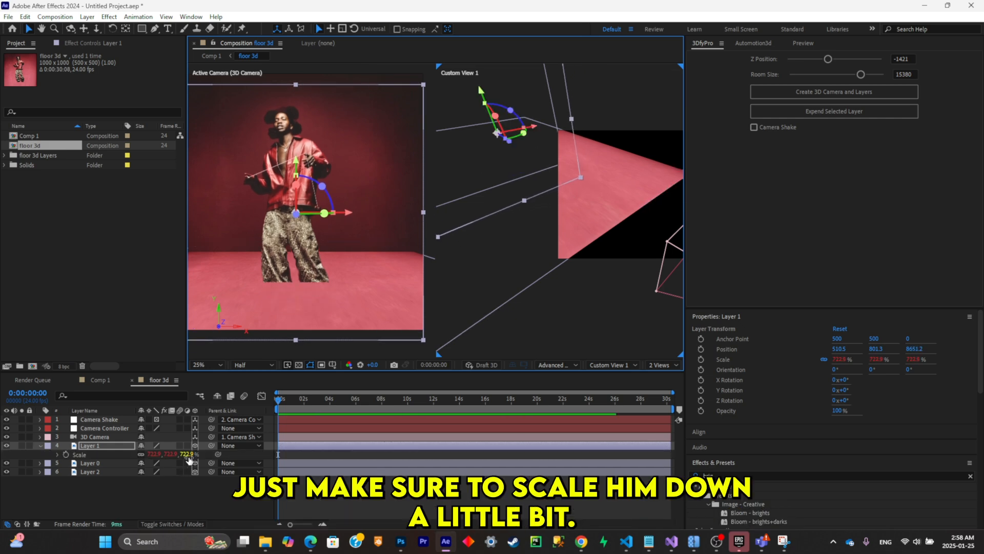
pyautogui.moveTo(185, 455); pyautogui.dragTo(174, 458)
pyautogui.moveTo(532, 281); pyautogui.dragTo(392, 218)
pyautogui.click(663, 365)
pyautogui.click(662, 380)
pyautogui.scroll(2, 535, 256)
pyautogui.scroll(1, 393, 219)
pyautogui.scroll(-2, 421, 228)
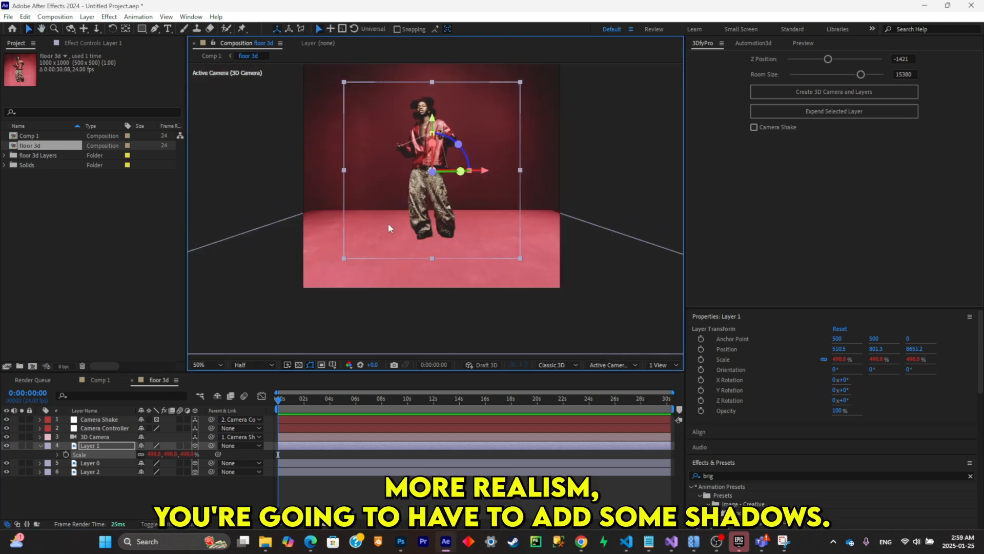
# - Duplicate Layer 1 and lay the copy flat beneath the character's feet as a shadow, with X orientation 86°
pyautogui.click(113, 444)
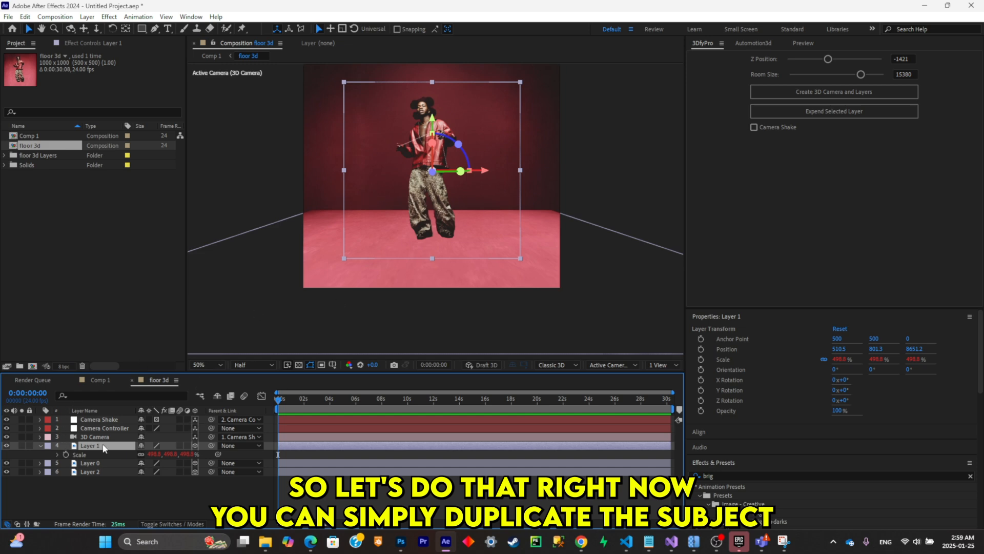
pyautogui.hotkey('ctrl', 'd')
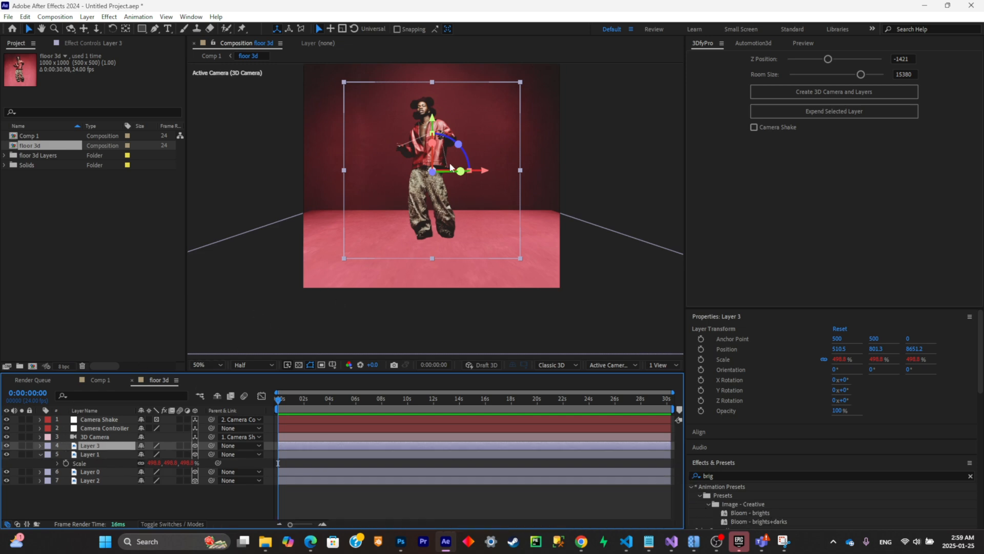
pyautogui.moveTo(432, 132); pyautogui.dragTo(426, 181)
pyautogui.moveTo(431, 224); pyautogui.dragTo(435, 284)
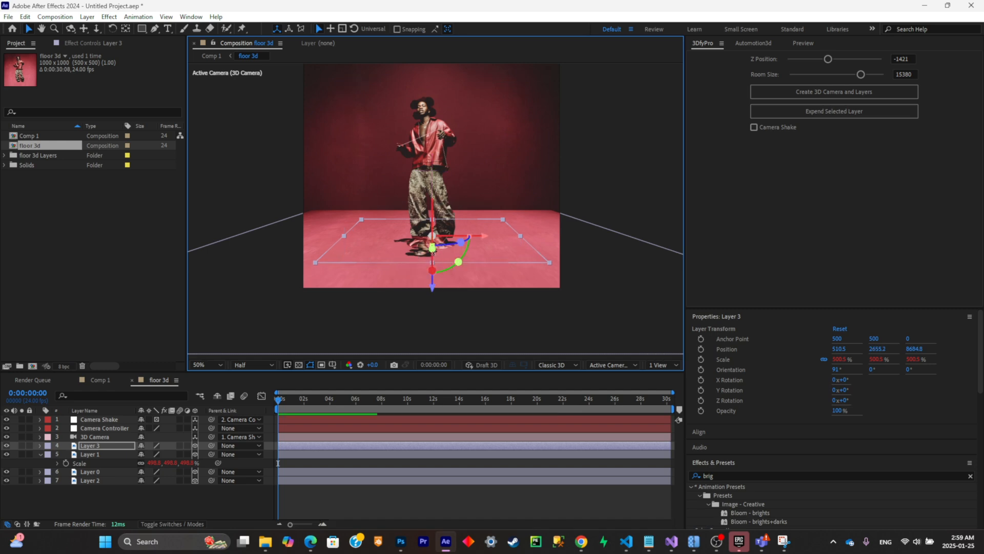
pyautogui.moveTo(433, 251); pyautogui.dragTo(435, 249)
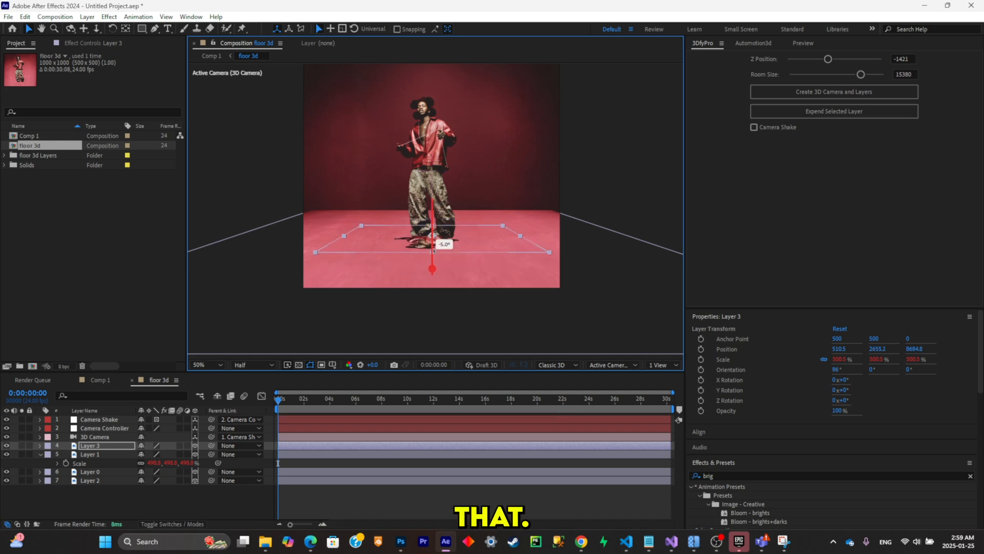
# - Add a Color Overlay layer style to shadow Layer 3 and set its color to black, 000000
pyautogui.rightClick(114, 445)
pyautogui.moveTo(156, 277)
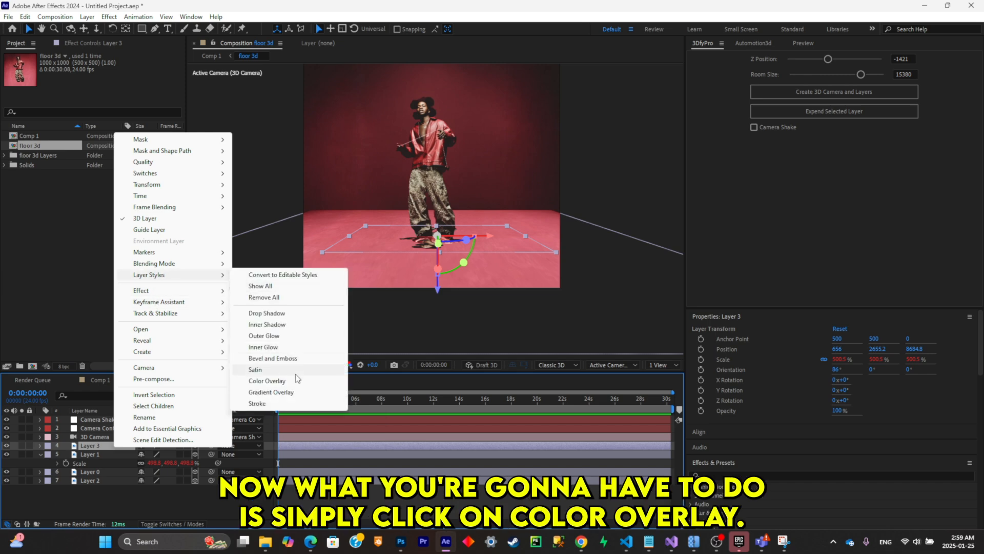
pyautogui.click(267, 380)
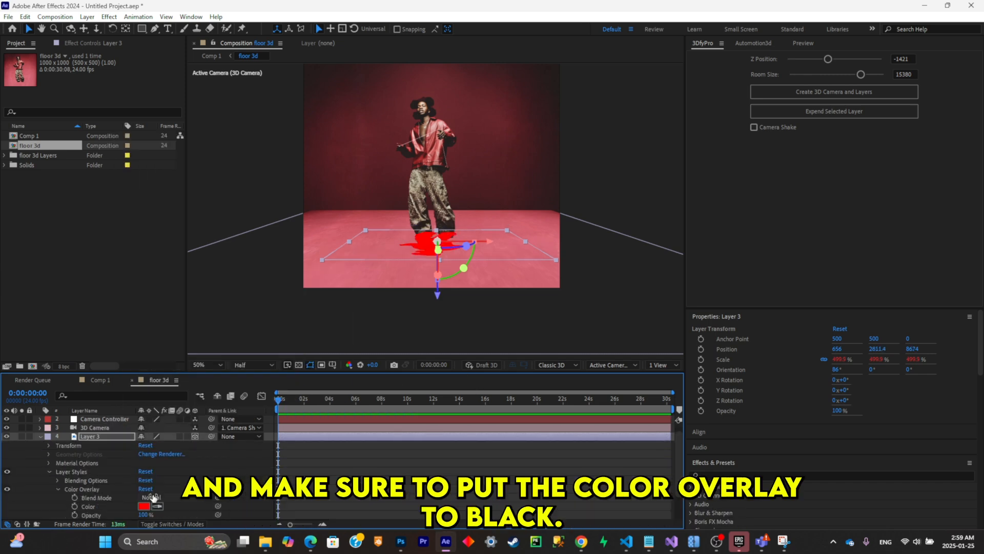
pyautogui.click(144, 471)
pyautogui.write('000000')
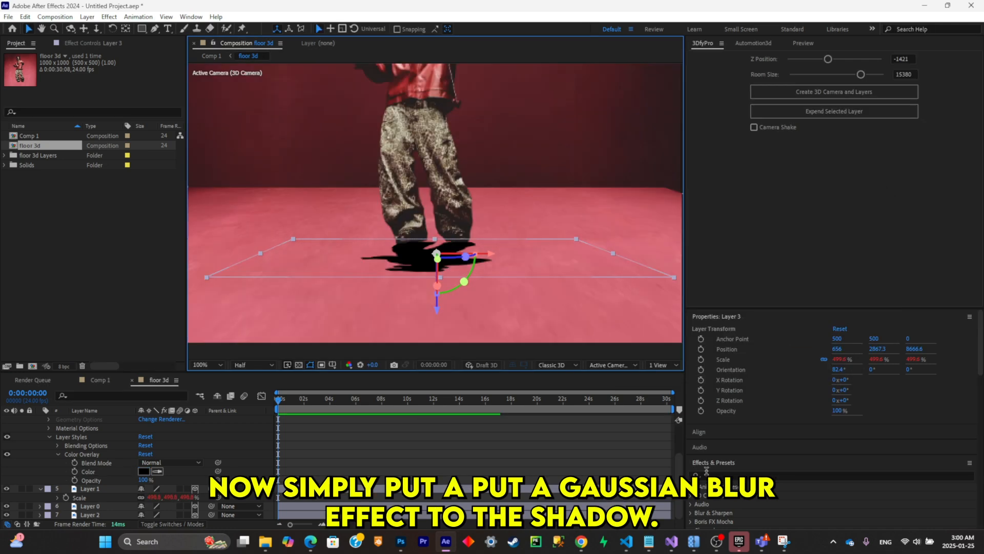
# - Apply Gaussian Blur to shadow Layer 3 with blurriness 140.7 and no repeated edge pixels, and set the layer's opacity to 94%
pyautogui.click(708, 474)
pyautogui.write('gaus')
pyautogui.moveTo(742, 512); pyautogui.dragTo(111, 489)
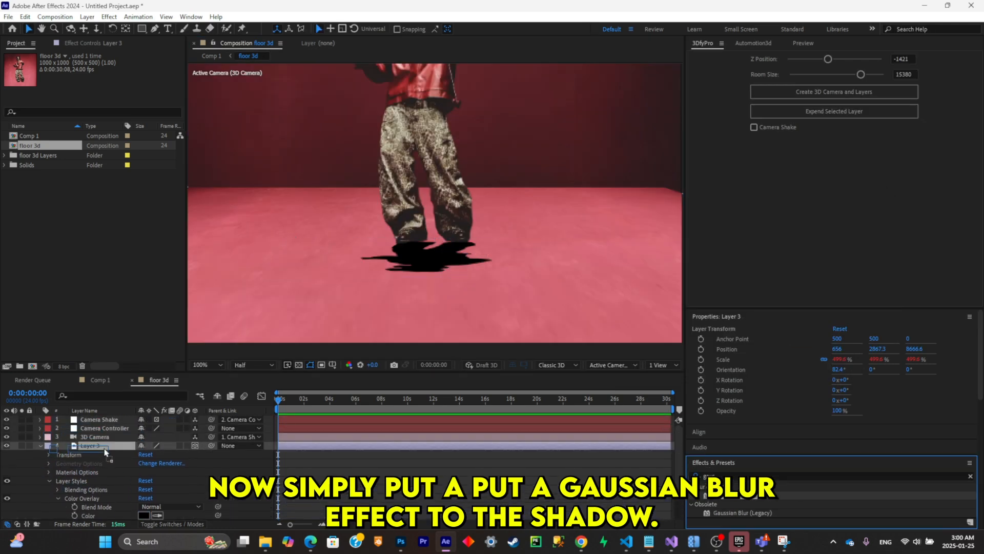
pyautogui.moveTo(107, 74); pyautogui.dragTo(166, 76)
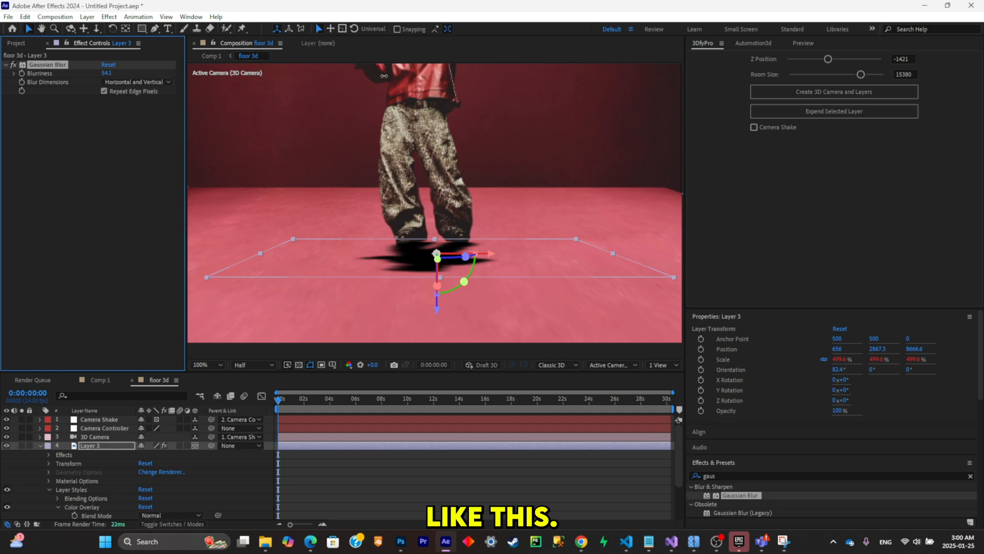
pyautogui.moveTo(384, 75); pyautogui.dragTo(752, 99)
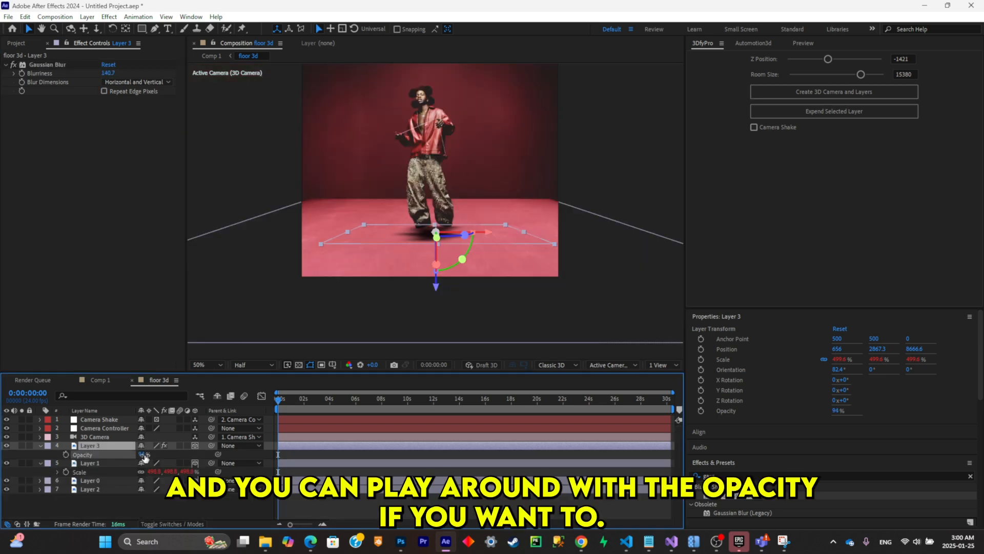
pyautogui.click(177, 515)
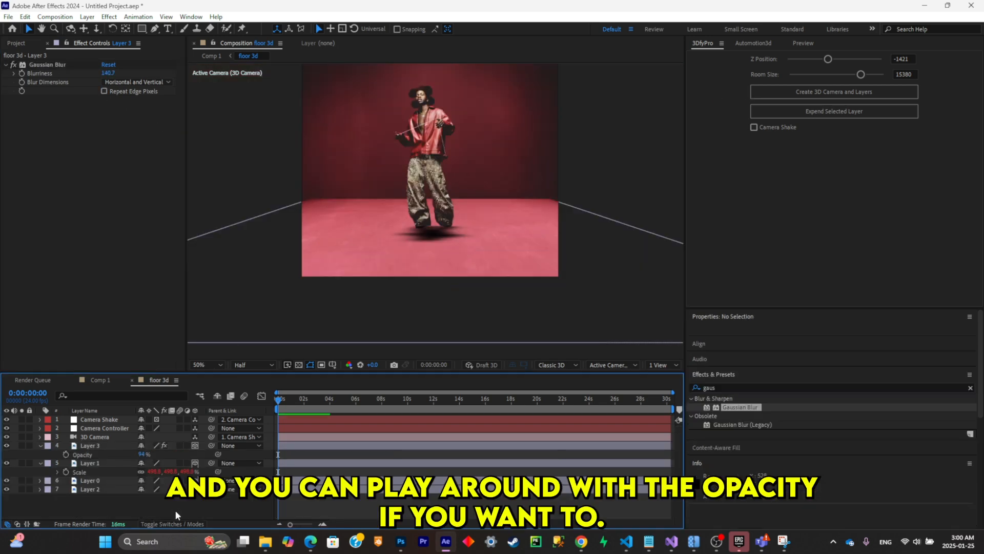
# - Try animating the 3D Camera's Z position, with a position keyframe at the start and a change at 0:00:05:23
pyautogui.click(115, 439)
pyautogui.press('p')
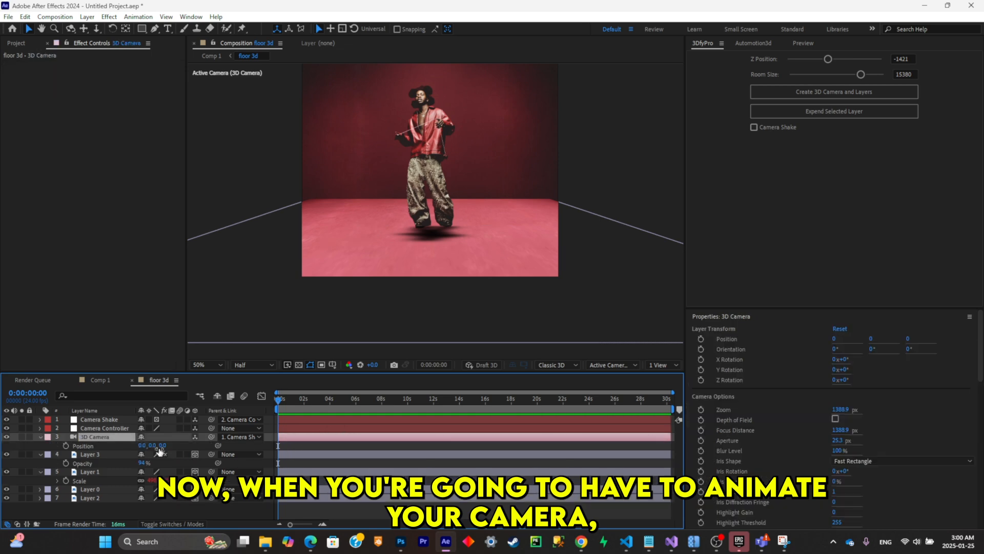
pyautogui.click(65, 446)
pyautogui.click(355, 400)
pyautogui.moveTo(163, 446); pyautogui.dragTo(345, 398)
pyautogui.hotkey('ctrl', 'z')
pyautogui.hotkey('ctrl', 'z')
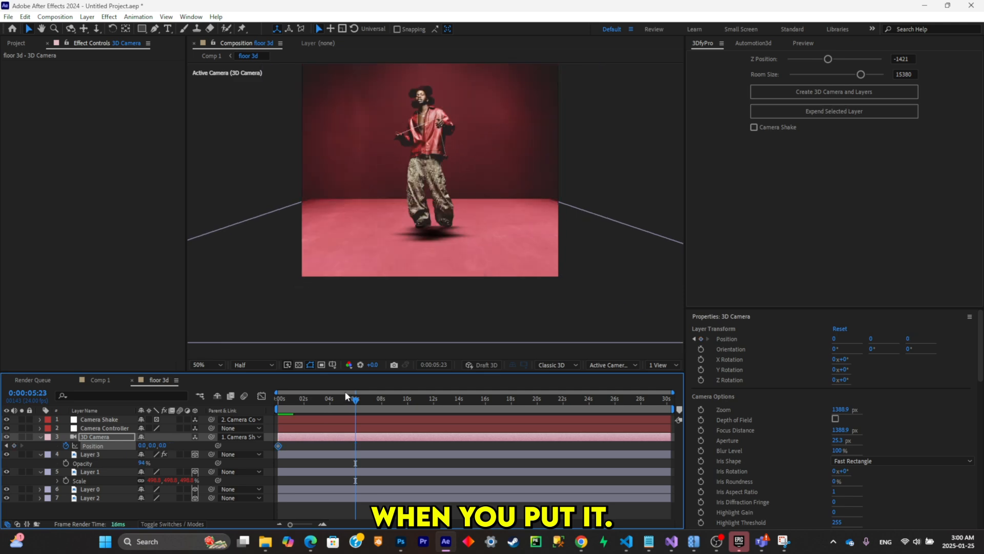
pyautogui.moveTo(551, 201)
pyautogui.mouseDown()
pyautogui.moveTo(532, 147)
pyautogui.moveTo(548, 214)
pyautogui.mouseUp()
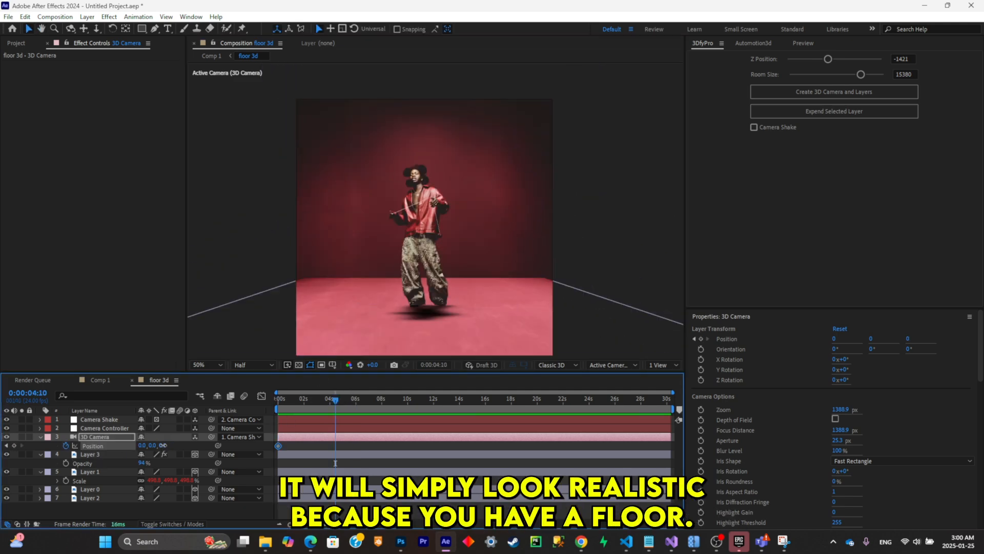
pyautogui.moveTo(163, 445); pyautogui.dragTo(374, 383)
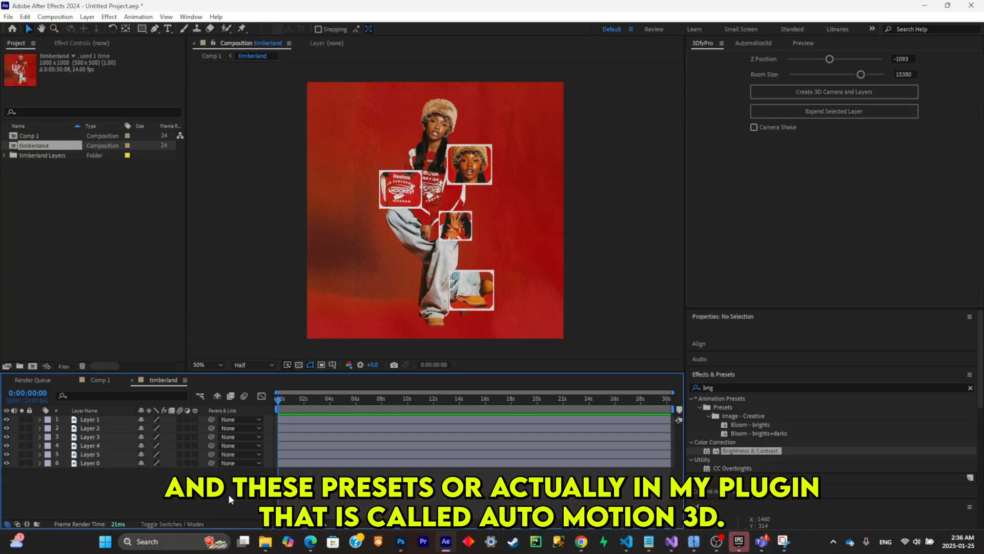
# - Apply the Automotion3d Zoom In preset to the 3D Camera at the start of the timberland composition and preview it
pyautogui.click(746, 44)
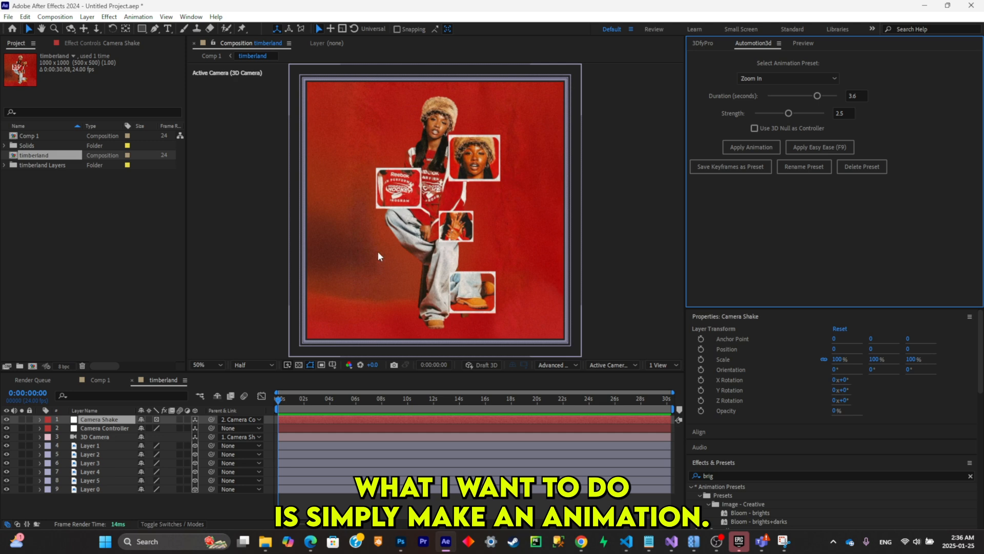
pyautogui.click(328, 428)
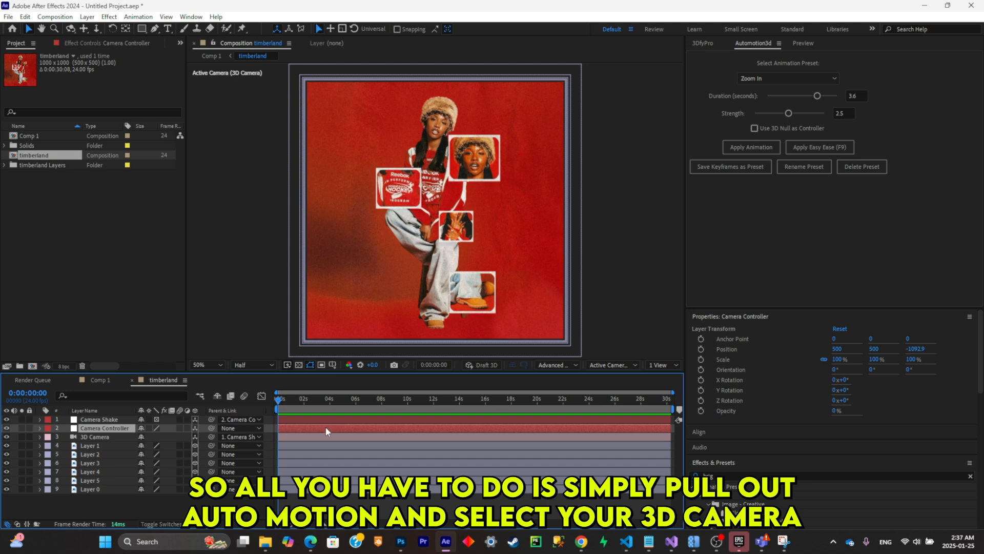
pyautogui.click(327, 435)
pyautogui.press('p')
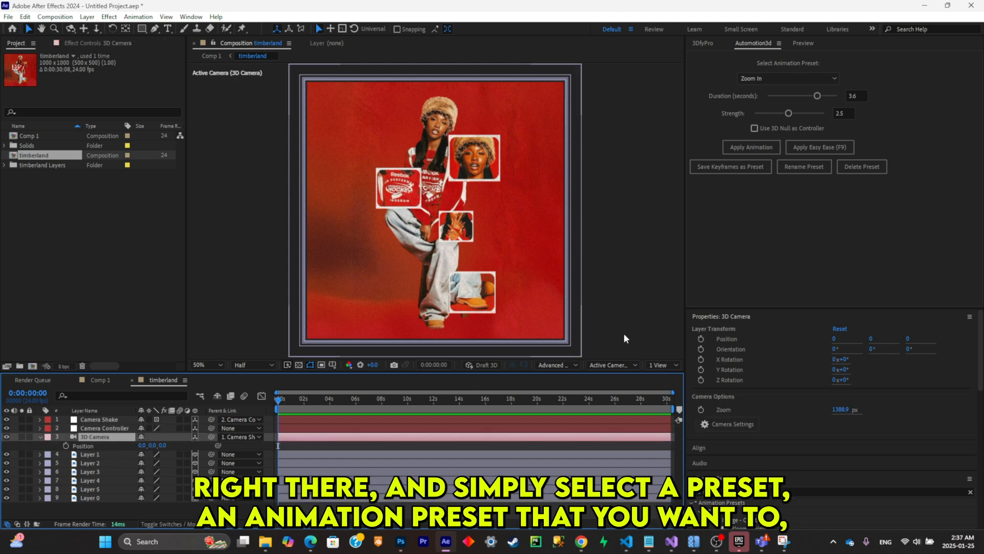
pyautogui.click(780, 79)
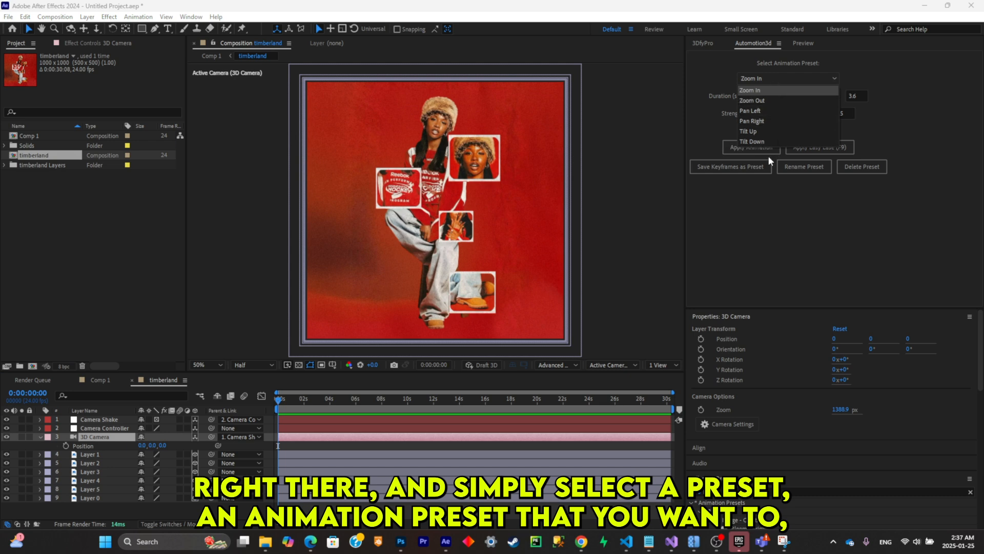
pyautogui.click(765, 89)
pyautogui.click(765, 81)
pyautogui.click(768, 88)
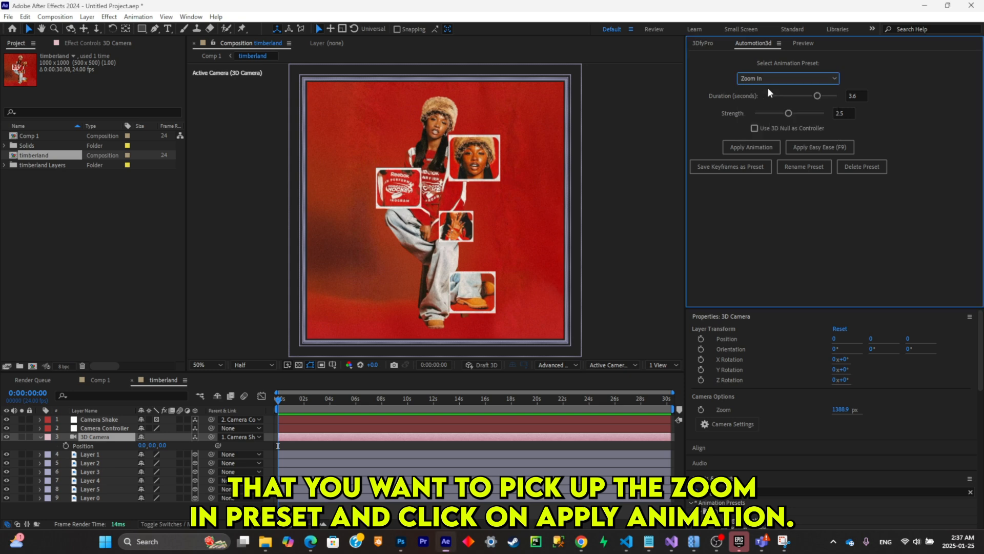
pyautogui.click(751, 147)
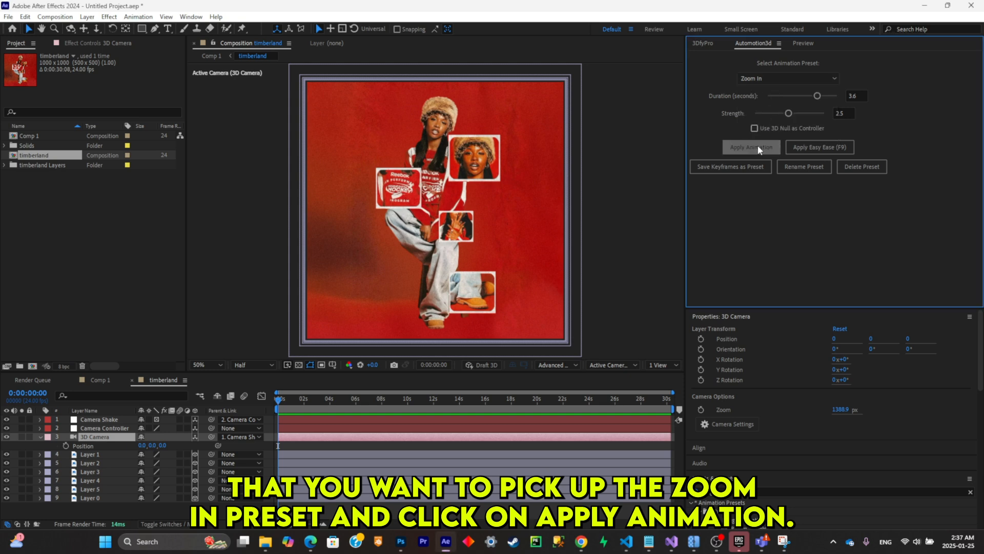
pyautogui.click(253, 400)
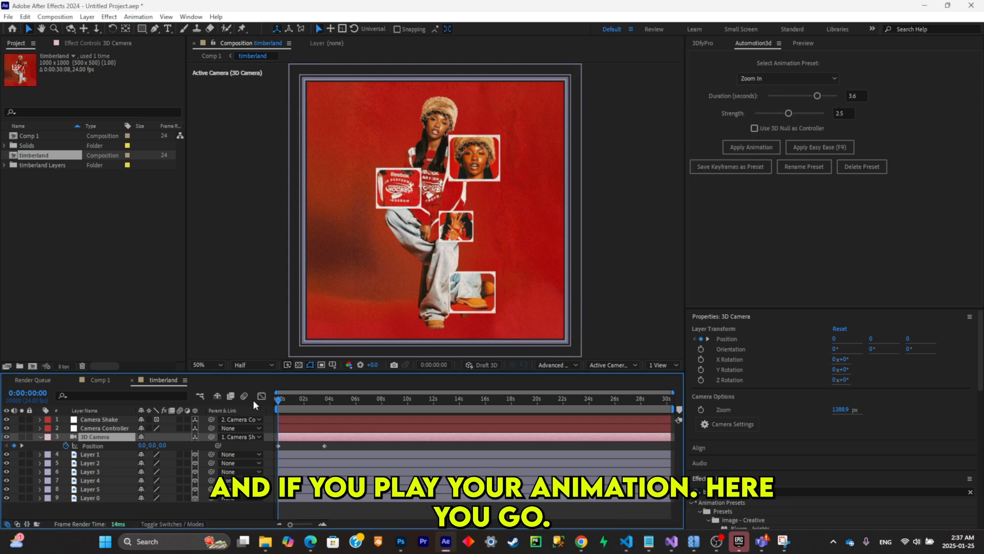
pyautogui.press('space')
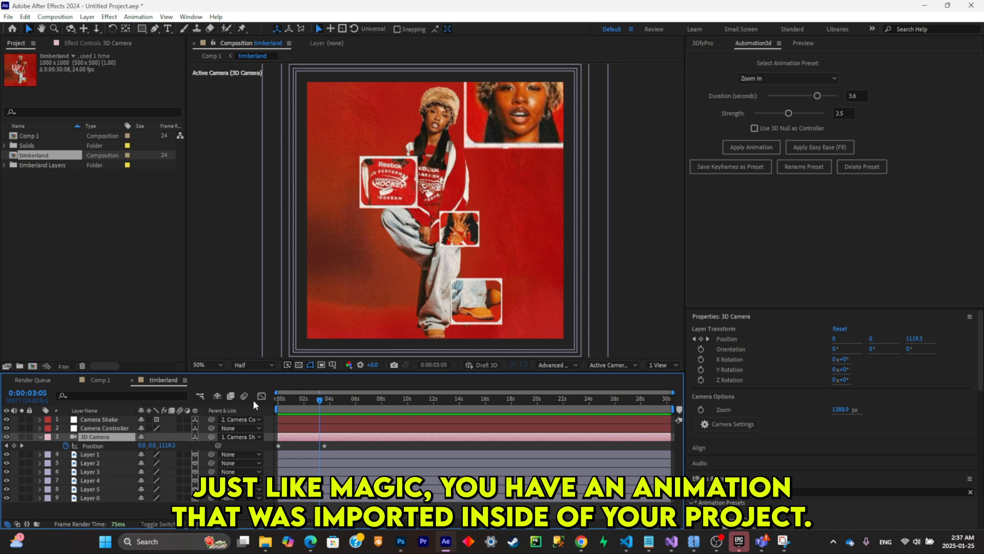
pyautogui.press('space')
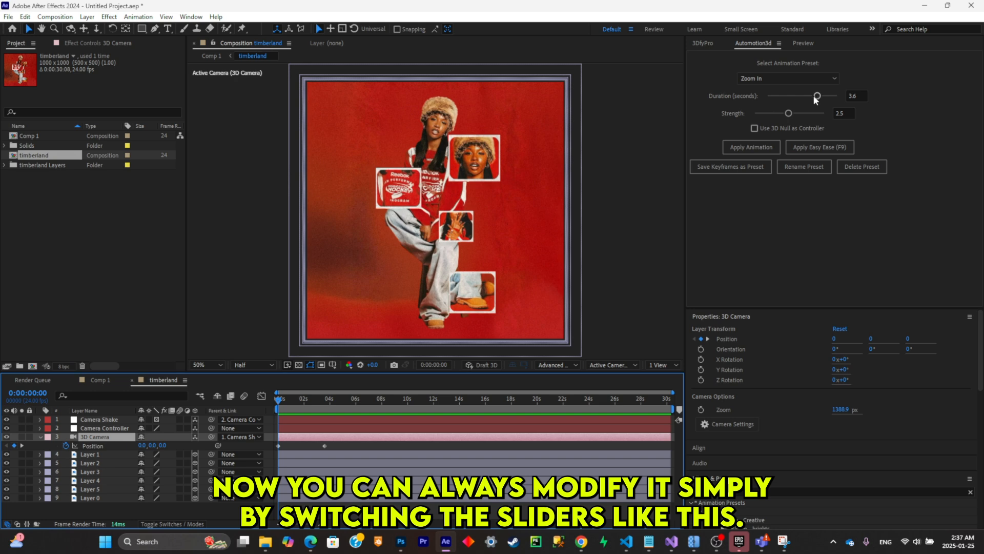
# - Set the zoom's duration to 4.8 seconds and strength to 4.9, apply Easy Ease to its keyframes and preview the motion
pyautogui.moveTo(813, 95); pyautogui.dragTo(833, 96)
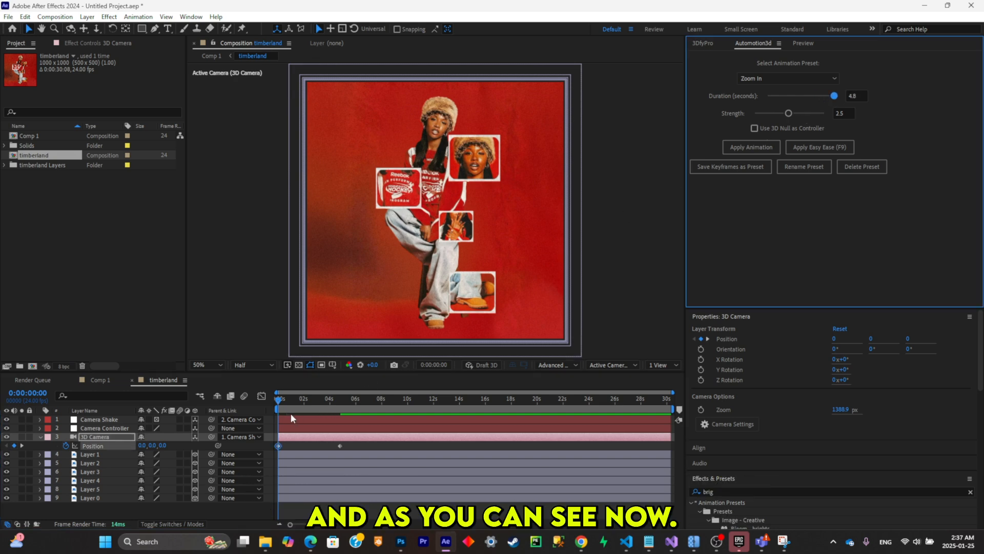
pyautogui.moveTo(297, 400); pyautogui.dragTo(338, 404)
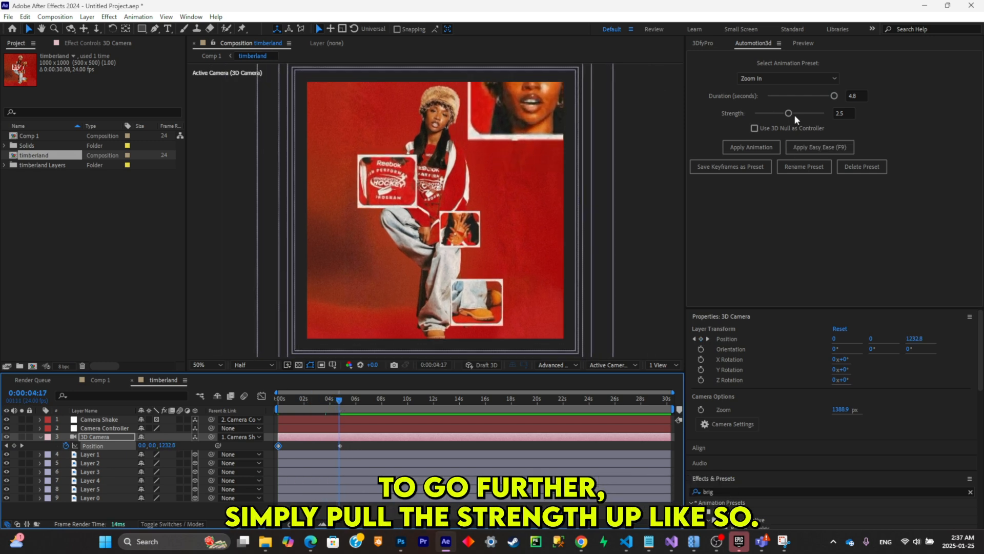
pyautogui.moveTo(794, 114); pyautogui.dragTo(826, 113)
pyautogui.moveTo(330, 402); pyautogui.dragTo(268, 414)
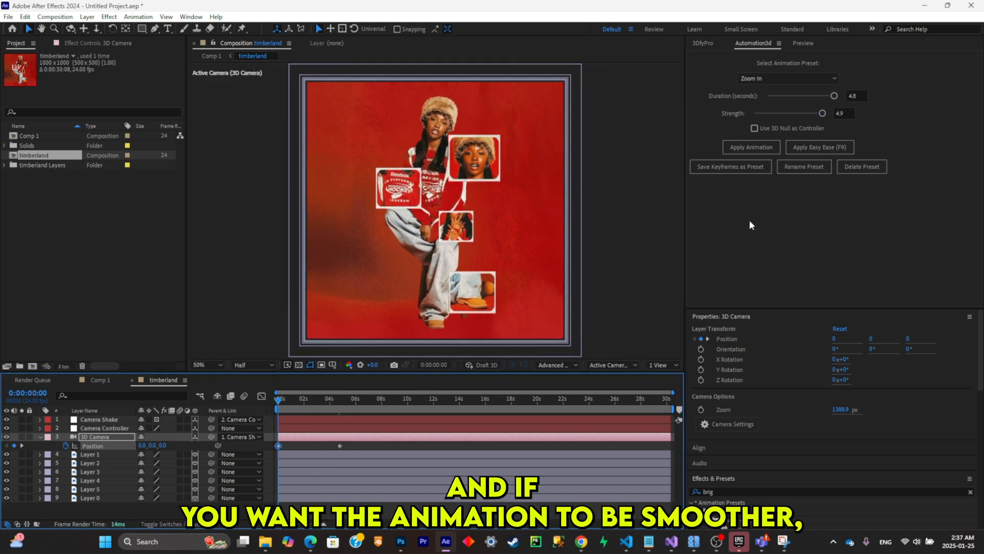
pyautogui.click(823, 148)
pyautogui.press('space')
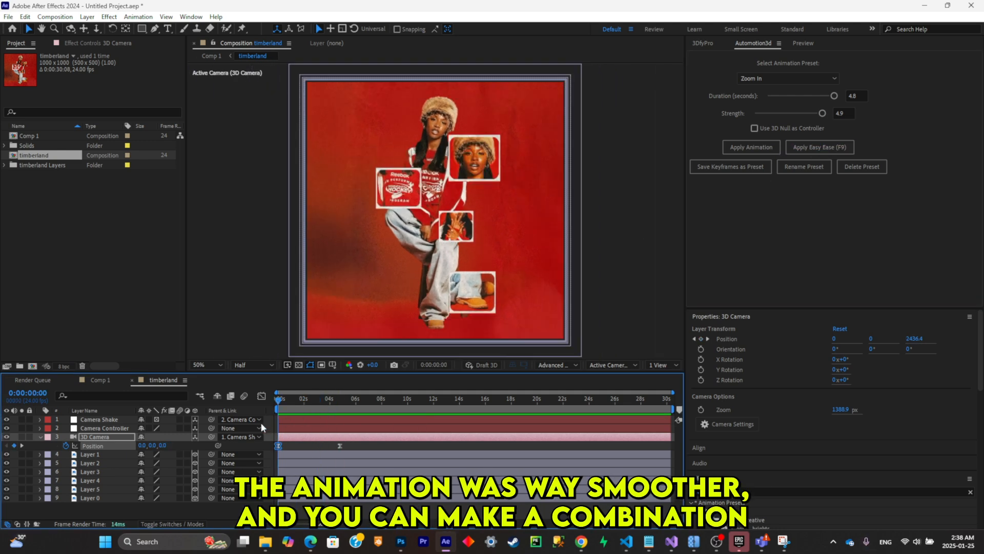
# - Apply the Tilt Up preset to the 3D Camera at 0:00:07:00 with a duration of 2.2 seconds and strength 2.9
pyautogui.click(746, 78)
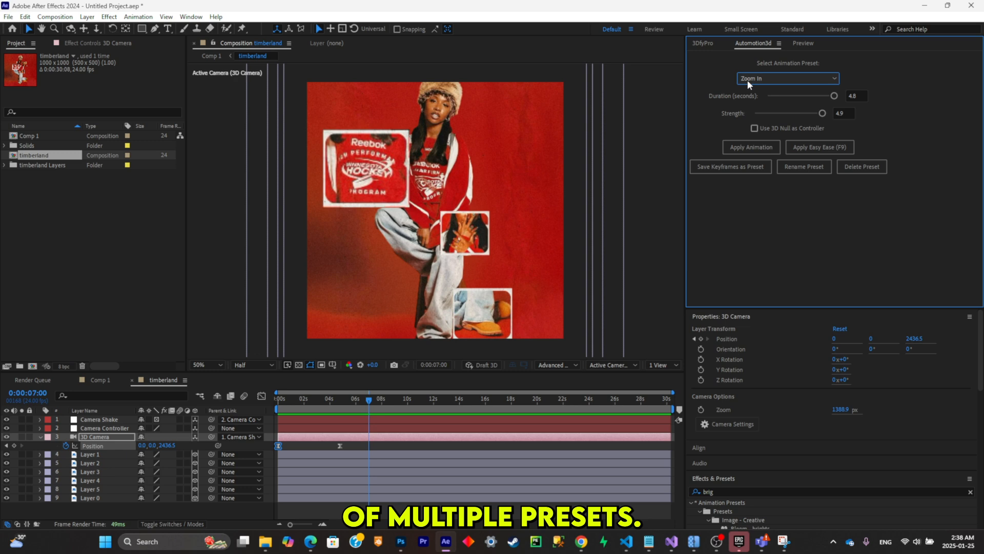
pyautogui.click(748, 80)
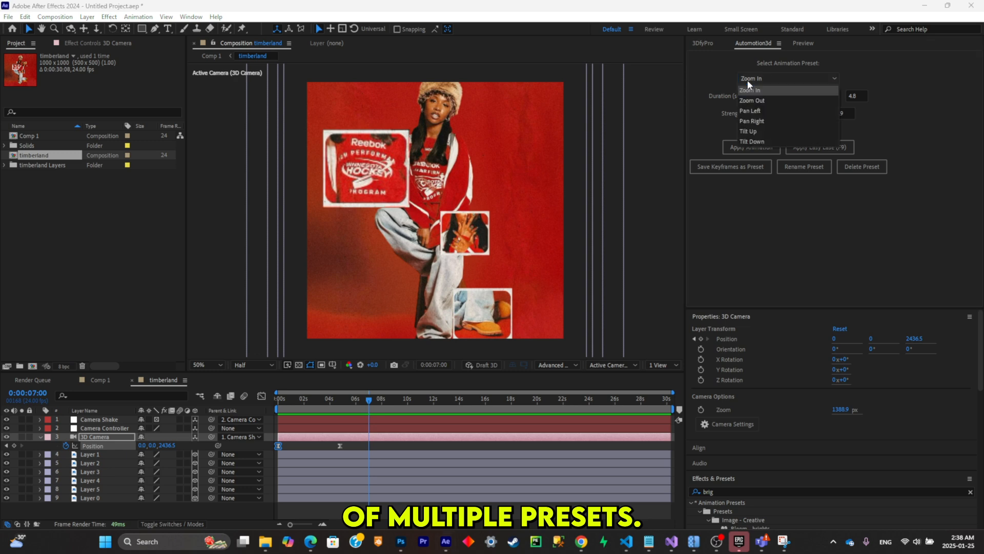
pyautogui.click(763, 130)
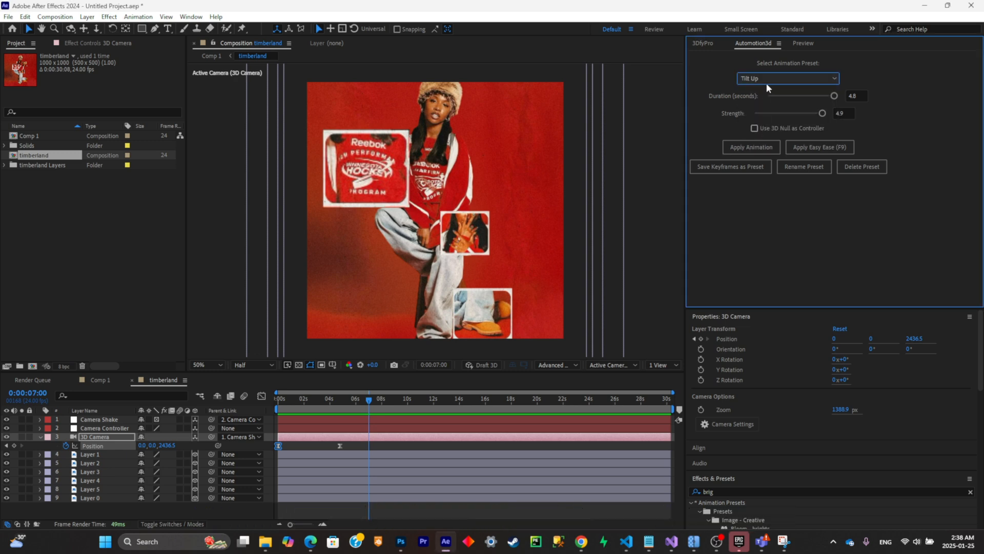
pyautogui.click(757, 148)
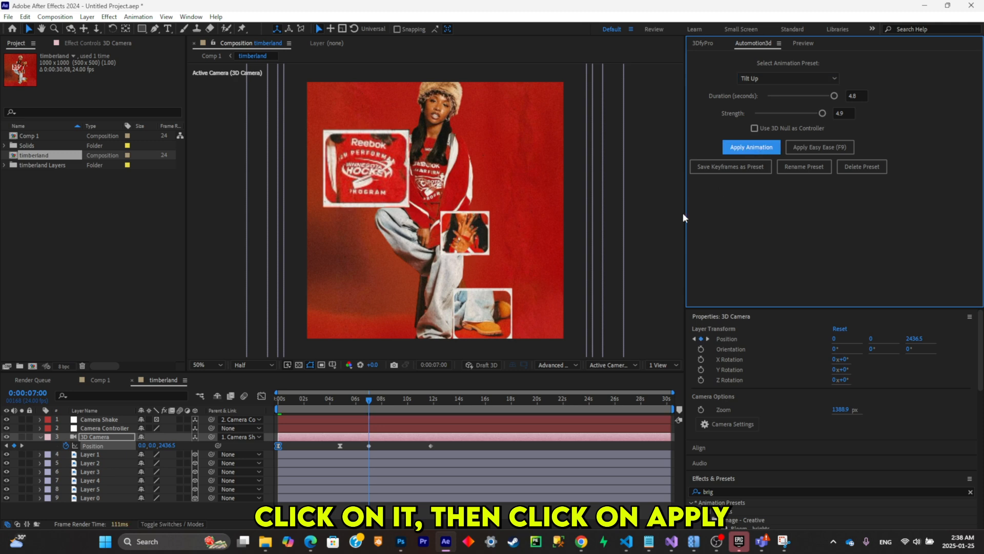
pyautogui.moveTo(834, 96); pyautogui.dragTo(784, 96)
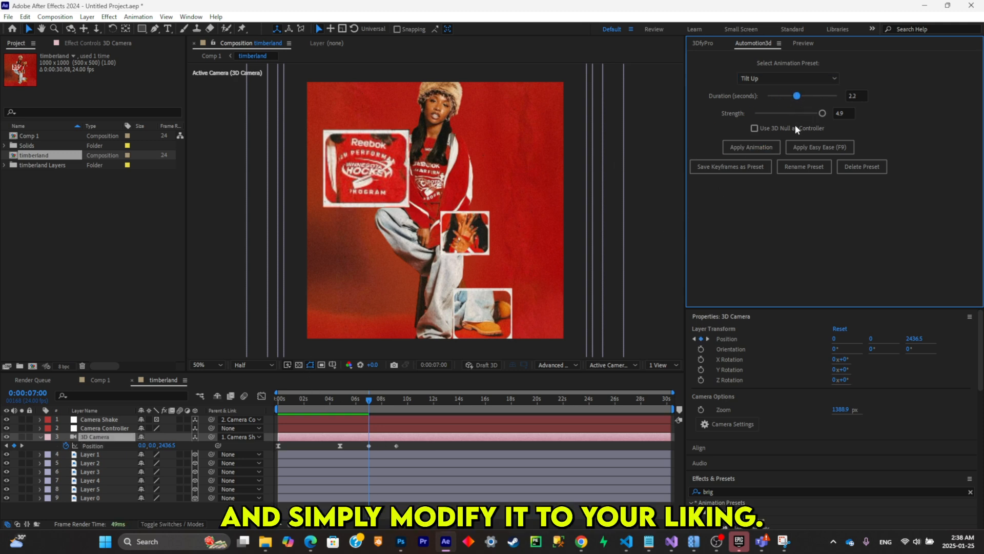
pyautogui.moveTo(369, 401); pyautogui.dragTo(383, 401)
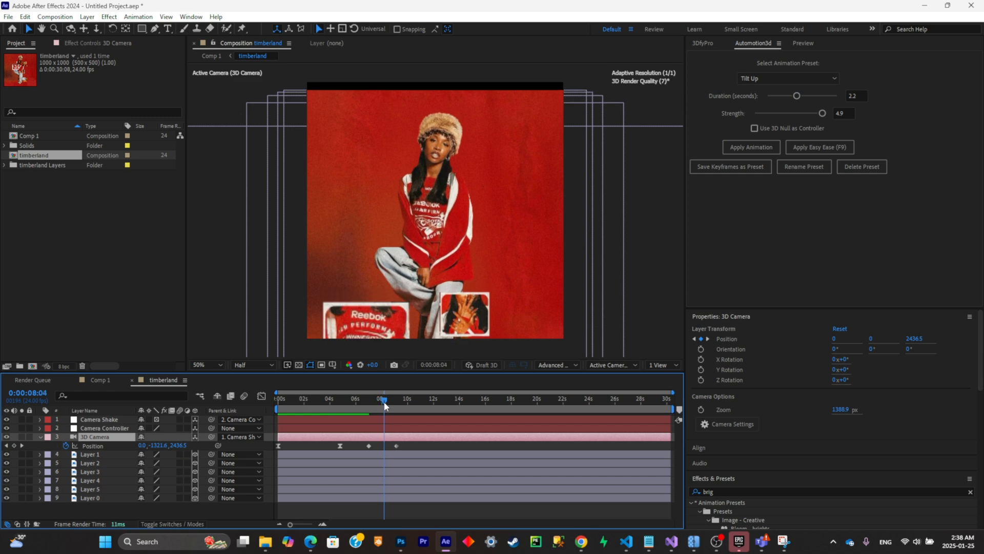
pyautogui.moveTo(806, 114); pyautogui.dragTo(795, 115)
# - Shift both tilt keyframes earlier, close behind the end of the zoom, and check the motion
pyautogui.click(375, 443)
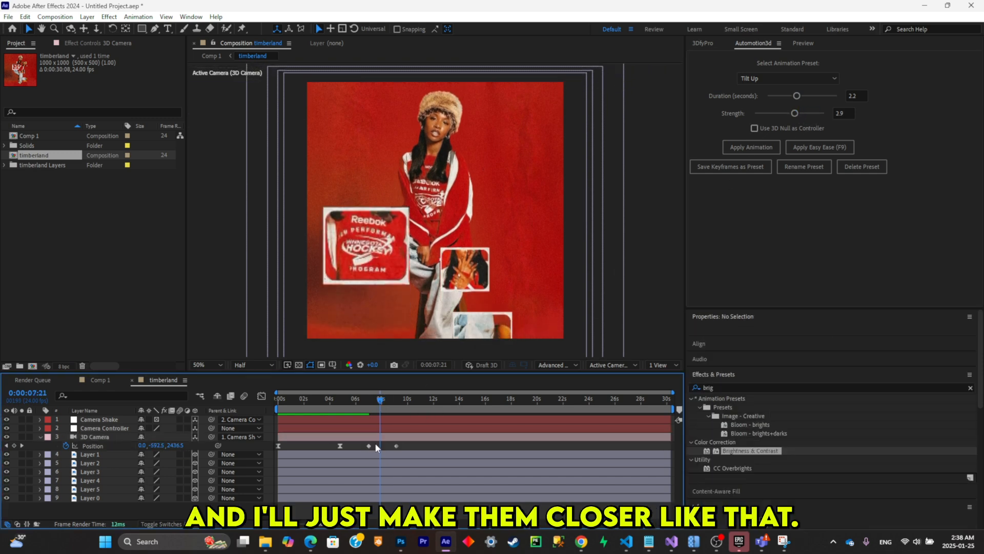
pyautogui.moveTo(410, 443); pyautogui.dragTo(350, 447)
pyautogui.moveTo(365, 399); pyautogui.dragTo(376, 417)
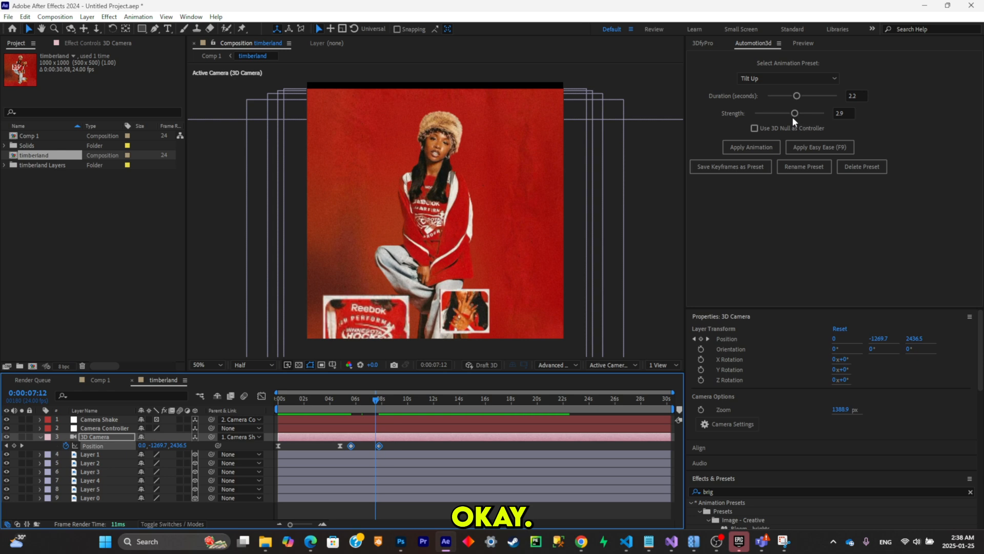
# - Try lowering the tilt's strength to 2.4 and undo the keyframes this adds
pyautogui.moveTo(793, 115); pyautogui.dragTo(783, 113)
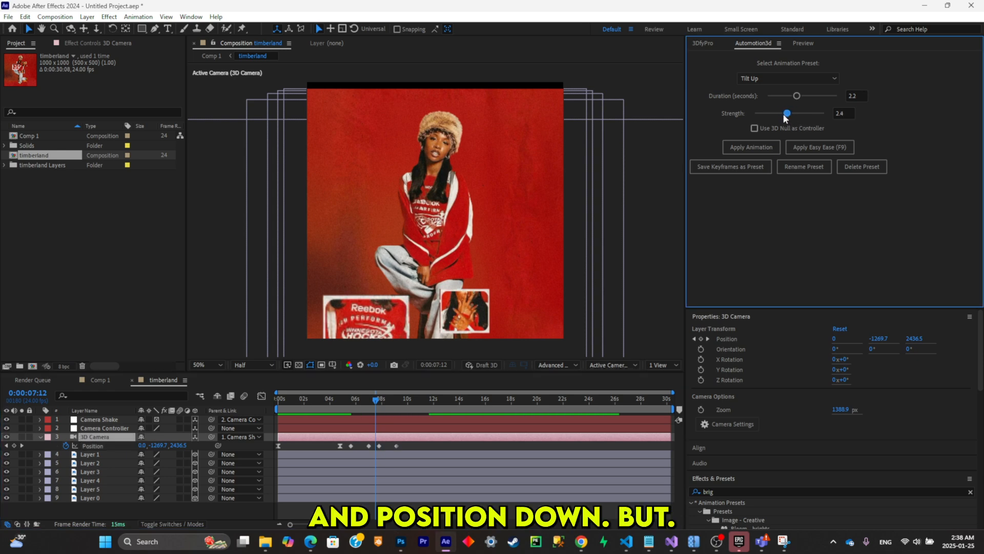
pyautogui.hotkey('ctrl', 'z')
pyautogui.hotkey('ctrl', 'z')
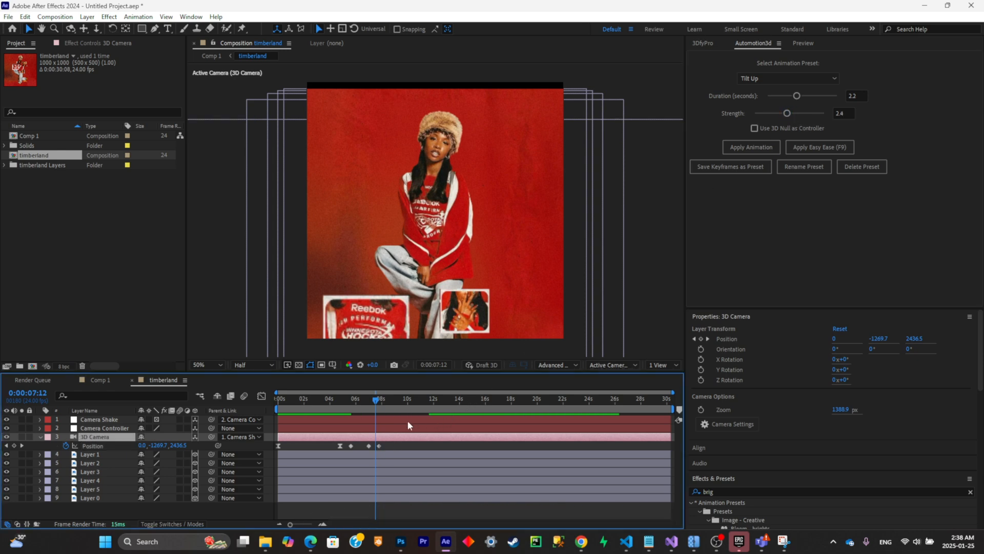
pyautogui.hotkey('ctrl', 'z')
# - Apply a second Zoom In to the 3D Camera at 0:00:08:05 with strength 4.4 and check the movement
pyautogui.click(358, 403)
pyautogui.press('space')
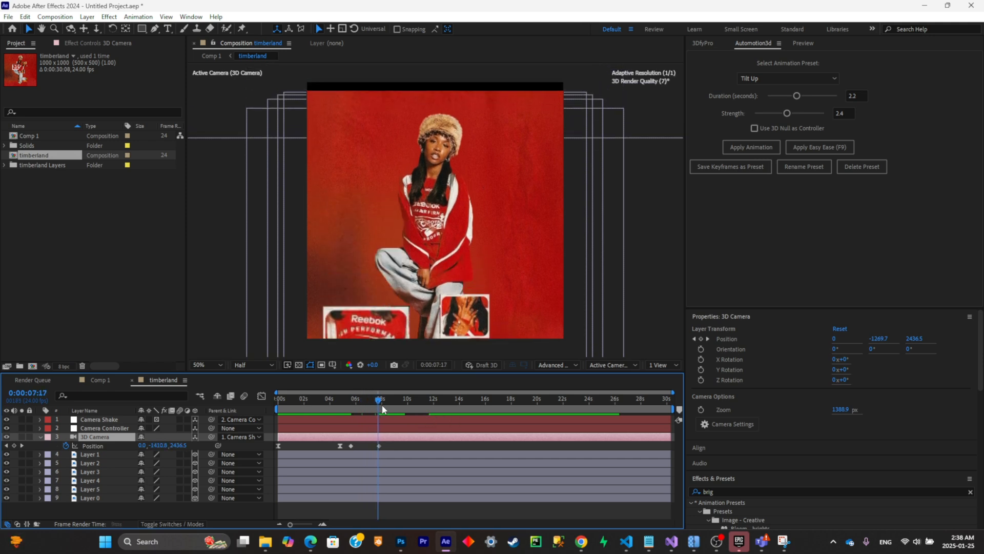
pyautogui.press('space')
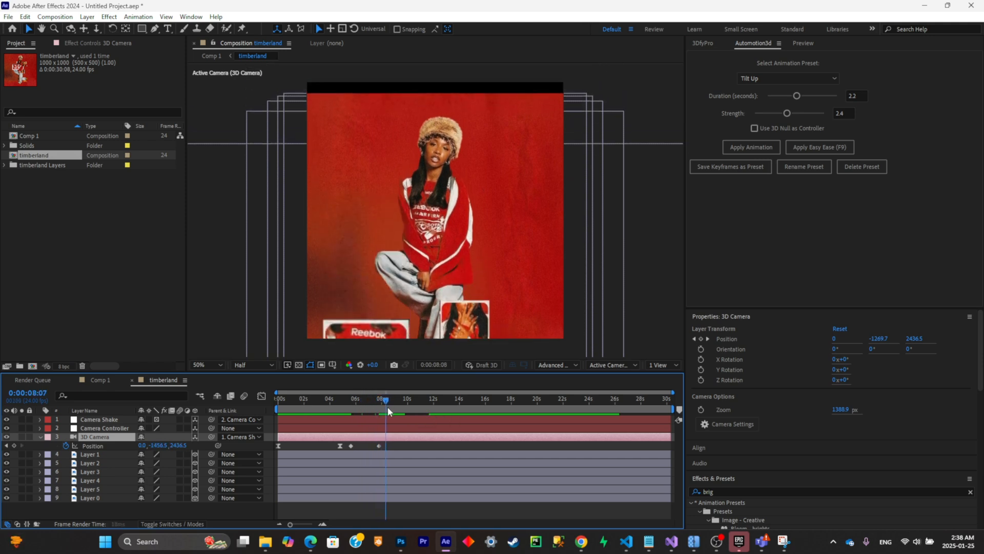
pyautogui.click(814, 82)
pyautogui.click(809, 94)
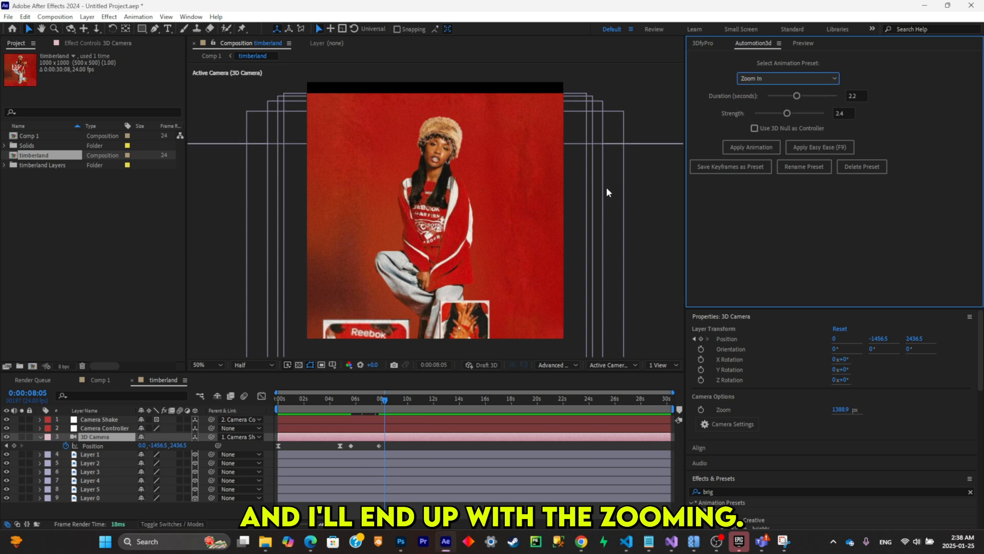
pyautogui.click(752, 147)
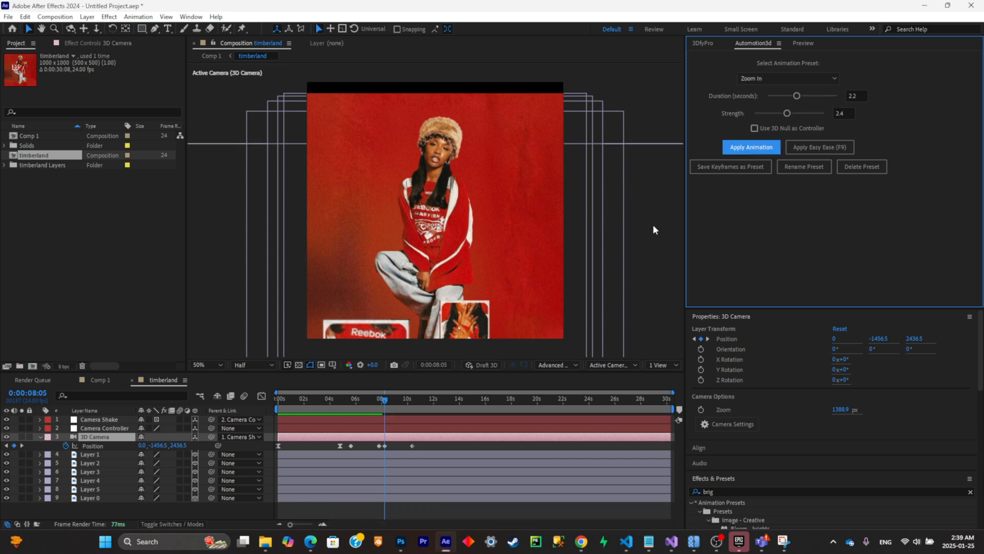
pyautogui.click(815, 113)
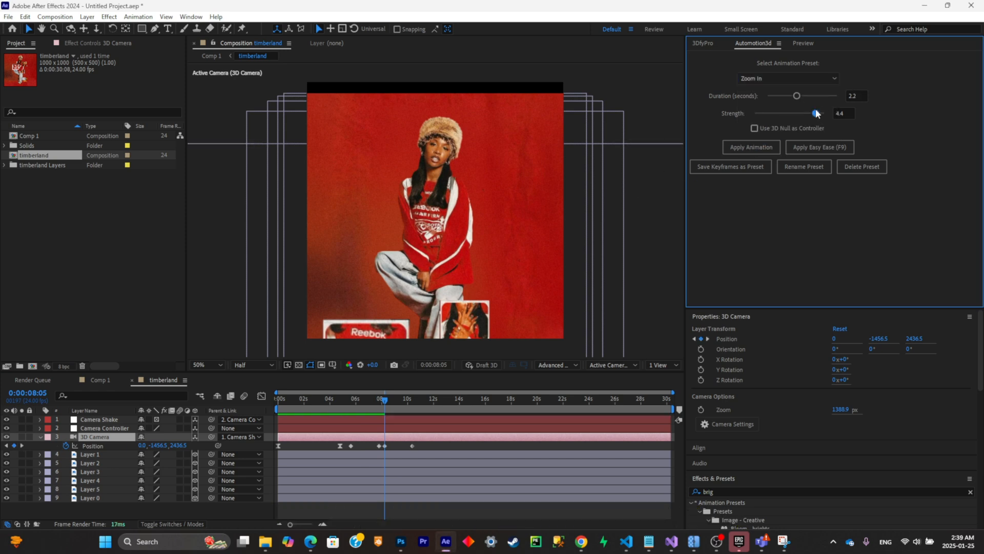
pyautogui.click(391, 399)
pyautogui.moveTo(398, 402); pyautogui.dragTo(412, 401)
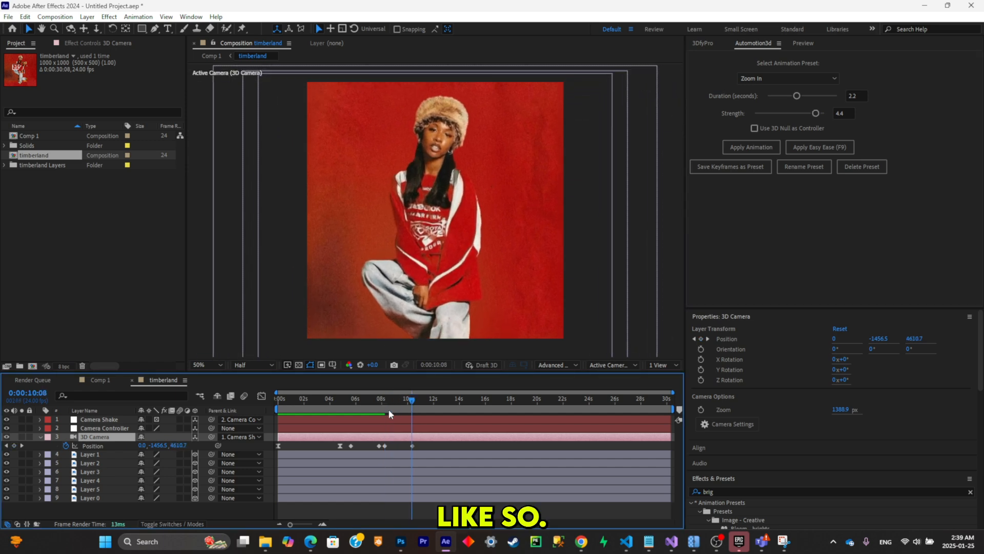
# - Delete the two redundant Position keyframes between the zooms, apply Easy Ease to the camera animation and preview it
pyautogui.click(369, 447)
pyautogui.click(380, 446)
pyautogui.press('Delete')
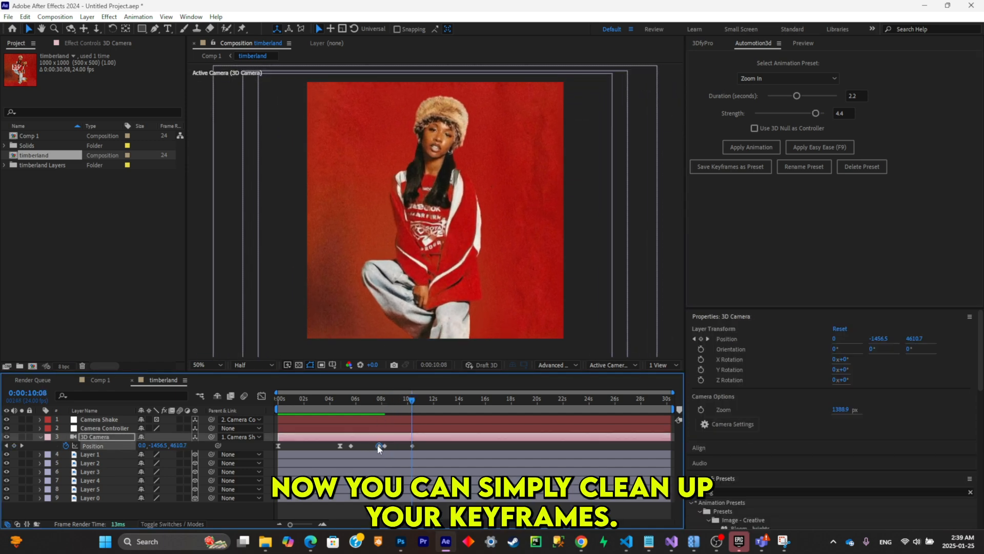
pyautogui.moveTo(325, 401); pyautogui.dragTo(380, 407)
pyautogui.click(350, 445)
pyautogui.press('Delete')
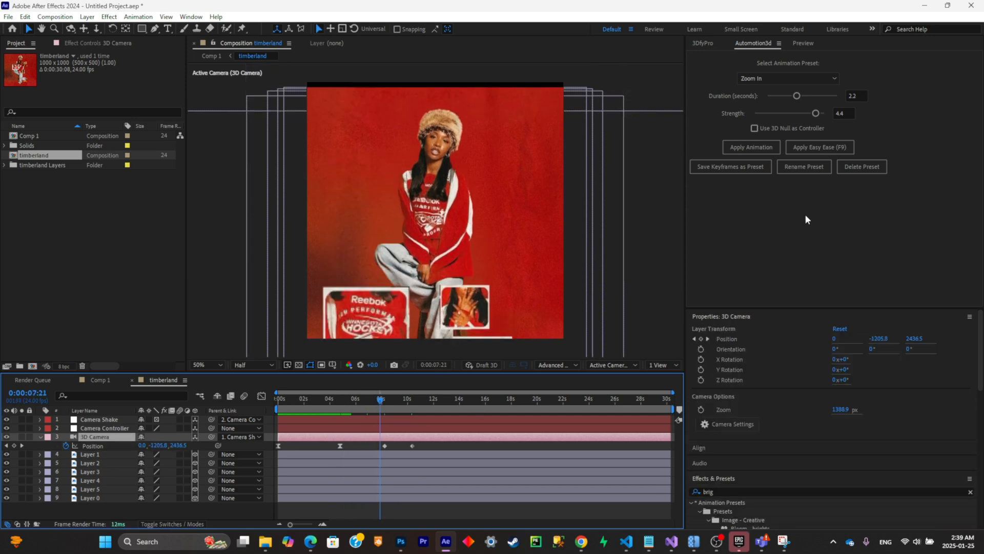
pyautogui.click(822, 149)
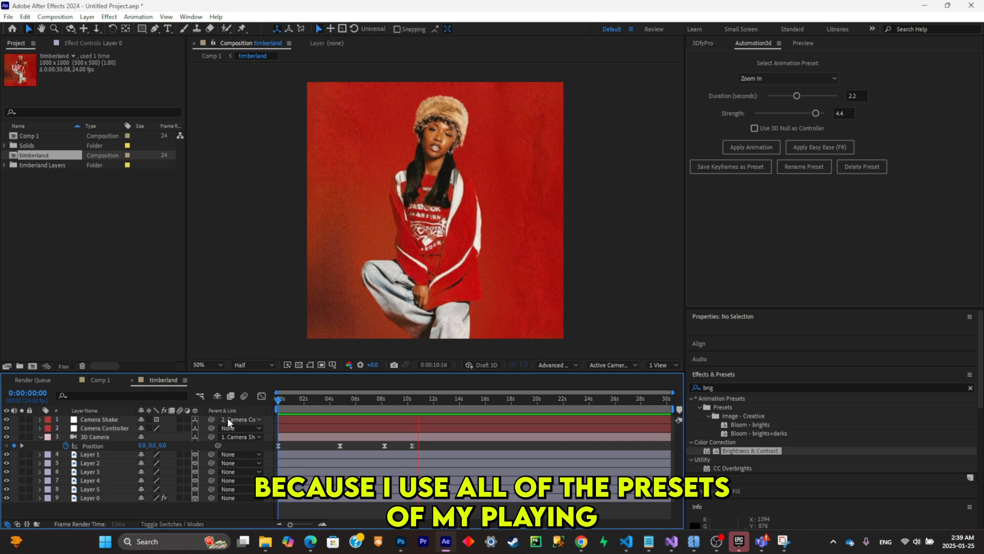
pyautogui.press('space')
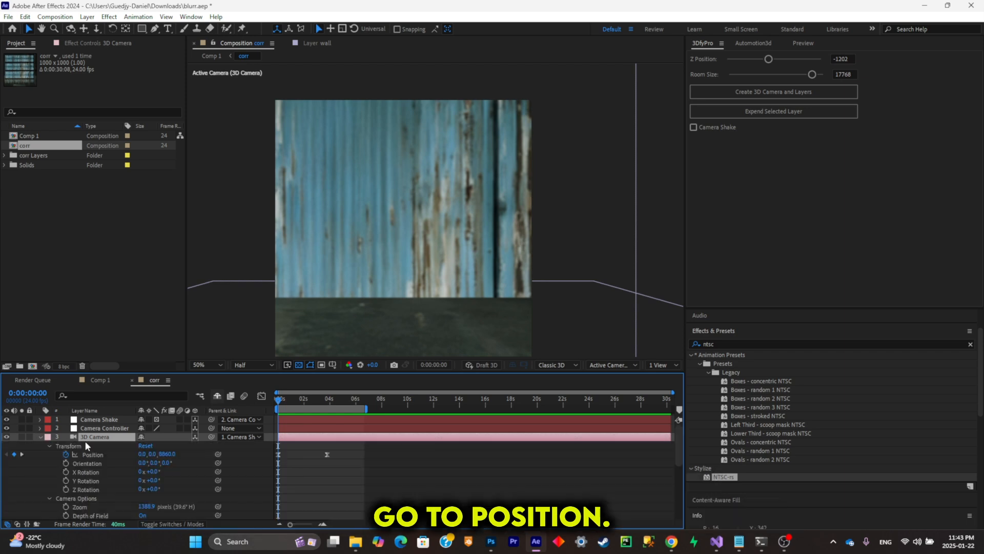
# - Add the expression wiggle(10,50) to the 3D Camera's Position property
pyautogui.press('p')
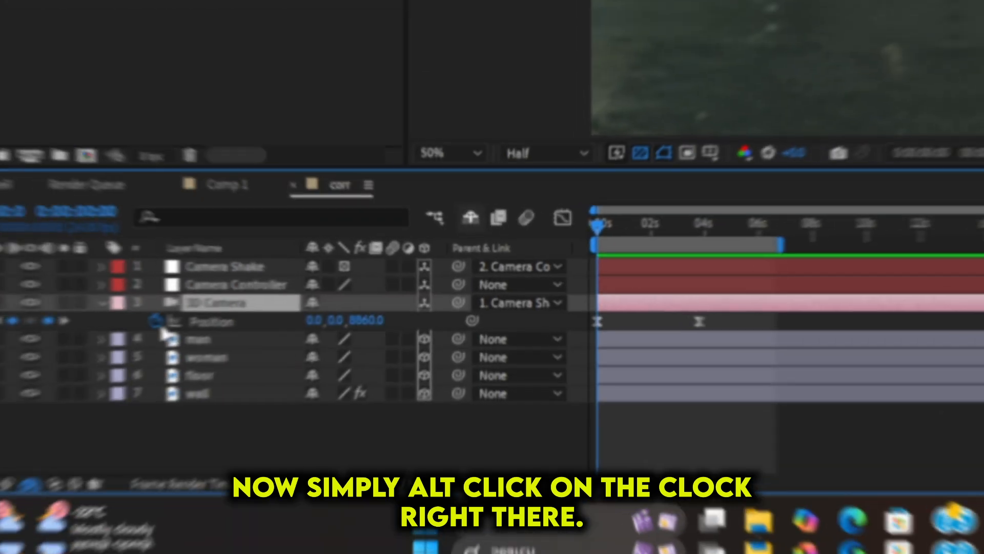
pyautogui.keyDown('alt'); pyautogui.click(140, 327); pyautogui.keyUp('alt')
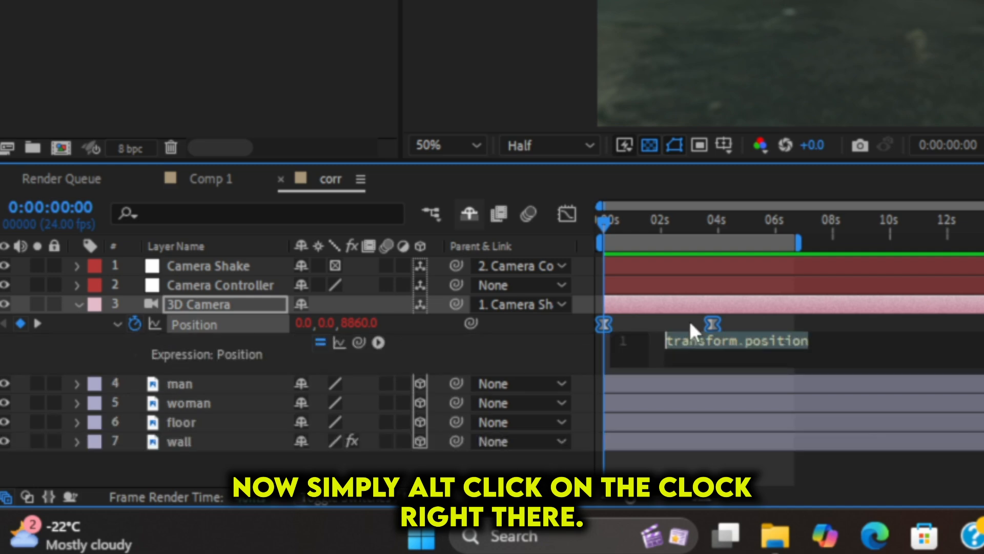
pyautogui.write('wiggle()')
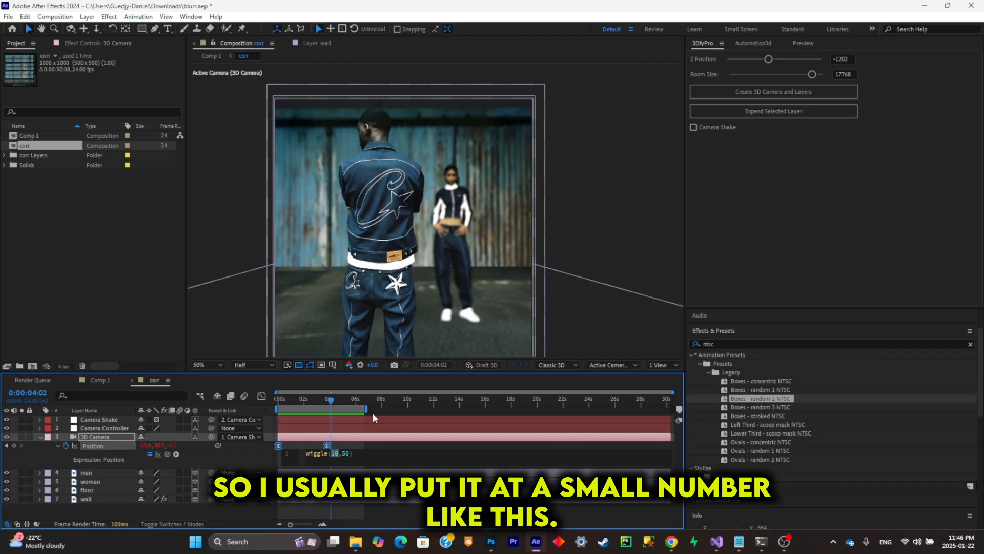
# - Set the Position expression to wiggle(4,20), preview the shake and raise its amplitude to 30
pyautogui.write('4')
pyautogui.doubleClick(342, 453)
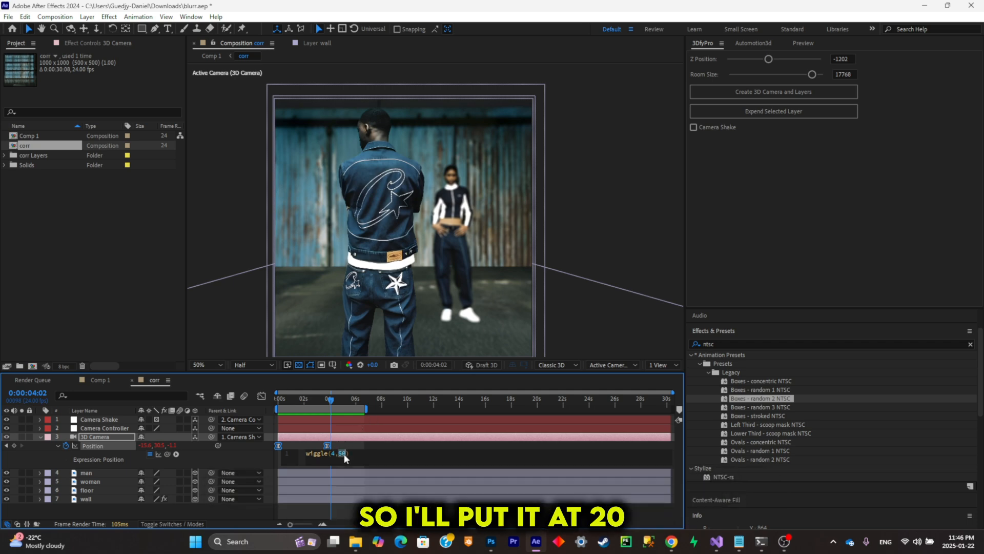
pyautogui.moveTo(316, 401); pyautogui.dragTo(203, 421)
pyautogui.press('space')
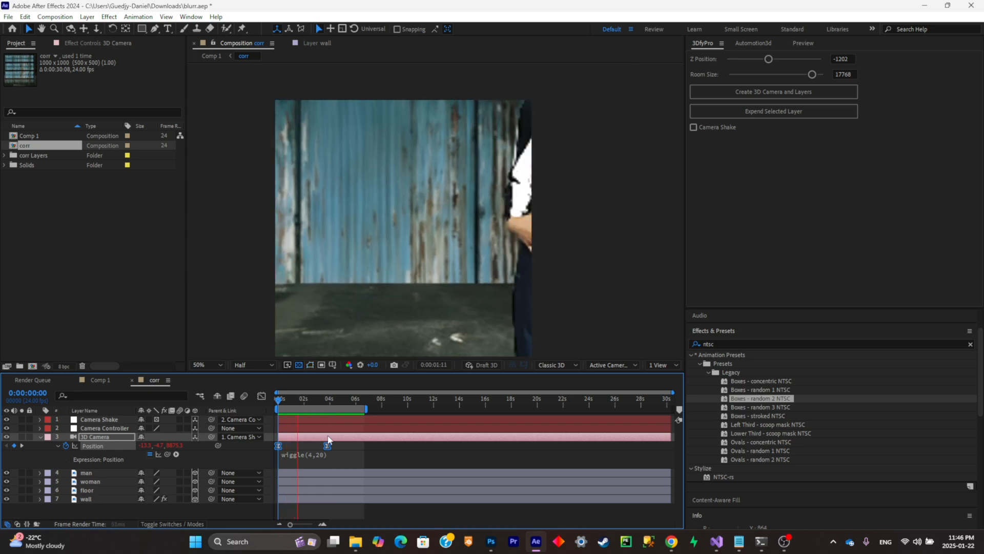
pyautogui.press('space')
pyautogui.click(323, 454)
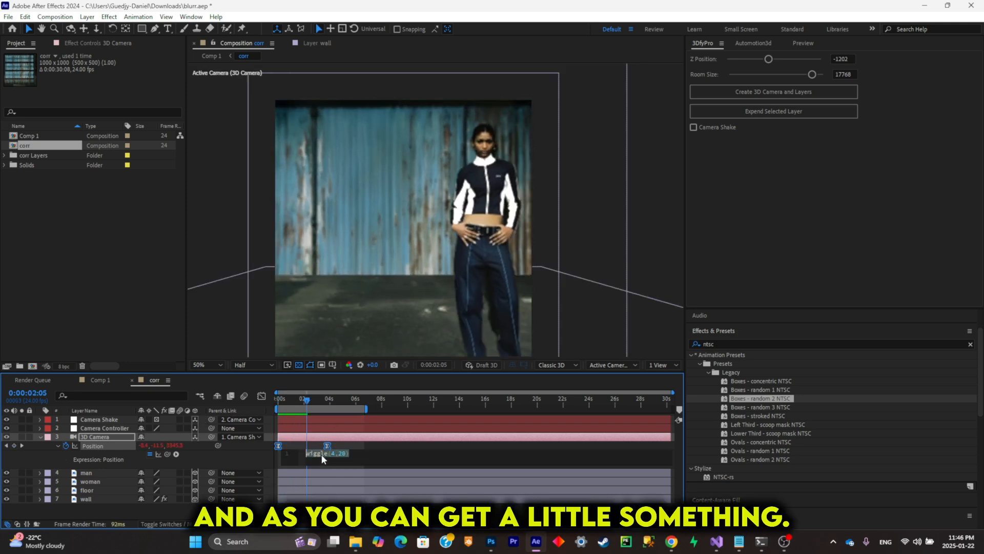
pyautogui.doubleClick(342, 454)
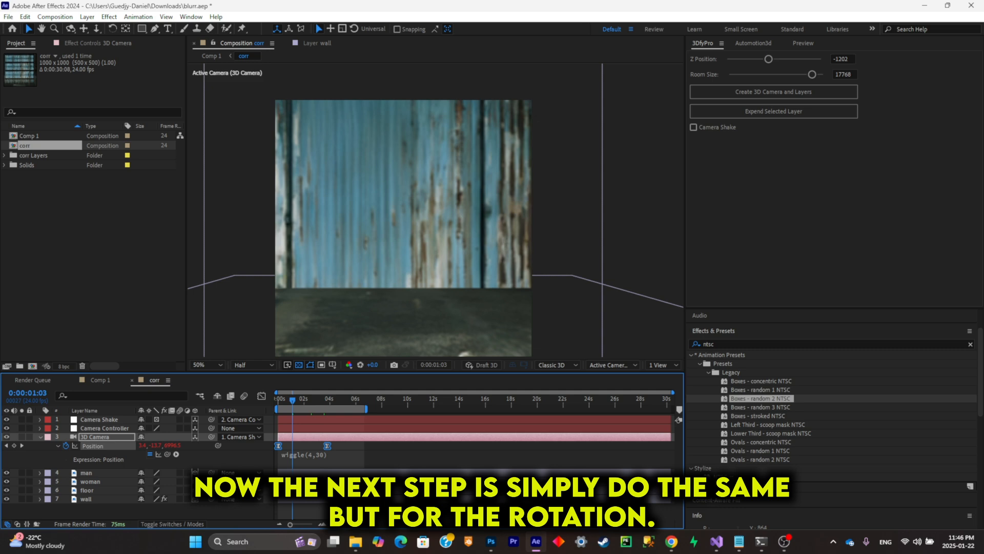
# - Copy the wiggle(4,30) expression to the 3D Camera's Orientation and preview the shake from the start
pyautogui.click(326, 454)
pyautogui.hotkey('ctrl', 'c')
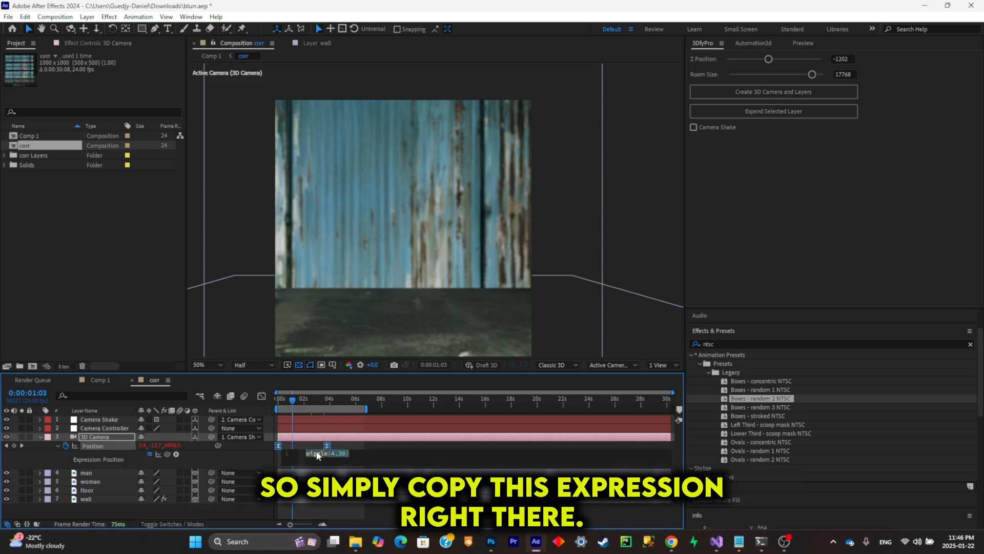
pyautogui.click(119, 440)
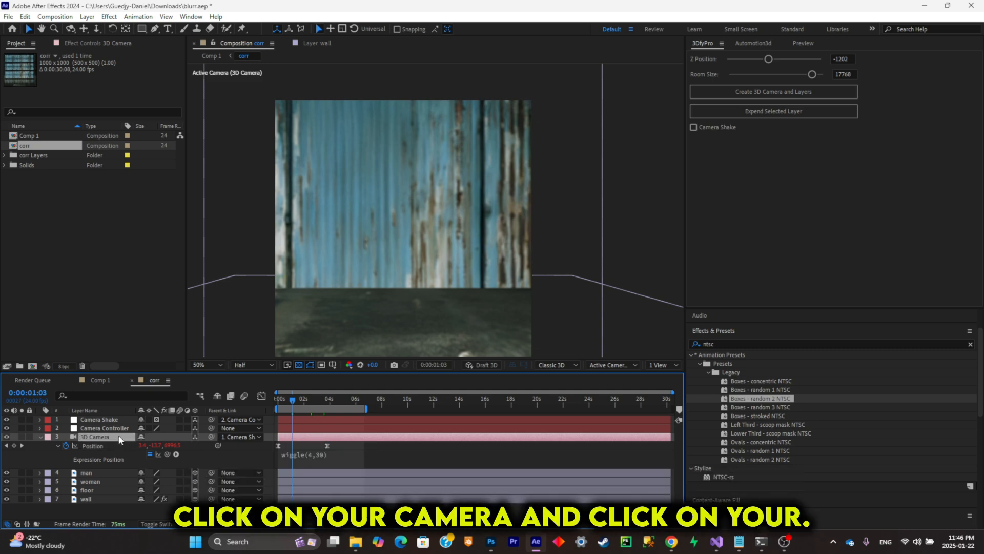
pyautogui.press('r')
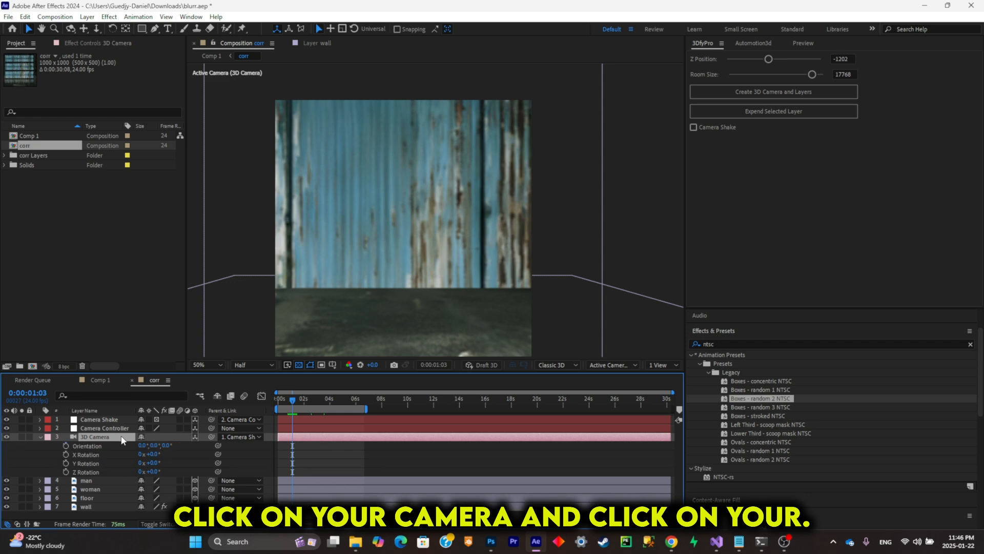
pyautogui.keyDown('alt'); pyautogui.click(67, 447); pyautogui.keyUp('alt')
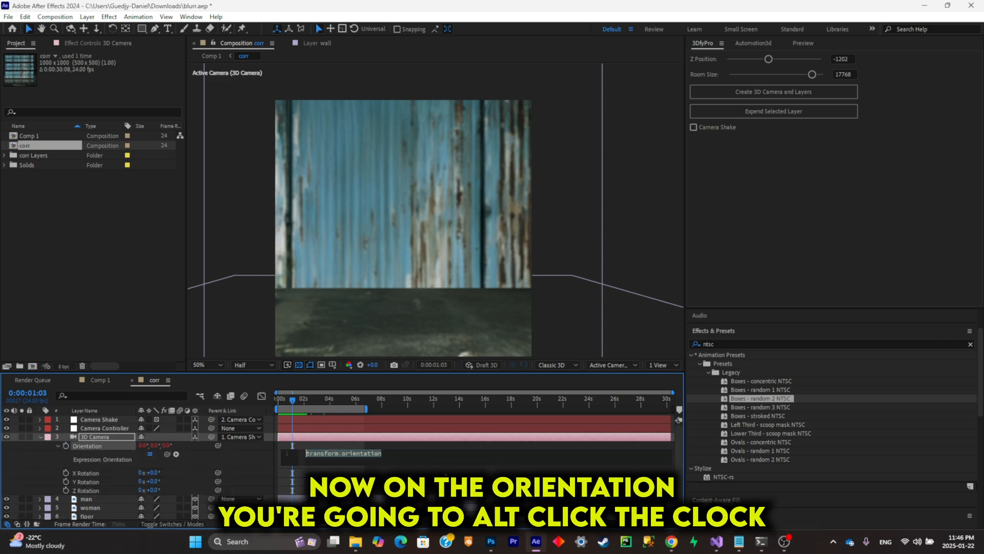
pyautogui.hotkey('ctrl', 'v')
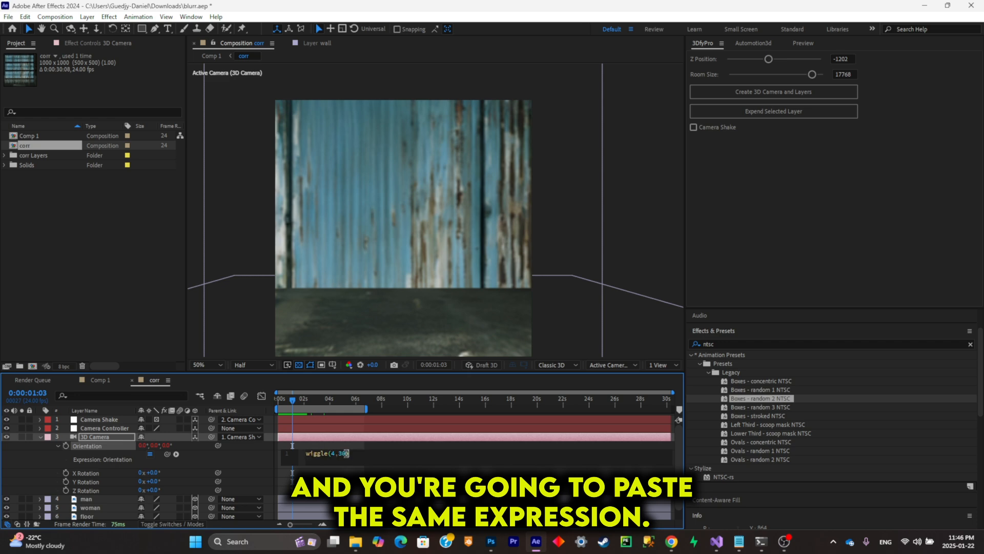
pyautogui.click(340, 403)
pyautogui.moveTo(337, 401); pyautogui.dragTo(242, 400)
pyautogui.press('space')
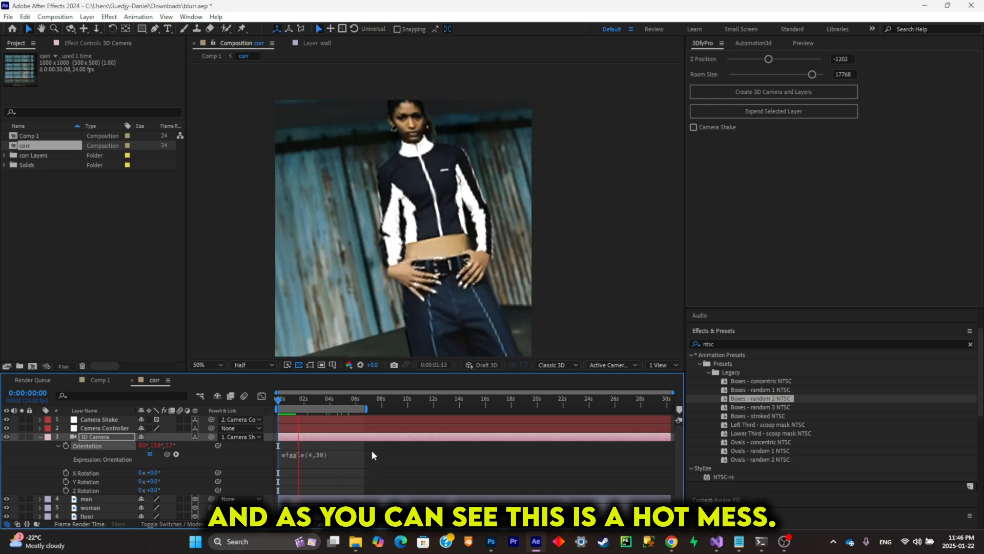
pyautogui.press('space')
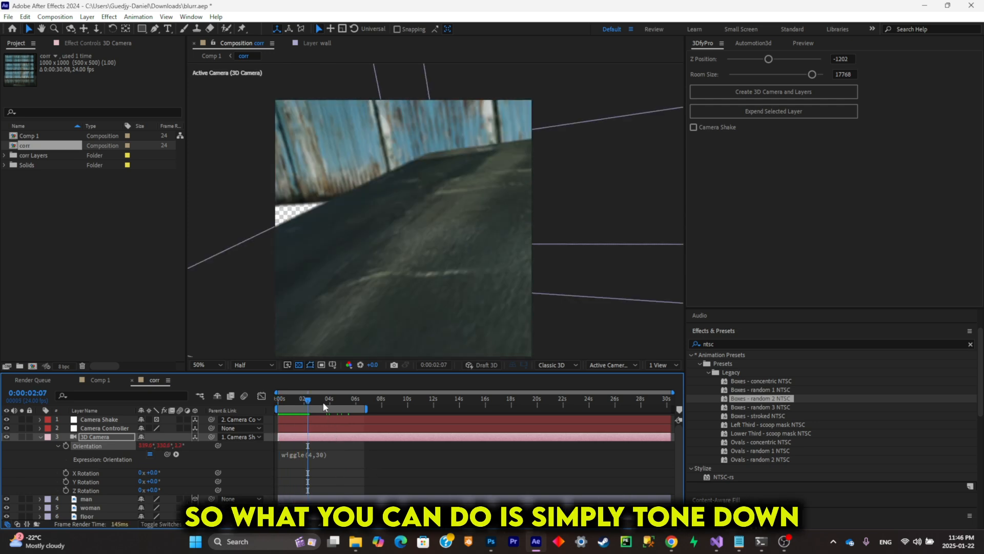
# - Tone the Orientation expression down to wiggle(0.5,5) and preview the animation from the start
pyautogui.click(324, 406)
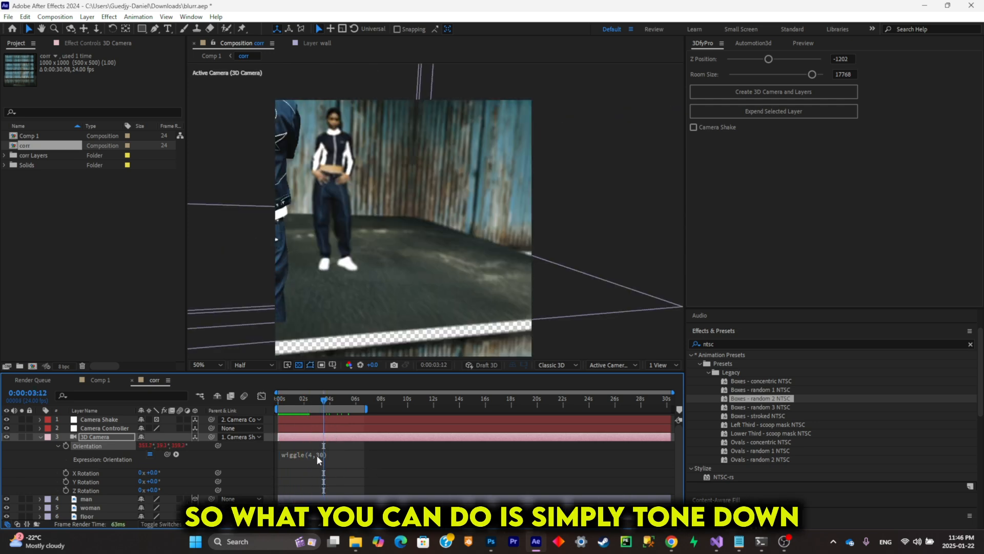
pyautogui.click(316, 455)
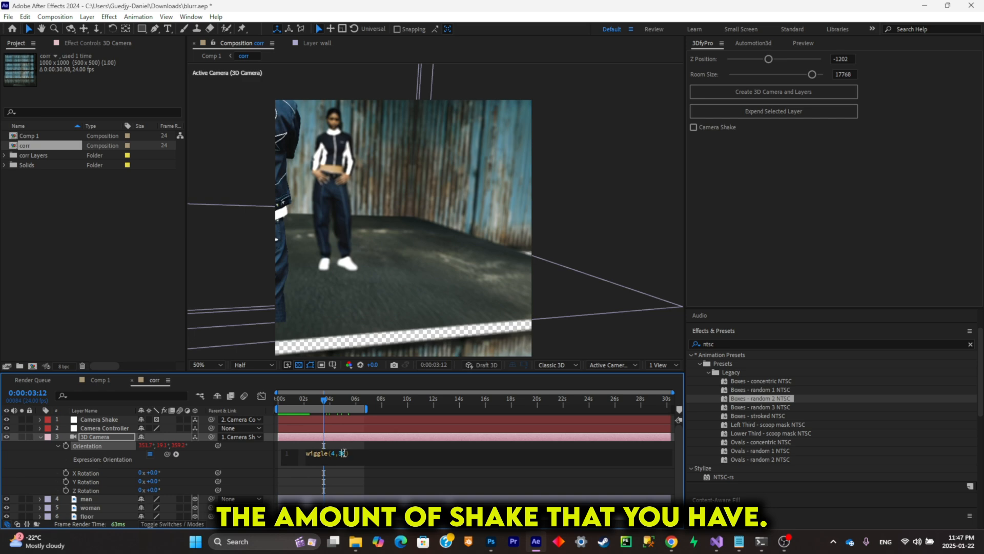
pyautogui.click(313, 455)
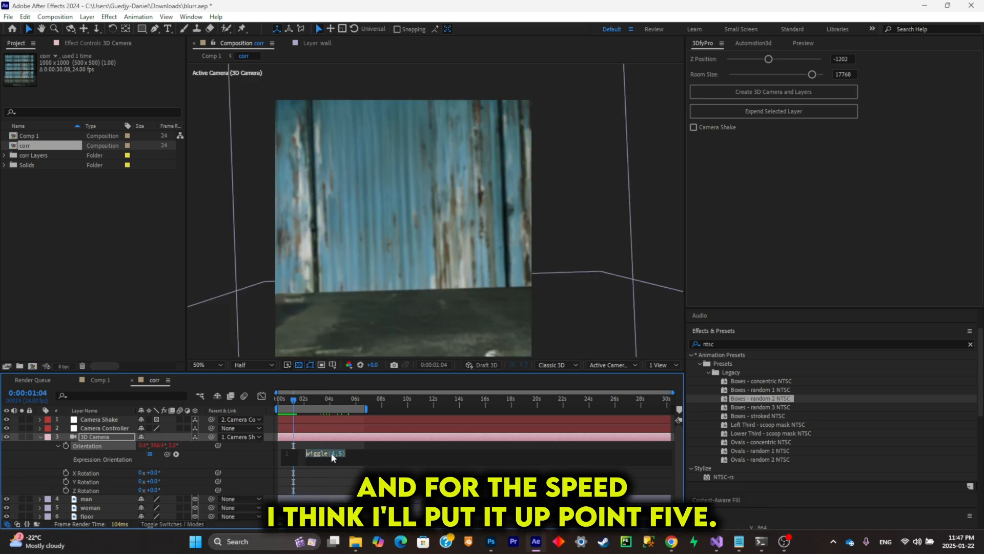
pyautogui.doubleClick(332, 454)
pyautogui.write('.5')
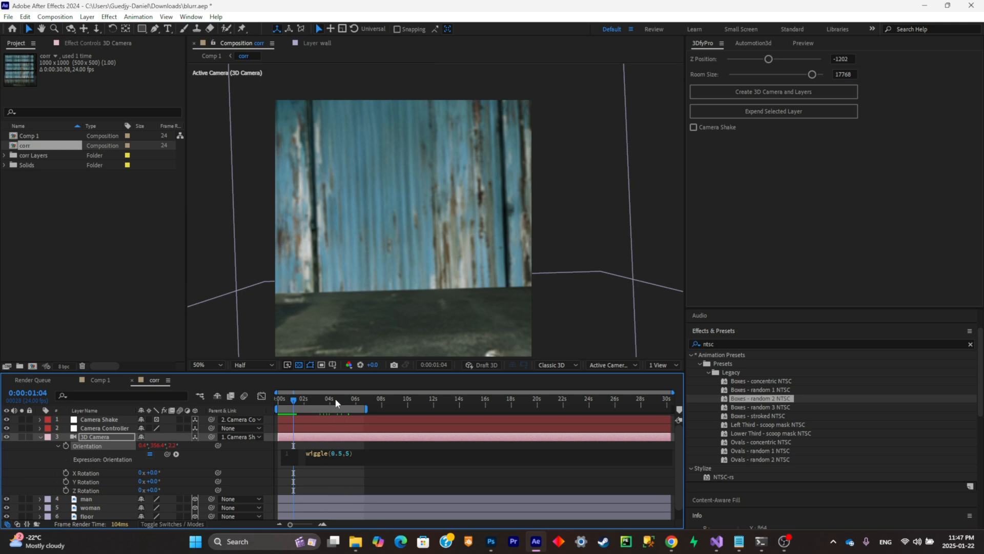
pyautogui.moveTo(336, 400); pyautogui.dragTo(155, 403)
pyautogui.press('space')
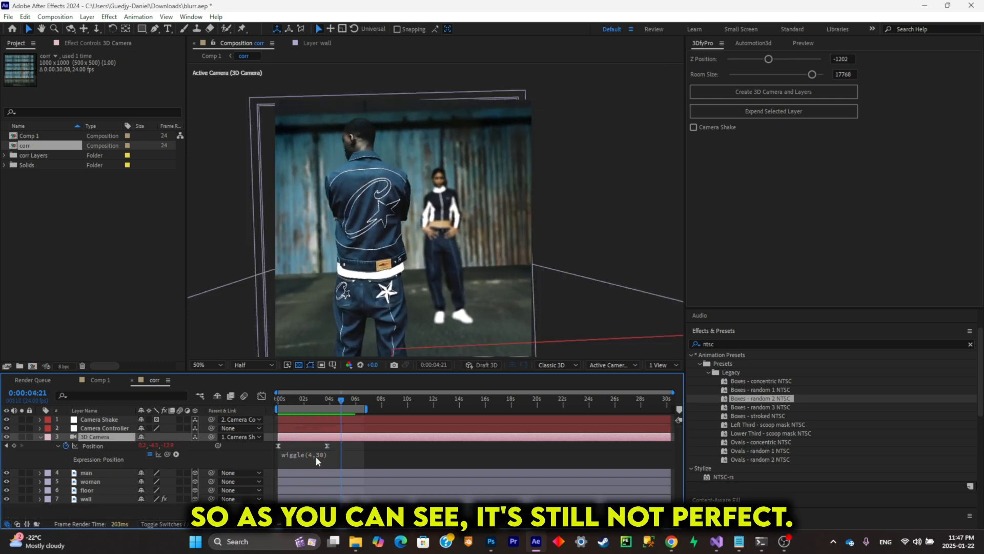
# - Change the 3D Camera's Position expression to wiggle(1,30) and check the motion
pyautogui.click(316, 455)
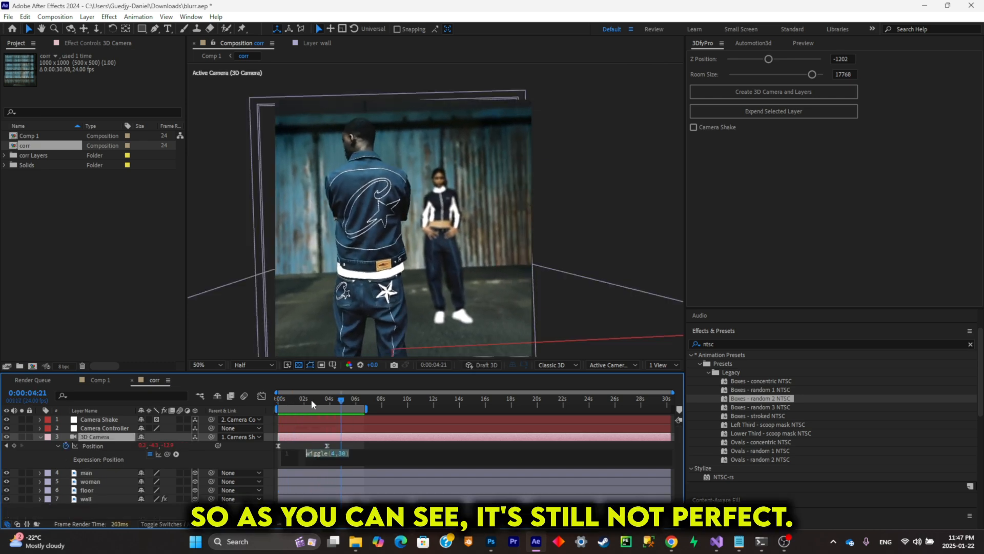
pyautogui.click(334, 454)
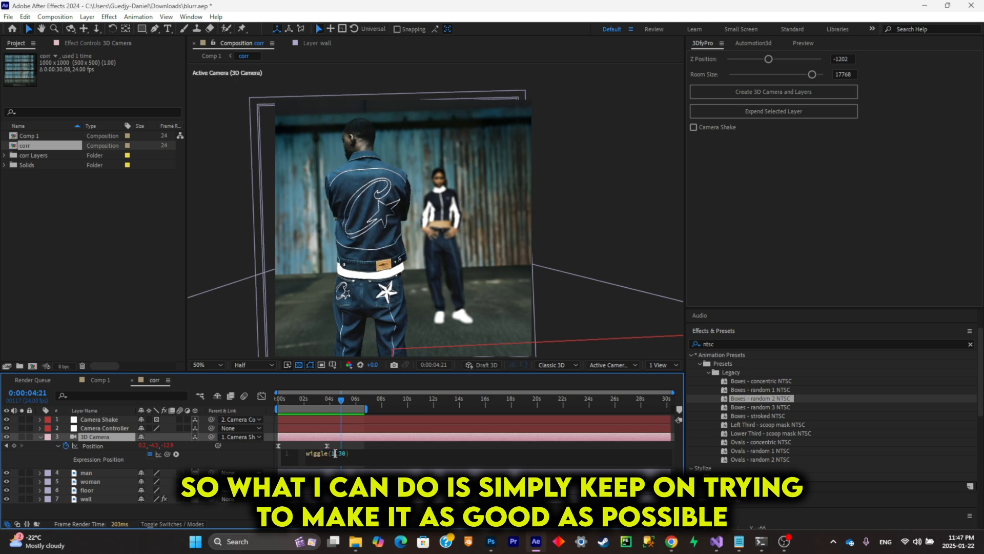
pyautogui.moveTo(331, 398)
pyautogui.mouseDown()
pyautogui.moveTo(232, 379)
pyautogui.moveTo(339, 401)
pyautogui.mouseUp()
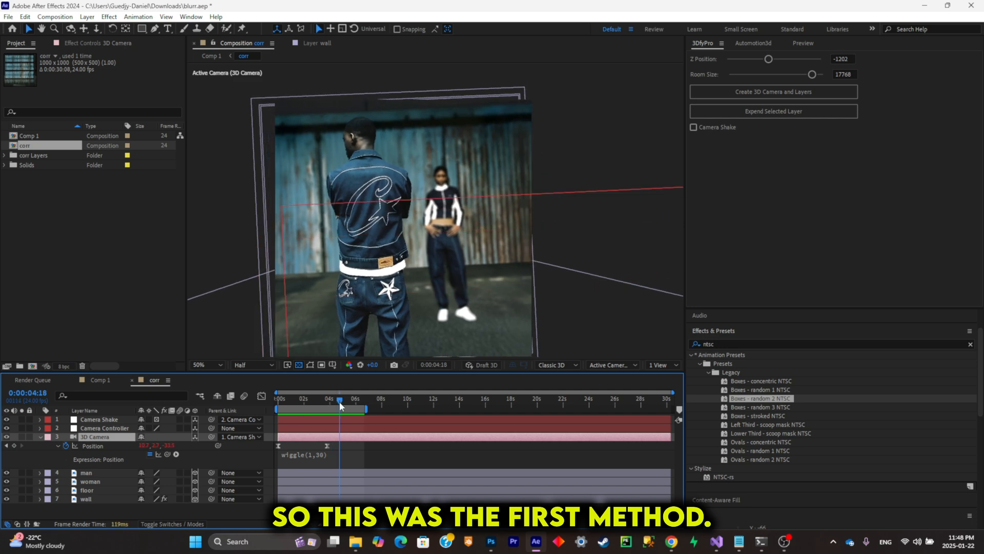
# - Remove the wiggle expressions from the 3D Camera's Position and Orientation
pyautogui.click(328, 454)
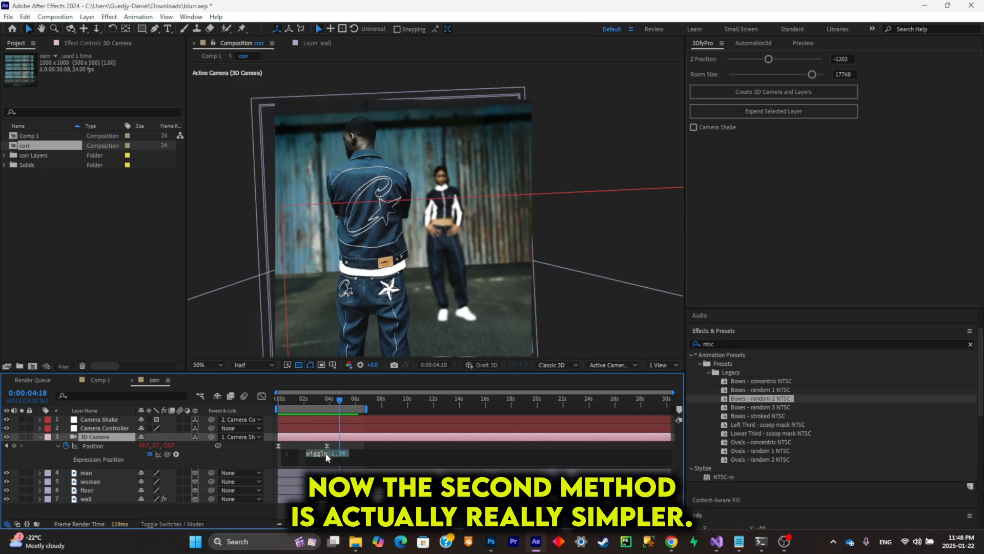
pyautogui.press('BackSpace')
pyautogui.click(113, 455)
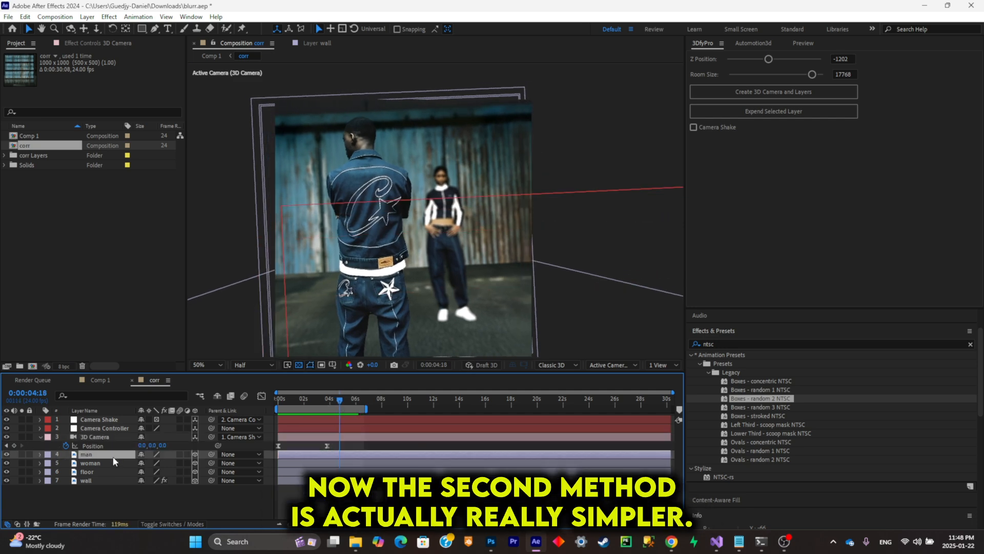
pyautogui.click(107, 445)
pyautogui.press('r')
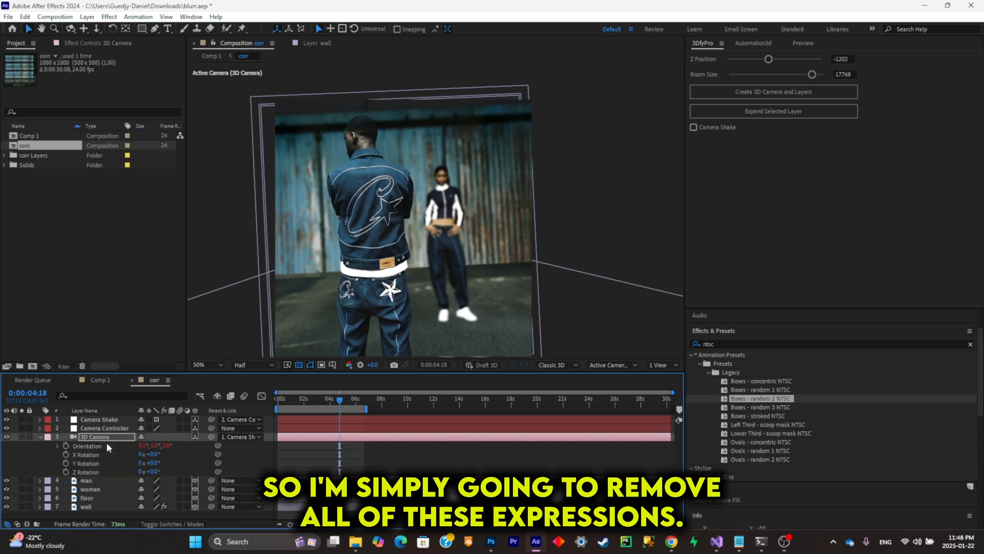
pyautogui.keyDown('alt'); pyautogui.click(66, 446); pyautogui.keyUp('alt')
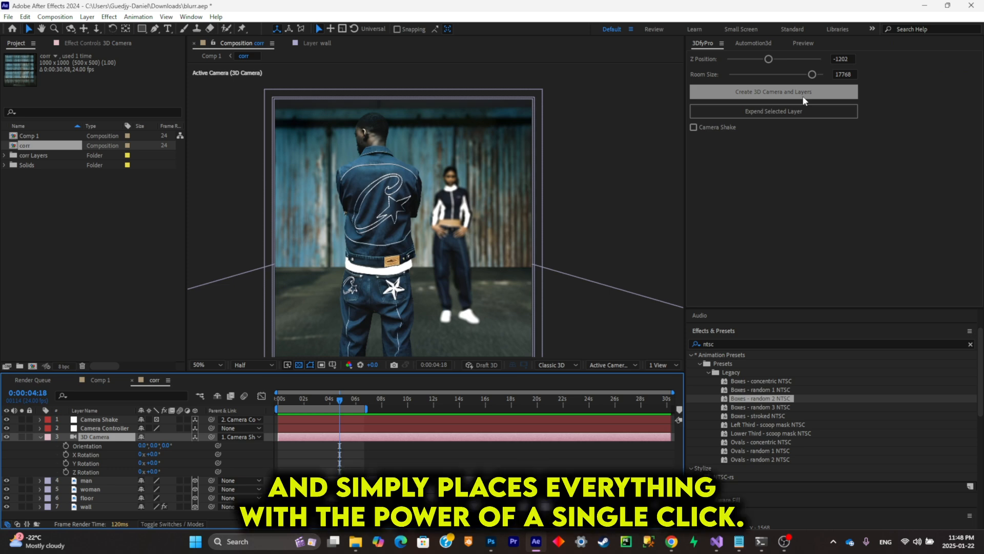
# - Enable 3DfyPro's Camera Shake, try frequency 2.67 with intensity 3.49 and preview the motion
pyautogui.click(709, 127)
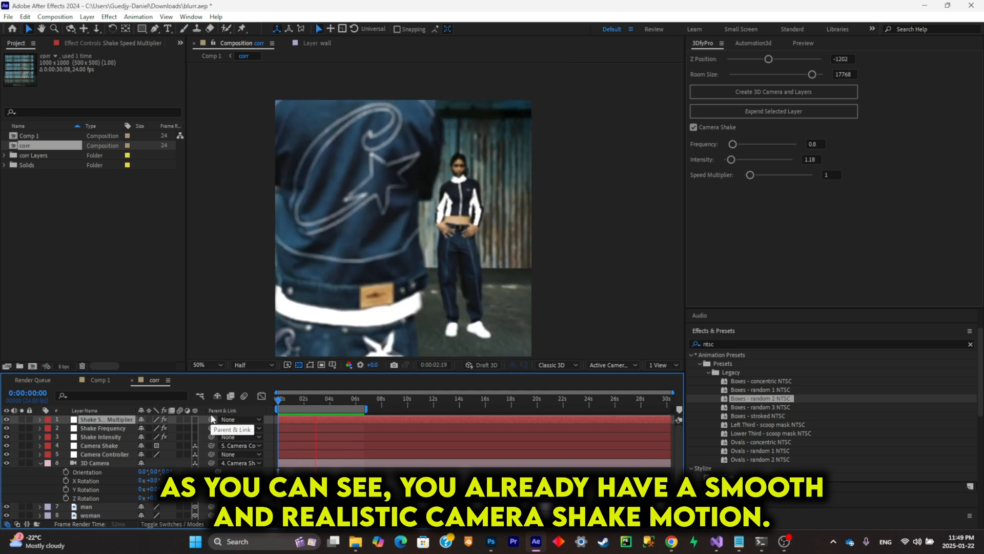
pyautogui.press('space')
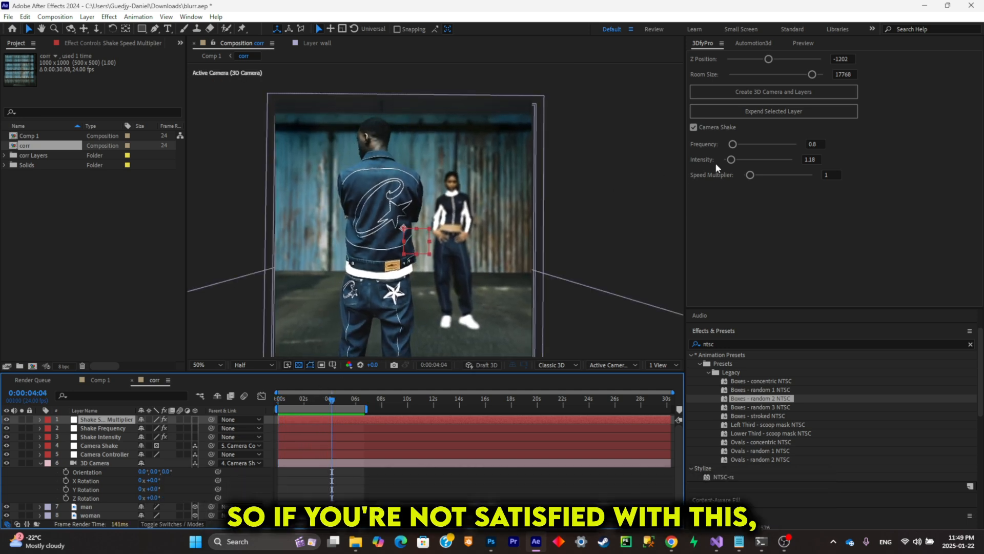
pyautogui.click(746, 145)
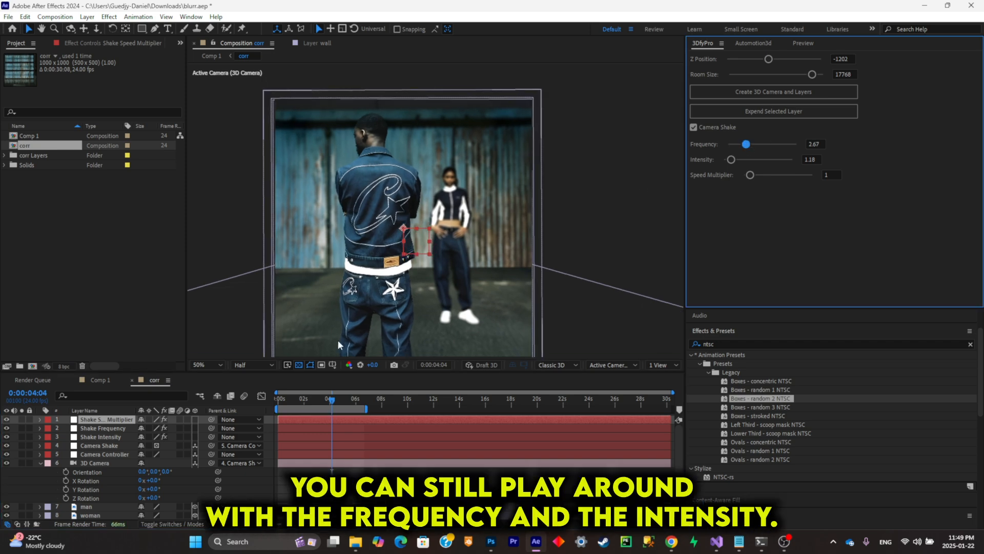
pyautogui.click(747, 160)
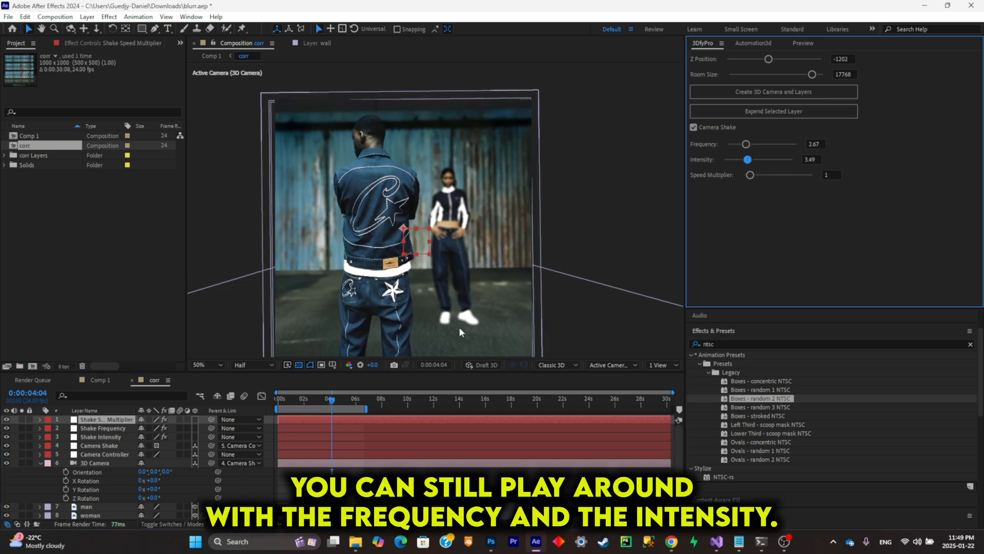
pyautogui.moveTo(332, 400); pyautogui.dragTo(271, 407)
pyautogui.press('space')
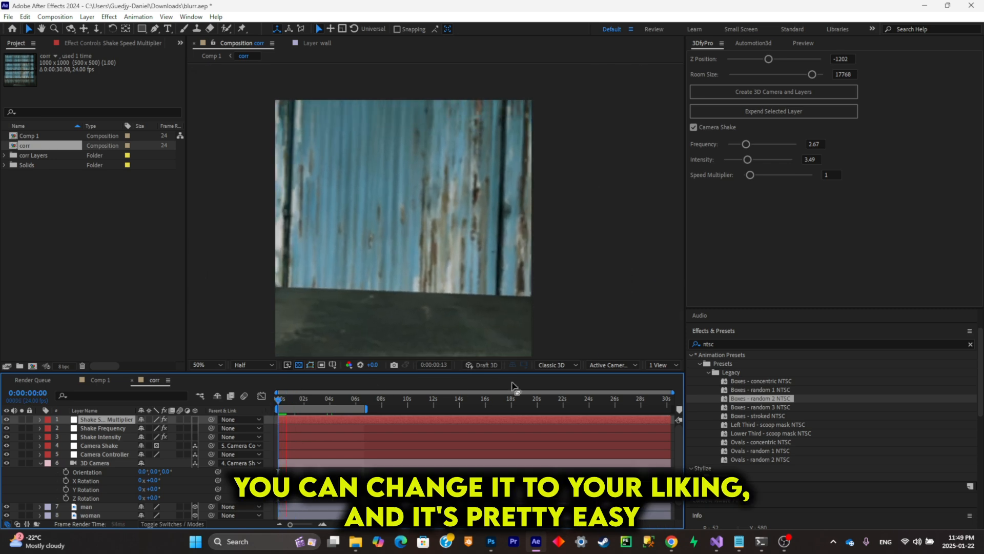
# - Lower the camera shake's intensity to 2.15 and its frequency to 1.03
pyautogui.click(738, 160)
pyautogui.click(735, 145)
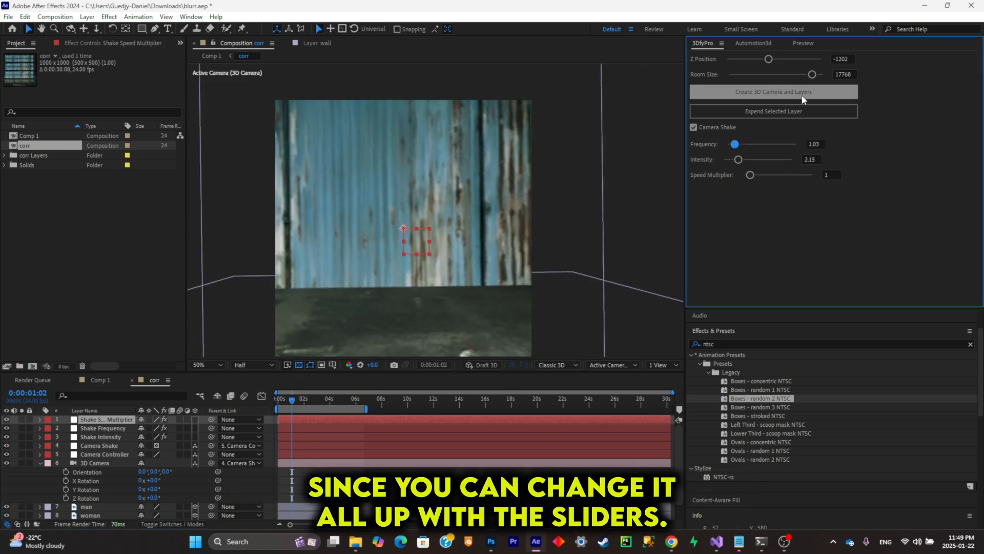
pyautogui.click(318, 404)
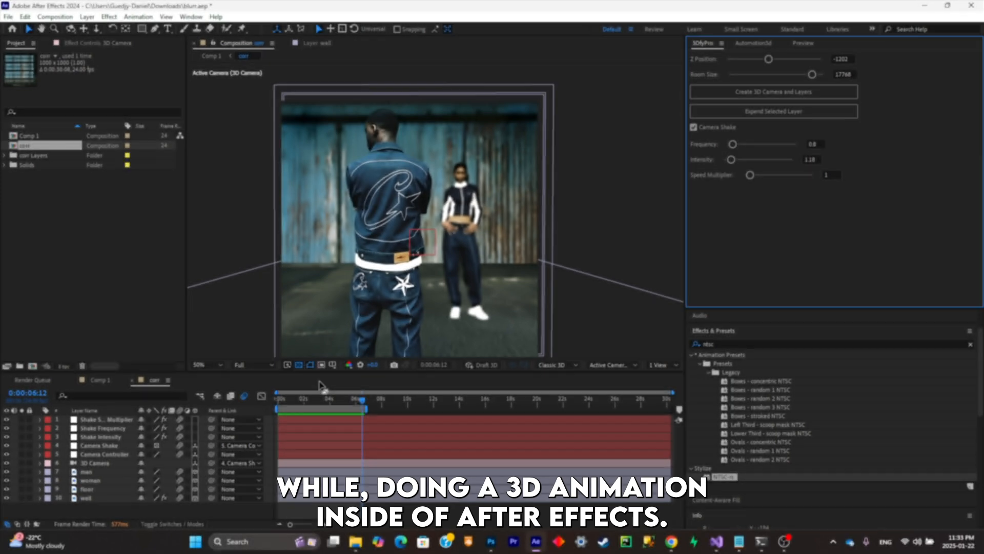
# - Turn off Depth of Field in the 3D Camera's options and check the look at an earlier time
pyautogui.moveTo(328, 398); pyautogui.dragTo(216, 401)
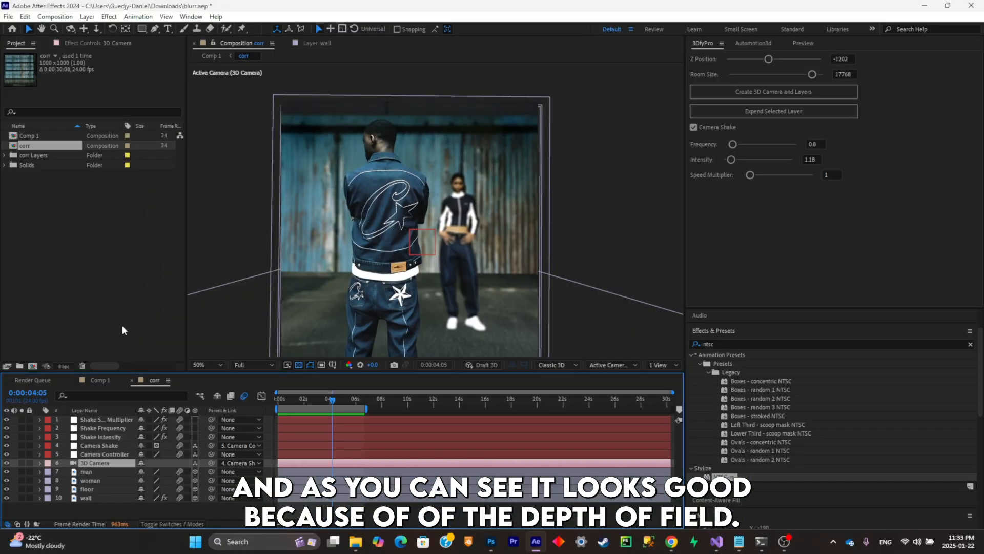
pyautogui.click(40, 463)
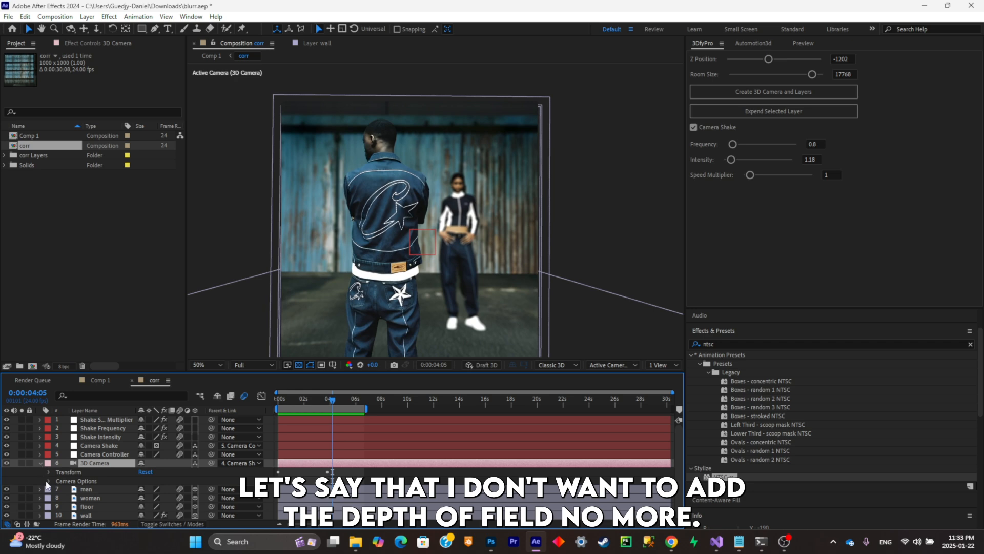
pyautogui.click(48, 481)
pyautogui.scroll(3, 122, 469)
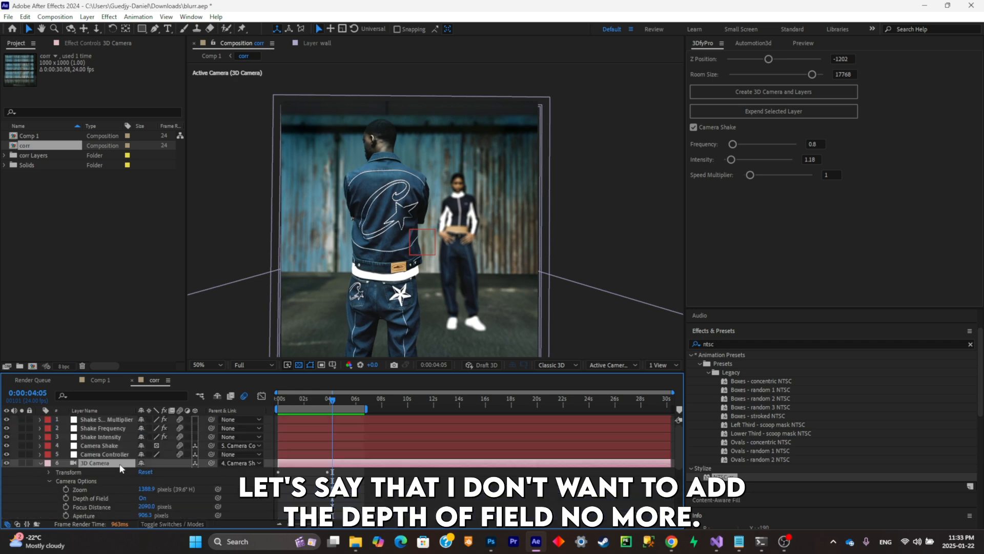
pyautogui.click(144, 498)
pyautogui.moveTo(323, 403); pyautogui.dragTo(303, 403)
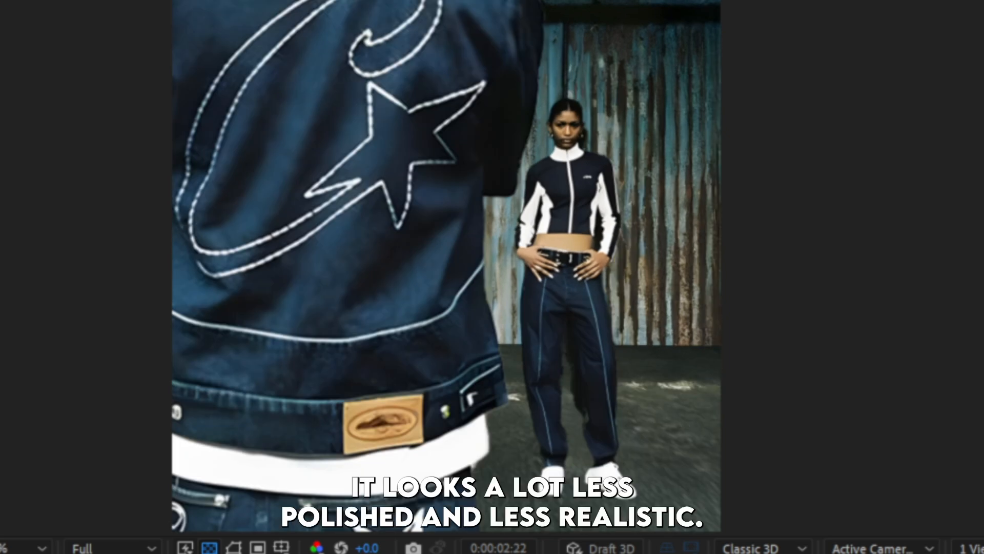
# - Go to 0:00:03:18 and expand the 3D Camera's Camera Options to review its depth of field settings
pyautogui.press('space')
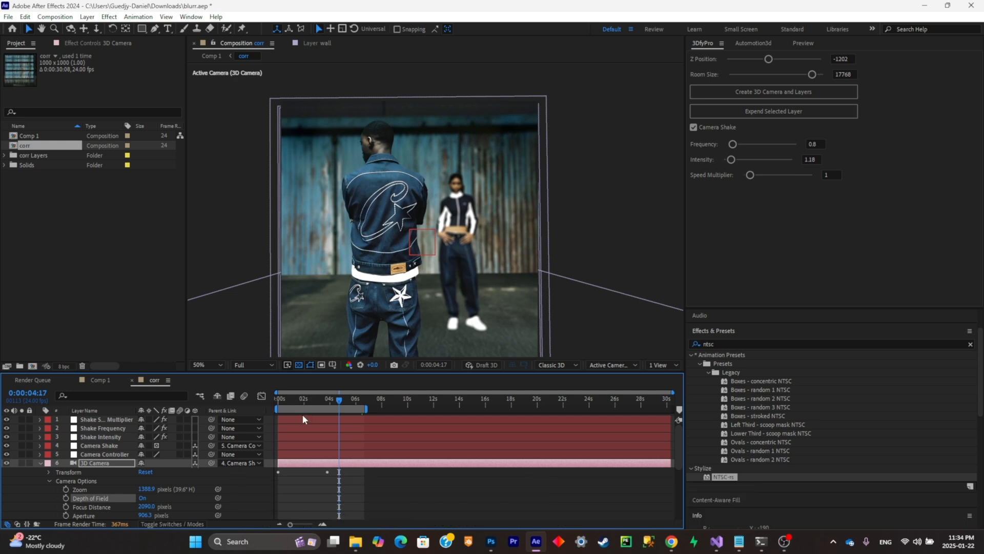
pyautogui.moveTo(346, 399)
pyautogui.mouseDown()
pyautogui.moveTo(261, 400)
pyautogui.moveTo(326, 406)
pyautogui.mouseUp()
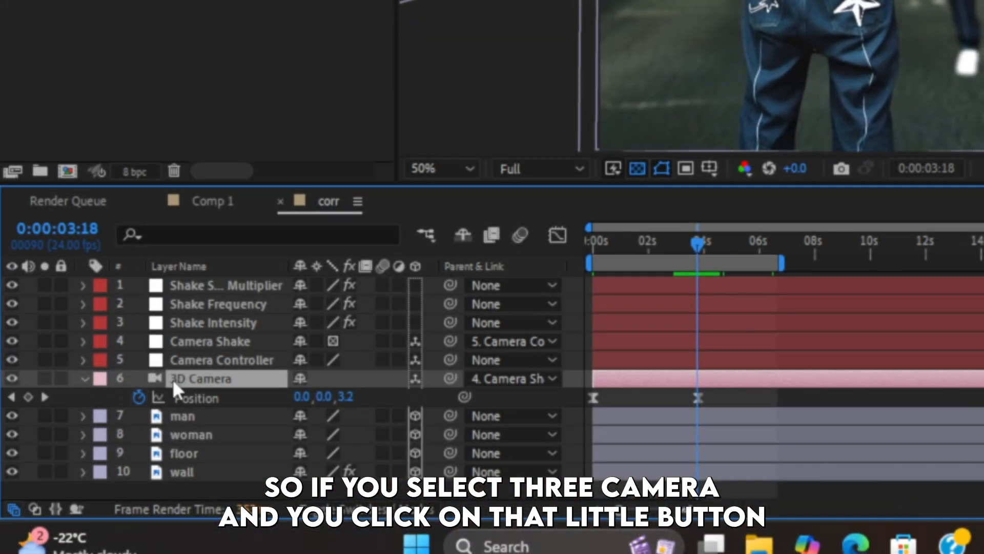
pyautogui.click(85, 378)
pyautogui.click(85, 378)
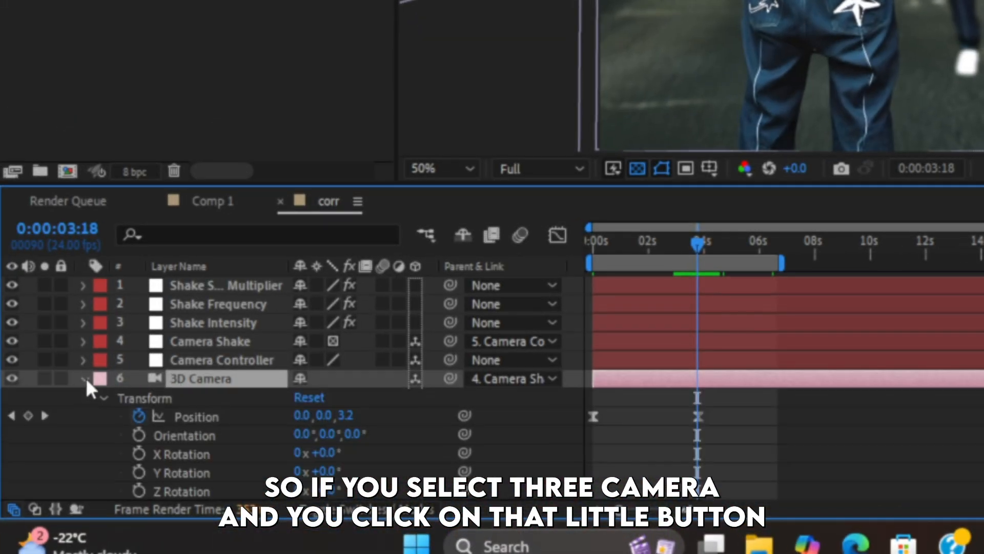
pyautogui.scroll(-3, 89, 386)
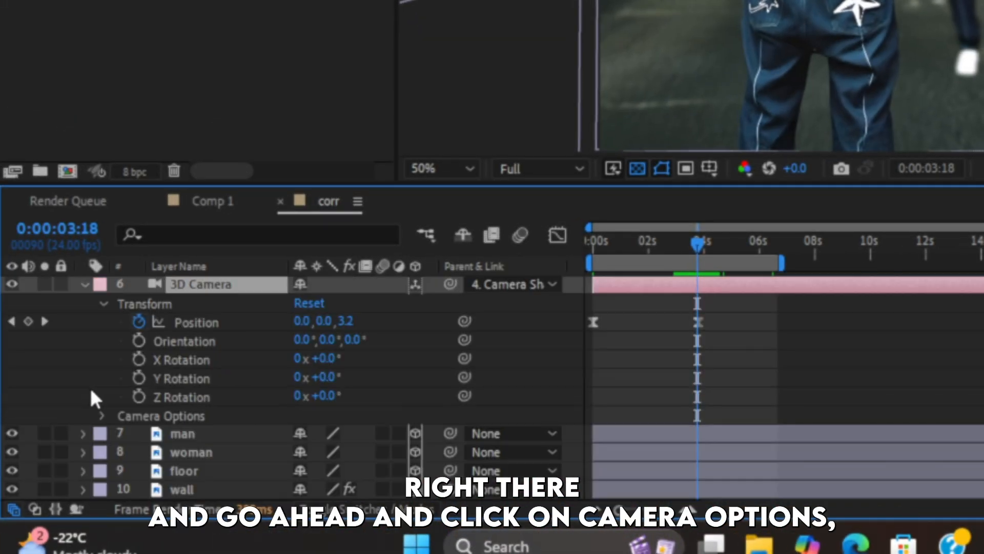
pyautogui.click(101, 417)
pyautogui.scroll(-3, 99, 415)
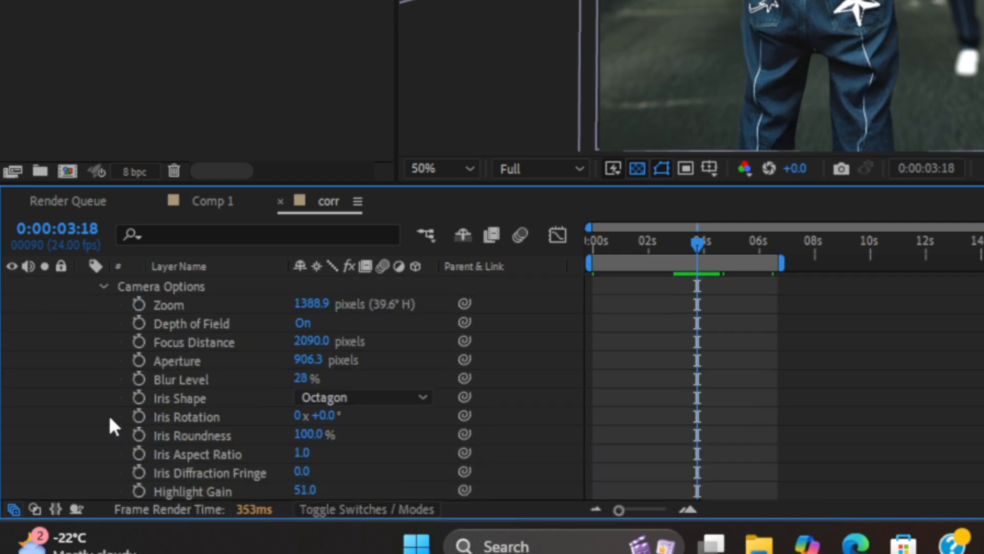
pyautogui.scroll(3, 128, 410)
pyautogui.scroll(-3, 176, 405)
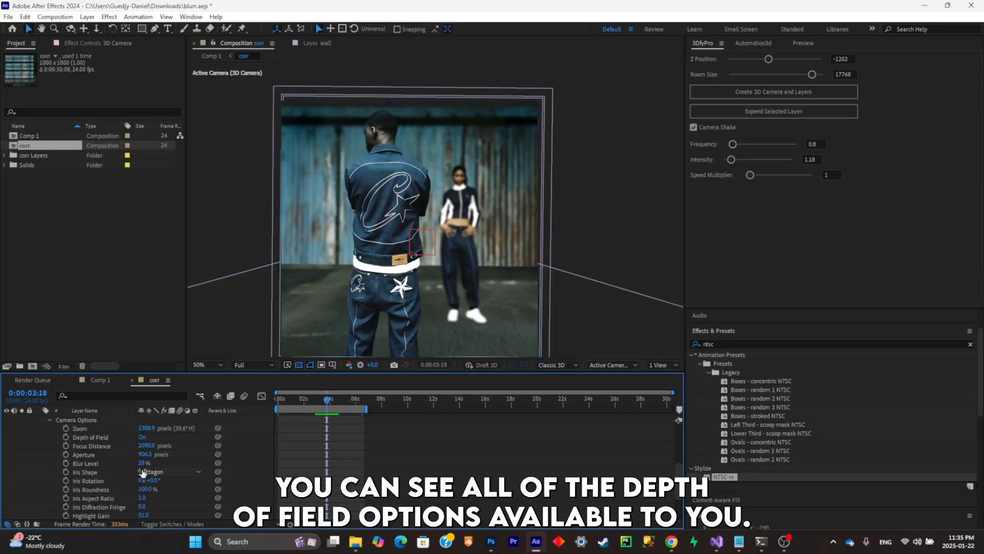
pyautogui.scroll(-2, 153, 476)
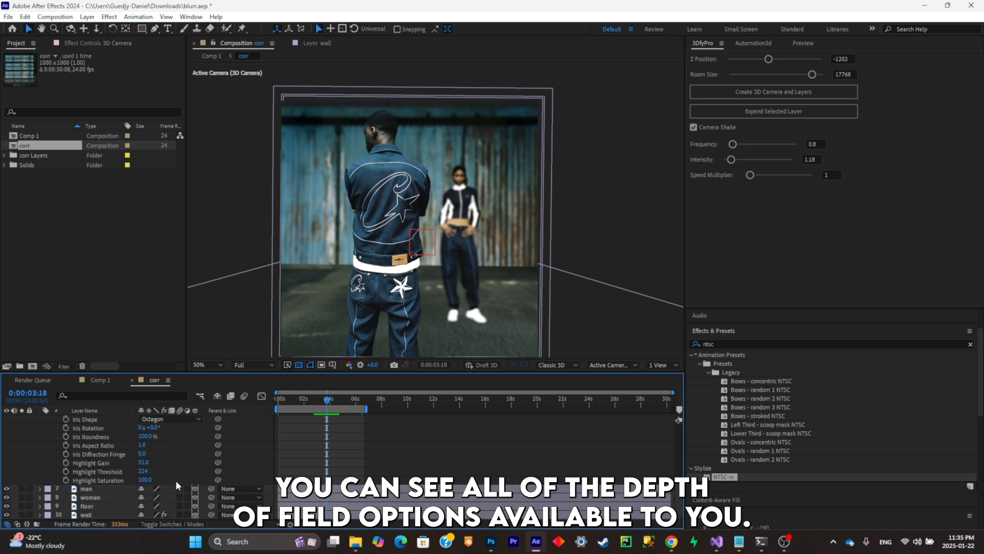
pyautogui.click(143, 446)
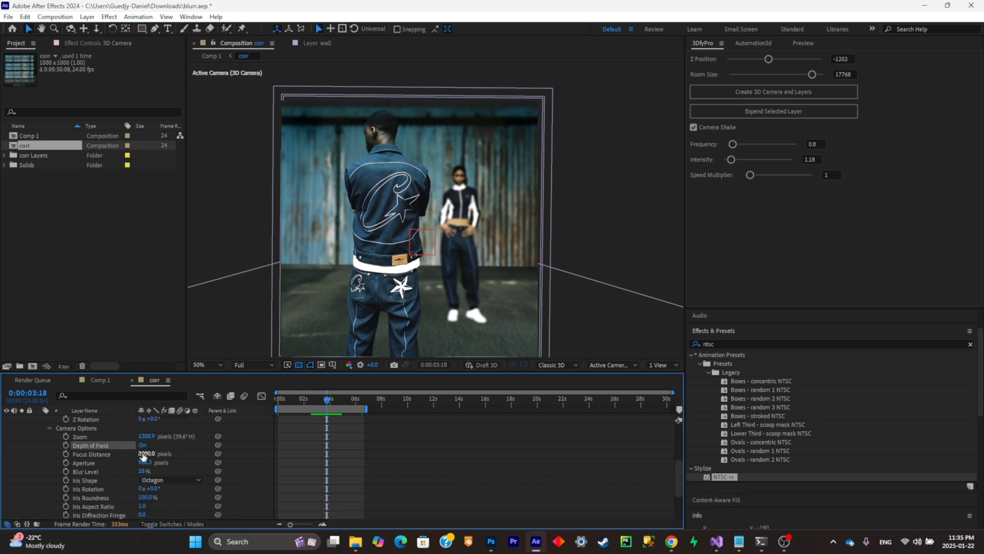
pyautogui.click(96, 453)
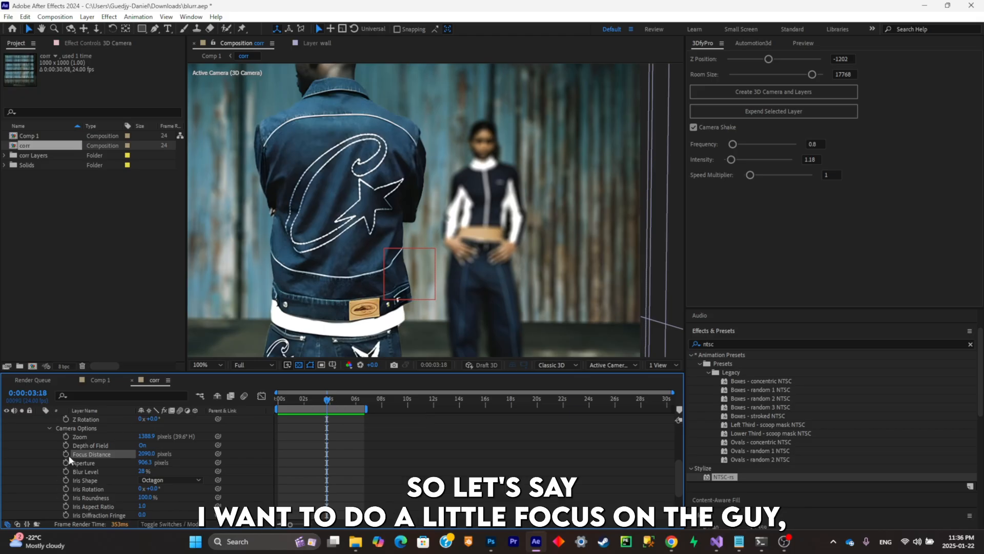
# - Keyframe the camera's Focus Distance at 0:00:03:18, 0:00:05:06 and just after six seconds, raising the middle keyframe to focus on the woman
pyautogui.click(66, 453)
pyautogui.click(346, 401)
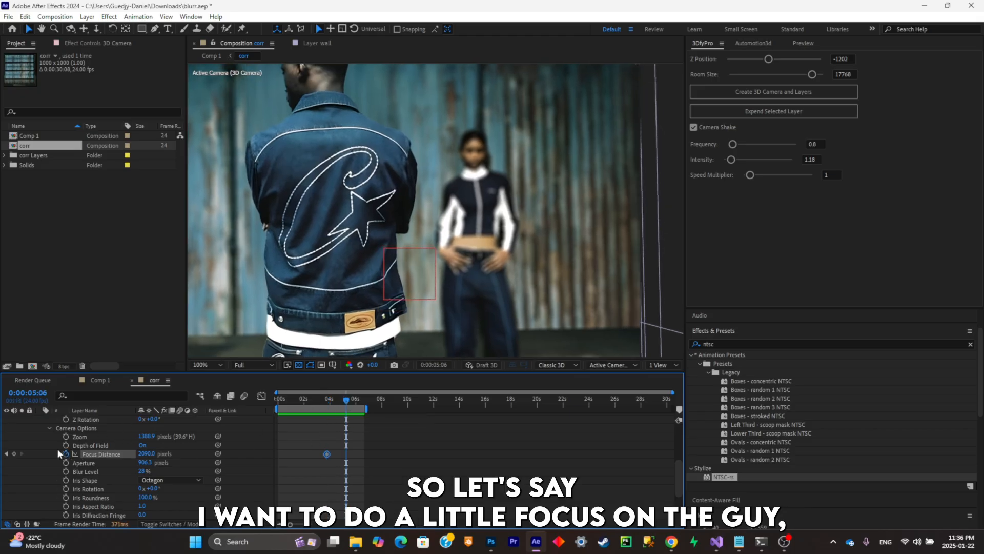
pyautogui.moveTo(349, 401)
pyautogui.mouseDown()
pyautogui.moveTo(361, 404)
pyautogui.moveTo(330, 408)
pyautogui.moveTo(347, 408)
pyautogui.mouseUp()
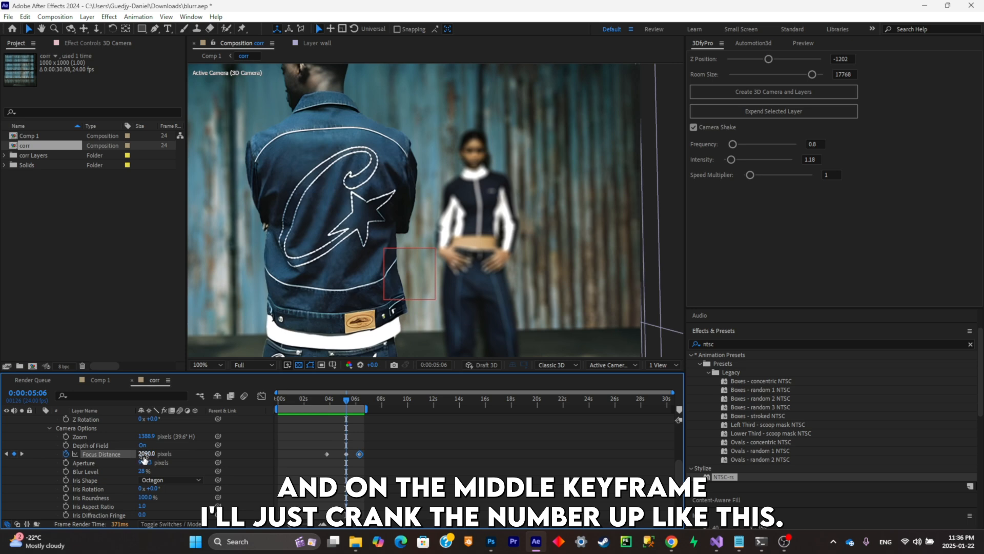
pyautogui.moveTo(145, 455); pyautogui.dragTo(441, 399)
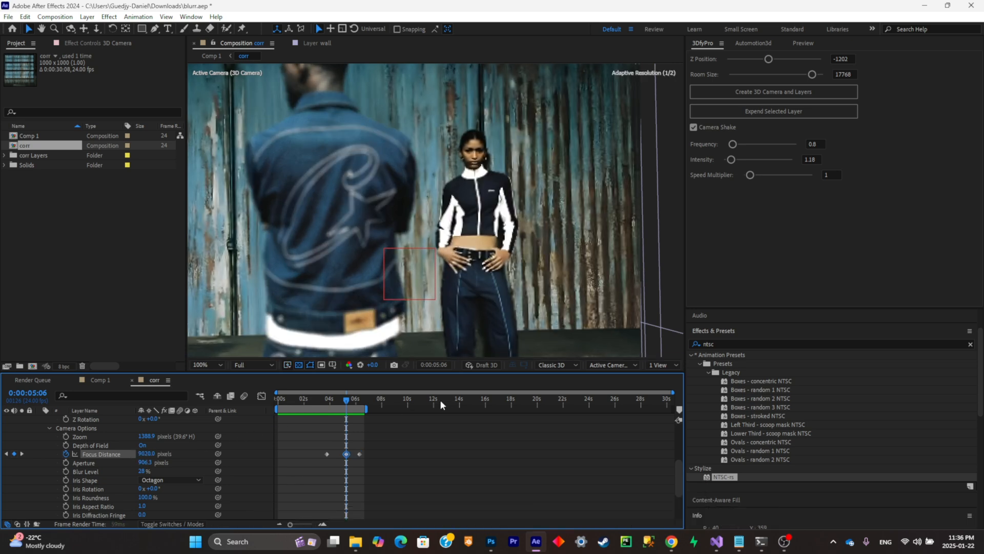
# - Preview the focus pull and delete the two Focus Distance keyframes after 0:00:03:18
pyautogui.moveTo(356, 398); pyautogui.dragTo(331, 399)
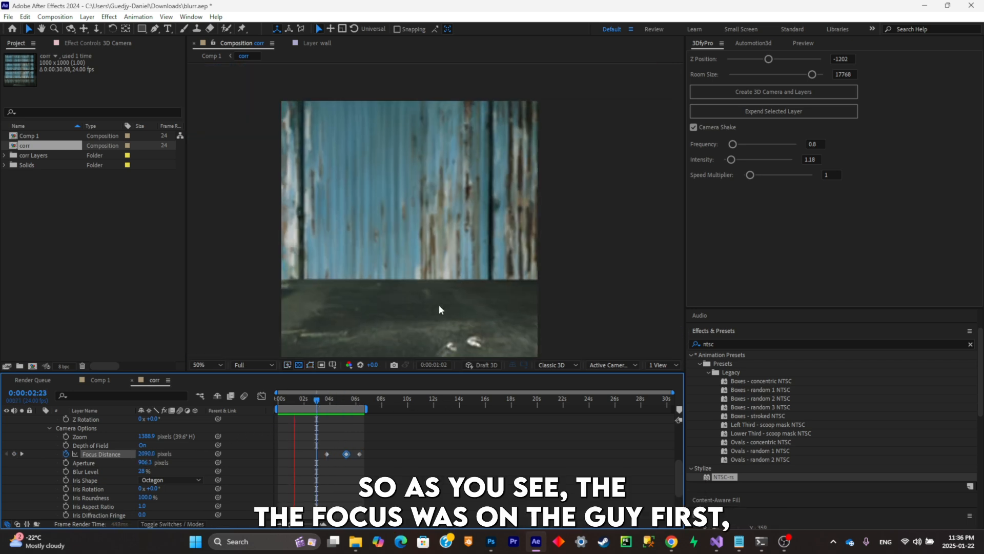
pyautogui.press('space')
pyautogui.moveTo(333, 399); pyautogui.dragTo(355, 410)
pyautogui.moveTo(387, 466); pyautogui.dragTo(349, 460)
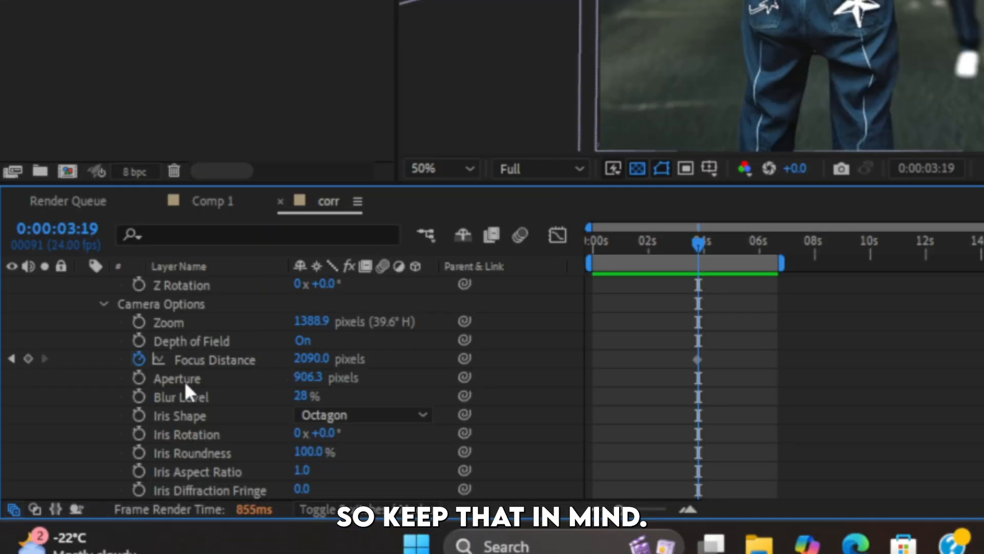
# - Try raising the 3D Camera's Aperture to 1792.3 pixels and inspect the background blur up close
pyautogui.click(185, 383)
pyautogui.scroll(2, 890, 47)
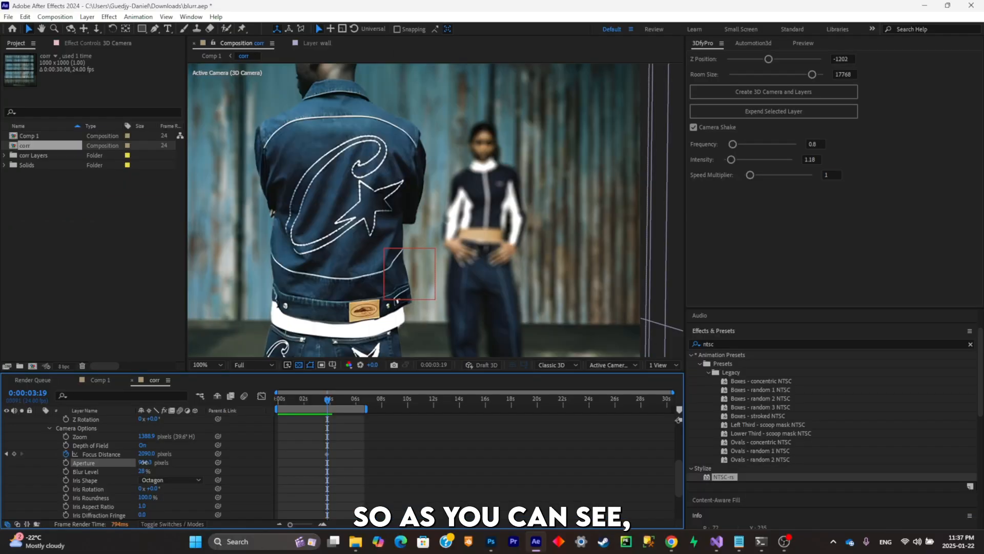
pyautogui.moveTo(305, 377); pyautogui.dragTo(464, 358)
pyautogui.moveTo(269, 441); pyautogui.dragTo(441, 407)
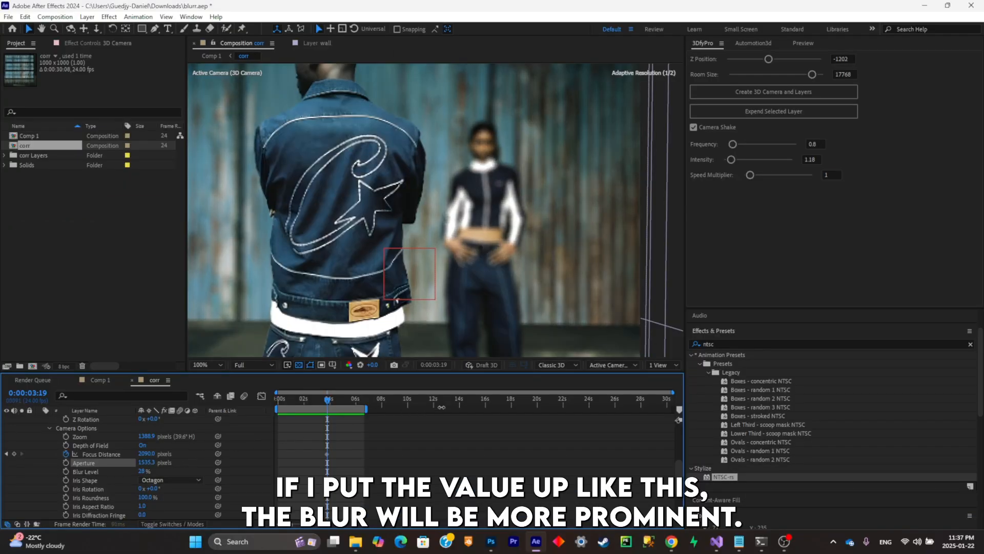
pyautogui.moveTo(147, 462); pyautogui.dragTo(509, 376)
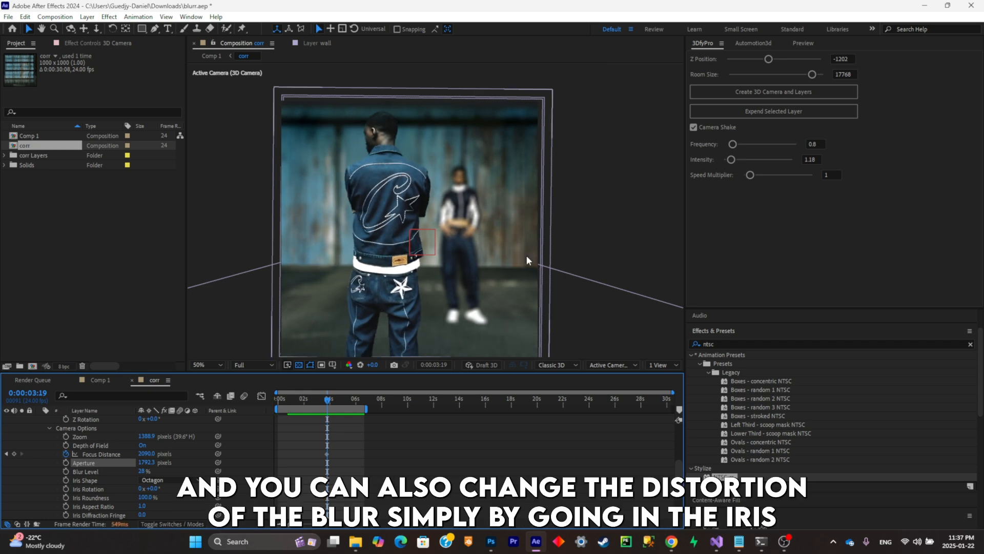
pyautogui.scroll(2, 500, 274)
pyautogui.moveTo(497, 258); pyautogui.dragTo(451, 272)
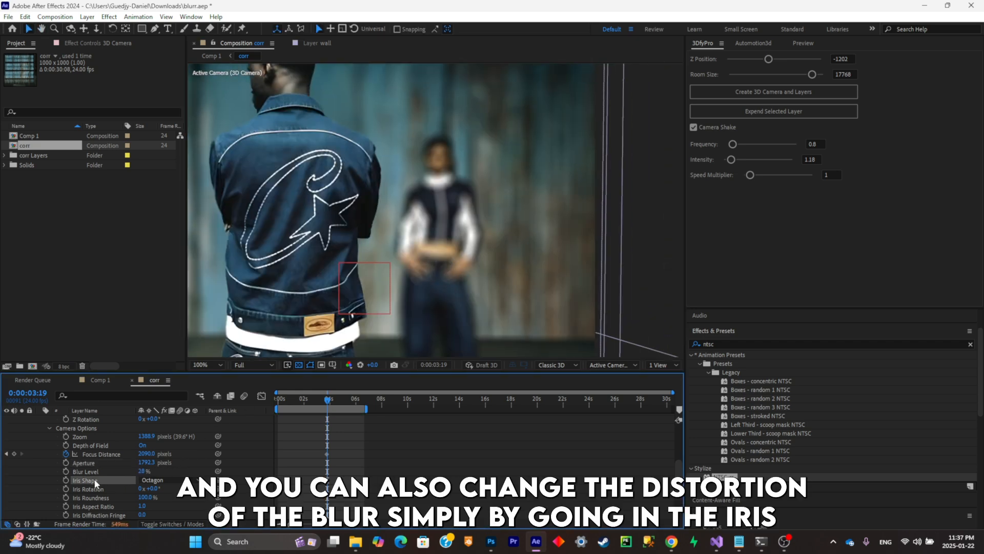
# - Try the Square iris shape, switch back to Octagon, and try adjusting the camera's Blur Level
pyautogui.click(170, 480)
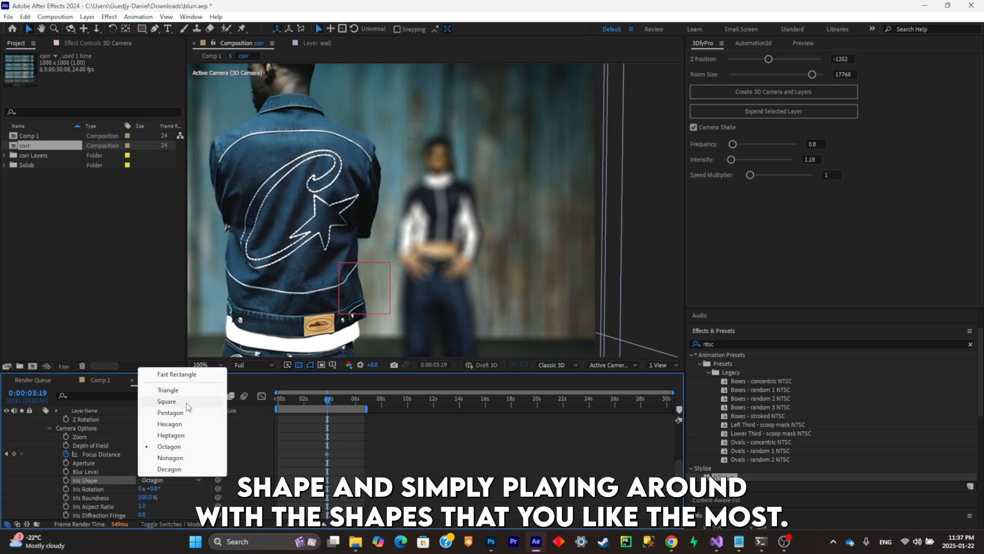
pyautogui.click(166, 402)
pyautogui.click(170, 481)
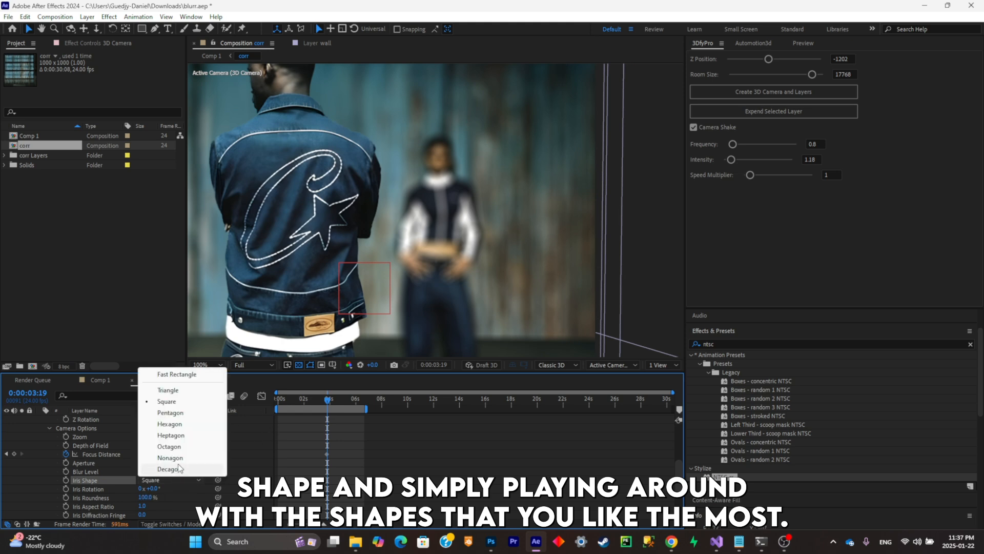
pyautogui.click(175, 446)
pyautogui.moveTo(144, 471); pyautogui.dragTo(118, 471)
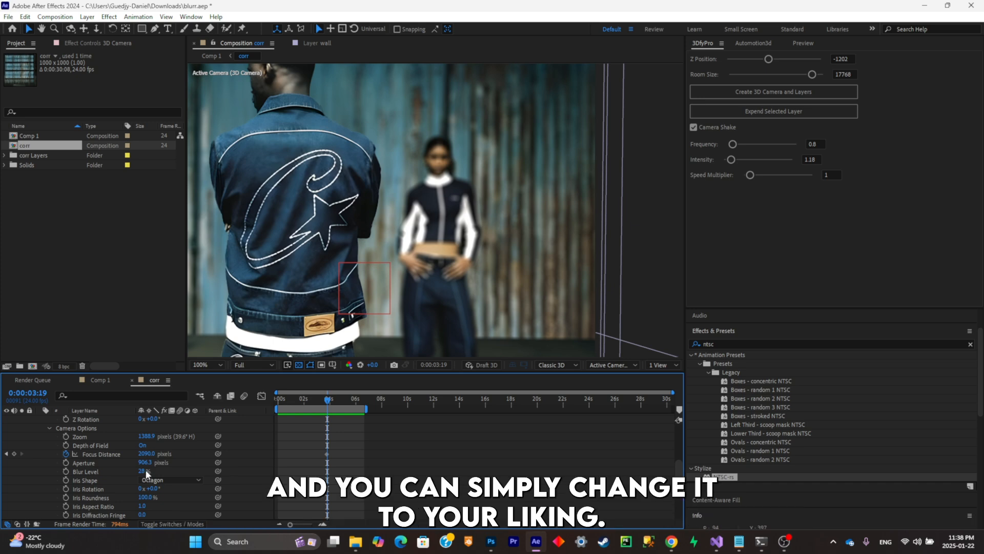
# - Raise the 3D Camera's Highlight Gain to 100 and inspect the glow in the out-of-focus areas
pyautogui.scroll(-2, 334, 314)
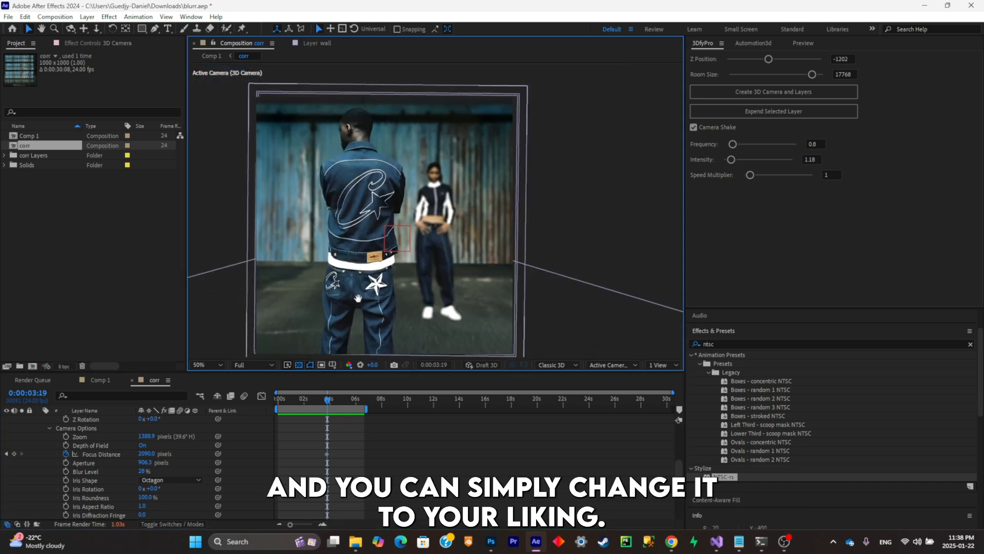
pyautogui.click(109, 486)
pyautogui.scroll(-3, 113, 450)
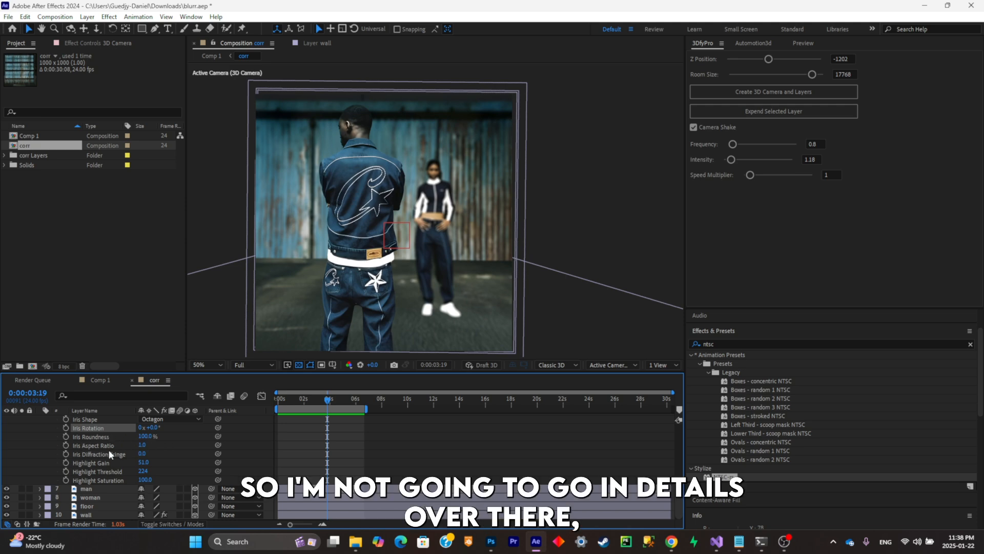
pyautogui.click(91, 461)
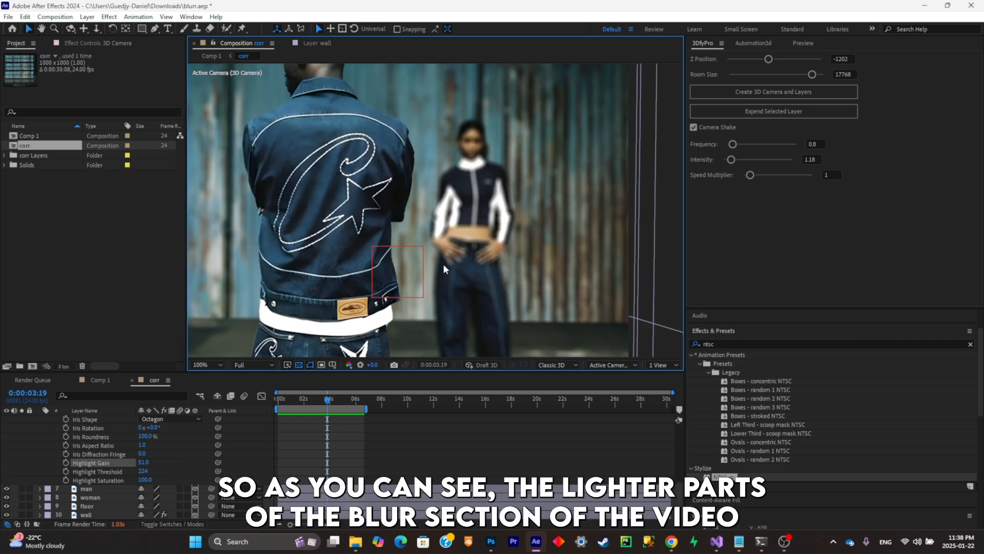
pyautogui.moveTo(143, 462); pyautogui.dragTo(174, 457)
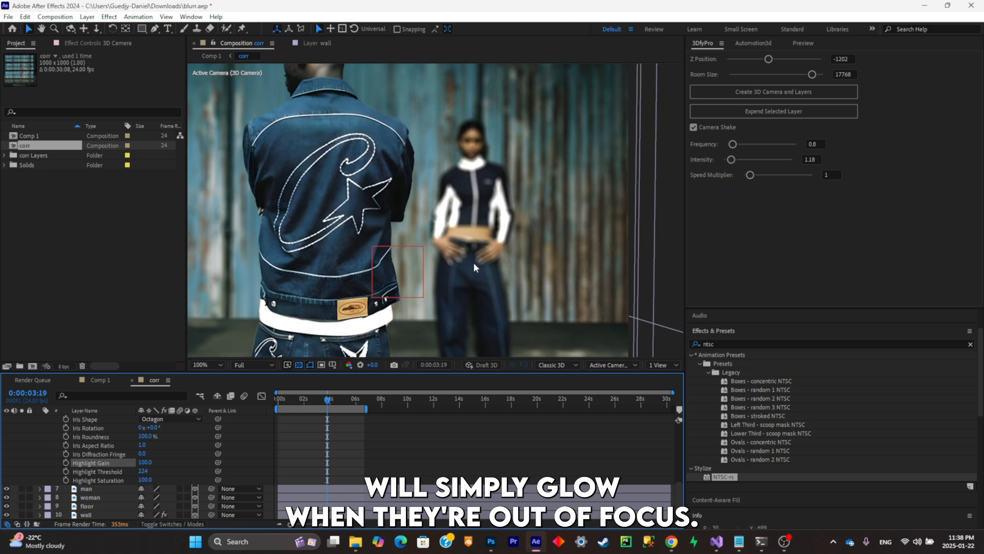
pyautogui.scroll(-2, 473, 262)
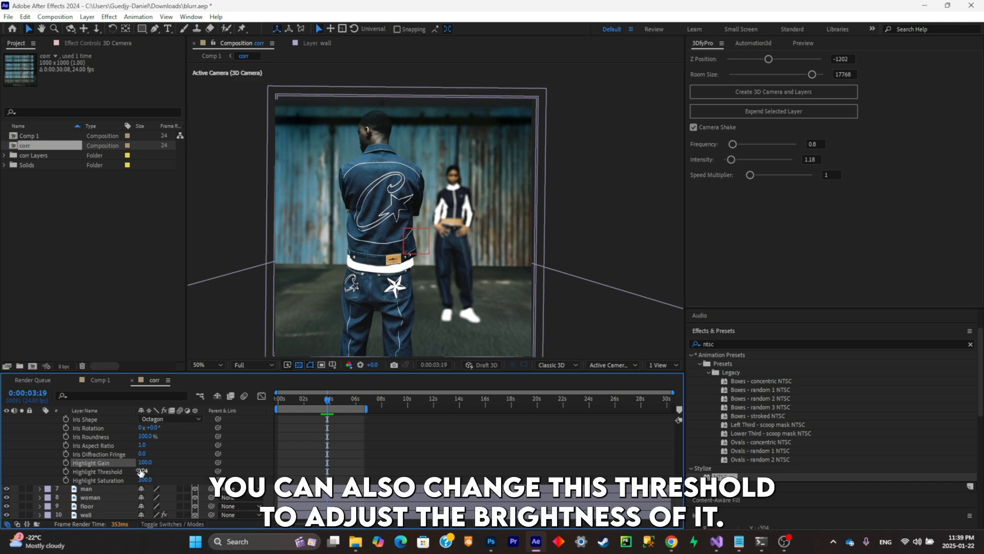
# - Try a Highlight Threshold of 163, restore it to 224, and try changing the Highlight Saturation
pyautogui.moveTo(142, 471)
pyautogui.mouseDown()
pyautogui.moveTo(117, 471)
pyautogui.moveTo(153, 471)
pyautogui.mouseUp()
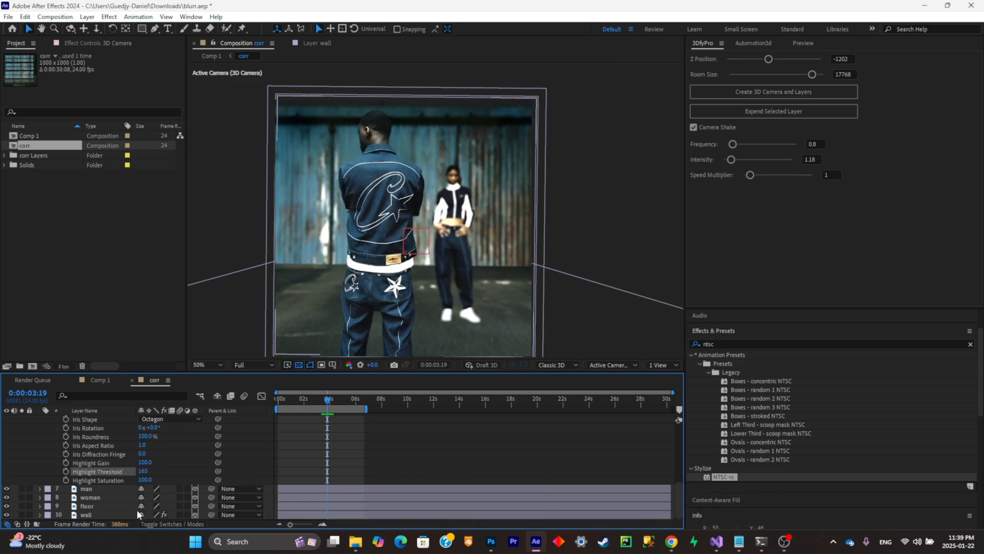
pyautogui.moveTo(143, 471); pyautogui.dragTo(145, 478)
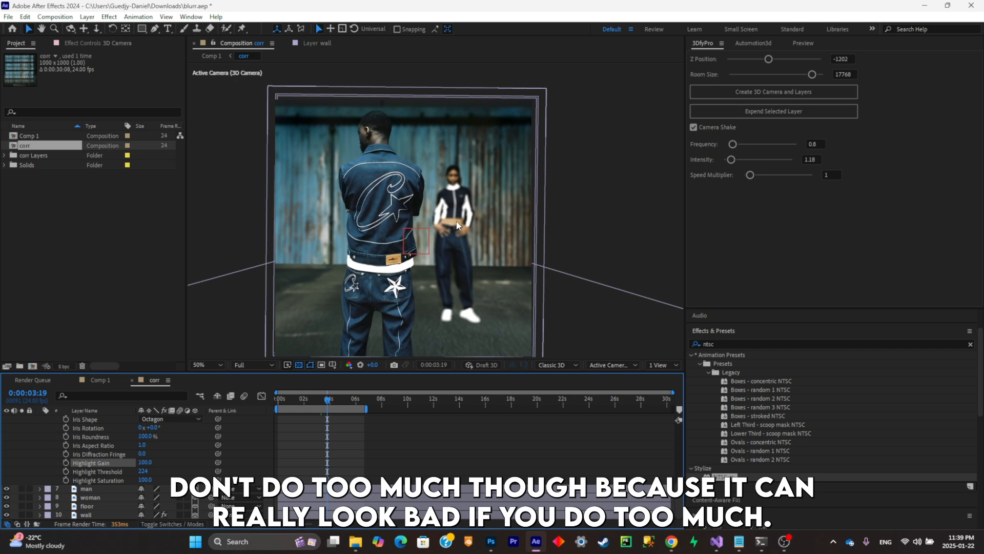
pyautogui.click(138, 471)
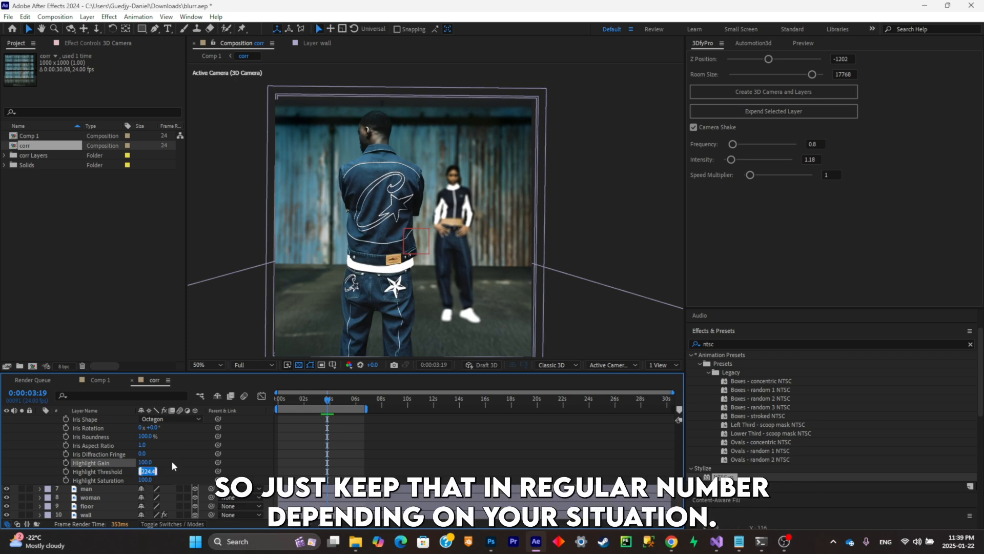
pyautogui.click(201, 467)
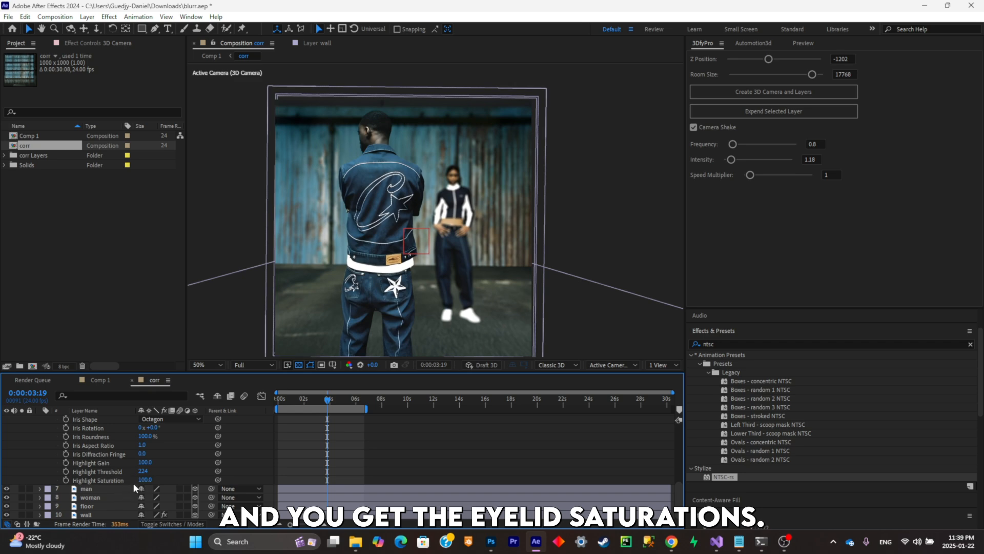
pyautogui.moveTo(146, 480); pyautogui.dragTo(266, 467)
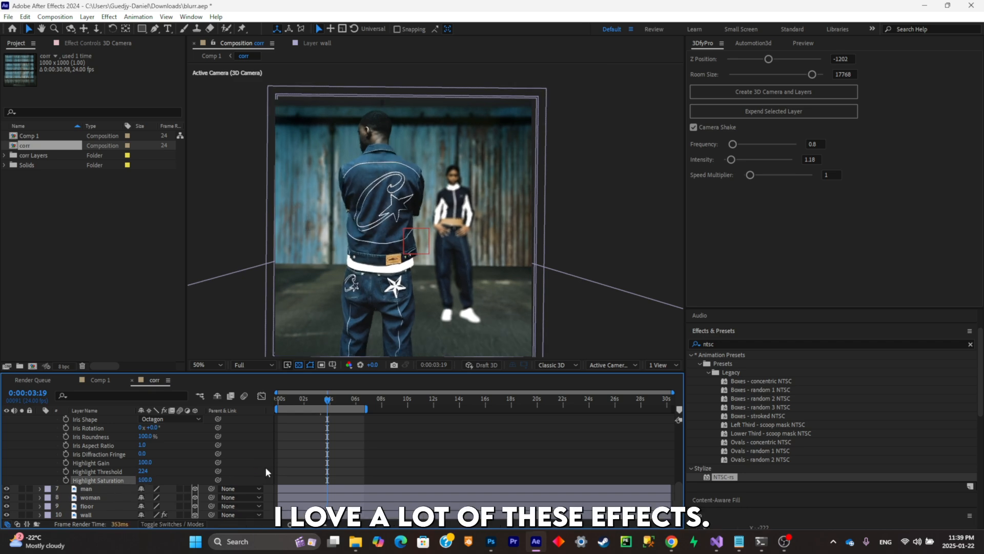
pyautogui.click(275, 442)
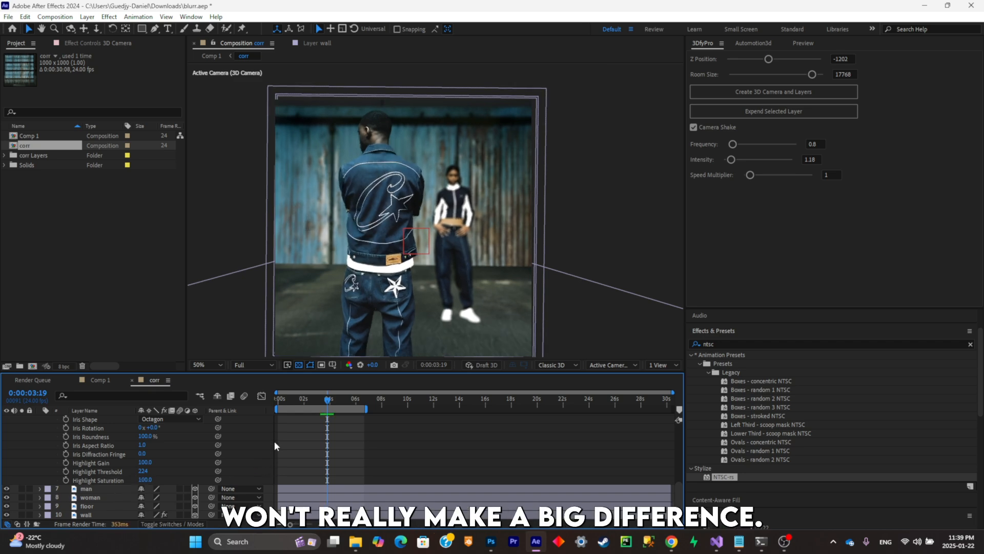
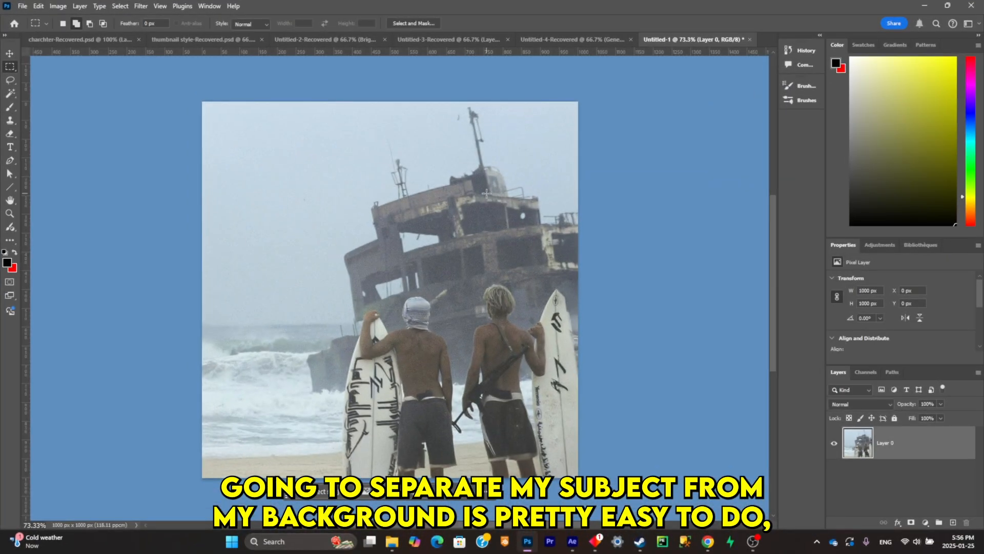
# - Hide the cut-out surfers on Layer 2 and show the original photo on Layer 0
pyautogui.scroll(3, 538, 316)
pyautogui.scroll(-1, 511, 293)
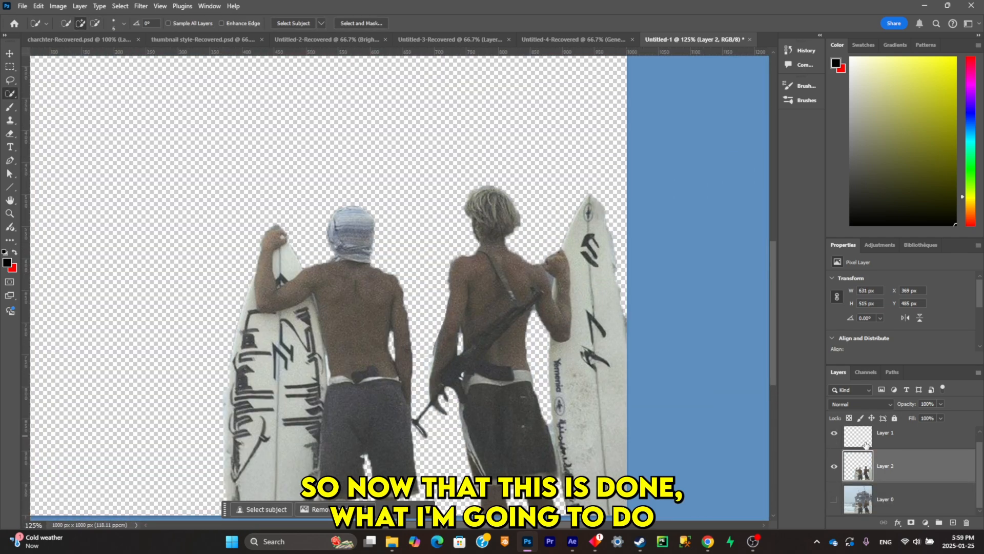
pyautogui.scroll(1, 886, 449)
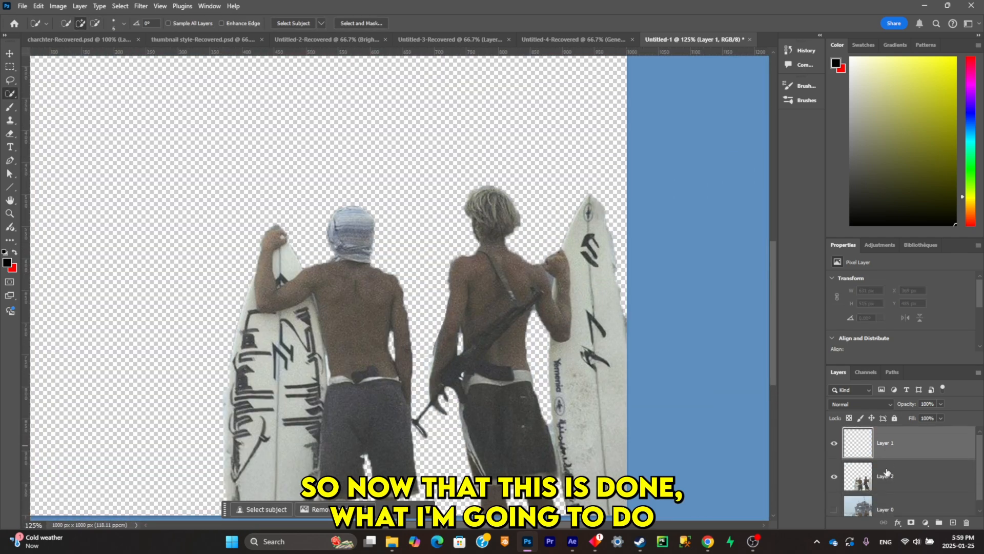
pyautogui.click(835, 476)
pyautogui.click(835, 510)
pyautogui.scroll(-1, 843, 502)
pyautogui.scroll(-1, 436, 334)
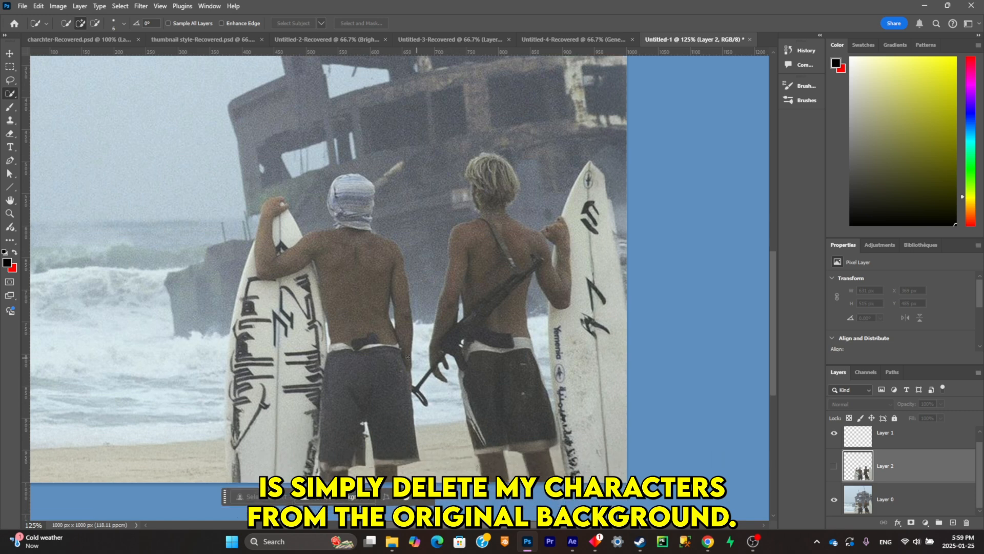
# - Lasso a rough selection around both surfers and their boards on Layer 0 and remove them with Generative Fill
pyautogui.click(10, 80)
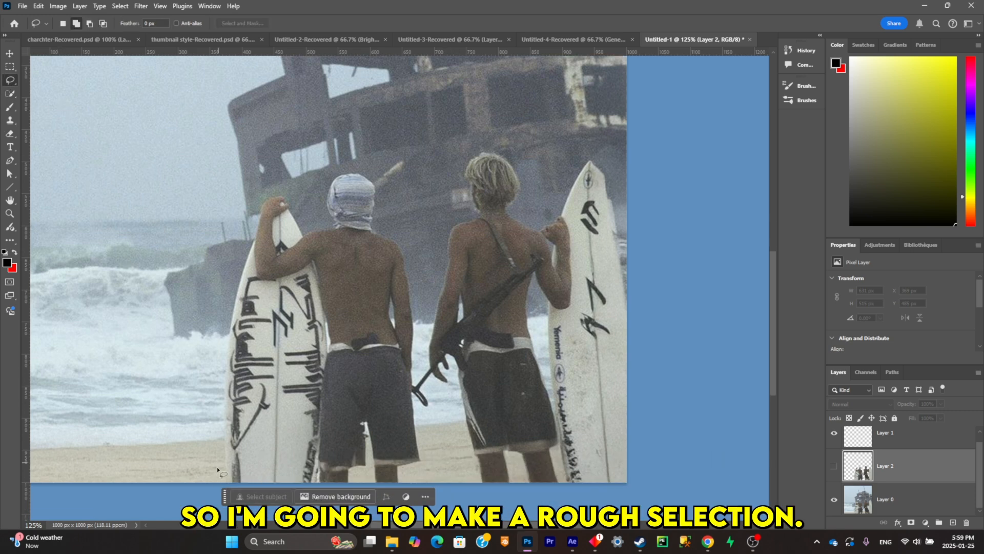
pyautogui.moveTo(218, 469)
pyautogui.mouseDown()
pyautogui.moveTo(342, 149)
pyautogui.moveTo(399, 210)
pyautogui.moveTo(453, 198)
pyautogui.moveTo(513, 123)
pyautogui.moveTo(720, 286)
pyautogui.moveTo(215, 492)
pyautogui.mouseUp()
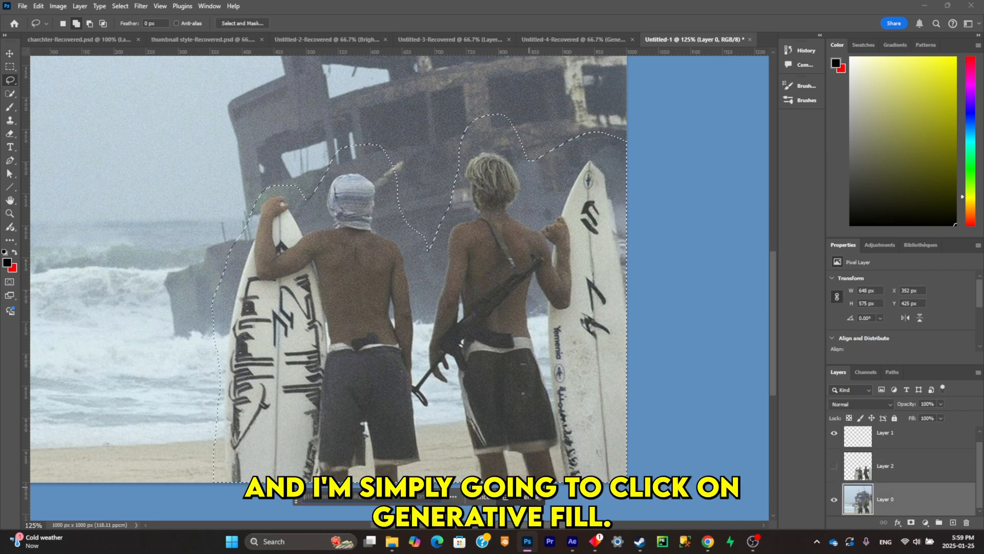
pyautogui.click(533, 501)
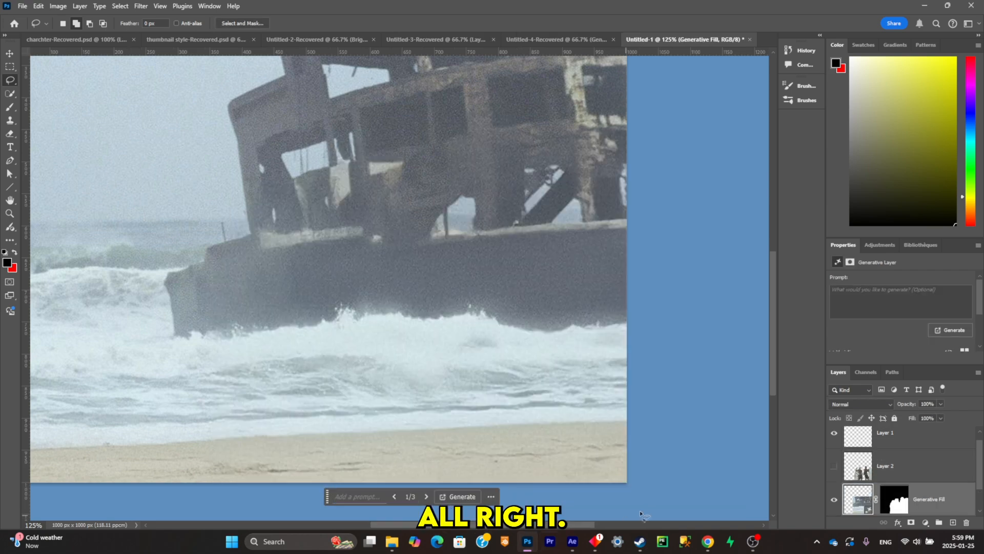
pyautogui.scroll(-1, 902, 462)
# - Merge the Generative Fill layer down into Layer 0 and show the cut-out surfers on Layer 2
pyautogui.rightClick(872, 471)
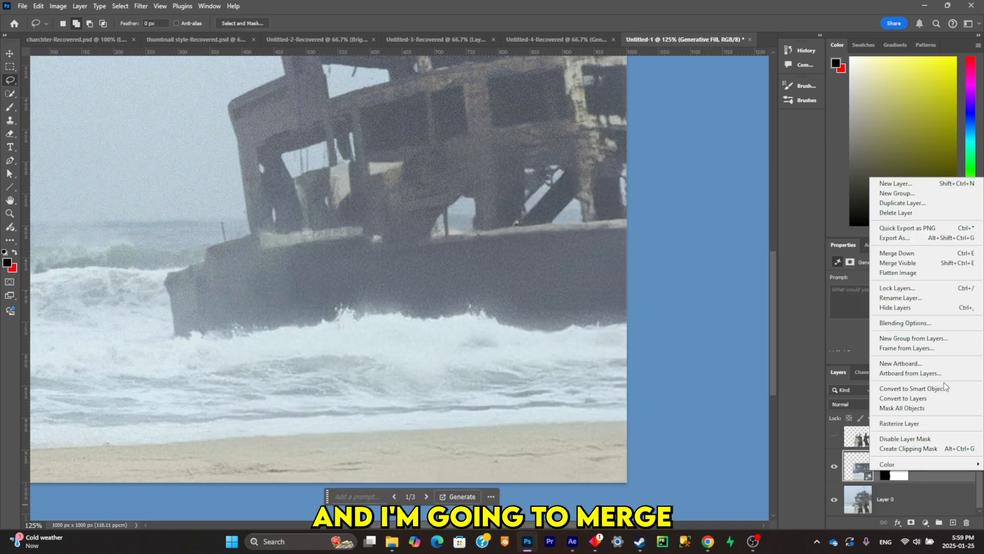
pyautogui.click(933, 254)
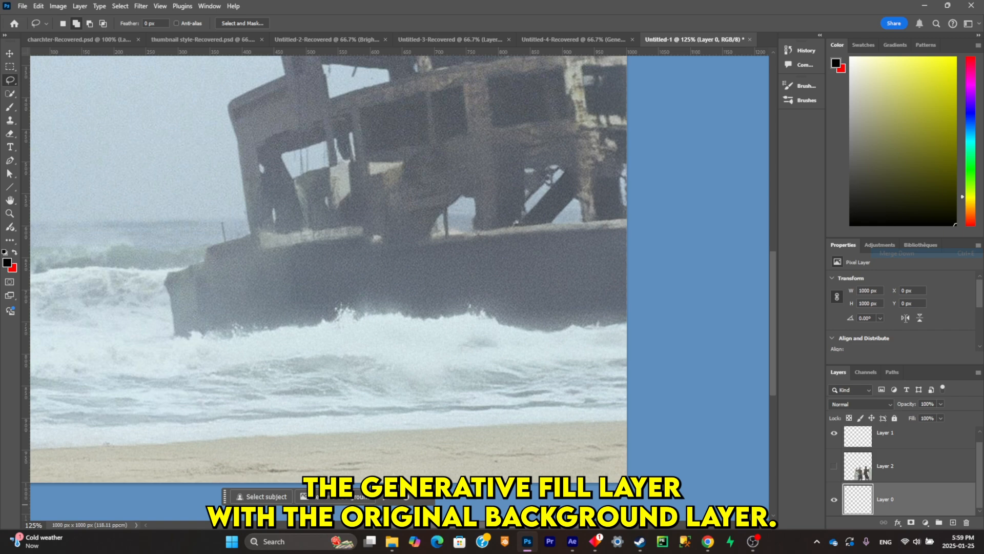
pyautogui.click(834, 467)
pyautogui.scroll(-3, 390, 287)
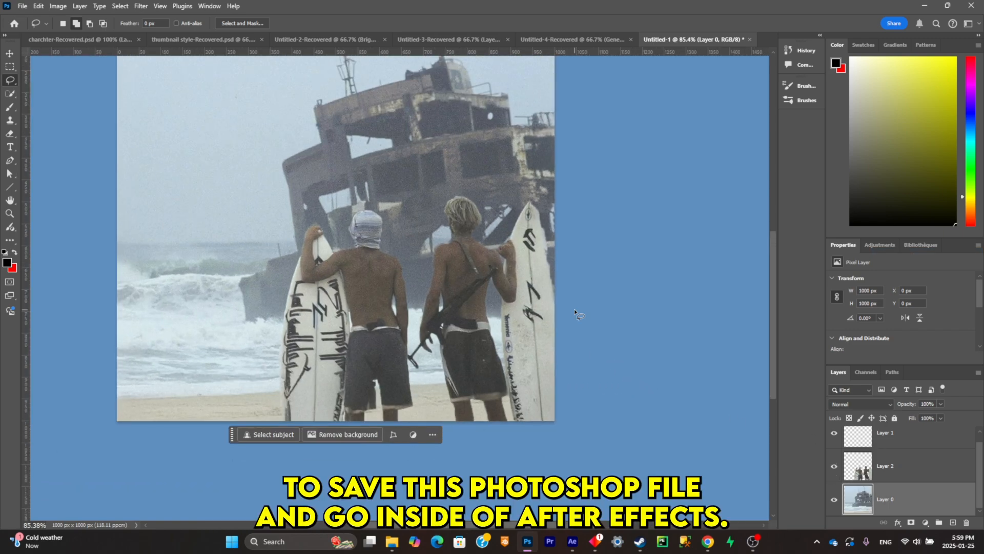
# - Switch to After Effects and import beach.psd into Comp 1 as a composition with editable layer styles
pyautogui.click(572, 541)
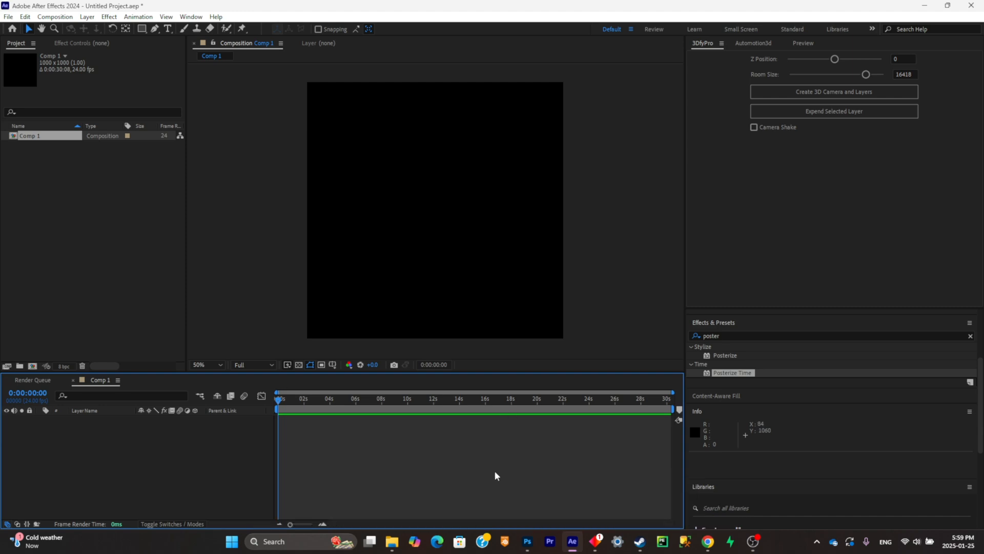
pyautogui.click(392, 542)
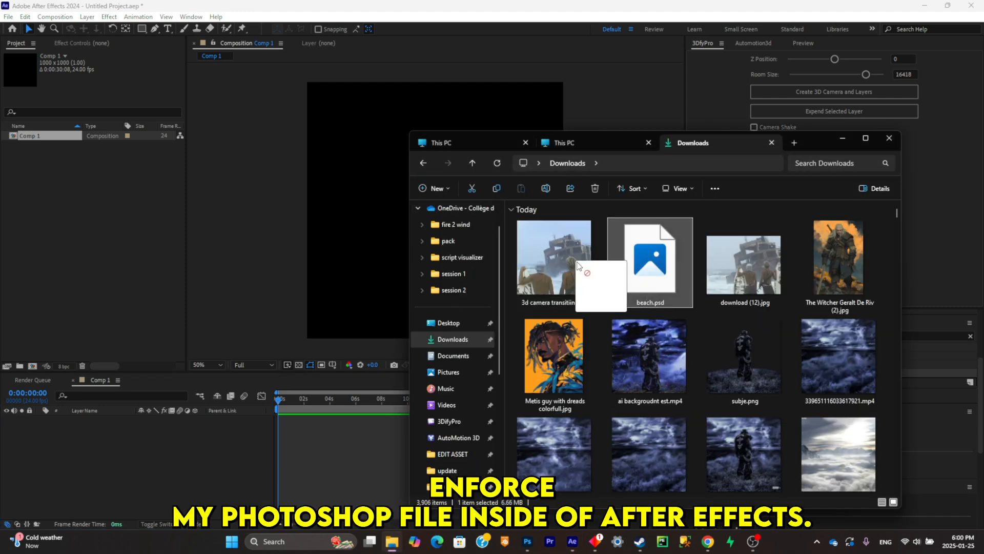
pyautogui.moveTo(605, 275); pyautogui.dragTo(365, 220)
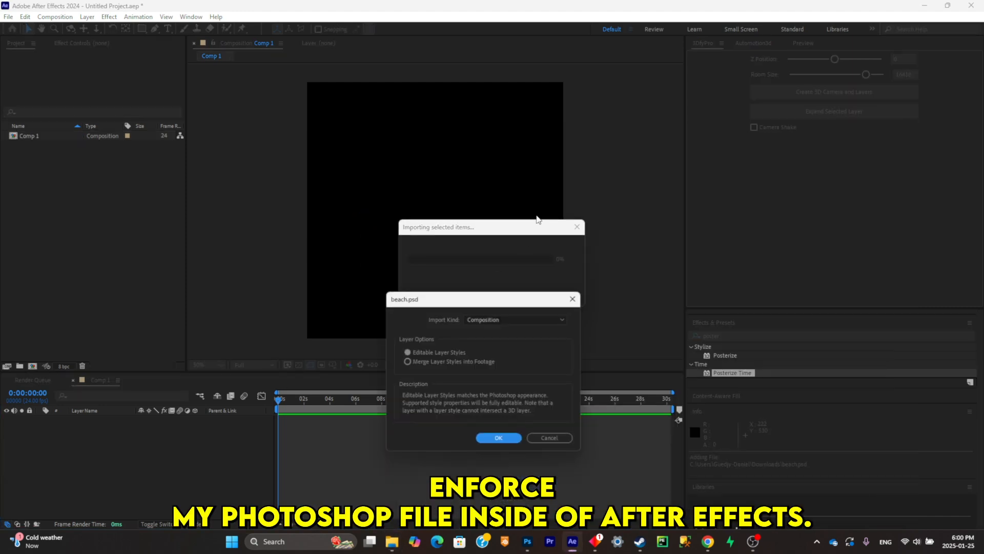
pyautogui.click(509, 440)
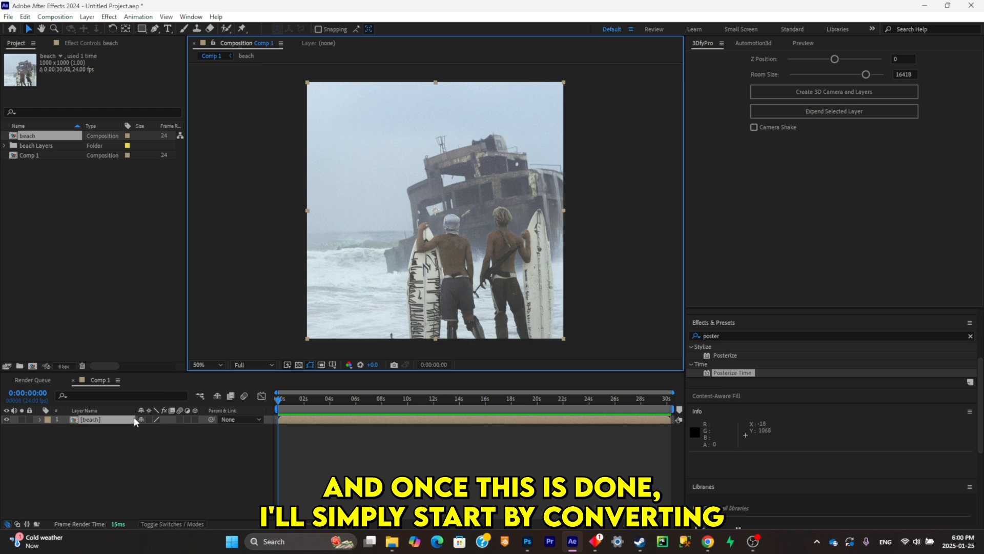
# - Create a 3D camera and 3D layers in the beach composition with 3DfyPro and set its Z Position to -2732
pyautogui.doubleClick(131, 420)
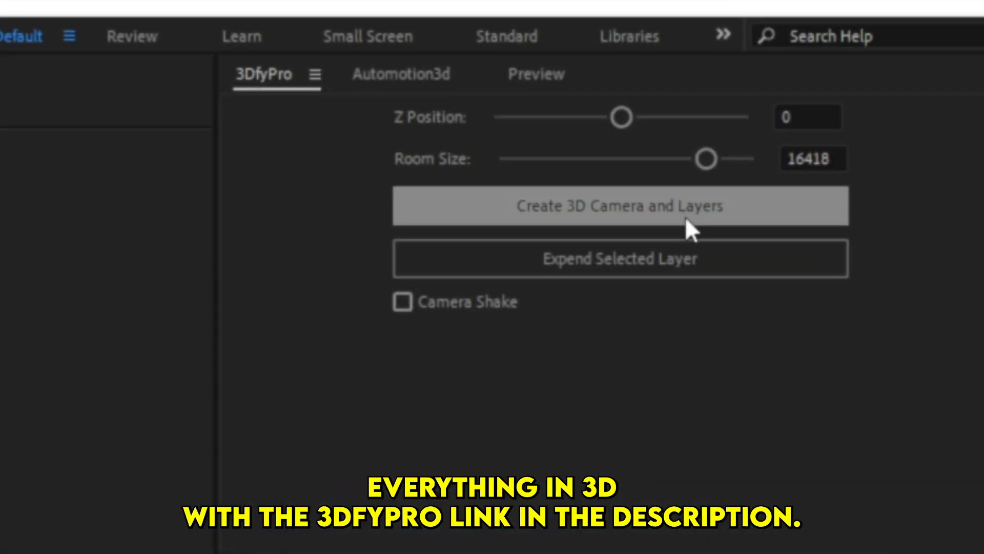
pyautogui.click(648, 208)
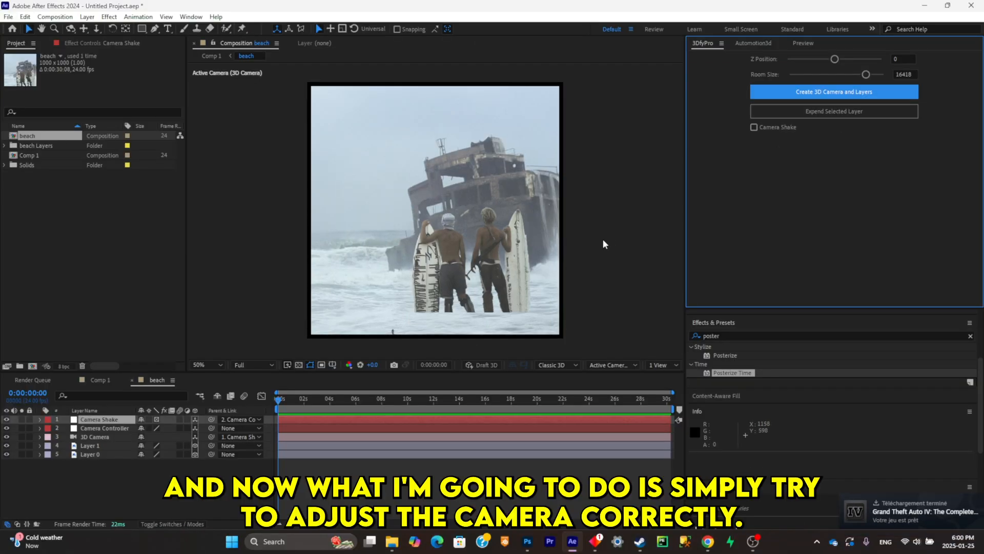
pyautogui.moveTo(835, 59); pyautogui.dragTo(825, 60)
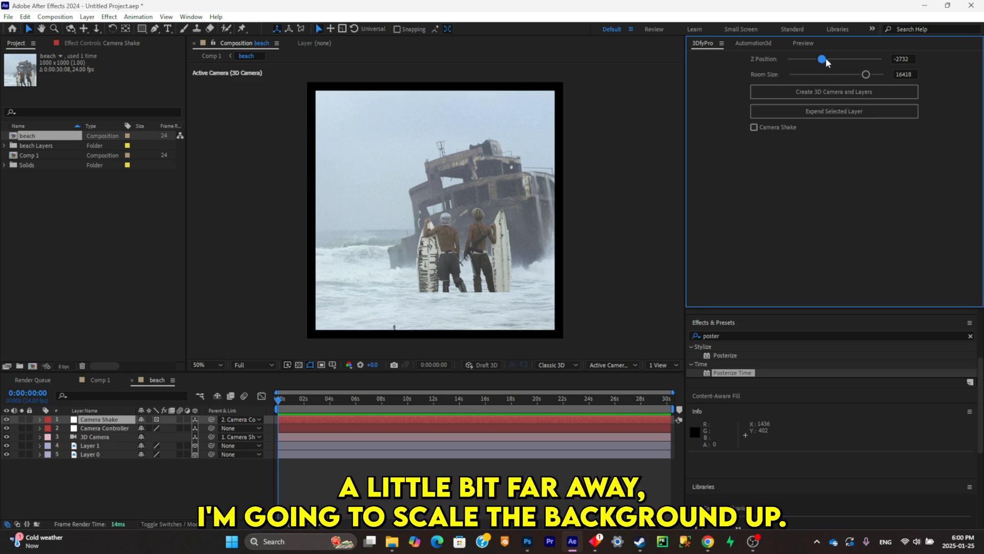
# - Expand the ship background on Layer 0 with 3DfyPro to fill the frame edges
pyautogui.click(488, 141)
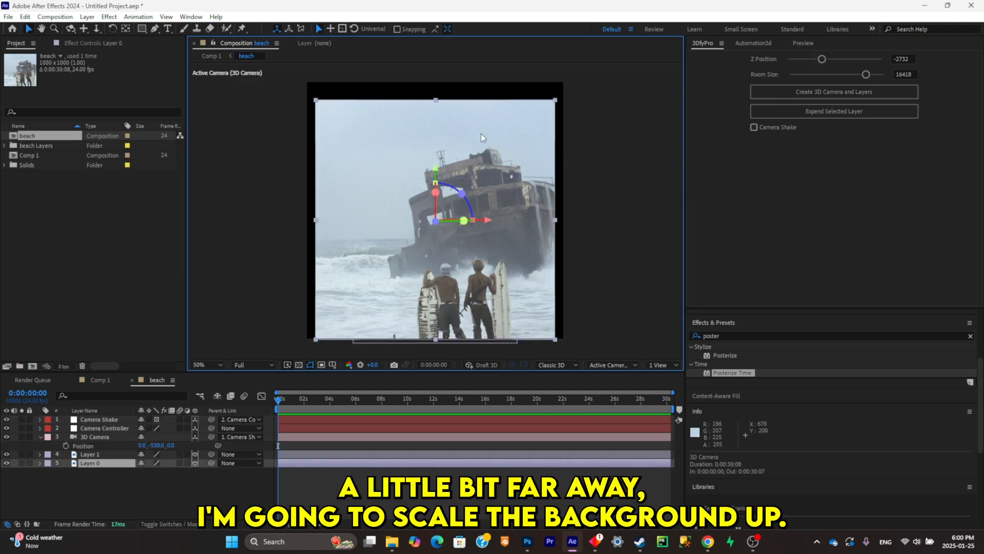
pyautogui.click(812, 112)
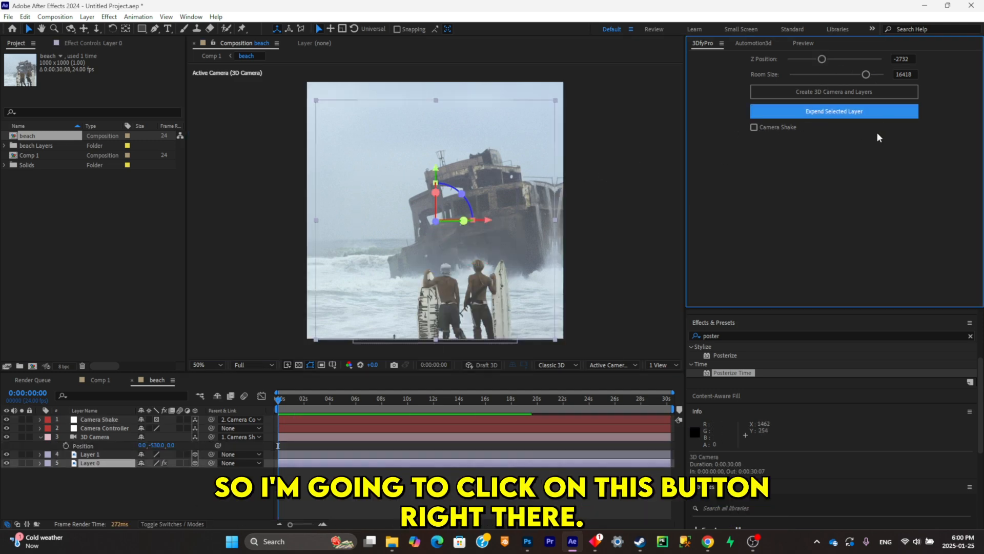
pyautogui.click(259, 445)
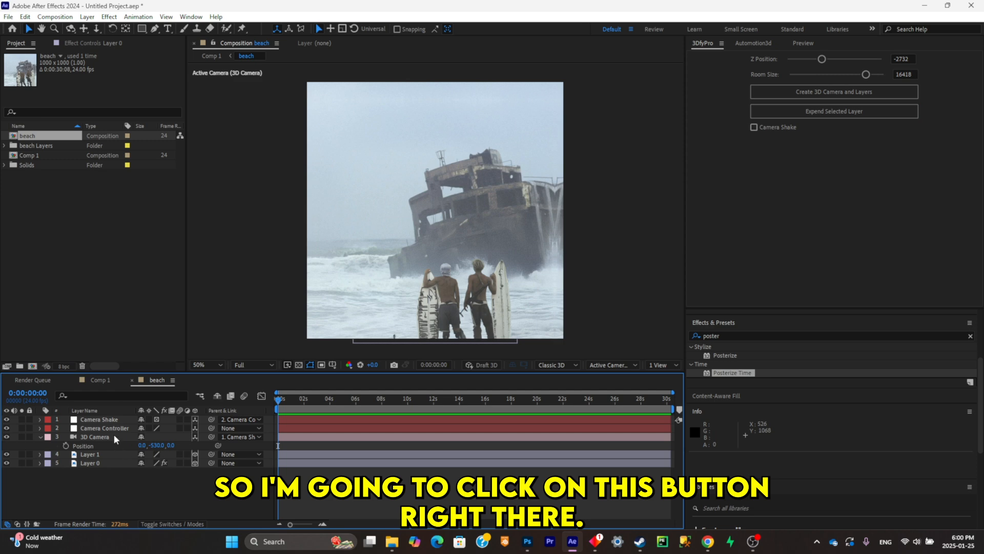
# - Keyframe the 3D Camera's X position from -850 at the start to 320 at 0:00:03:16
pyautogui.click(96, 437)
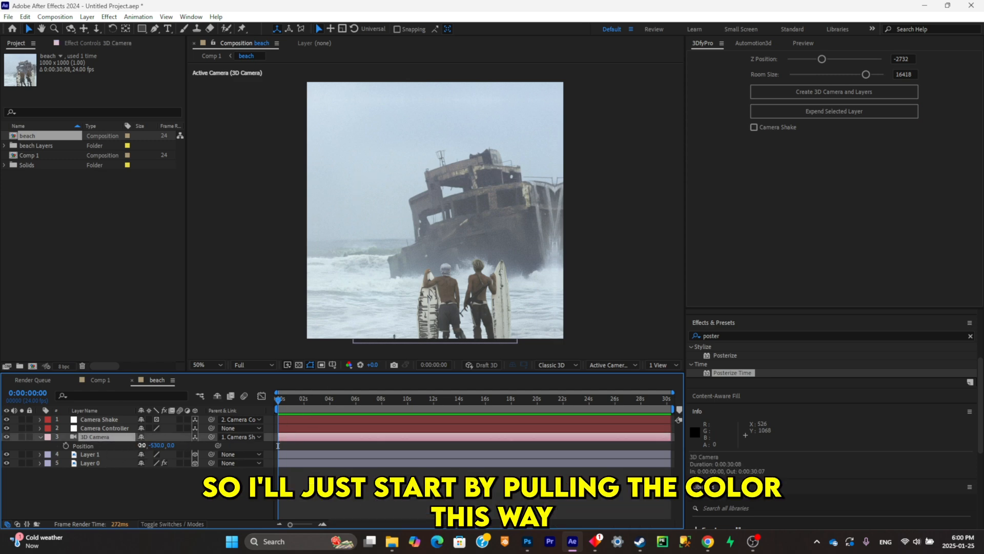
pyautogui.moveTo(142, 445); pyautogui.dragTo(103, 450)
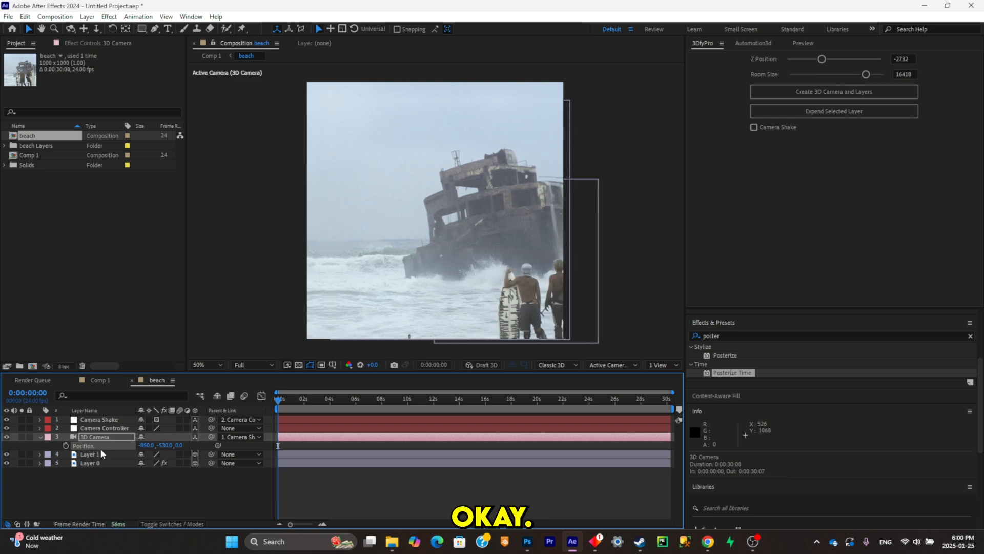
pyautogui.click(59, 447)
pyautogui.click(65, 445)
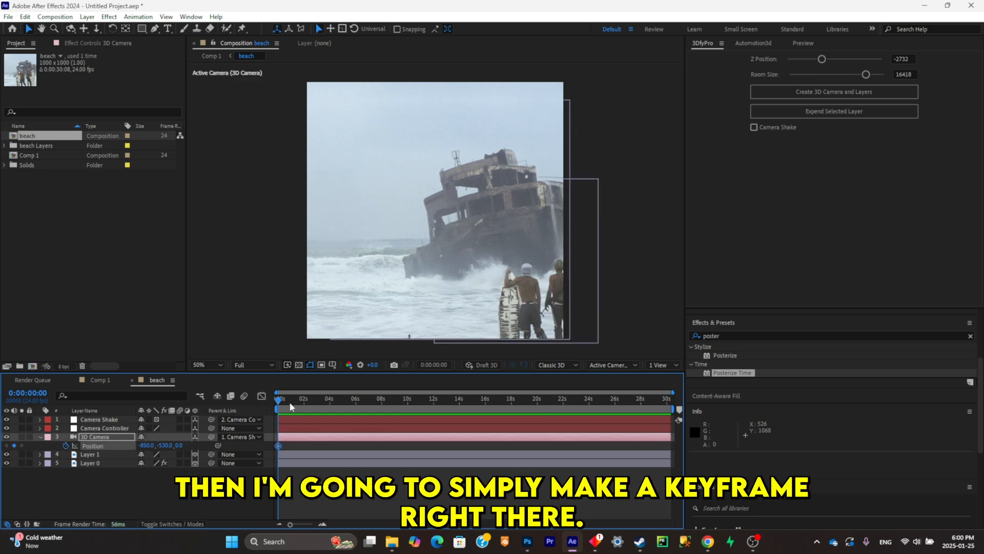
pyautogui.moveTo(281, 400); pyautogui.dragTo(327, 407)
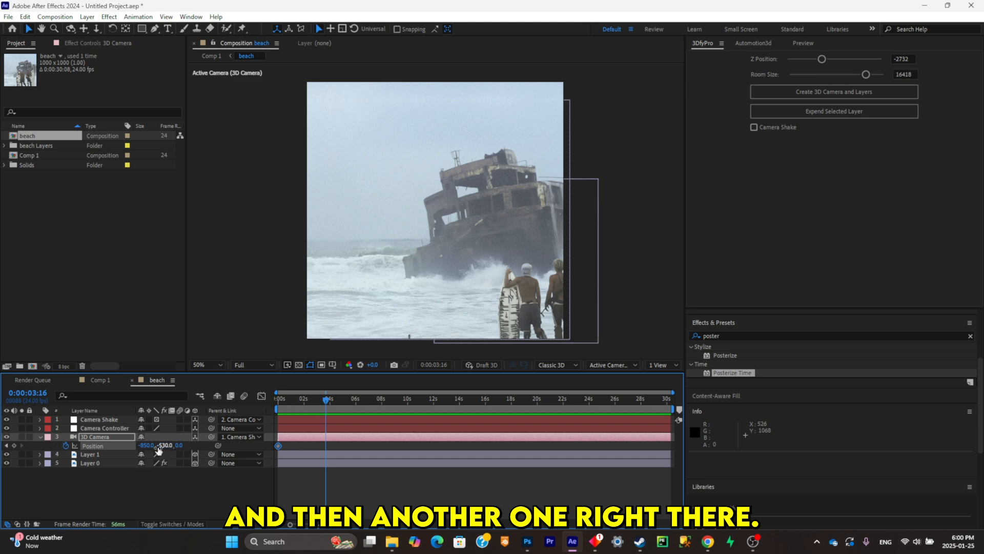
pyautogui.moveTo(147, 446); pyautogui.dragTo(216, 445)
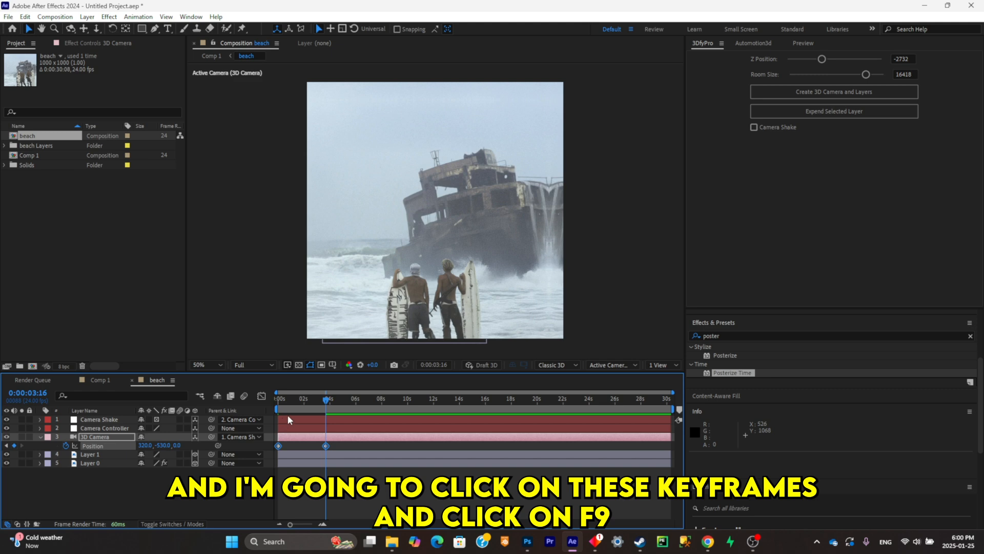
# - Ease the 3D Camera's Position keyframes, shape the speed graph to peak at the last keyframe, and preview the move
pyautogui.press('F9')
pyautogui.hotkey('shift', 'F3')
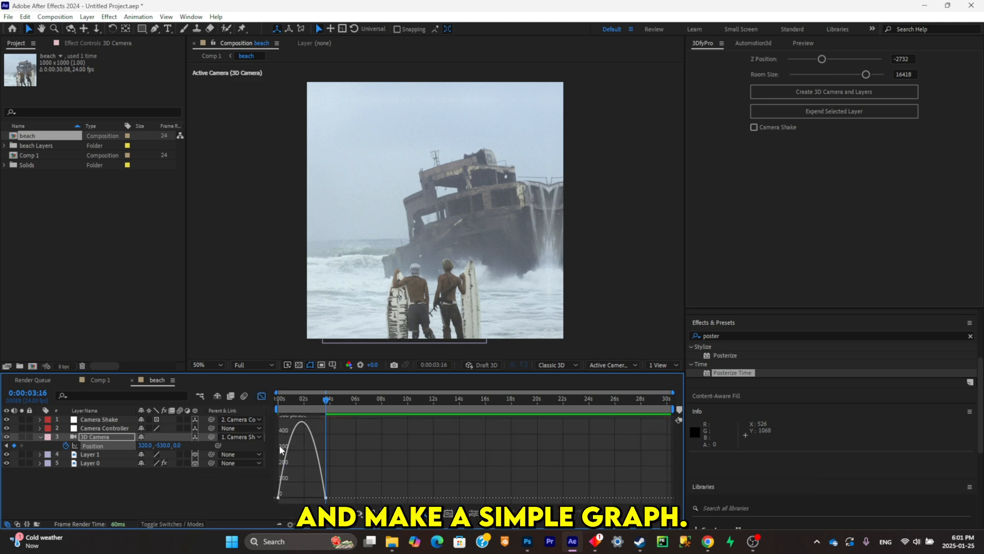
pyautogui.click(293, 429)
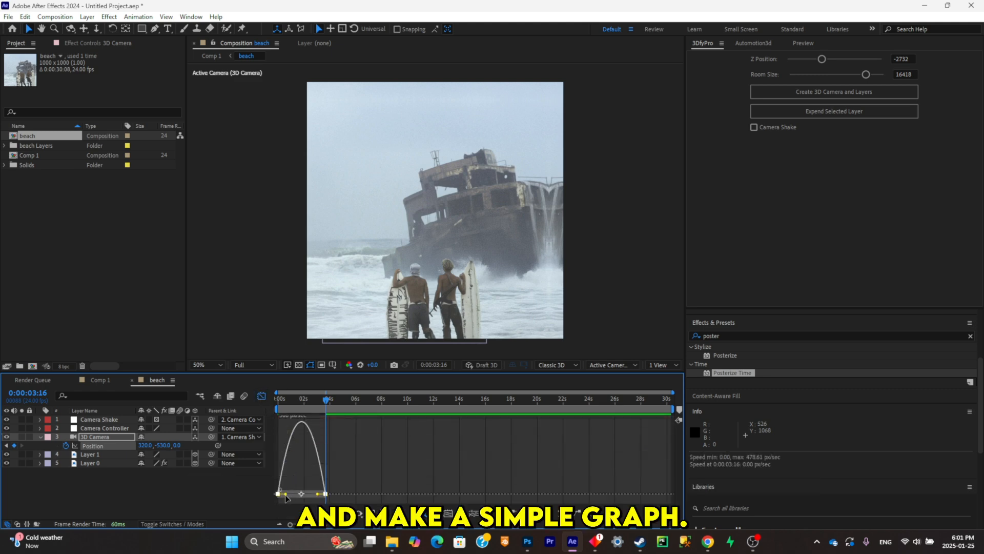
pyautogui.moveTo(286, 495); pyautogui.dragTo(326, 499)
pyautogui.moveTo(326, 400); pyautogui.dragTo(263, 412)
pyautogui.press('space')
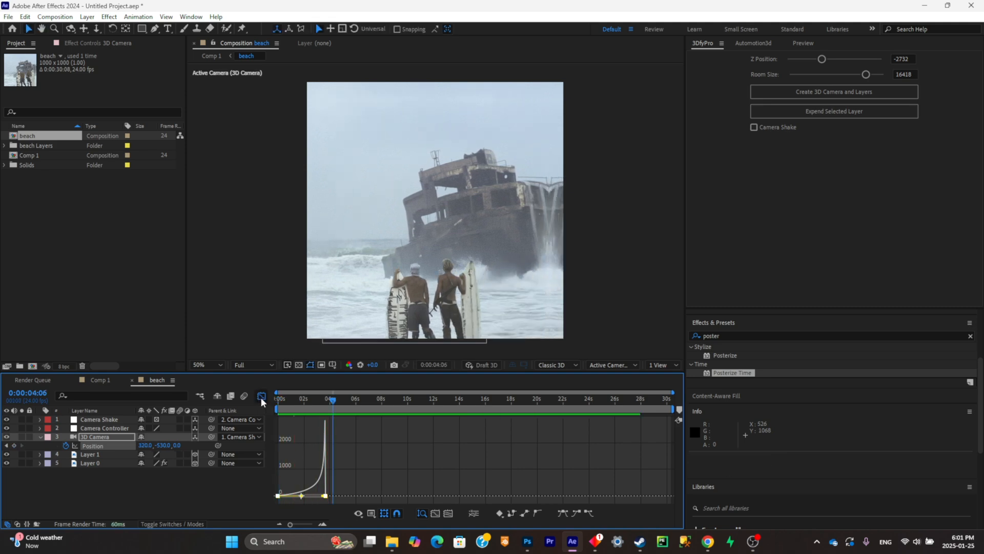
pyautogui.click(261, 397)
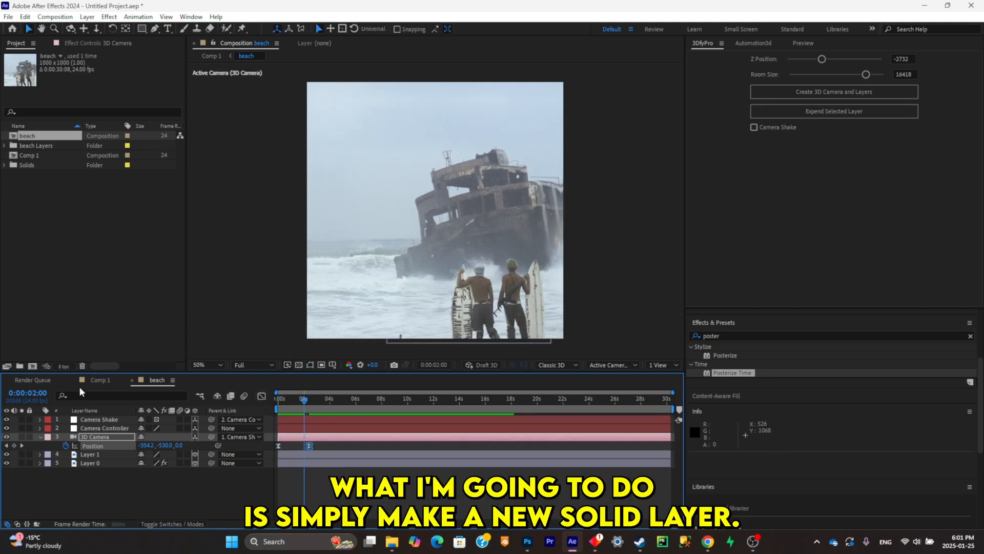
# - Add a gray solid to Comp 1 and pre-compose it as Gray Solid 1 Comp 1
pyautogui.click(99, 380)
pyautogui.rightClick(135, 462)
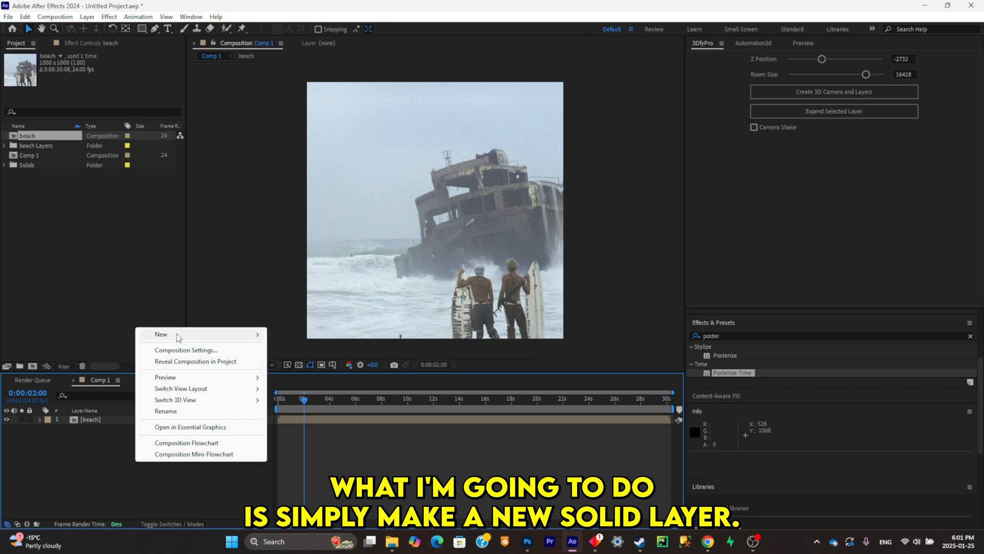
pyautogui.click(90, 471)
pyautogui.hotkey('ctrl', 'y')
pyautogui.press('Return')
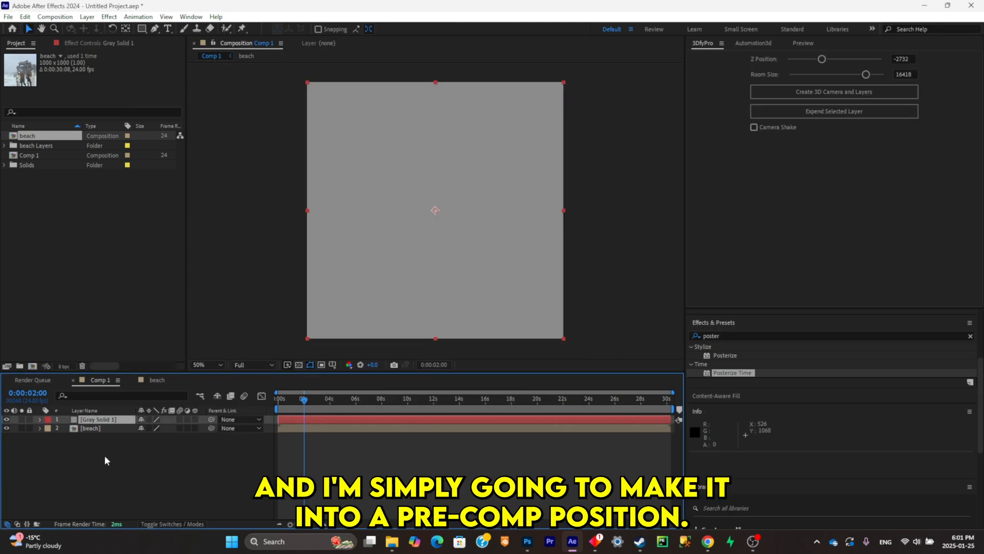
pyautogui.hotkey('ctrl', 'shift', 'c')
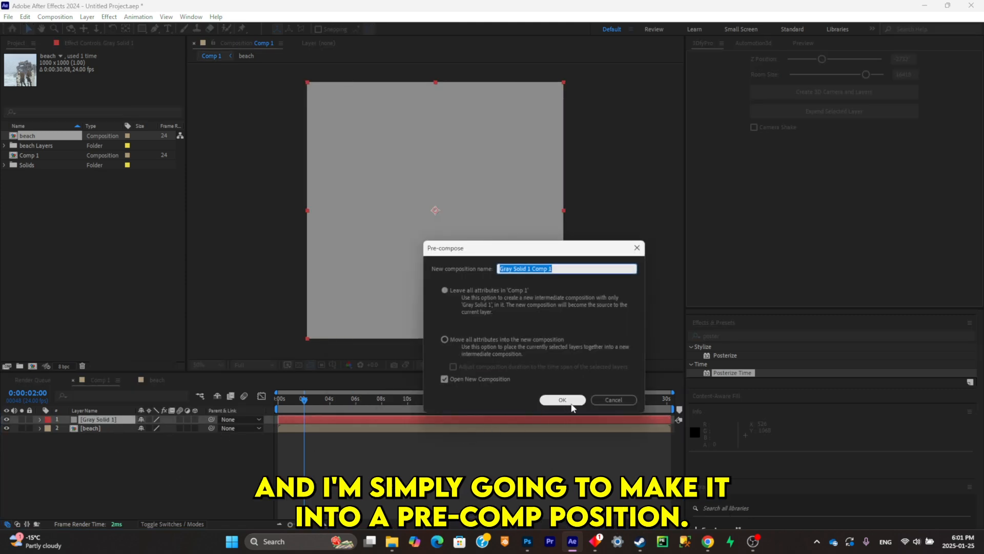
pyautogui.click(564, 336)
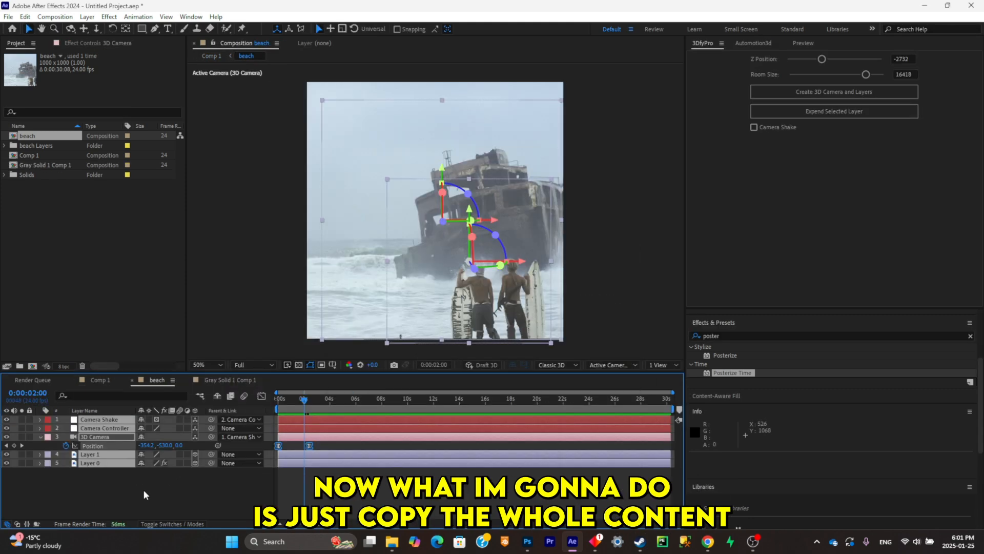
# - Copy all five layers of the beach composition into Gray Solid 1 Comp 1
pyautogui.moveTo(145, 495); pyautogui.dragTo(121, 421)
pyautogui.hotkey('ctrl', 'c')
pyautogui.click(231, 380)
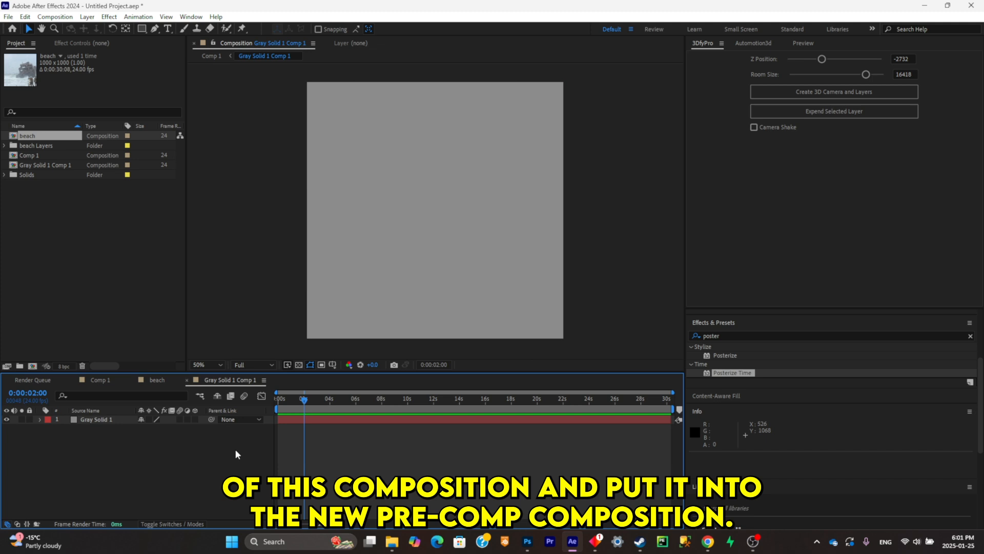
pyautogui.click(107, 421)
pyautogui.click(118, 453)
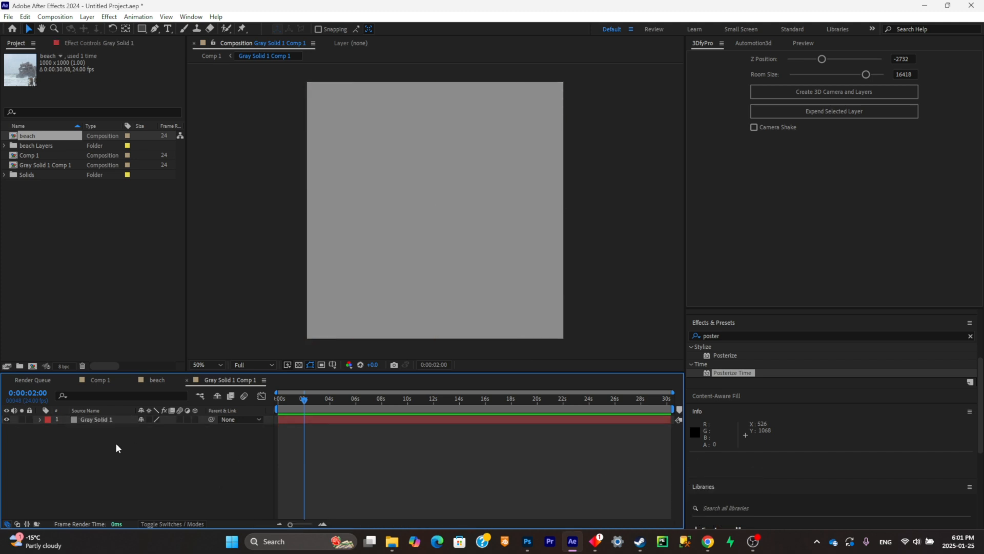
pyautogui.click(157, 380)
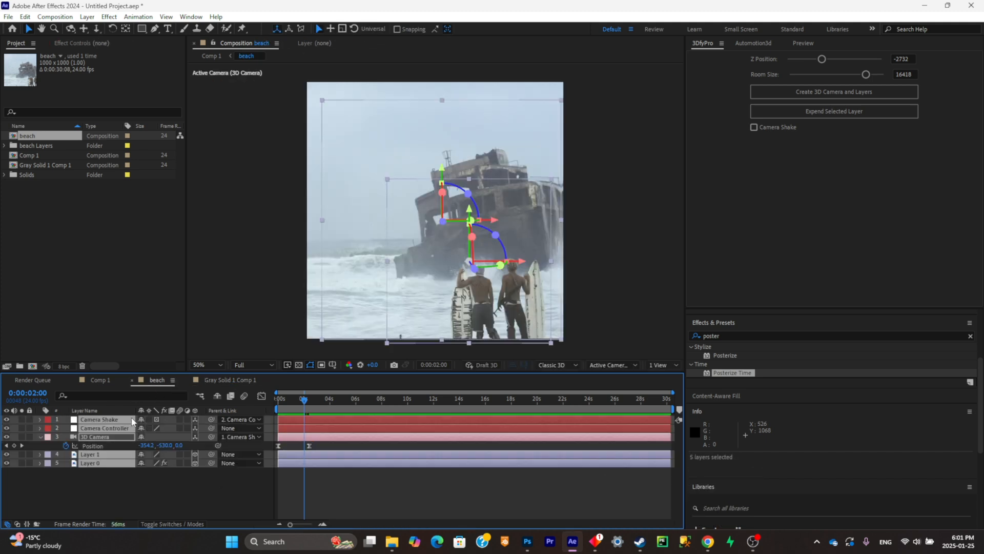
pyautogui.hotkey('ctrl', 'c')
pyautogui.click(230, 379)
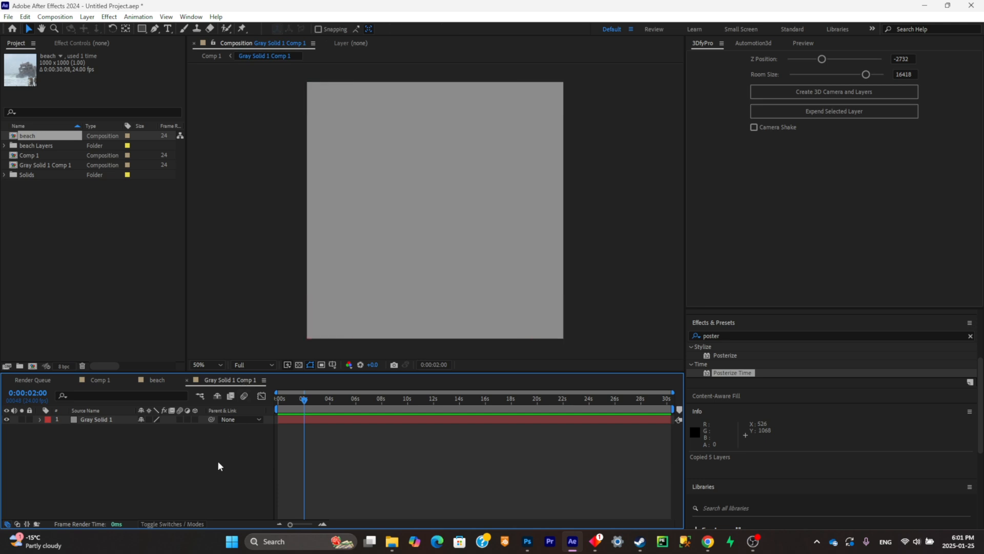
pyautogui.hotkey('ctrl', 'v')
# - Set the 3D Camera's Position to -333, -19, 2332 at the start and keyframe its X position at 197 at 0:00:02:01
pyautogui.click(99, 464)
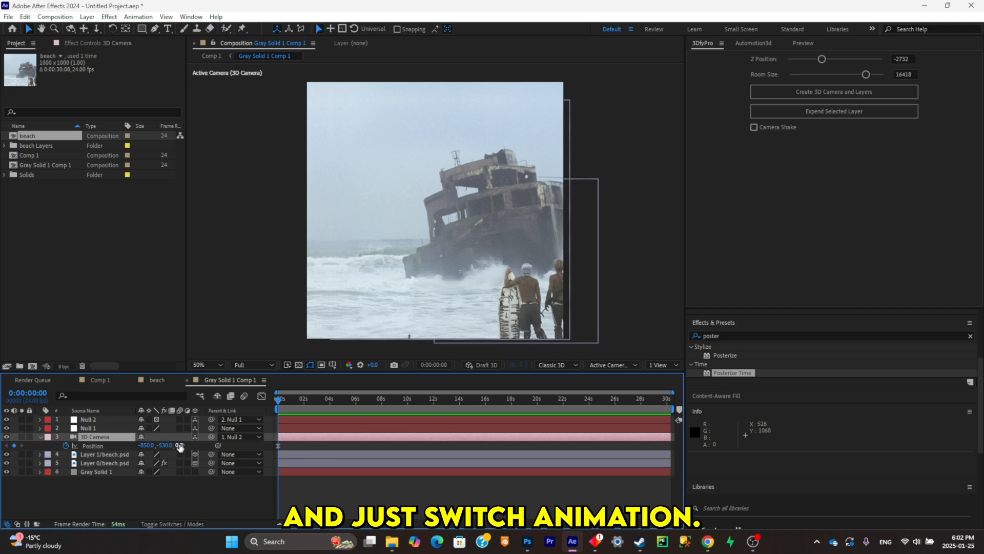
pyautogui.moveTo(180, 445); pyautogui.dragTo(288, 410)
pyautogui.moveTo(168, 445); pyautogui.dragTo(258, 392)
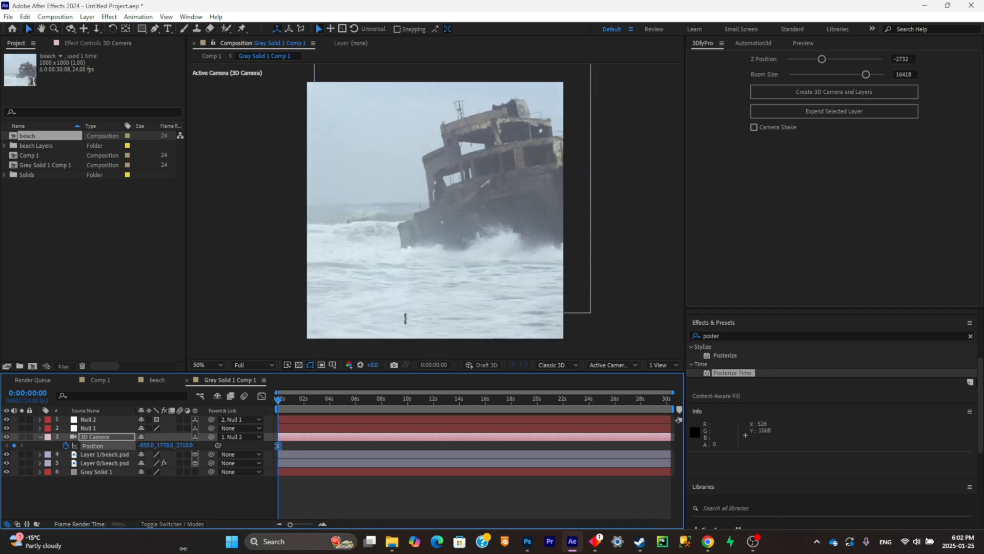
pyautogui.moveTo(147, 446); pyautogui.dragTo(166, 445)
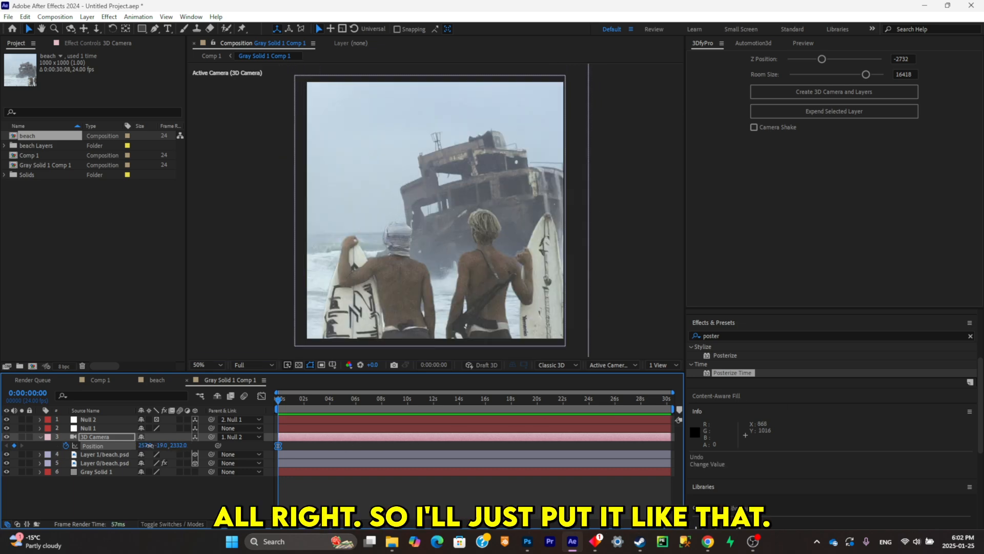
pyautogui.moveTo(149, 445); pyautogui.dragTo(125, 445)
pyautogui.moveTo(285, 402); pyautogui.dragTo(305, 405)
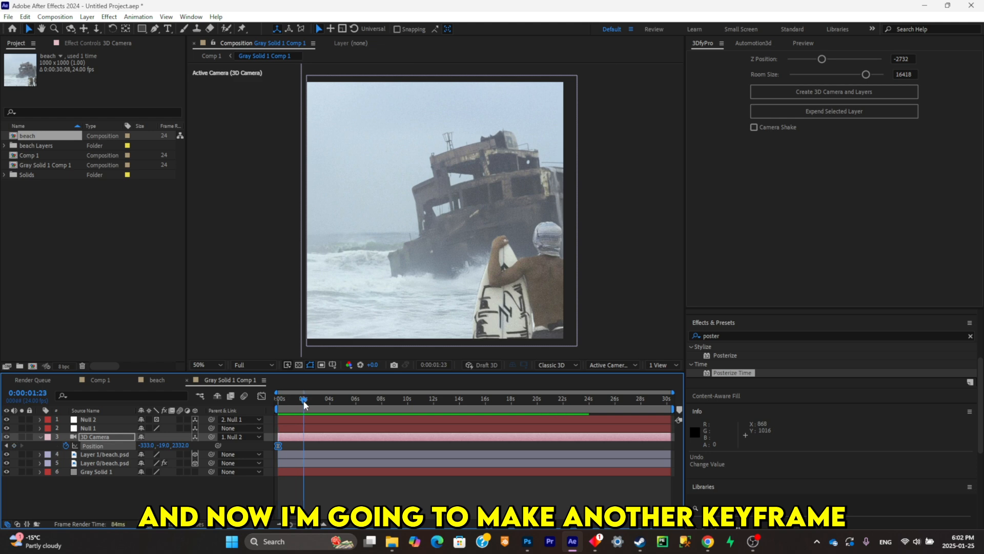
pyautogui.moveTo(145, 445)
pyautogui.mouseDown()
pyautogui.moveTo(179, 445)
pyautogui.moveTo(154, 445)
pyautogui.mouseUp()
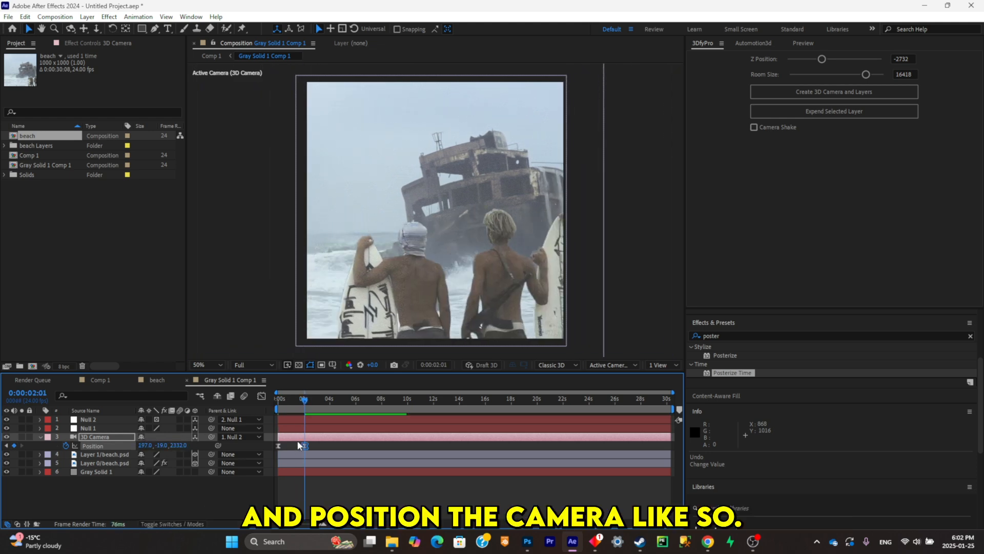
# - Reset both 3D Camera Position keyframes with Easy Ease and reshape their speed graph
pyautogui.click(261, 395)
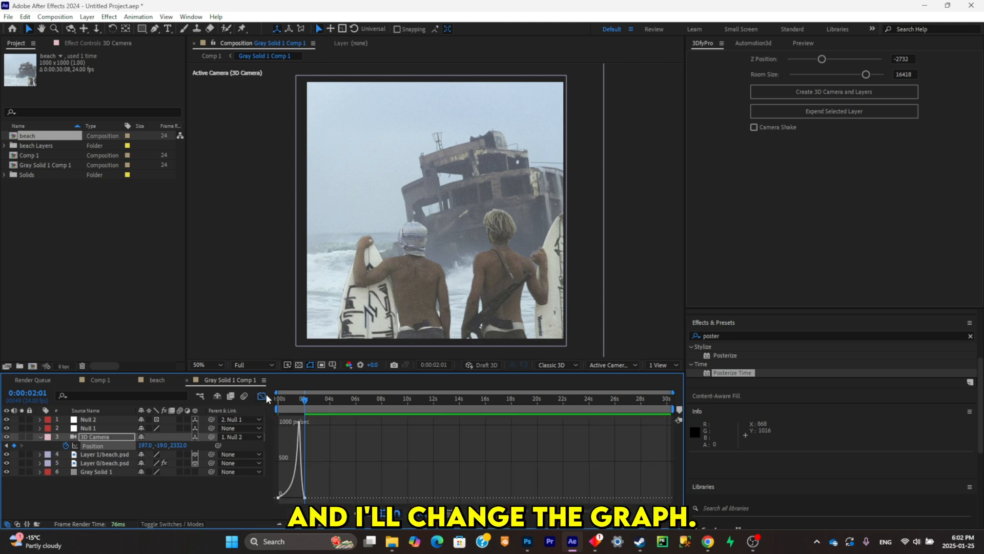
pyautogui.click(261, 396)
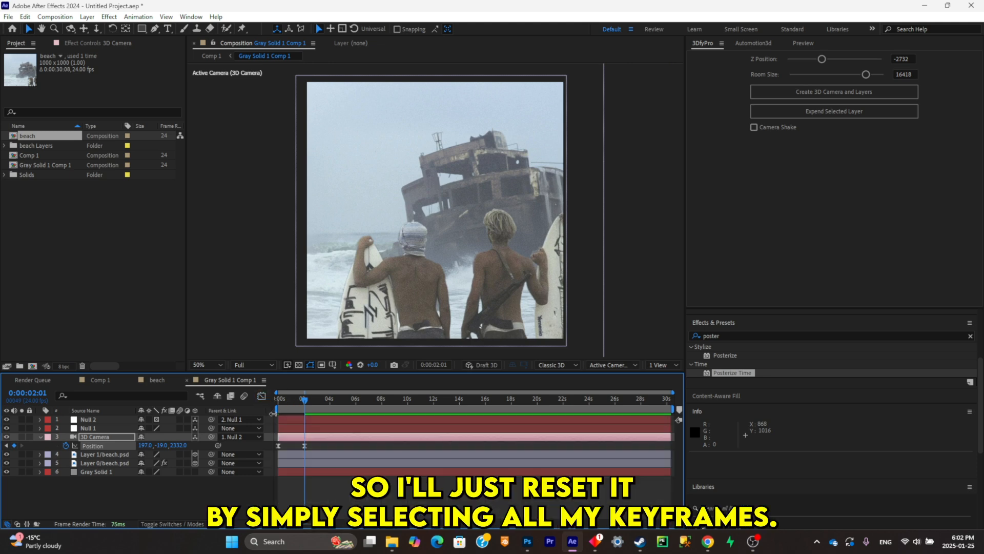
pyautogui.click(363, 447)
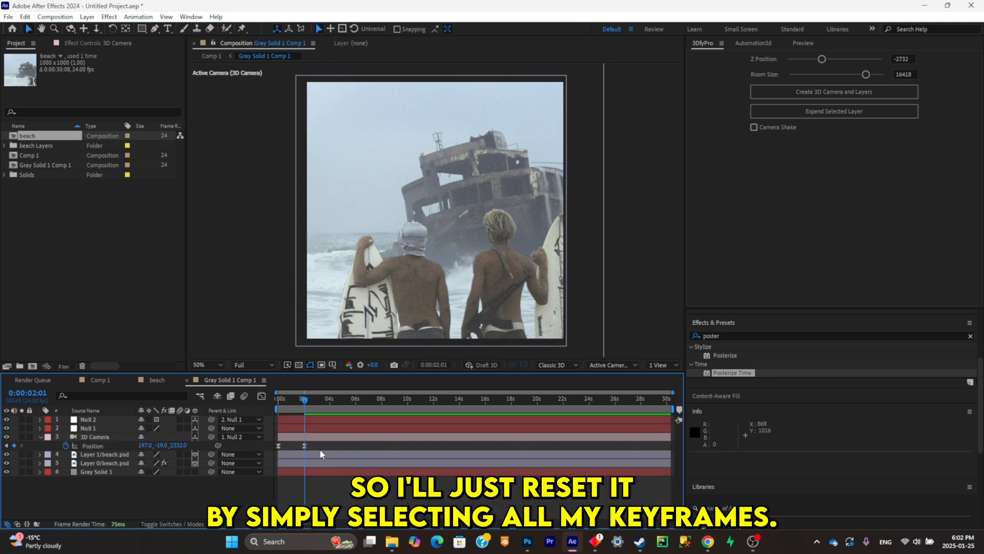
pyautogui.moveTo(320, 444); pyautogui.dragTo(281, 447)
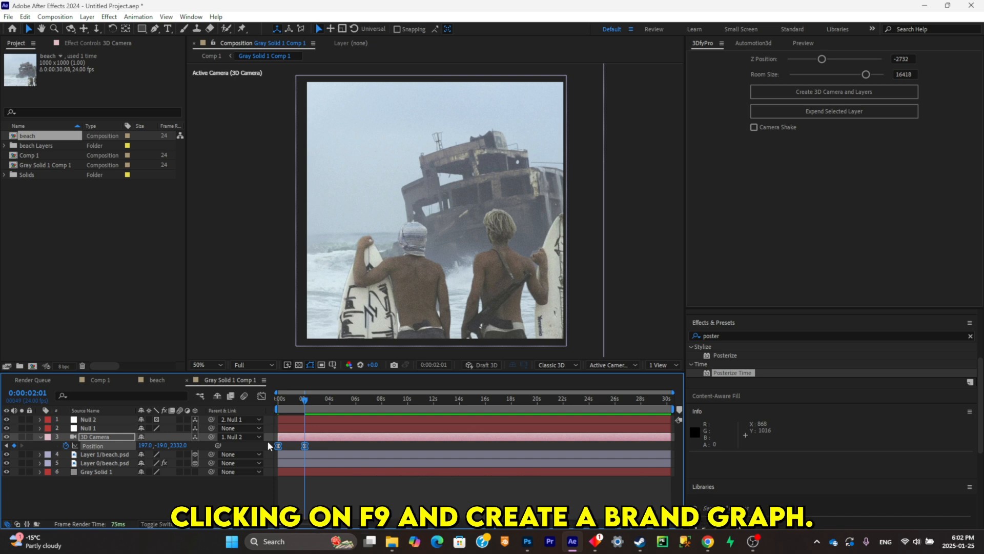
pyautogui.click(261, 395)
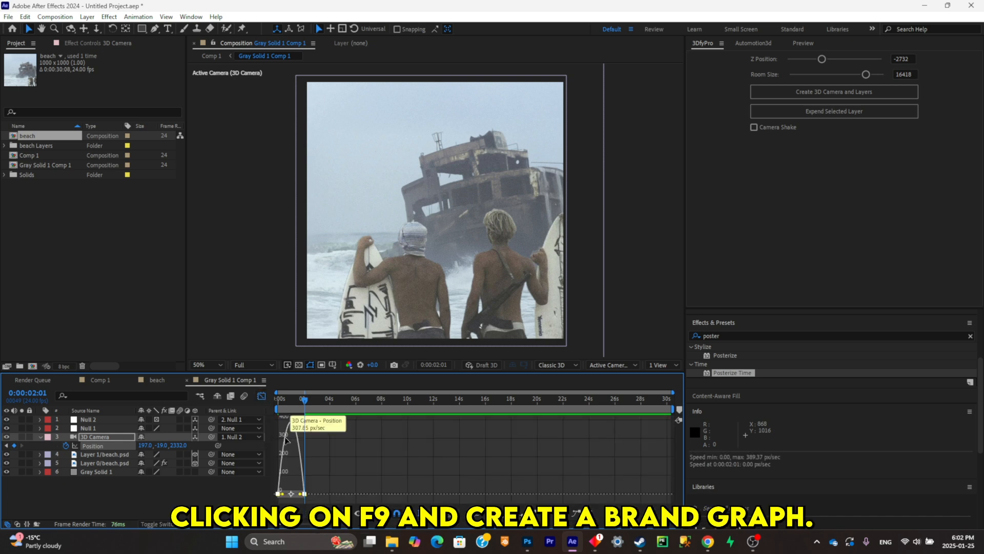
pyautogui.moveTo(283, 494); pyautogui.dragTo(288, 493)
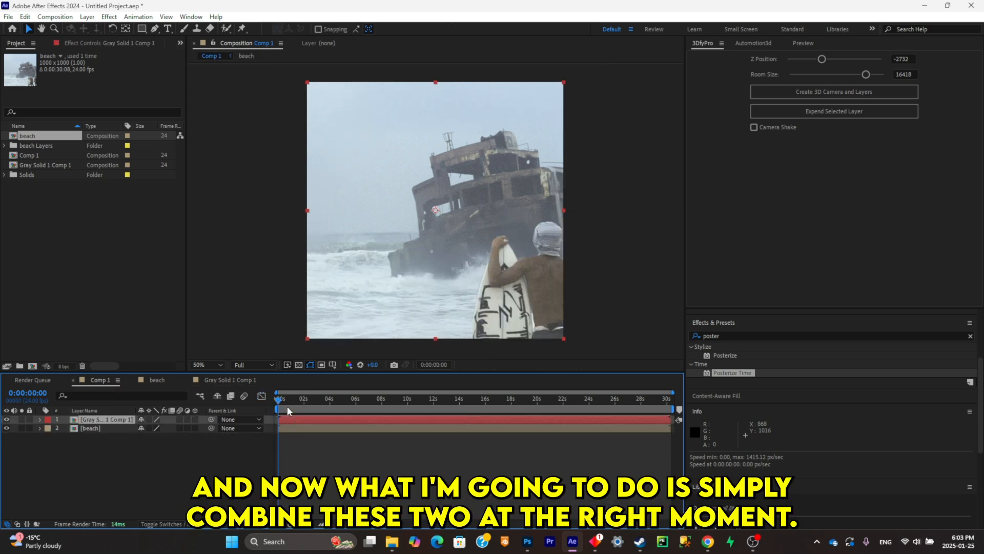
# - Shift the Gray Solid 1 Comp 1 layer in Comp 1 to start at 0:00:02:09 and preview the transition
pyautogui.moveTo(292, 419); pyautogui.dragTo(321, 421)
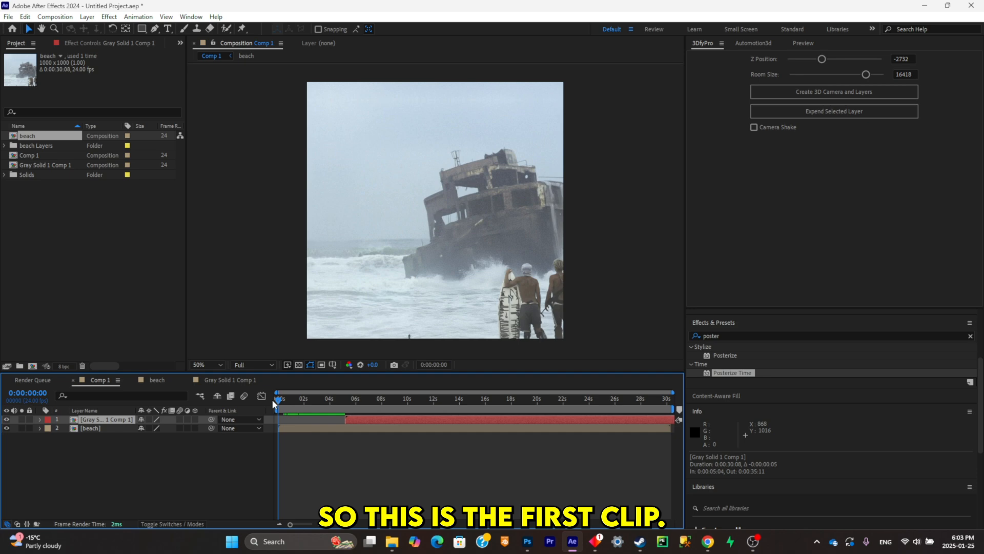
pyautogui.moveTo(273, 404); pyautogui.dragTo(312, 417)
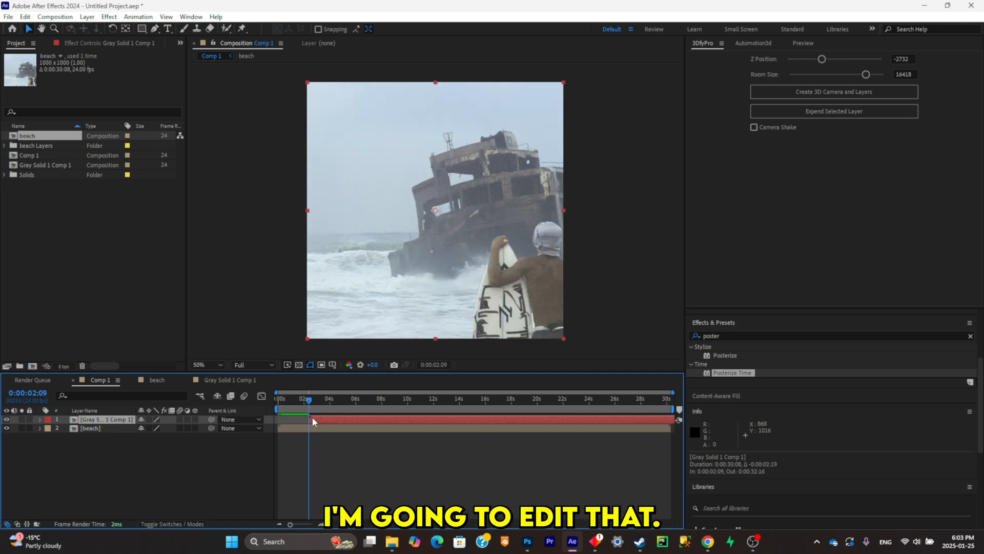
pyautogui.press('space')
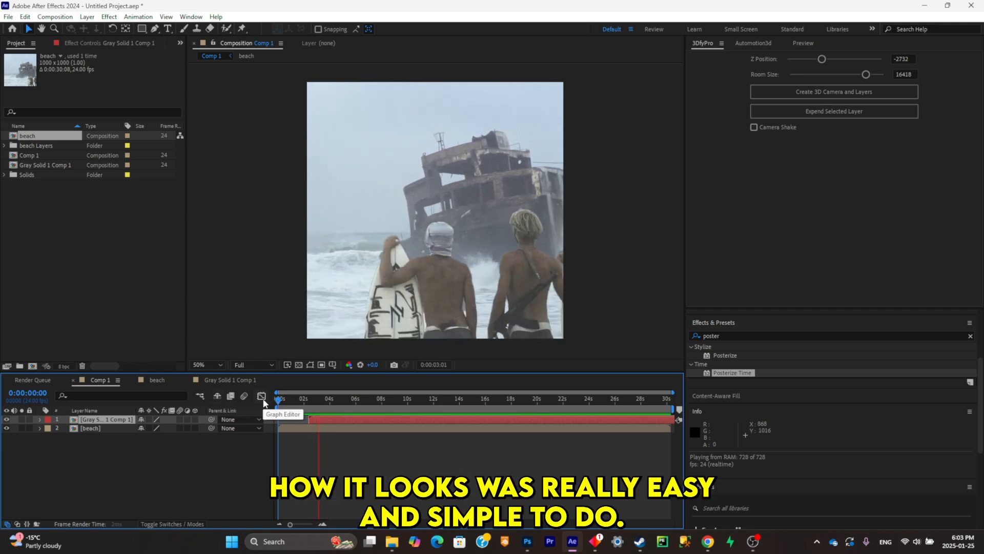
pyautogui.press('space')
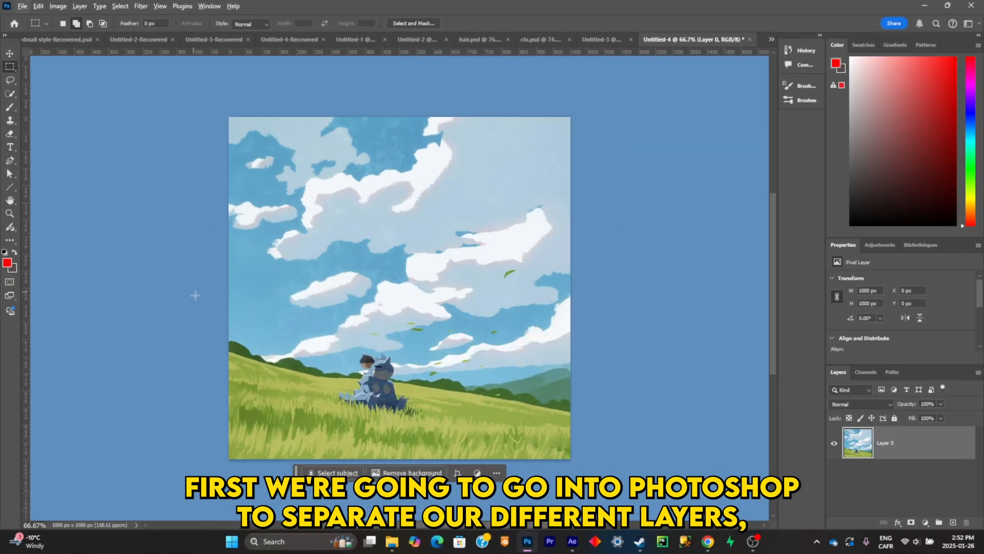
pyautogui.scroll(-3, 347, 355)
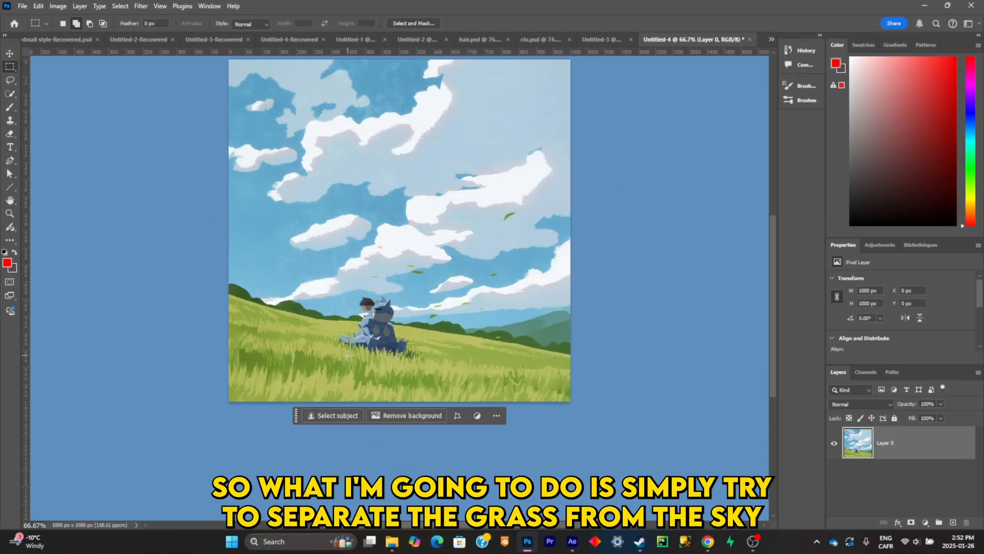
pyautogui.scroll(4, 347, 355)
pyautogui.press('l')
pyautogui.moveTo(689, 336)
pyautogui.mouseDown()
pyautogui.moveTo(39, 256)
pyautogui.moveTo(682, 333)
pyautogui.mouseUp()
pyautogui.hotkey('ctrl', 'd')
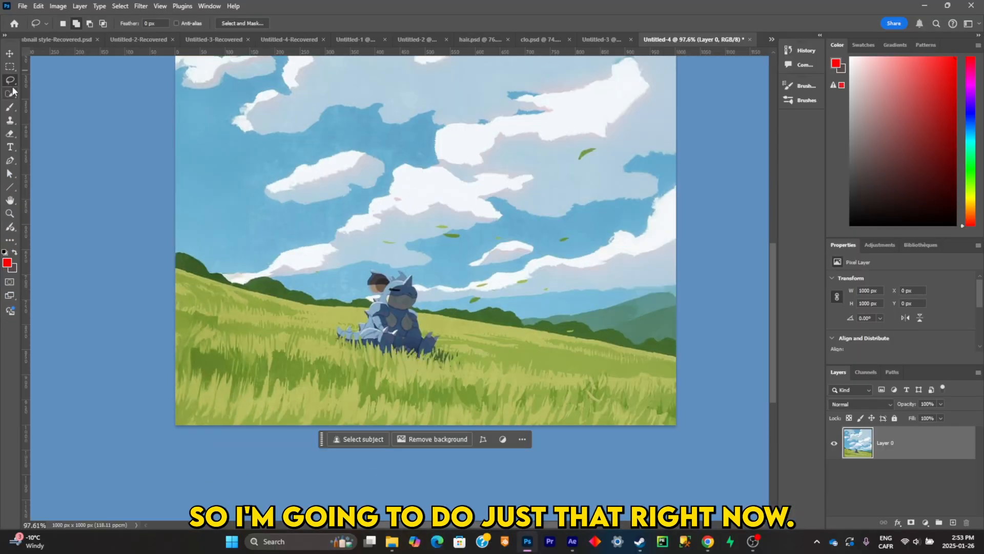
# - In Photoshop, select the grass hill with its dark green bushes and the seated figures on Layer 0 using Quick Selection
pyautogui.press('w')
pyautogui.moveTo(277, 367)
pyautogui.mouseDown()
pyautogui.moveTo(562, 385)
pyautogui.moveTo(154, 322)
pyautogui.mouseUp()
pyautogui.scroll(6, 394, 296)
pyautogui.moveTo(406, 325)
pyautogui.mouseDown()
pyautogui.moveTo(394, 296)
pyautogui.moveTo(361, 287)
pyautogui.moveTo(381, 290)
pyautogui.moveTo(360, 306)
pyautogui.mouseUp()
pyautogui.scroll(-4, 328, 256)
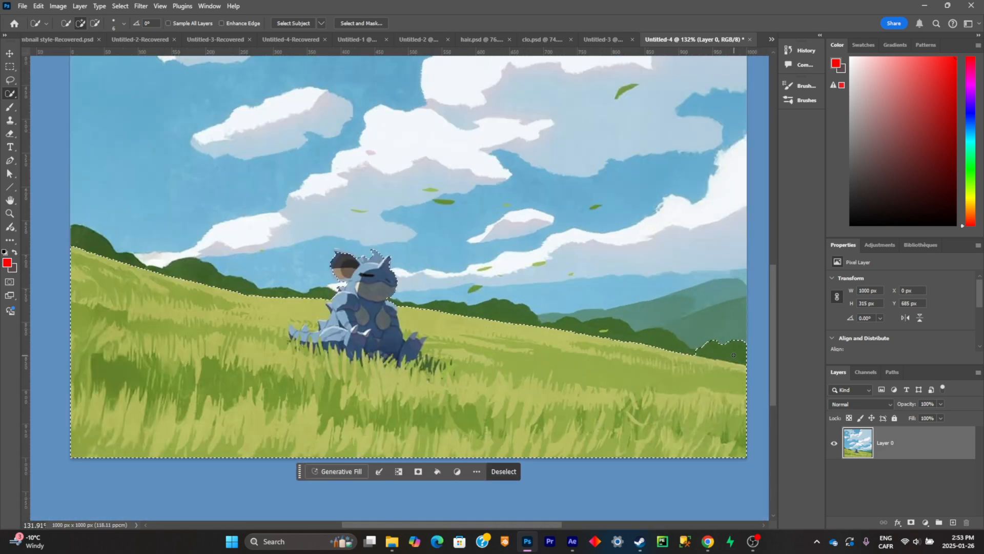
pyautogui.moveTo(594, 327); pyautogui.dragTo(686, 346)
pyautogui.moveTo(174, 264); pyautogui.dragTo(307, 291)
pyautogui.scroll(6, 377, 282)
pyautogui.scroll(-4, 578, 347)
pyautogui.scroll(-4, 578, 348)
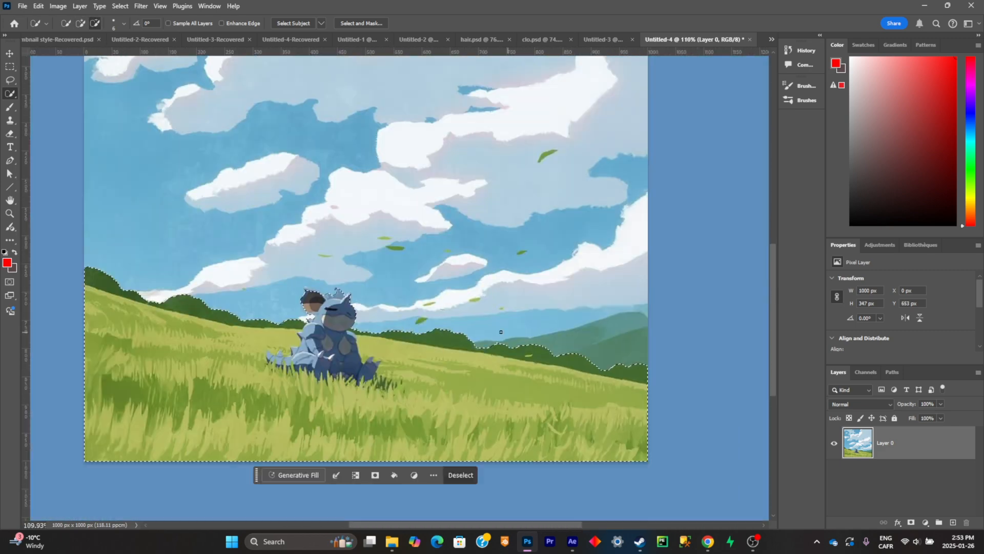
pyautogui.scroll(5, 348, 285)
pyautogui.scroll(-4, 348, 285)
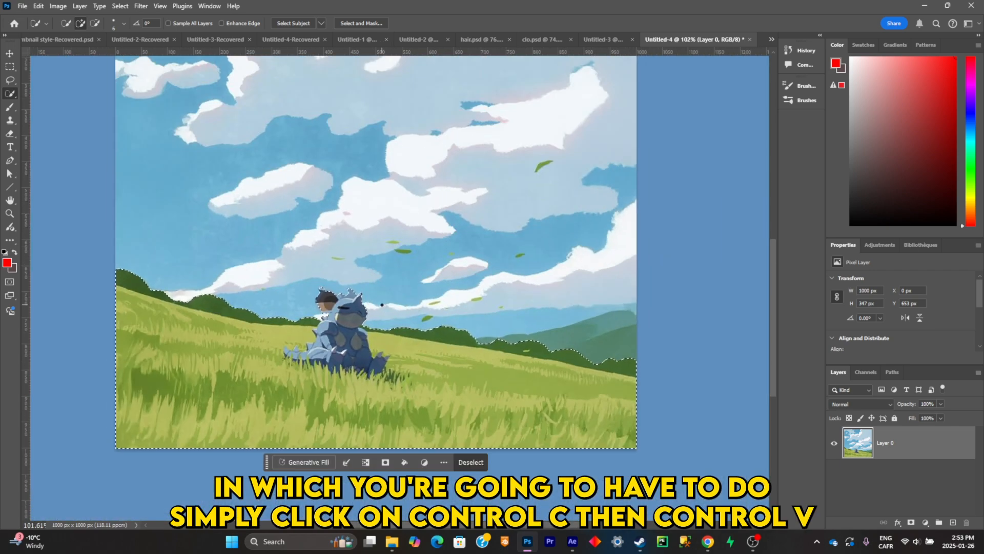
# - Copy the selected grass and figures onto a new layer, hide that layer and make Layer 0 active and visible
pyautogui.hotkey('ctrl', 'c')
pyautogui.hotkey('ctrl', 'v')
pyautogui.click(834, 476)
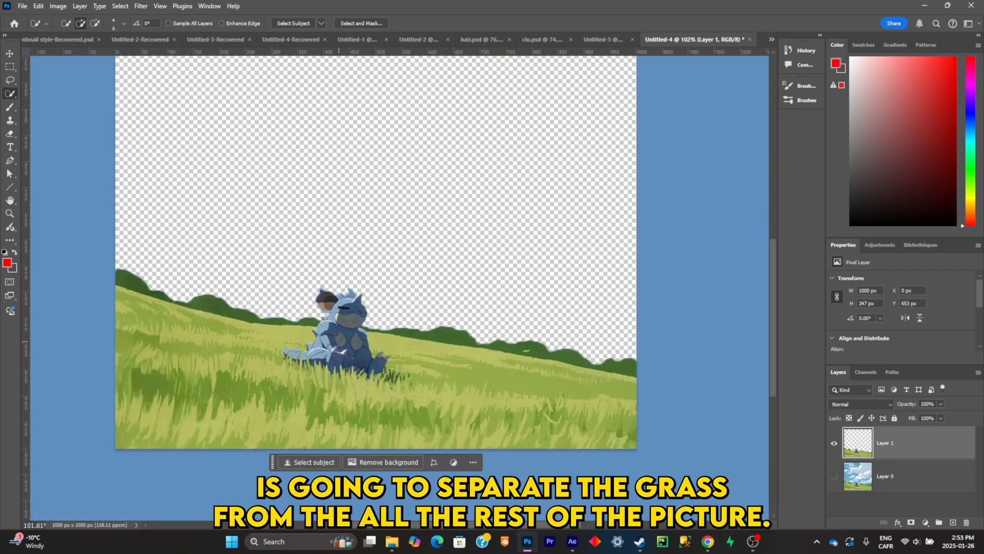
pyautogui.click(834, 444)
pyautogui.click(843, 476)
pyautogui.click(834, 476)
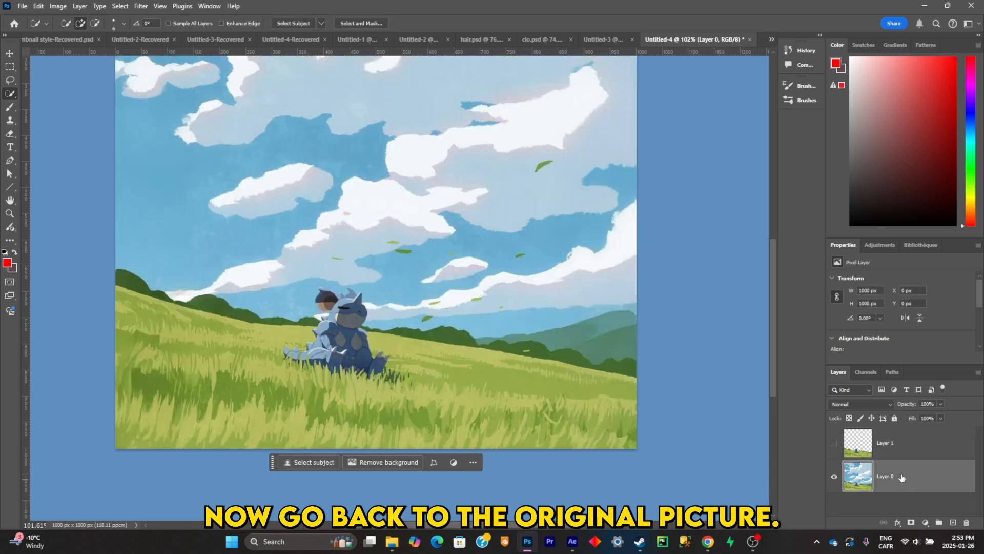
# - Lasso the grass, bushes and figures on Layer 0 with a loose margin that leaves no pieces out
pyautogui.click(9, 80)
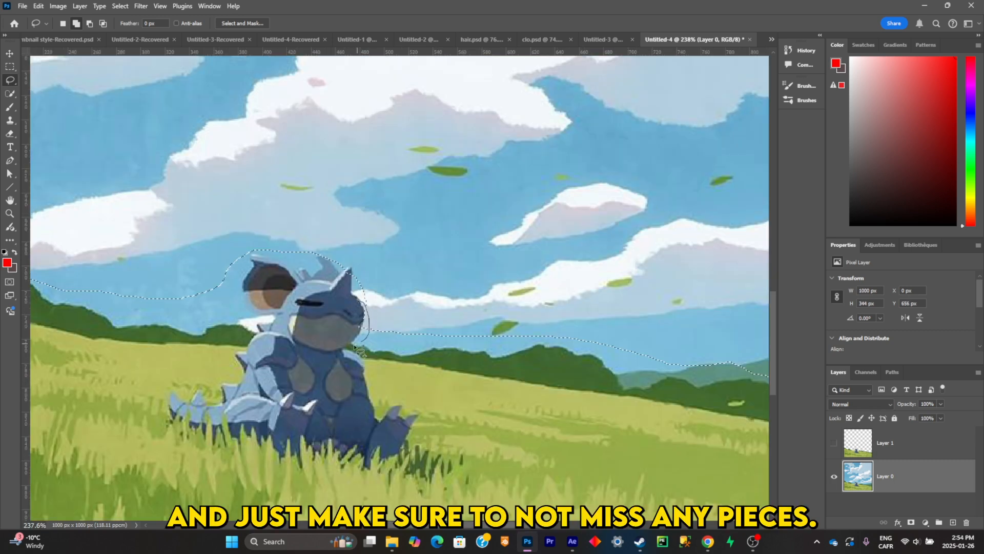
pyautogui.moveTo(354, 347)
pyautogui.mouseDown()
pyautogui.moveTo(351, 306)
pyautogui.moveTo(319, 256)
pyautogui.moveTo(354, 272)
pyautogui.moveTo(346, 262)
pyautogui.mouseUp()
pyautogui.scroll(-5, 281, 277)
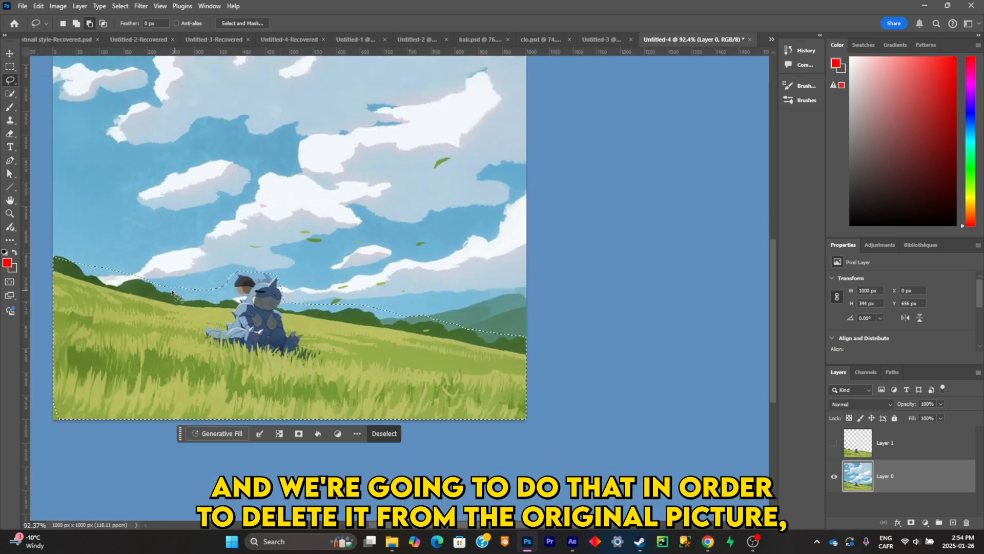
pyautogui.moveTo(78, 264)
pyautogui.mouseDown()
pyautogui.moveTo(62, 257)
pyautogui.moveTo(23, 279)
pyautogui.mouseUp()
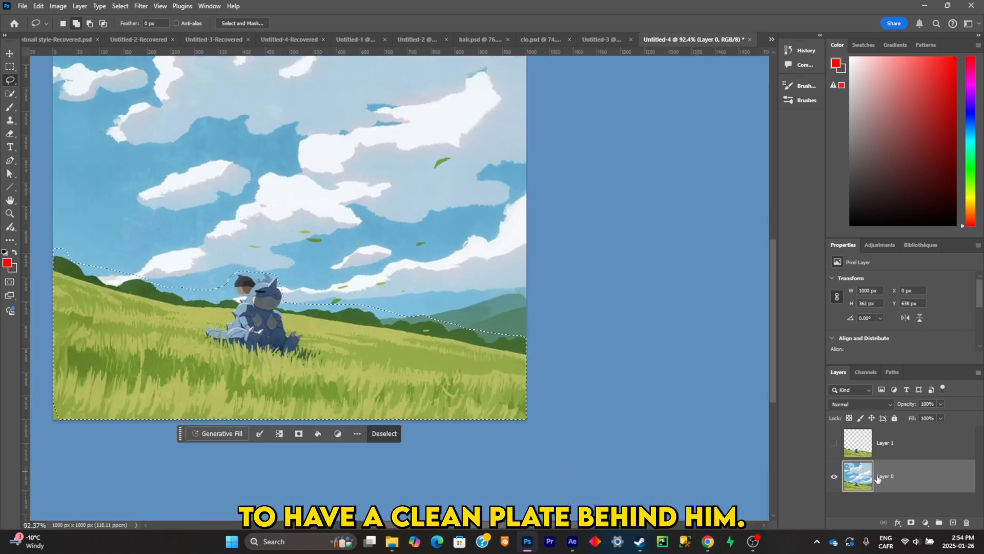
# - Replace the selected area using Generative Fill without a prompt, keep variation 2 of 3, and merge it down into Layer 0
pyautogui.click(218, 433)
pyautogui.click(389, 436)
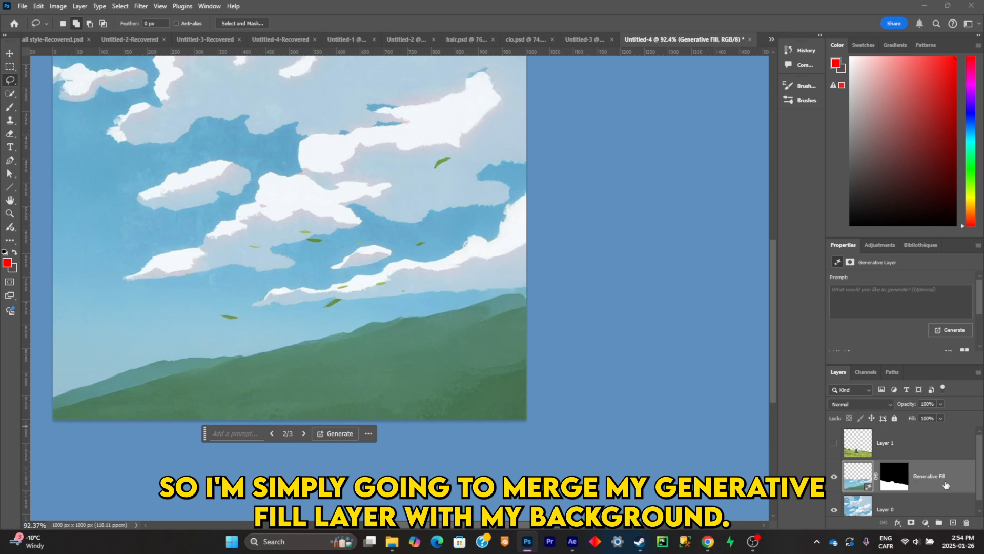
pyautogui.rightClick(946, 485)
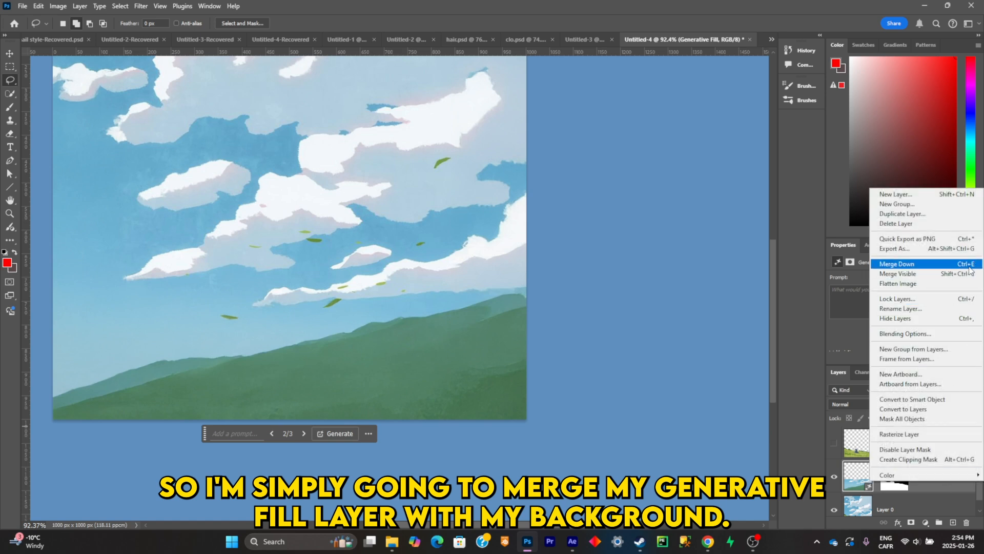
pyautogui.click(897, 263)
# - Select the green mountains on Layer 0 with Quick Selection and copy them onto a new layer
pyautogui.scroll(-3, 580, 404)
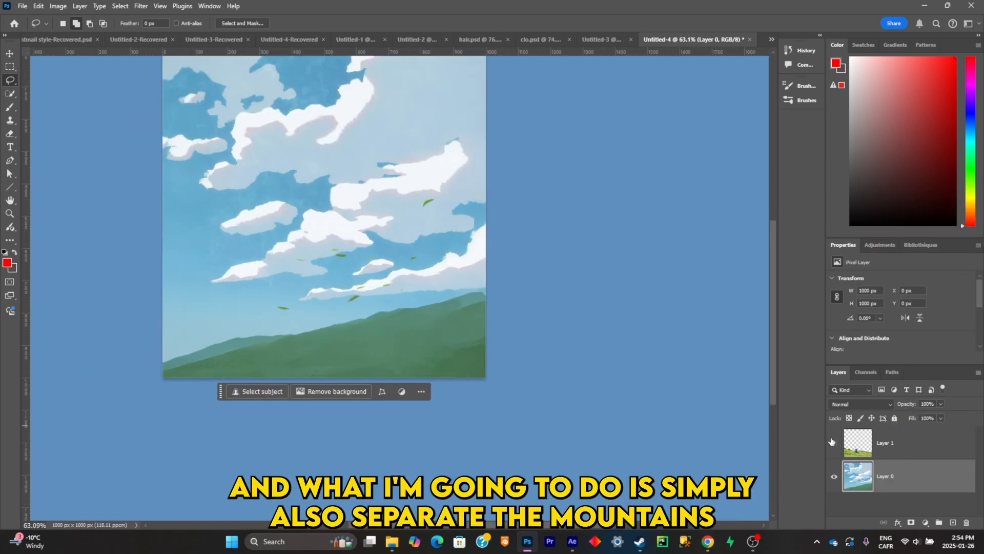
pyautogui.scroll(2, 454, 279)
pyautogui.click(10, 93)
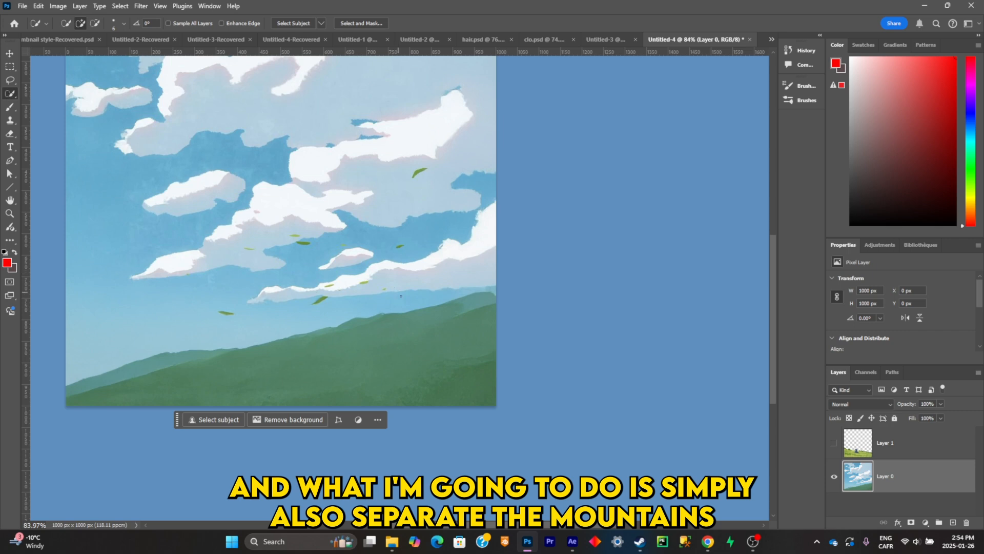
pyautogui.moveTo(467, 324); pyautogui.dragTo(478, 306)
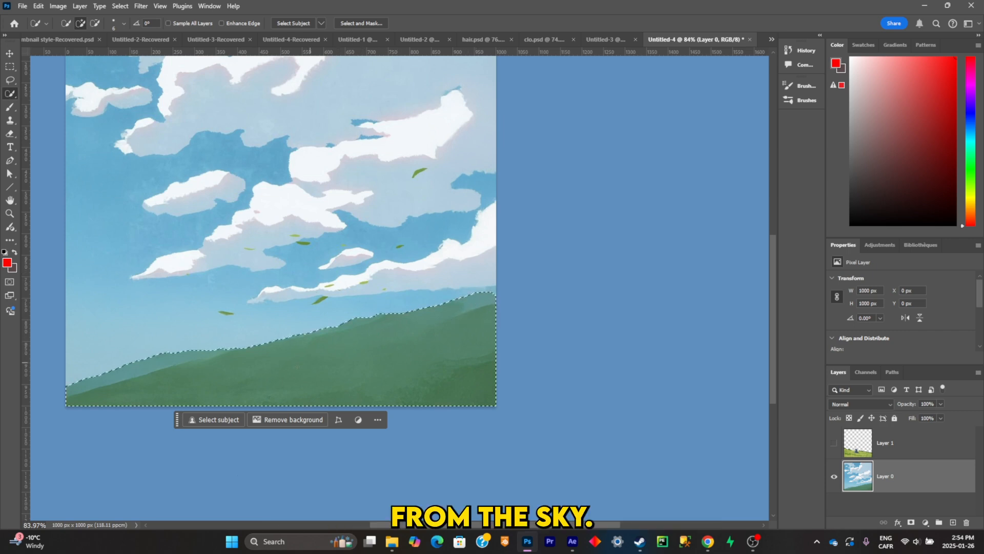
pyautogui.hotkey('ctrl', 'j')
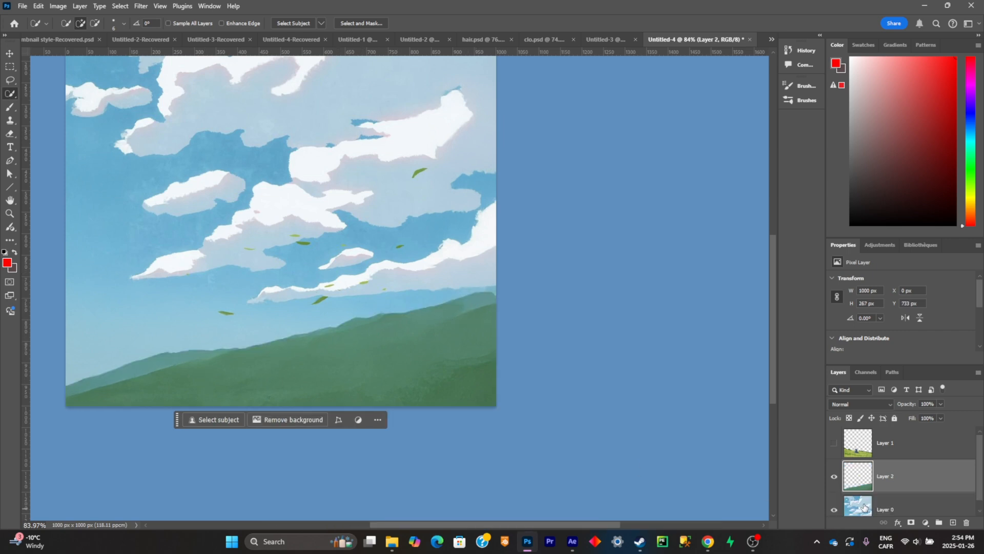
# - Check the mountain cutout on its own, hide Layer 2, and make Layer 0 visible and active
pyautogui.scroll(-1, 863, 500)
pyautogui.click(835, 500)
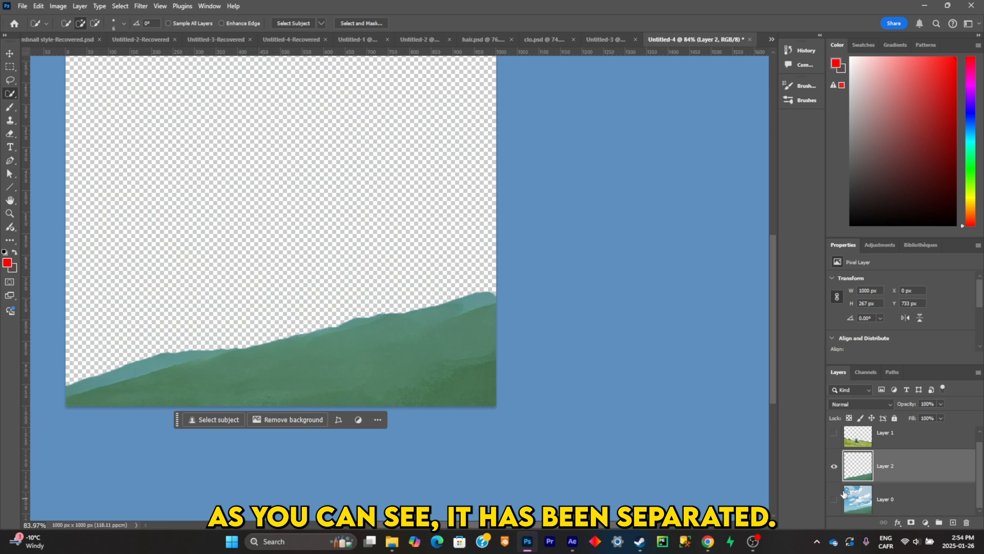
pyautogui.click(834, 467)
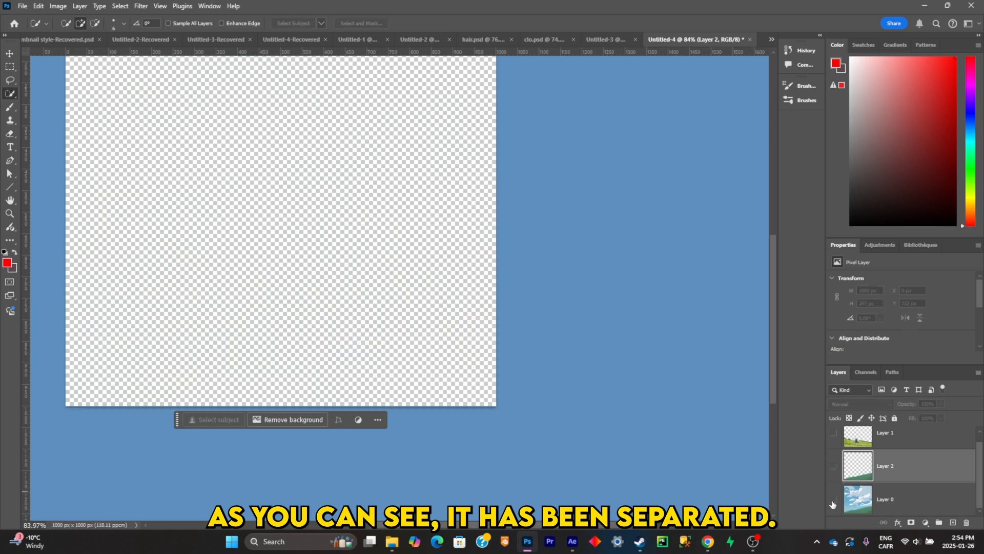
pyautogui.click(834, 500)
pyautogui.click(937, 507)
# - Lasso all the green mountains on Layer 0 with a loose margin along the ridge and out to the canvas edges
pyautogui.click(7, 81)
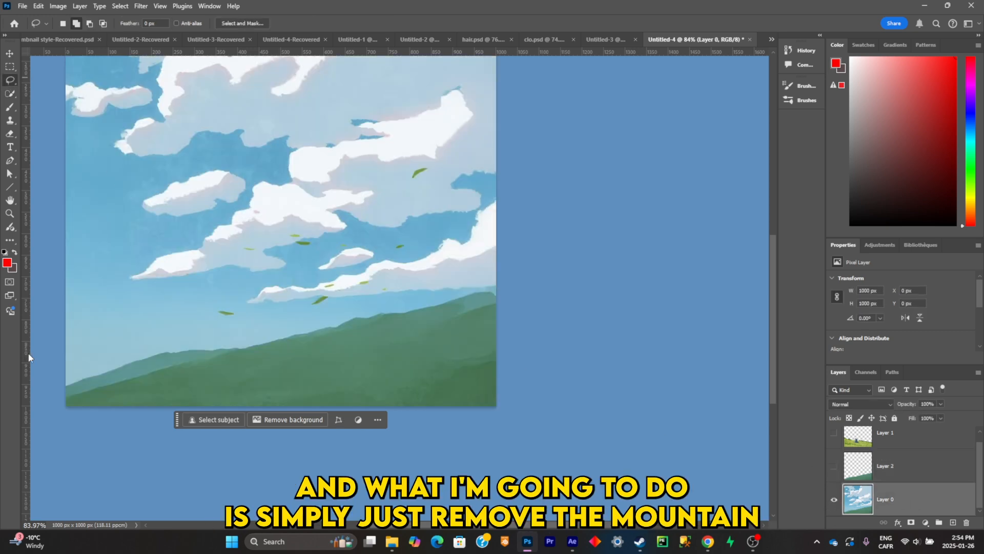
pyautogui.moveTo(211, 339); pyautogui.dragTo(344, 310)
pyautogui.moveTo(583, 310); pyautogui.dragTo(108, 371)
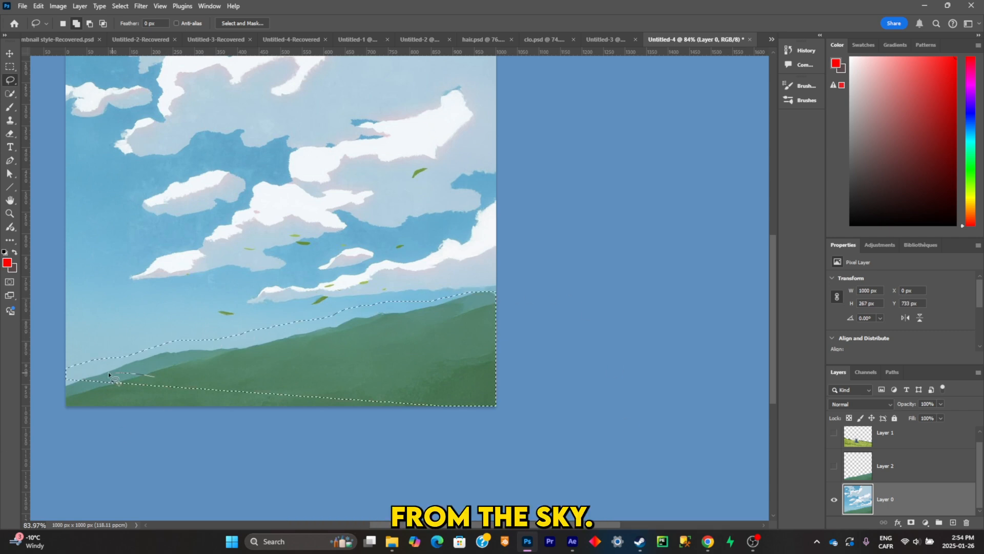
# - Replace the selected mountains with sky using Generative Fill without a prompt, and merge the result down into Layer 0
pyautogui.click(399, 420)
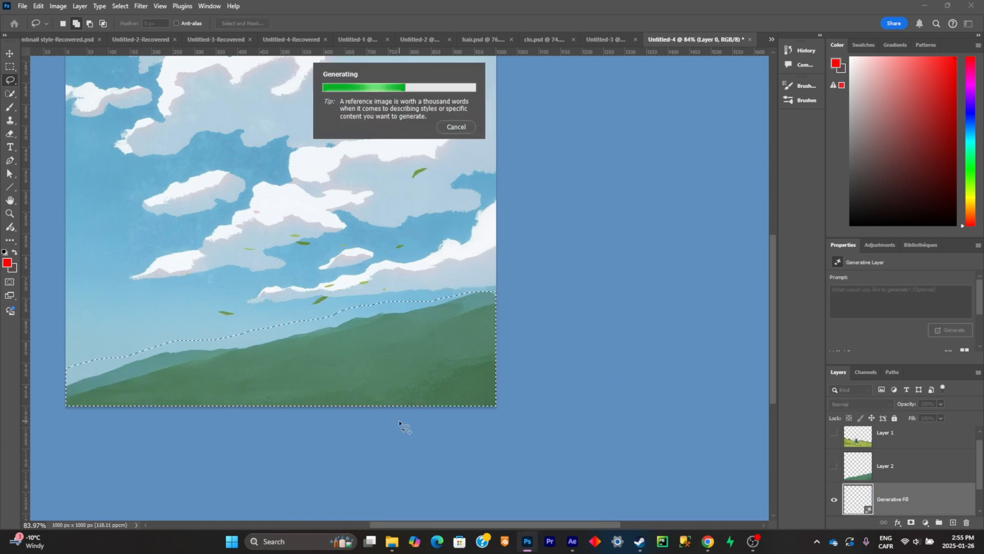
pyautogui.rightClick(872, 470)
pyautogui.click(902, 257)
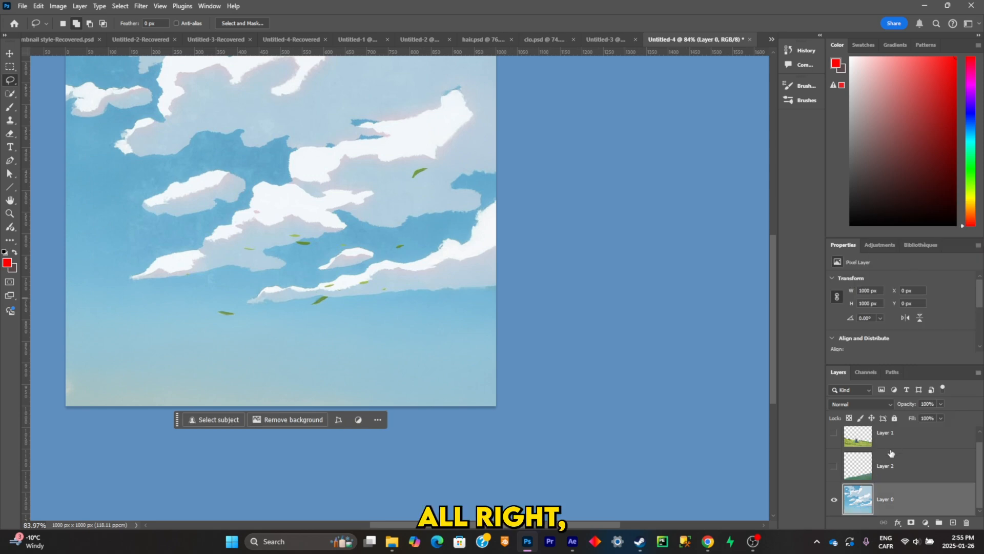
# - Make Layer 1 and Layer 2 visible again and save the layered document as phto
pyautogui.click(834, 444)
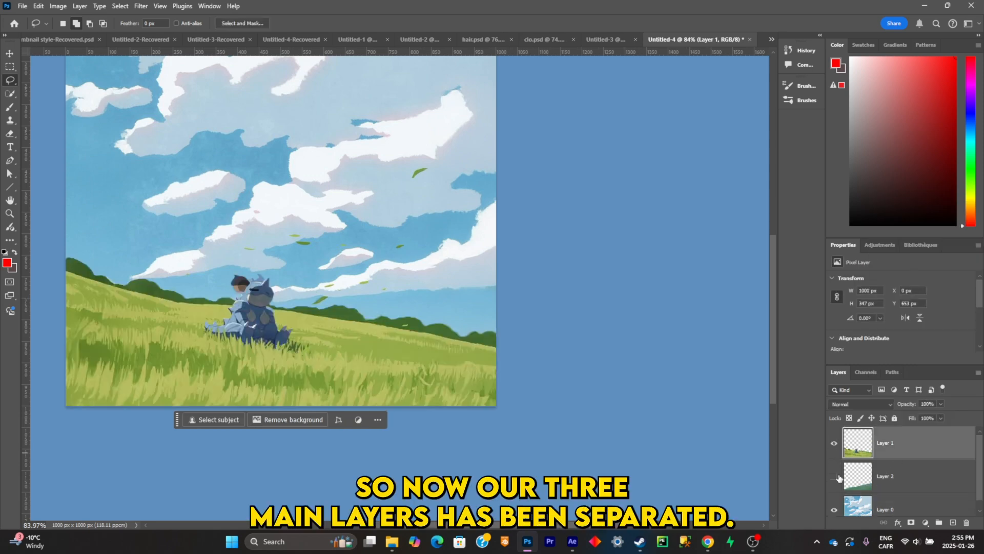
pyautogui.click(834, 476)
pyautogui.scroll(-1, 884, 484)
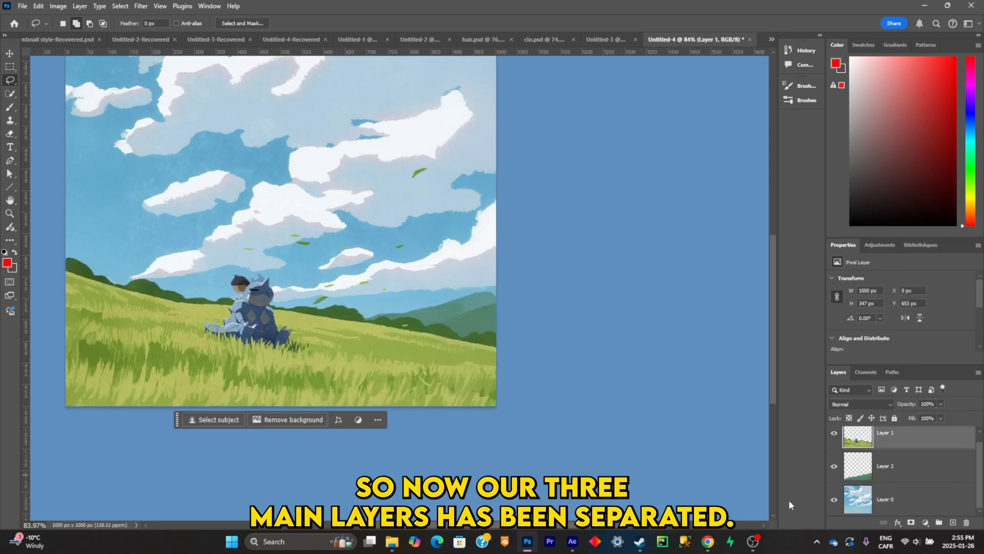
pyautogui.hotkey('ctrl', 's')
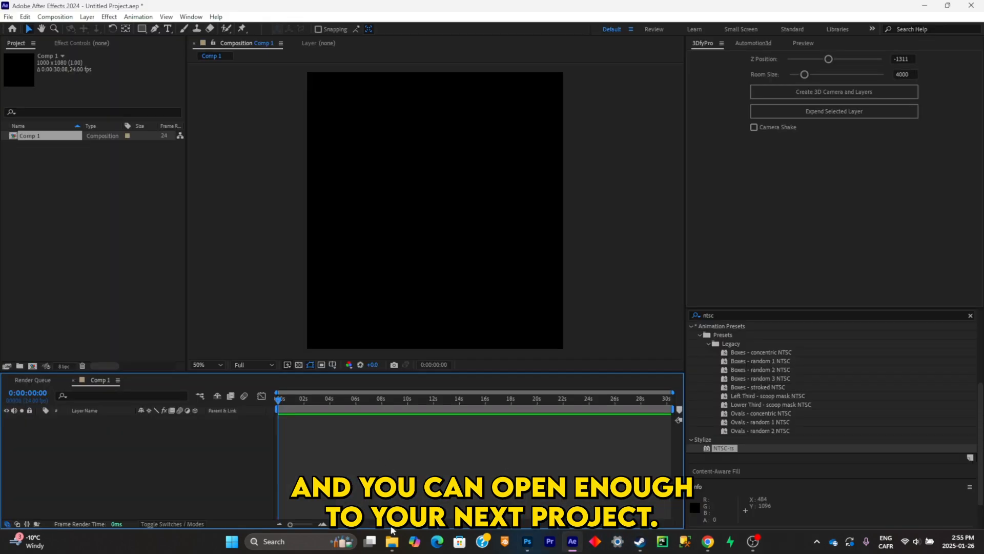
# - In After Effects, import the layered phto file as a composition and add it to Comp 1 at 112% scale
pyautogui.click(392, 540)
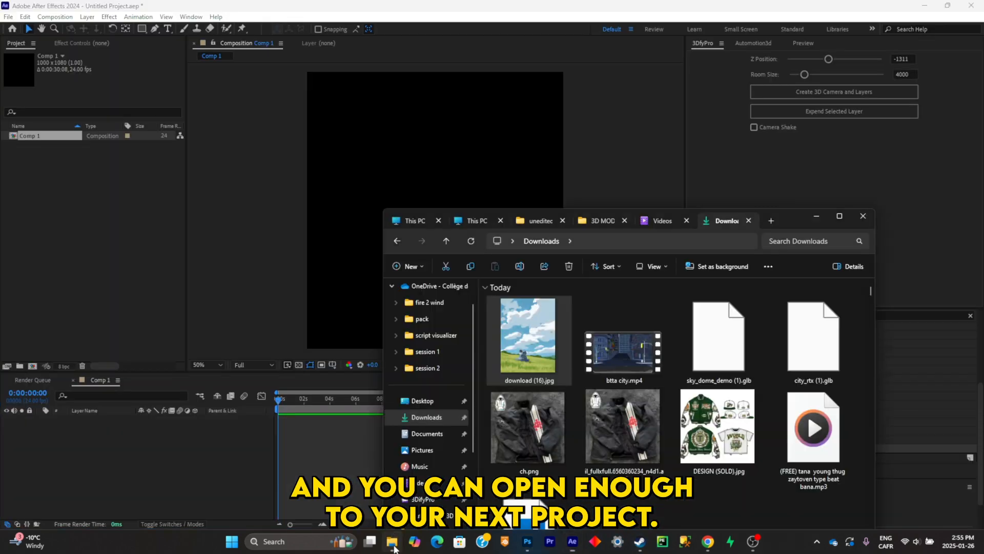
pyautogui.click(472, 243)
pyautogui.moveTo(528, 359); pyautogui.dragTo(365, 262)
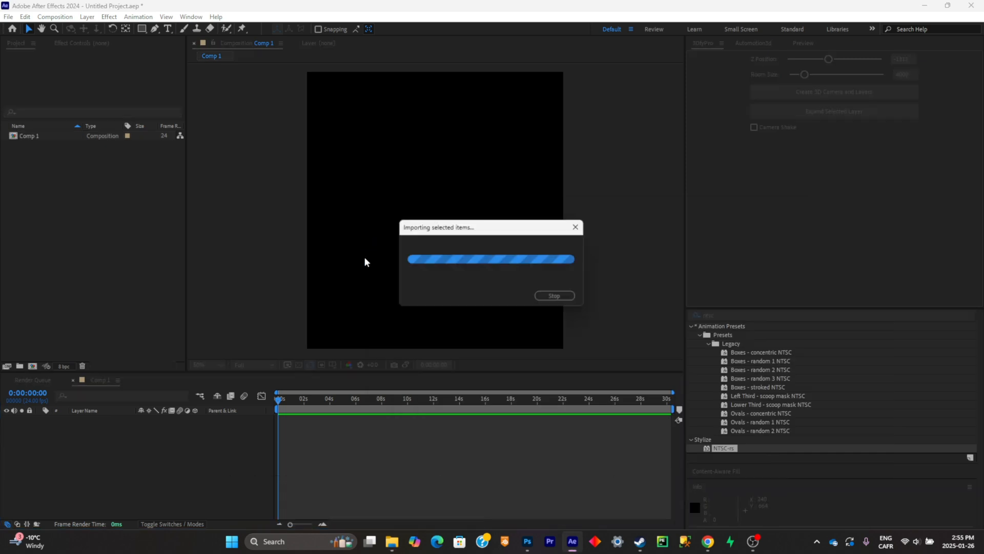
pyautogui.click(499, 438)
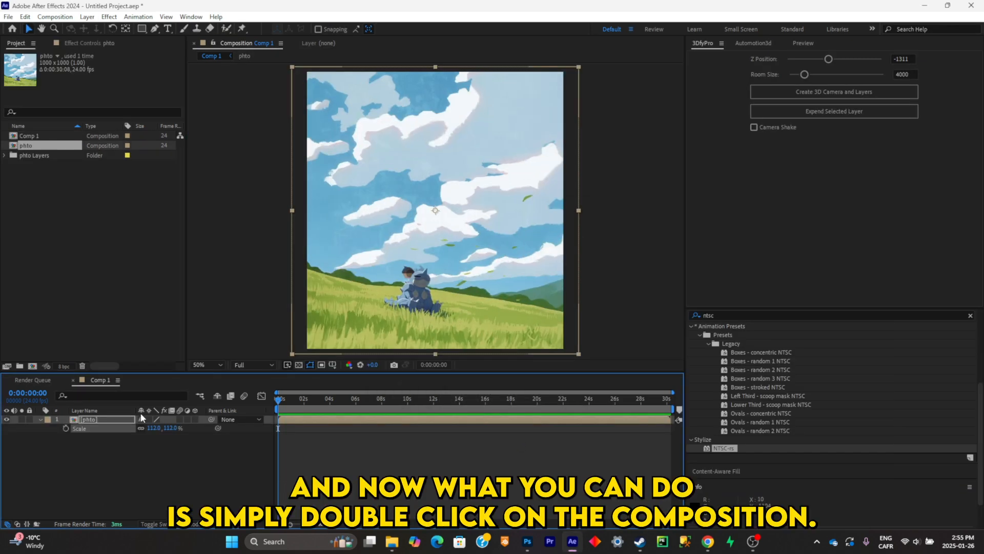
pyautogui.click(116, 430)
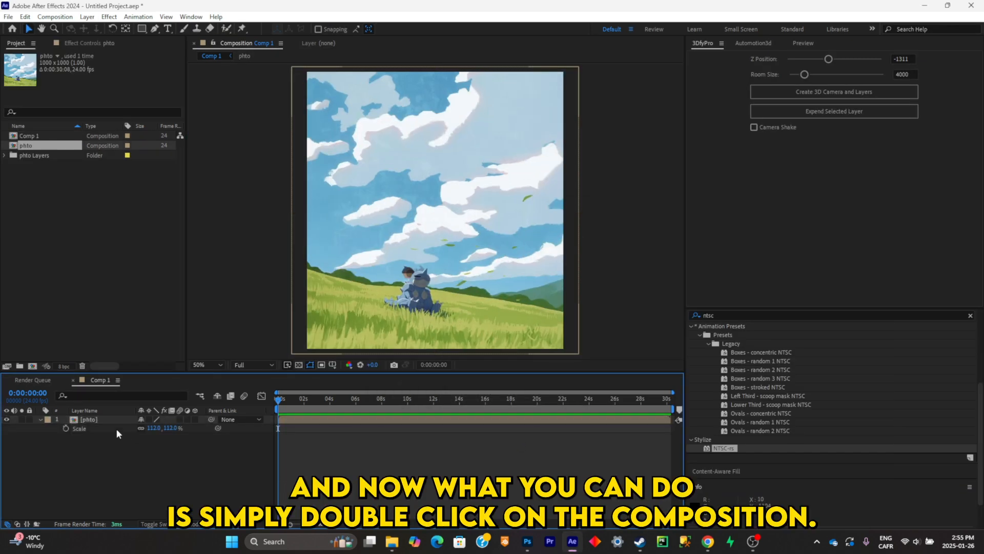
# - Open the nested phto composition from Comp 1 and select its three layers to check their positioning
pyautogui.click(114, 419)
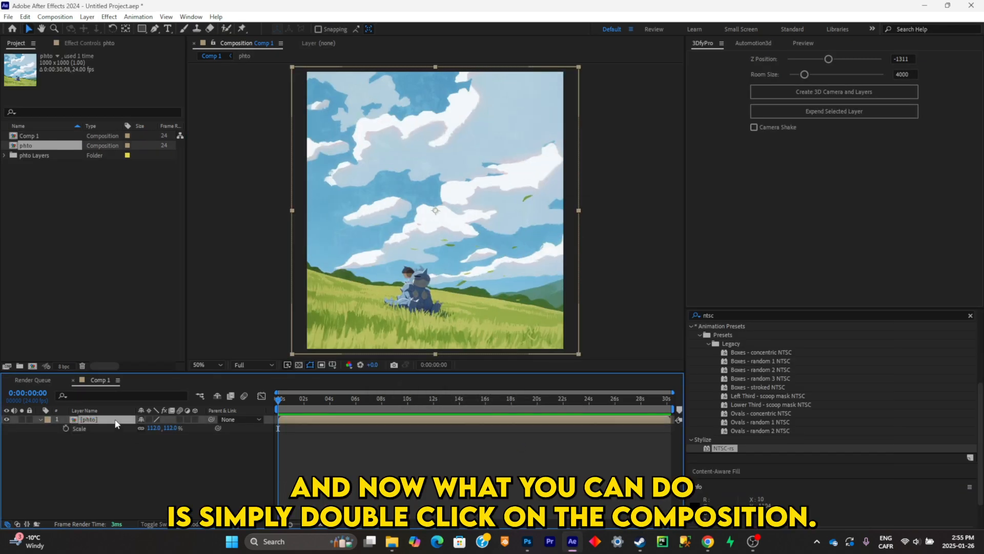
pyautogui.doubleClick(115, 419)
pyautogui.moveTo(118, 442); pyautogui.dragTo(104, 420)
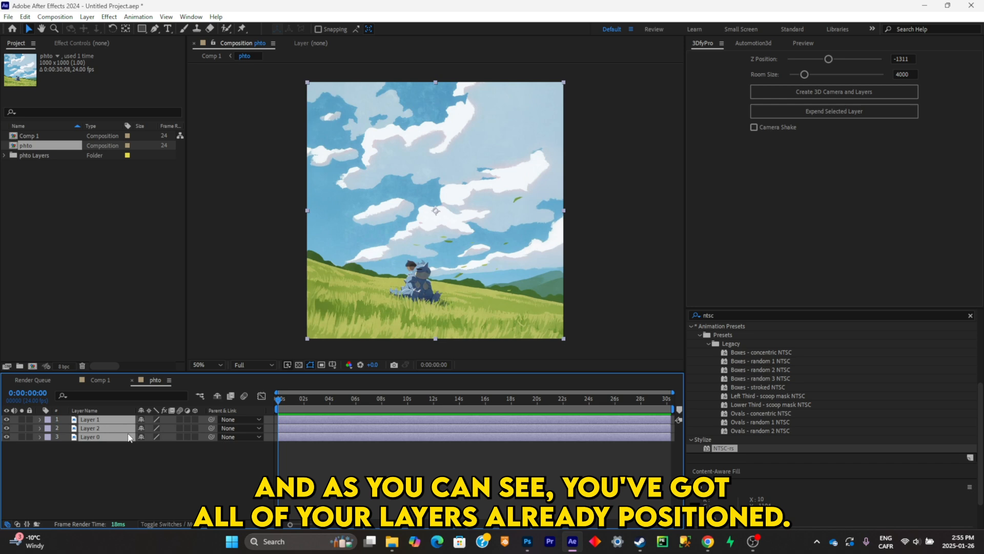
# - Create a 3D camera and 3D layers with 3DfyPro, setting the room size to 16522 and the Z position to -1093
pyautogui.click(135, 451)
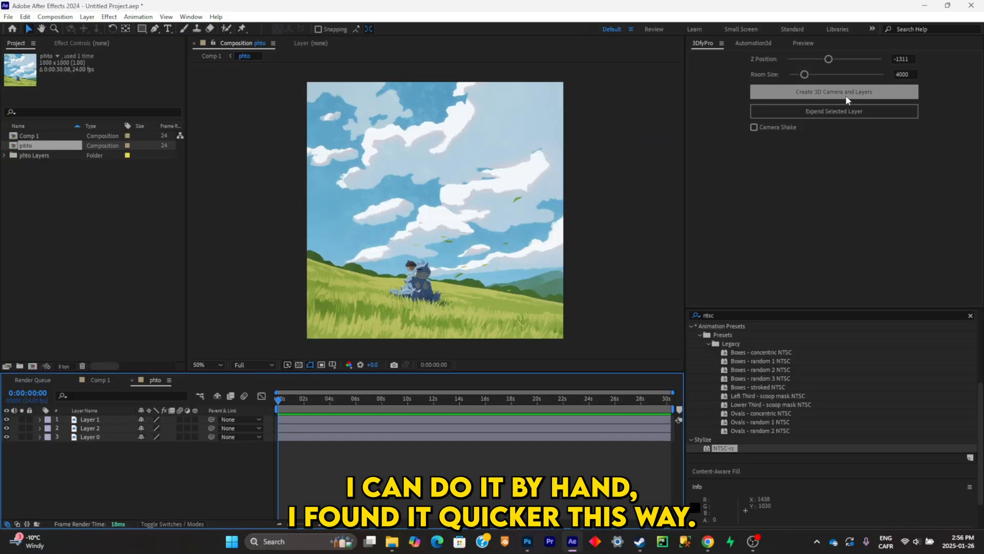
pyautogui.click(820, 92)
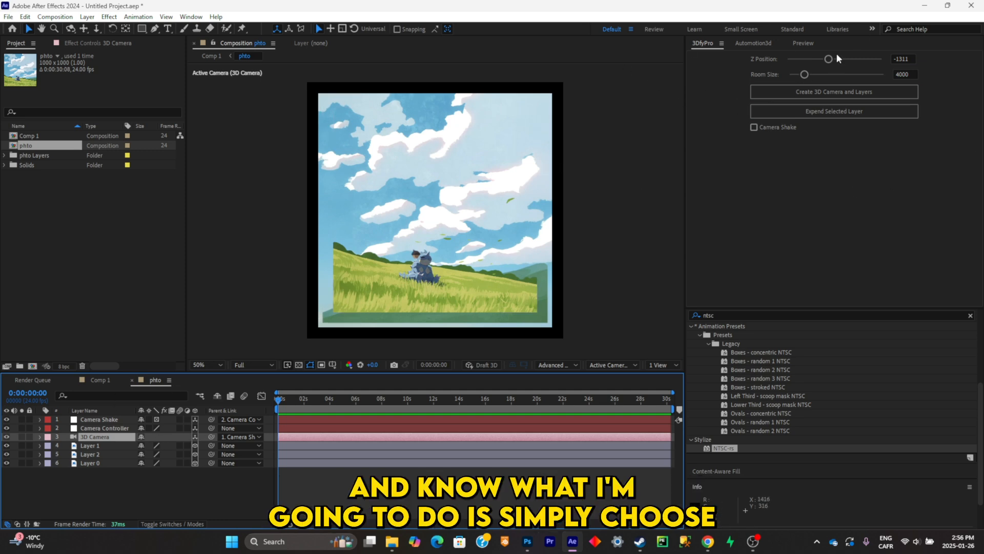
pyautogui.moveTo(805, 74); pyautogui.dragTo(832, 62)
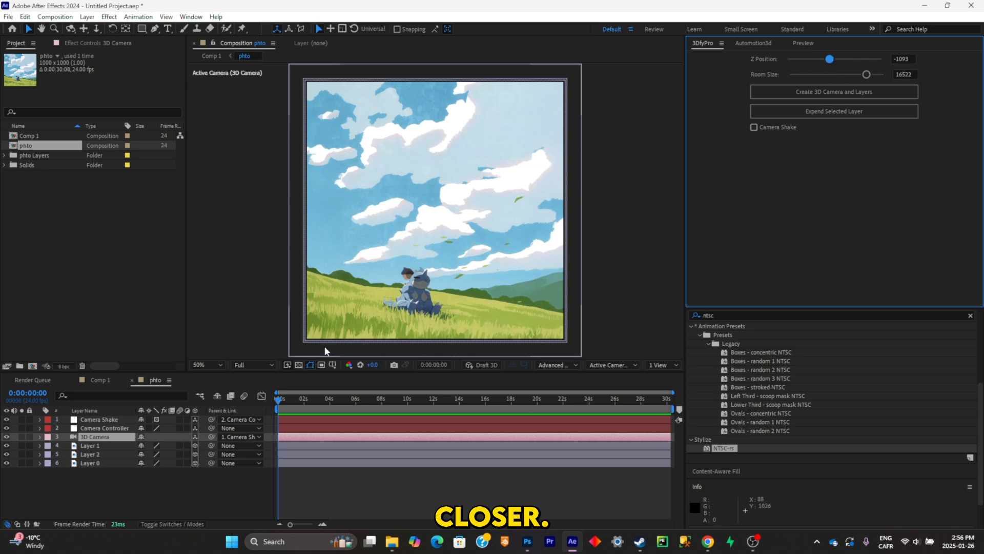
# - Push the 3D Camera forward into the clouds by setting its Z position to 5230
pyautogui.click(102, 438)
pyautogui.press('p')
pyautogui.moveTo(163, 445); pyautogui.dragTo(381, 398)
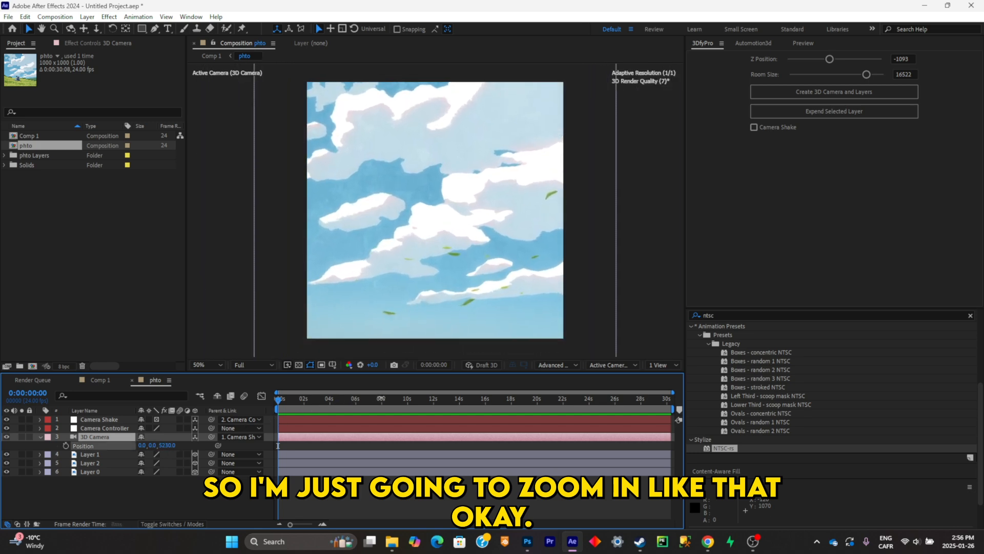
# - Apply the Automotion3d Zoom Out preset to the 3D Camera with a 1.0 second duration and strength 1.0
pyautogui.click(757, 41)
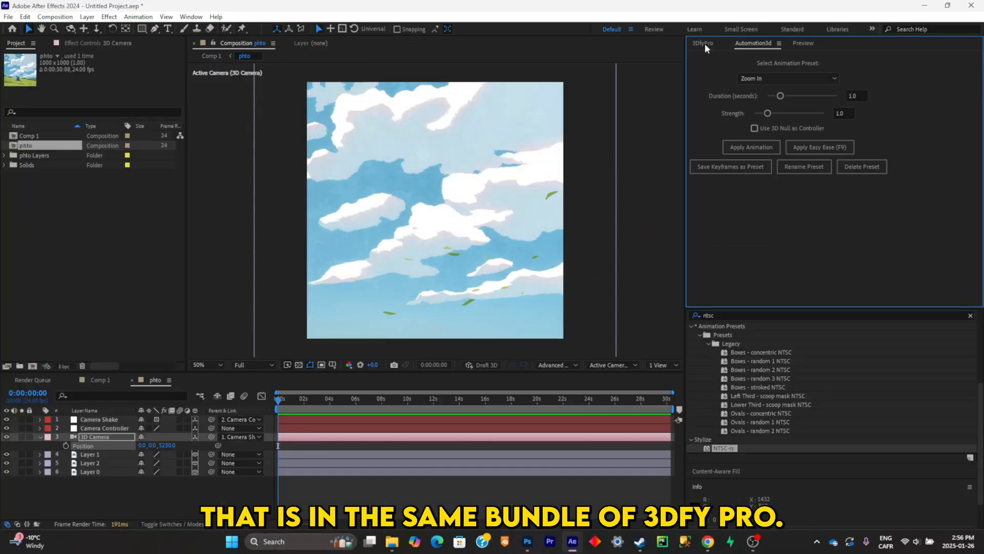
pyautogui.click(803, 78)
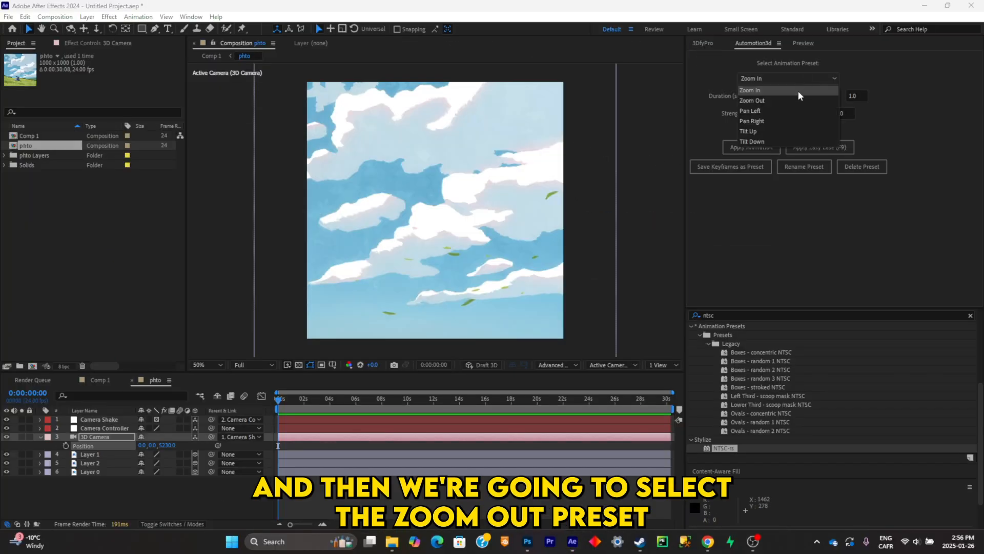
pyautogui.click(797, 91)
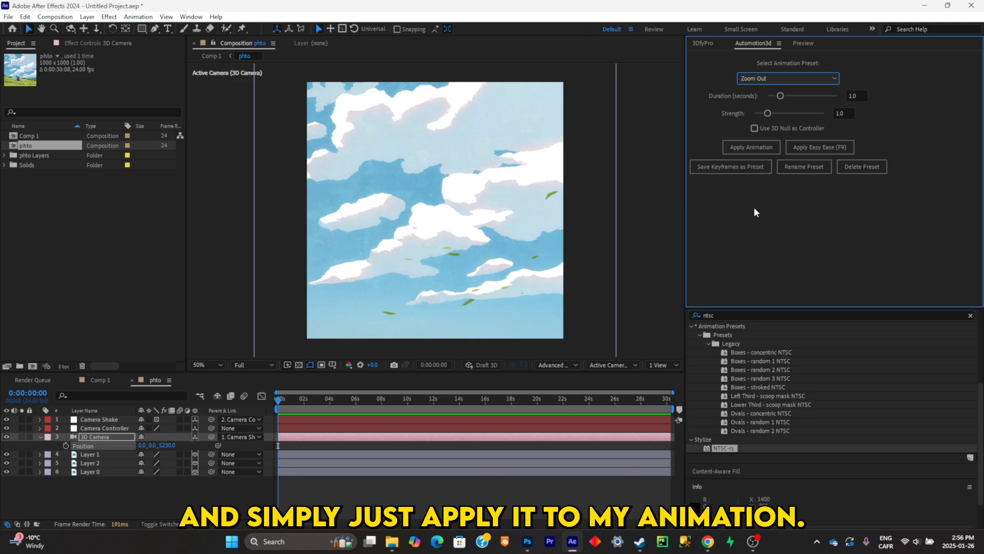
pyautogui.click(765, 148)
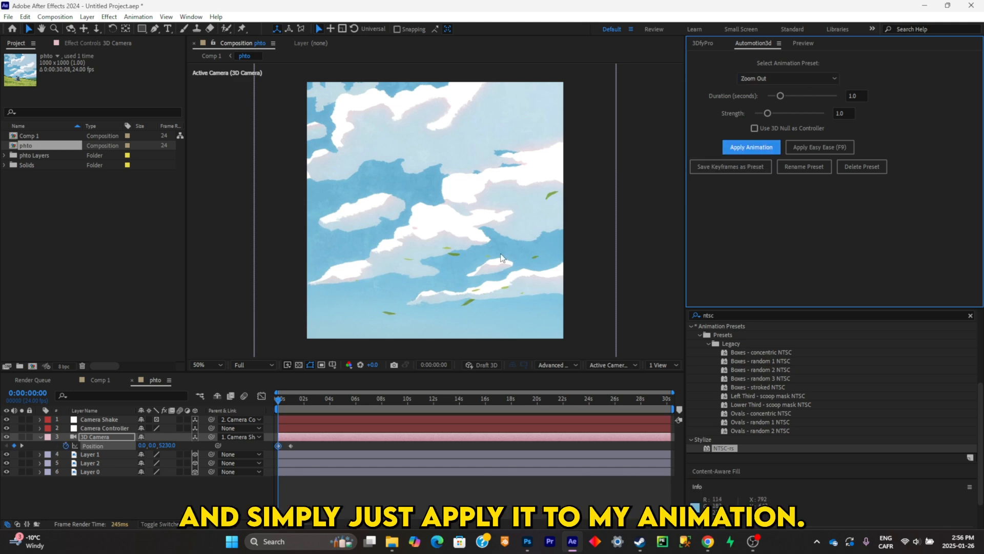
# - Preview the zoom out and extend it by setting its strength to 5.0 and its duration to 4.2 seconds
pyautogui.click(287, 391)
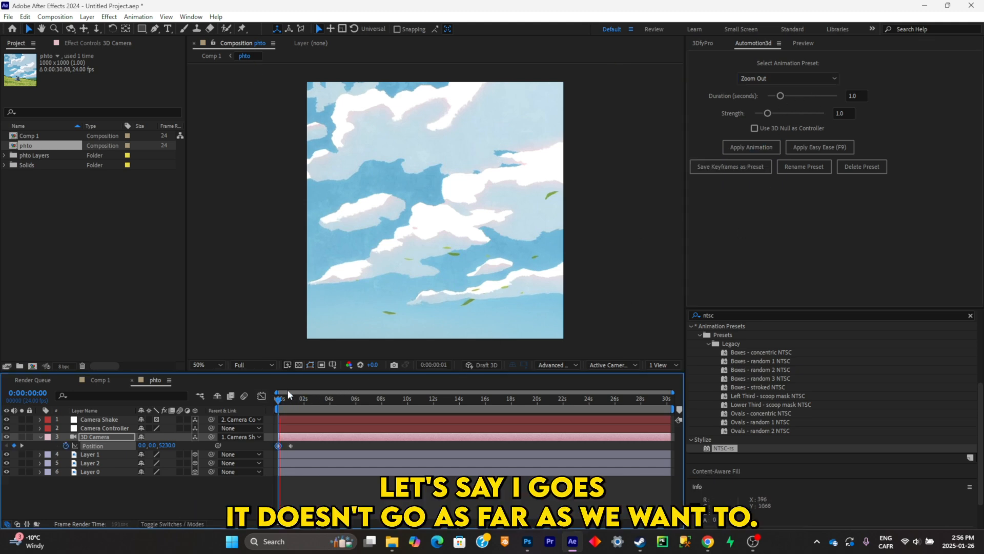
pyautogui.press('space')
pyautogui.moveTo(290, 403); pyautogui.dragTo(287, 405)
pyautogui.moveTo(777, 114); pyautogui.dragTo(826, 113)
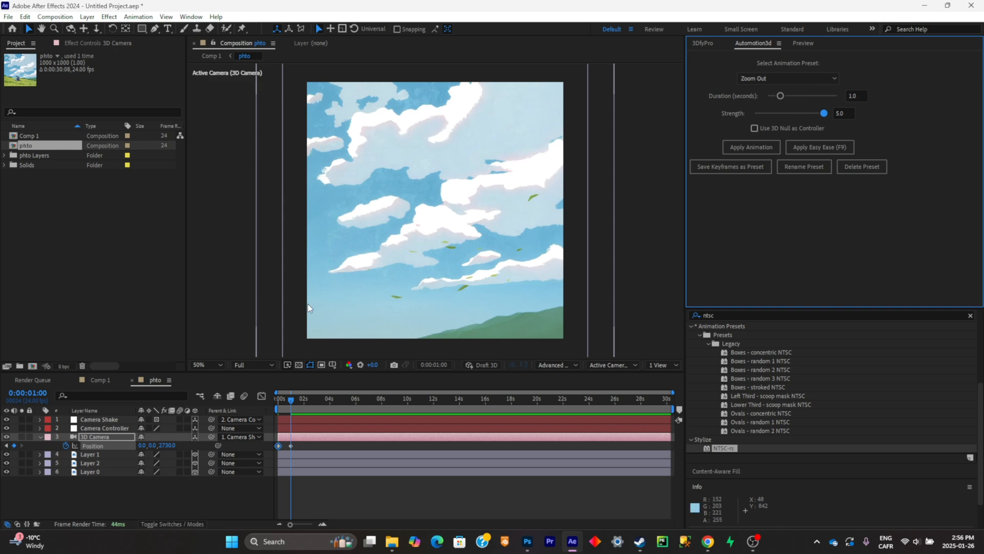
pyautogui.moveTo(780, 96); pyautogui.dragTo(831, 99)
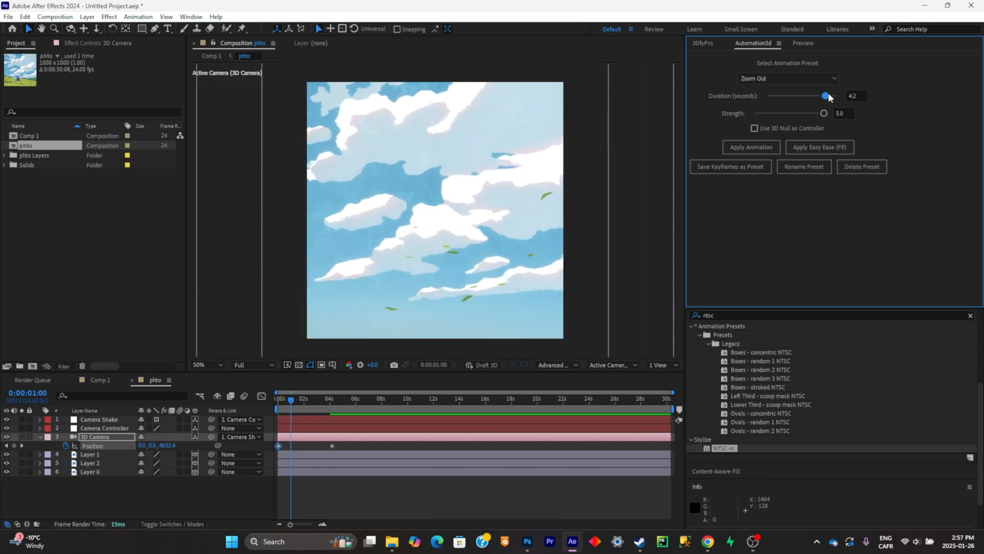
pyautogui.moveTo(314, 401); pyautogui.dragTo(331, 400)
# - Apply Easy Ease to both Position keyframes of the 3D Camera and preview the motion
pyautogui.moveTo(365, 445); pyautogui.dragTo(255, 448)
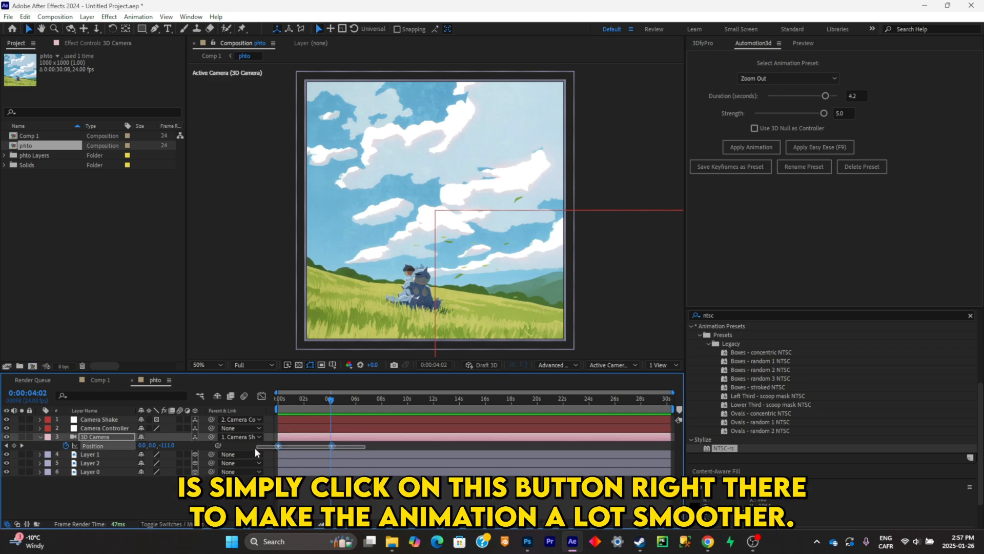
pyautogui.click(815, 148)
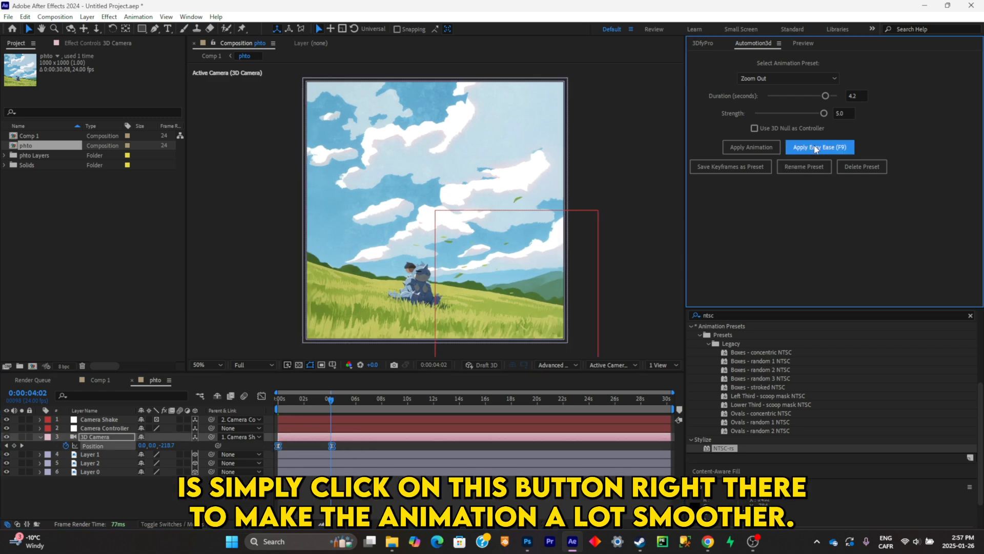
pyautogui.press('space')
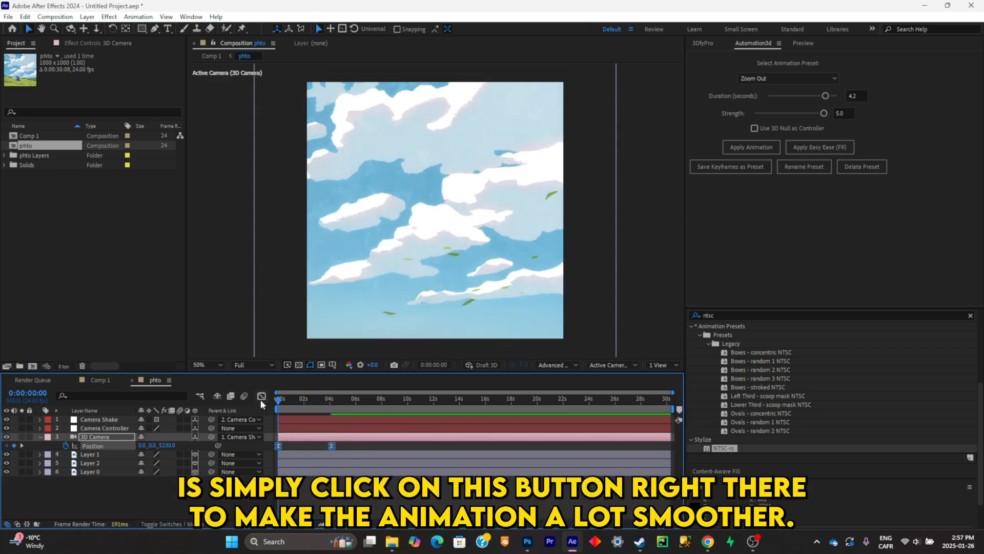
# - Reshape the camera's Position speed graph so the zoom starts fast and slows gradually toward the last keyframe, and preview it
pyautogui.click(261, 396)
pyautogui.click(304, 435)
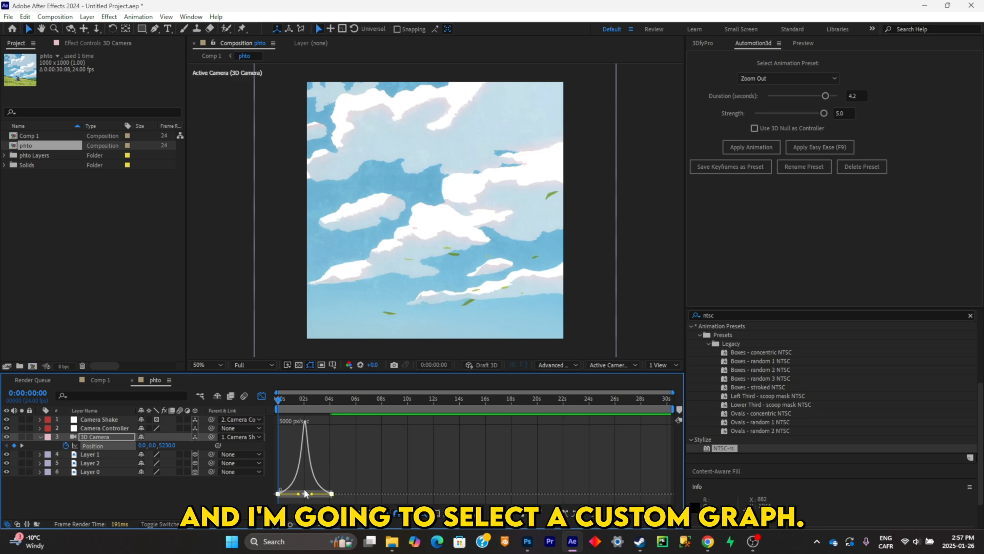
pyautogui.moveTo(298, 494)
pyautogui.mouseDown()
pyautogui.moveTo(280, 495)
pyautogui.moveTo(303, 496)
pyautogui.mouseUp()
pyautogui.moveTo(302, 399); pyautogui.dragTo(254, 392)
pyautogui.press('space')
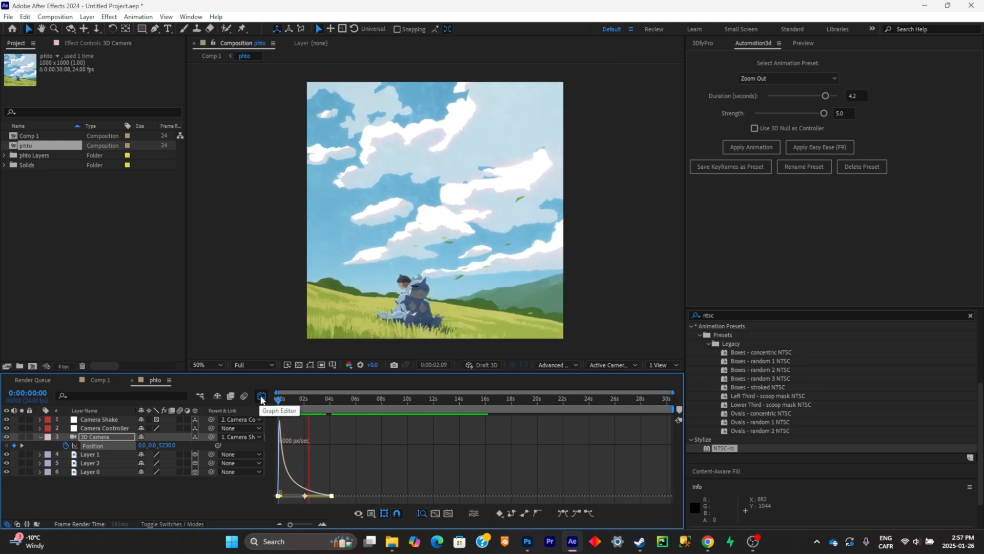
# - Move the camera's last Position keyframe to about 7.5 seconds and preview the slower zoom out
pyautogui.click(261, 397)
pyautogui.moveTo(332, 446); pyautogui.dragTo(375, 445)
pyautogui.press('space')
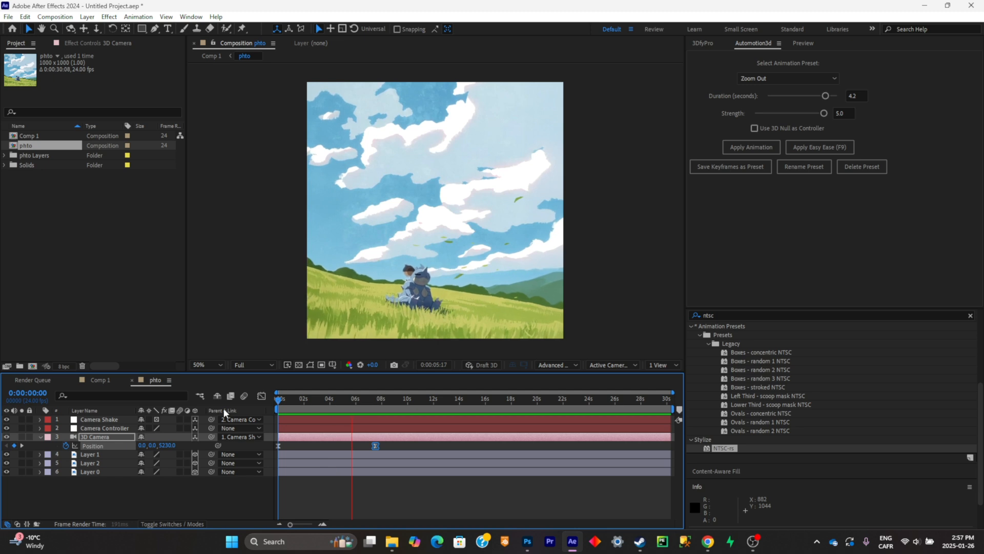
pyautogui.press('space')
pyautogui.moveTo(341, 399)
pyautogui.mouseDown()
pyautogui.moveTo(296, 401)
pyautogui.moveTo(337, 401)
pyautogui.mouseUp()
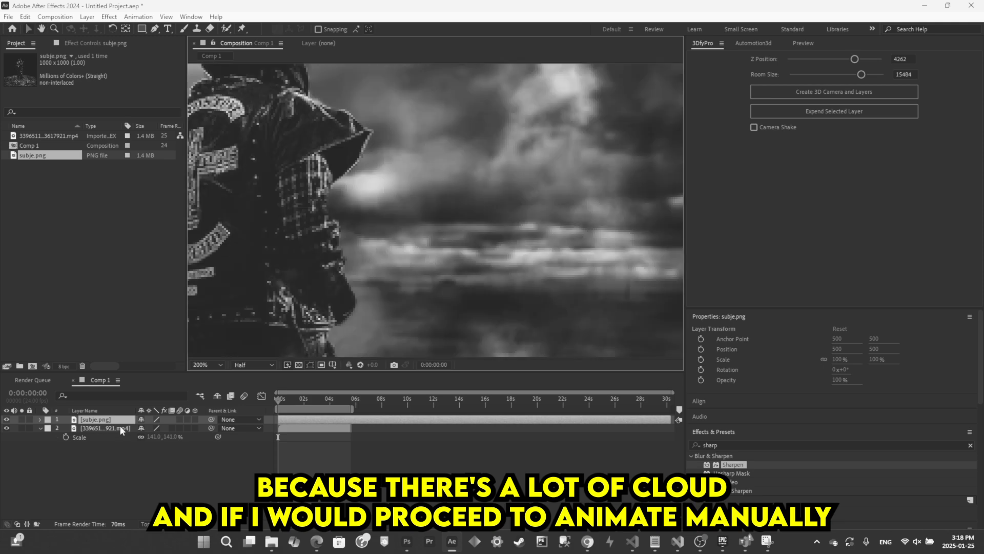
# - Add the Sharpen effect to the mp4 cloud footage layer in Comp 1 and set its Sharpen Amount to about 45
pyautogui.click(121, 429)
pyautogui.click(744, 444)
pyautogui.write('sharpen')
pyautogui.doubleClick(742, 465)
pyautogui.scroll(-2, 487, 193)
pyautogui.moveTo(104, 73); pyautogui.dragTo(127, 73)
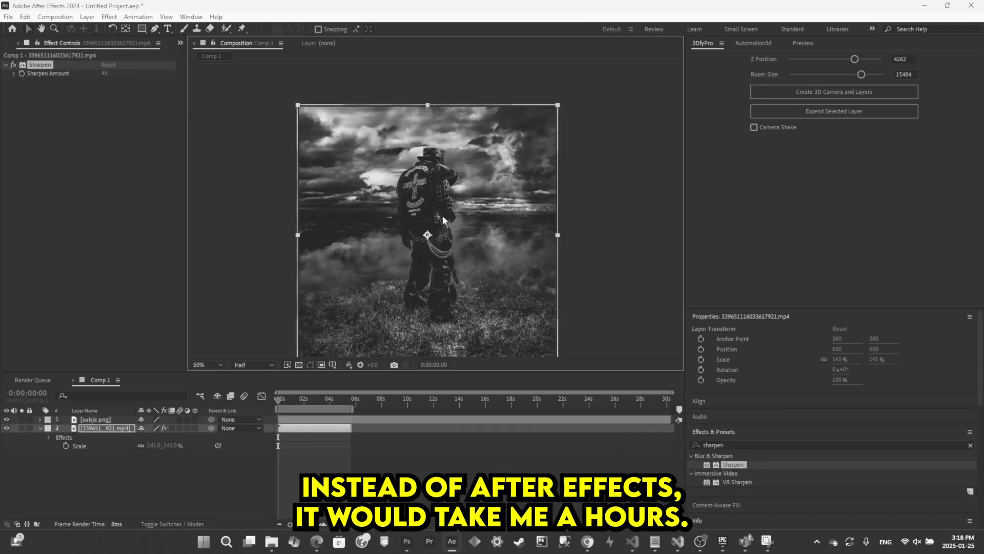
pyautogui.scroll(2, 443, 220)
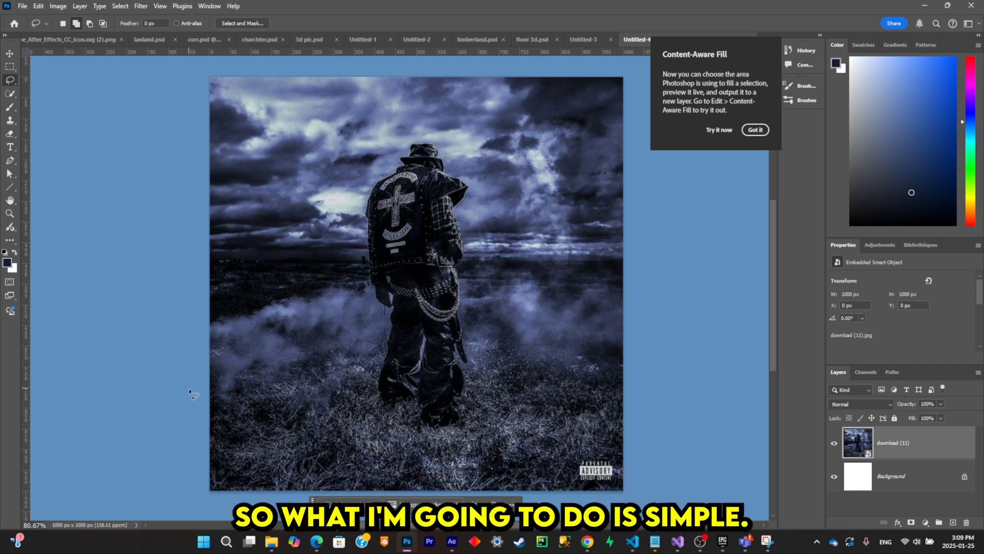
# - Select the standing figure with the Quick Selection tool, refining the selection around the hat, collar and right shoulder flap
pyautogui.press('w')
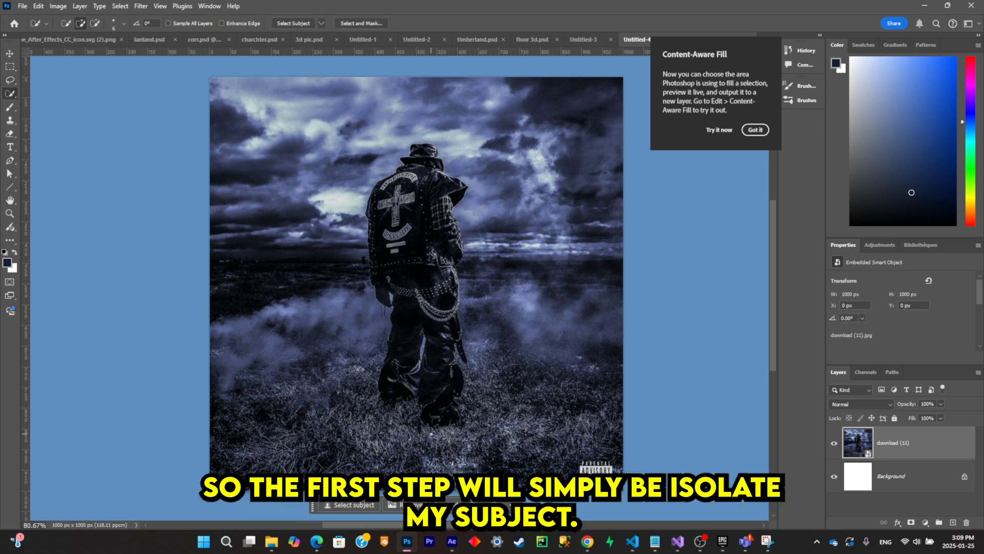
pyautogui.moveTo(562, 452); pyautogui.dragTo(410, 181)
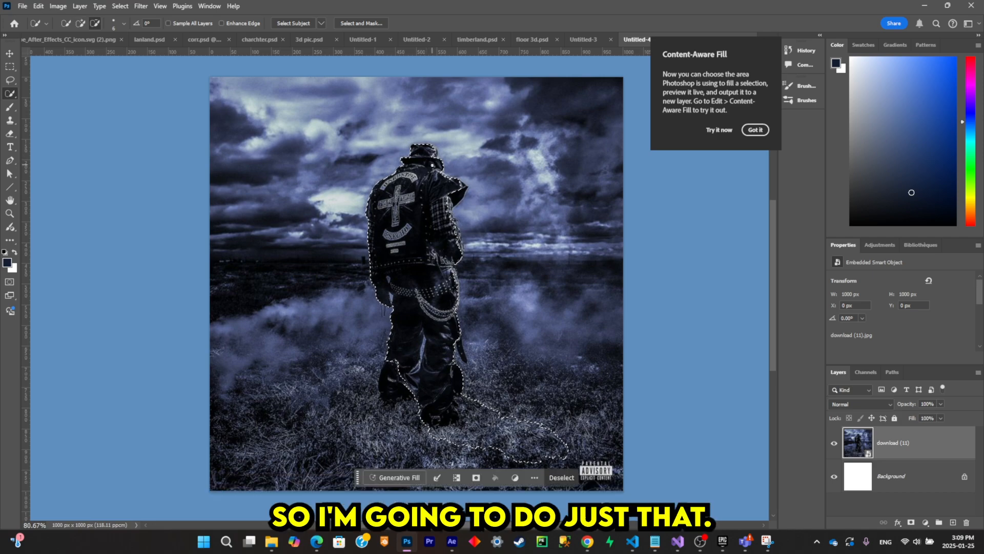
pyautogui.scroll(5, 426, 159)
pyautogui.moveTo(413, 108); pyautogui.dragTo(432, 105)
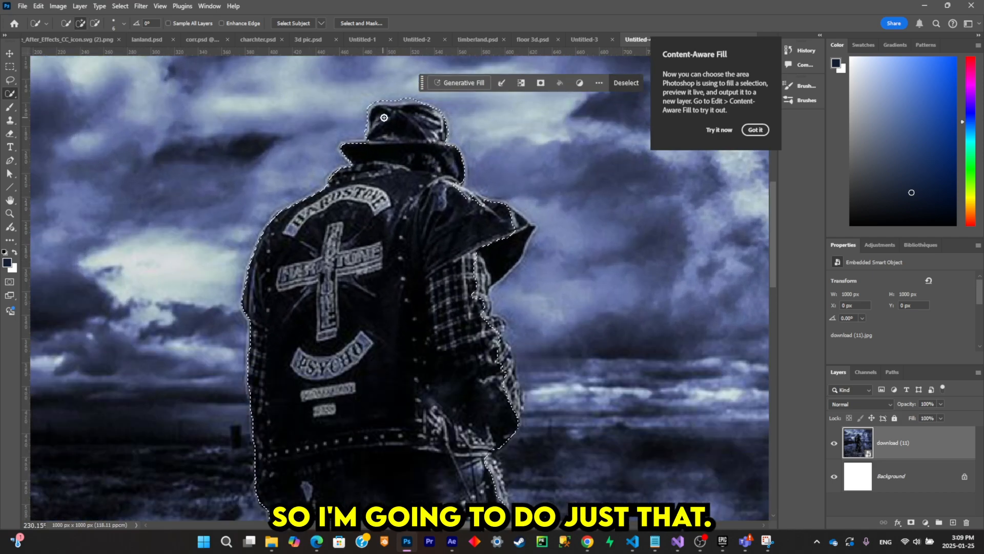
pyautogui.scroll(-1, 384, 118)
pyautogui.scroll(4, 359, 148)
pyautogui.click(351, 164)
pyautogui.scroll(-3, 482, 246)
pyautogui.scroll(4, 529, 281)
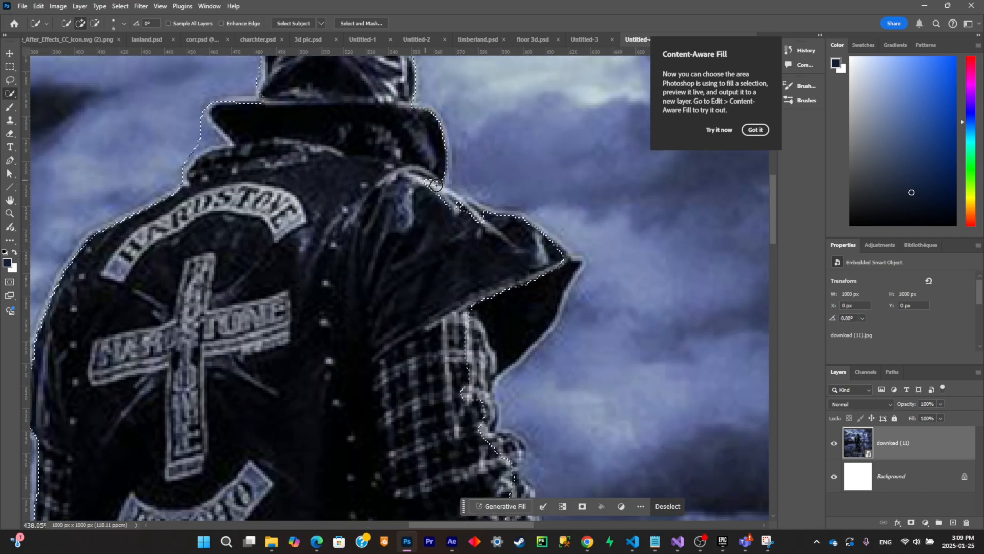
pyautogui.moveTo(522, 297); pyautogui.dragTo(542, 314)
# - Refine the figure selection around the trousers, hanging strap and boots, trimming the stray grass area beside the feet
pyautogui.scroll(-7, 544, 310)
pyautogui.scroll(-4, 486, 310)
pyautogui.scroll(4, 487, 311)
pyautogui.moveTo(405, 302); pyautogui.dragTo(410, 353)
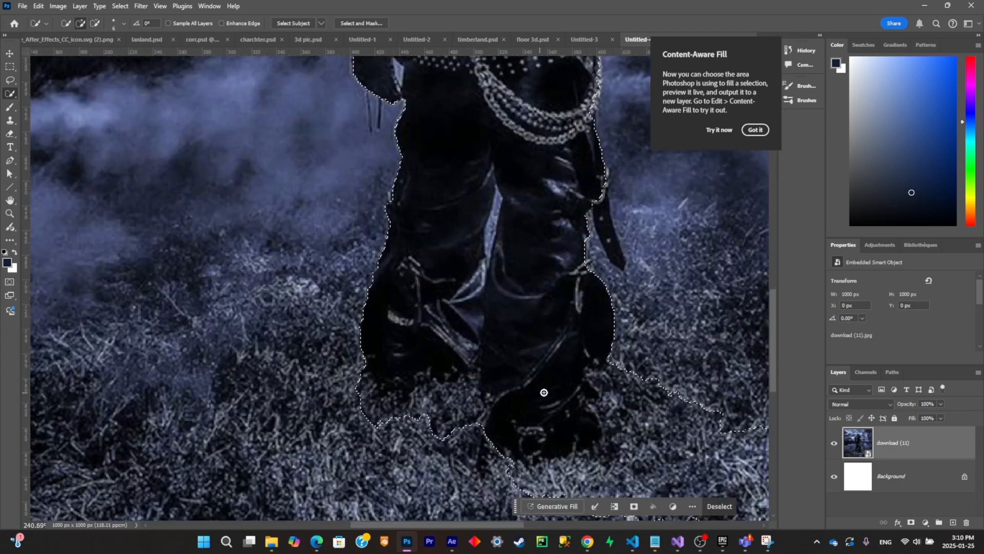
pyautogui.scroll(3, 545, 307)
pyautogui.moveTo(636, 231); pyautogui.dragTo(617, 158)
pyautogui.scroll(-7, 610, 256)
pyautogui.scroll(-4, 611, 295)
pyautogui.moveTo(611, 295); pyautogui.dragTo(630, 340)
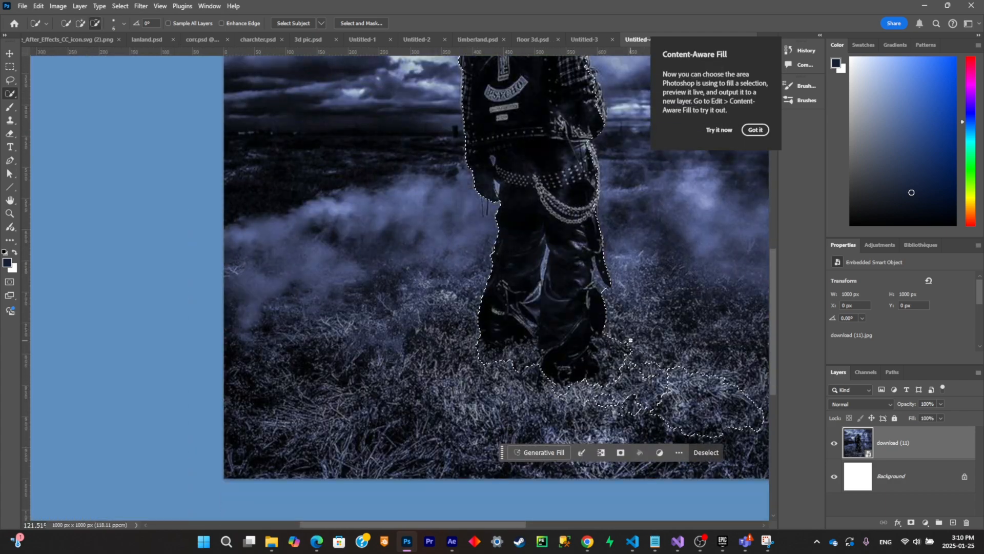
pyautogui.scroll(-4, 646, 392)
# - Add the grassy ground across the full image width to the figure selection with the Lasso tool
pyautogui.press('l')
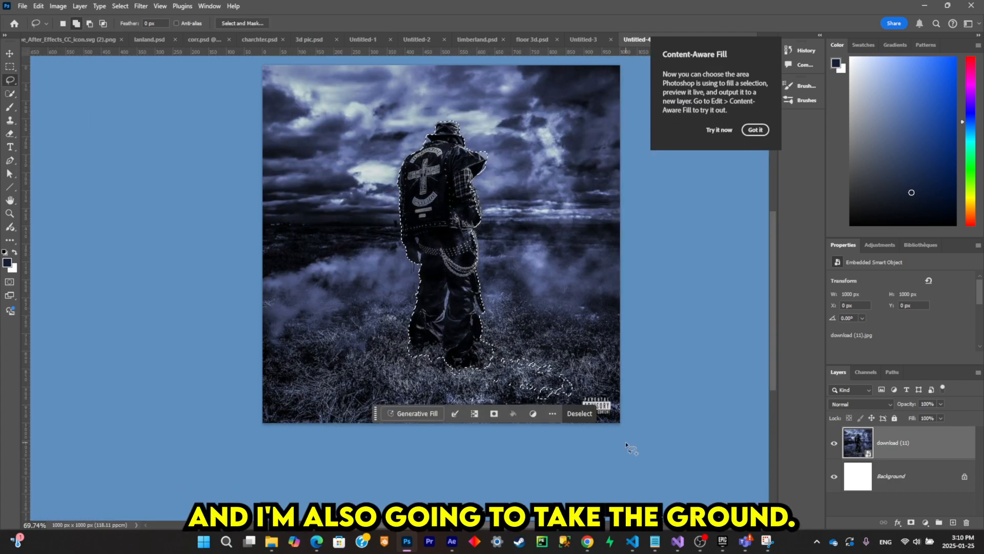
pyautogui.moveTo(643, 420); pyautogui.dragTo(646, 354)
pyautogui.moveTo(545, 303); pyautogui.dragTo(502, 296)
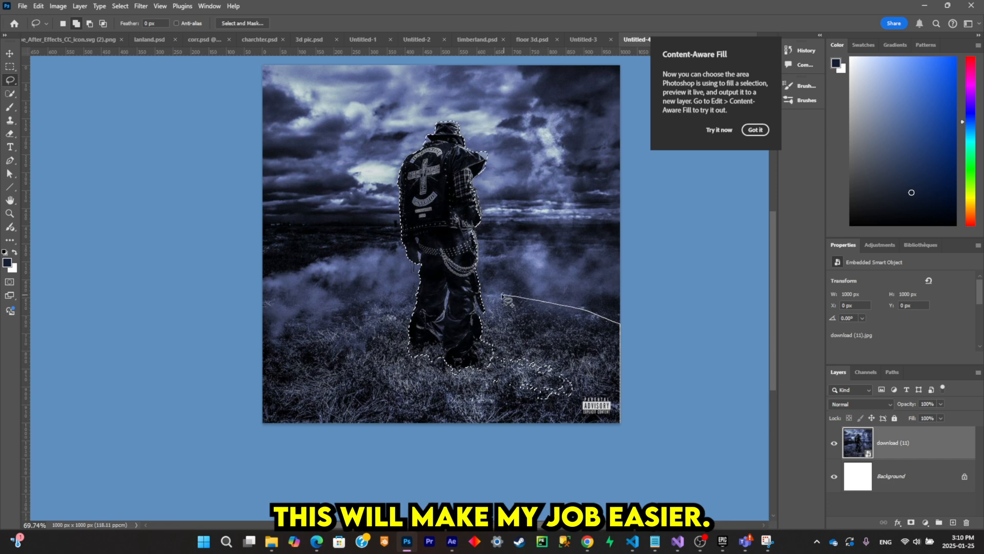
pyautogui.moveTo(354, 307)
pyautogui.mouseDown()
pyautogui.moveTo(268, 329)
pyautogui.moveTo(542, 500)
pyautogui.moveTo(645, 410)
pyautogui.mouseUp()
pyautogui.scroll(3, 421, 185)
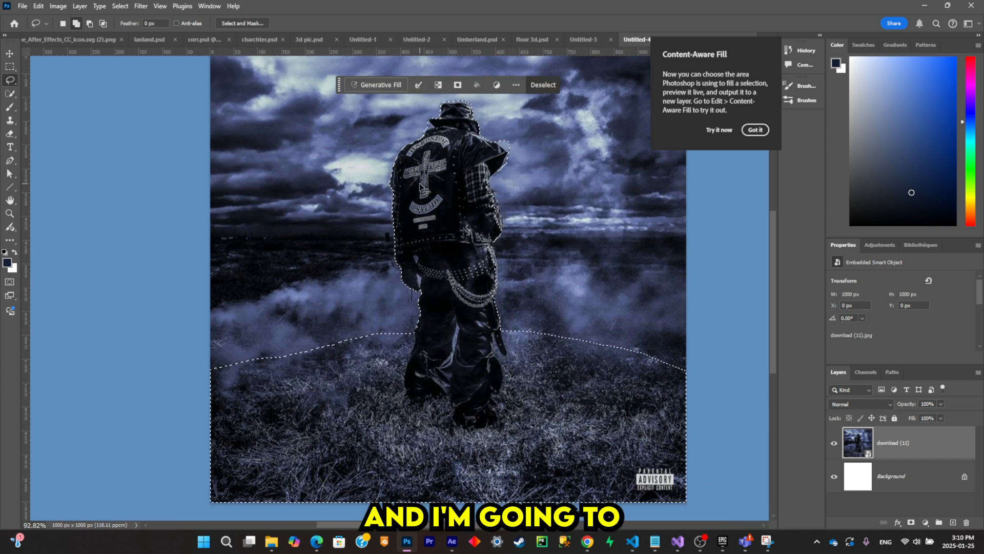
# - Copy the selected figure and ground onto a new layer, and hide the download (11) and Background layers
pyautogui.hotkey('ctrl', 'j')
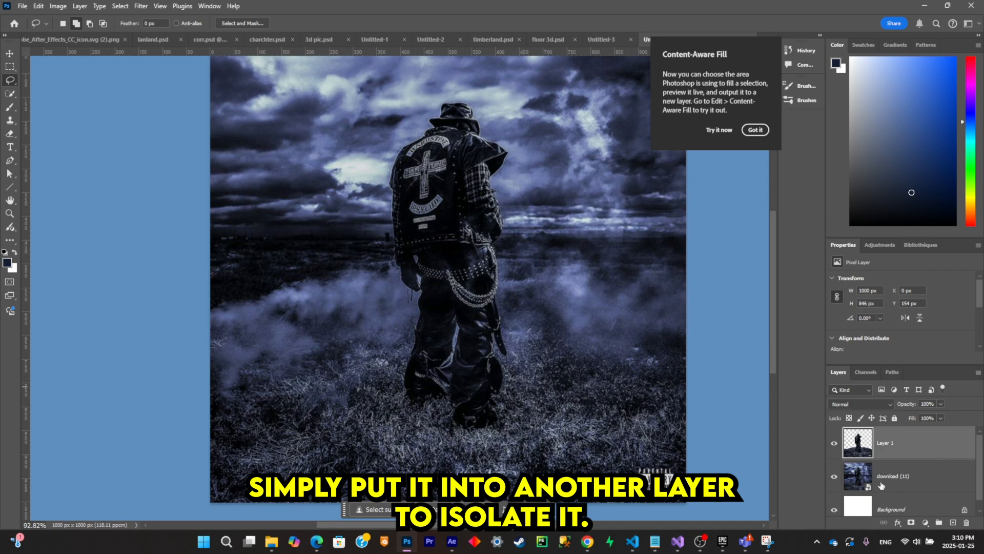
pyautogui.moveTo(834, 510); pyautogui.dragTo(834, 478)
pyautogui.scroll(5, 506, 177)
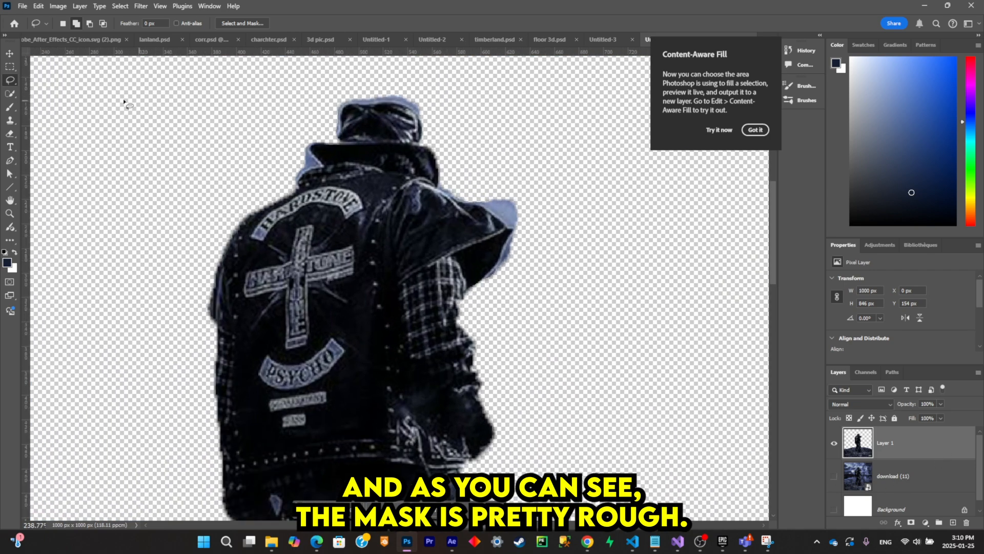
# - Erase the leftover sky around the figure's right shoulder flap, hat and collar on Layer 1
pyautogui.click(10, 136)
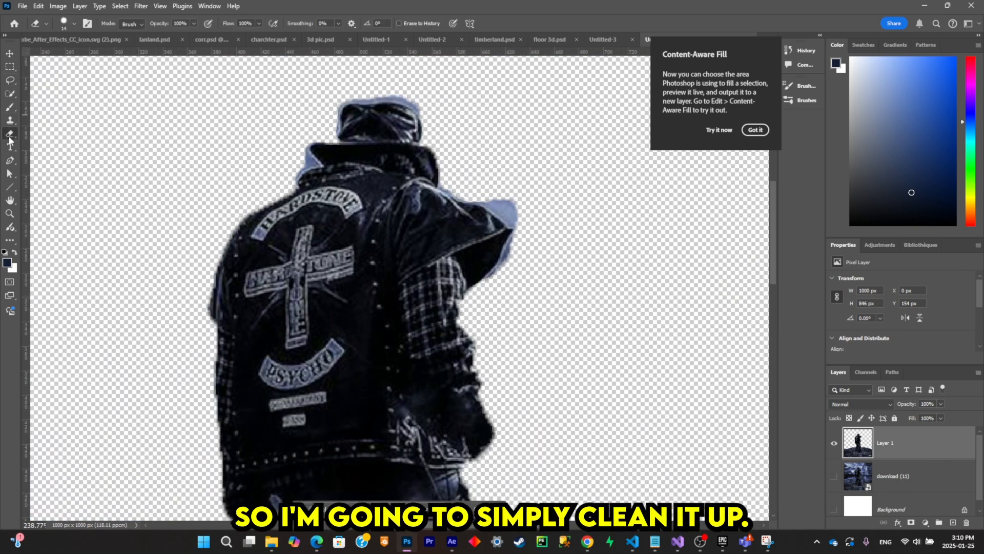
pyautogui.scroll(2, 497, 215)
pyautogui.moveTo(476, 177)
pyautogui.mouseDown()
pyautogui.moveTo(530, 244)
pyautogui.moveTo(498, 313)
pyautogui.mouseUp()
pyautogui.scroll(2, 482, 256)
pyautogui.moveTo(367, 129); pyautogui.dragTo(320, 105)
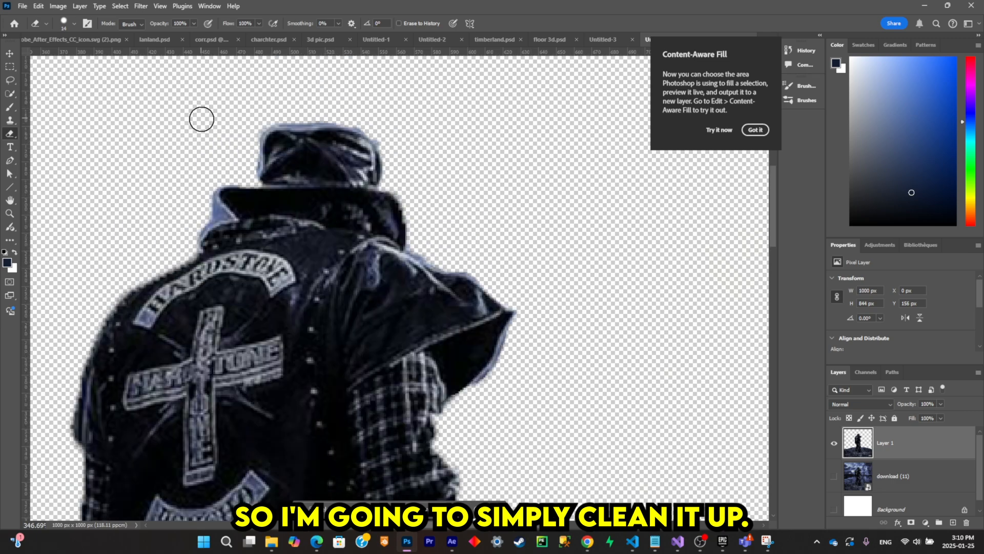
pyautogui.moveTo(214, 207); pyautogui.dragTo(207, 224)
pyautogui.scroll(-5, 303, 328)
pyautogui.scroll(5, 256, 318)
# - Set the eraser size to 4 px and clean out the small background gaps between the figure's arm and trousers
pyautogui.rightClick(306, 203)
pyautogui.write('4')
pyautogui.click(81, 187)
pyautogui.scroll(3, 282, 184)
pyautogui.scroll(-3, 287, 205)
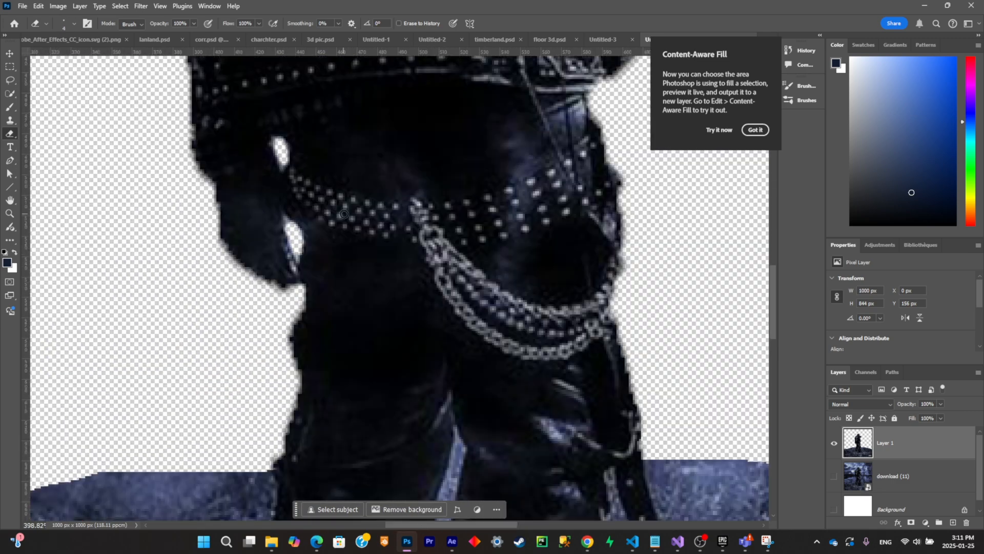
pyautogui.scroll(2, 369, 328)
pyautogui.moveTo(374, 277); pyautogui.dragTo(357, 372)
# - Enlarge the eraser to about 73 px and soften the ground's upper edge on both sides of the figure, adjusting the brush size for detail
pyautogui.scroll(-5, 356, 373)
pyautogui.rightClick(509, 227)
pyautogui.moveTo(567, 253); pyautogui.dragTo(597, 253)
pyautogui.moveTo(508, 272); pyautogui.dragTo(441, 310)
pyautogui.moveTo(633, 328); pyautogui.dragTo(445, 299)
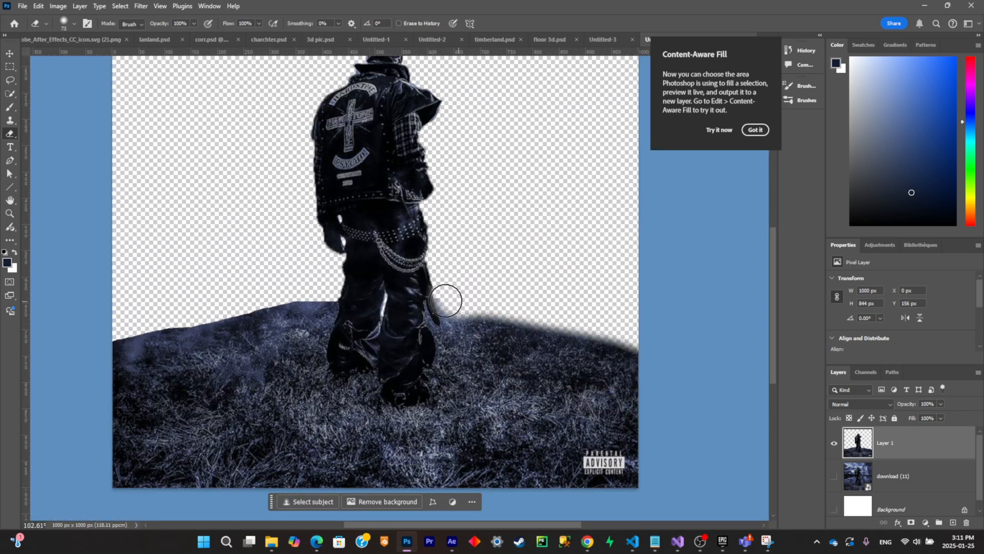
pyautogui.moveTo(328, 306); pyautogui.dragTo(160, 309)
pyautogui.scroll(3, 293, 284)
pyautogui.rightClick(293, 284)
pyautogui.moveTo(371, 309); pyautogui.dragTo(361, 309)
pyautogui.scroll(-3, 535, 270)
pyautogui.moveTo(573, 294); pyautogui.dragTo(565, 257)
pyautogui.scroll(-2, 109, 193)
# - Remove the Parental Advisory logo with a rectangular selection and a Generative Fill without a prompt, and merge the fill into Layer 1
pyautogui.click(9, 67)
pyautogui.moveTo(599, 411); pyautogui.dragTo(670, 456)
pyautogui.click(551, 463)
pyautogui.click(718, 463)
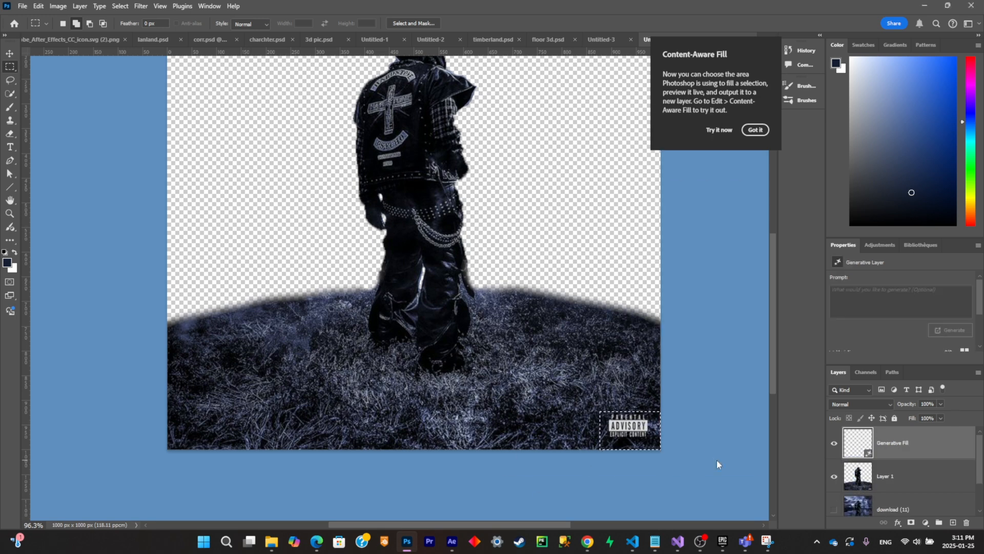
pyautogui.hotkey('ctrl', 'e')
# - Show the original download (11) layer, hide Layer 1, and make download (11) the active layer
pyautogui.click(833, 476)
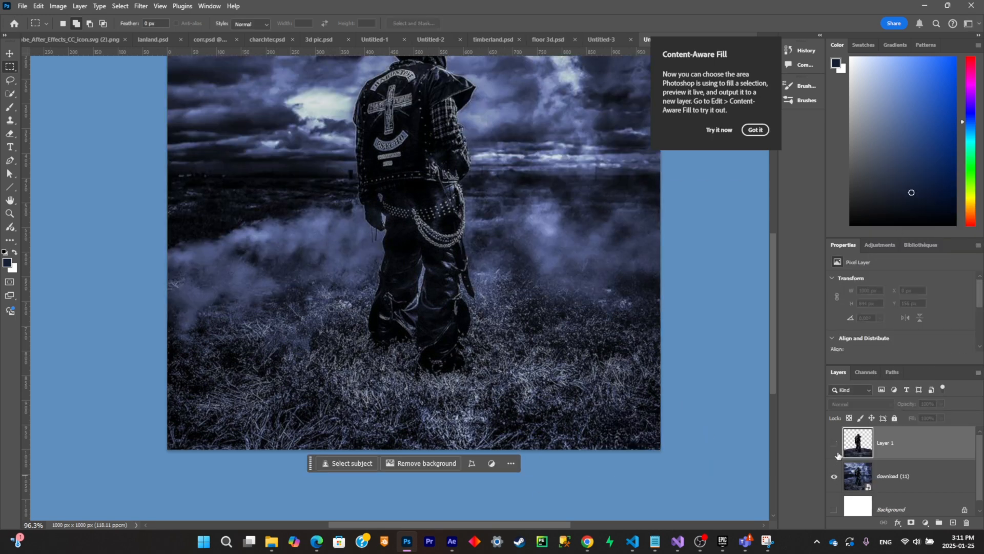
pyautogui.click(833, 442)
pyautogui.click(881, 487)
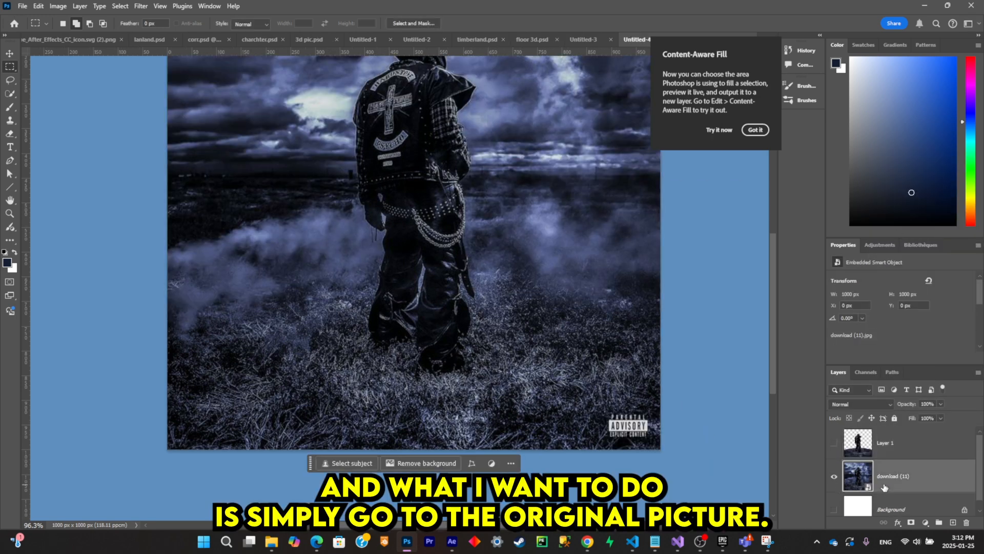
pyautogui.scroll(-3, 566, 288)
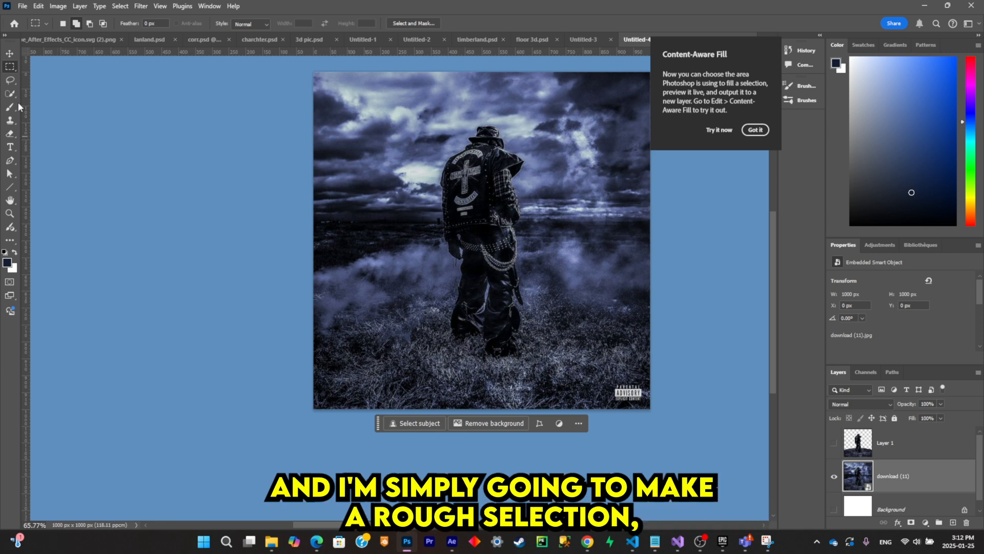
# - Draw a rough lasso selection around the whole figure and the ground on the original picture
pyautogui.click(13, 82)
pyautogui.moveTo(308, 328); pyautogui.dragTo(307, 329)
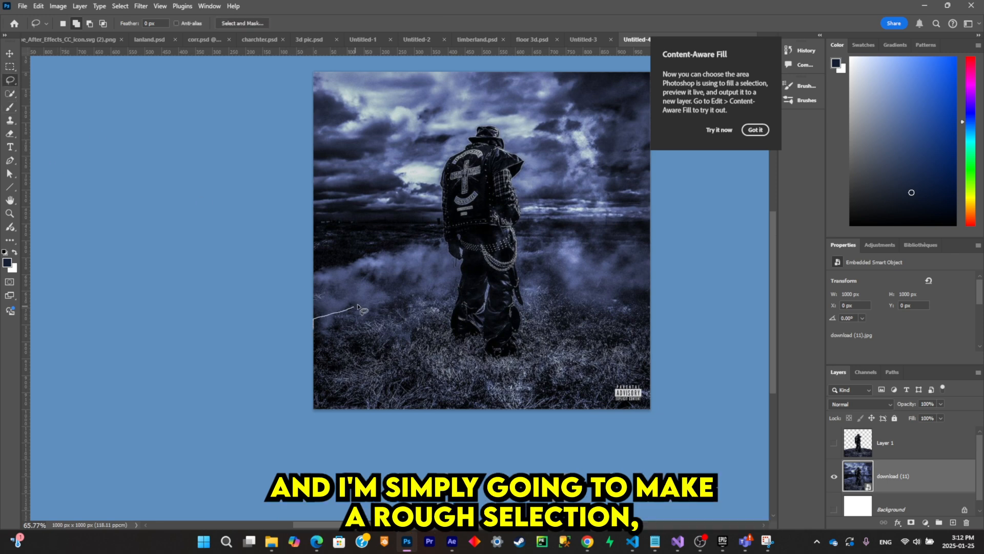
pyautogui.moveTo(358, 308); pyautogui.dragTo(437, 293)
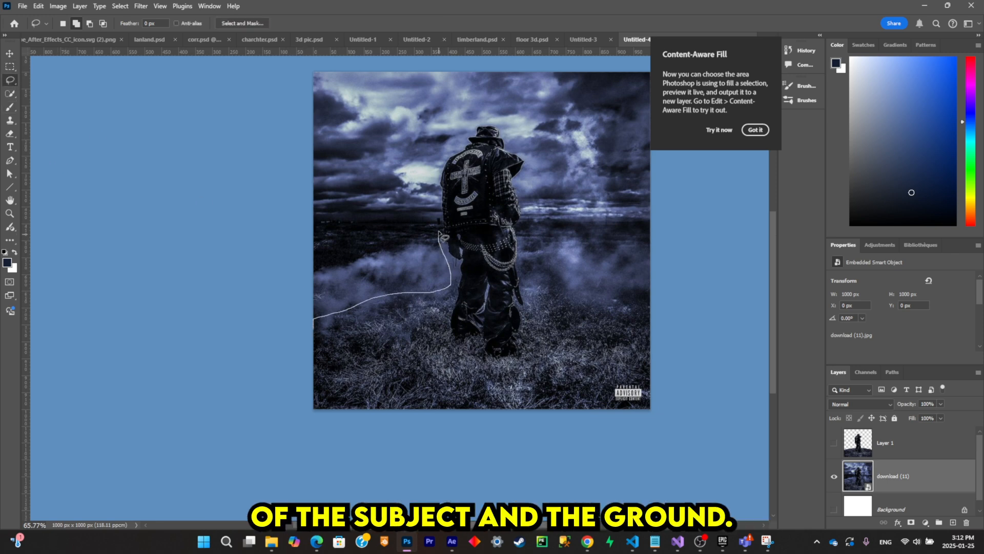
pyautogui.moveTo(434, 161); pyautogui.dragTo(465, 144)
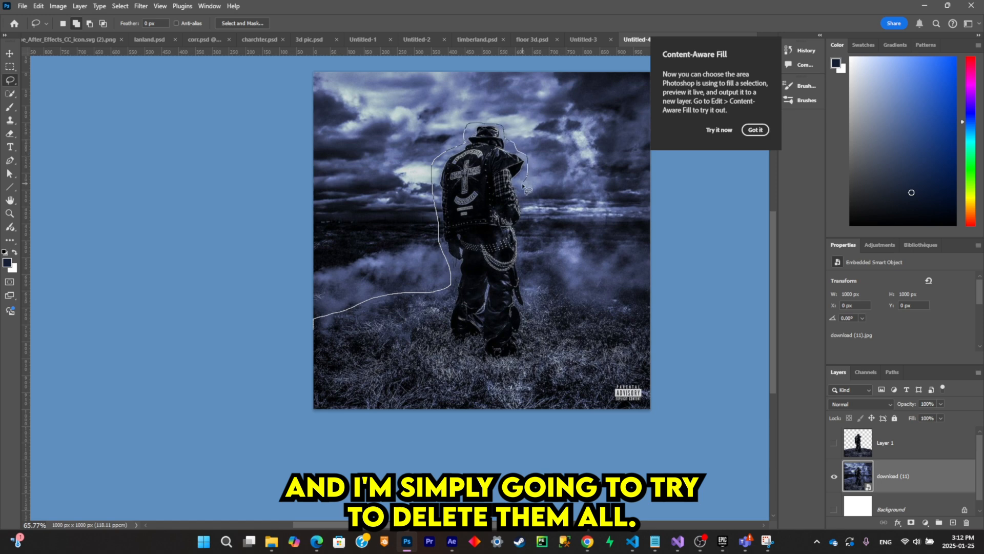
pyautogui.moveTo(525, 187)
pyautogui.mouseDown()
pyautogui.moveTo(530, 263)
pyautogui.moveTo(180, 459)
pyautogui.mouseUp()
pyautogui.scroll(1, 566, 284)
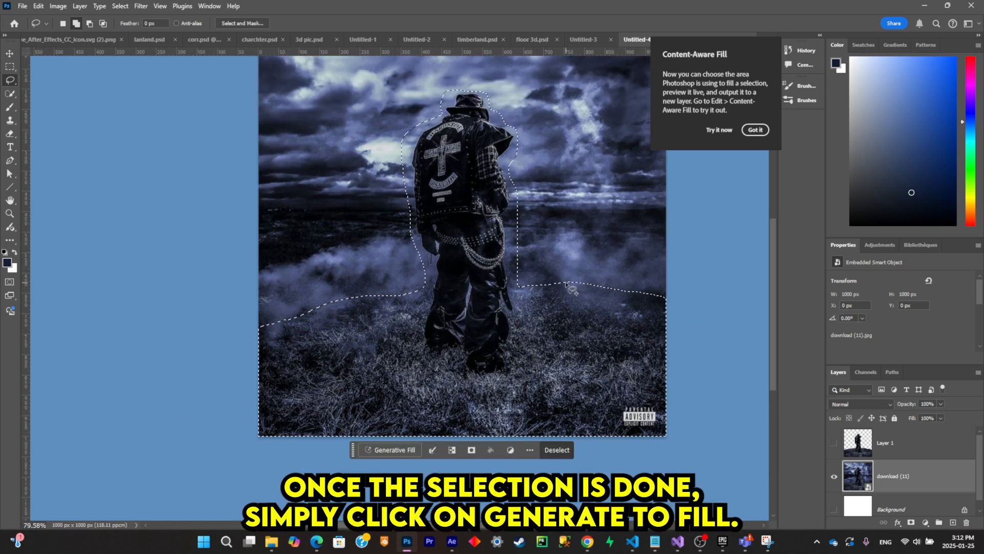
# - Replace the selected figure and ground using Generative Fill without a prompt, and keep the second of the three variations
pyautogui.click(405, 449)
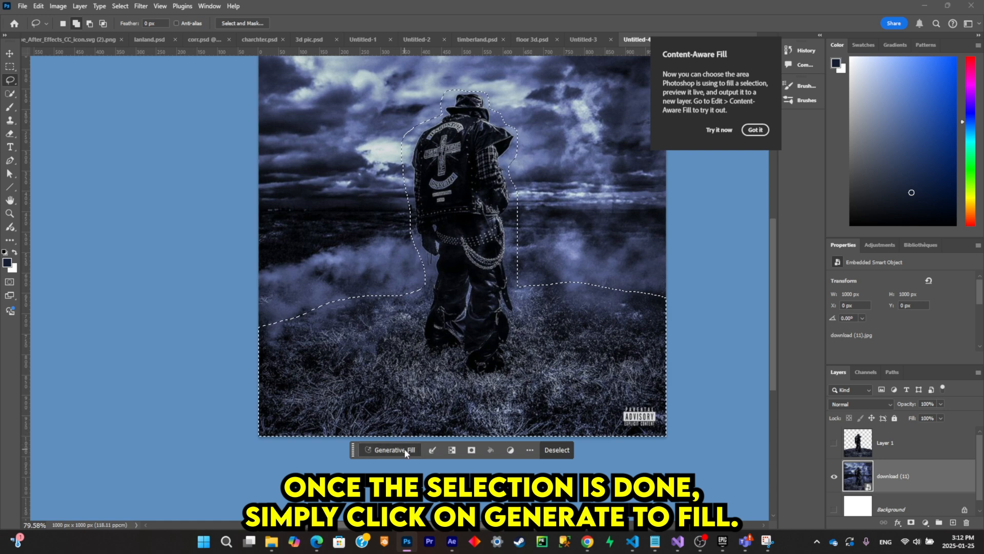
pyautogui.click(567, 451)
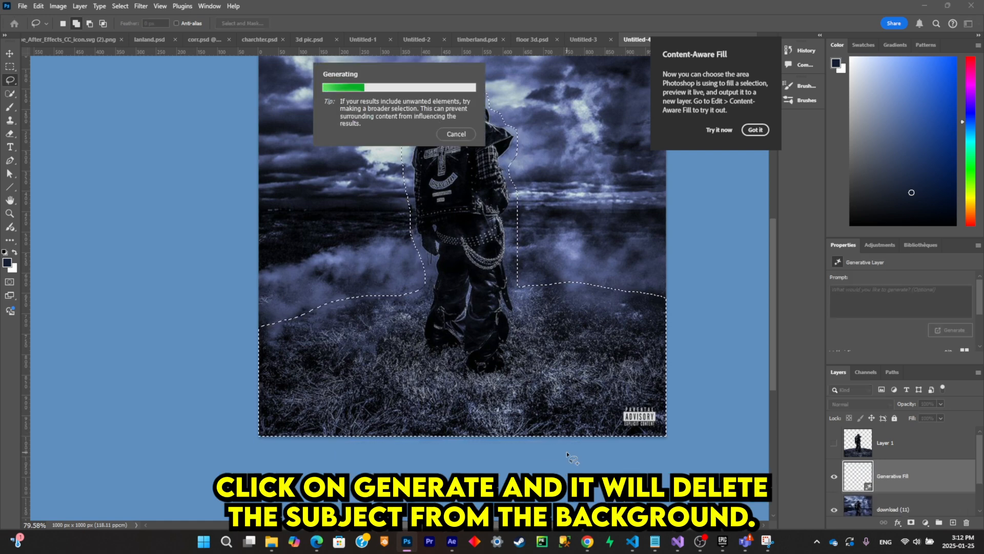
pyautogui.click(476, 450)
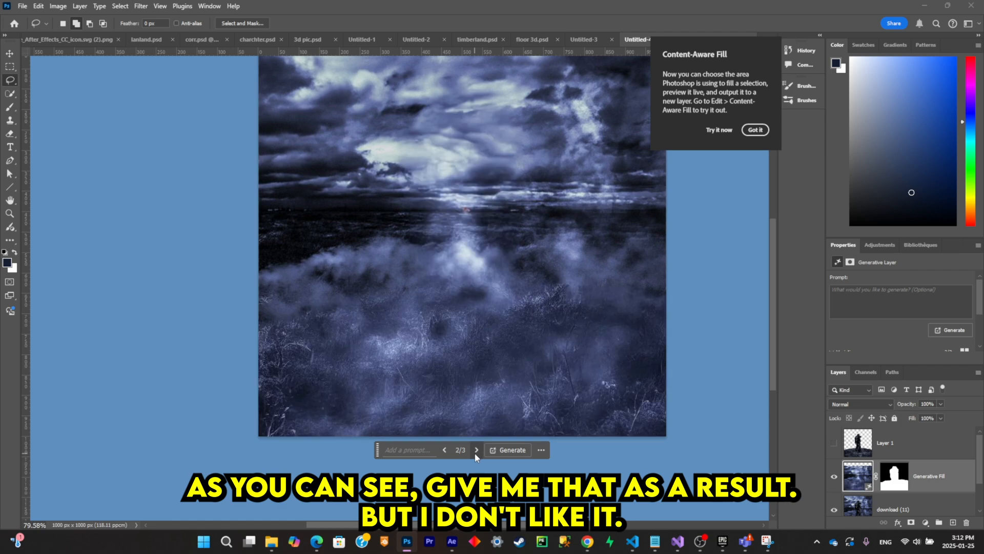
pyautogui.click(476, 450)
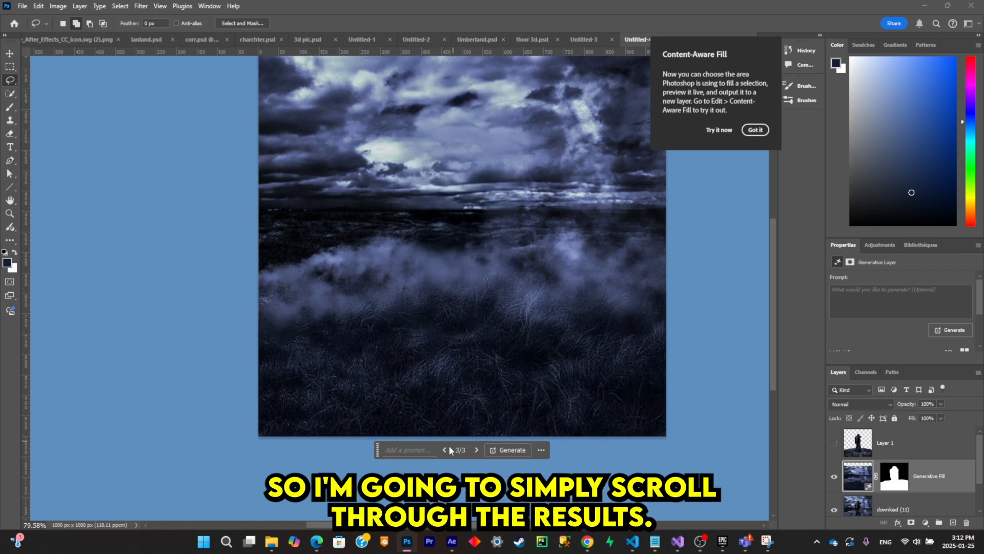
pyautogui.click(445, 450)
pyautogui.scroll(-3, 618, 387)
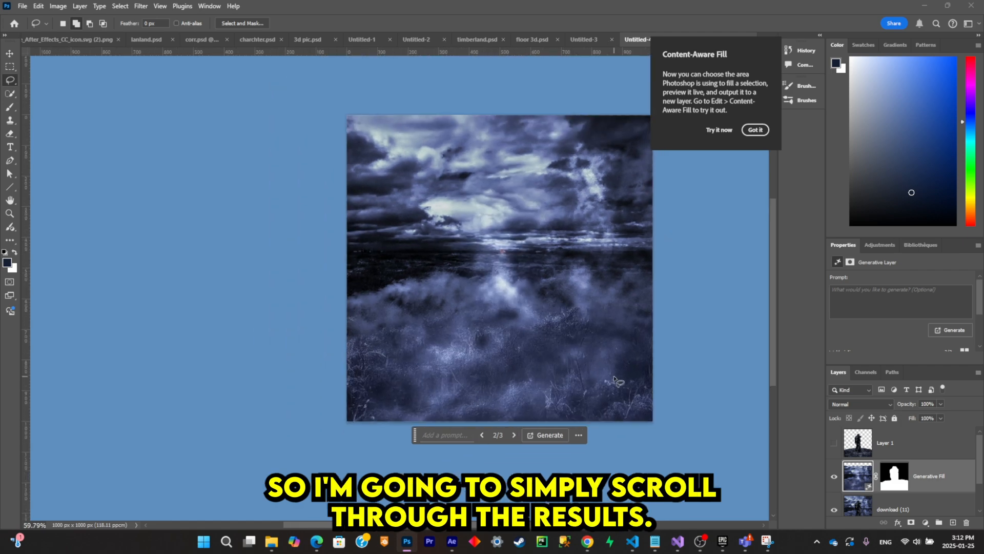
pyautogui.scroll(5, 617, 379)
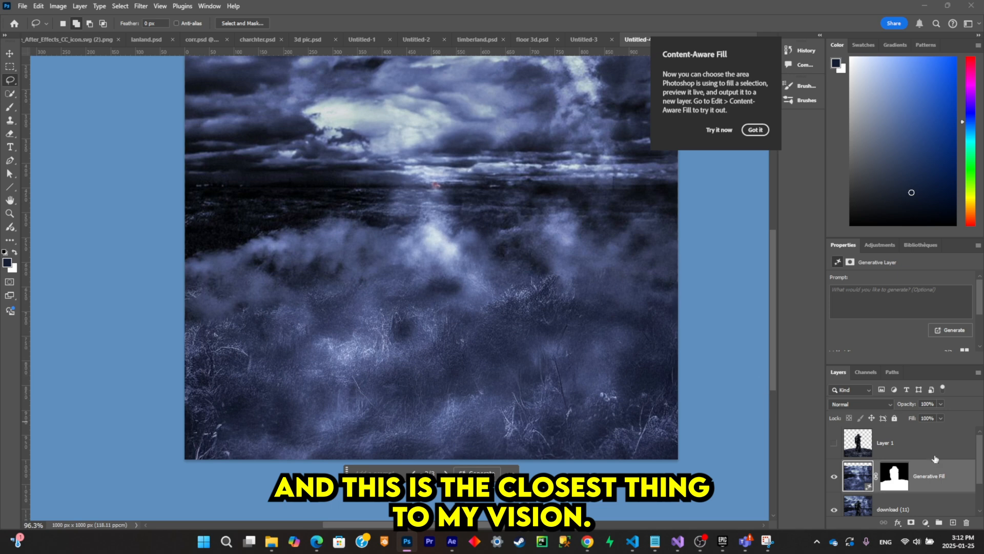
# - Merge the visible Generative Fill and download (11) layers into one, and delete the white Background layer
pyautogui.rightClick(941, 480)
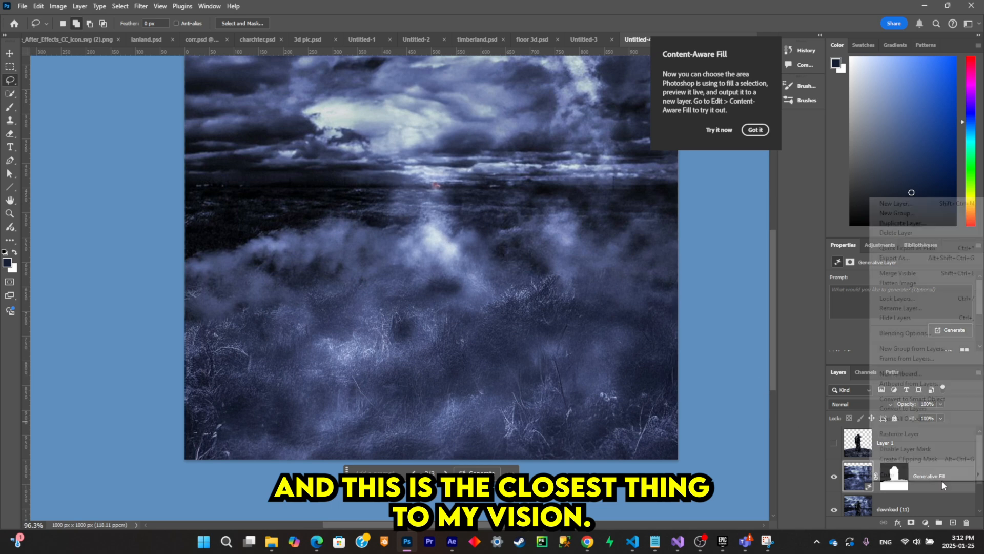
pyautogui.click(916, 274)
pyautogui.click(863, 505)
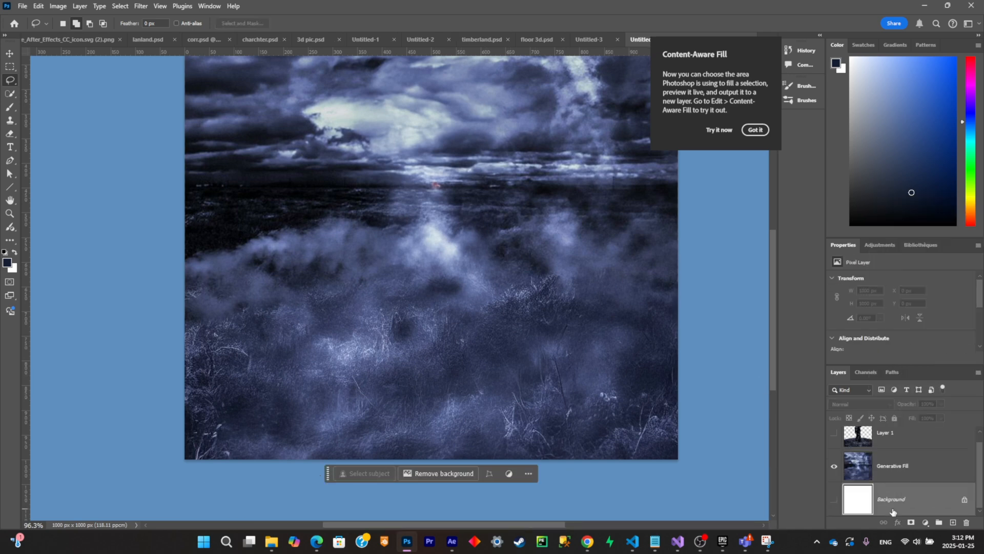
pyautogui.press('Delete')
# - Export the cloudy background picture without the figure using Export As
pyautogui.scroll(-2, 641, 251)
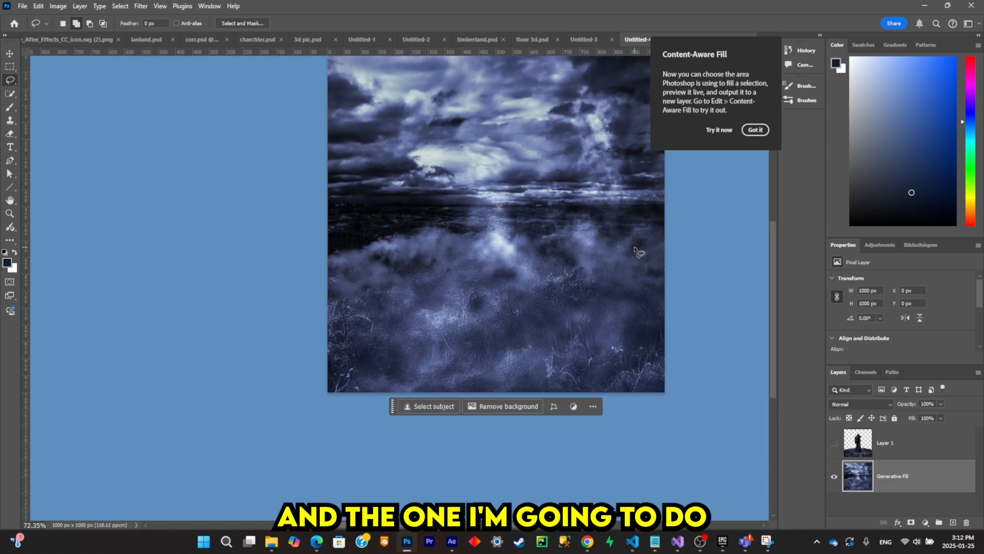
pyautogui.scroll(3, 642, 251)
pyautogui.scroll(2, 476, 300)
pyautogui.scroll(2, 533, 296)
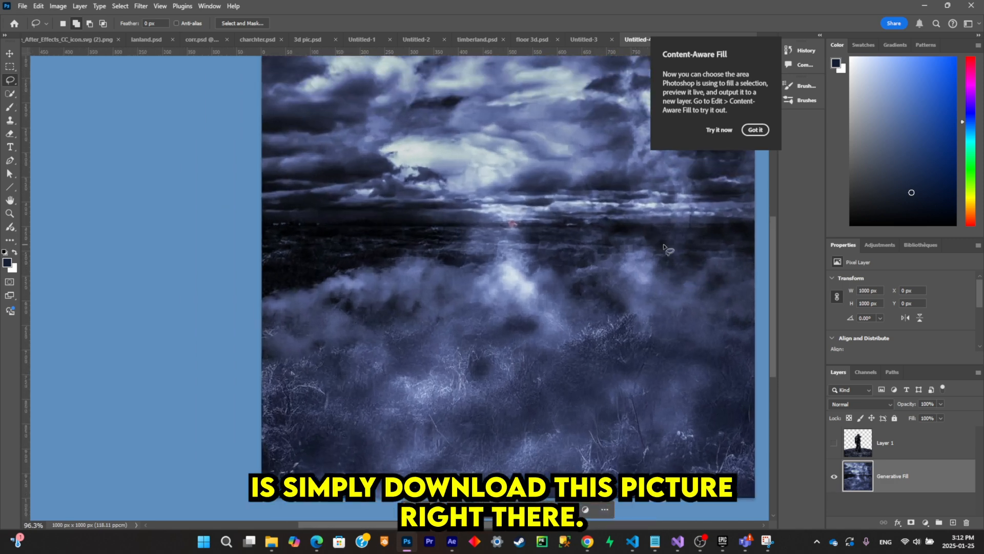
pyautogui.click(23, 6)
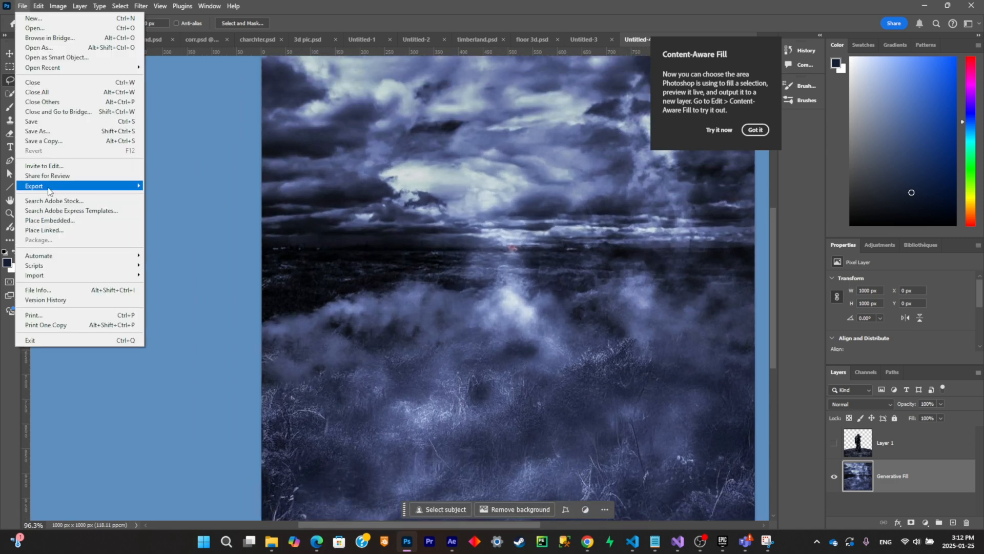
pyautogui.moveTo(51, 186)
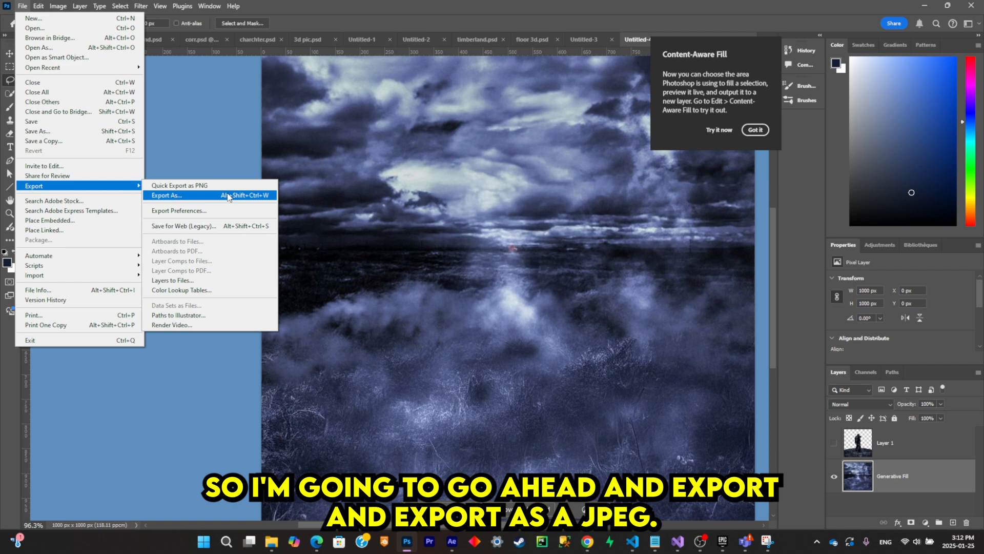
pyautogui.click(228, 195)
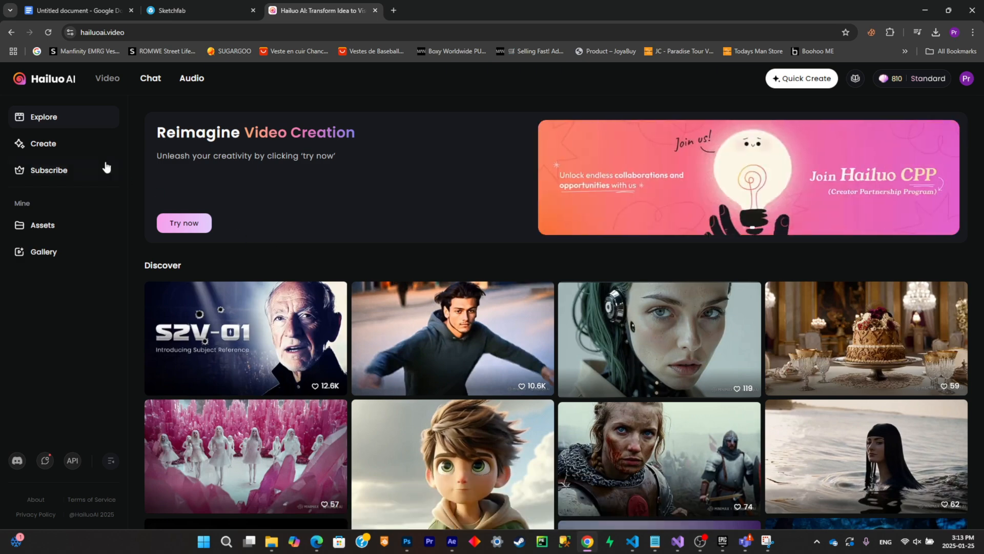
# - In Hailuo AI, create Image to Video clips from the exported background picture with the prompt "big thunder storm"
pyautogui.click(53, 148)
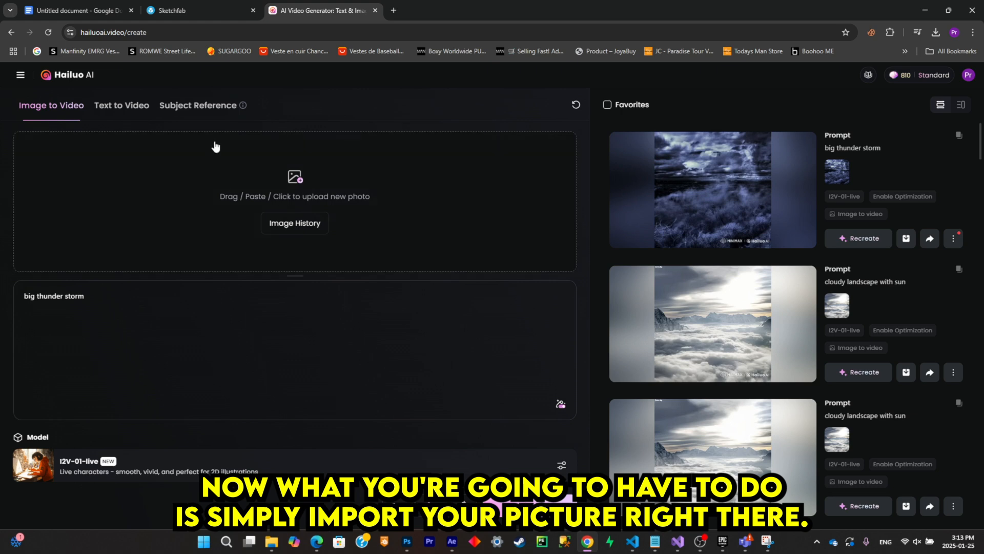
pyautogui.click(271, 540)
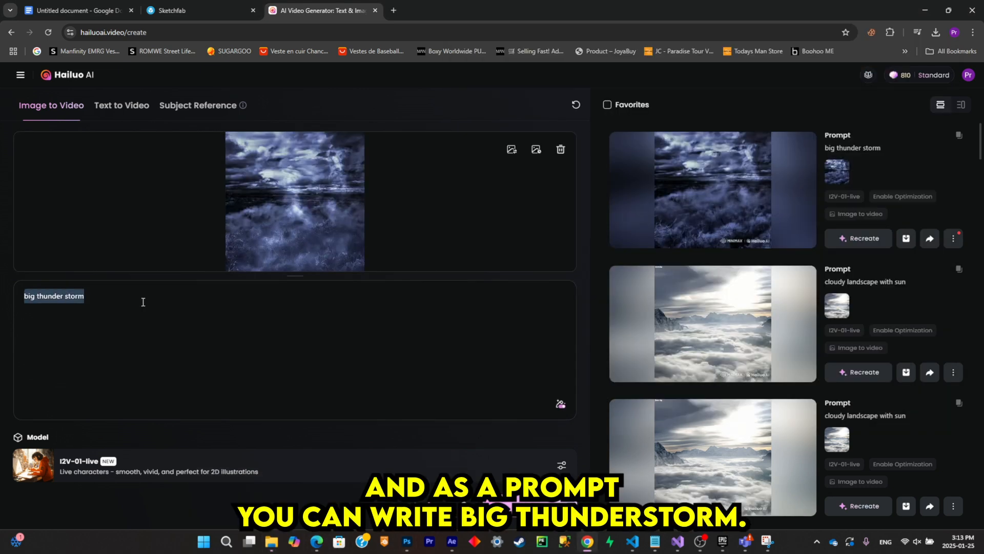
pyautogui.write('b')
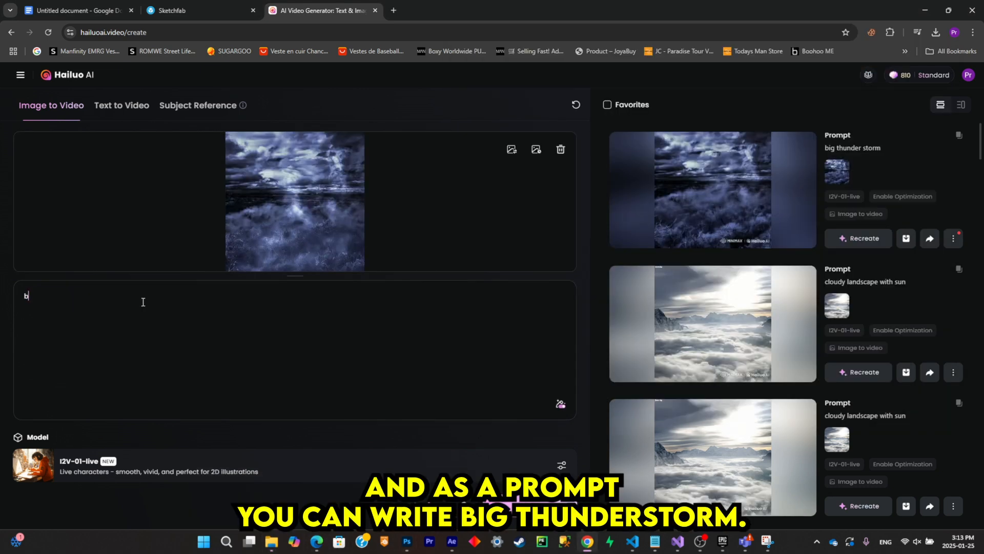
pyautogui.write('ig thunder storm')
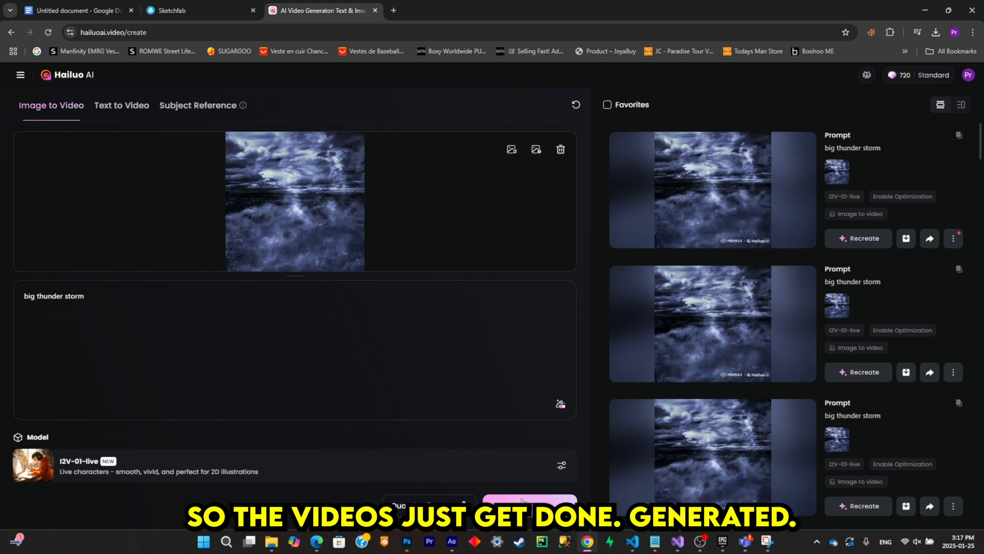
# - Preview the generated thunderstorm videos and download the fourth one, with the dark trees in the mist
pyautogui.click(707, 241)
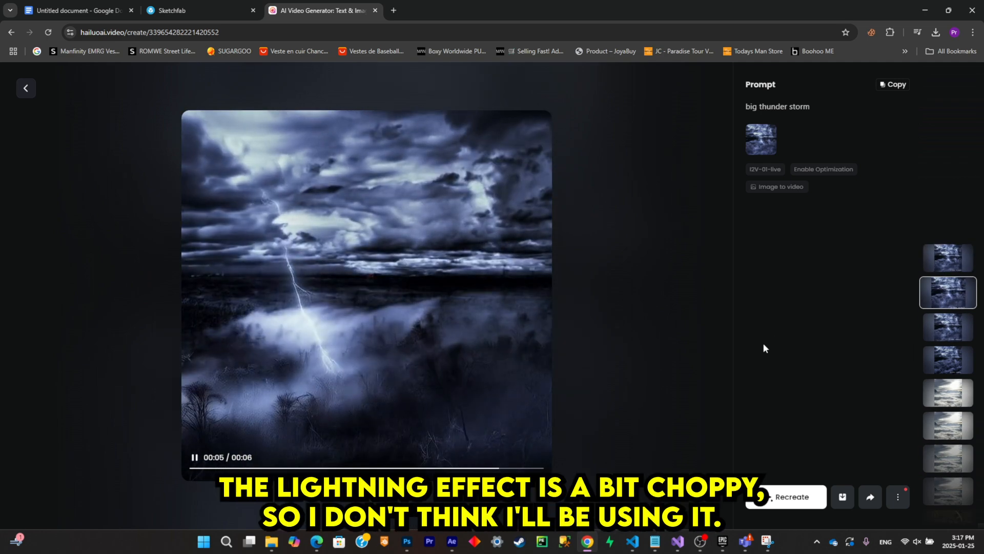
pyautogui.click(954, 332)
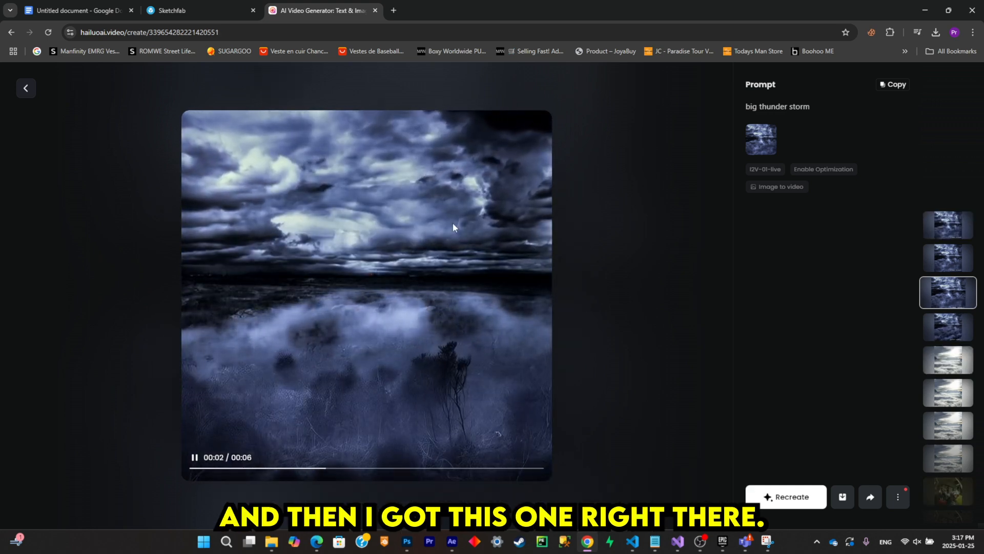
pyautogui.click(944, 340)
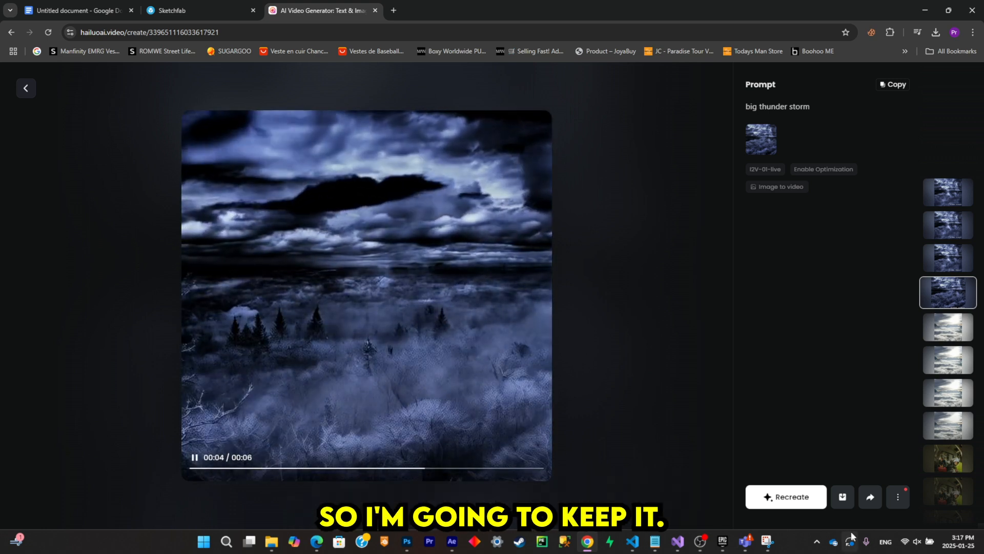
pyautogui.click(842, 496)
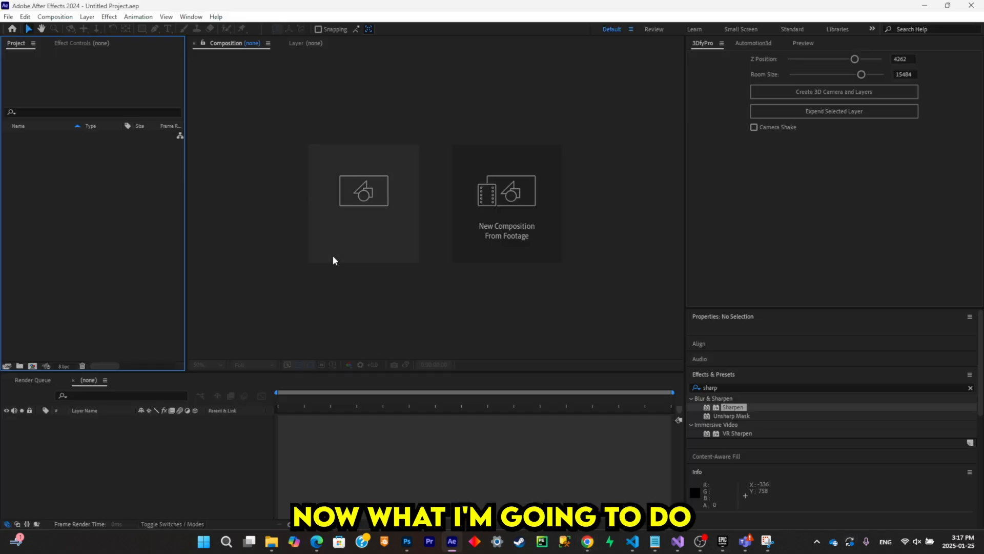
# - In After Effects, create a 1000 x 1000 px, 24 fps composition containing the downloaded storm video and scale the video to 141%
pyautogui.click(350, 204)
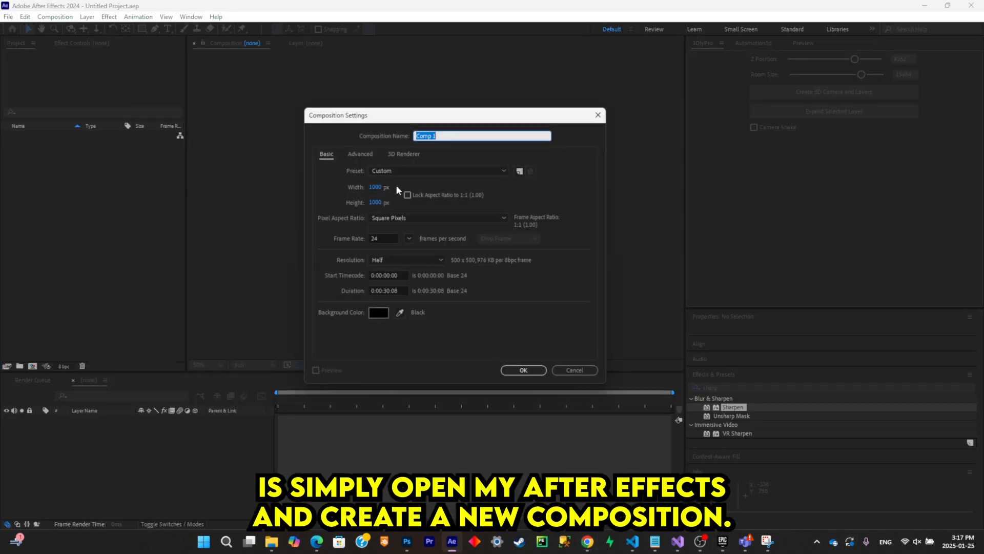
pyautogui.click(512, 367)
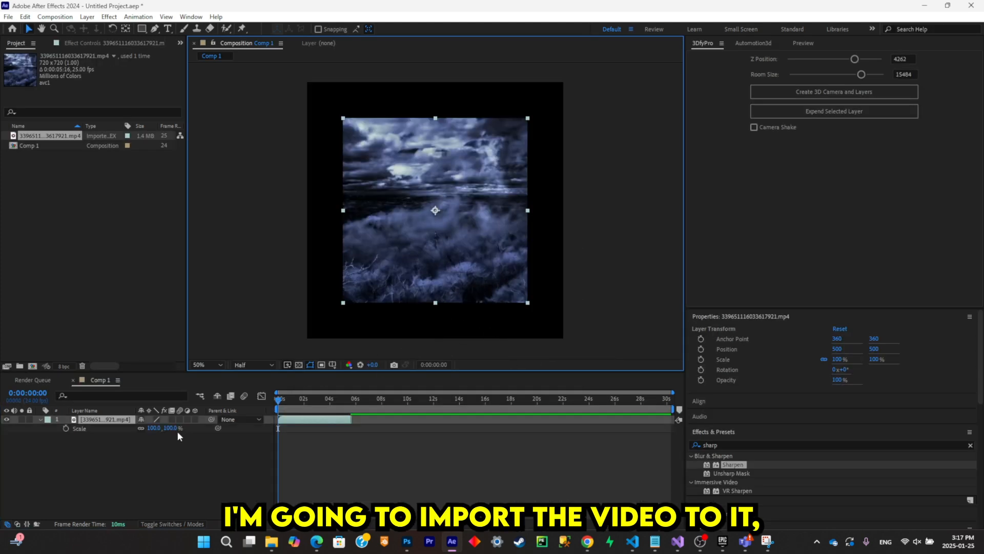
pyautogui.moveTo(176, 428); pyautogui.dragTo(195, 426)
pyautogui.click(216, 459)
# - In Photoshop, show only Layer 1 and export the figure and ground as subje.png for the After Effects composition
pyautogui.click(409, 542)
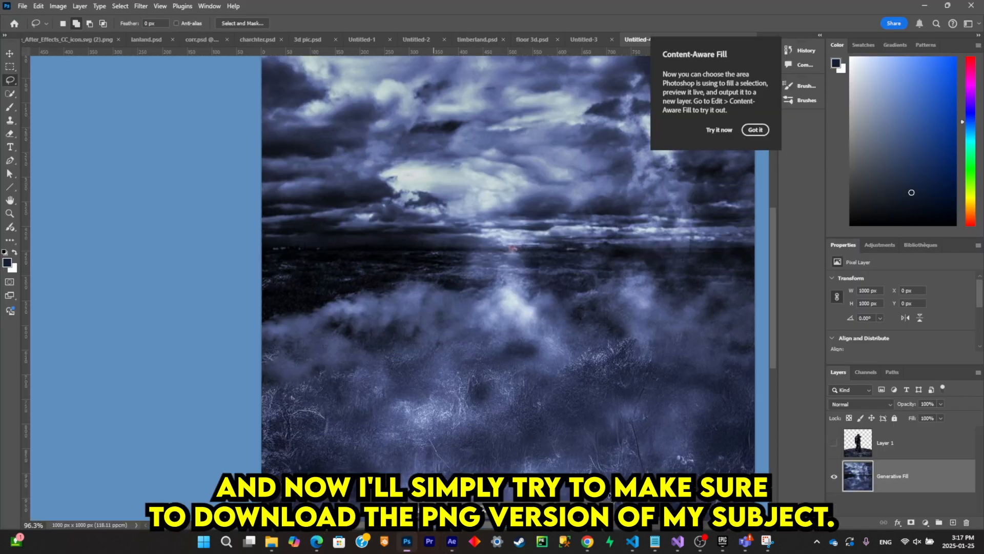
pyautogui.click(833, 443)
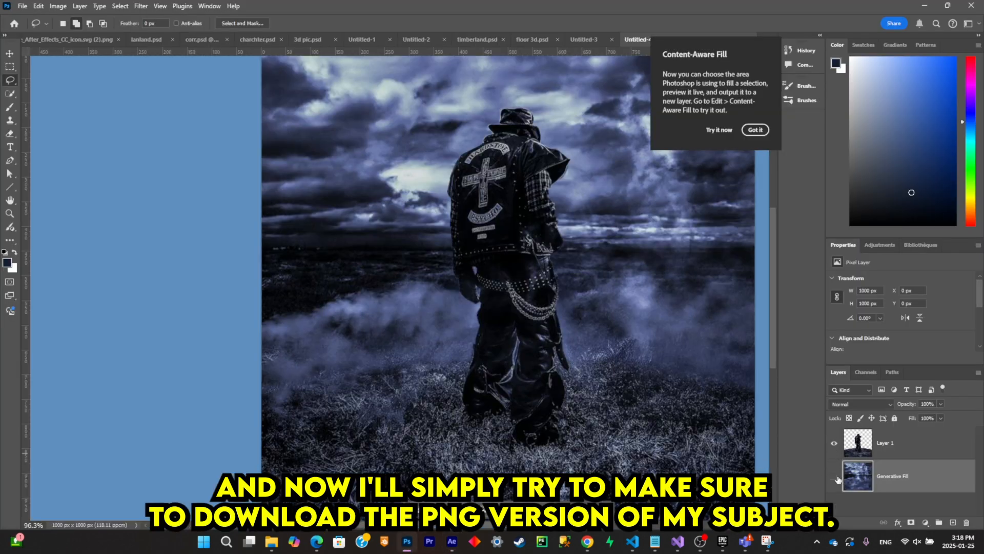
pyautogui.click(834, 476)
pyautogui.scroll(-2, 509, 223)
pyautogui.click(22, 6)
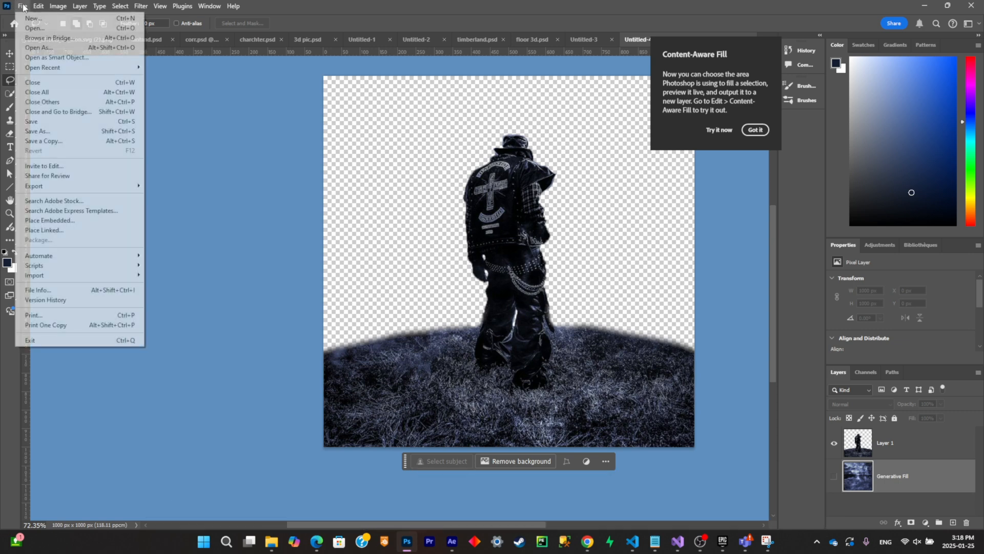
pyautogui.moveTo(104, 188)
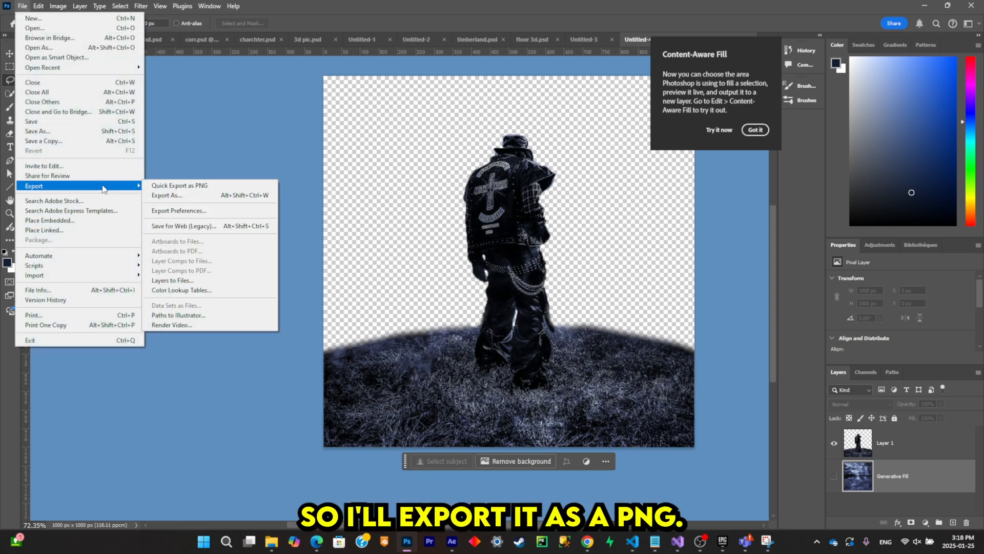
pyautogui.click(211, 185)
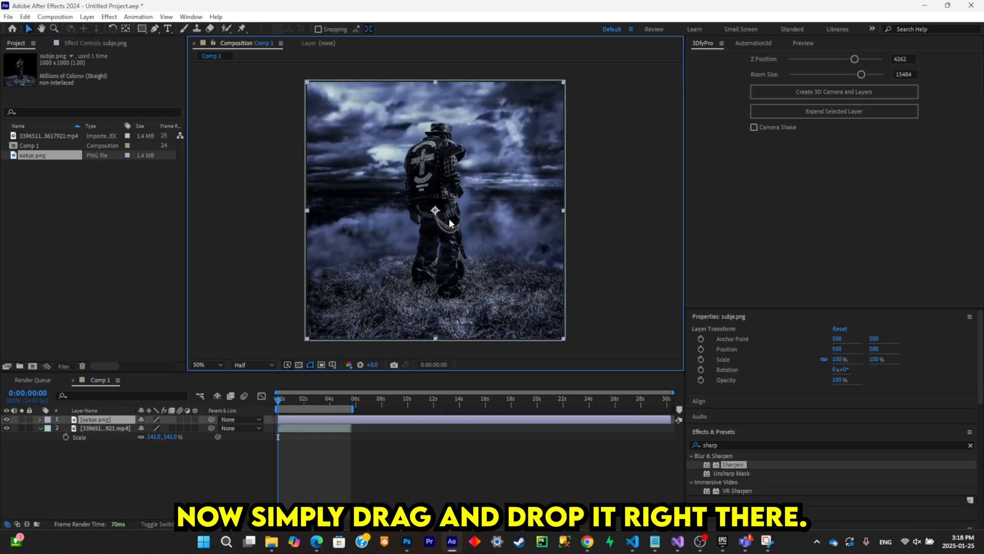
# - In After Effects, apply the Sharpen effect to the storm video layer beneath subje.png with a Sharpen Amount of 45
pyautogui.scroll(2, 482, 214)
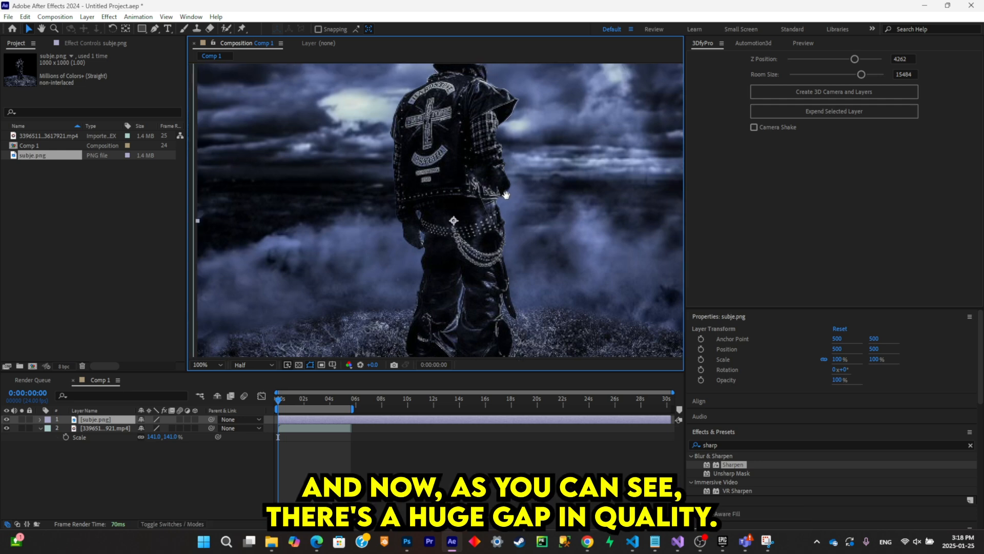
pyautogui.scroll(1, 411, 224)
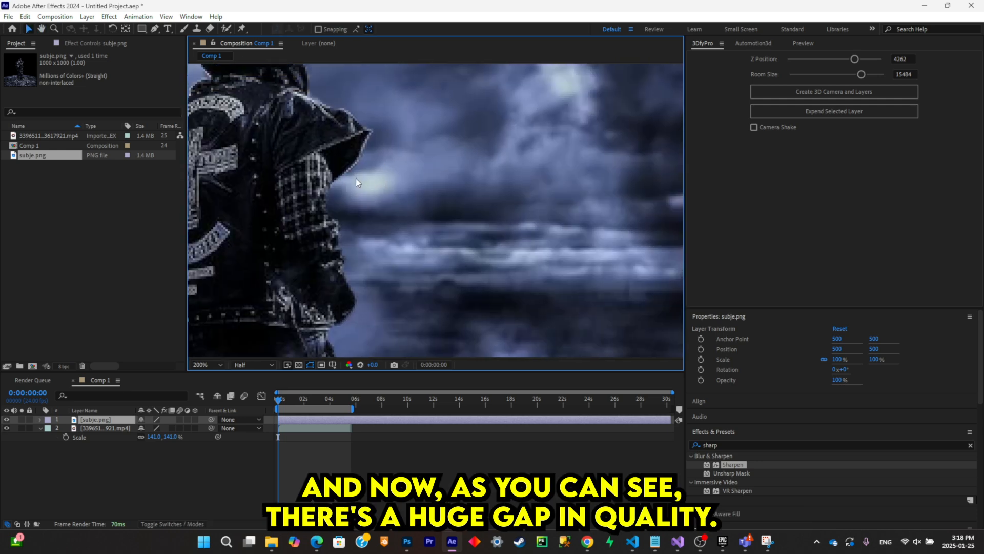
pyautogui.click(124, 428)
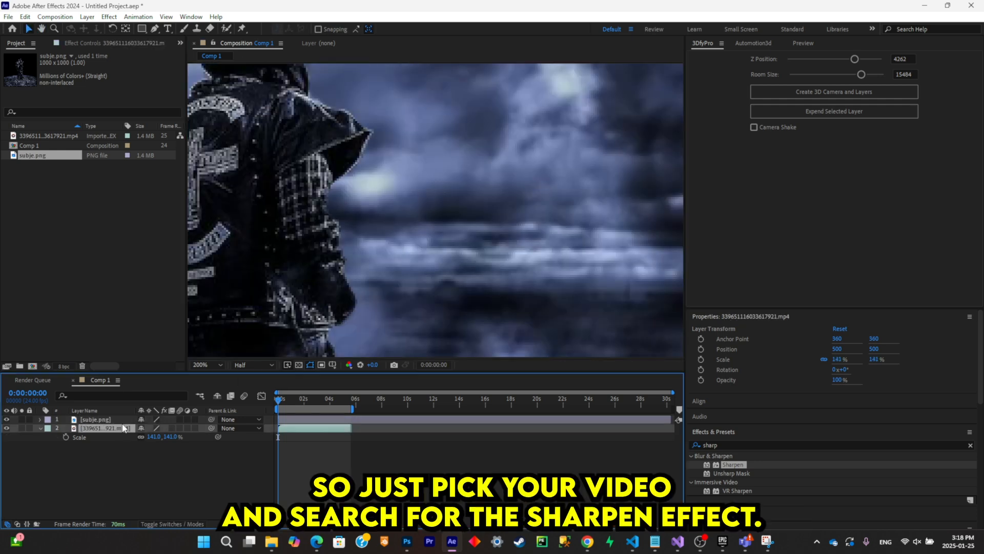
pyautogui.click(766, 446)
pyautogui.write('e')
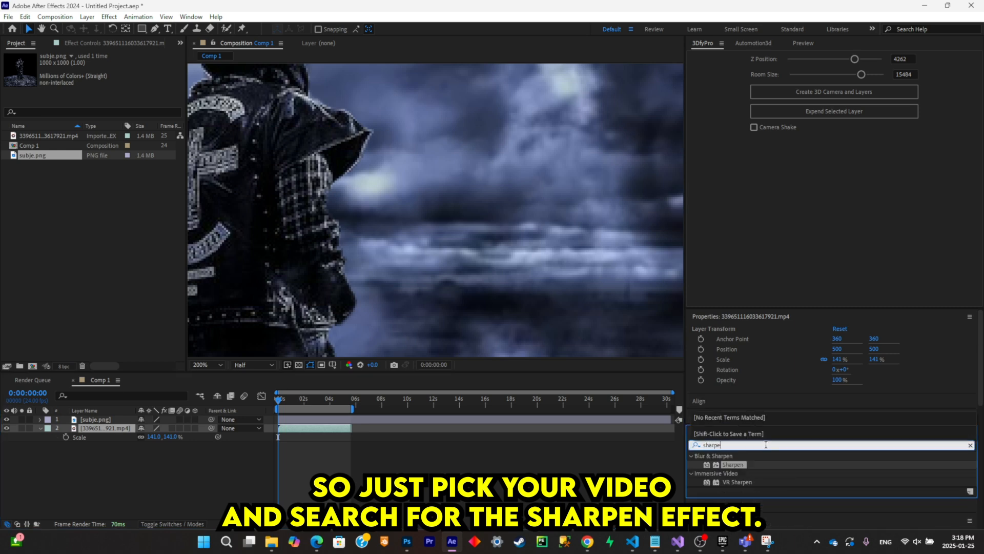
pyautogui.write('n')
pyautogui.moveTo(751, 466); pyautogui.dragTo(154, 428)
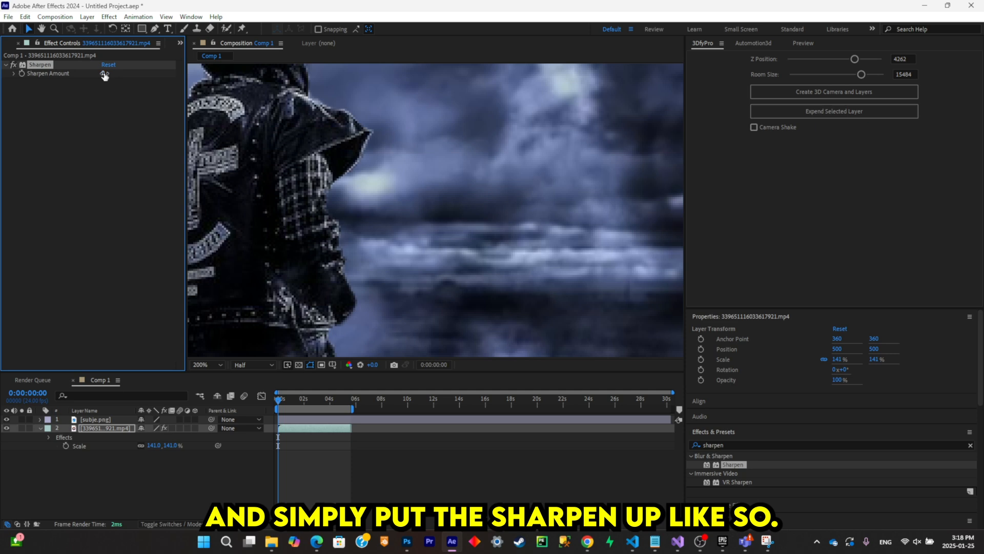
pyautogui.moveTo(117, 73); pyautogui.dragTo(129, 73)
# - Compare the sharpened background with the figure up close and play back the composition to check the animated sky
pyautogui.scroll(-3, 391, 177)
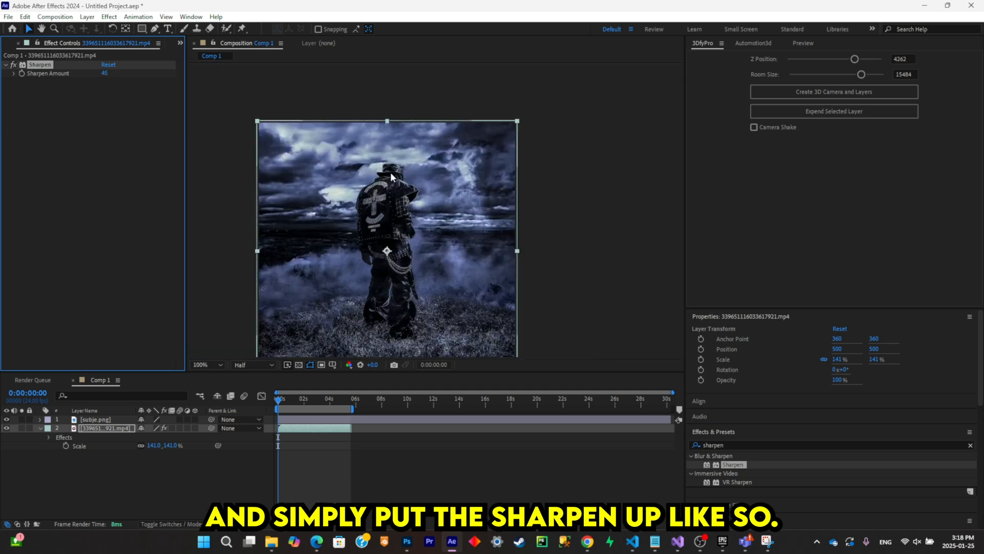
pyautogui.scroll(2, 391, 177)
pyautogui.scroll(-2, 325, 304)
pyautogui.scroll(3, 450, 208)
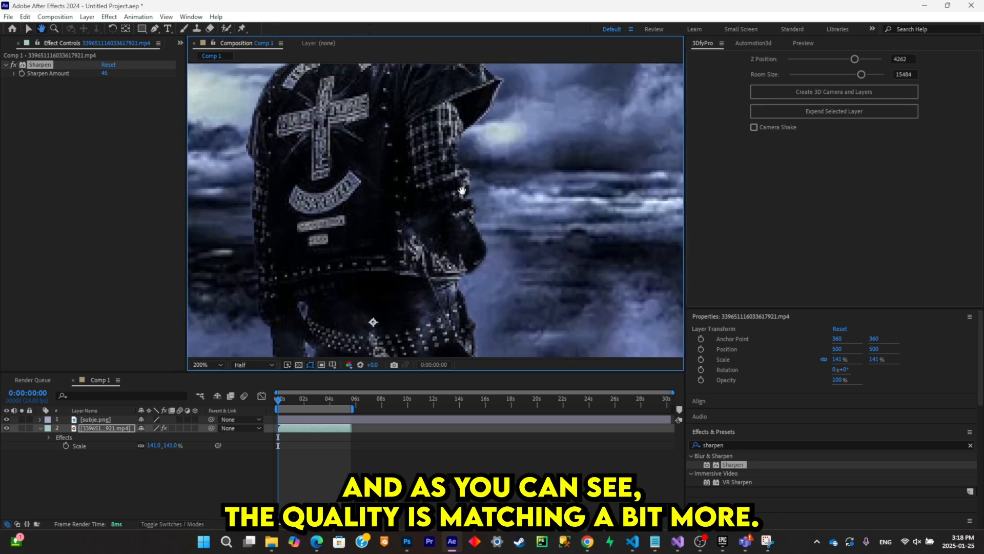
pyautogui.moveTo(461, 190); pyautogui.dragTo(435, 200)
pyautogui.scroll(-2, 437, 254)
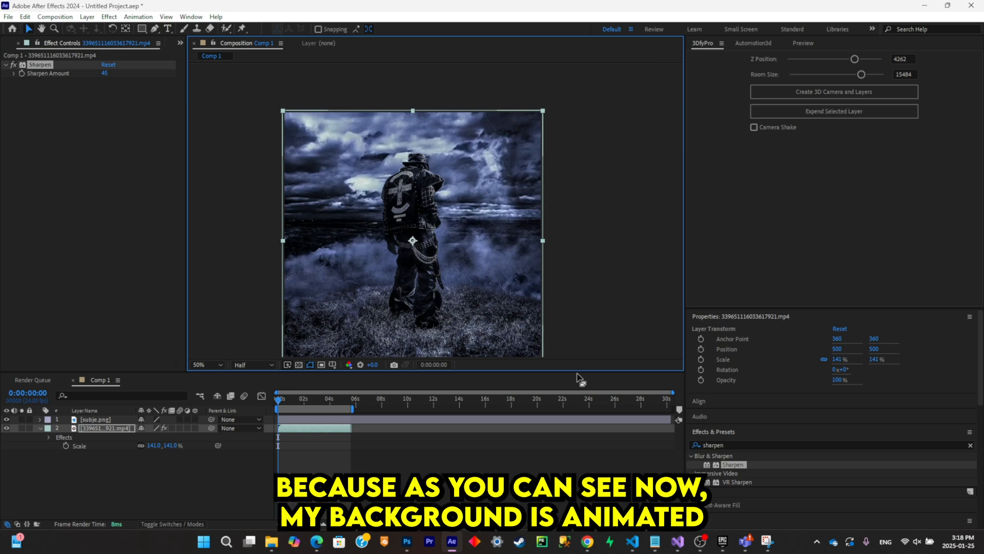
pyautogui.press('space')
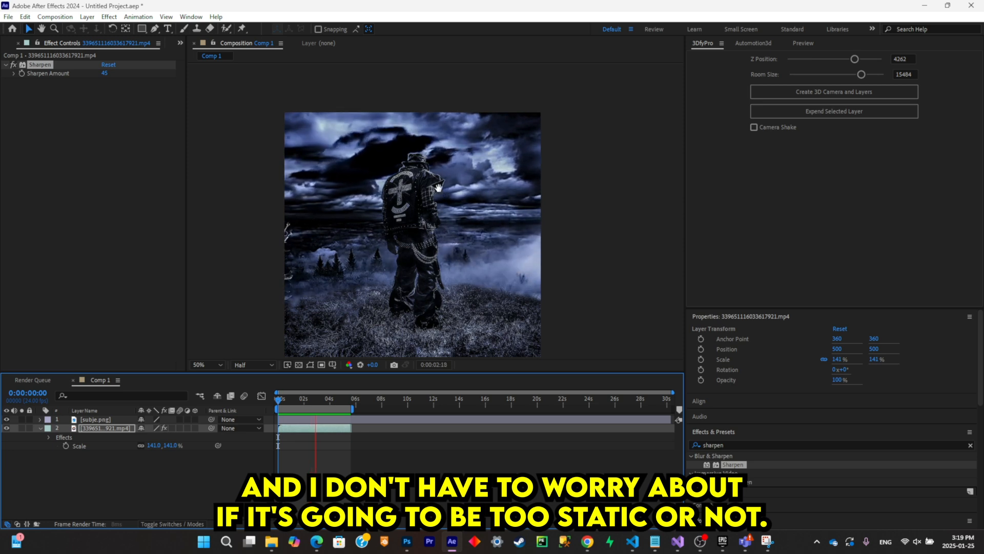
pyautogui.press('space')
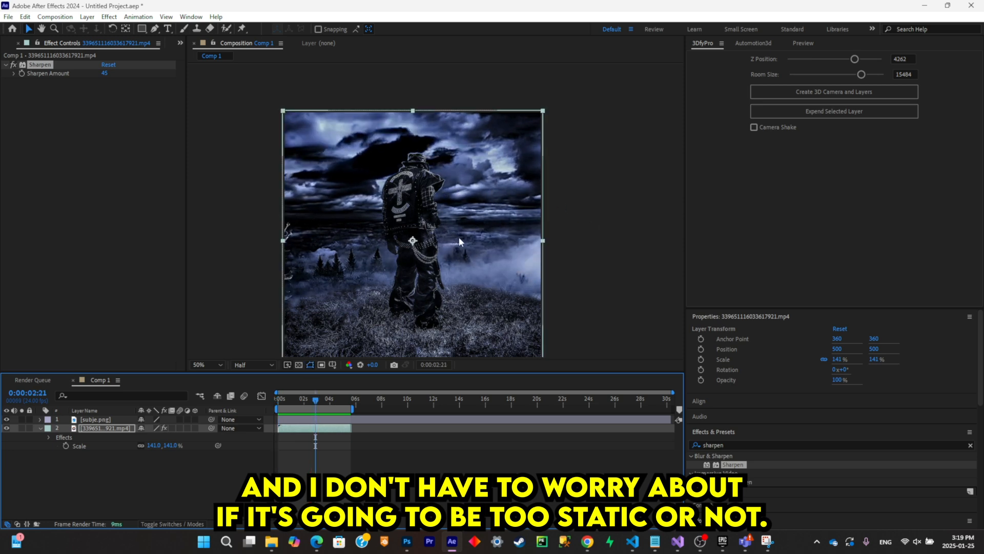
# - At the start of the composition, create the 3D camera and layers with 3DfyPro and set Z Position to 4590
pyautogui.moveTo(321, 401); pyautogui.dragTo(205, 401)
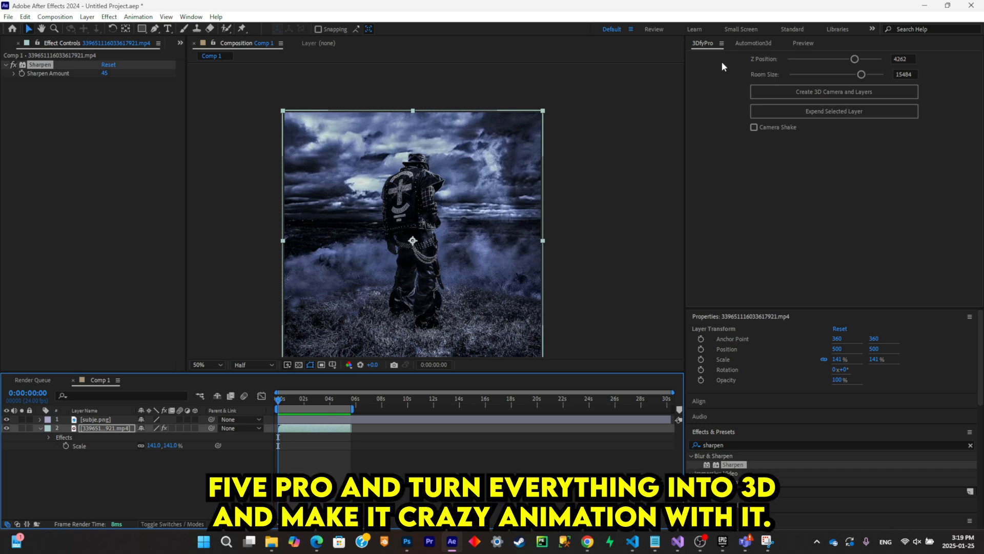
pyautogui.click(763, 91)
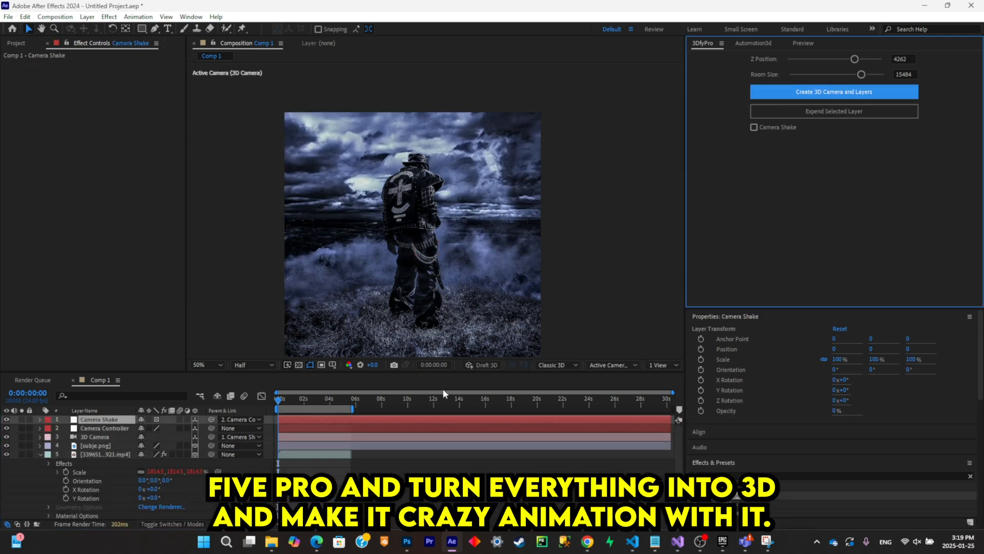
pyautogui.moveTo(849, 62)
pyautogui.mouseDown()
pyautogui.moveTo(832, 61)
pyautogui.moveTo(857, 60)
pyautogui.mouseUp()
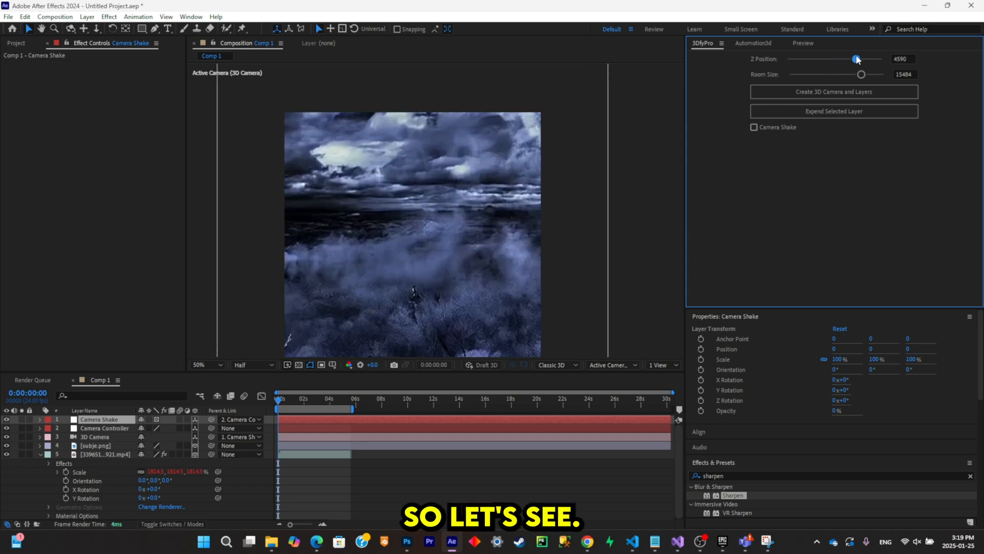
# - At the start of the composition, keyframe the 3D Camera's Position at 0, -1950, 640
pyautogui.click(97, 436)
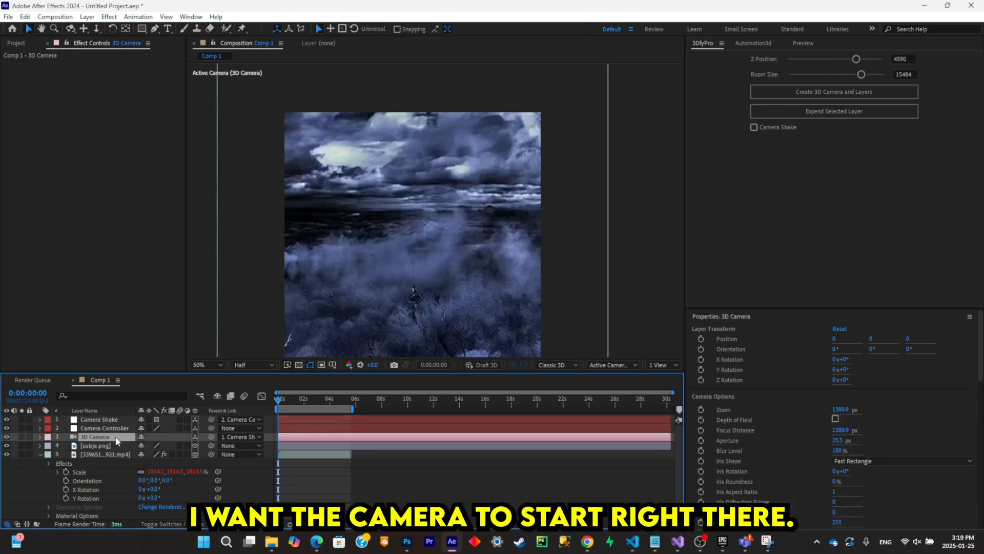
pyautogui.press('p')
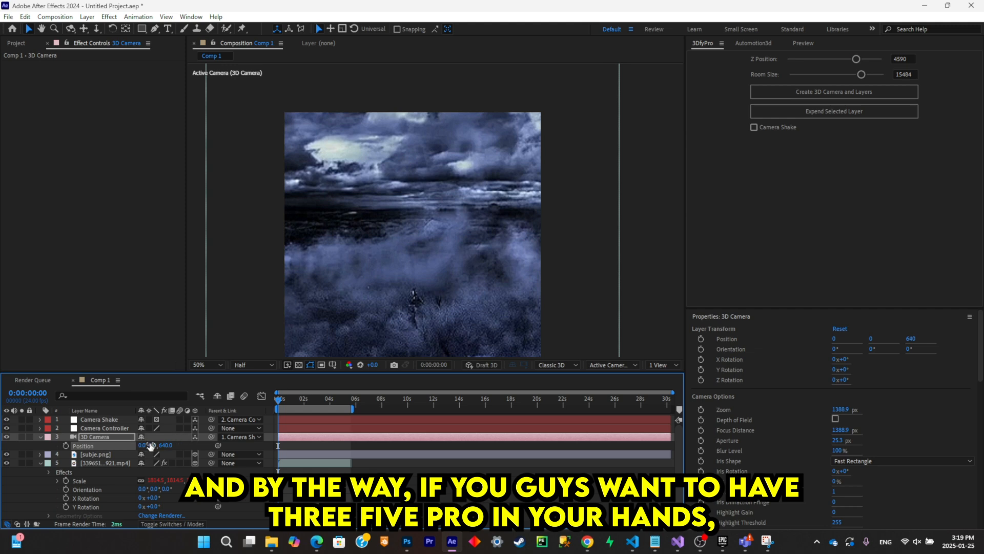
pyautogui.moveTo(150, 445); pyautogui.dragTo(123, 493)
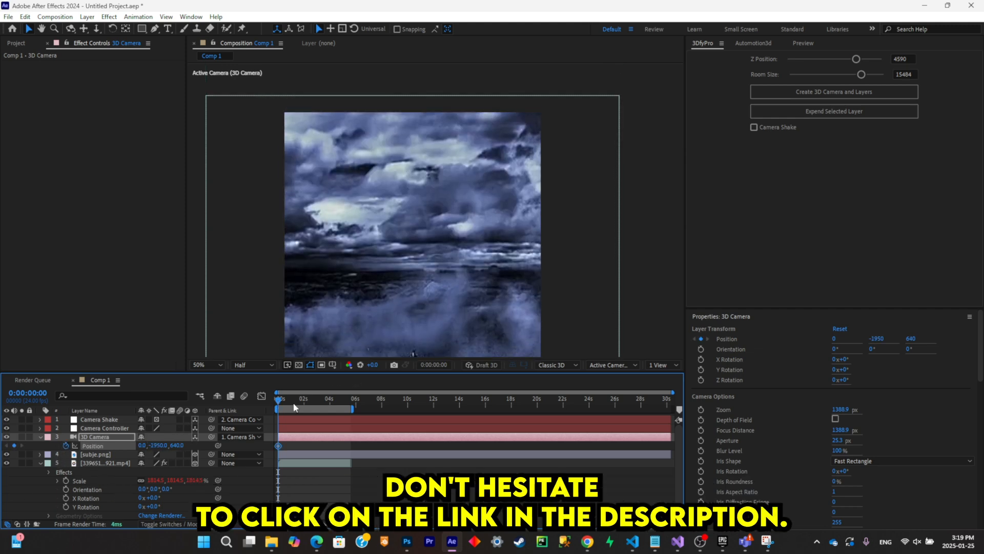
# - At 0:00:03:04, keyframe the 3D Camera's Position at 0, -196, -5760 to frame the figure
pyautogui.moveTo(295, 407); pyautogui.dragTo(320, 407)
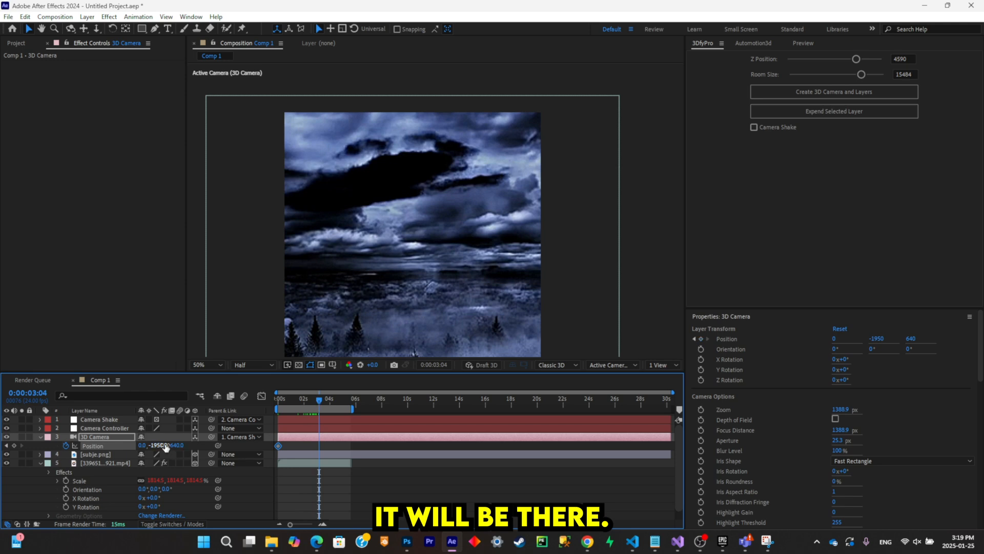
pyautogui.moveTo(165, 445); pyautogui.dragTo(45, 509)
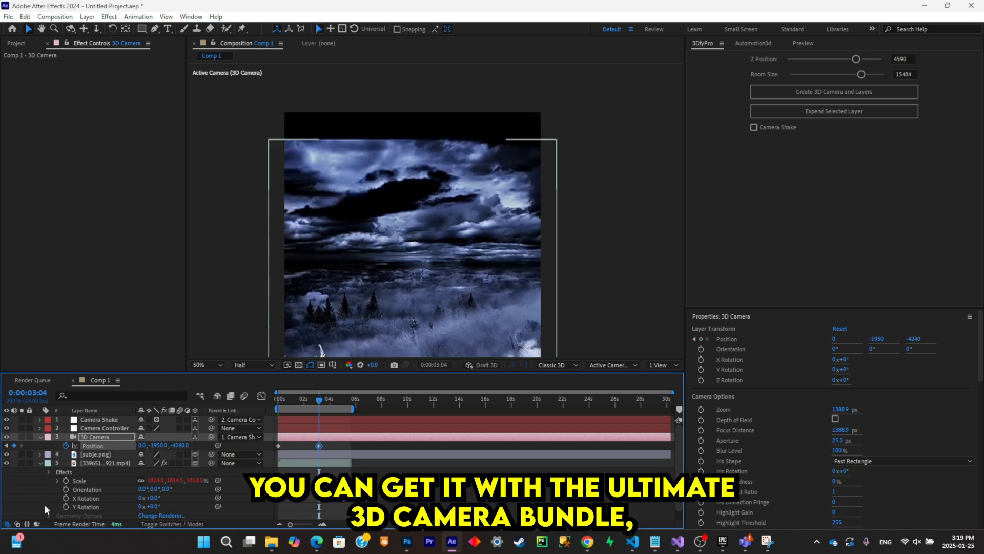
pyautogui.moveTo(181, 445); pyautogui.dragTo(105, 468)
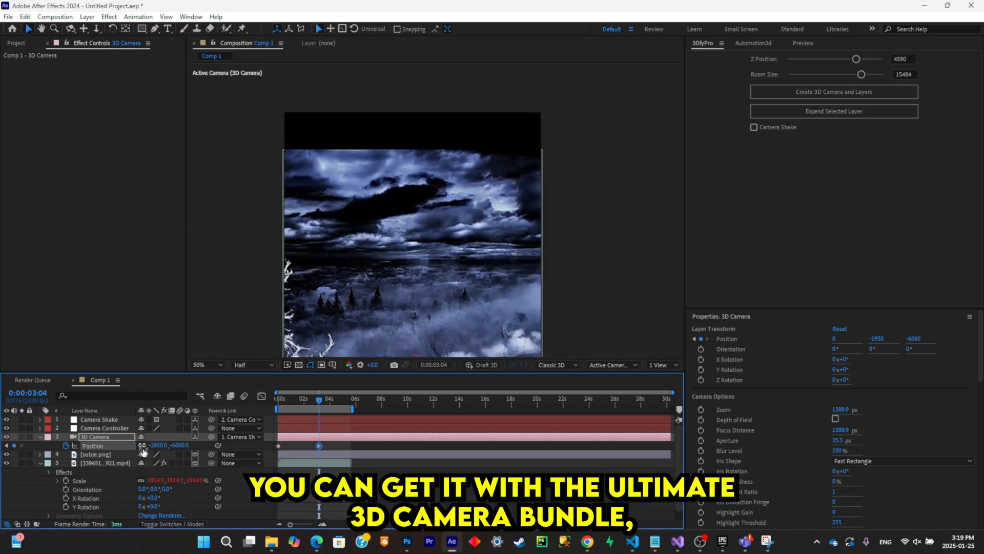
pyautogui.moveTo(159, 445); pyautogui.dragTo(236, 445)
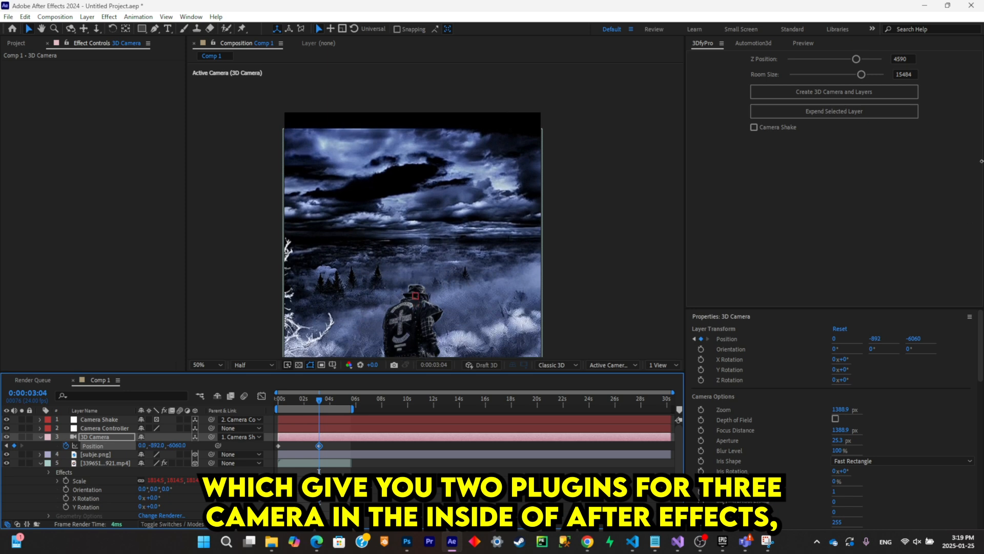
pyautogui.moveTo(155, 445); pyautogui.dragTo(713, 239)
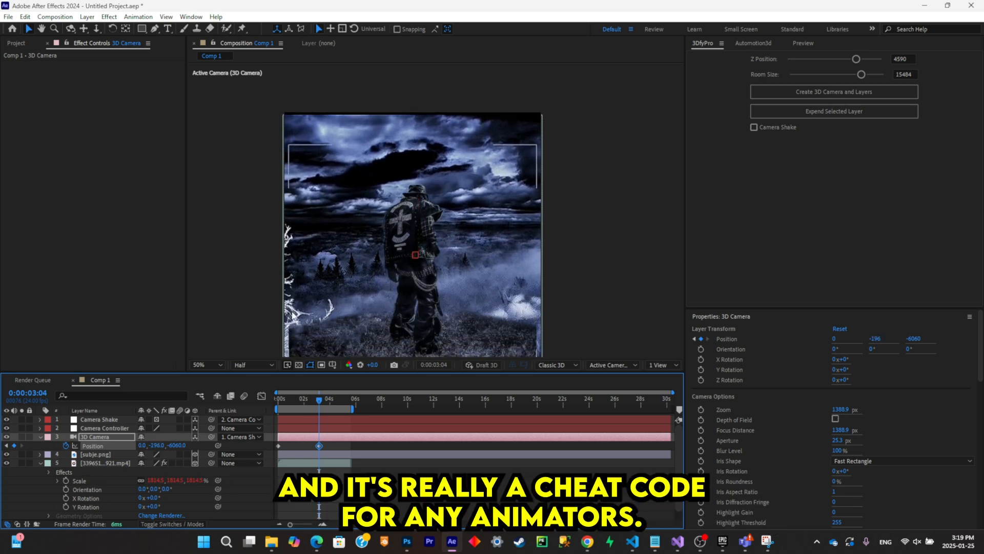
# - Play back the camera move from the start and smooth its two Position keyframes with the Graph Editor
pyautogui.moveTo(319, 400); pyautogui.dragTo(220, 413)
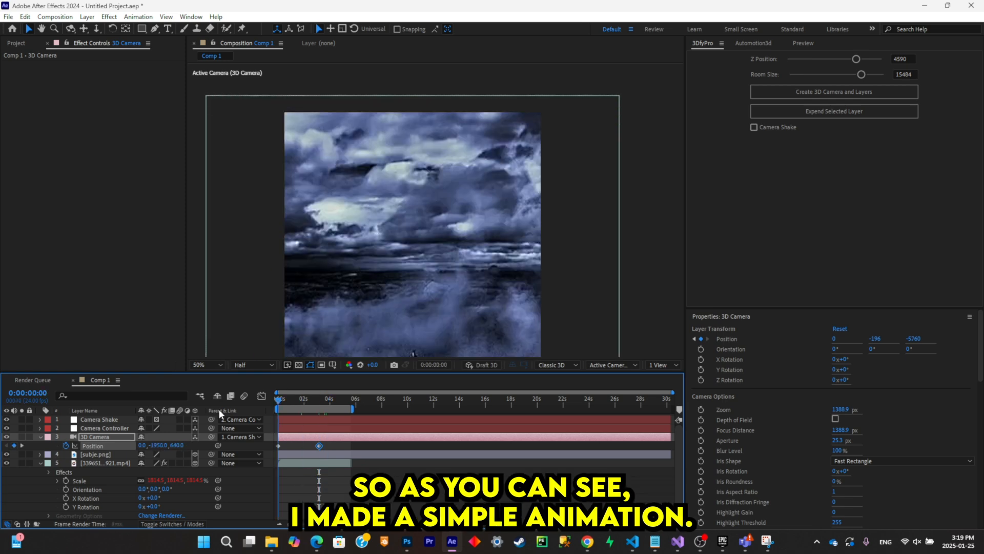
pyautogui.press('space')
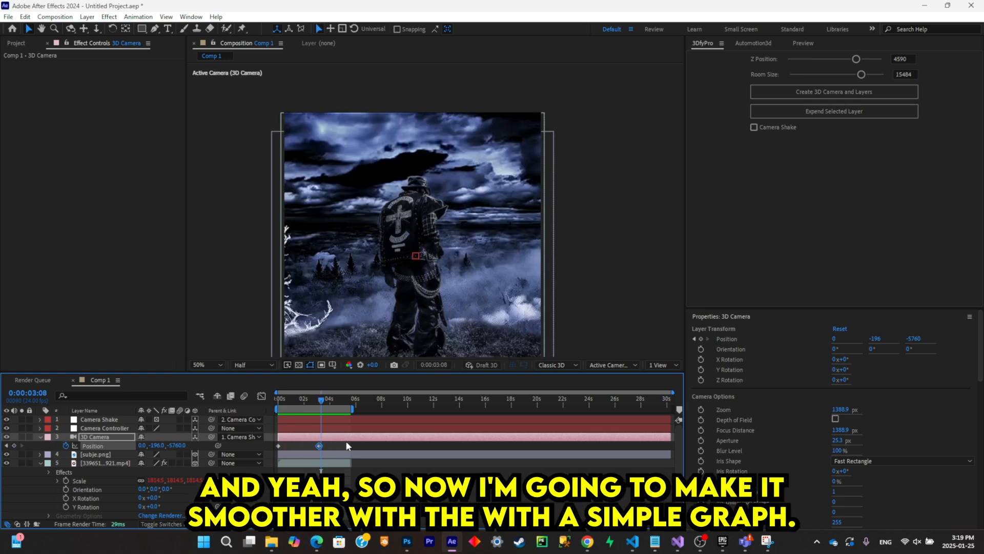
pyautogui.click(262, 396)
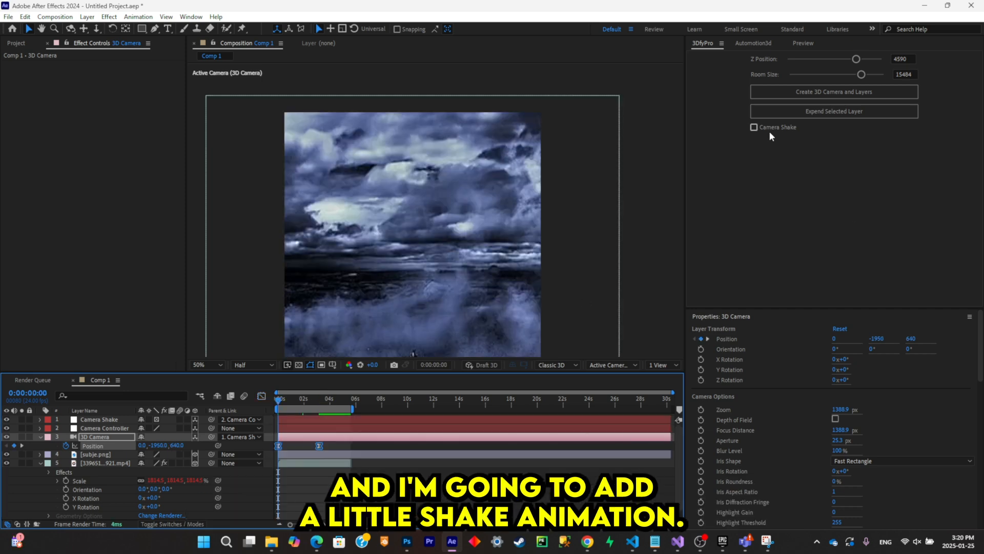
# - Enable Camera Shake in 3DfyPro with an Intensity of 1.48 and check the move along the timeline
pyautogui.click(770, 131)
pyautogui.moveTo(749, 159); pyautogui.dragTo(734, 160)
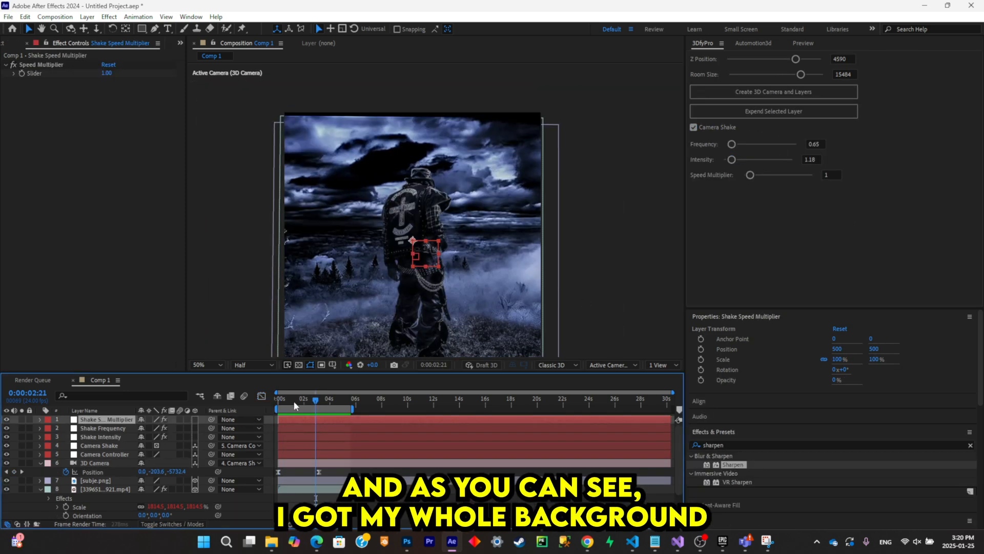
pyautogui.moveTo(302, 401)
pyautogui.mouseDown()
pyautogui.moveTo(295, 402)
pyautogui.moveTo(310, 400)
pyautogui.mouseUp()
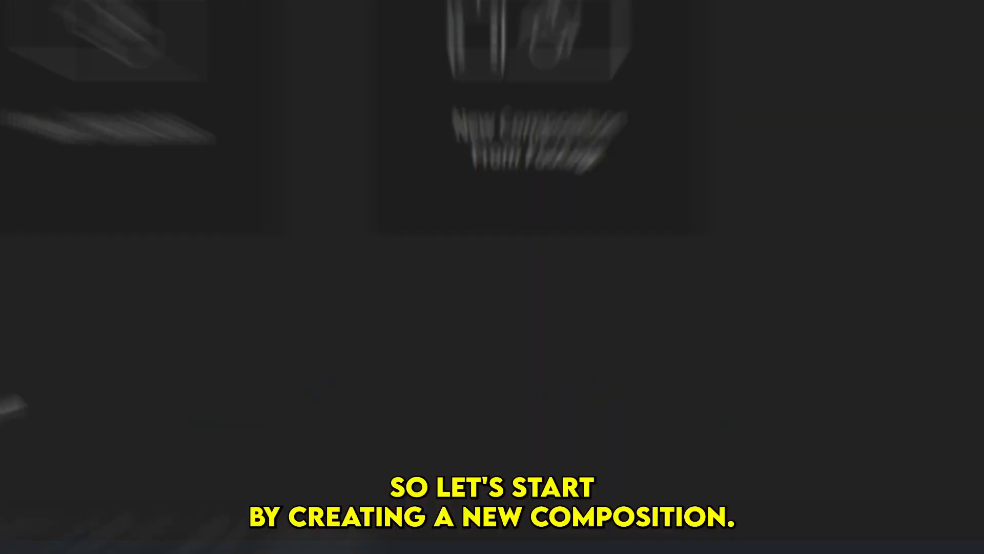
# - Create a new 1080 x 1920 composition at 24 fps and add a full-size black solid layer
pyautogui.click(412, 309)
pyautogui.click(610, 509)
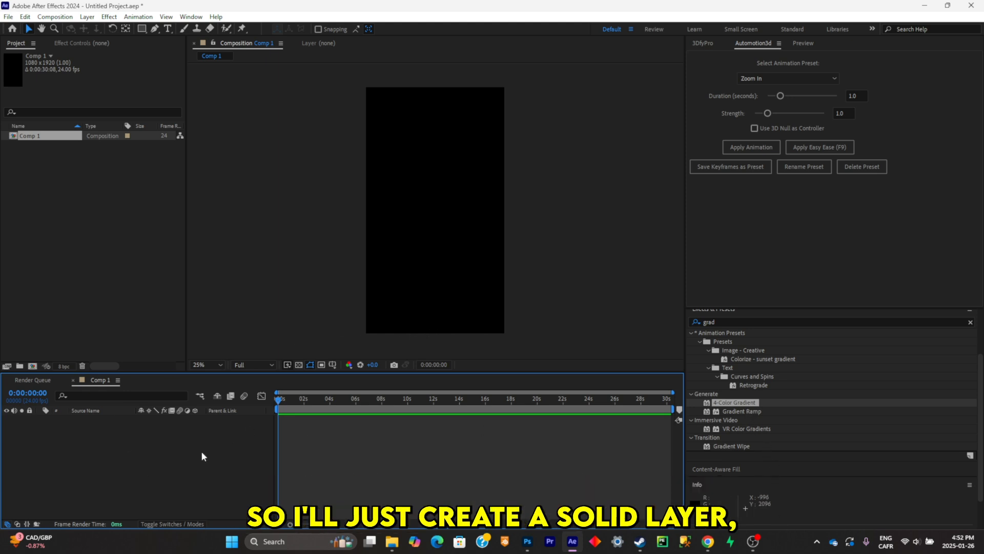
pyautogui.hotkey('ctrl', 'y')
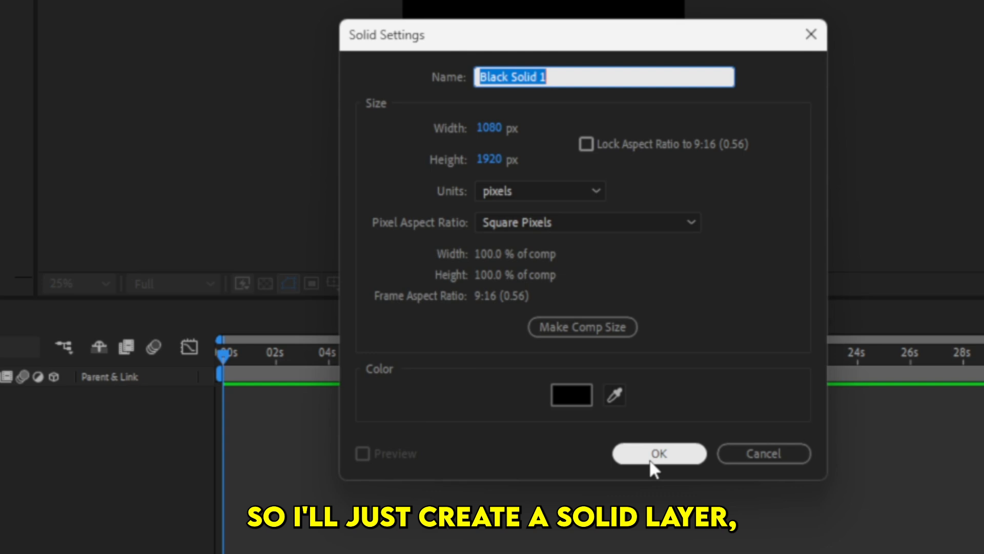
pyautogui.click(649, 459)
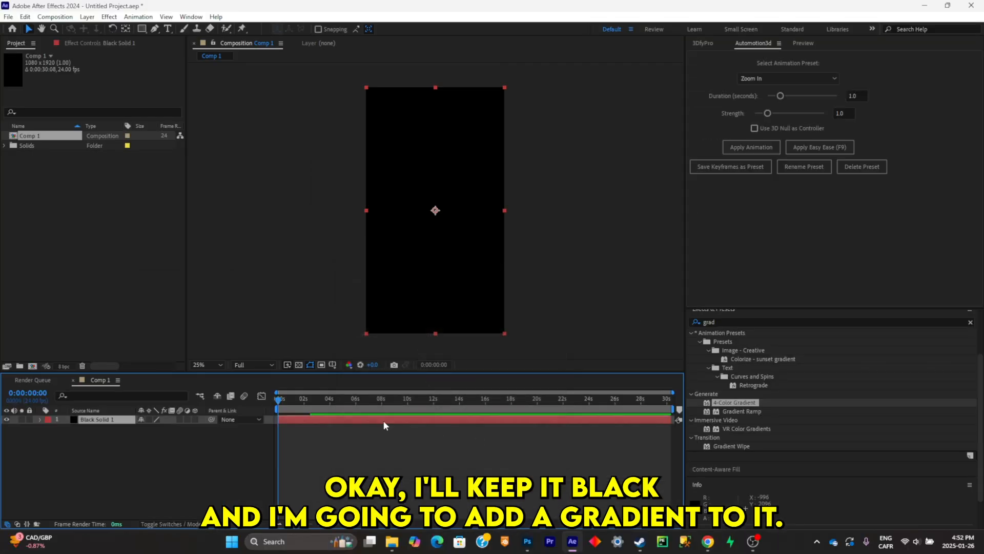
# - Search the effects for "gradi" and apply 4-Color Gradient to the black solid
pyautogui.click(734, 321)
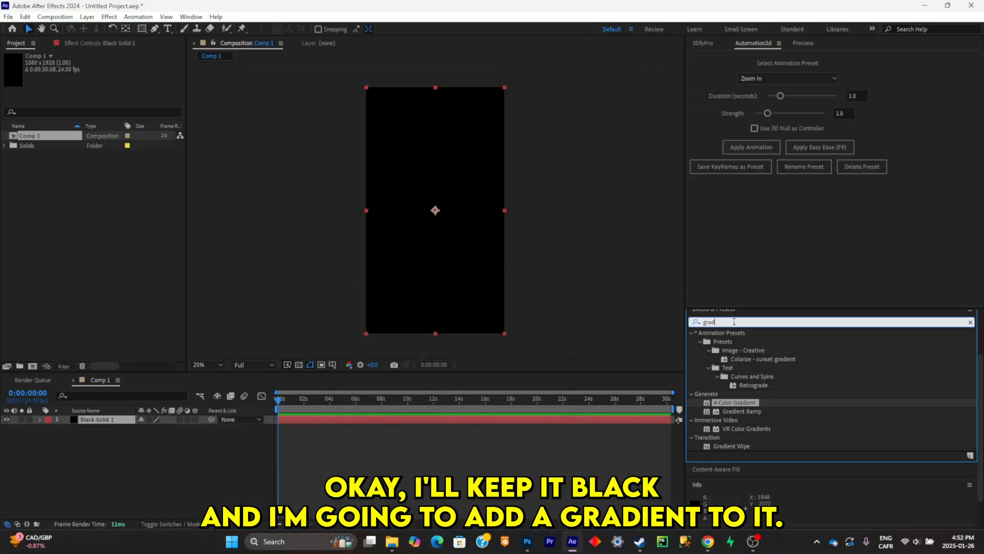
pyautogui.write('gradi')
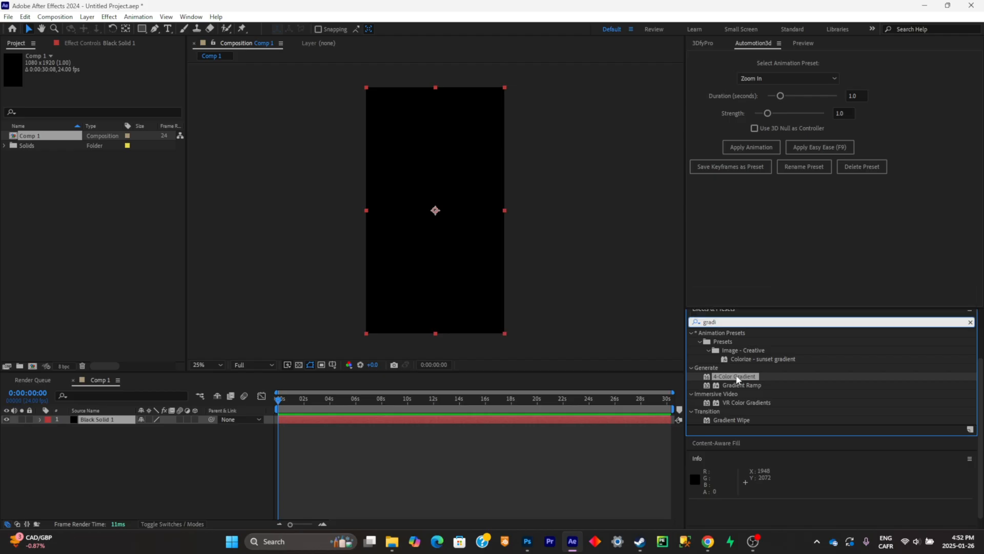
pyautogui.moveTo(737, 379); pyautogui.dragTo(438, 278)
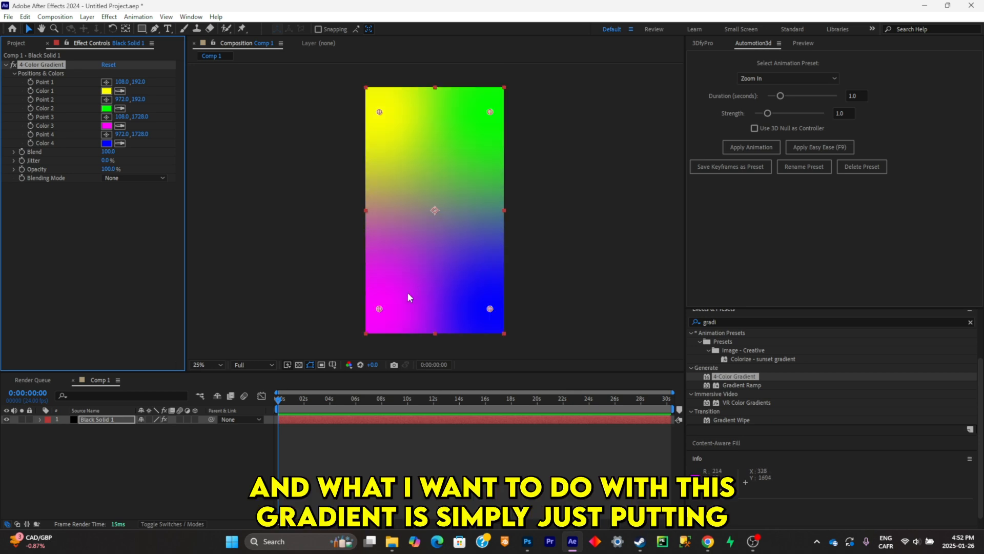
# - Line up the first three gradient points along the canvas's upper edge at about 108,128, 972,164 and 544,148
pyautogui.moveTo(379, 309); pyautogui.dragTo(420, 112)
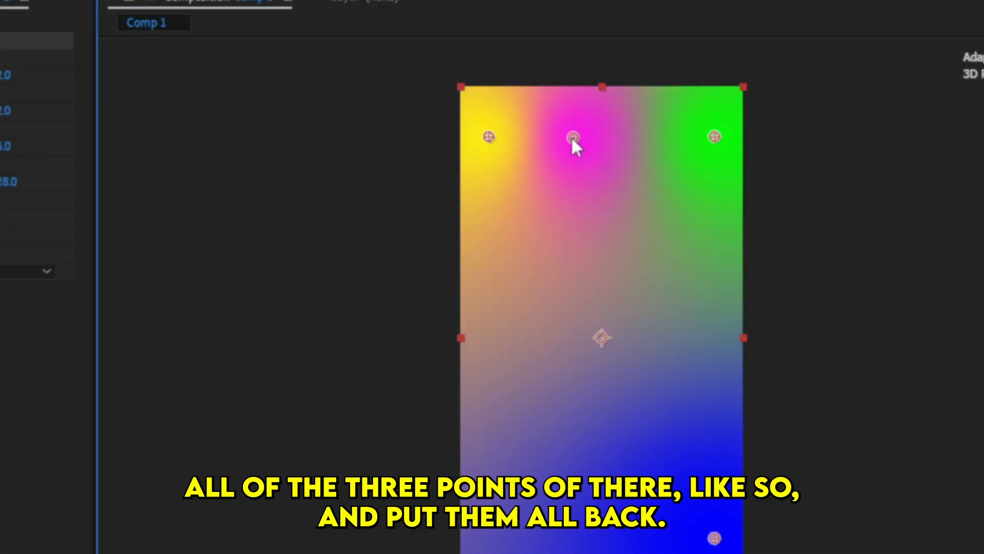
pyautogui.moveTo(574, 145); pyautogui.dragTo(603, 135)
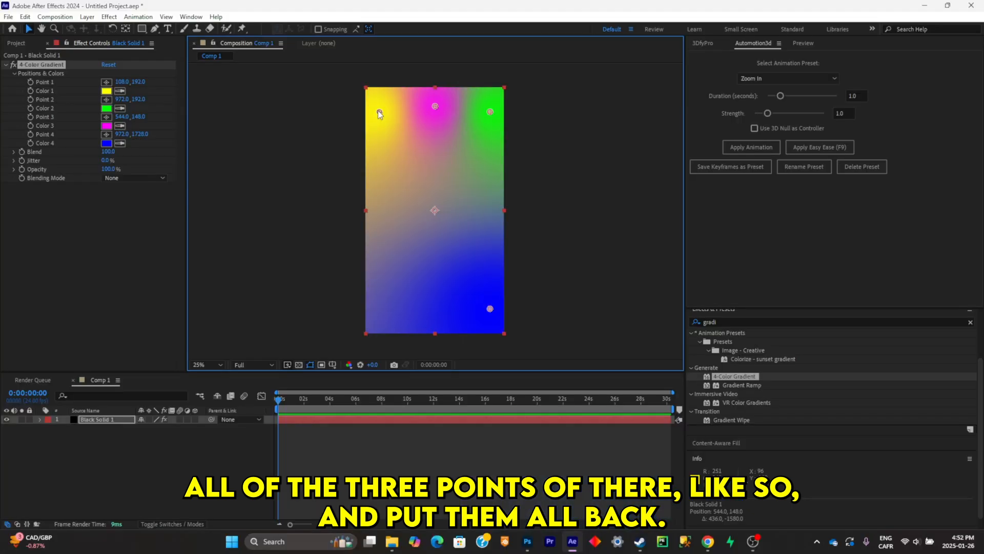
pyautogui.moveTo(483, 140); pyautogui.dragTo(483, 123)
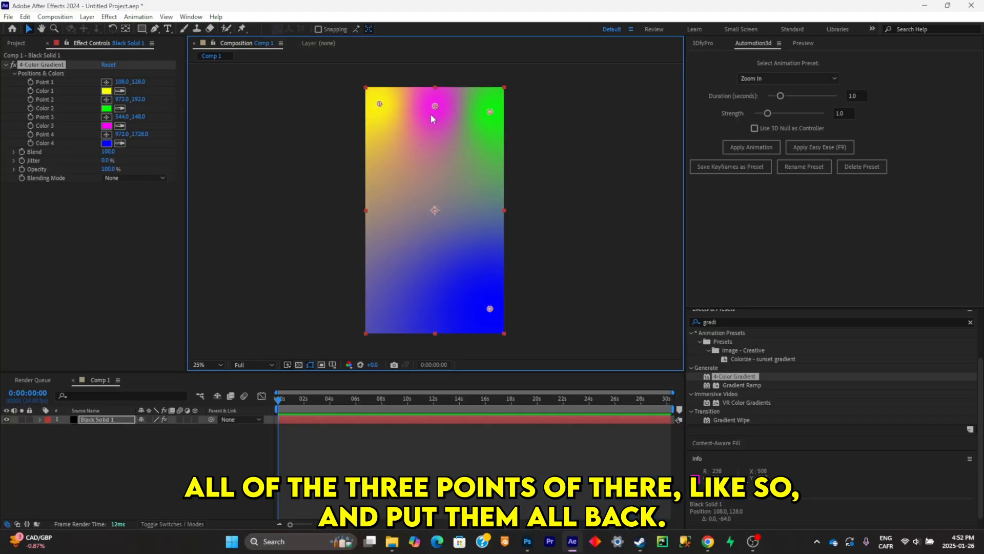
# - Set Color 1, Color 2 and Color 3 of the 4-Color Gradient to black
pyautogui.click(106, 91)
pyautogui.click(717, 347)
pyautogui.click(856, 219)
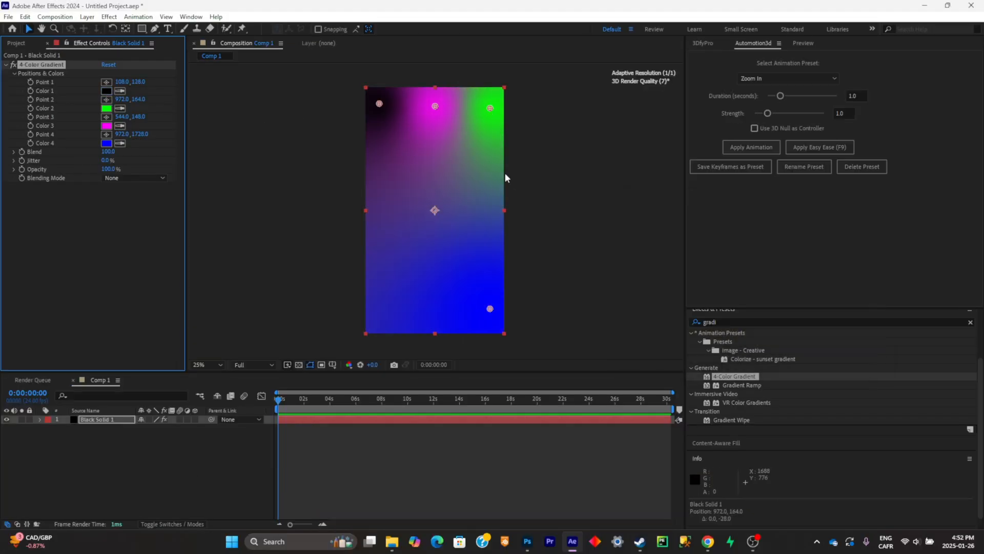
pyautogui.click(106, 108)
pyautogui.click(702, 348)
pyautogui.click(855, 219)
pyautogui.click(106, 126)
pyautogui.click(702, 347)
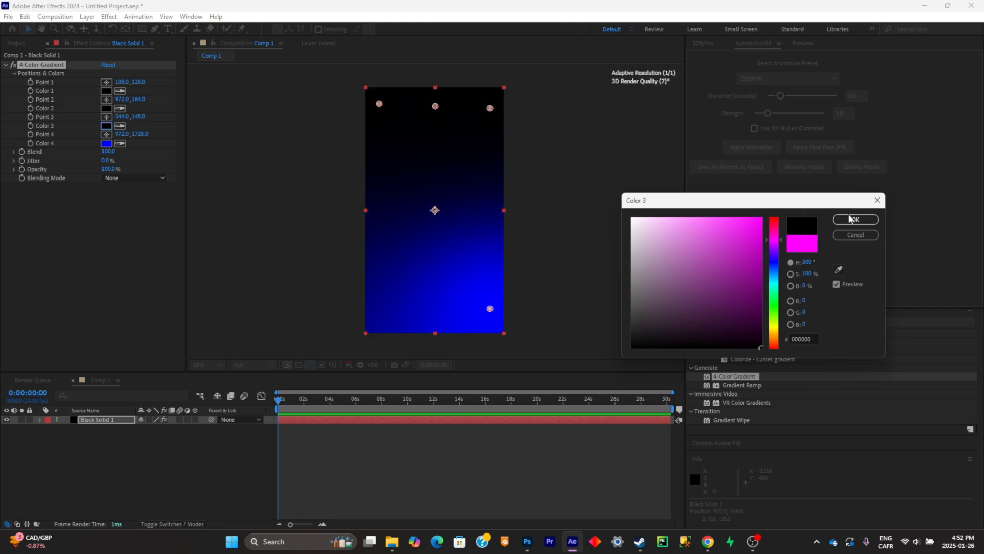
pyautogui.click(855, 220)
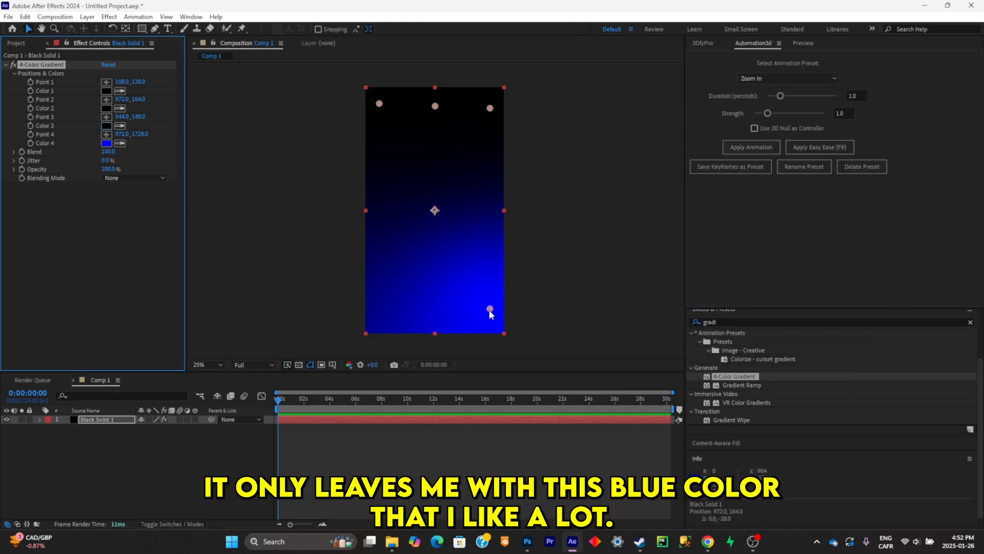
# - Move the blue gradient point to the lower centre of the canvas, at about 608,1848
pyautogui.moveTo(489, 310); pyautogui.dragTo(442, 325)
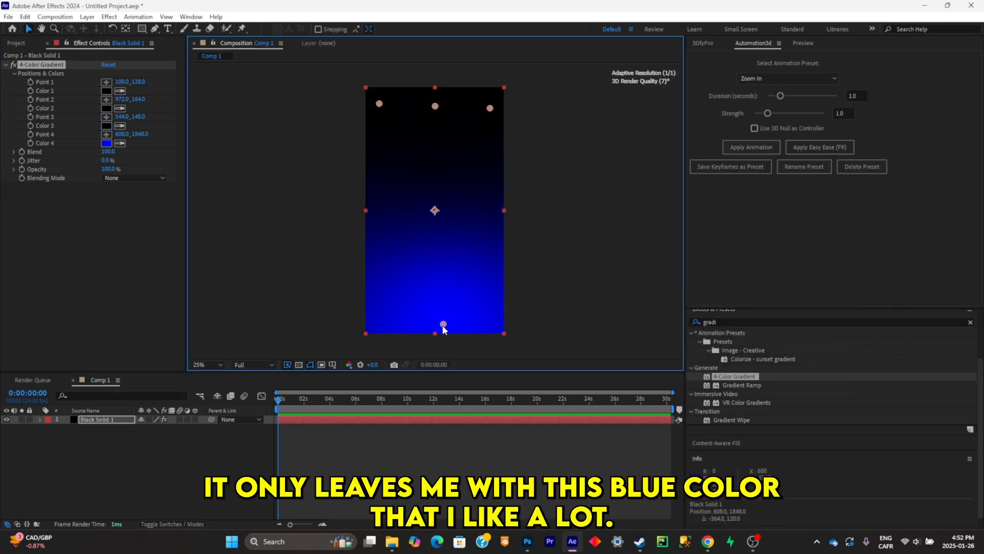
pyautogui.click(445, 474)
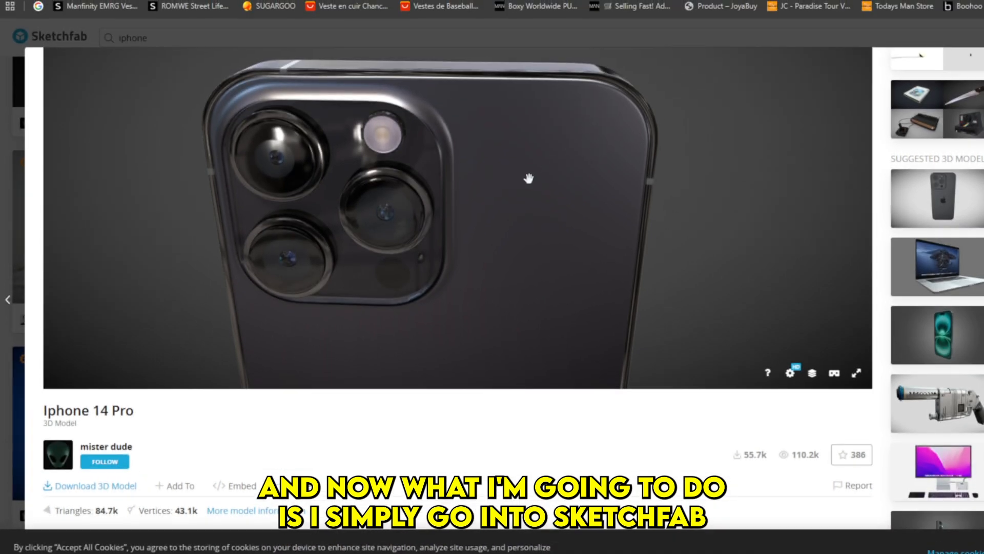
# - On Sketchfab, inspect the Iphone 14 Pro model from front and back and download it in GLB format
pyautogui.scroll(-2, 318, 430)
pyautogui.scroll(4, 345, 374)
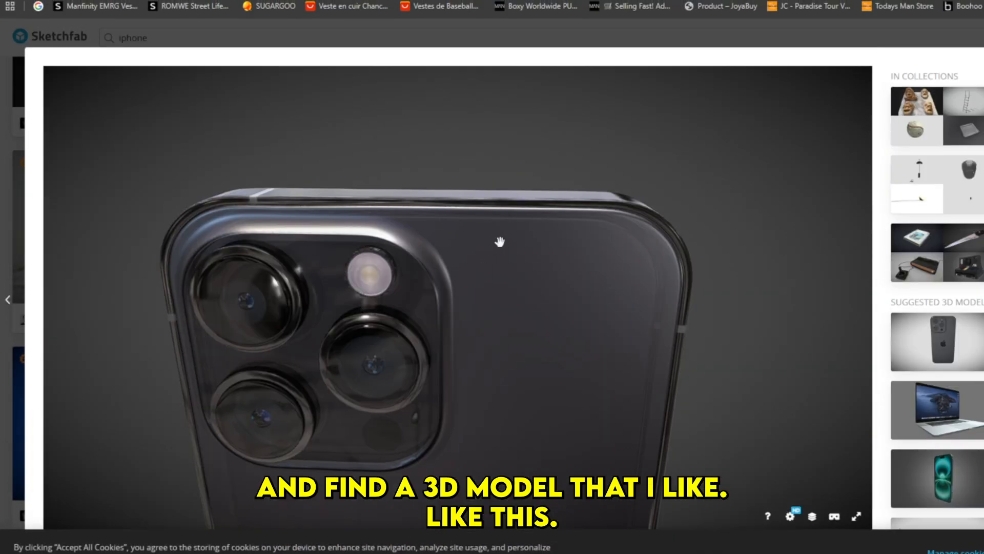
pyautogui.moveTo(499, 242); pyautogui.dragTo(521, 312)
pyautogui.scroll(-5, 884, 277)
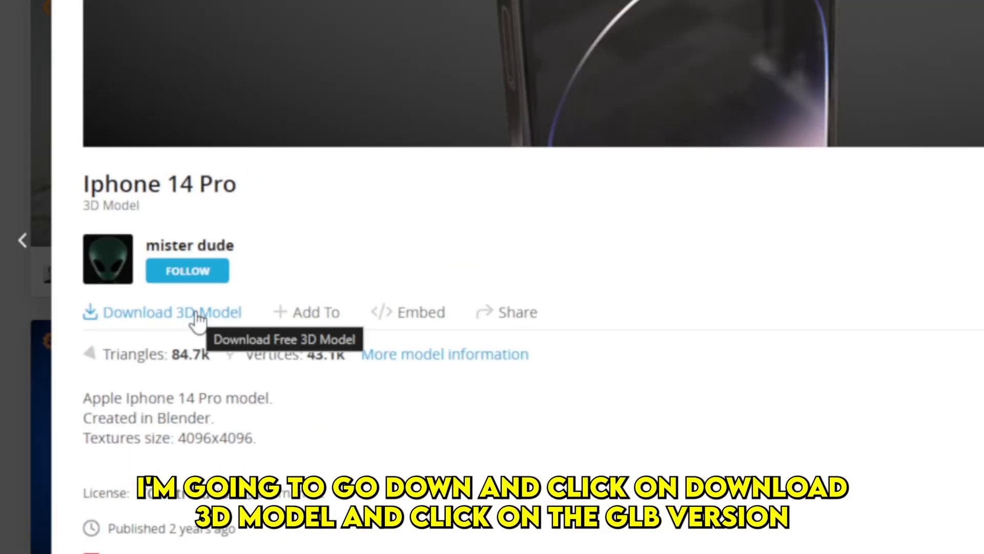
pyautogui.click(197, 319)
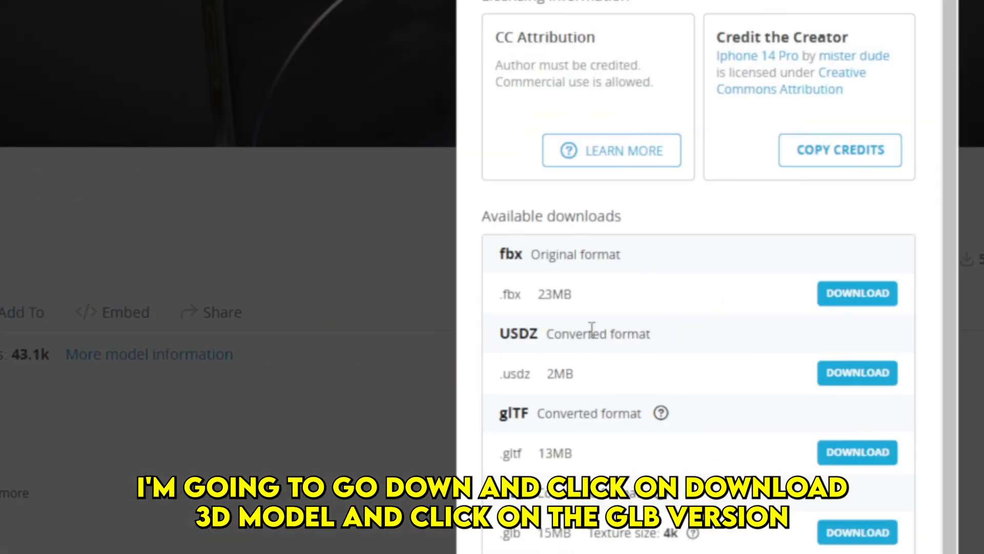
pyautogui.scroll(-1, 551, 276)
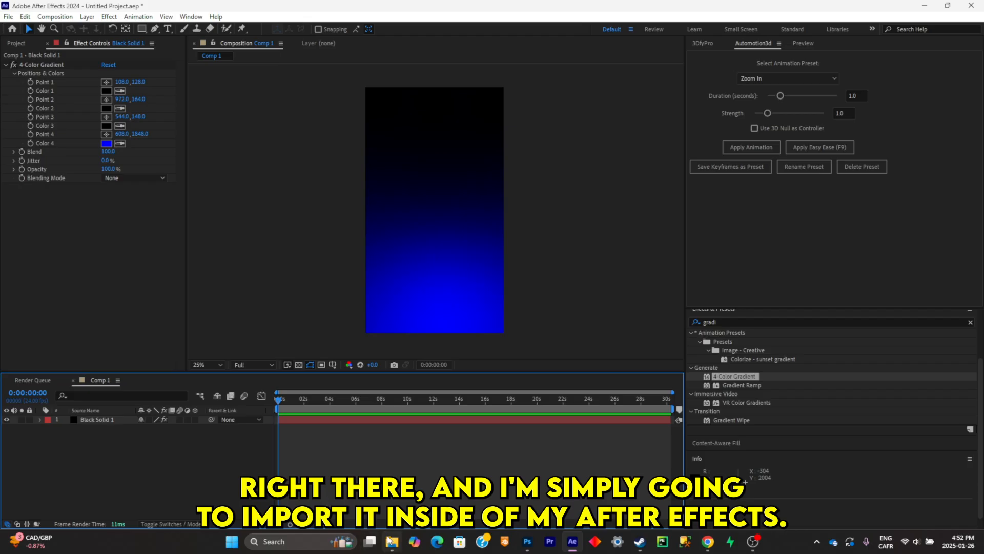
# - Import iphone_14_pro.glb from the Downloads folder into the After Effects composition, keeping its Object Scale at 100%
pyautogui.click(391, 541)
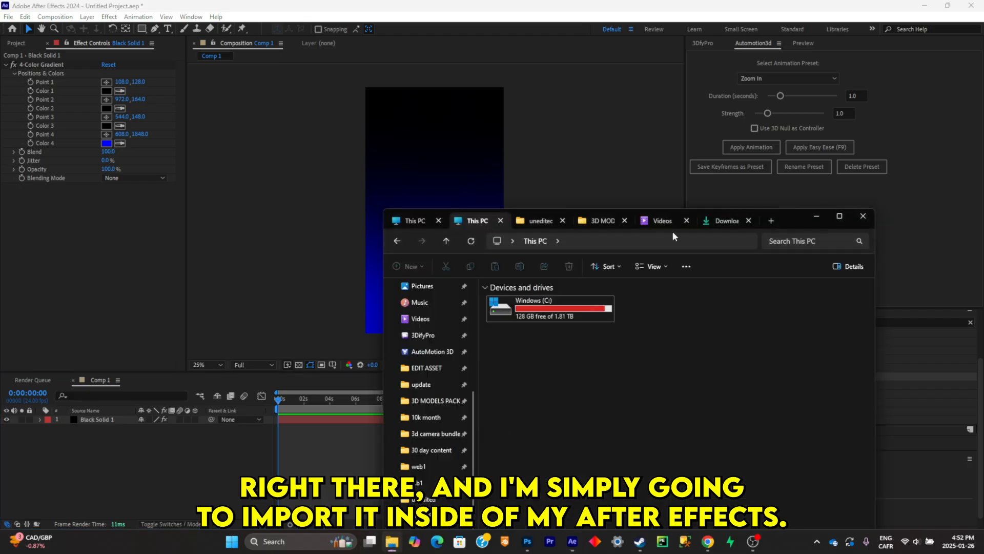
pyautogui.click(717, 221)
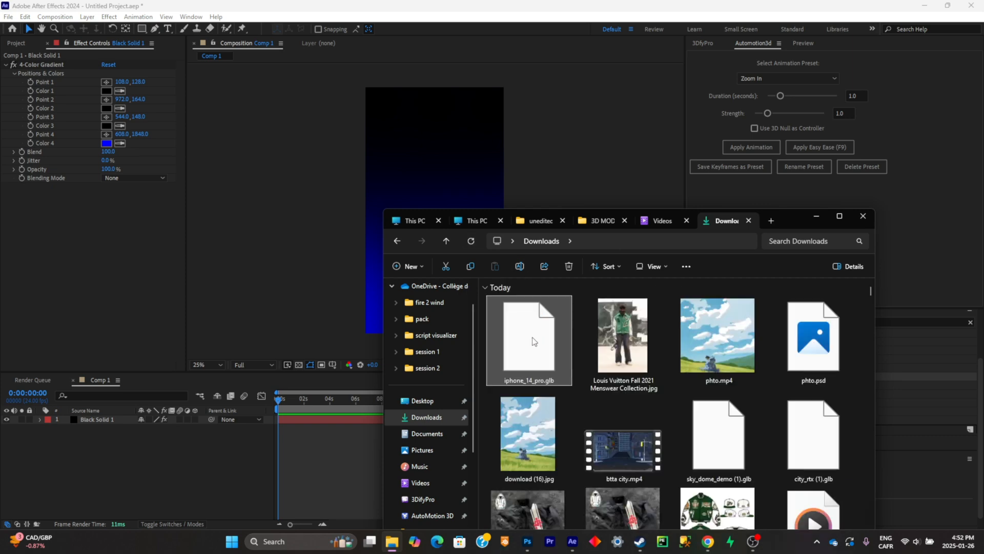
pyautogui.moveTo(529, 338); pyautogui.dragTo(367, 185)
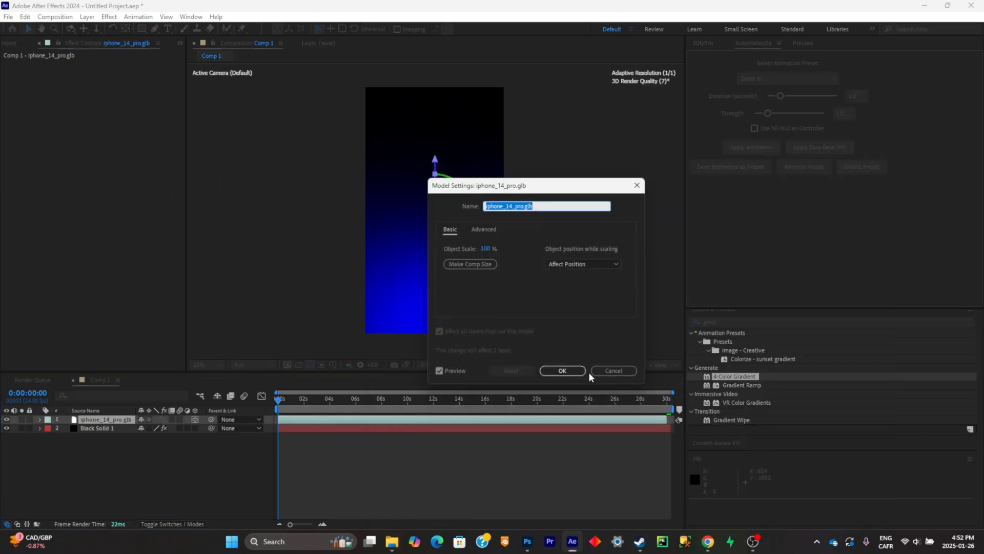
pyautogui.click(562, 370)
# - Try to enlarge the phone model by changing the Scale of the iphone_14_pro.glb layer
pyautogui.press('/')
pyautogui.scroll(1, 461, 239)
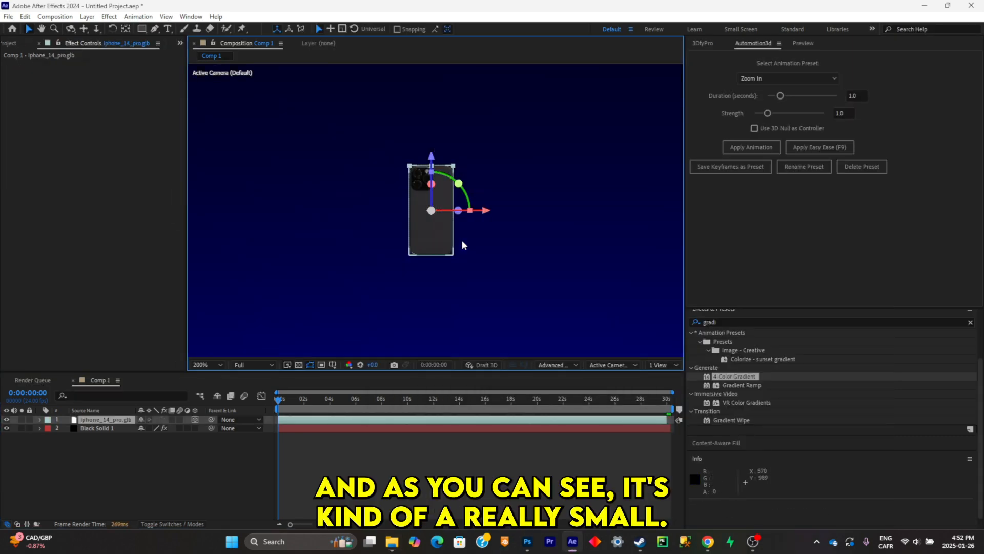
pyautogui.scroll(-4, 462, 239)
pyautogui.scroll(2, 448, 226)
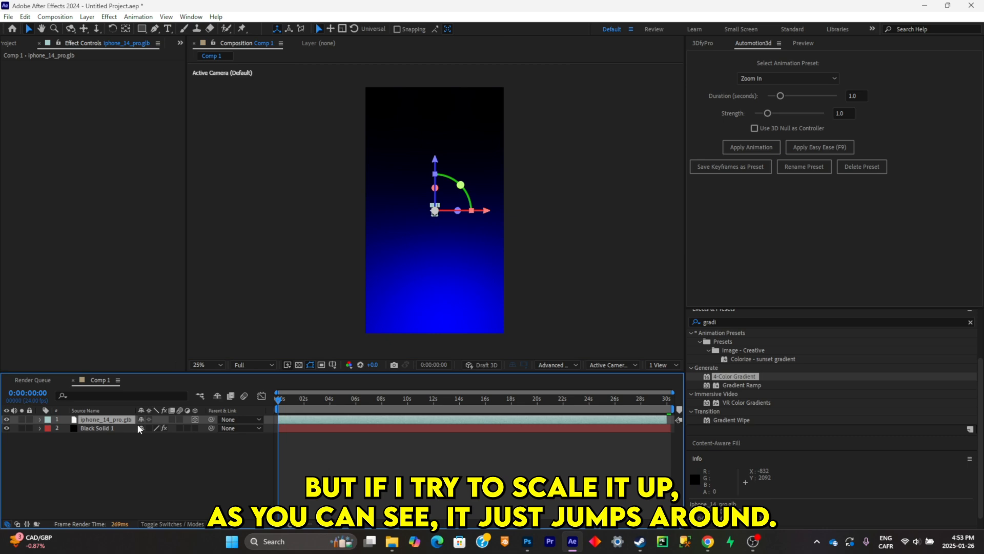
pyautogui.press('s')
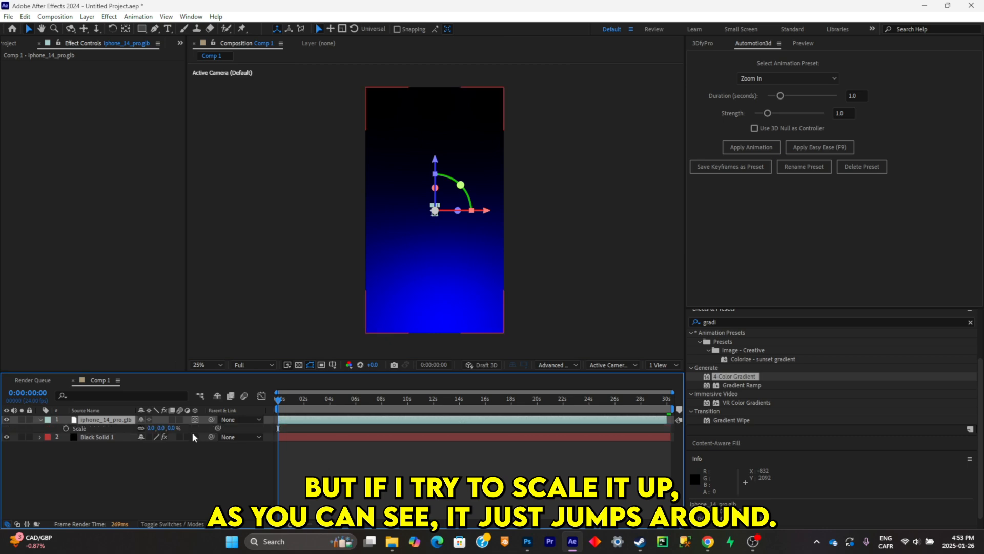
pyautogui.moveTo(173, 430); pyautogui.dragTo(177, 428)
pyautogui.moveTo(343, 475); pyautogui.dragTo(343, 477)
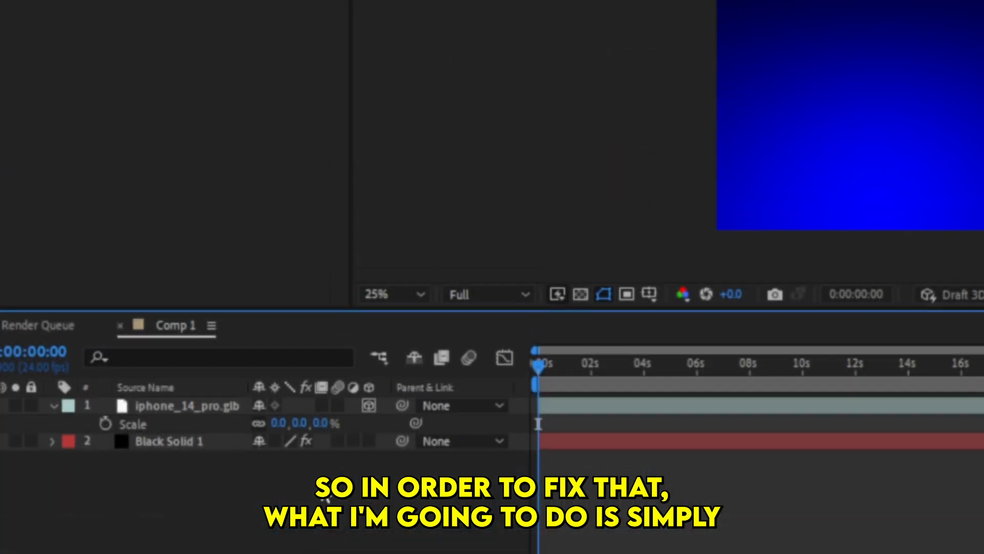
# - Create a null object, make it 3D, and parent the iphone_14_pro.glb layer to Null 1
pyautogui.rightClick(182, 463)
pyautogui.moveTo(420, 245)
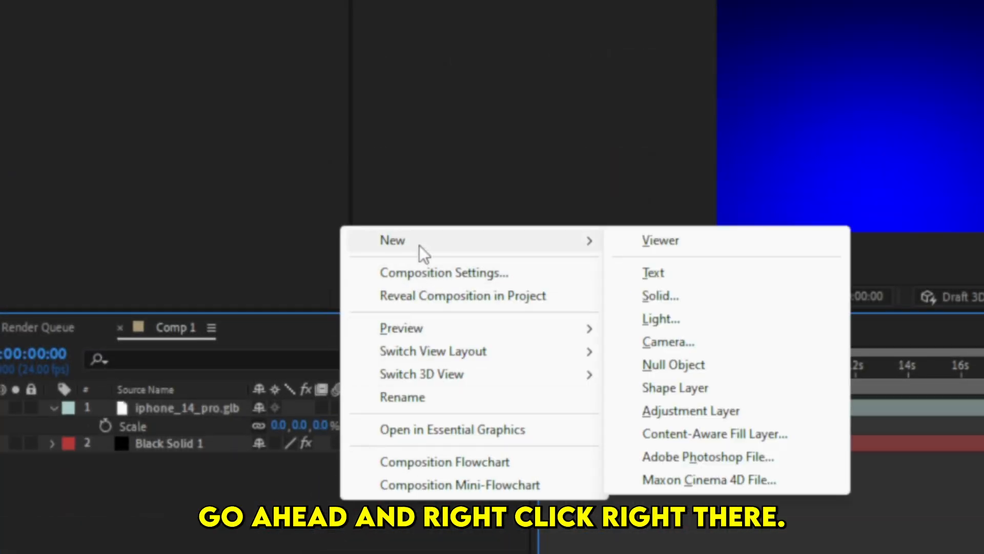
pyautogui.click(676, 362)
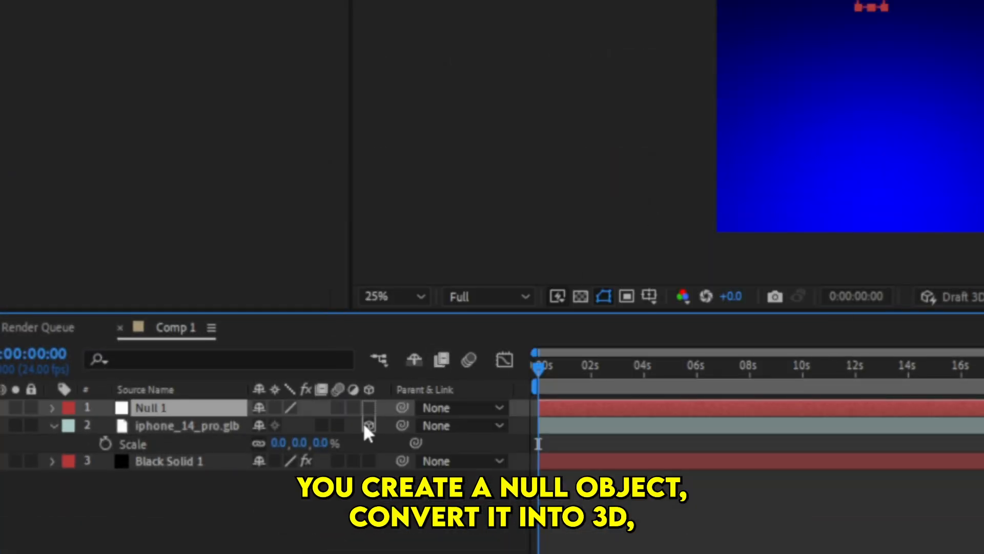
pyautogui.click(368, 407)
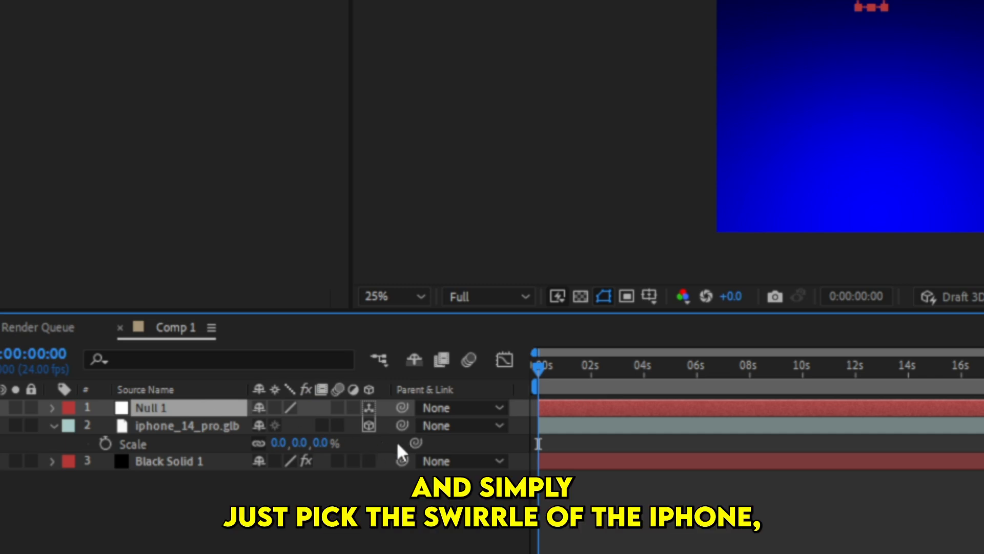
pyautogui.click(228, 425)
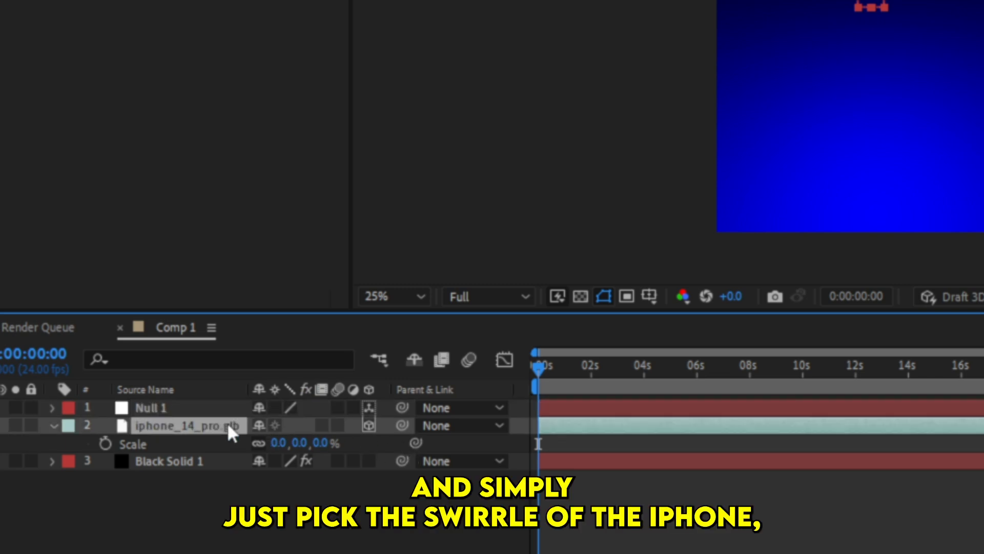
pyautogui.moveTo(403, 425); pyautogui.dragTo(379, 432)
pyautogui.moveTo(281, 435); pyautogui.dragTo(224, 414)
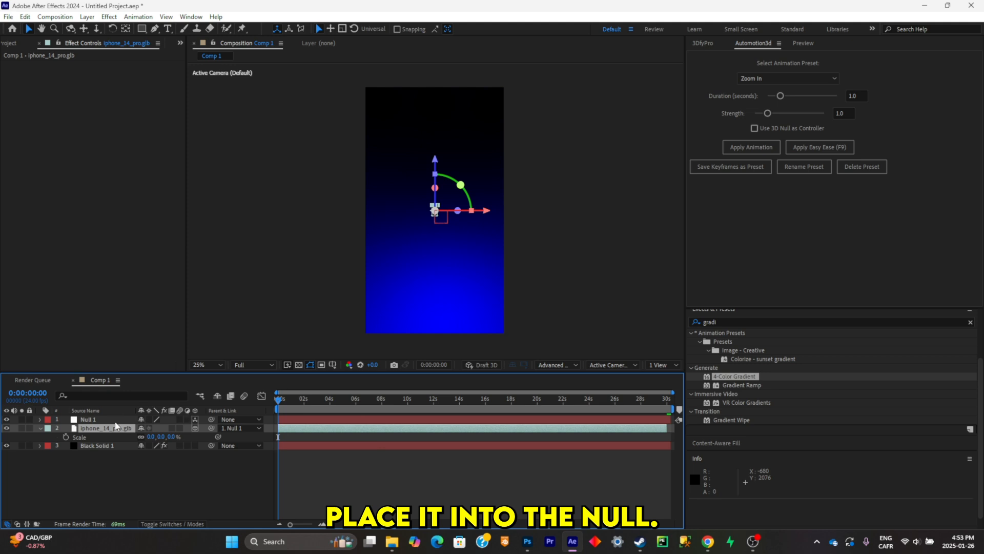
# - Enlarge the phone model by raising the Scale of Null 1 to about 1071%
pyautogui.click(113, 419)
pyautogui.press('s')
pyautogui.moveTo(173, 432); pyautogui.dragTo(687, 320)
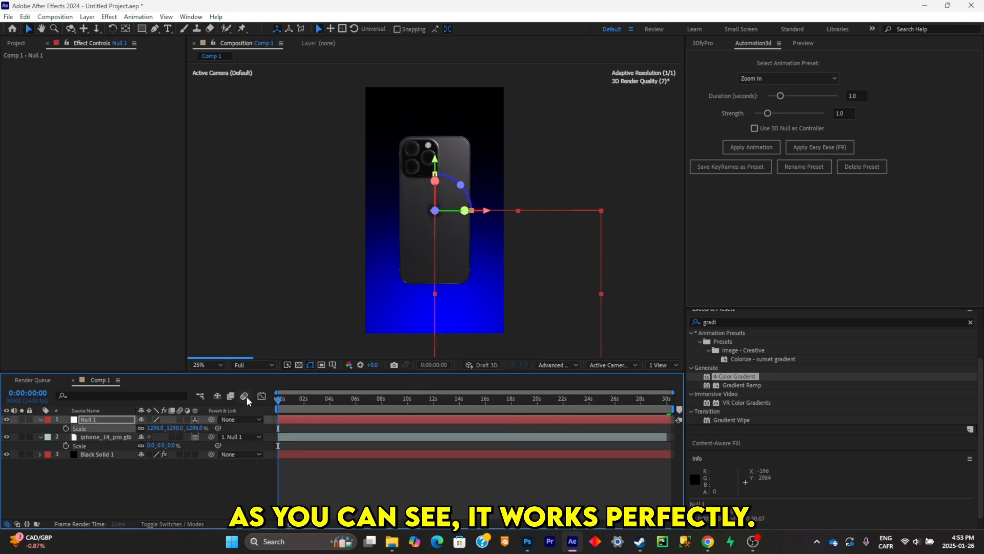
# - Add the text "NEW" in capitals above the phone and place it at about 428,324
pyautogui.click(397, 144)
pyautogui.write('new')
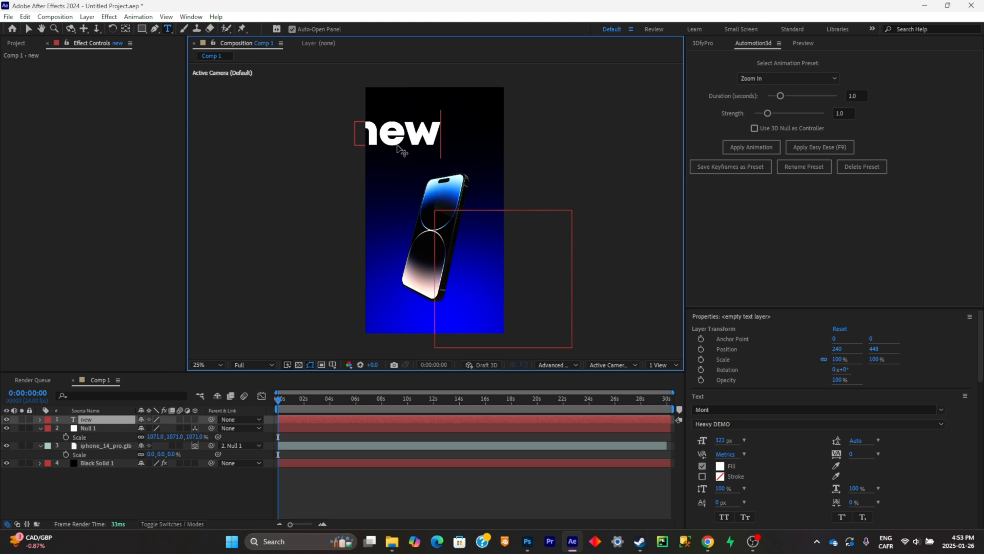
pyautogui.press('BackSpace')
pyautogui.press('BackSpace')
pyautogui.press('BackSpace')
pyautogui.write('NEW')
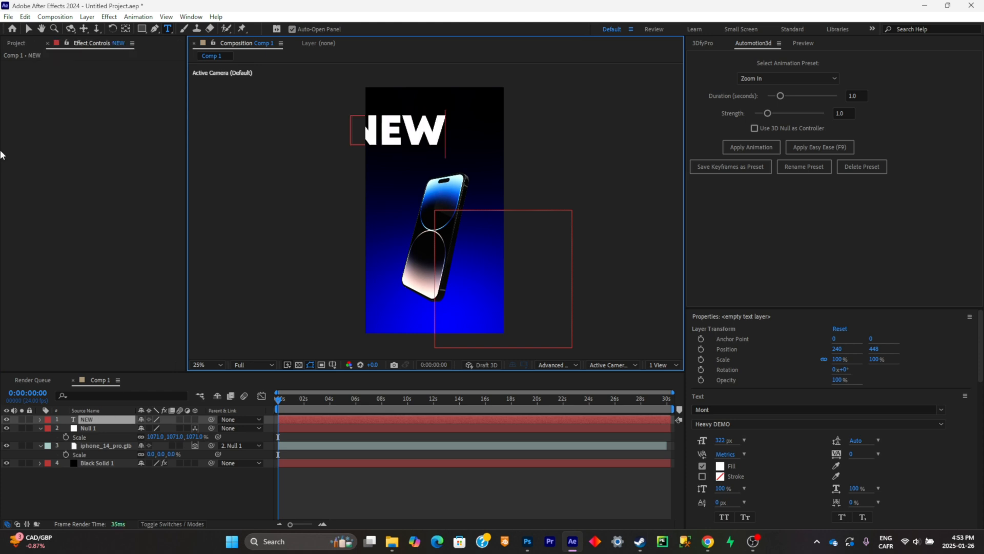
pyautogui.click(29, 28)
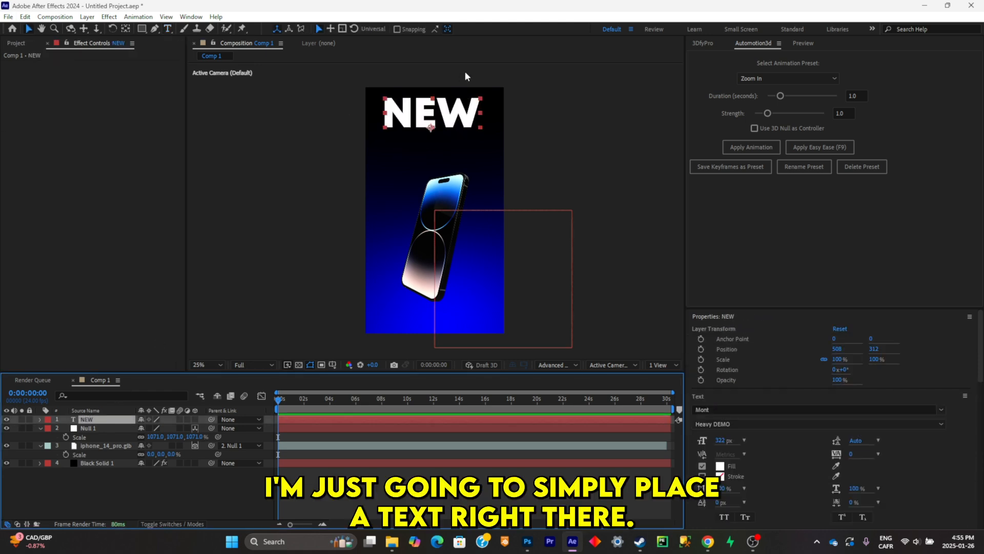
pyautogui.moveTo(445, 107); pyautogui.dragTo(404, 113)
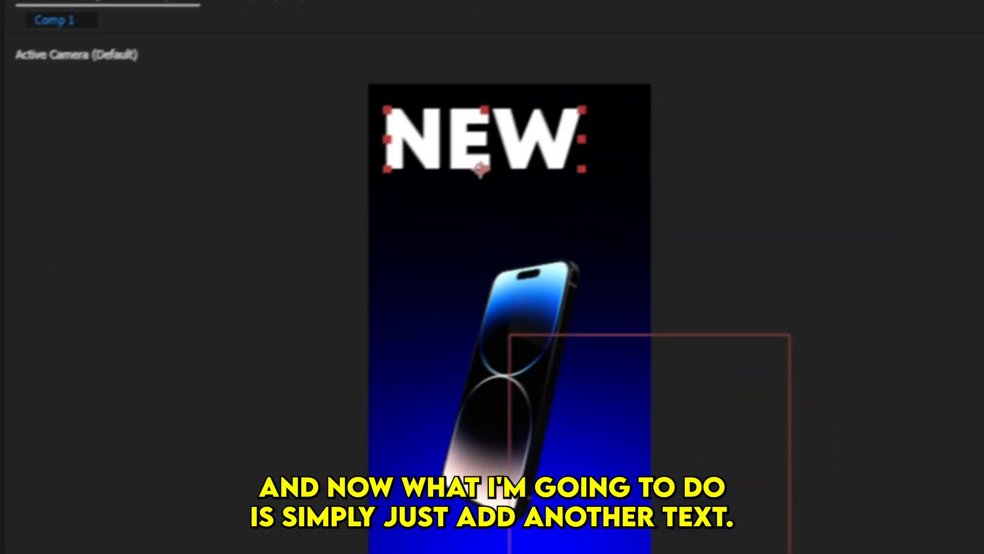
# - Add a second text layer reading "phone" below NEW and scale it down to 59%
pyautogui.hotkey('ctrl', 't')
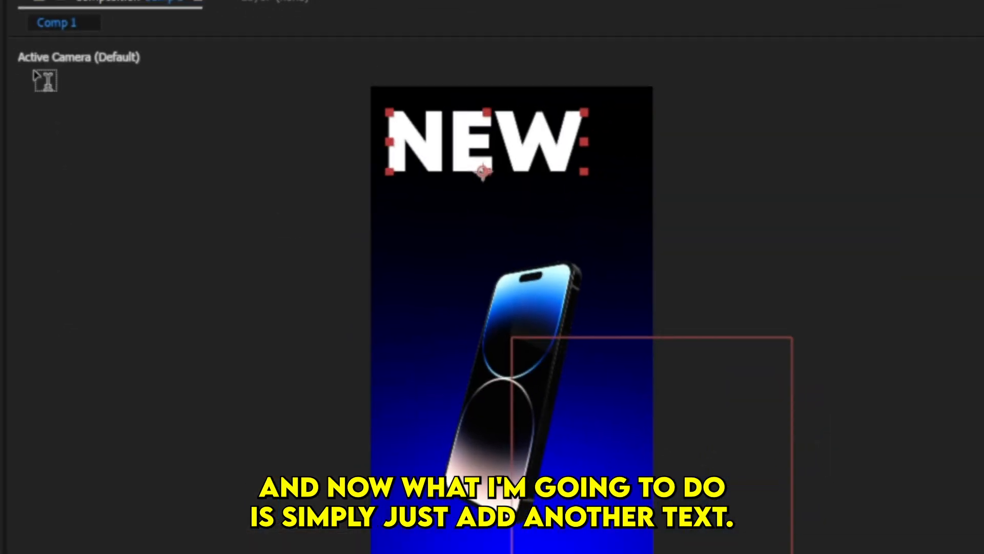
pyautogui.click(386, 170)
pyautogui.write('phone')
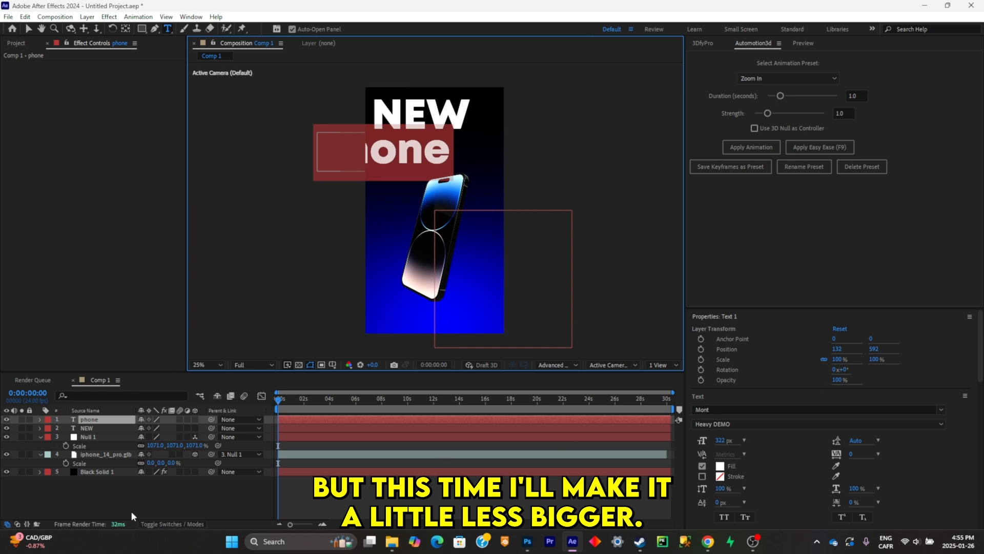
pyautogui.write('s')
pyautogui.moveTo(174, 429); pyautogui.dragTo(154, 427)
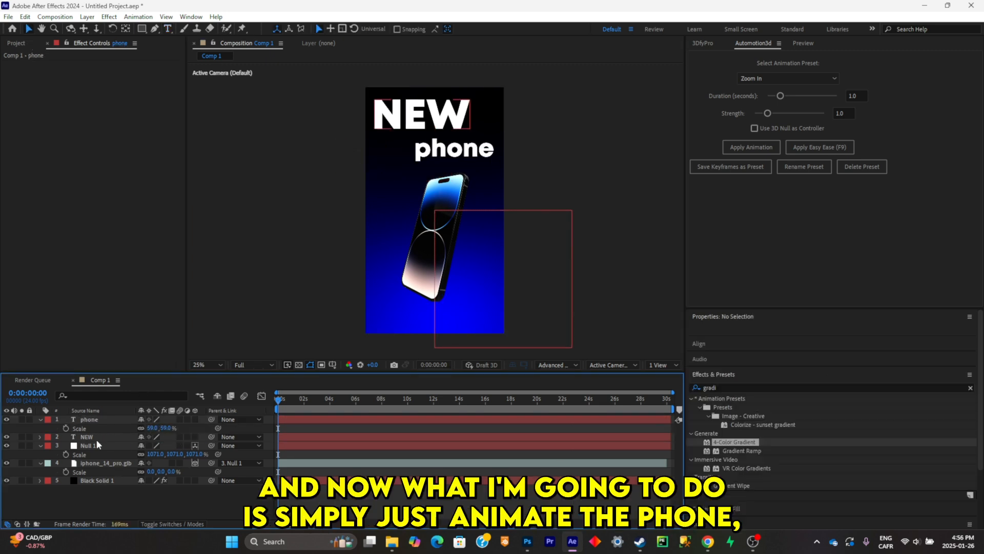
# - Keyframe the iphone_14_pro.glb layer's Orientation and X, Y and Z Rotation at 0 seconds and again at 0:00:06:10
pyautogui.click(97, 436)
pyautogui.click(100, 445)
pyautogui.click(131, 463)
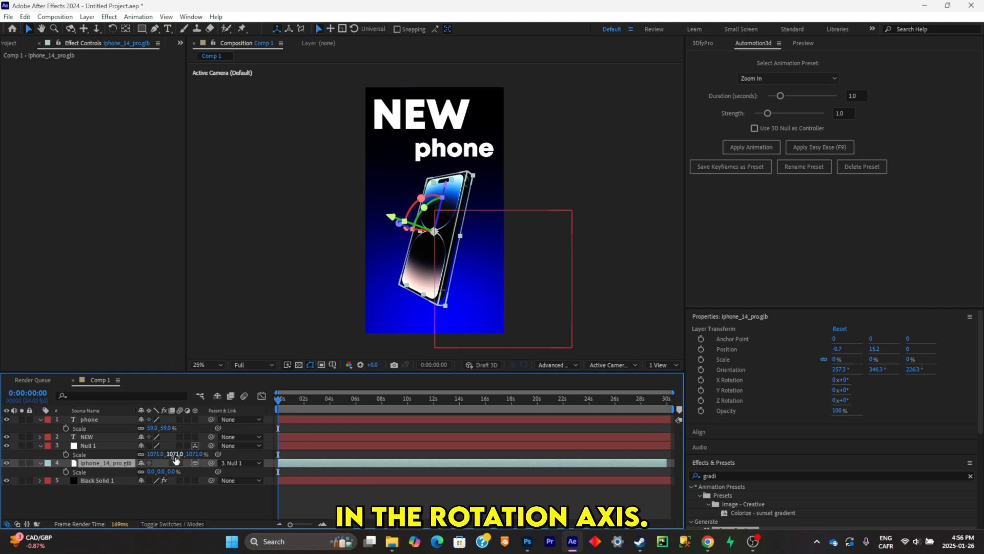
pyautogui.press('r')
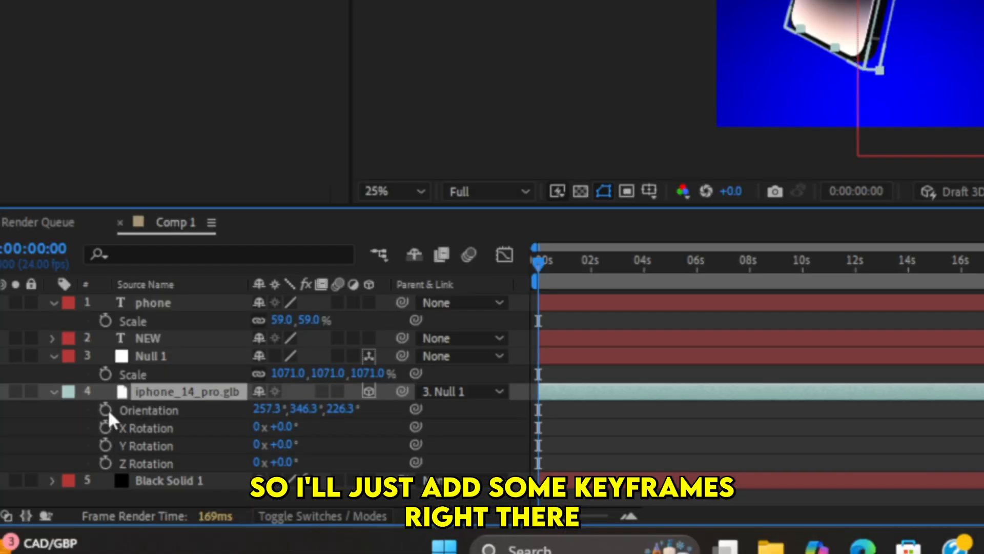
pyautogui.moveTo(107, 413); pyautogui.dragTo(105, 463)
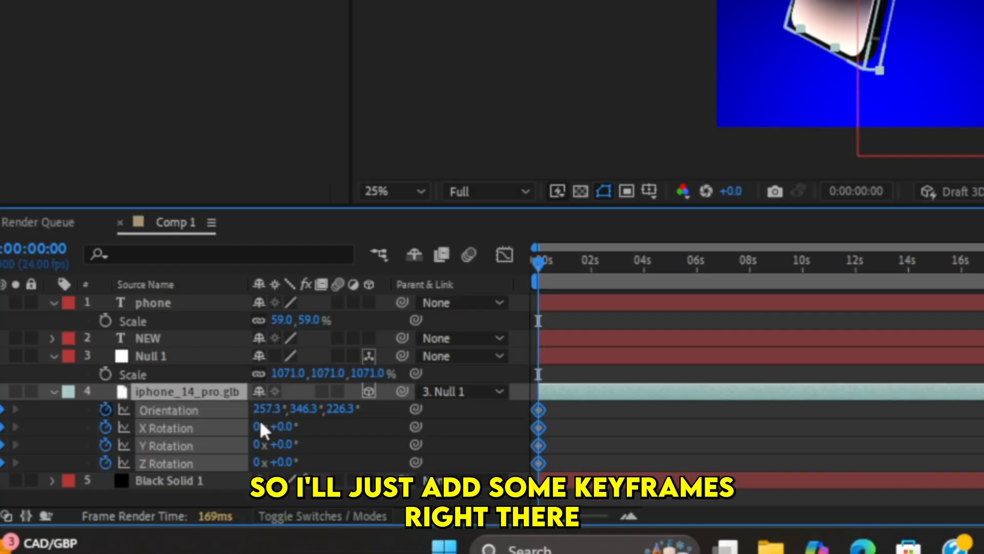
pyautogui.moveTo(633, 271); pyautogui.dragTo(709, 279)
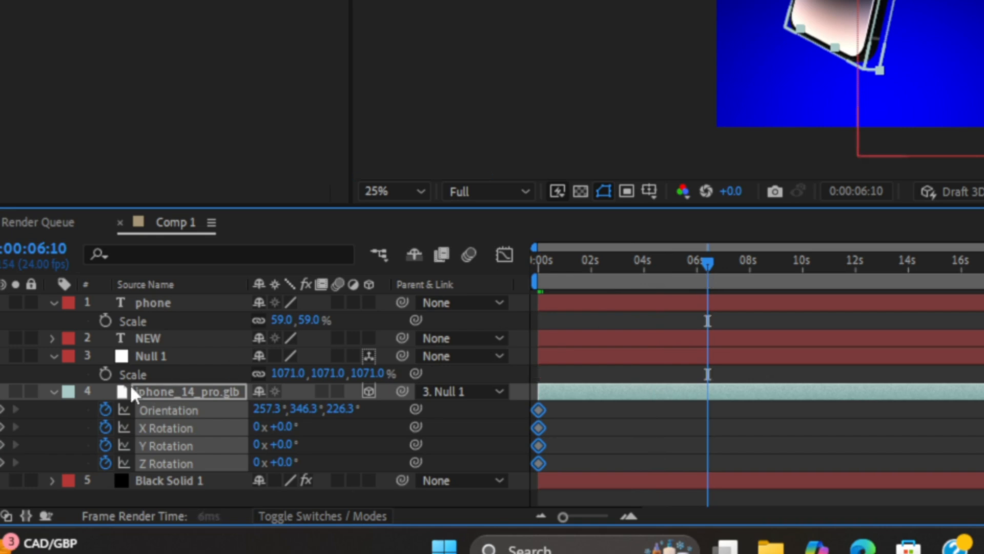
pyautogui.moveTo(1, 410); pyautogui.dragTo(1, 463)
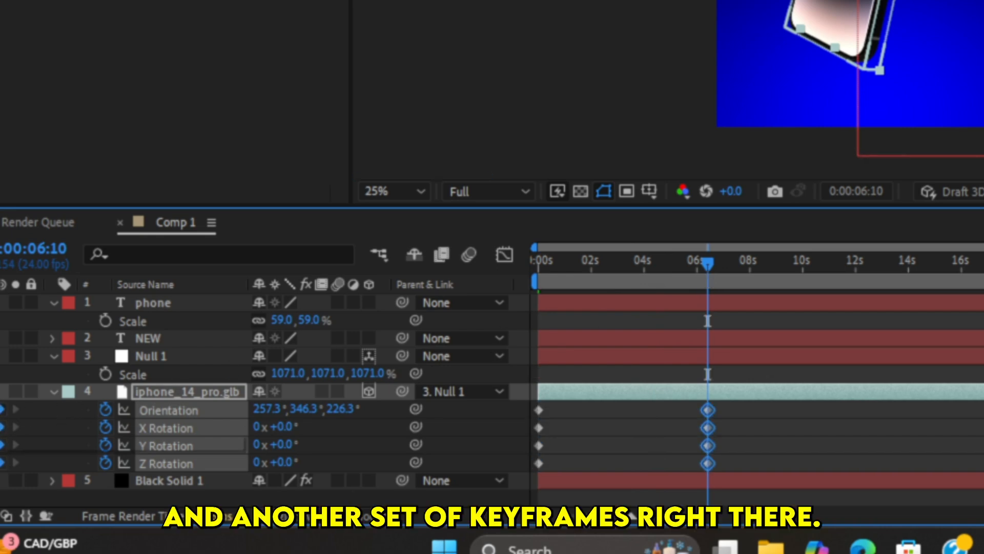
# - Rotate the phone model to a straighter angle at the 0:00:06:10 keyframes and preview the rotation from the start
pyautogui.click(256, 498)
pyautogui.scroll(2, 841, 61)
pyautogui.click(830, 51)
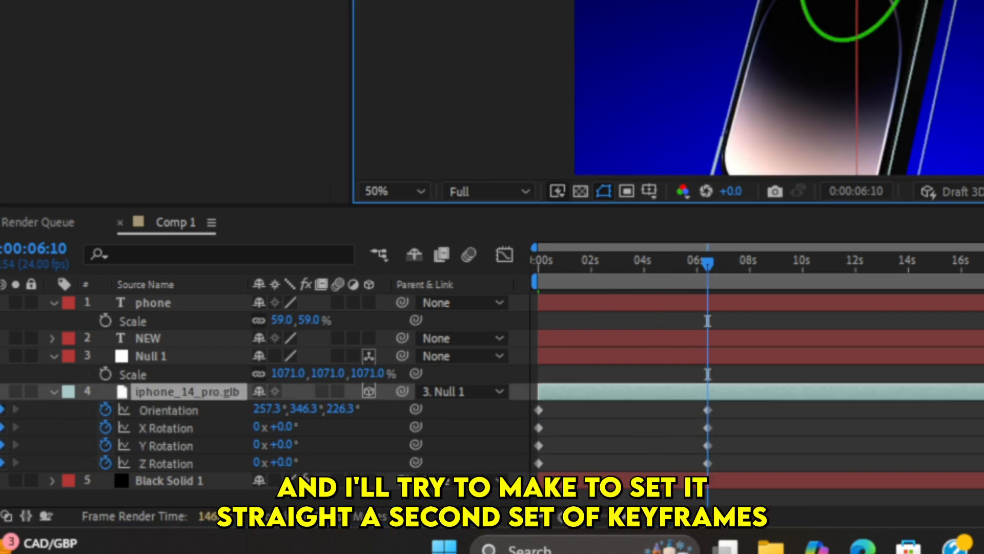
pyautogui.moveTo(399, 241); pyautogui.dragTo(431, 250)
pyautogui.moveTo(361, 400); pyautogui.dragTo(223, 426)
pyautogui.press('space')
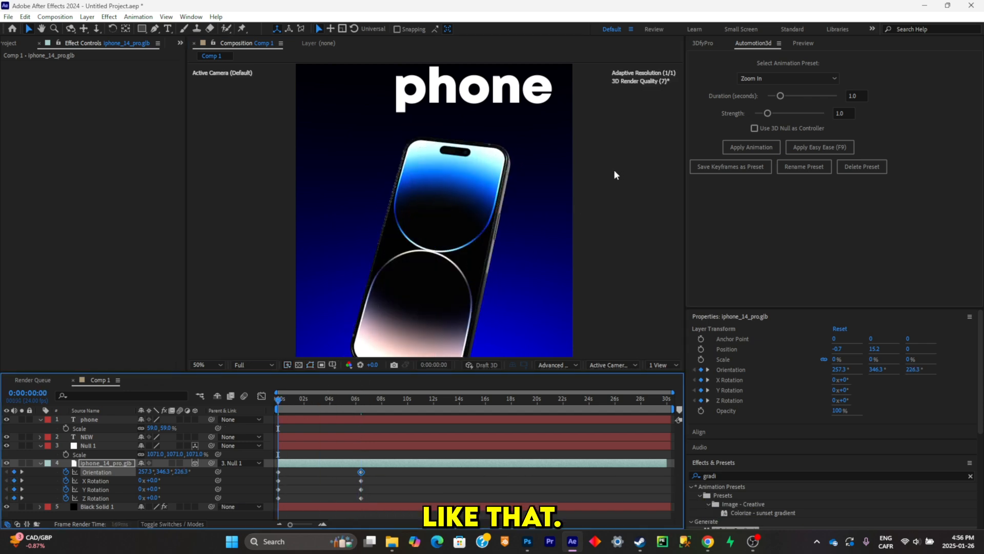
pyautogui.scroll(-2, 607, 171)
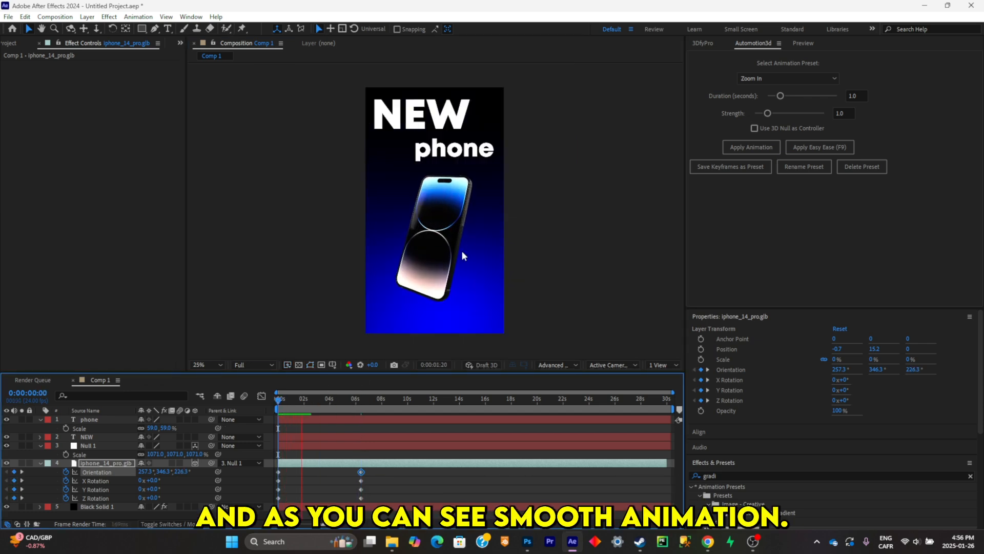
pyautogui.press('space')
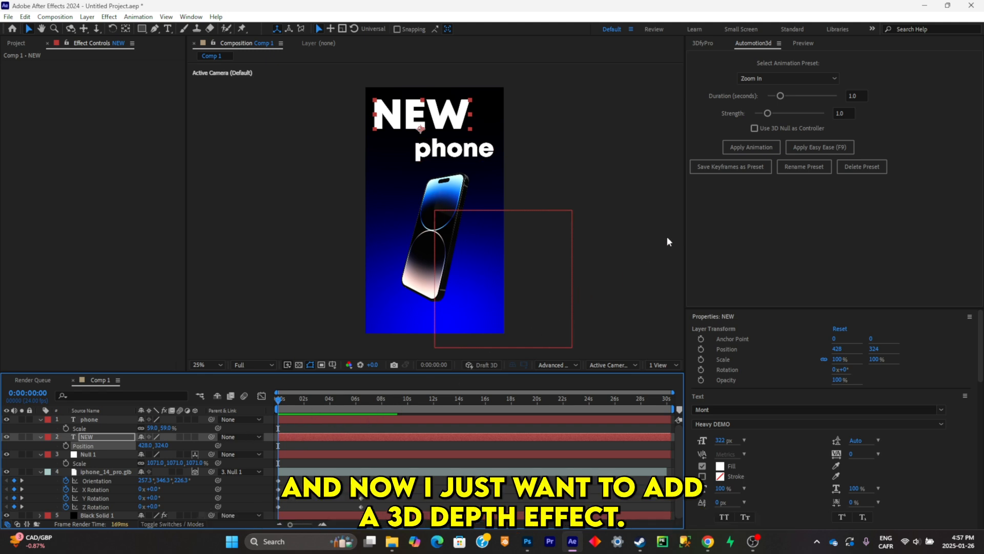
# - Create a 3D camera and 3D layers with 3DfyPro, using Z Position 0 and Room Size 4000
pyautogui.click(705, 44)
pyautogui.click(785, 91)
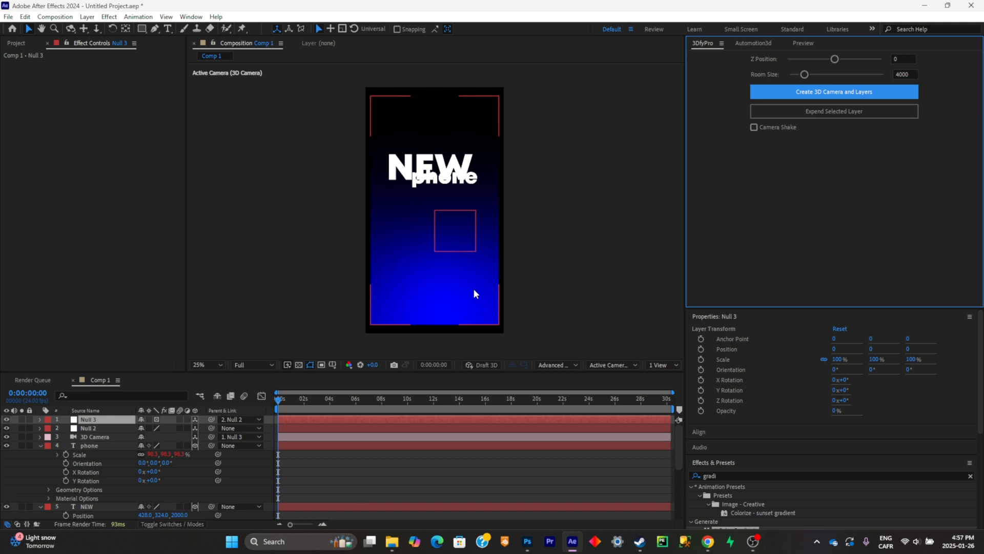
# - Move the NEW text up to about 246.7,-625.3, clear of the word phone, and expand the Black Solid 1 background layer
pyautogui.click(450, 163)
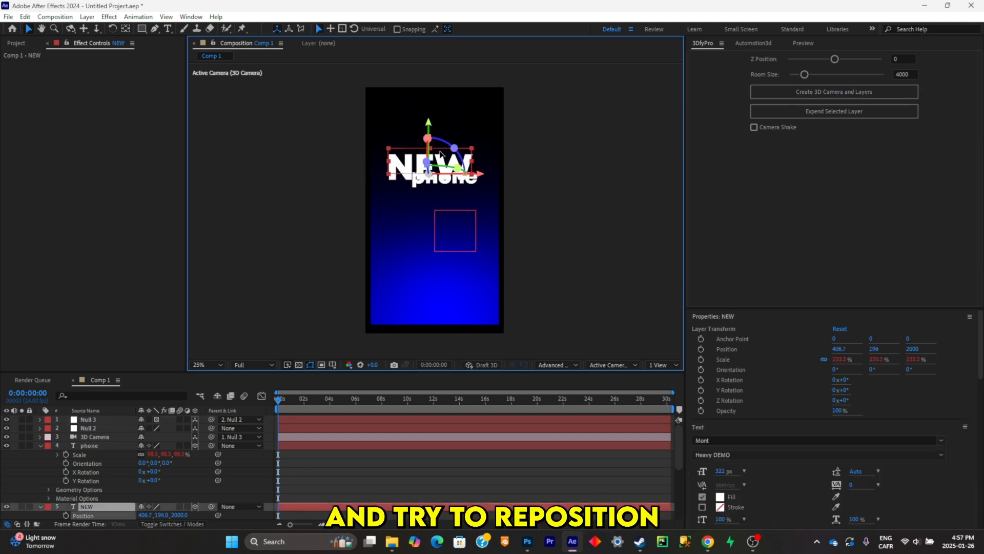
pyautogui.moveTo(441, 154); pyautogui.dragTo(418, 123)
pyautogui.click(449, 160)
pyautogui.click(420, 139)
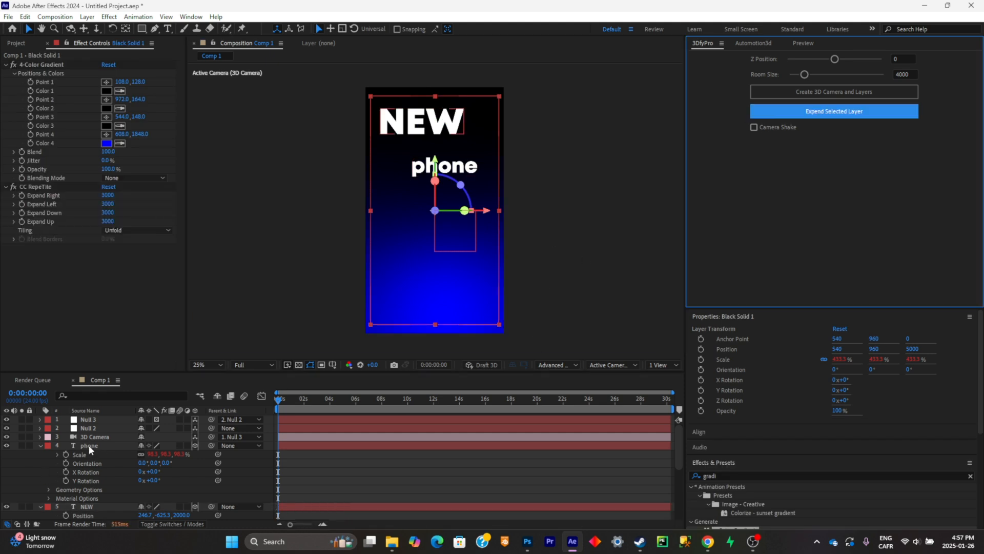
# - Bring the iphone_14_pro.glb layer forward to Position -0.2, 6.6, -303.4 and enlarge it further through Null 1's Scale
pyautogui.scroll(-3, 89, 444)
pyautogui.click(103, 453)
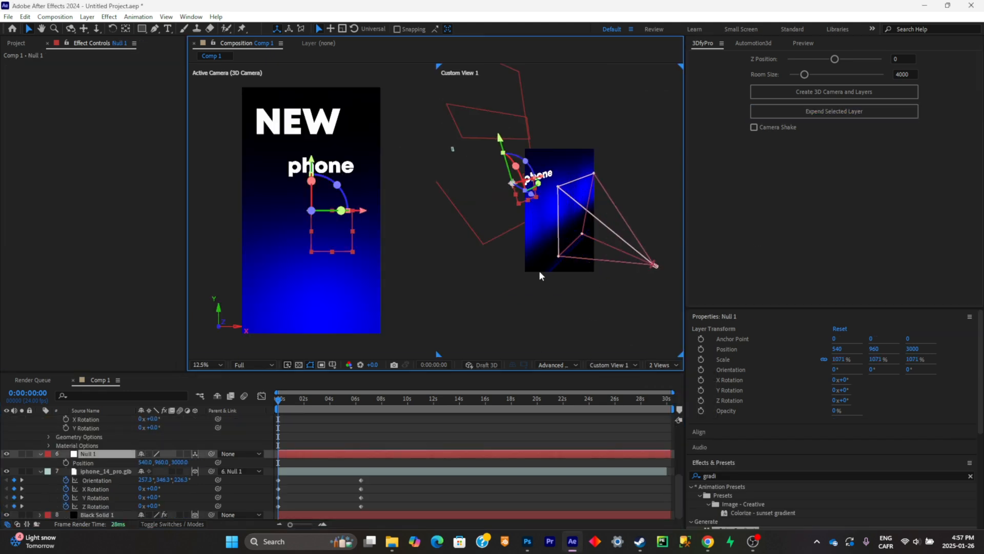
pyautogui.click(106, 471)
pyautogui.moveTo(474, 204); pyautogui.dragTo(527, 218)
pyautogui.press('p')
pyautogui.moveTo(173, 505)
pyautogui.mouseDown()
pyautogui.moveTo(146, 498)
pyautogui.moveTo(159, 517)
pyautogui.mouseUp()
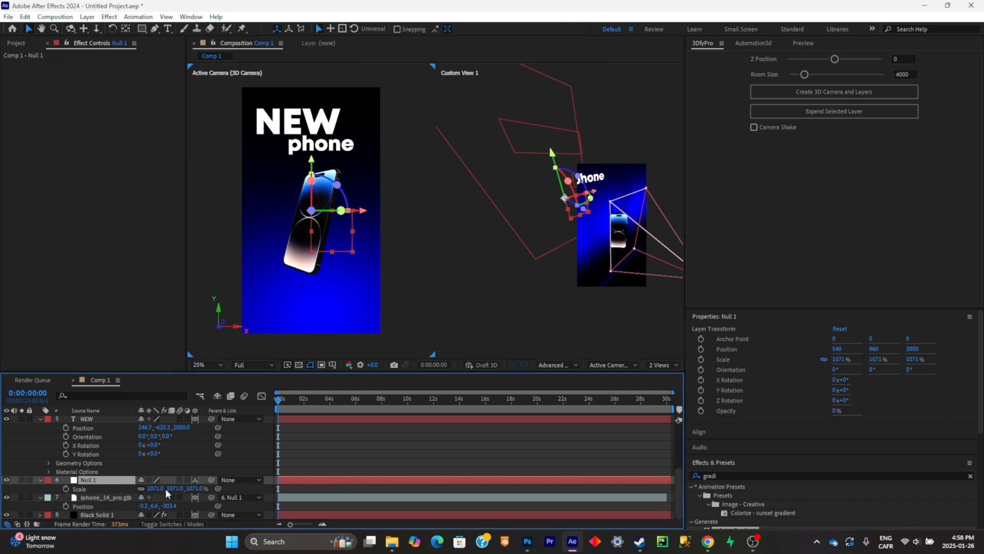
pyautogui.moveTo(168, 490); pyautogui.dragTo(215, 490)
pyautogui.click(110, 497)
# - Keyframe the 3D Camera's Position at 0 seconds and 0:00:04:08, pulling the camera back to Z -2260 at the start
pyautogui.scroll(4, 112, 475)
pyautogui.click(101, 437)
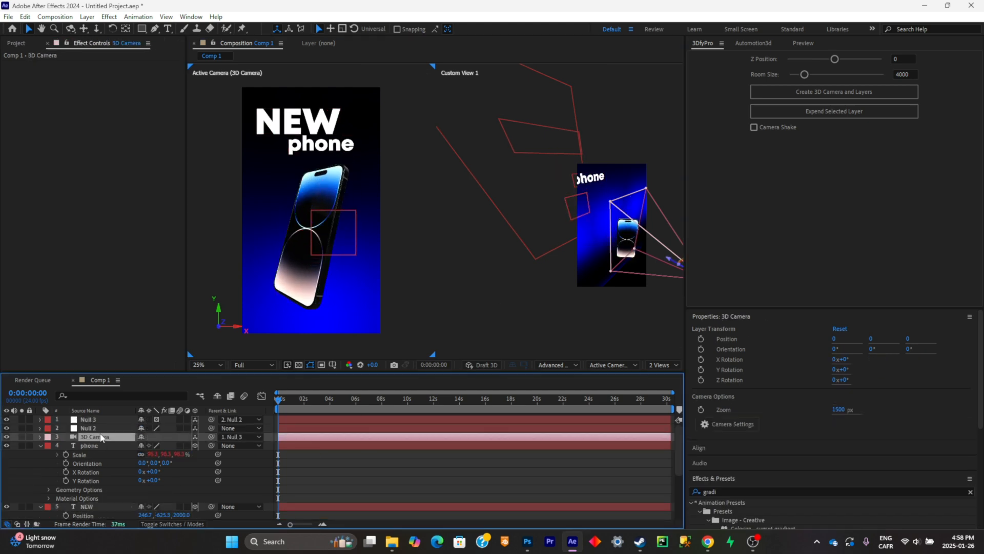
pyautogui.press('p')
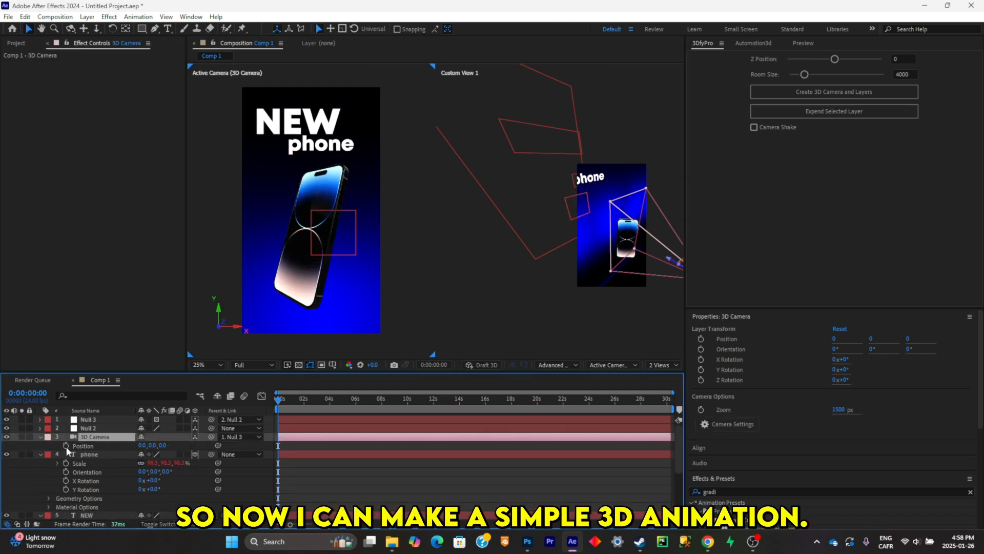
pyautogui.moveTo(317, 400); pyautogui.dragTo(333, 400)
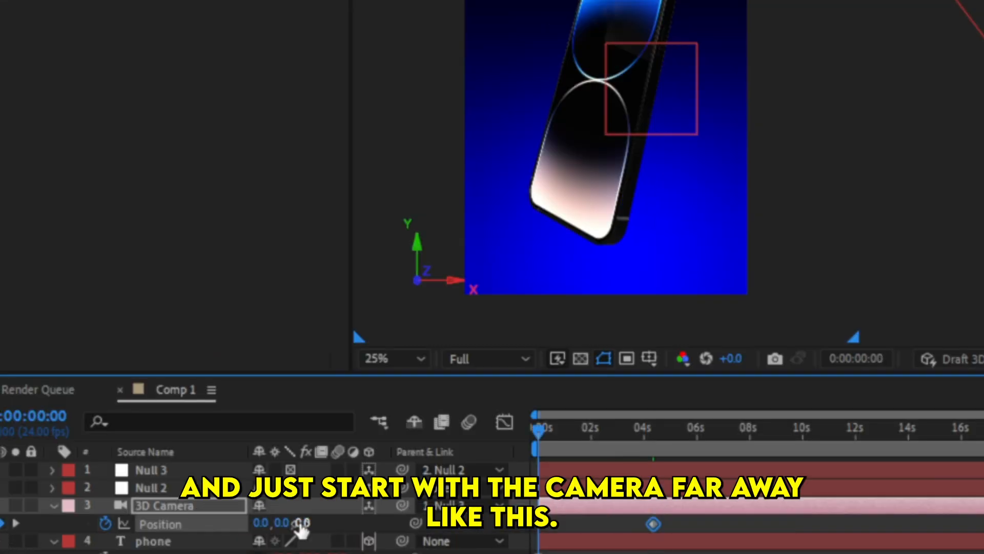
pyautogui.moveTo(300, 524); pyautogui.dragTo(109, 553)
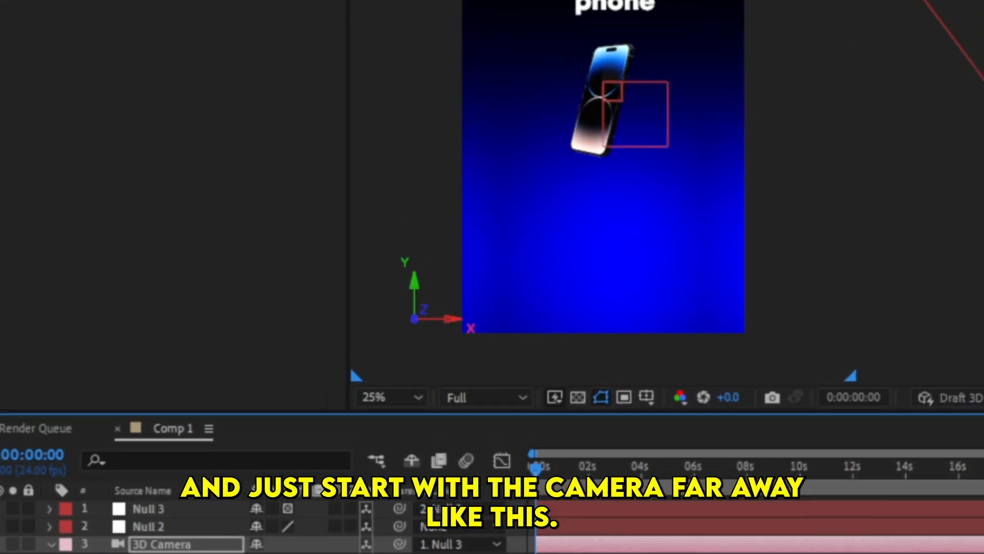
# - Bring the camera's end keyframe in to about 3 seconds, then Easy Ease the move and shape its speed graph to peak near the start
pyautogui.press('space')
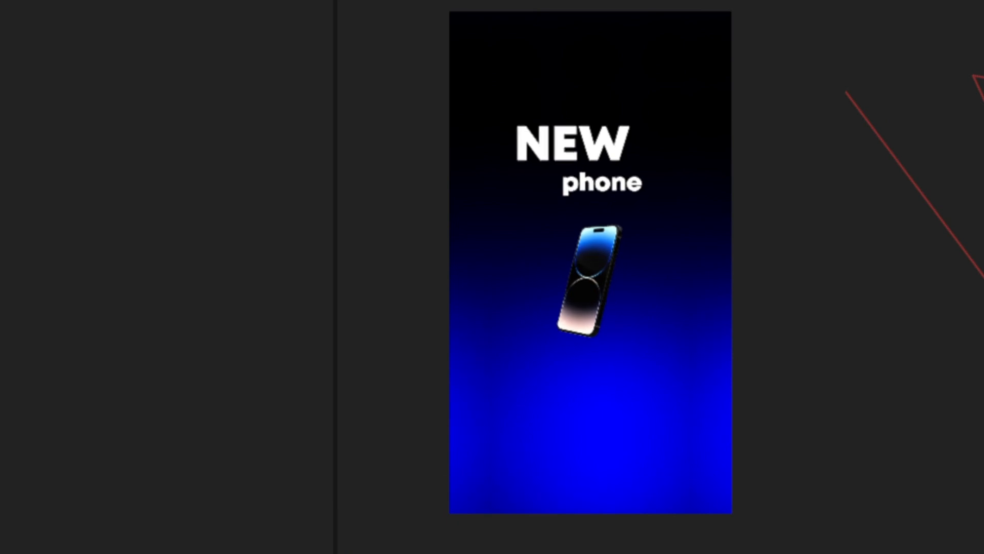
pyautogui.press('space')
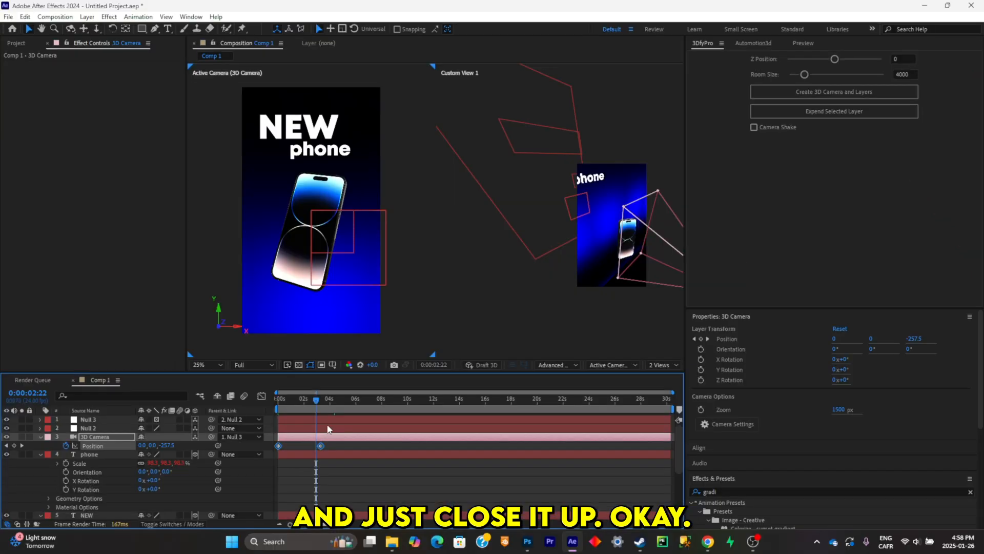
pyautogui.press('F9')
pyautogui.click(262, 396)
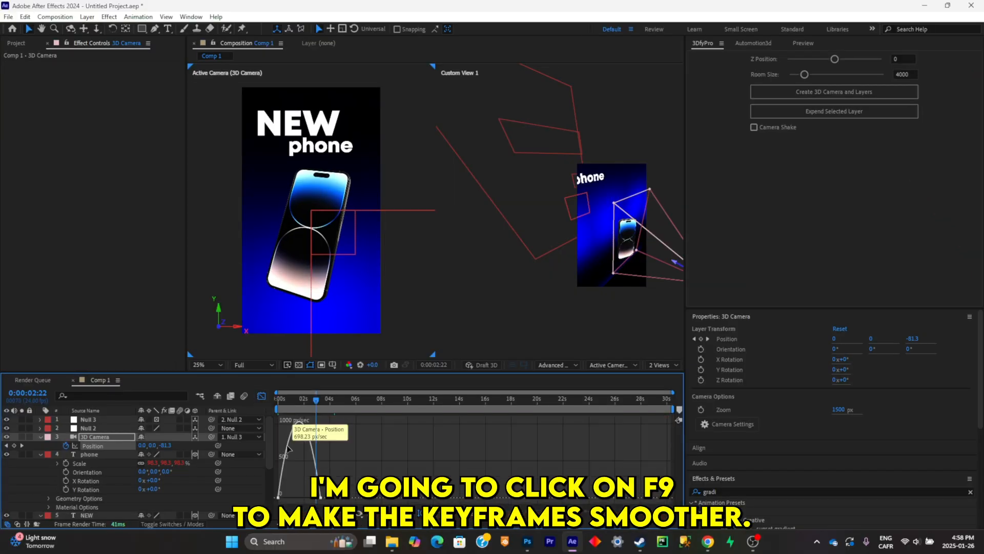
pyautogui.click(287, 446)
pyautogui.moveTo(288, 494)
pyautogui.mouseDown()
pyautogui.moveTo(279, 496)
pyautogui.moveTo(303, 500)
pyautogui.mouseUp()
pyautogui.hotkey('ctrl', 'z')
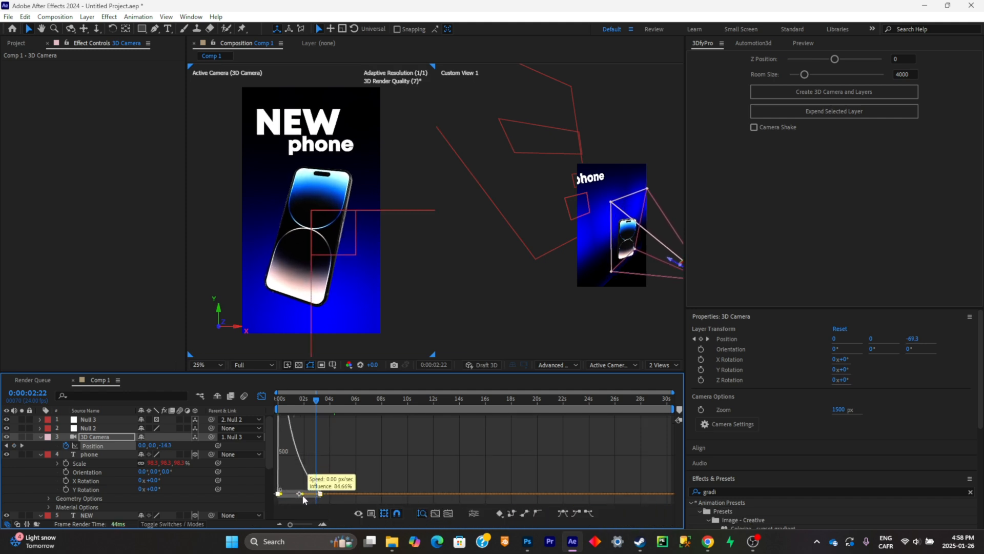
# - Preview the eased camera move from the start of the composition
pyautogui.click(261, 395)
pyautogui.press('Home')
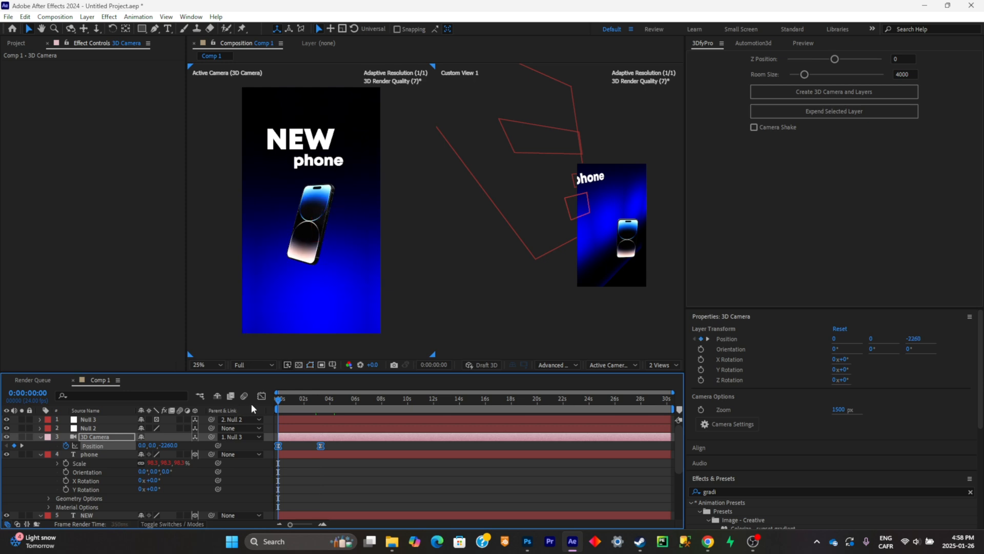
pyautogui.press('space')
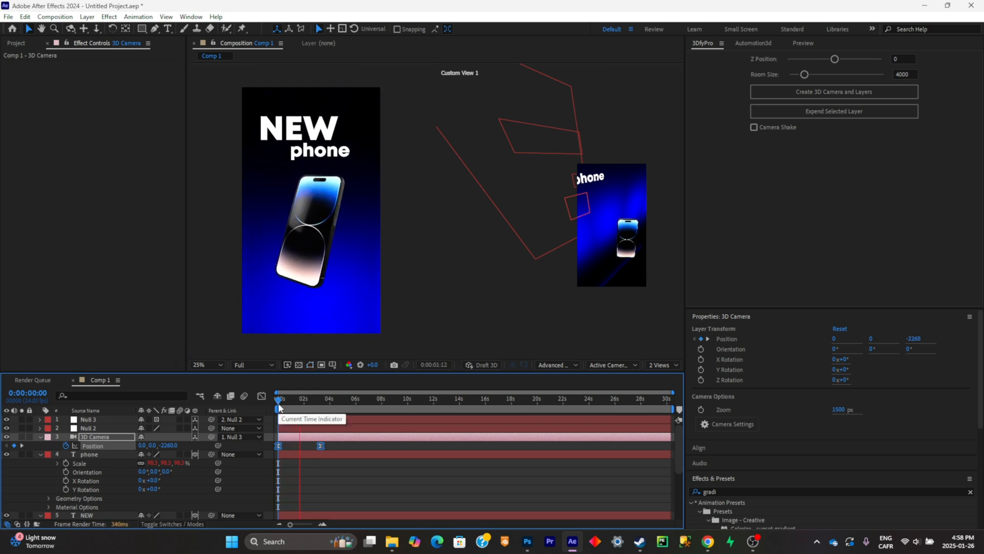
pyautogui.press('space')
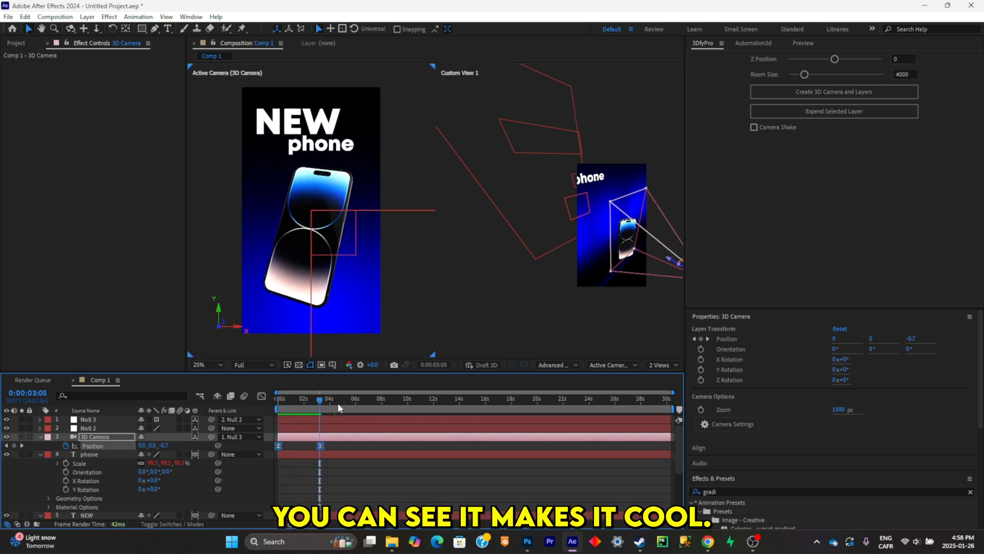
pyautogui.click(337, 404)
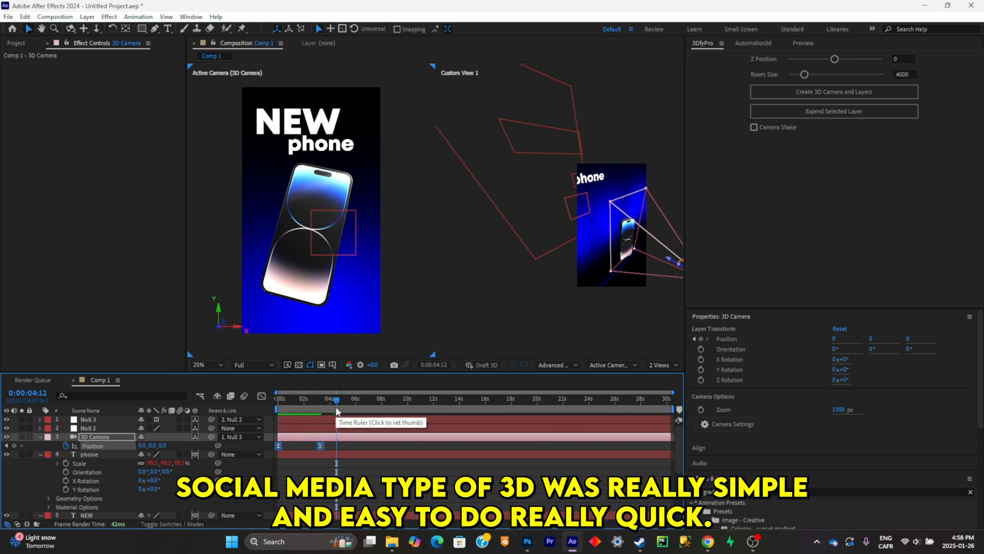
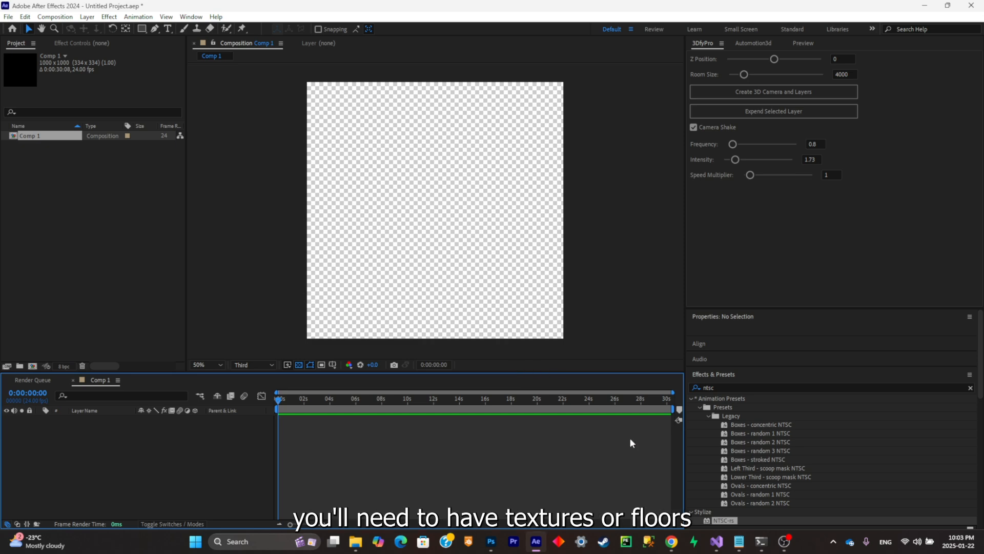
# - Switch to Chrome and look through the Google Images results for floor texture
pyautogui.click(673, 542)
pyautogui.click(438, 9)
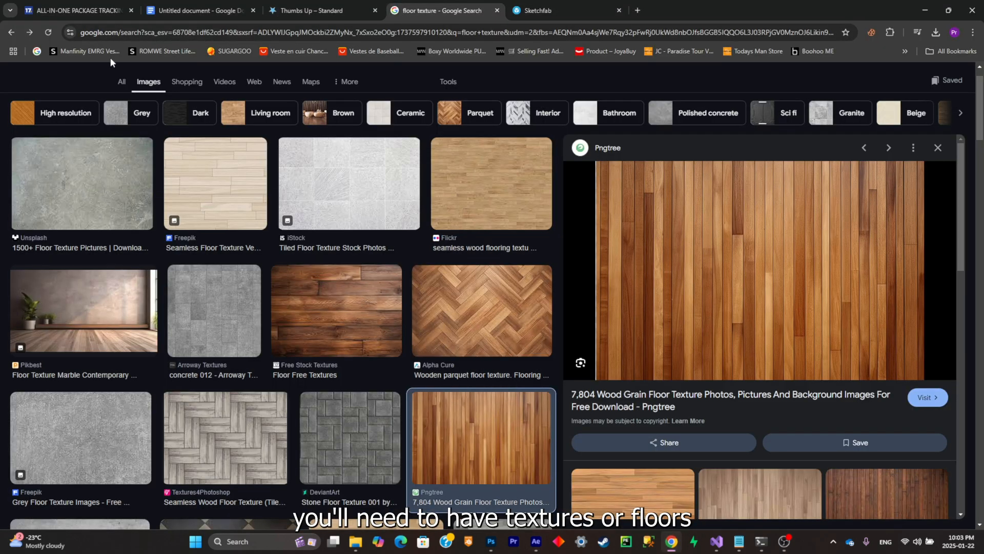
pyautogui.scroll(1, 435, 215)
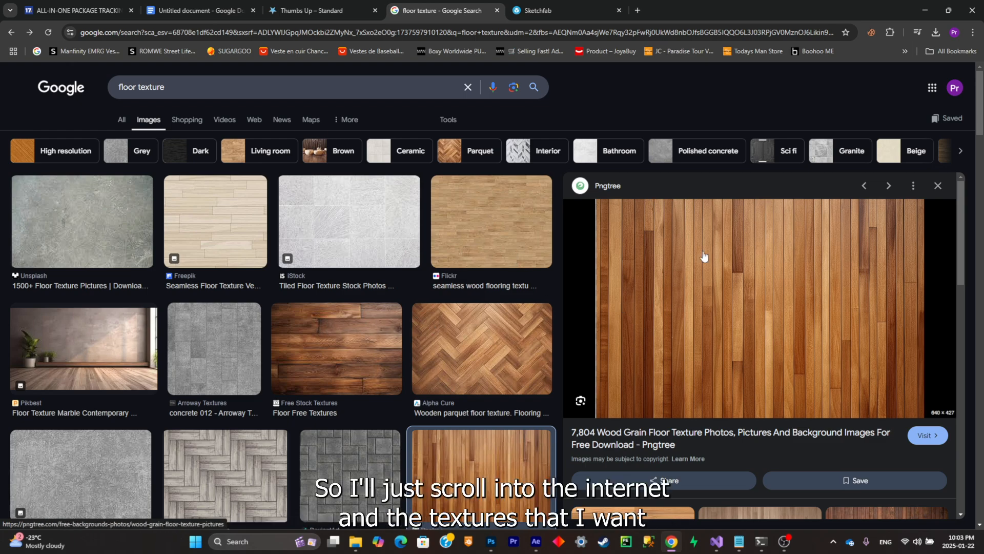
pyautogui.scroll(-10, 486, 285)
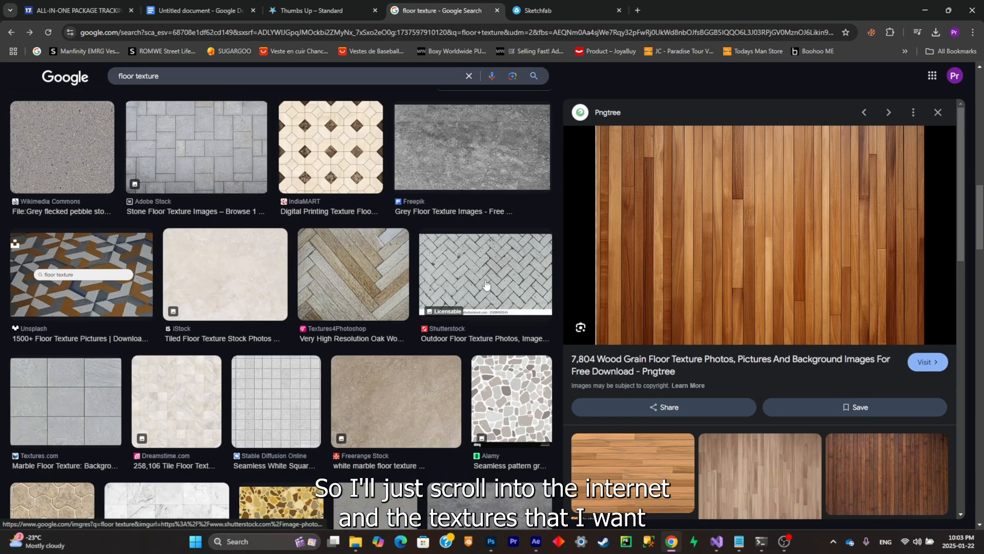
pyautogui.scroll(10, 486, 284)
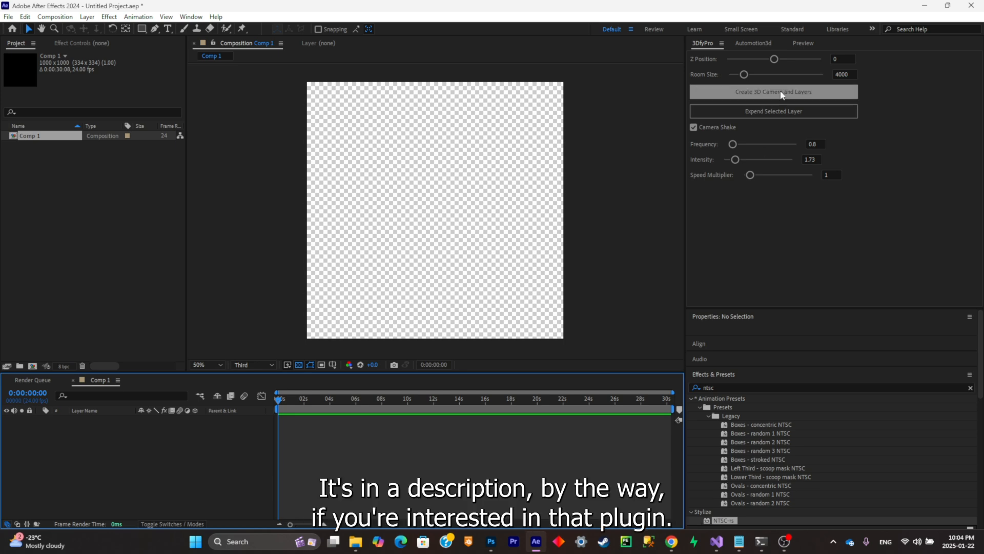
# - Create the 3D camera rig with 3DfyPro and add wood floor.jpg from Downloads to Comp 1 as a 3D layer
pyautogui.click(782, 95)
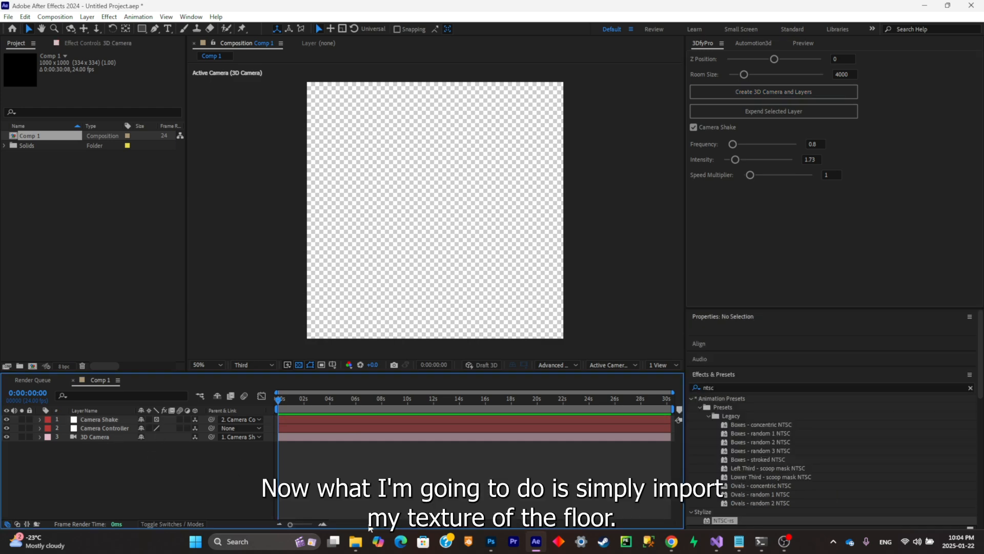
pyautogui.click(356, 541)
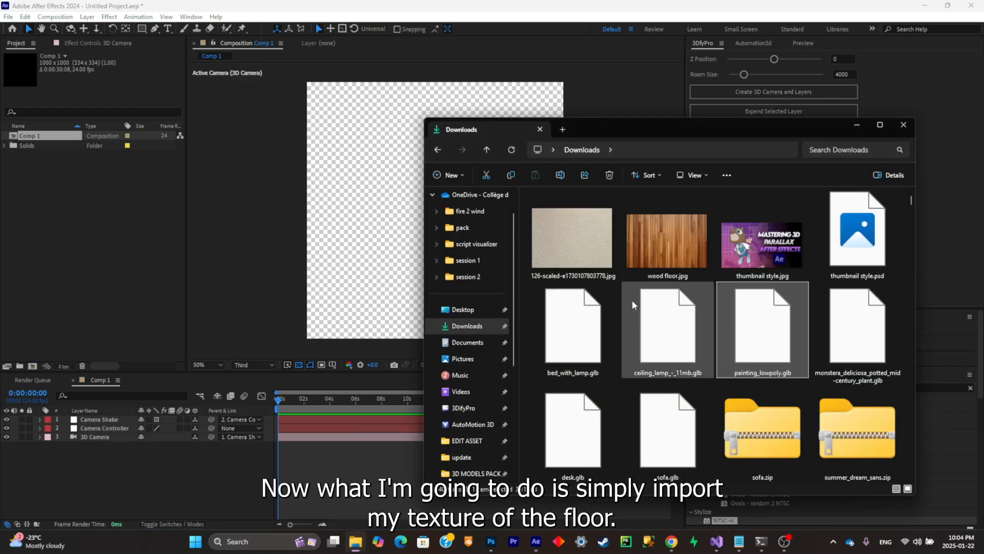
pyautogui.moveTo(666, 243); pyautogui.dragTo(358, 266)
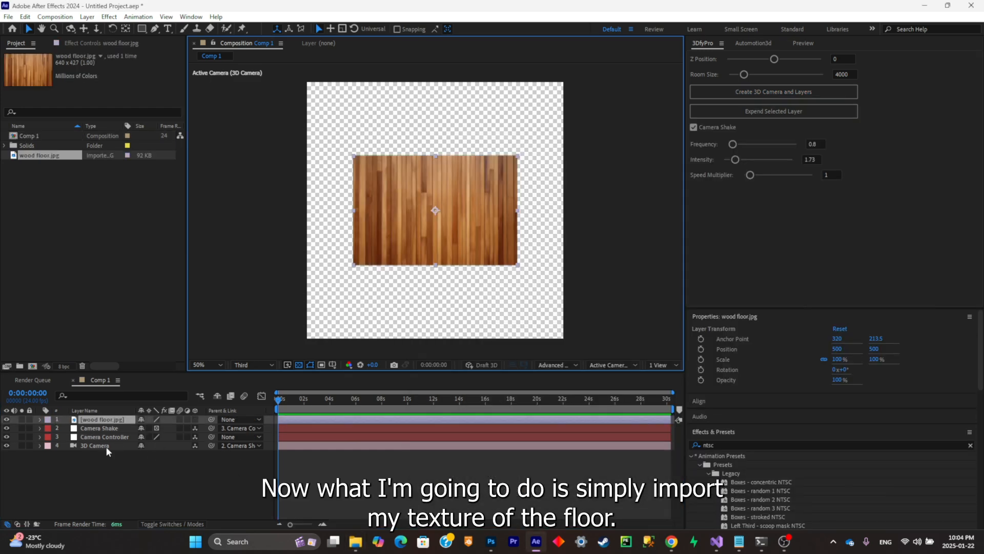
pyautogui.click(195, 419)
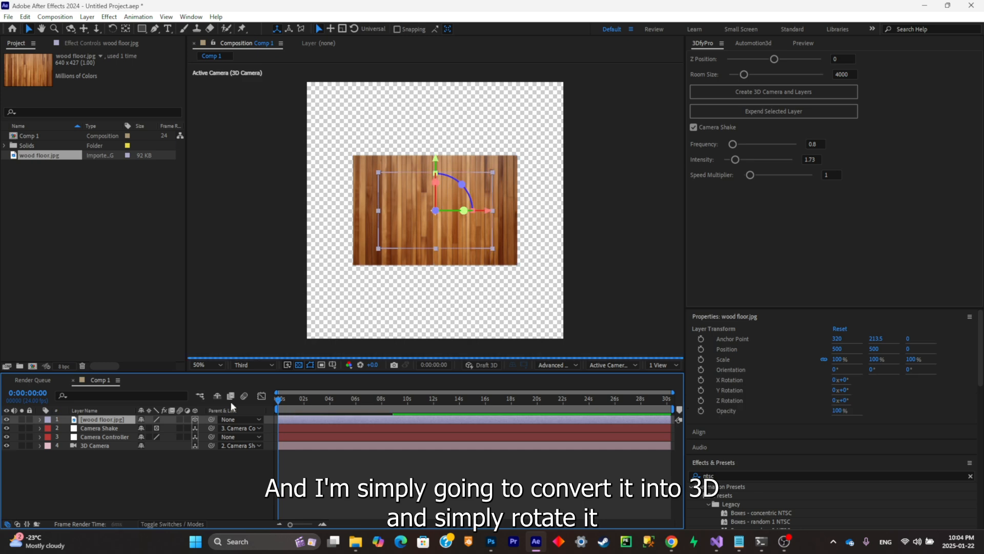
# - Lay the wood floor flat at X Orientation 270.2°, lower it to Position 500, 897.5, 1.5 and scale it to 189%
pyautogui.moveTo(435, 182); pyautogui.dragTo(440, 231)
pyautogui.press('r')
pyautogui.press('s')
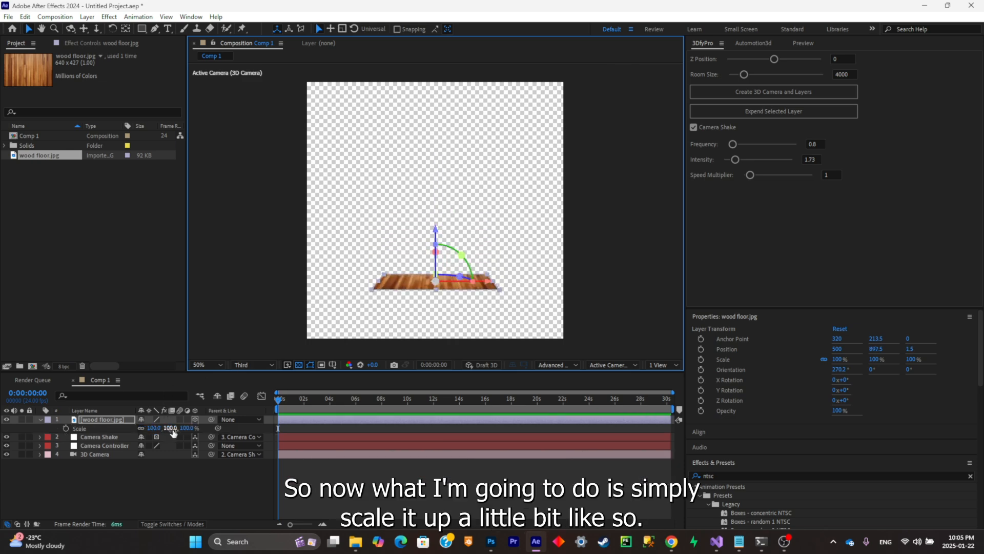
pyautogui.moveTo(170, 428); pyautogui.dragTo(200, 413)
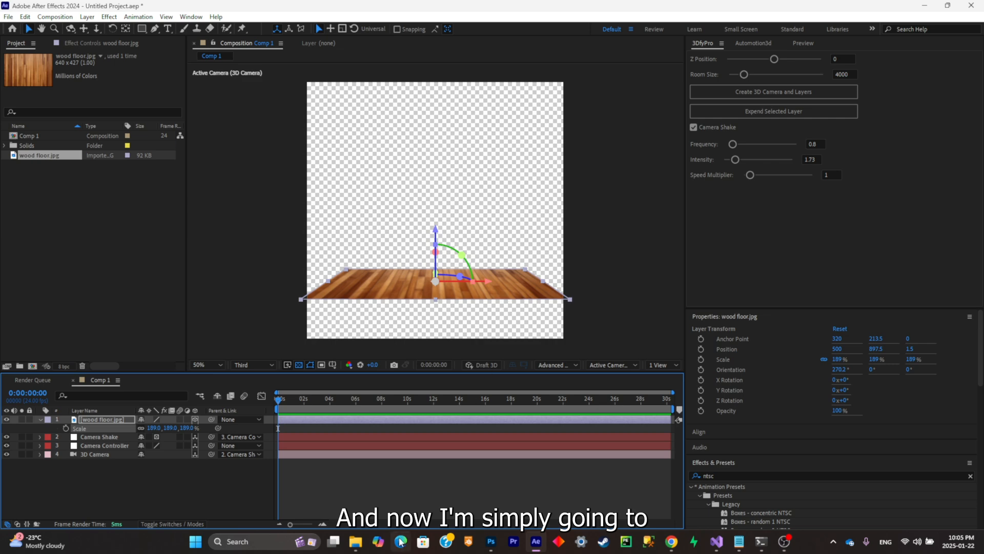
# - Add the downloaded beige wall texture to the composition as a 3D layer and scale it to 41%
pyautogui.click(355, 541)
pyautogui.moveTo(477, 228); pyautogui.dragTo(429, 256)
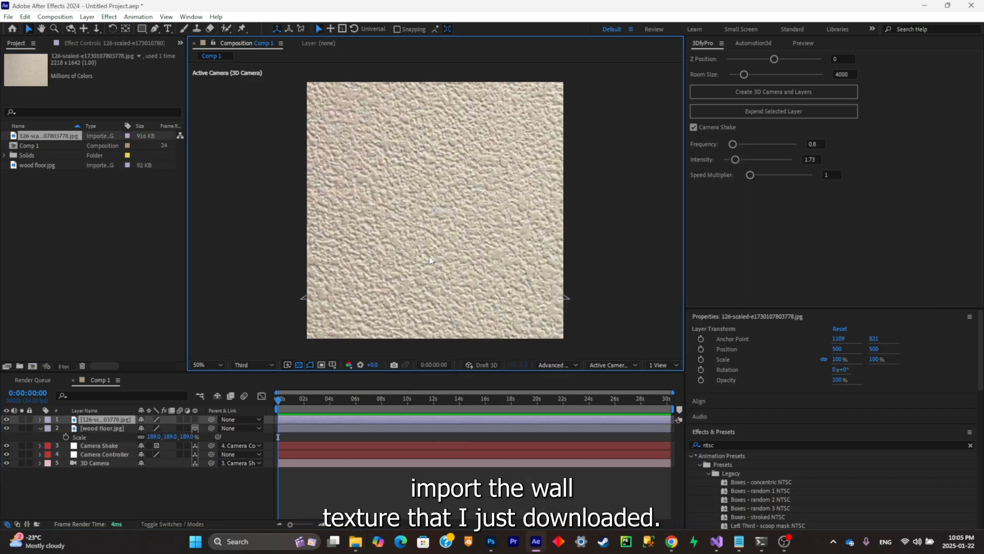
pyautogui.press('s')
pyautogui.moveTo(152, 428)
pyautogui.mouseDown()
pyautogui.moveTo(128, 429)
pyautogui.moveTo(145, 437)
pyautogui.mouseUp()
pyautogui.click(194, 419)
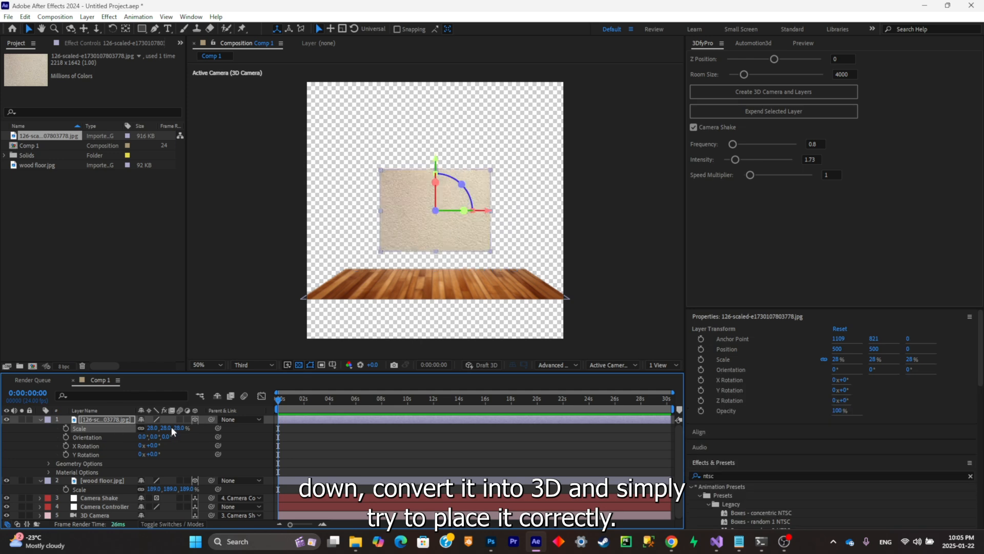
pyautogui.moveTo(171, 427); pyautogui.dragTo(178, 426)
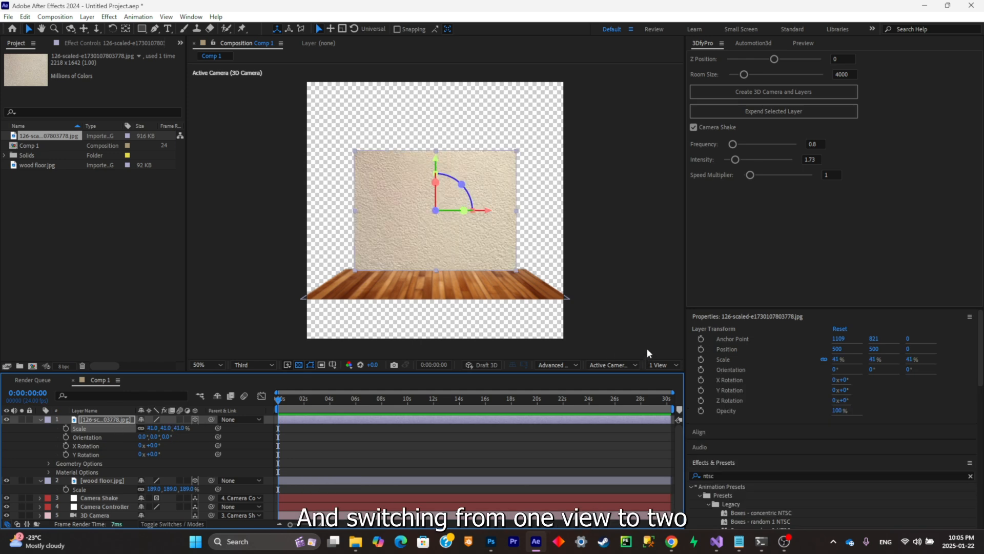
# - Show two views, place the wall behind the floor at Position 500, 567.2, 333.7 and widen its X Scale to 59.6%
pyautogui.click(660, 364)
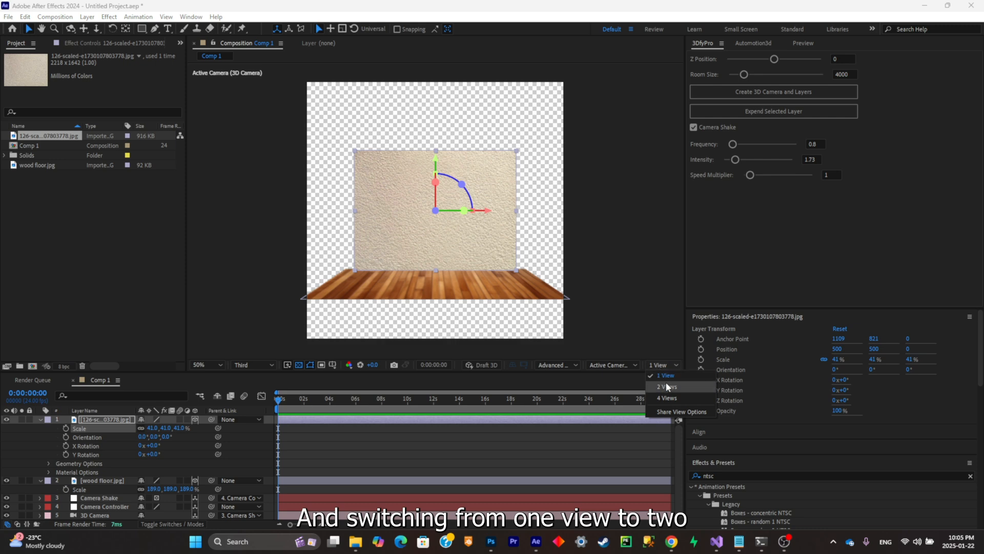
pyautogui.click(667, 387)
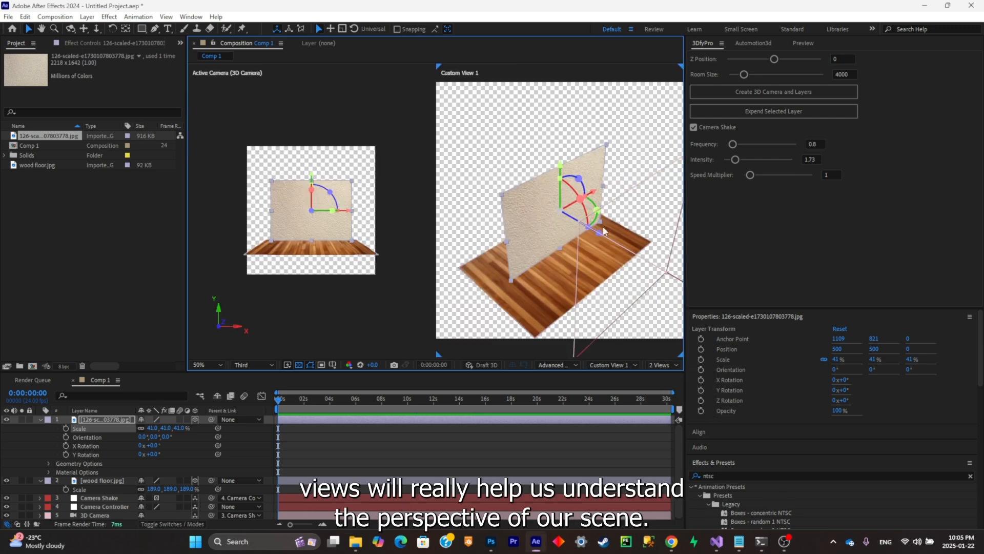
pyautogui.moveTo(601, 228); pyautogui.dragTo(562, 217)
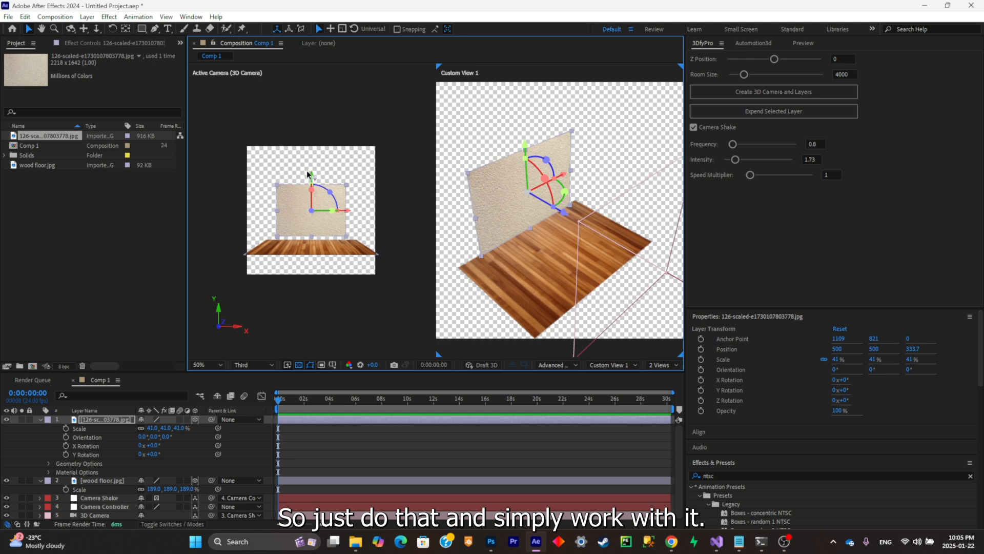
pyautogui.moveTo(312, 170); pyautogui.dragTo(313, 177)
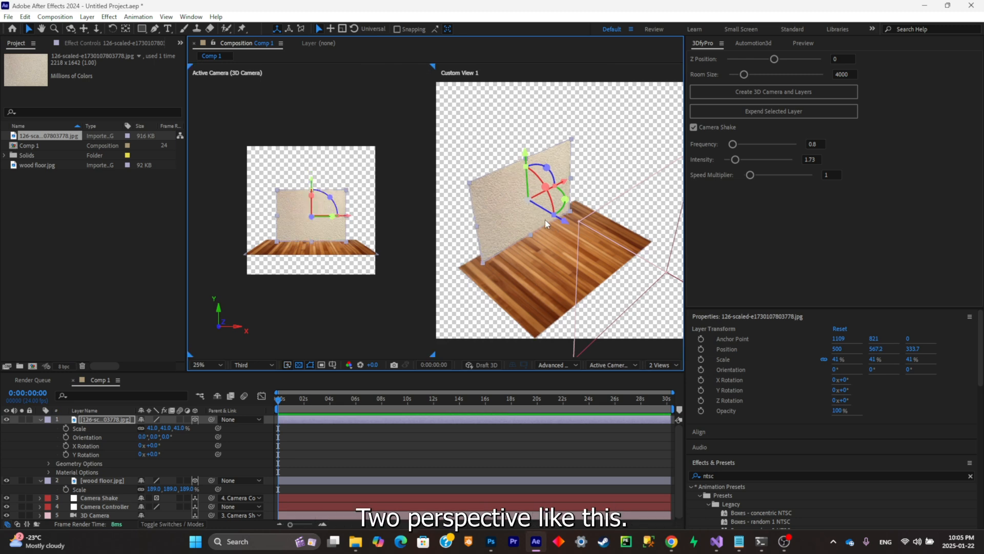
pyautogui.moveTo(475, 226); pyautogui.dragTo(447, 234)
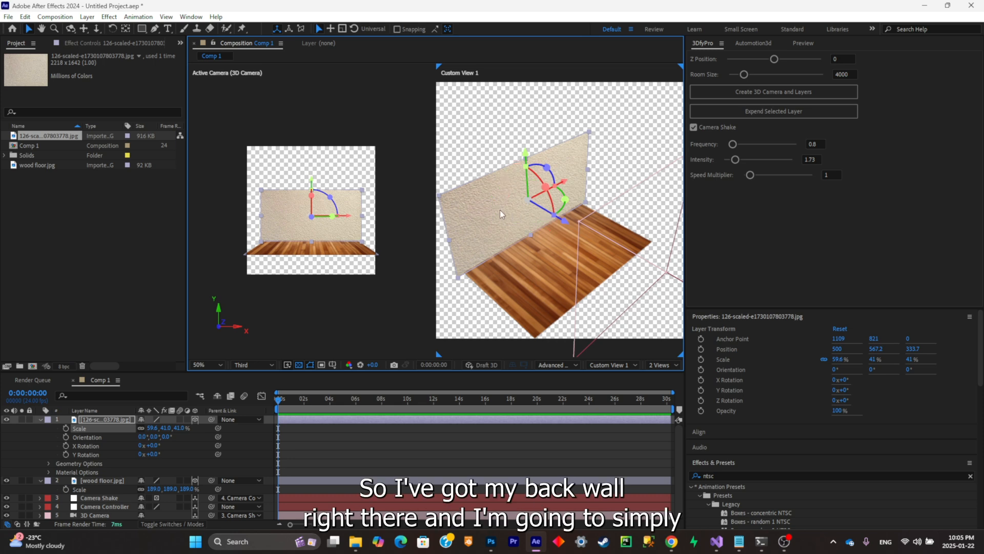
# - Duplicate the back wall into two side walls, turning them perpendicular to it and placing one along each side of the floor
pyautogui.click(128, 417)
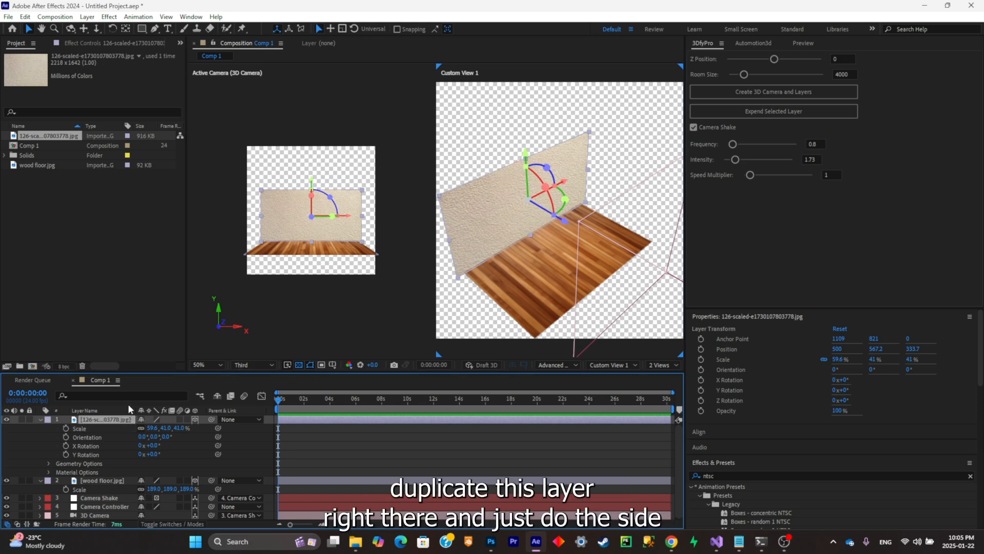
pyautogui.hotkey('ctrl', 'd')
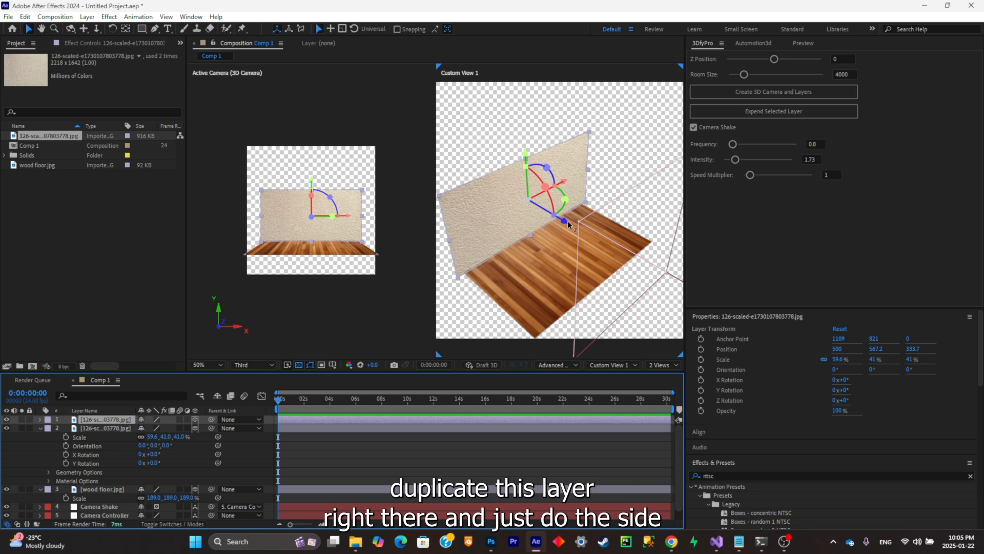
pyautogui.moveTo(568, 224)
pyautogui.mouseDown()
pyautogui.moveTo(563, 251)
pyautogui.moveTo(575, 264)
pyautogui.moveTo(584, 241)
pyautogui.moveTo(569, 224)
pyautogui.mouseUp()
pyautogui.moveTo(343, 216); pyautogui.dragTo(392, 212)
pyautogui.hotkey('ctrl', 'd')
# - Duplicate the back wall as a ceiling, rotating it horizontal above the walls and stretching it forward to cover the room
pyautogui.click(284, 211)
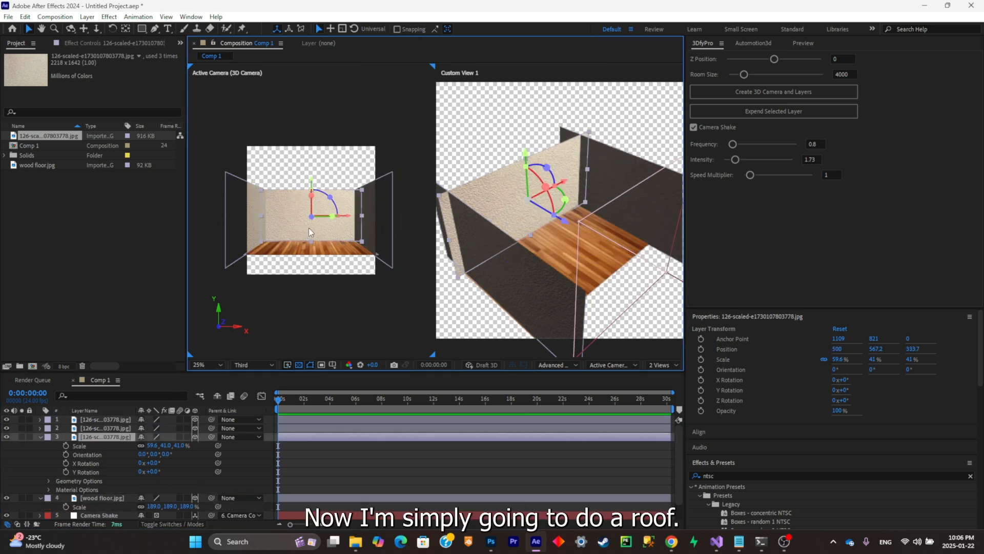
pyautogui.hotkey('ctrl', 'd')
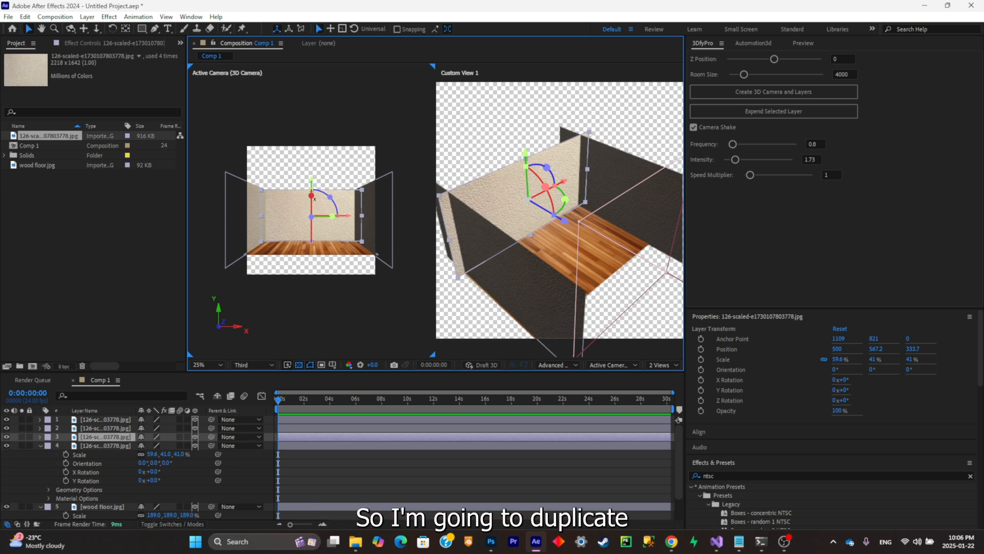
pyautogui.moveTo(311, 182)
pyautogui.mouseDown()
pyautogui.moveTo(313, 146)
pyautogui.moveTo(318, 184)
pyautogui.mouseUp()
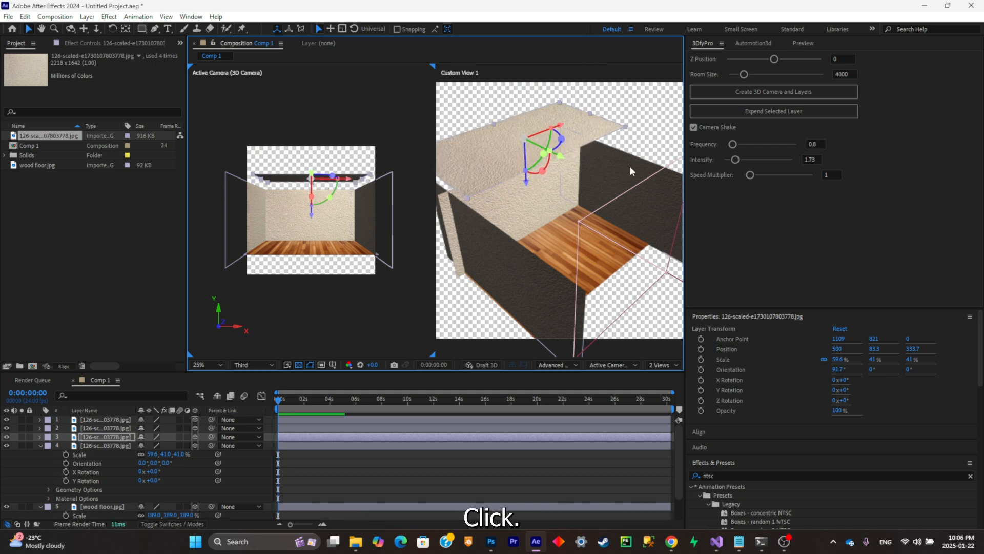
pyautogui.moveTo(561, 156); pyautogui.dragTo(622, 188)
pyautogui.moveTo(312, 208); pyautogui.dragTo(314, 225)
pyautogui.moveTo(543, 168); pyautogui.dragTo(526, 144)
pyautogui.scroll(2, 349, 236)
pyautogui.click(363, 134)
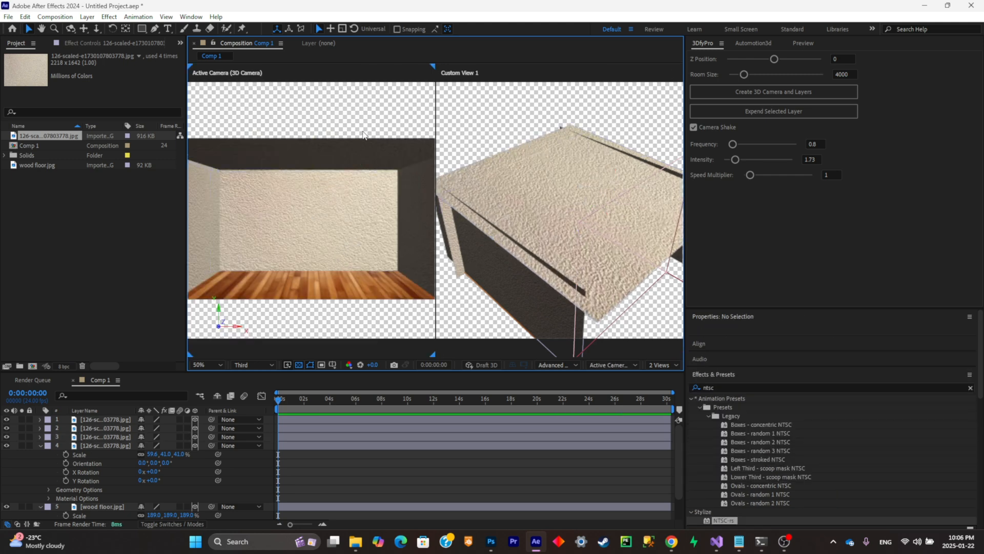
pyautogui.click(340, 208)
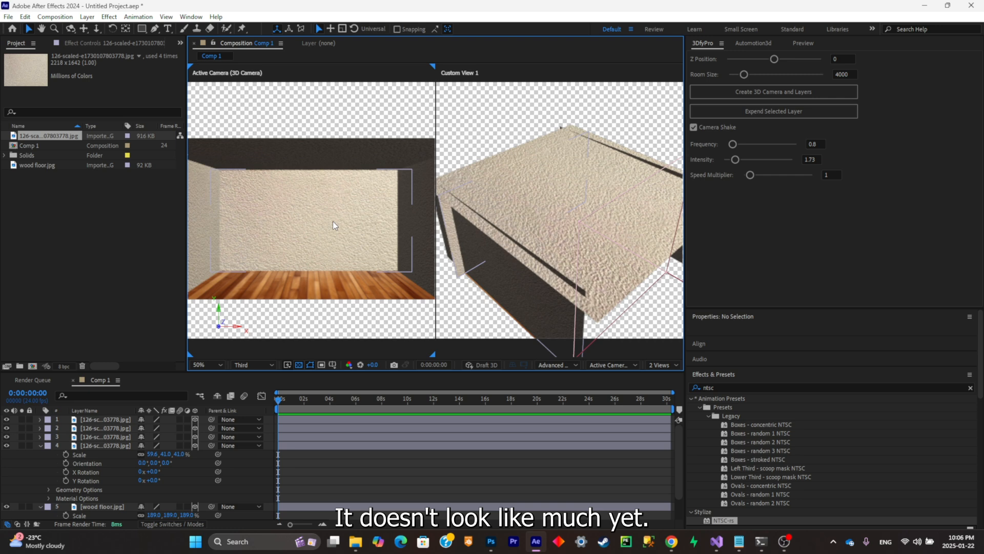
pyautogui.press(',')
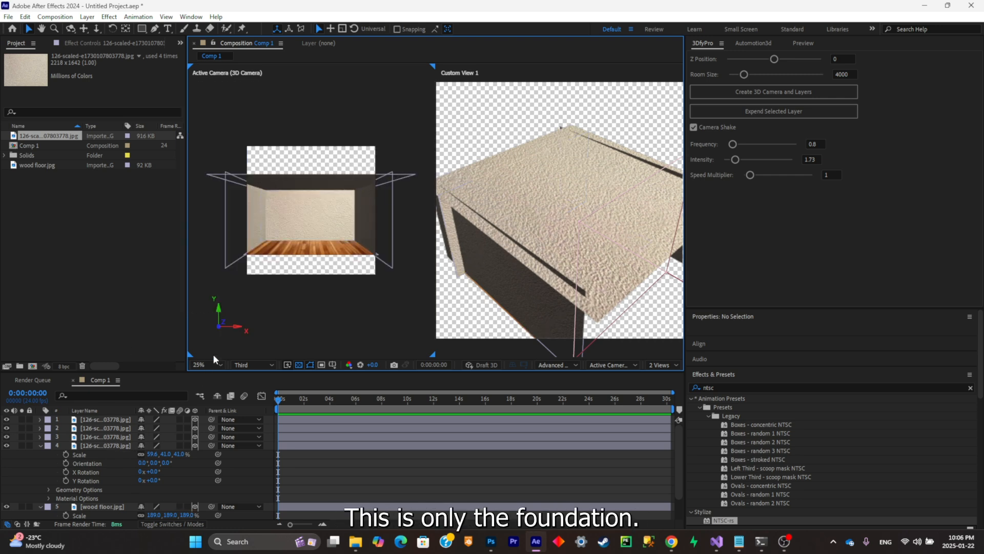
# - Move all four wall texture layers and the wood floor layer below the 3D Camera in the layer stack
pyautogui.click(114, 419)
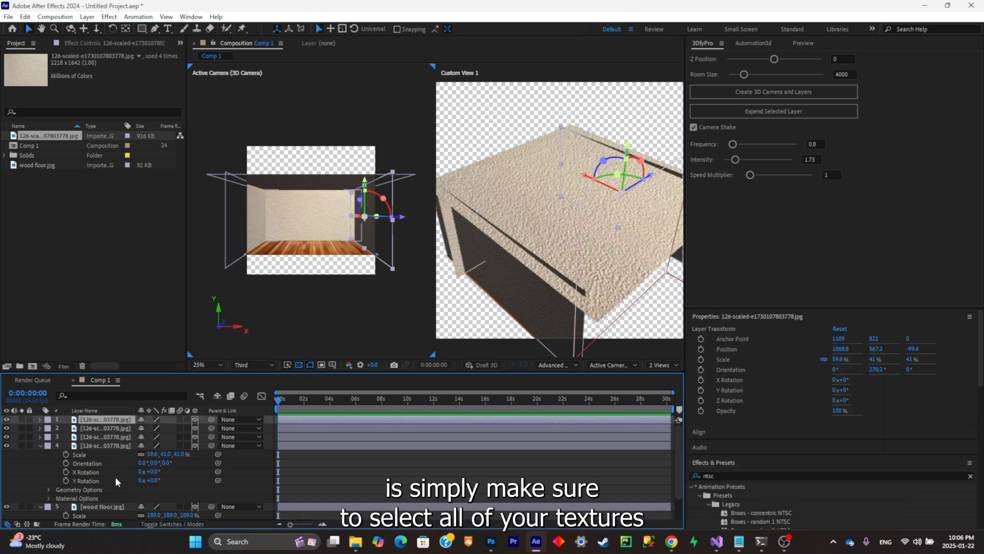
pyautogui.keyDown('shift'); pyautogui.click(118, 507); pyautogui.keyUp('shift')
pyautogui.scroll(-1, 121, 493)
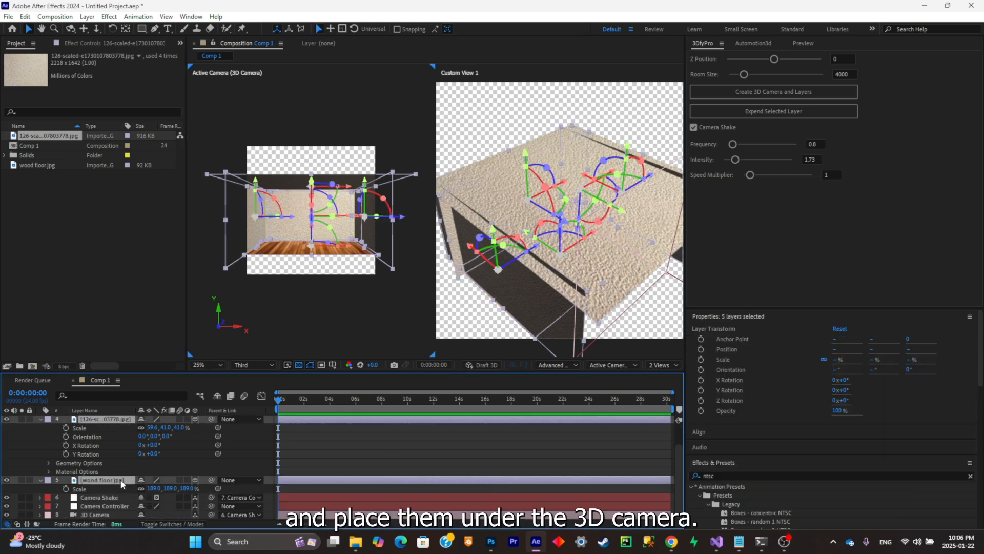
pyautogui.moveTo(121, 484); pyautogui.dragTo(120, 516)
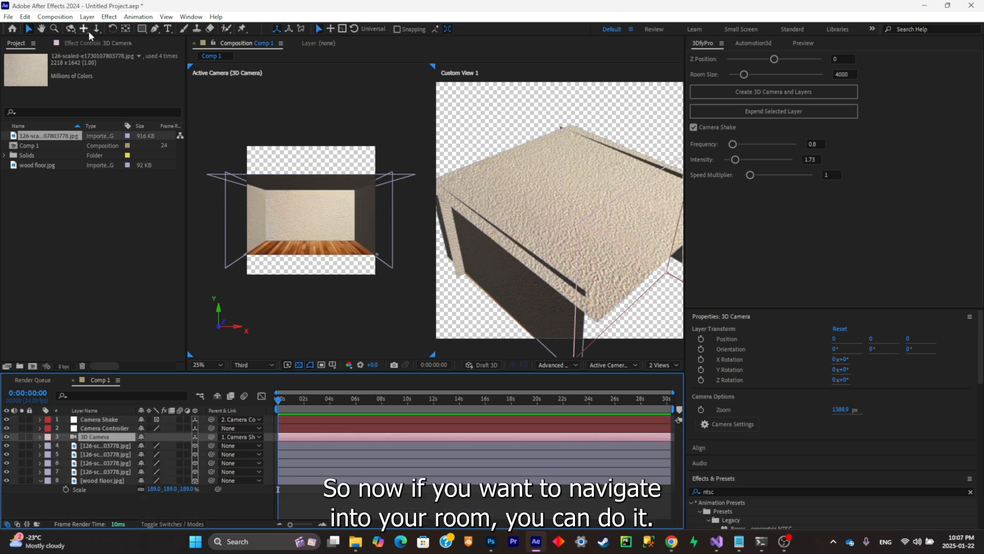
# - Try navigating the 3D Camera inside the room with the dolly and orbit tools, and undo the camera movement
pyautogui.click(96, 29)
pyautogui.moveTo(309, 214)
pyautogui.mouseDown()
pyautogui.moveTo(315, 171)
pyautogui.moveTo(330, 212)
pyautogui.moveTo(338, 205)
pyautogui.moveTo(317, 200)
pyautogui.moveTo(321, 215)
pyautogui.mouseUp()
pyautogui.press('1')
pyautogui.hotkey('ctrl', 'z')
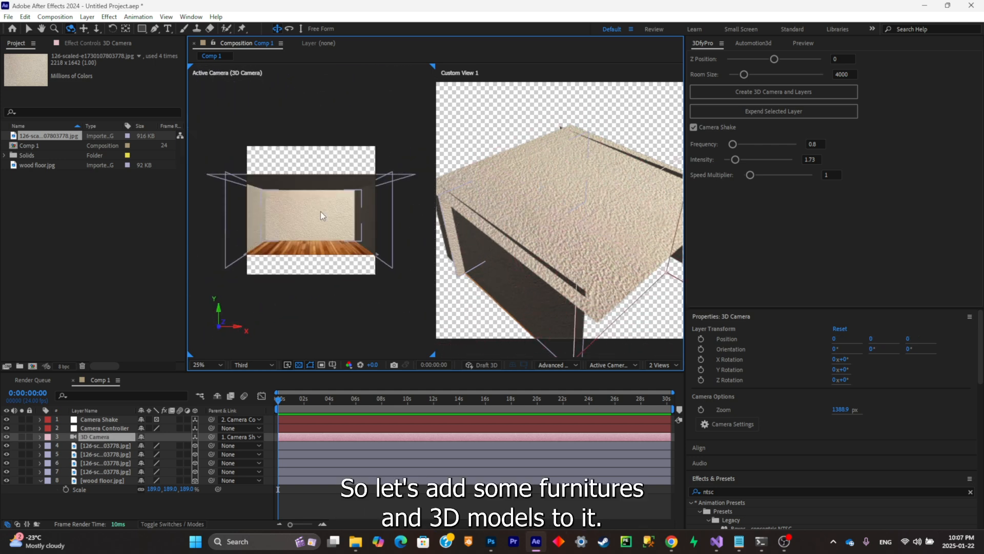
pyautogui.click(32, 33)
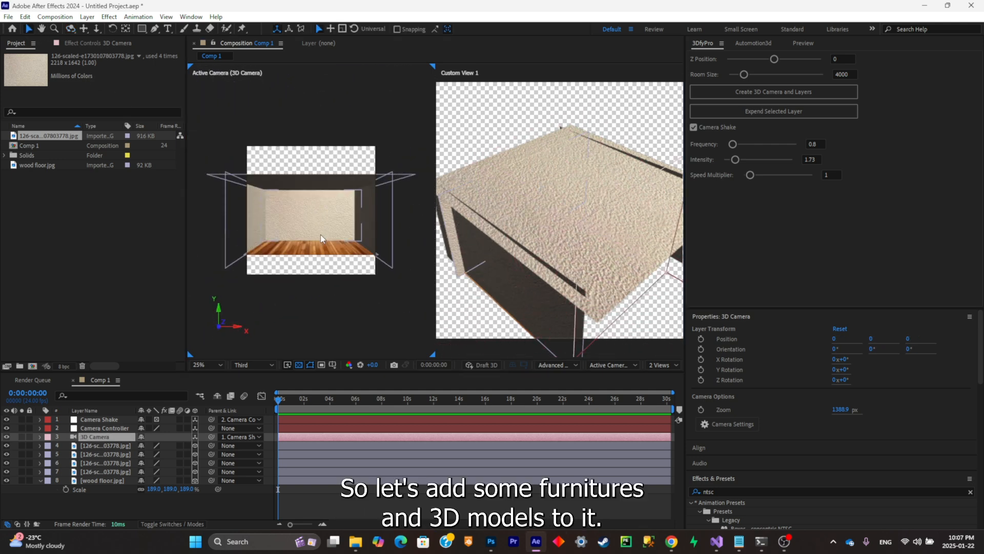
# - Stretch the wood floor toward the camera to a Y Scale of 397.6% so it fills the foreground
pyautogui.click(320, 248)
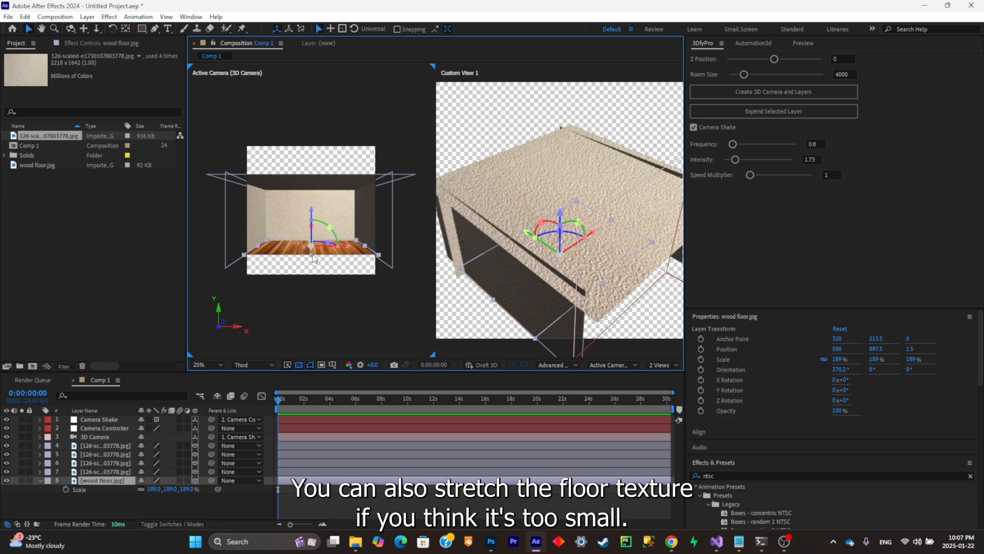
pyautogui.moveTo(313, 258); pyautogui.dragTo(318, 271)
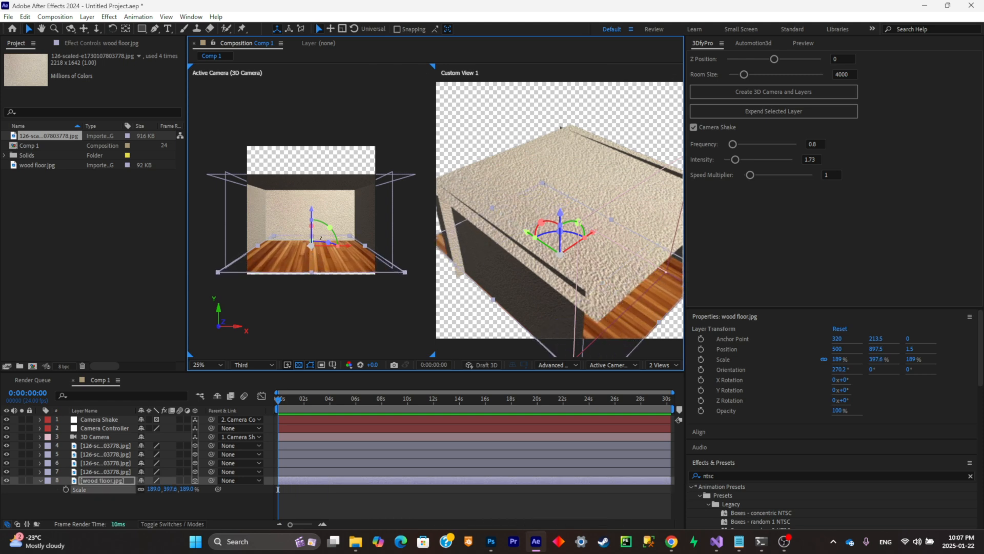
pyautogui.scroll(2, 324, 216)
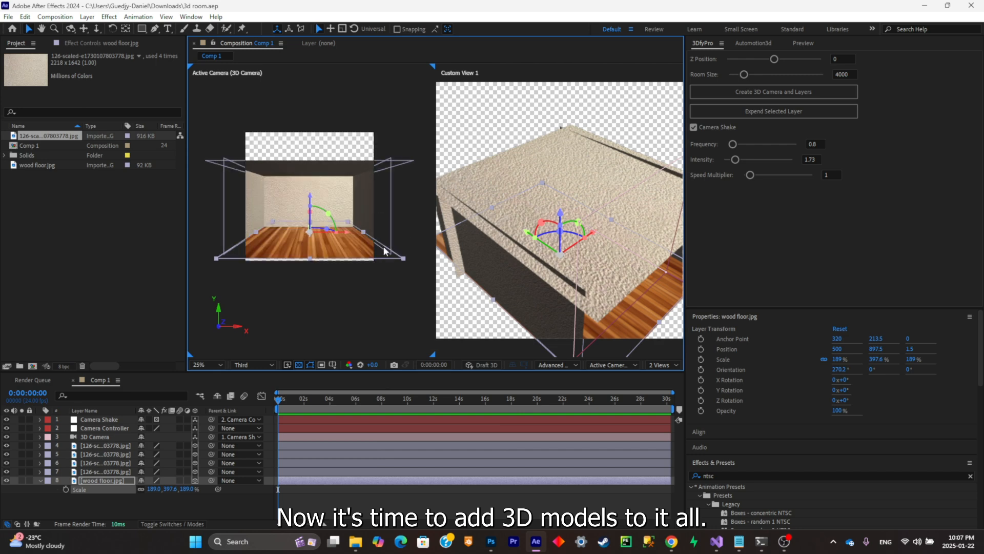
pyautogui.click(403, 218)
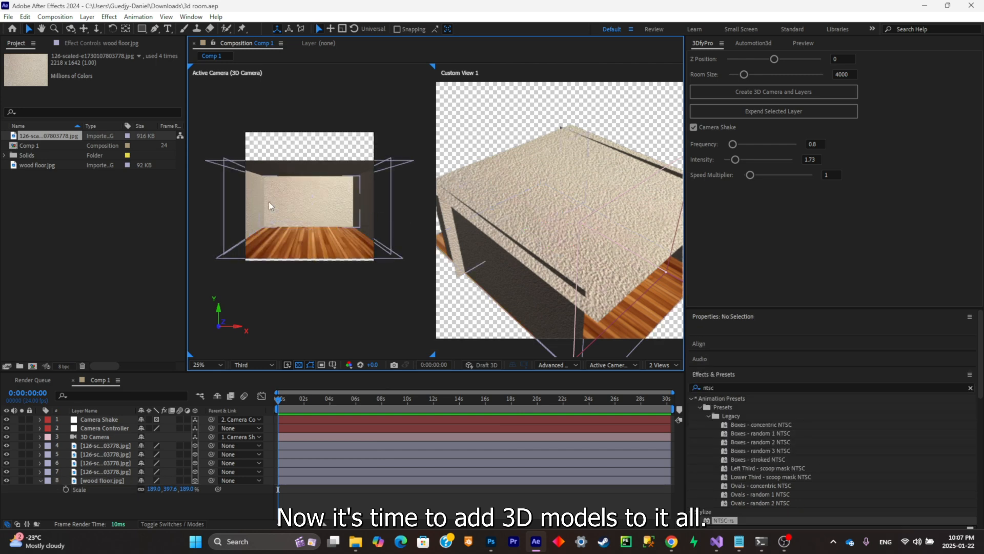
# - Switch to Sketchfab in Chrome and browse the sofa search results for a free 3D model
pyautogui.click(670, 543)
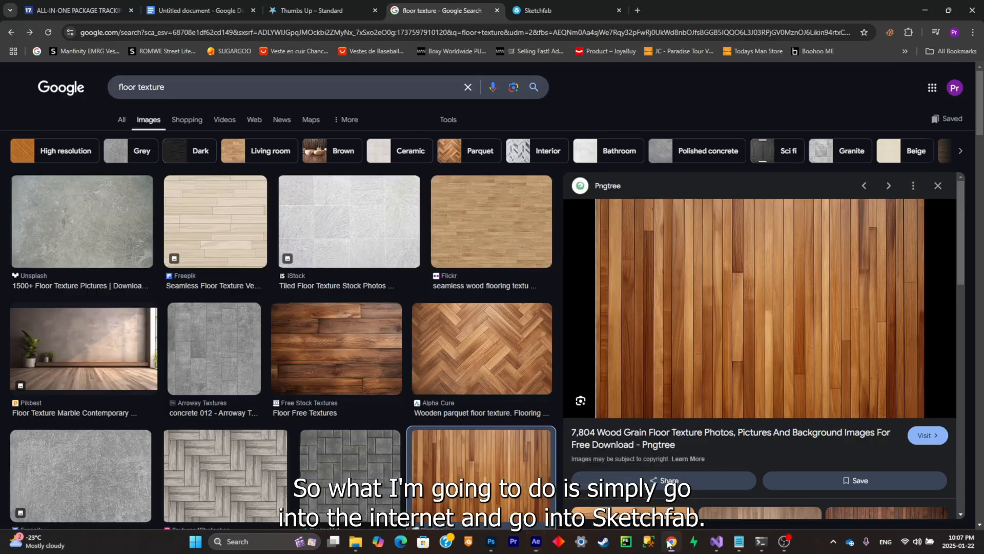
pyautogui.click(533, 12)
pyautogui.scroll(-5, 310, 178)
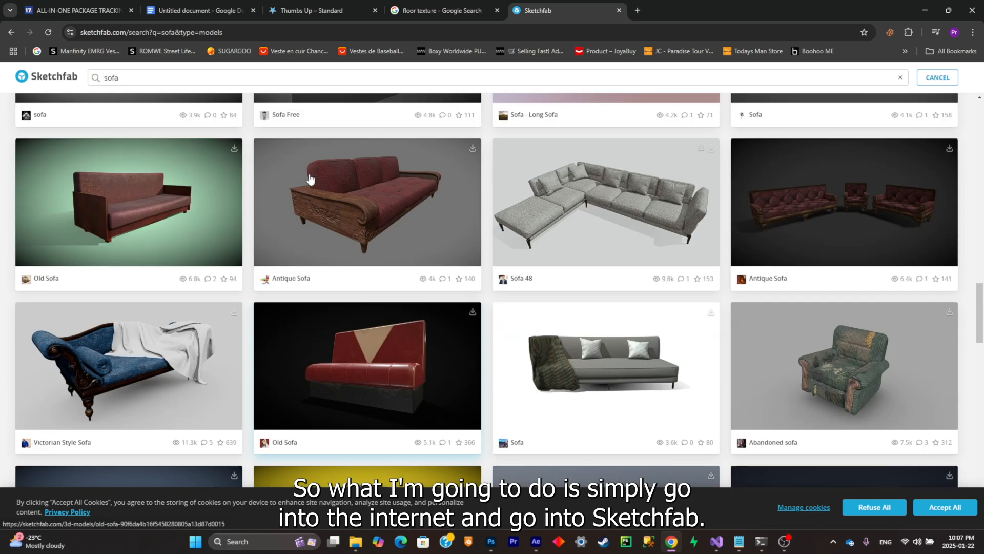
pyautogui.scroll(5, 309, 177)
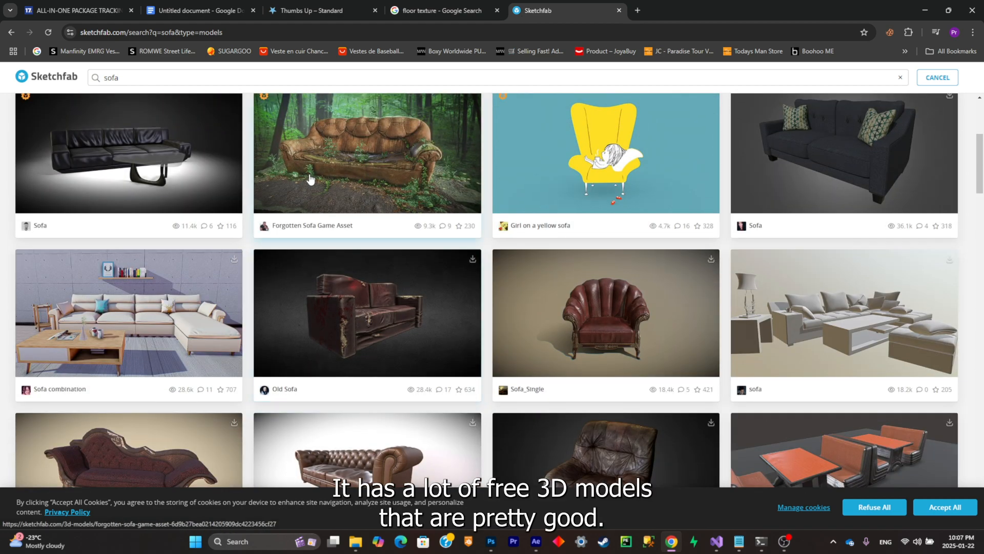
pyautogui.scroll(5, 309, 177)
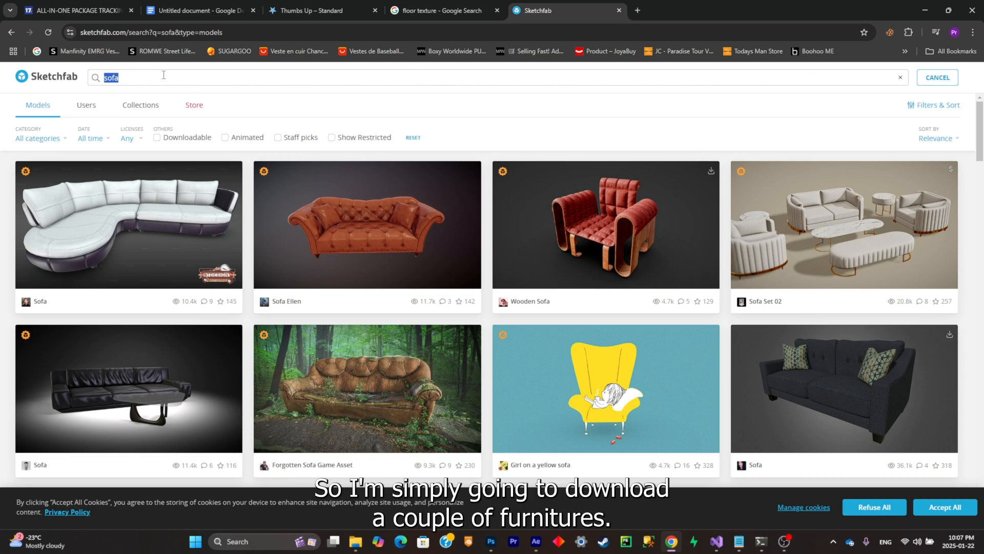
pyautogui.scroll(-7, 251, 140)
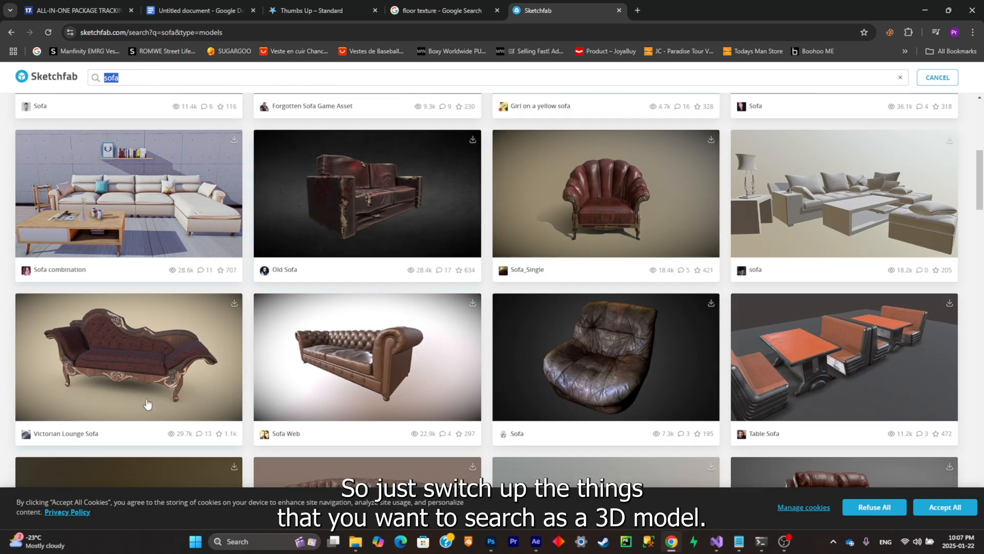
pyautogui.scroll(7, 208, 187)
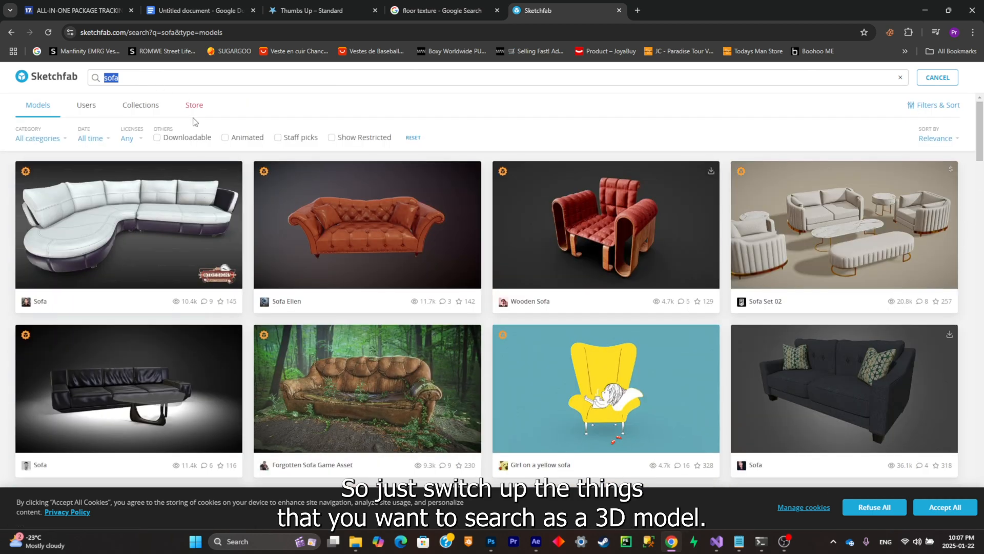
pyautogui.scroll(-7, 204, 167)
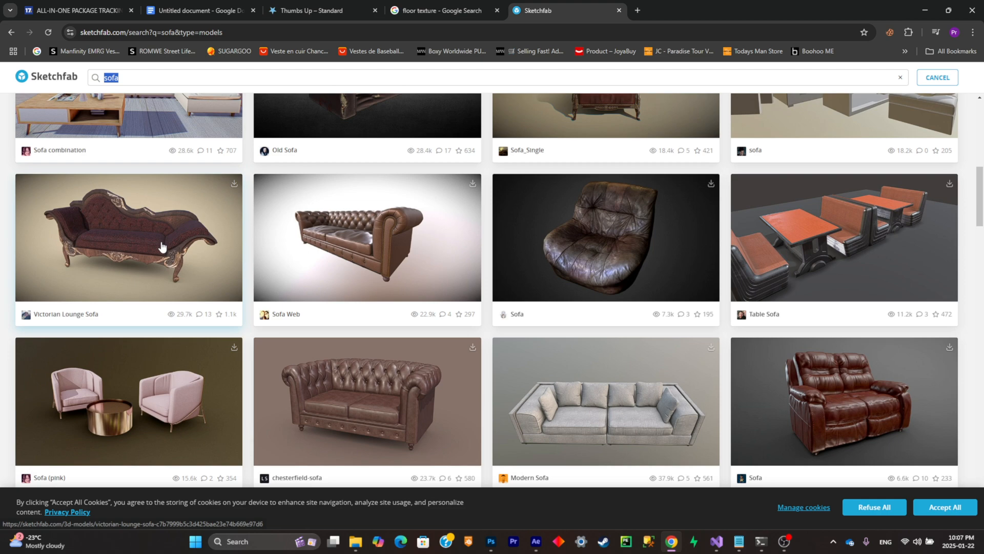
# - Open the Victorian Lounge Sofa model and examine its download formats for the GLB option
pyautogui.click(173, 240)
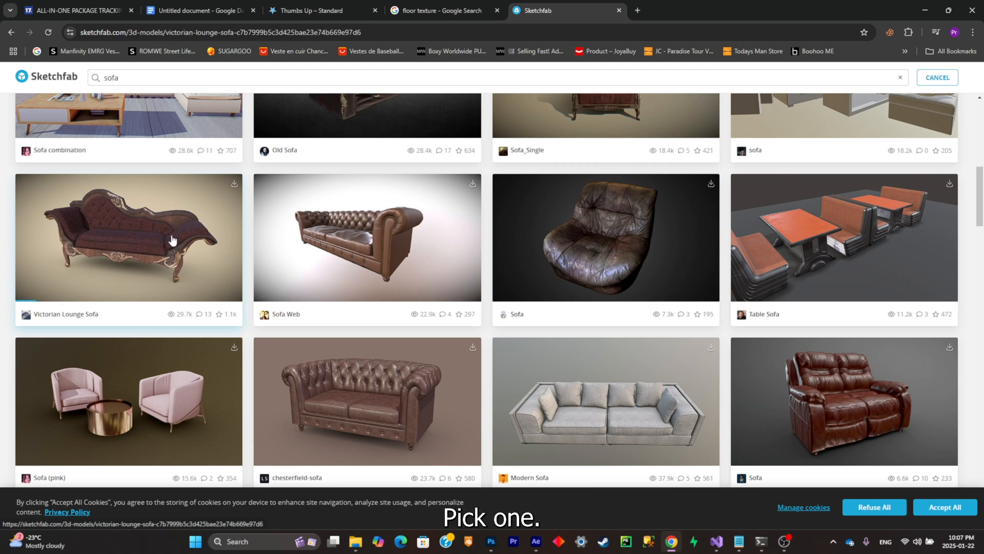
pyautogui.scroll(-4, 325, 167)
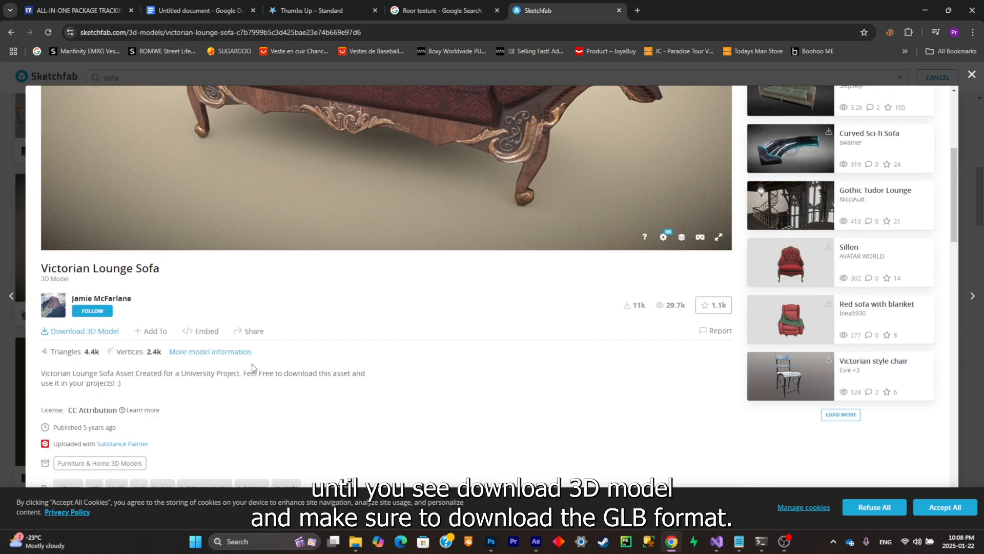
pyautogui.click(110, 332)
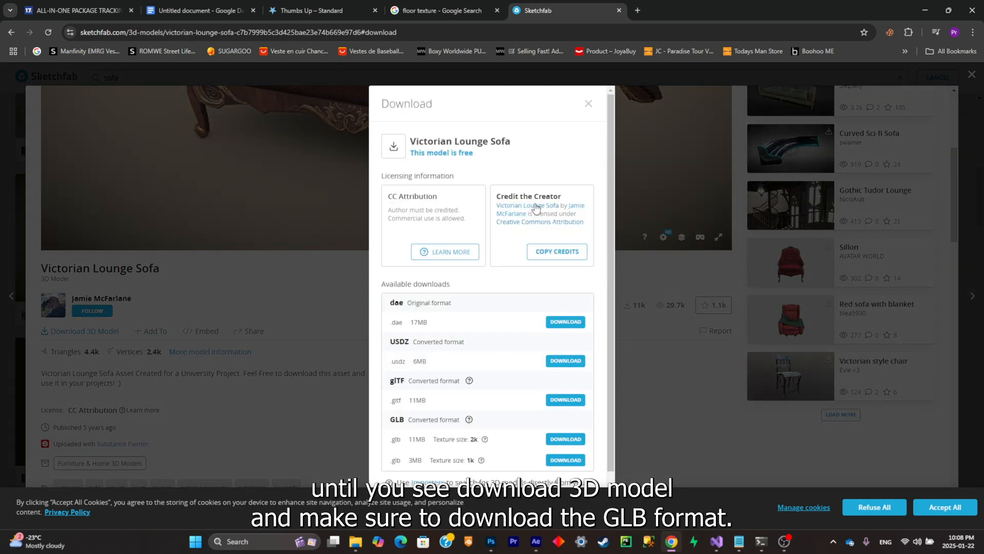
pyautogui.scroll(-1, 472, 313)
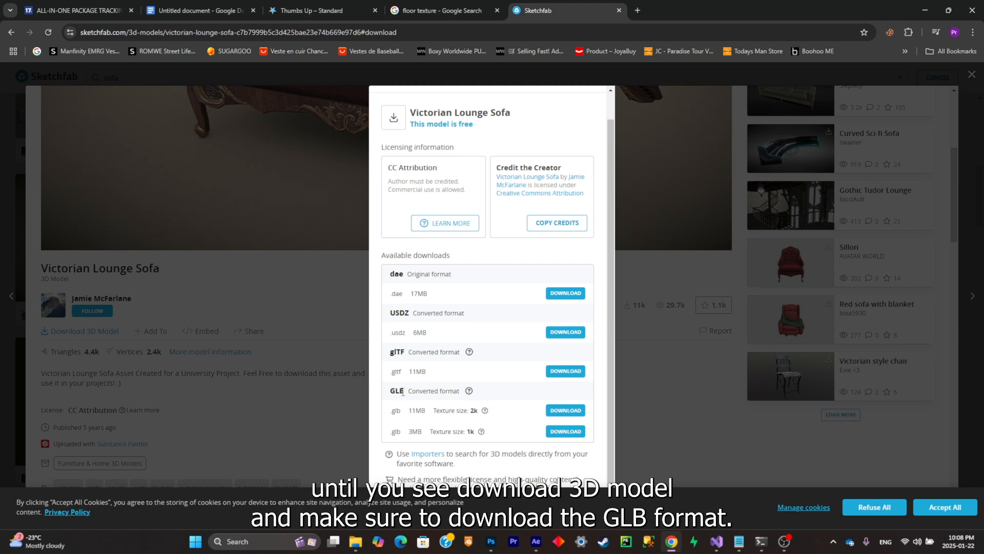
pyautogui.click(640, 431)
pyautogui.scroll(-2, 639, 430)
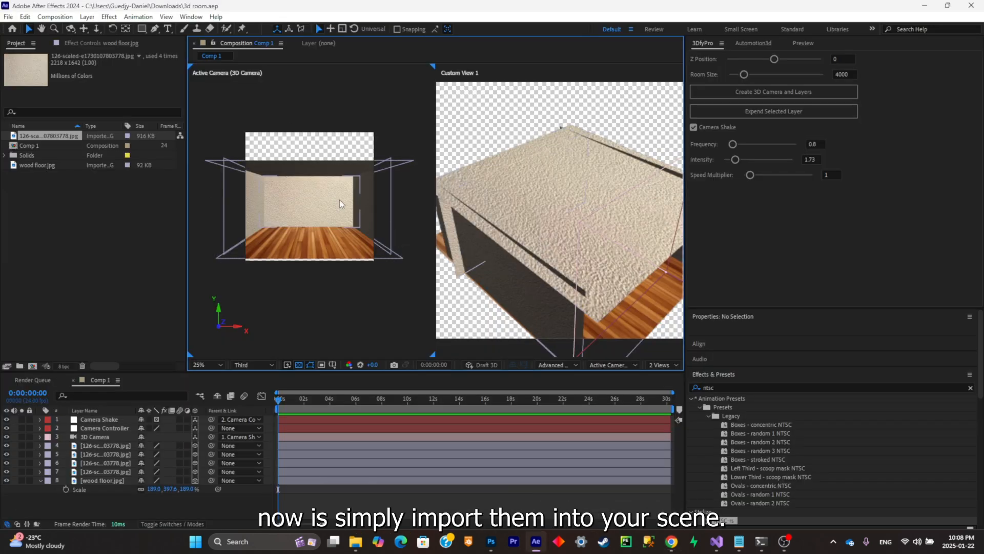
# - Import sofa.glb from the Downloads folder into Comp 1 and lower the sofa to a Y position of about 1162
pyautogui.click(358, 539)
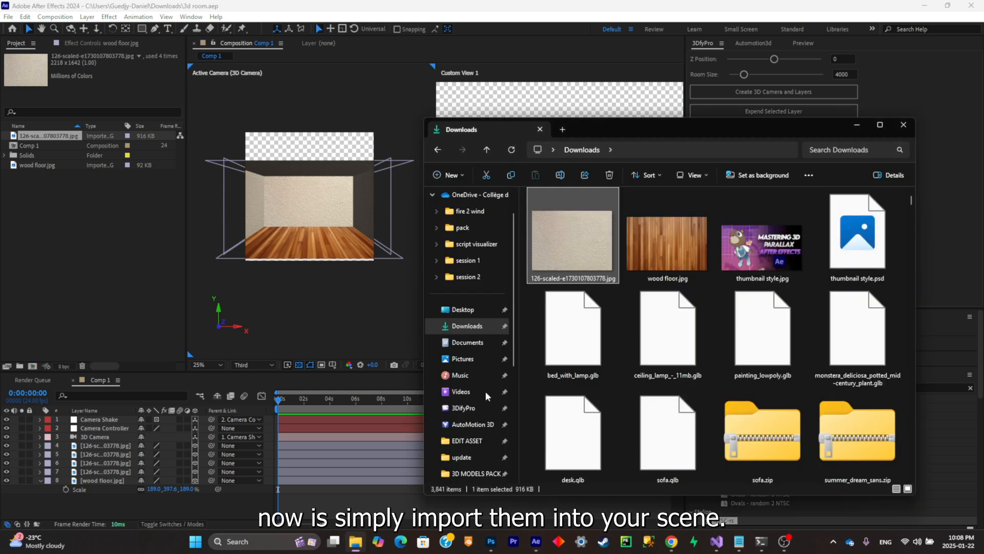
pyautogui.moveTo(667, 430); pyautogui.dragTo(382, 340)
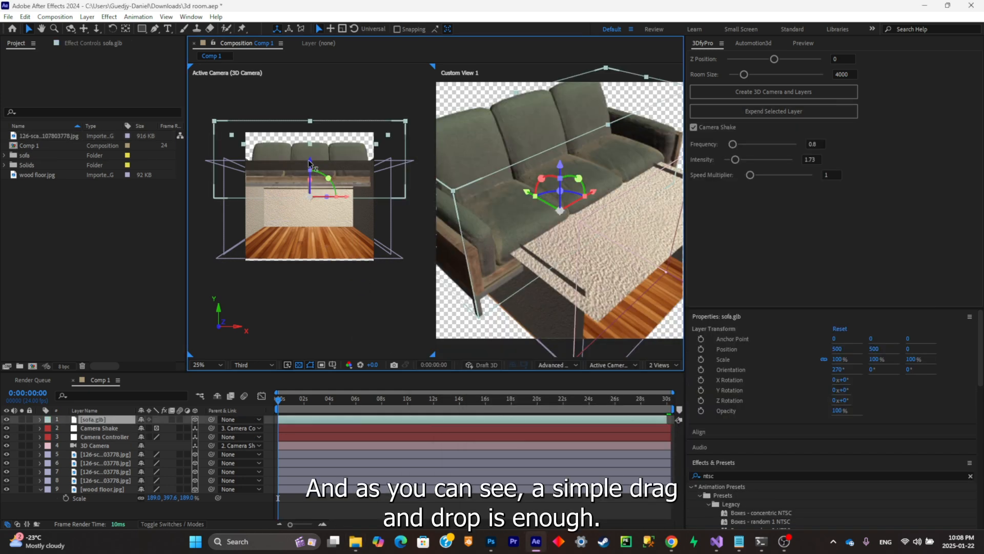
pyautogui.moveTo(309, 163); pyautogui.dragTo(309, 221)
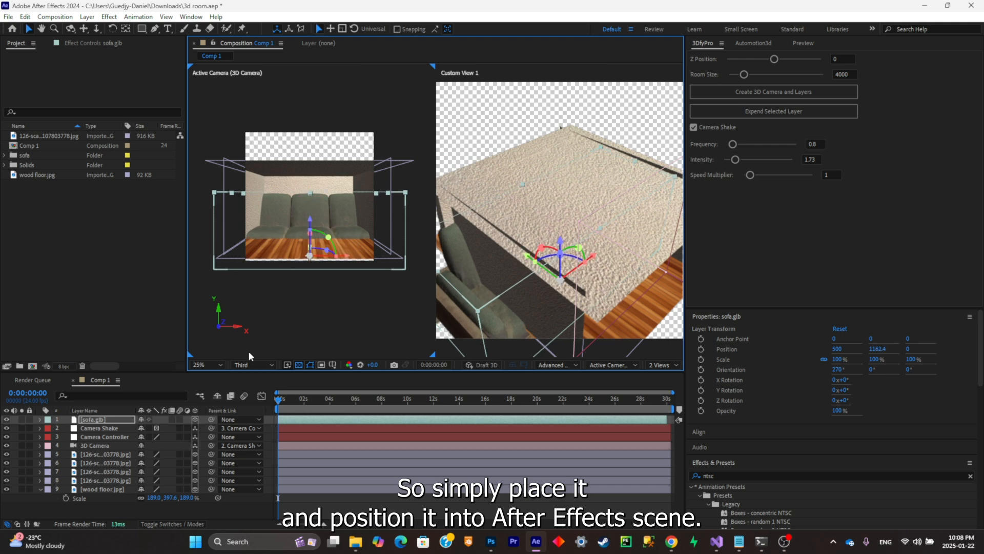
# - Move the sofa layer directly below the 3D Camera layer and reduce its scale to 55%
pyautogui.press('s')
pyautogui.moveTo(186, 430); pyautogui.dragTo(105, 455)
pyautogui.press('.')
pyautogui.press('.')
pyautogui.press('s')
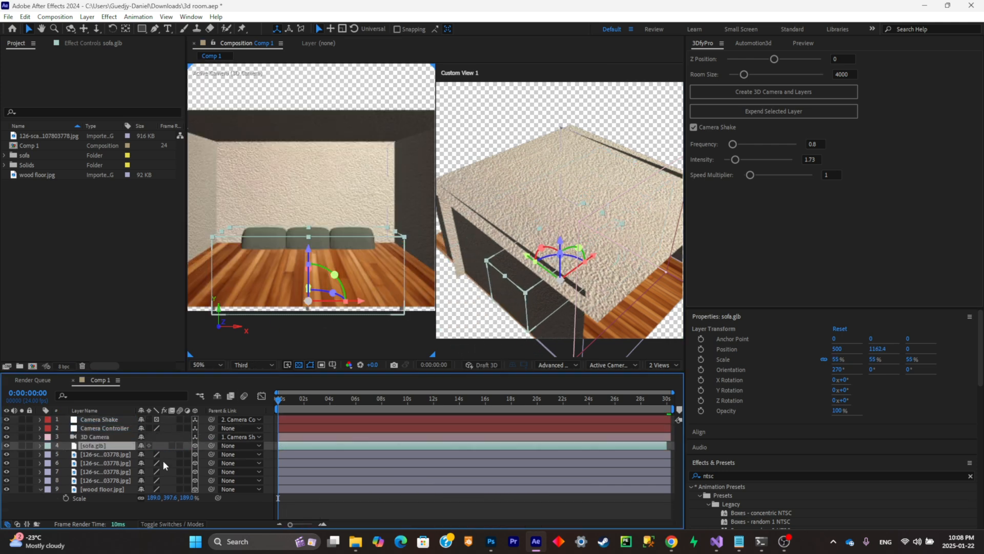
# - Shrink the sofa further, raise it, and bring it toward the camera to a Z position of -671
pyautogui.press('s')
pyautogui.moveTo(167, 454); pyautogui.dragTo(128, 455)
pyautogui.moveTo(307, 255); pyautogui.dragTo(308, 208)
pyautogui.moveTo(527, 234); pyautogui.dragTo(605, 287)
pyautogui.press('s')
pyautogui.press('s')
pyautogui.press('s')
# - Set the sofa's scale to 22% and raise it slightly so it sits on the wood floor
pyautogui.click(189, 454)
pyautogui.moveTo(178, 455); pyautogui.dragTo(165, 455)
pyautogui.click(103, 446)
pyautogui.moveTo(308, 238); pyautogui.dragTo(308, 232)
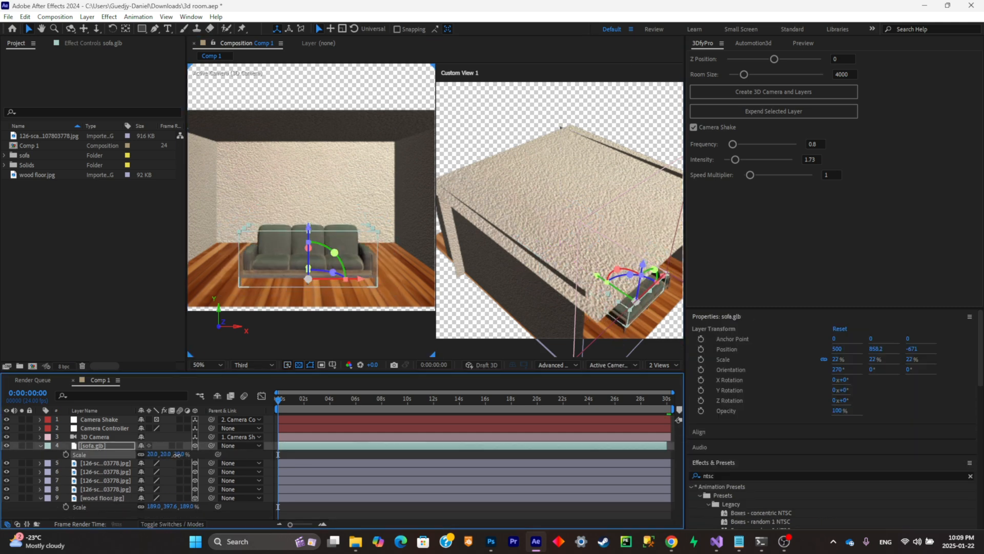
pyautogui.moveTo(178, 454); pyautogui.dragTo(169, 455)
# - Position the sofa slightly off-center on the floor at X 544 and Y 852.4
pyautogui.moveTo(366, 279); pyautogui.dragTo(390, 280)
pyautogui.moveTo(327, 228); pyautogui.dragTo(327, 227)
pyautogui.scroll(-2, 339, 209)
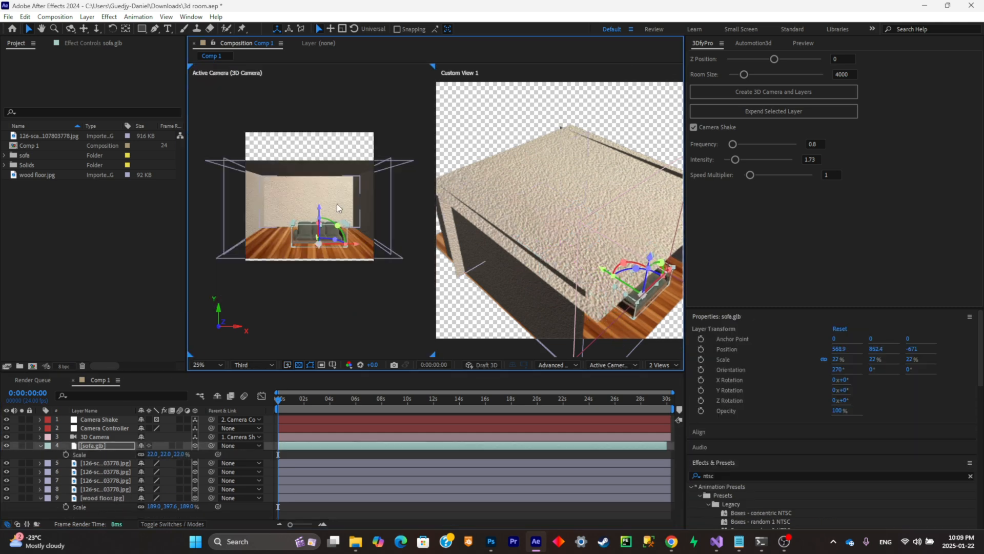
pyautogui.scroll(2, 338, 208)
pyautogui.click(117, 445)
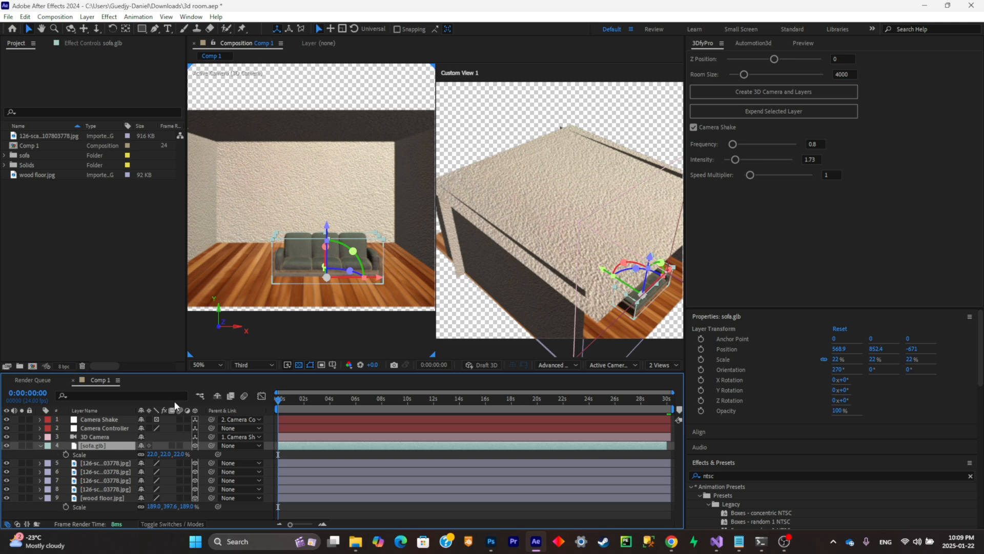
pyautogui.moveTo(378, 277); pyautogui.dragTo(365, 278)
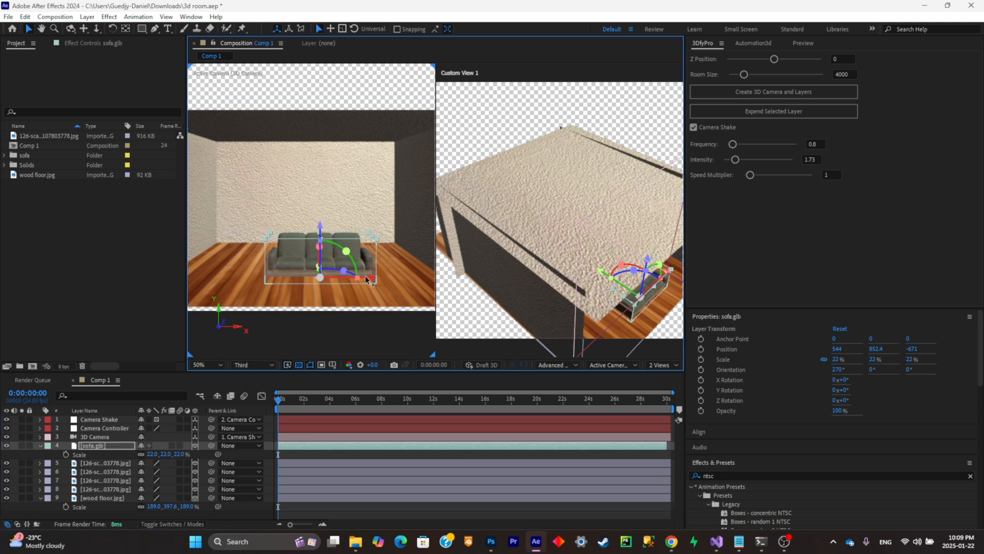
pyautogui.scroll(-2, 304, 246)
pyautogui.scroll(2, 304, 246)
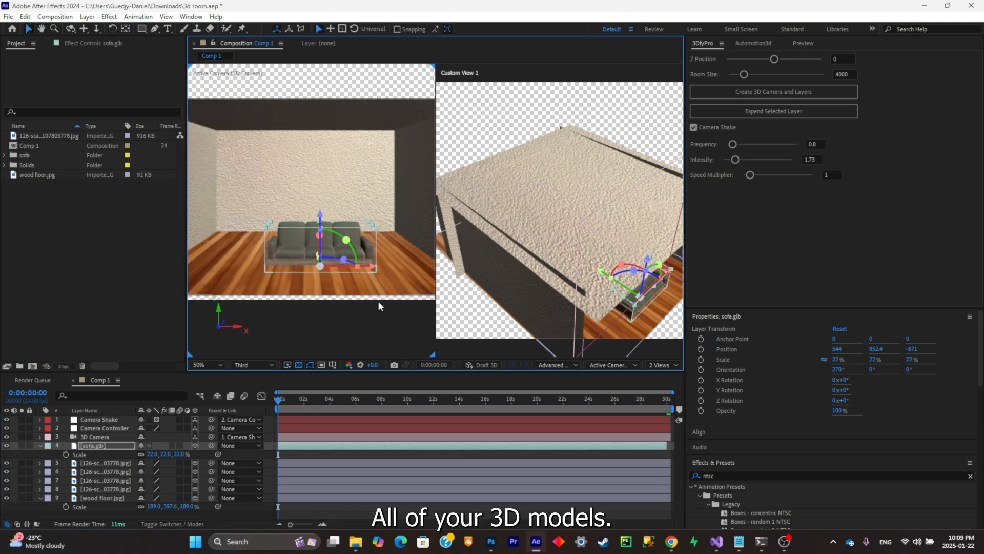
# - Import desk.glb from the Downloads folder and place it in the room behind the sofa
pyautogui.click(361, 542)
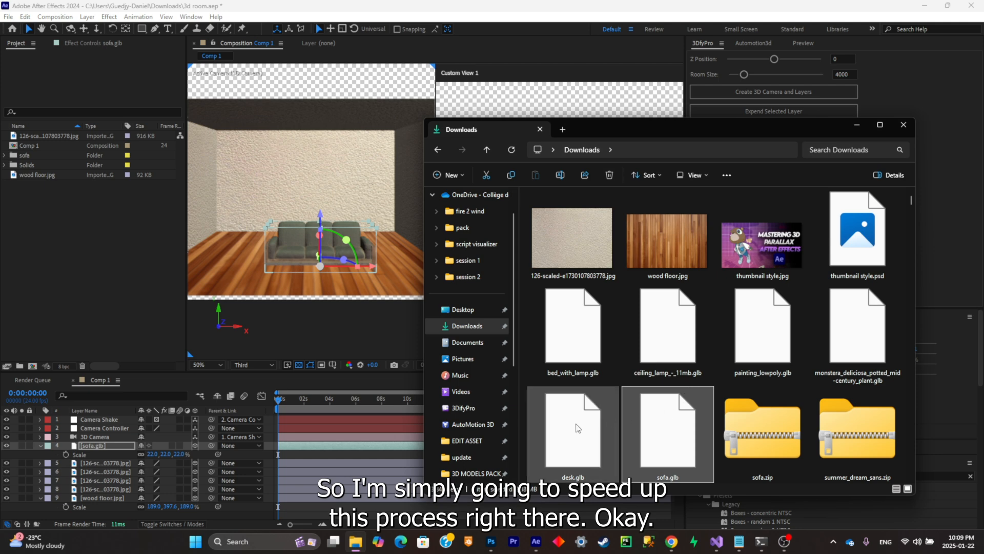
pyautogui.moveTo(580, 439); pyautogui.dragTo(254, 269)
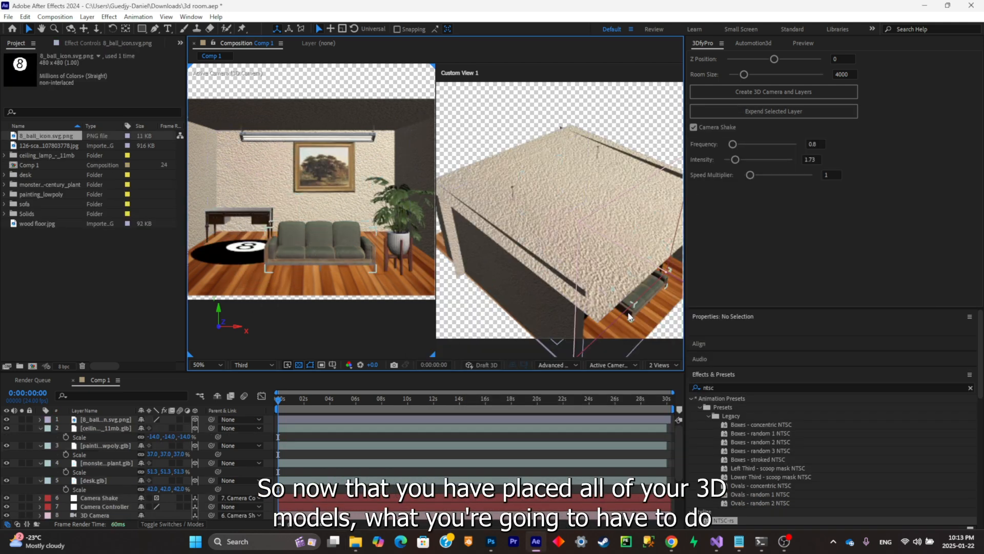
# - Add a point light and place it near the ceiling lamp at position 508.3, 344.1, 28
pyautogui.click(653, 363)
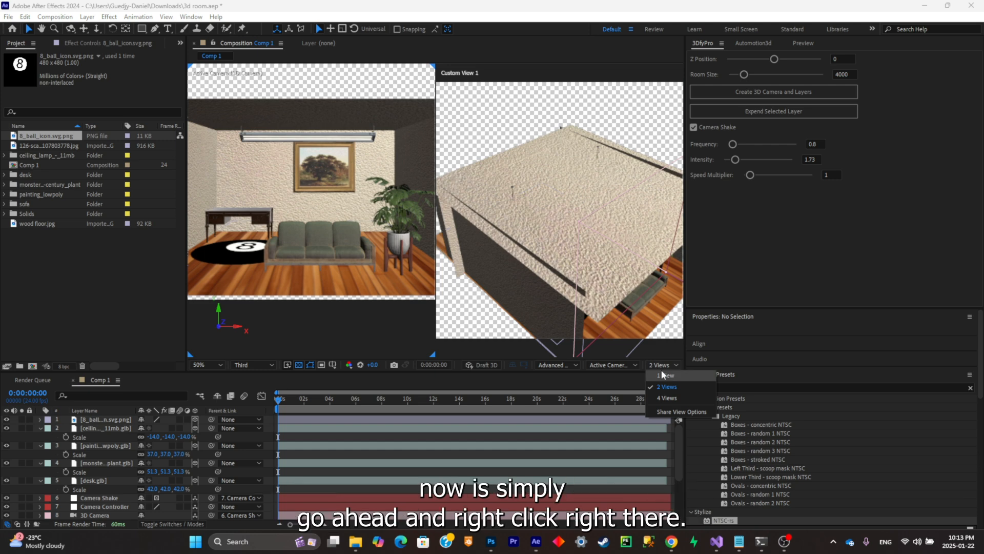
pyautogui.rightClick(266, 427)
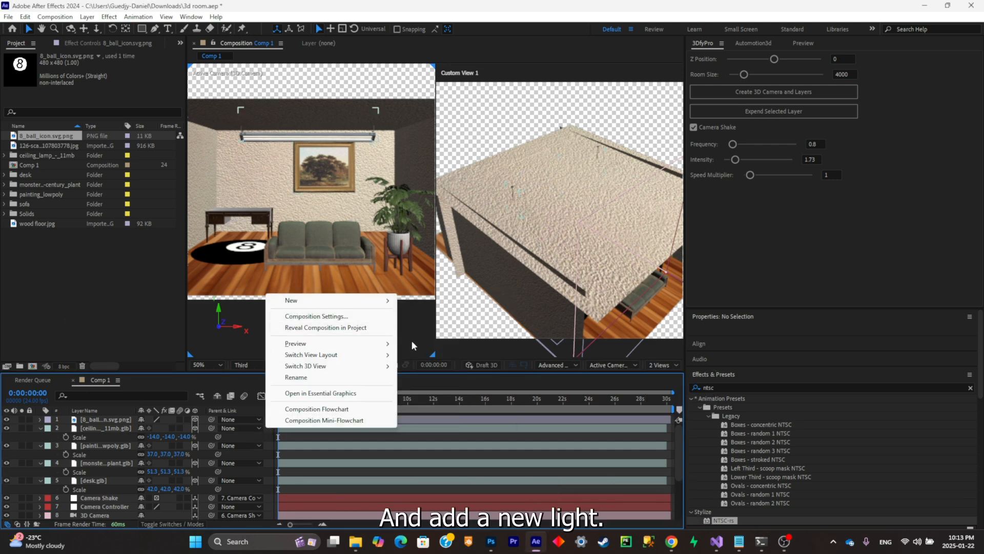
pyautogui.moveTo(328, 300)
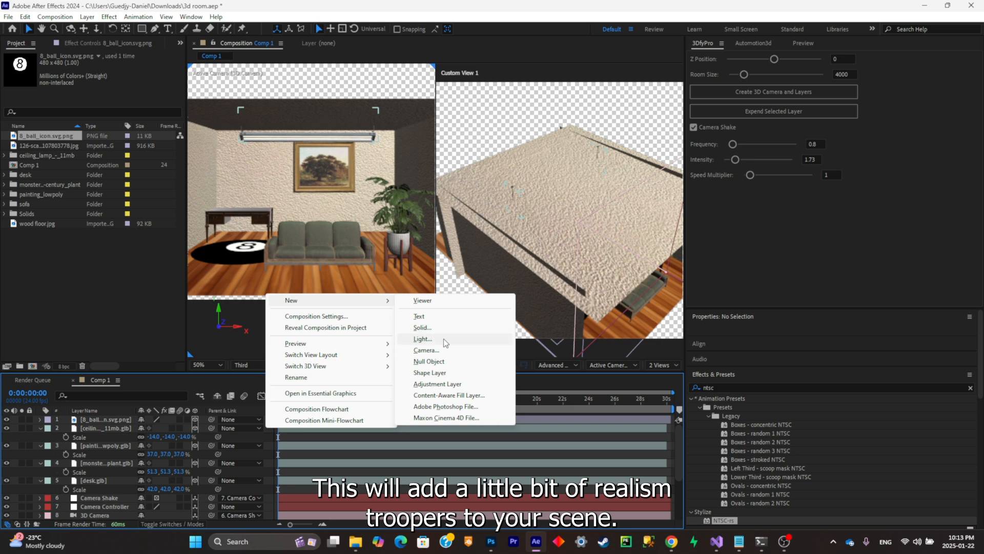
pyautogui.click(444, 338)
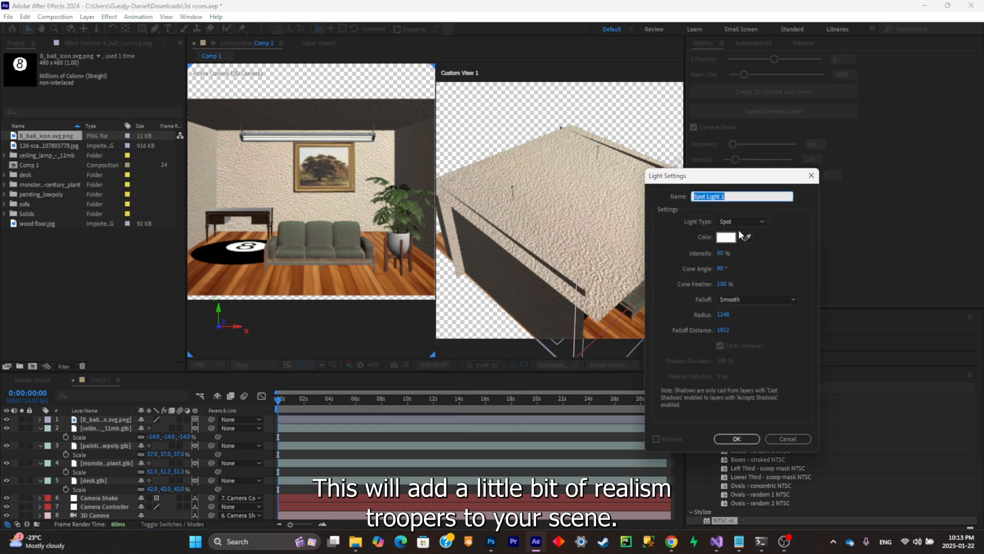
pyautogui.click(760, 222)
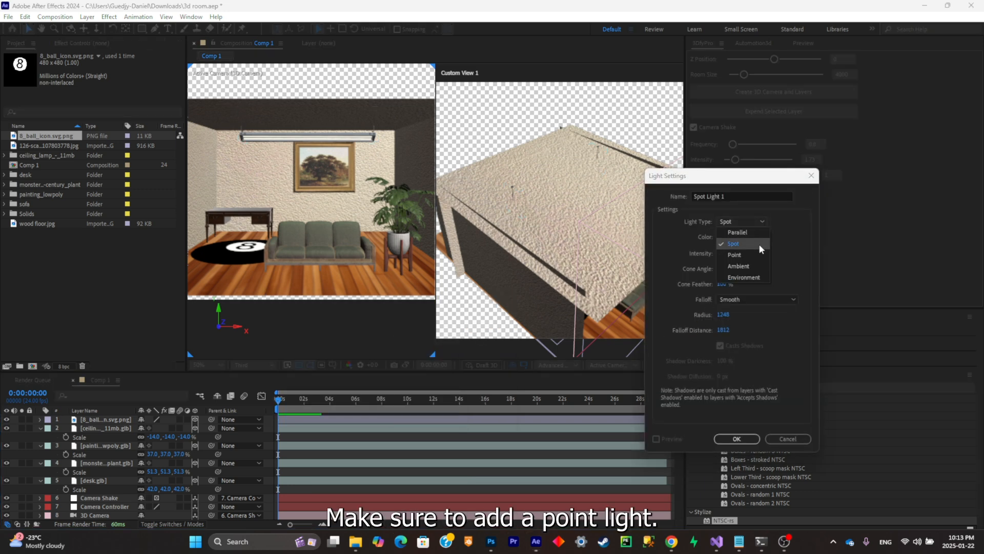
pyautogui.click(758, 254)
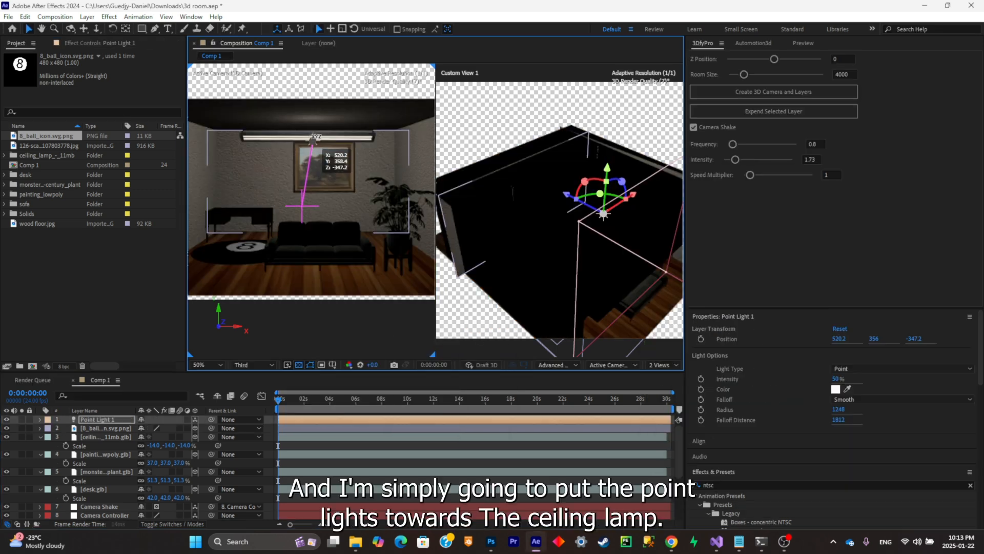
pyautogui.moveTo(313, 141); pyautogui.dragTo(310, 136)
pyautogui.moveTo(566, 194); pyautogui.dragTo(521, 171)
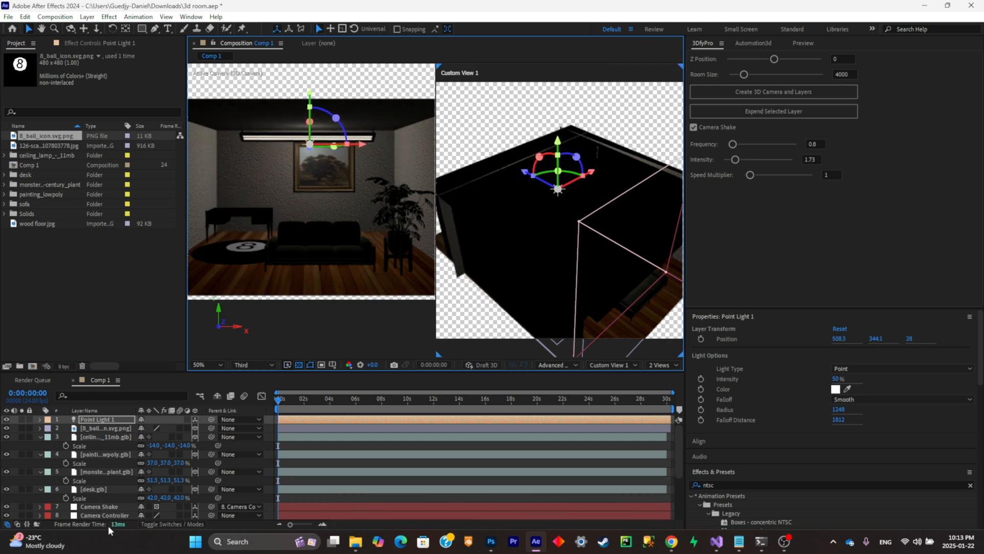
# - Expand the point light's options and test an intensity of 132% before restoring it to 50%
pyautogui.click(40, 421)
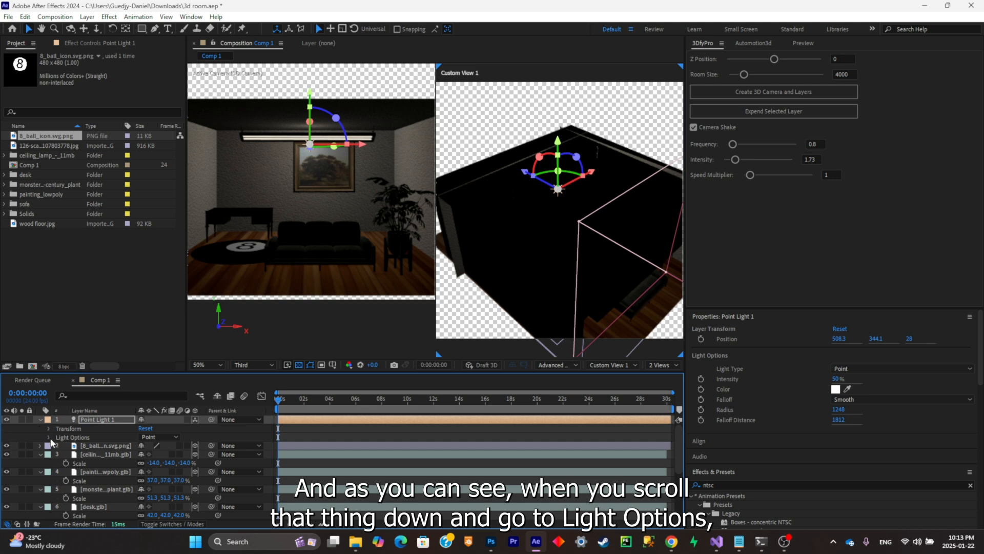
pyautogui.click(48, 439)
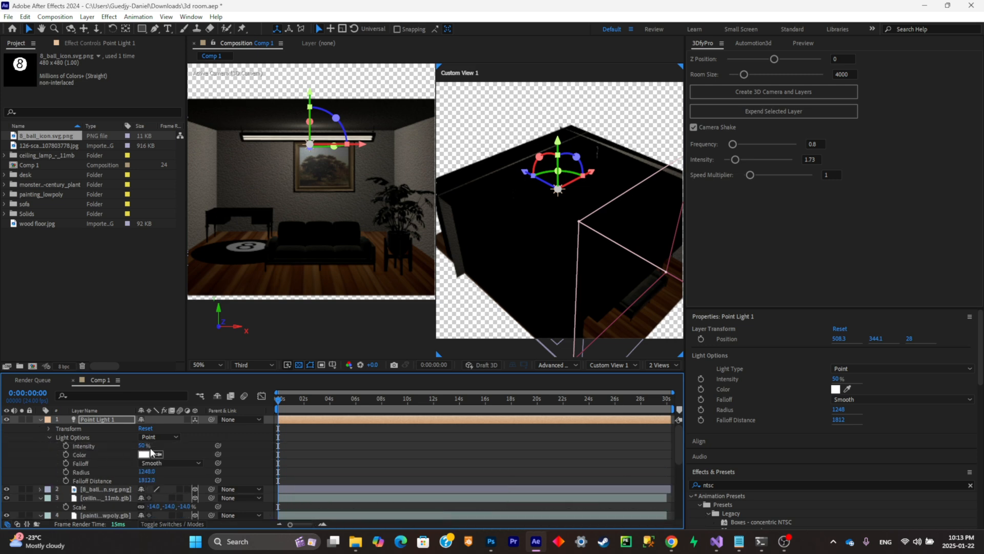
pyautogui.moveTo(144, 446); pyautogui.dragTo(179, 438)
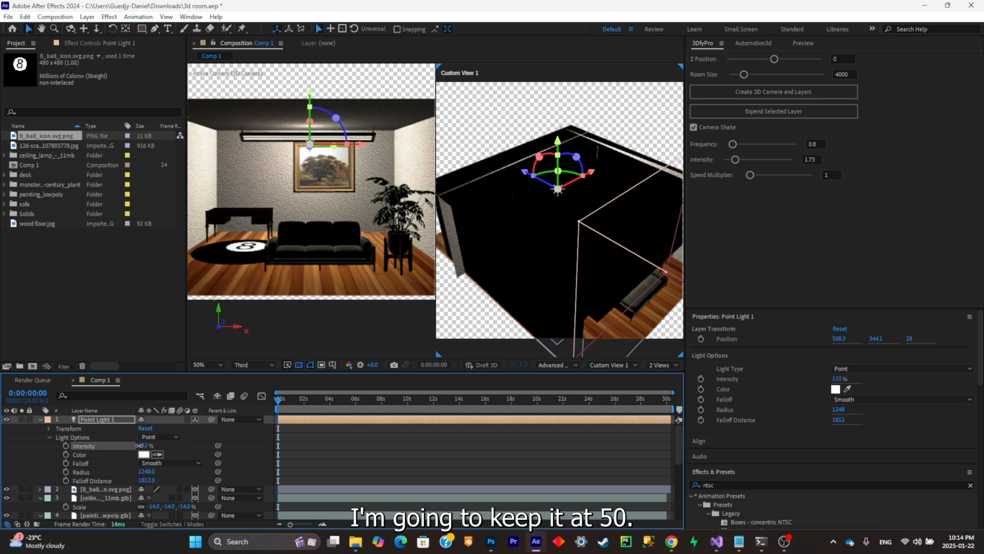
pyautogui.press('Return')
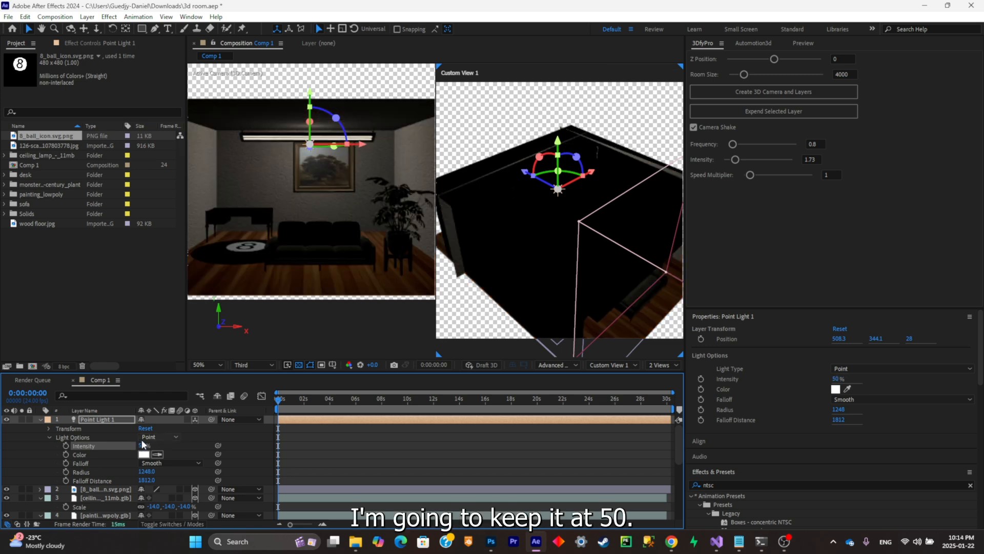
# - Change the point light's color to a pale yellow
pyautogui.click(144, 454)
pyautogui.moveTo(672, 223); pyautogui.dragTo(775, 325)
pyautogui.moveTo(751, 236); pyautogui.dragTo(728, 222)
pyautogui.click(855, 220)
# - Add a new light to the composition with its type set to Spot
pyautogui.rightClick(261, 311)
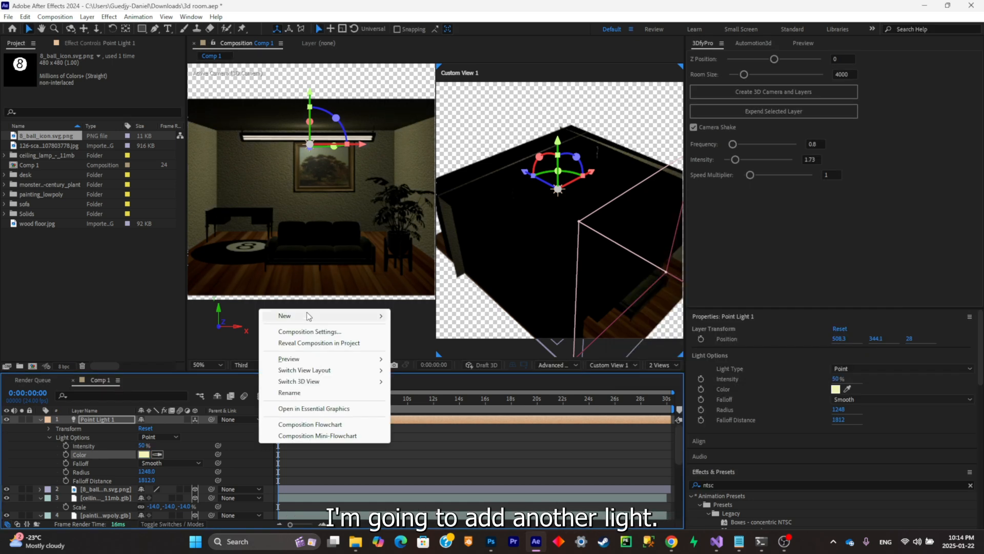
pyautogui.moveTo(308, 315)
pyautogui.click(421, 355)
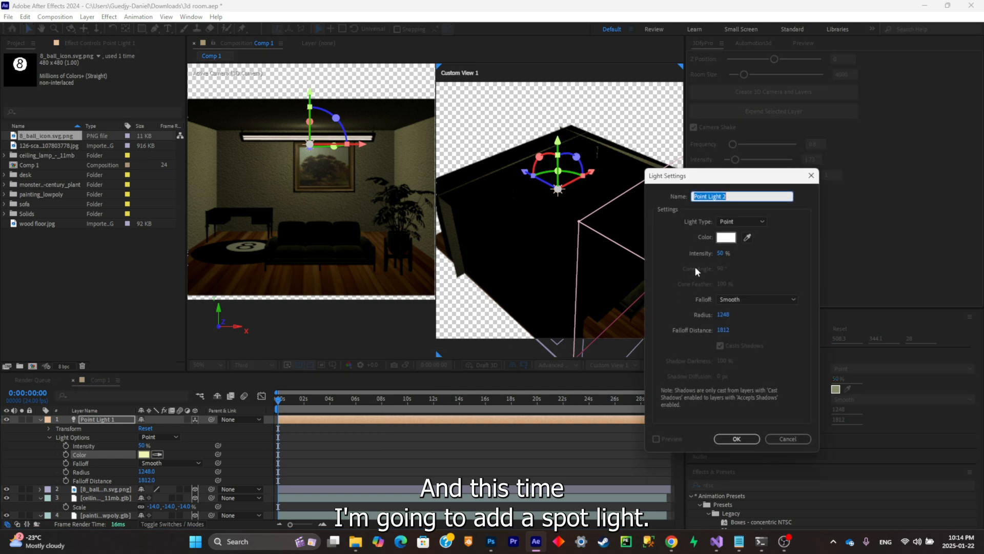
pyautogui.click(736, 222)
pyautogui.click(736, 246)
# - Move the spot light in front of the sofa, to a position of about 530.6, 704.8, -1069.3
pyautogui.moveTo(647, 262); pyautogui.dragTo(654, 281)
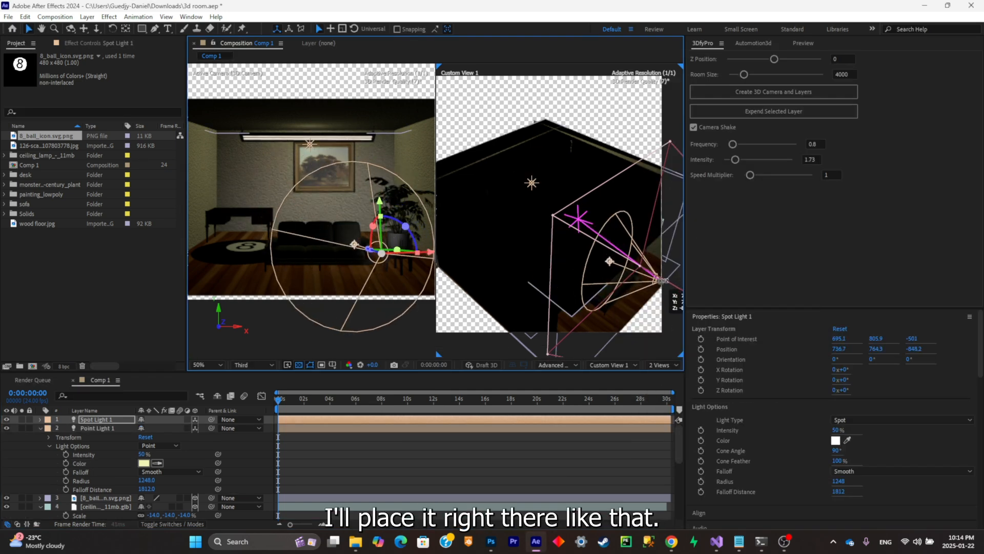
pyautogui.scroll(-2, 585, 261)
pyautogui.moveTo(611, 248)
pyautogui.mouseDown()
pyautogui.moveTo(641, 262)
pyautogui.moveTo(634, 238)
pyautogui.moveTo(626, 252)
pyautogui.mouseUp()
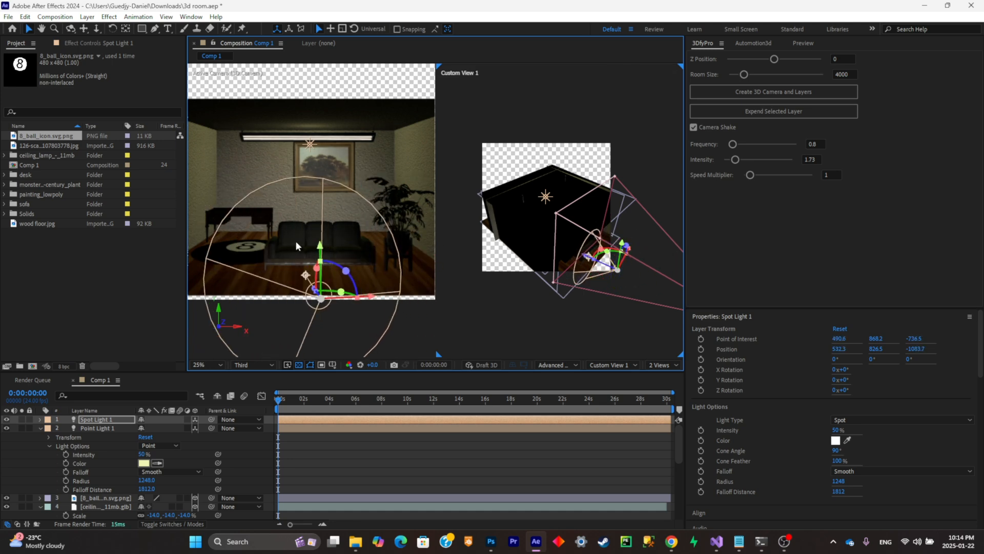
pyautogui.moveTo(324, 251); pyautogui.dragTo(324, 203)
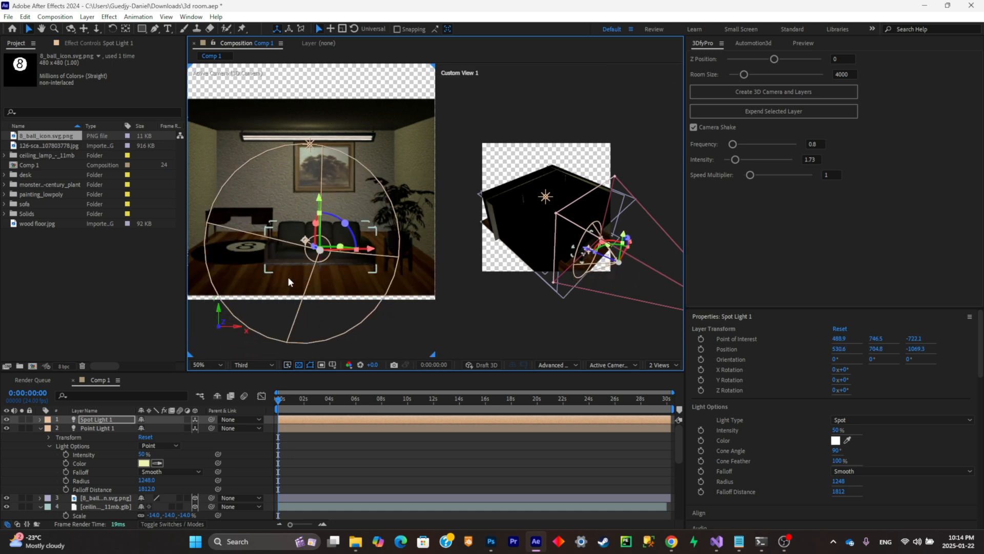
# - Set the spot light's intensity to 113% and its cone angle to 118°
pyautogui.click(41, 420)
pyautogui.click(49, 437)
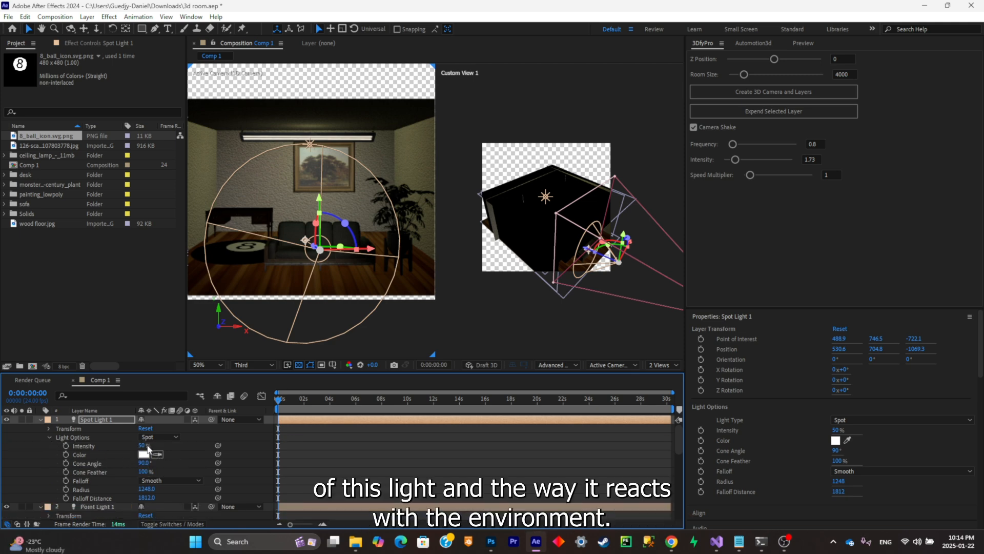
pyautogui.moveTo(151, 449); pyautogui.dragTo(176, 442)
pyautogui.click(377, 331)
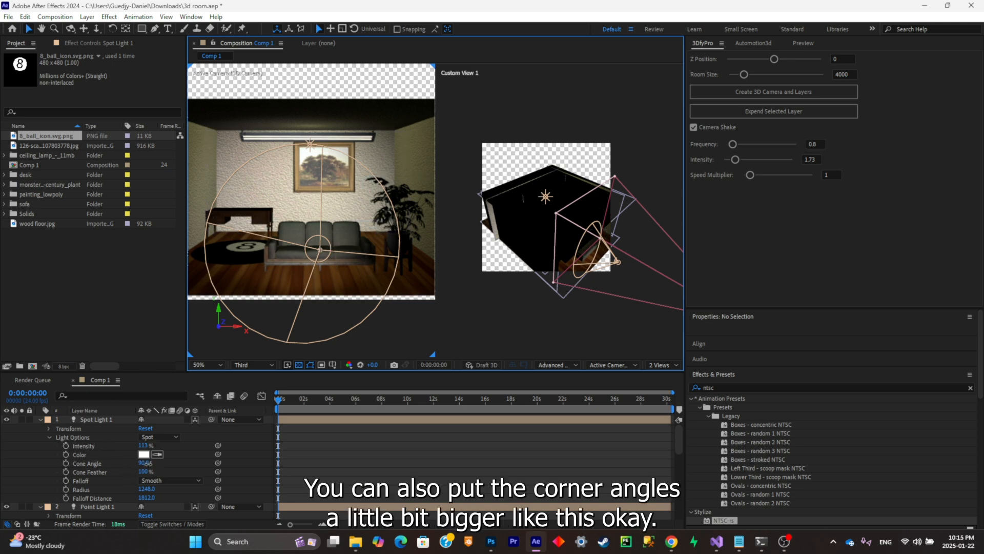
pyautogui.moveTo(143, 462); pyautogui.dragTo(157, 459)
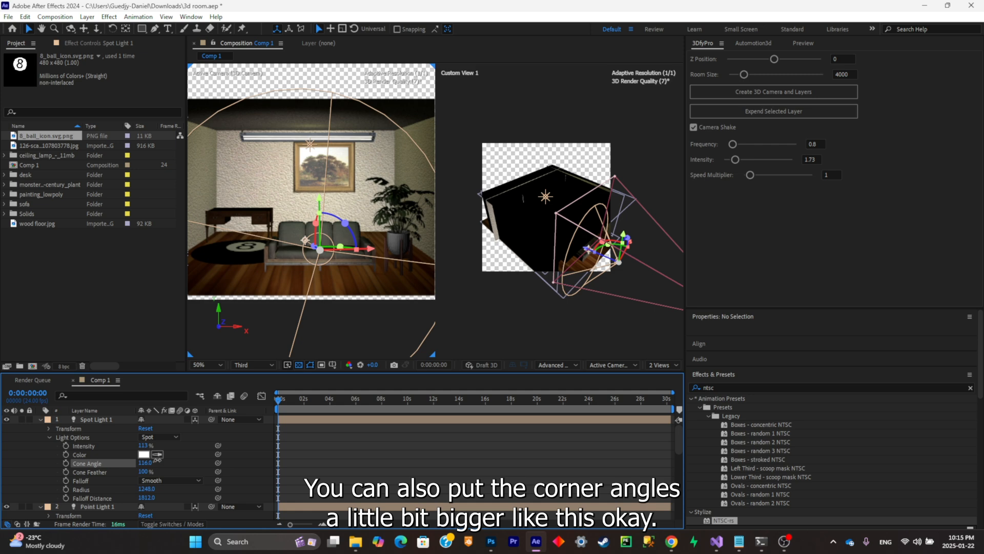
pyautogui.moveTo(157, 458); pyautogui.dragTo(163, 458)
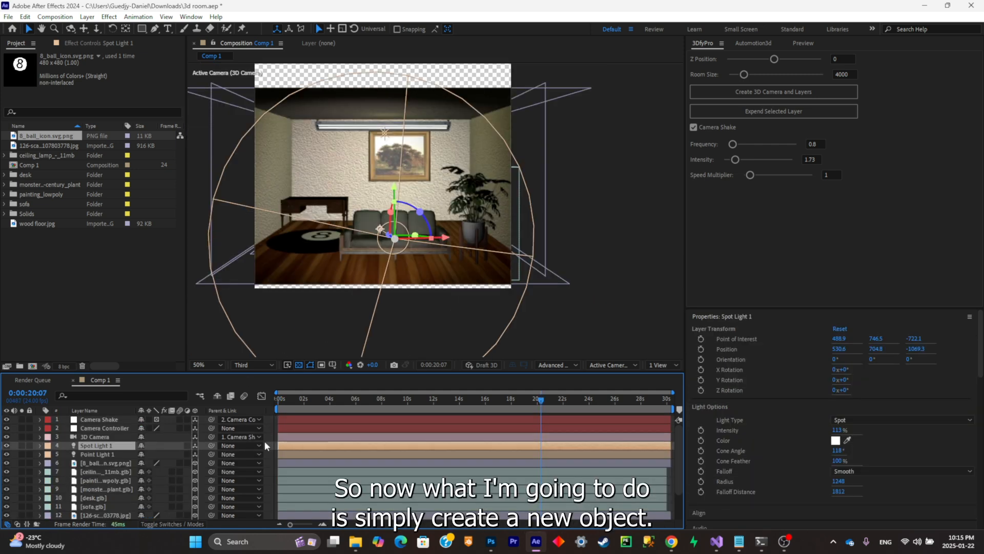
# - Create a null object above the lights in the layer stack and make it a 3D layer
pyautogui.rightClick(271, 444)
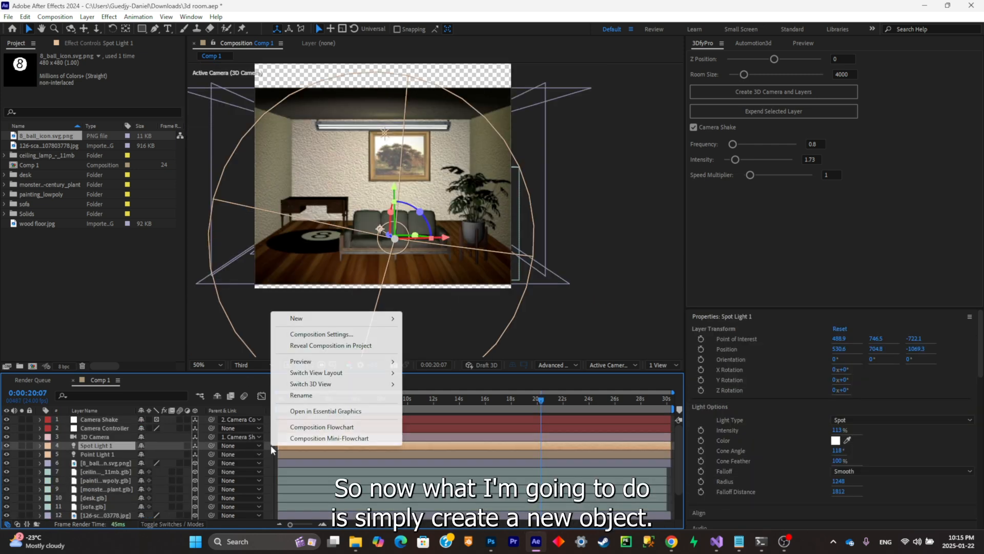
pyautogui.moveTo(343, 319)
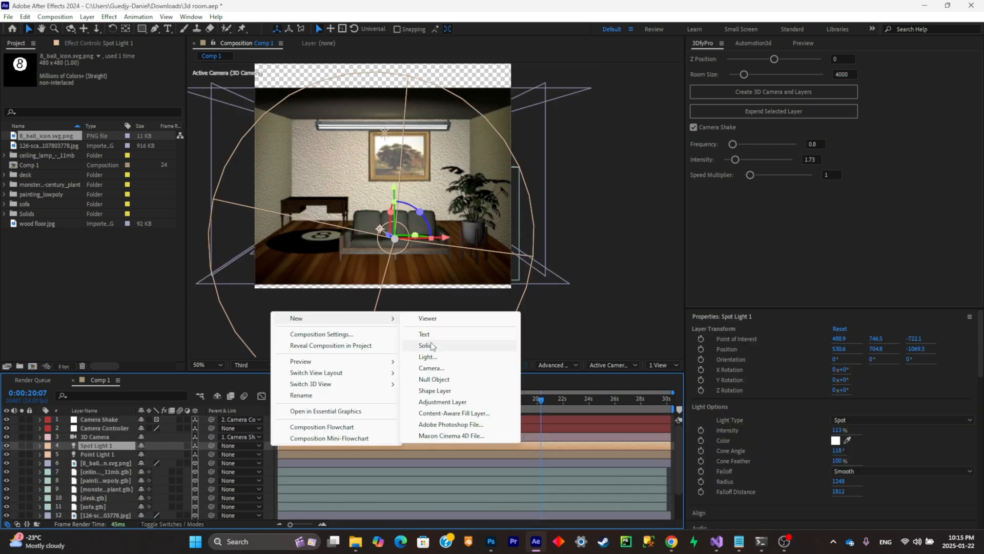
pyautogui.click(443, 380)
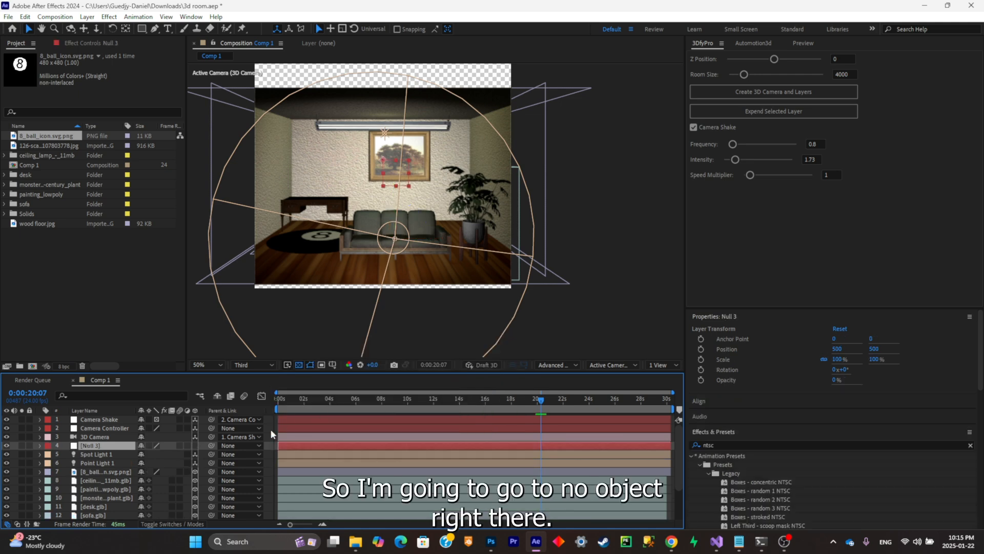
pyautogui.click(195, 444)
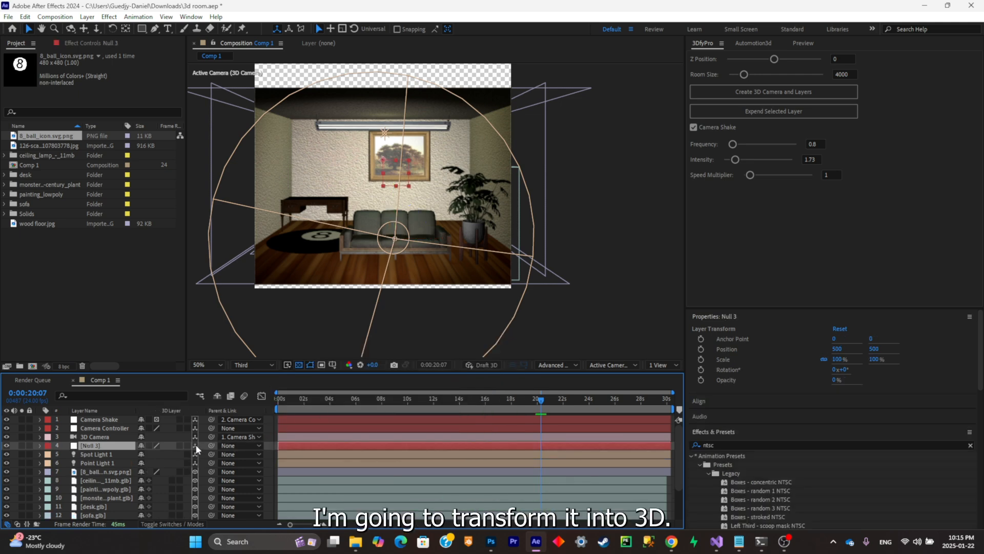
# - Parent every layer from the spot light down to the wood floor to the new null object
pyautogui.click(112, 454)
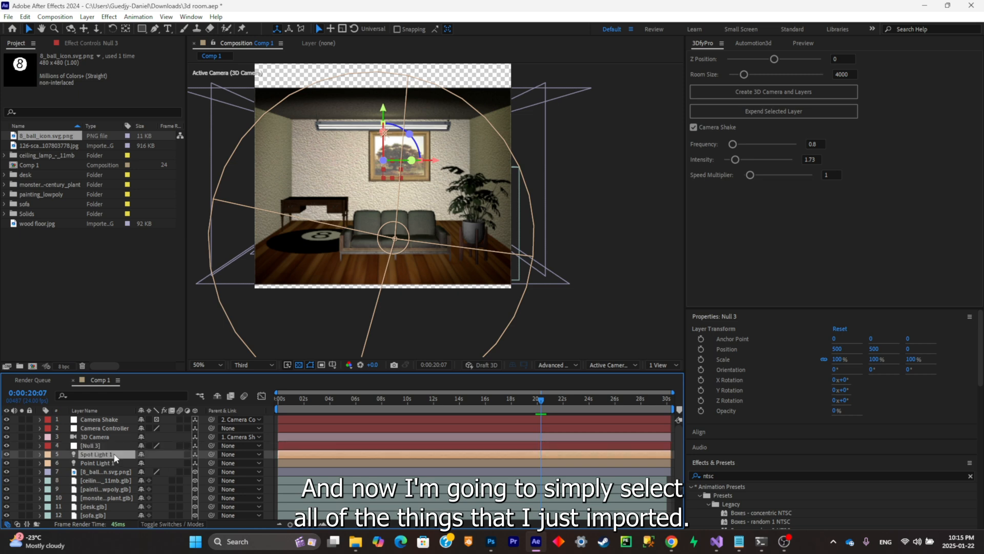
pyautogui.scroll(-3, 117, 479)
pyautogui.keyDown('shift'); pyautogui.click(115, 515); pyautogui.keyUp('shift')
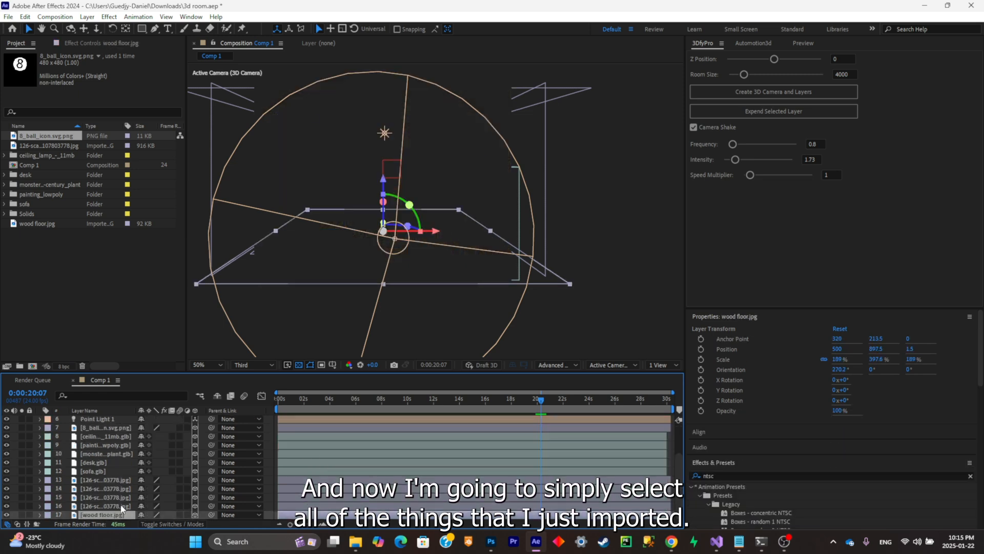
pyautogui.scroll(3, 208, 453)
pyautogui.moveTo(210, 453); pyautogui.dragTo(121, 451)
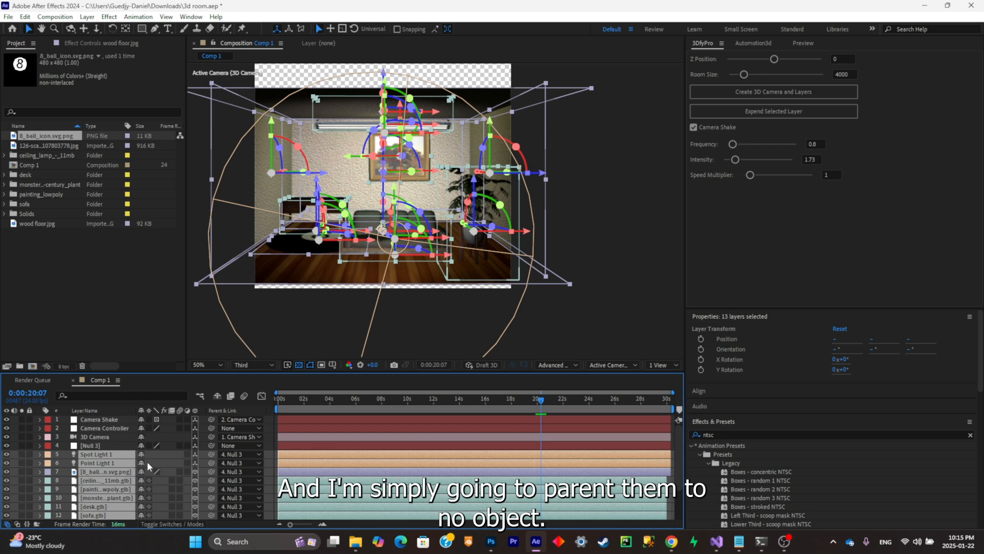
# - Try rotating the whole room through the null object
pyautogui.click(98, 447)
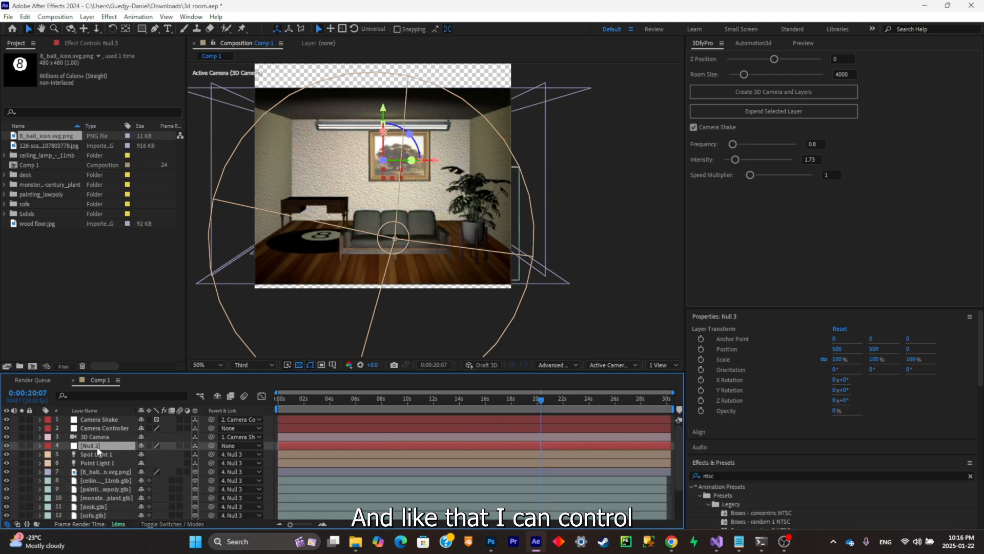
pyautogui.press('r')
pyautogui.moveTo(153, 463)
pyautogui.mouseDown()
pyautogui.moveTo(144, 460)
pyautogui.moveTo(160, 459)
pyautogui.moveTo(152, 454)
pyautogui.mouseUp()
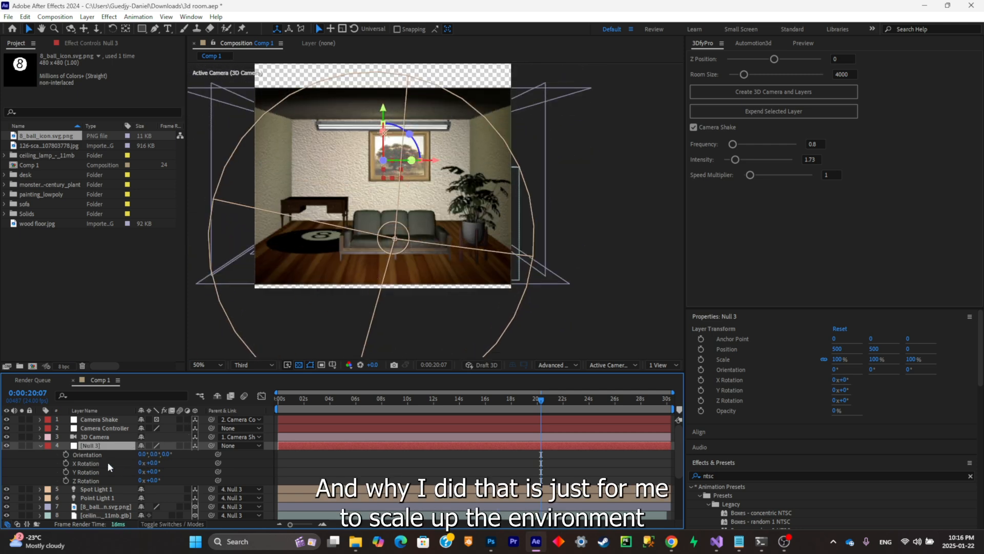
# - Set the room null's scale to 100, 101, 103% unlinked and its position to 500, 373, 0
pyautogui.press('s')
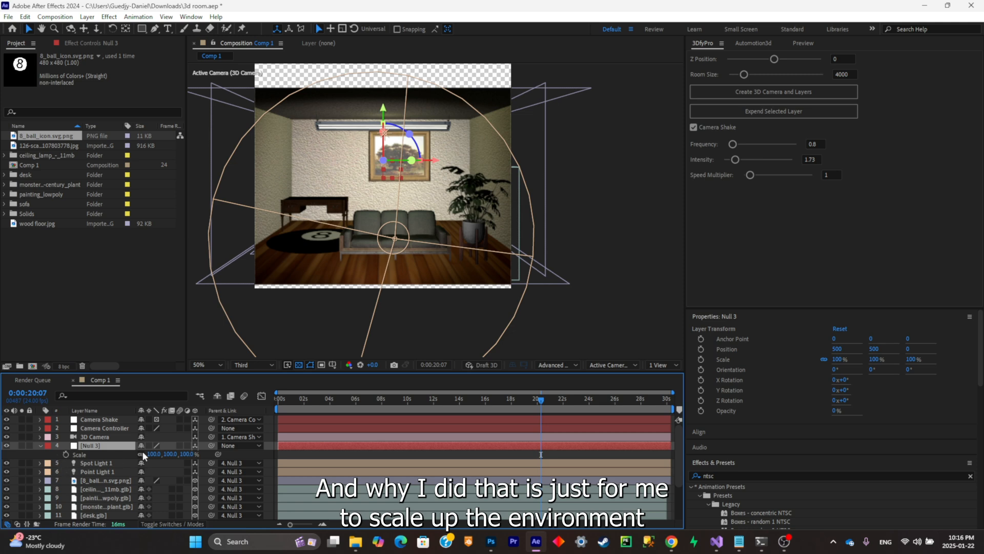
pyautogui.moveTo(168, 454); pyautogui.dragTo(185, 454)
pyautogui.scroll(-2, 392, 260)
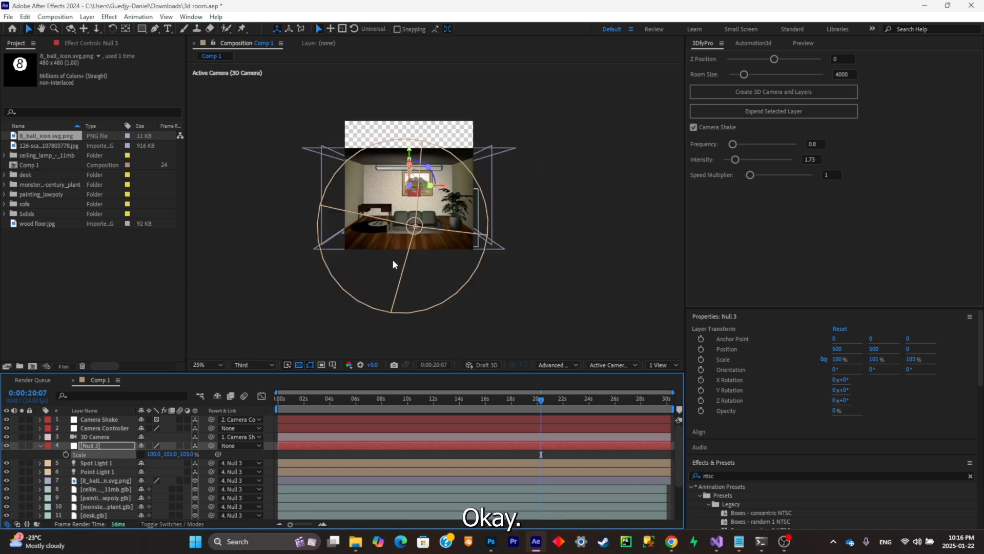
pyautogui.moveTo(393, 260); pyautogui.dragTo(399, 279)
pyautogui.scroll(2, 398, 279)
pyautogui.click(108, 446)
pyautogui.press('p')
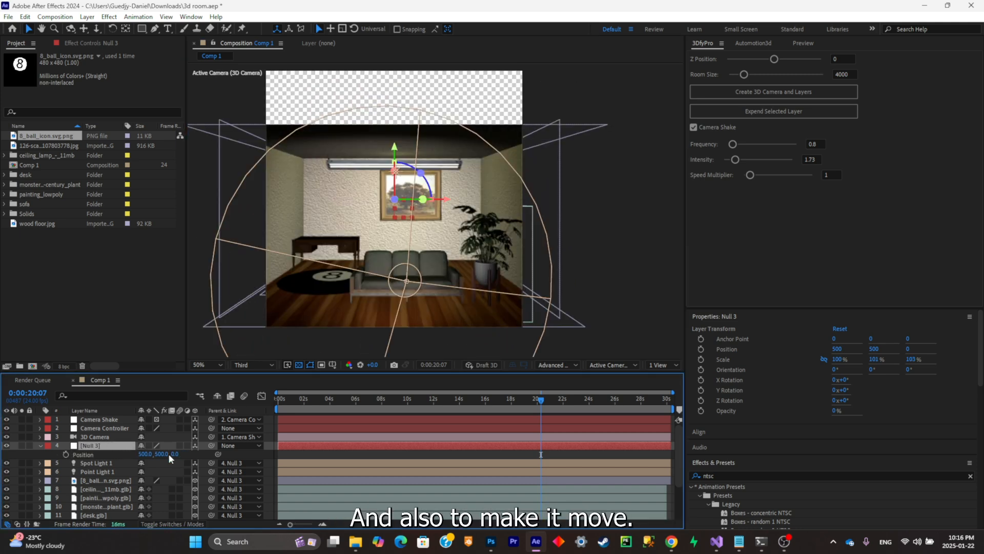
pyautogui.moveTo(171, 457); pyautogui.dragTo(149, 458)
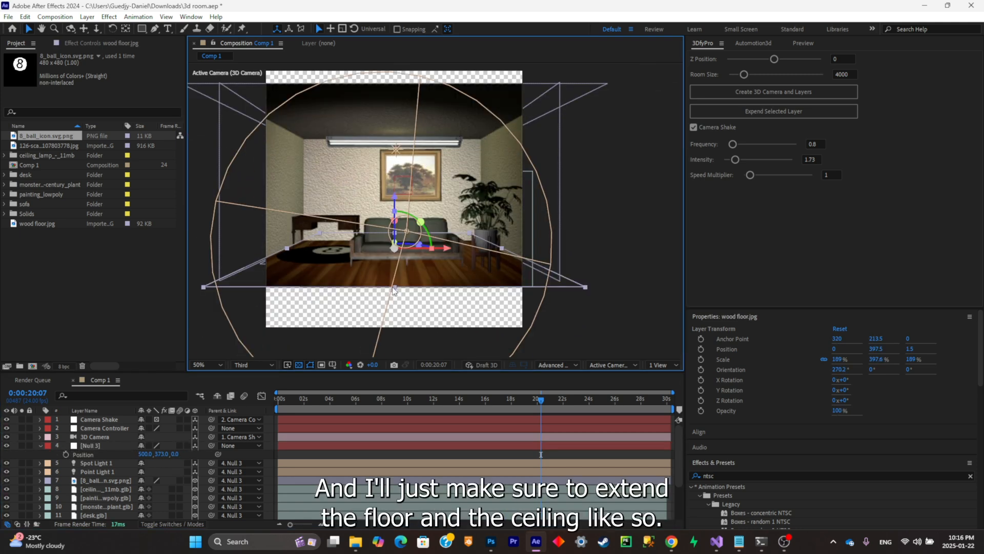
# - Stretch the wood floor to a Y scale of about 566% and extend the ceiling until both fill the frame
pyautogui.moveTo(394, 288); pyautogui.dragTo(387, 330)
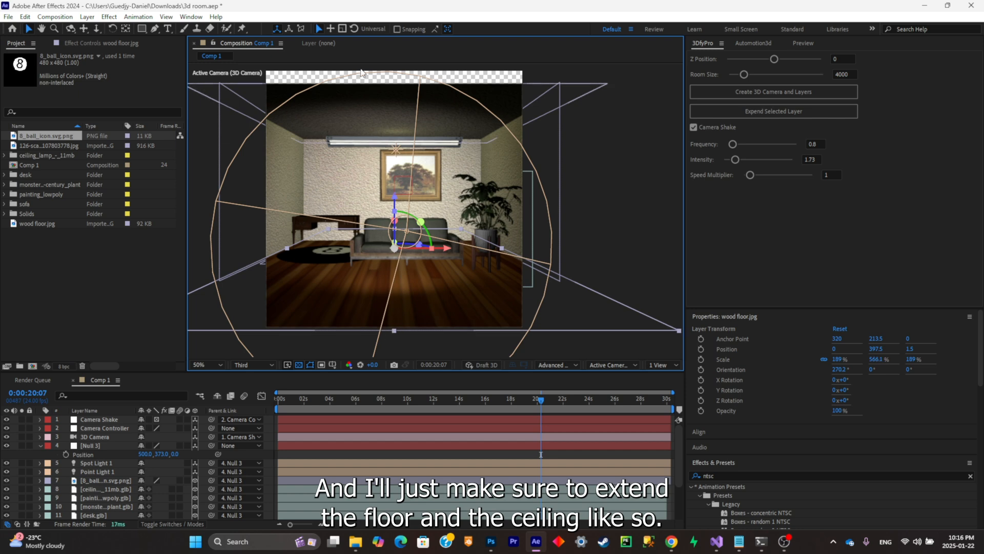
pyautogui.click(387, 97)
pyautogui.moveTo(395, 88); pyautogui.dragTo(398, 55)
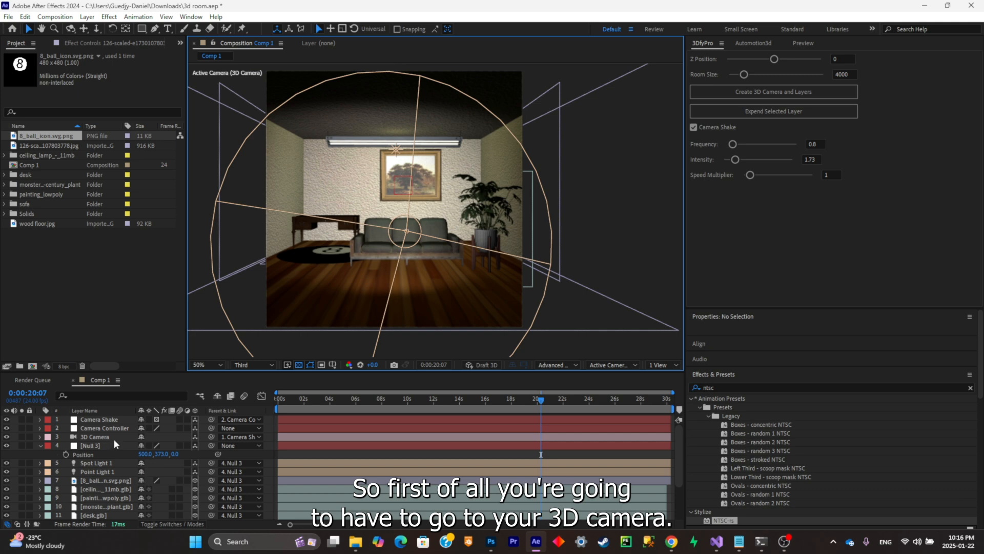
# - At the start of the timeline, set the 3D camera's Z position to 1940, close to the painting
pyautogui.click(314, 437)
pyautogui.moveTo(334, 399); pyautogui.dragTo(272, 404)
pyautogui.press('p')
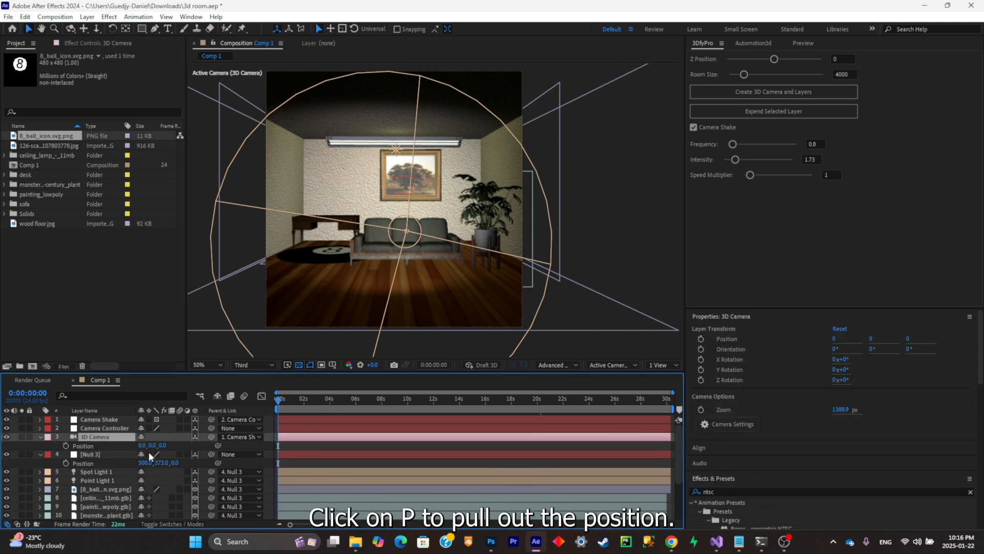
pyautogui.click(110, 453)
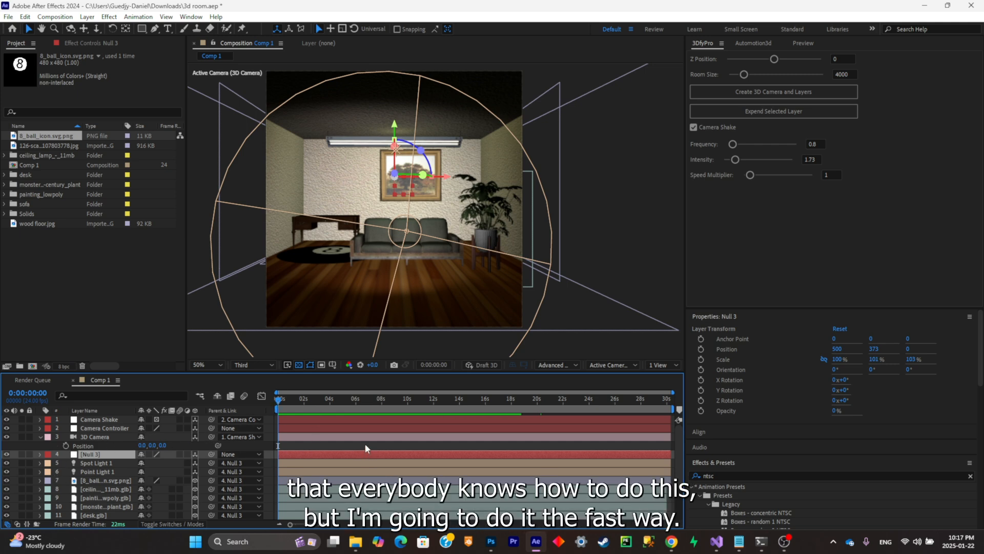
pyautogui.click(749, 44)
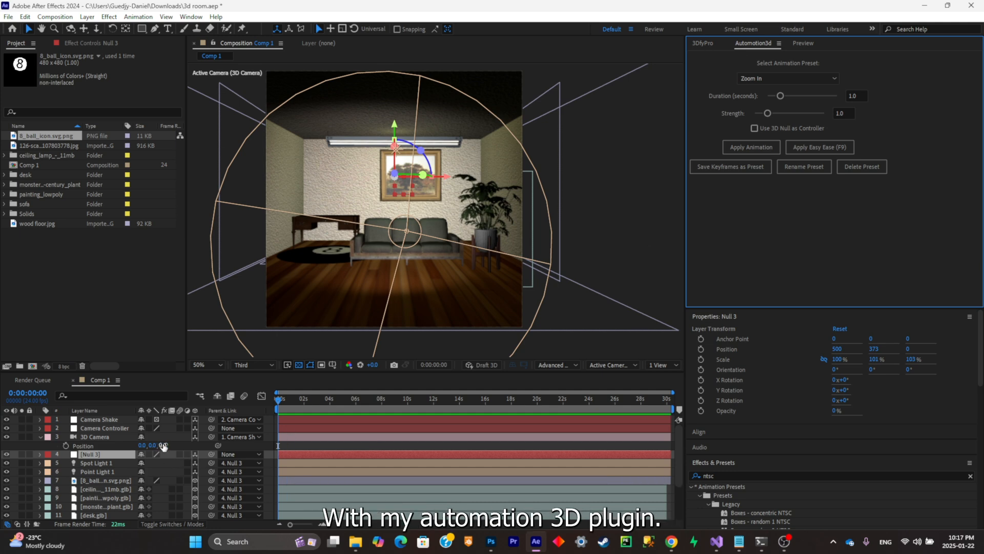
pyautogui.moveTo(163, 445); pyautogui.dragTo(241, 421)
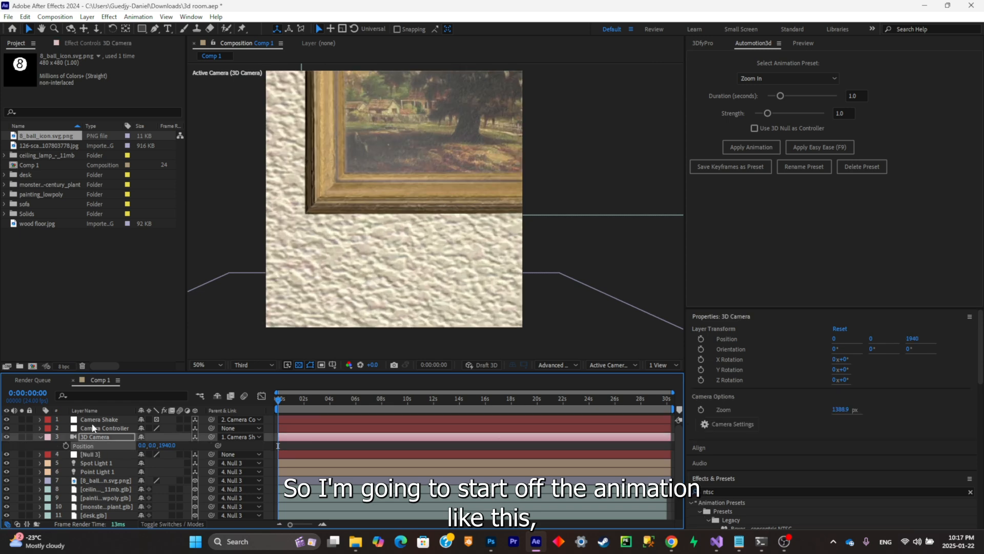
# - Apply the Zoom Out animation preset to the 3D camera and check the frame at one second
pyautogui.click(772, 81)
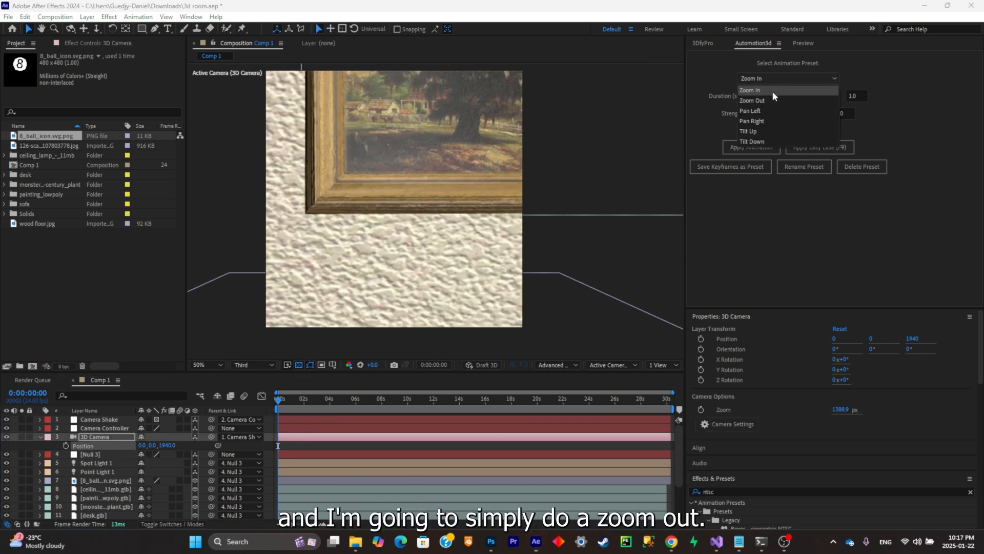
pyautogui.click(773, 102)
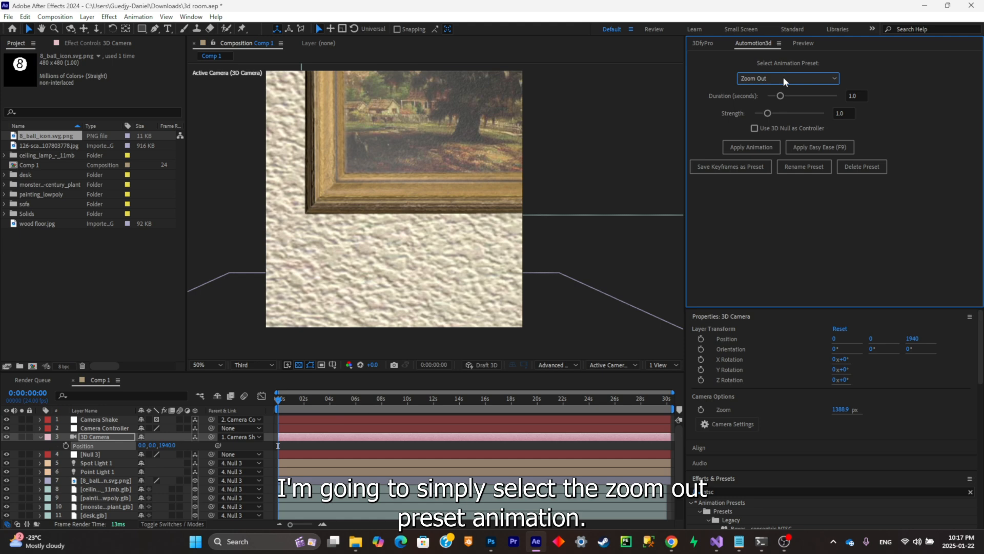
pyautogui.click(740, 148)
pyautogui.click(290, 399)
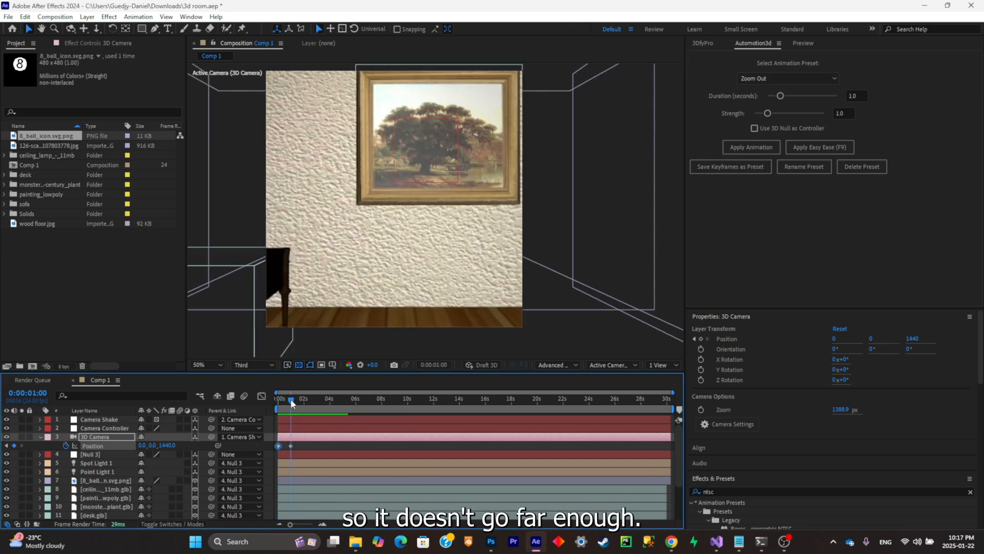
# - Set the Zoom Out animation's strength to 3.5 and duration to 4.1 seconds, and preview the camera move
pyautogui.moveTo(778, 117); pyautogui.dragTo(803, 113)
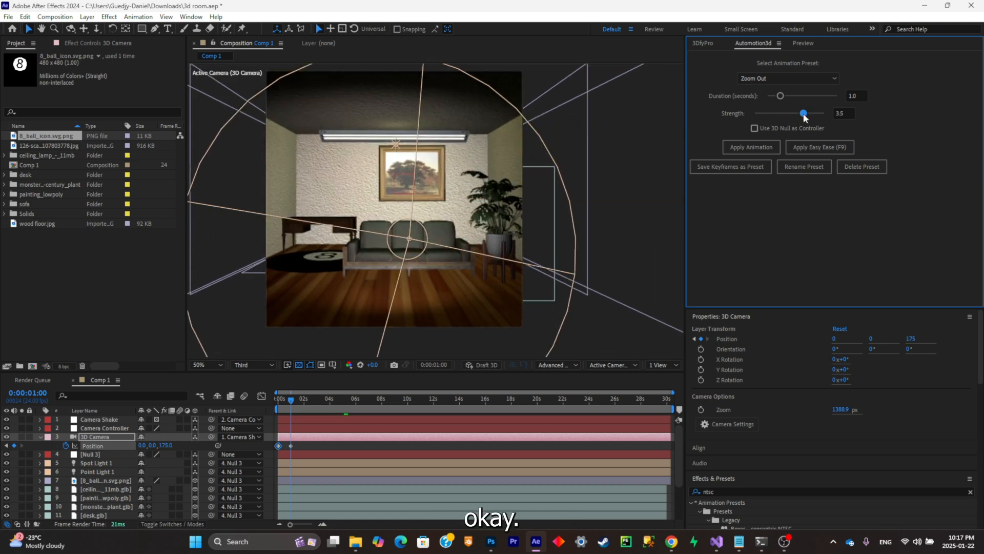
pyautogui.moveTo(782, 96); pyautogui.dragTo(823, 95)
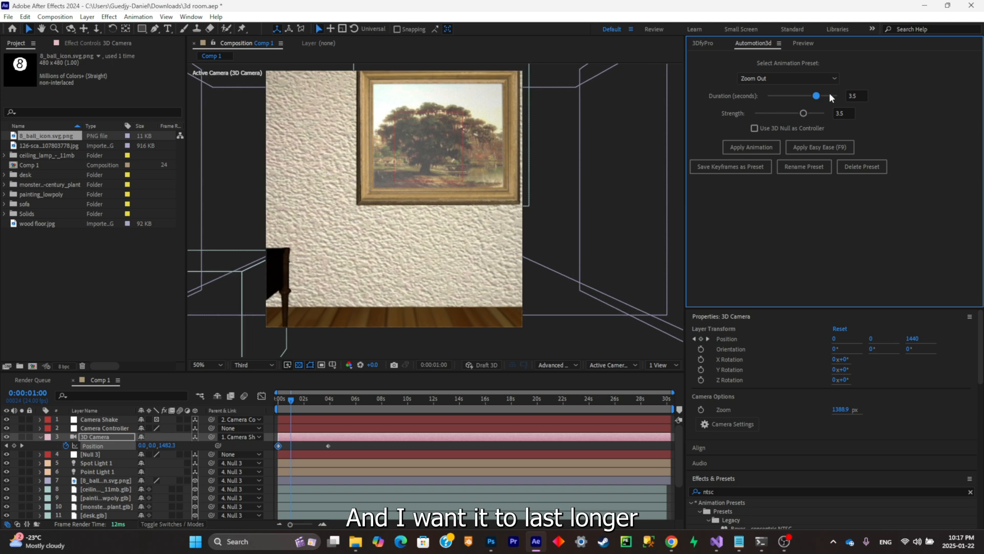
pyautogui.moveTo(314, 400); pyautogui.dragTo(238, 404)
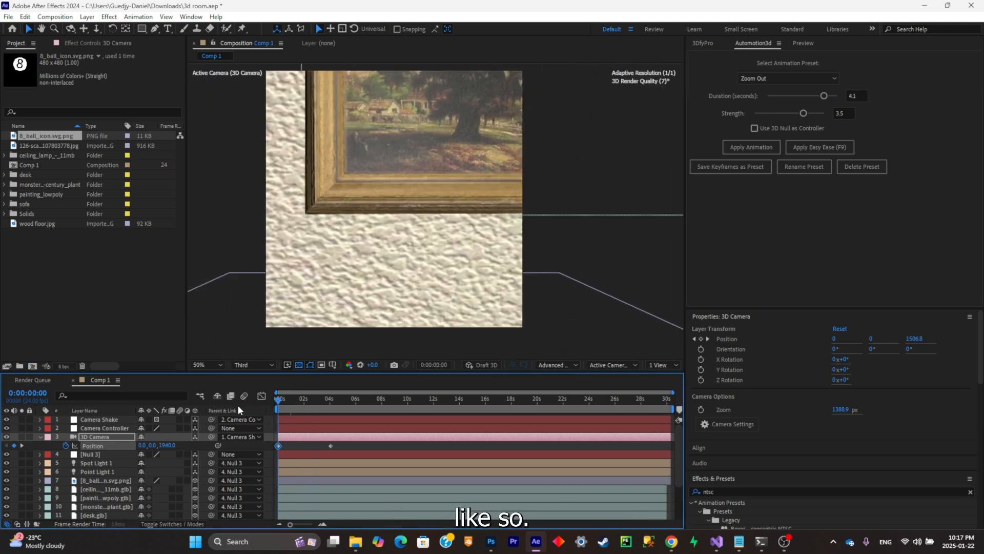
pyautogui.press('space')
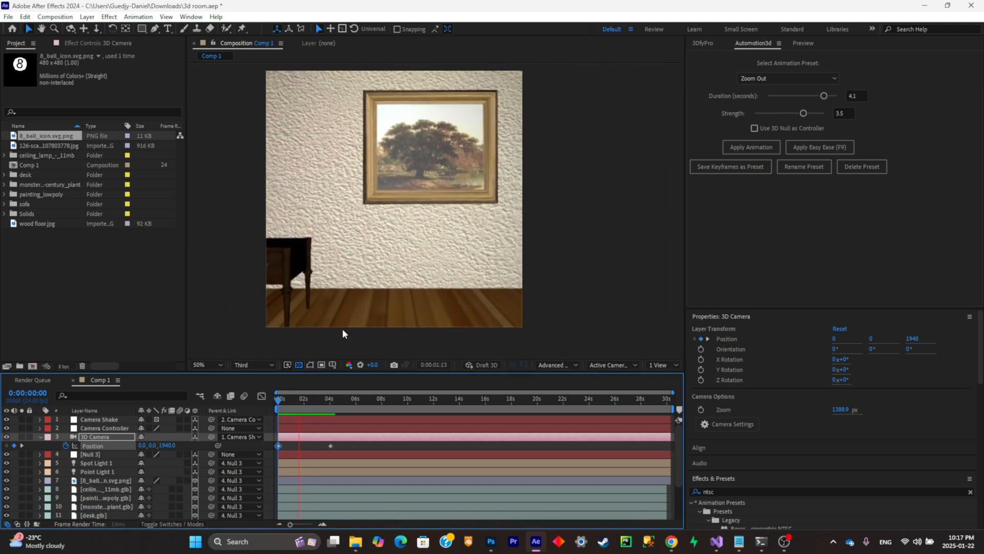
pyautogui.click(319, 398)
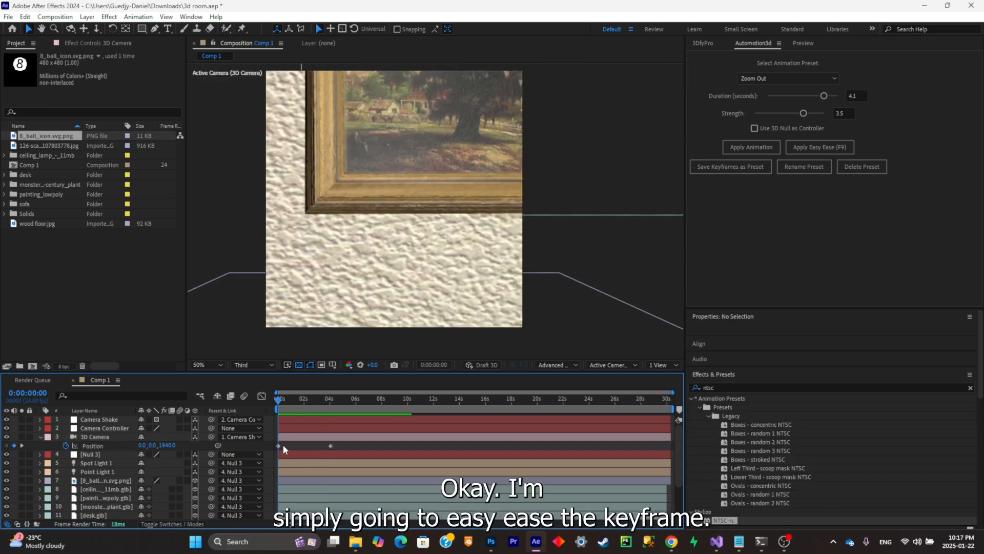
# - Apply Easy Ease to the 3D camera's position keyframes and preview the smoothed zoom-out
pyautogui.click(375, 436)
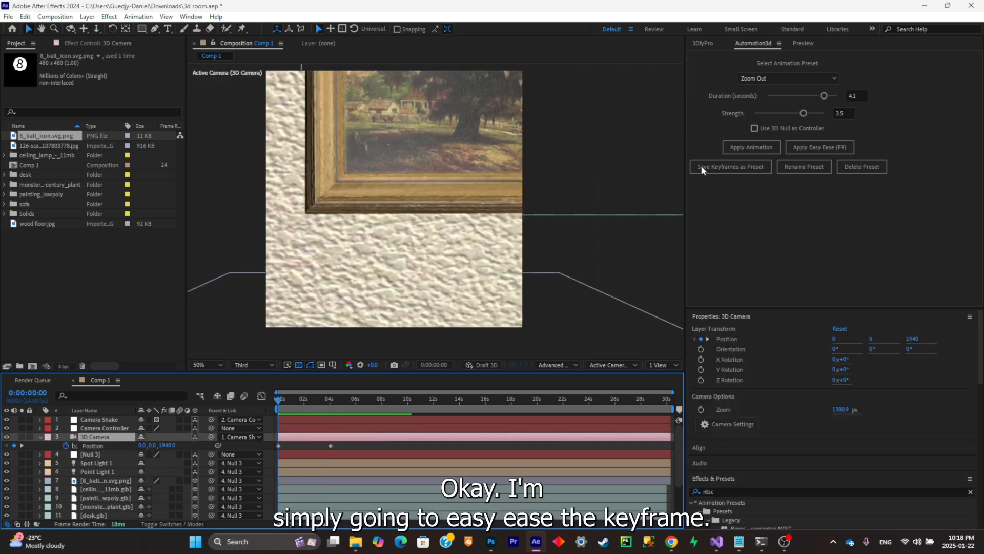
pyautogui.click(820, 148)
pyautogui.click(307, 406)
pyautogui.press('space')
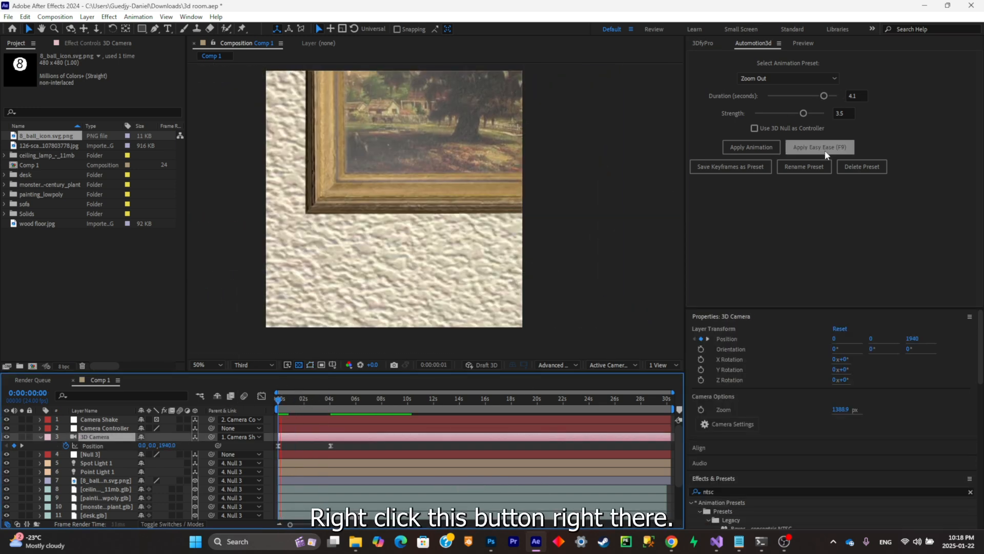
# - At the first keyframe, pan the 3D camera to position 92.5, -146.2, 1940 to centre the painting, and save the project
pyautogui.moveTo(322, 398); pyautogui.dragTo(279, 401)
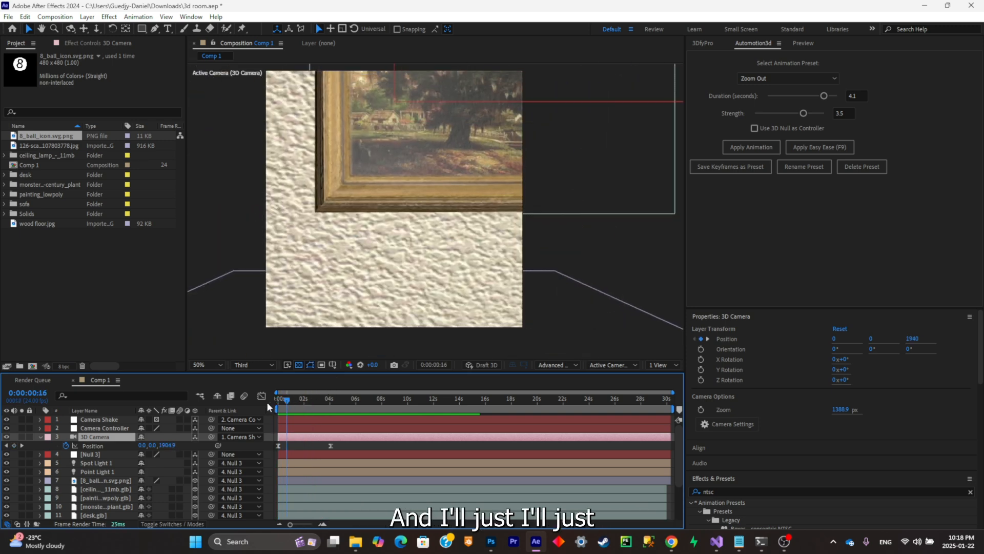
pyautogui.click(279, 444)
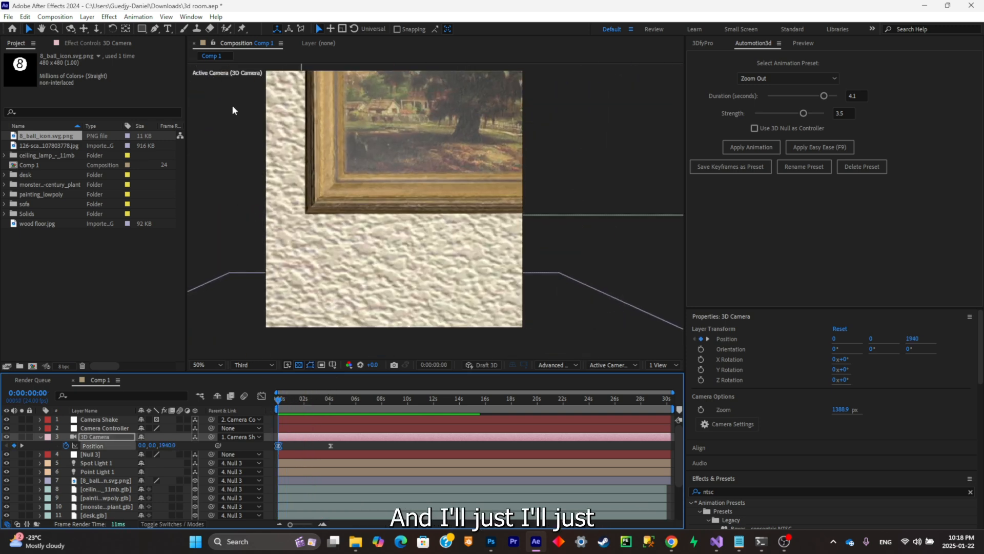
pyautogui.click(83, 28)
pyautogui.moveTo(448, 126)
pyautogui.mouseDown()
pyautogui.moveTo(390, 155)
pyautogui.moveTo(389, 196)
pyautogui.mouseUp()
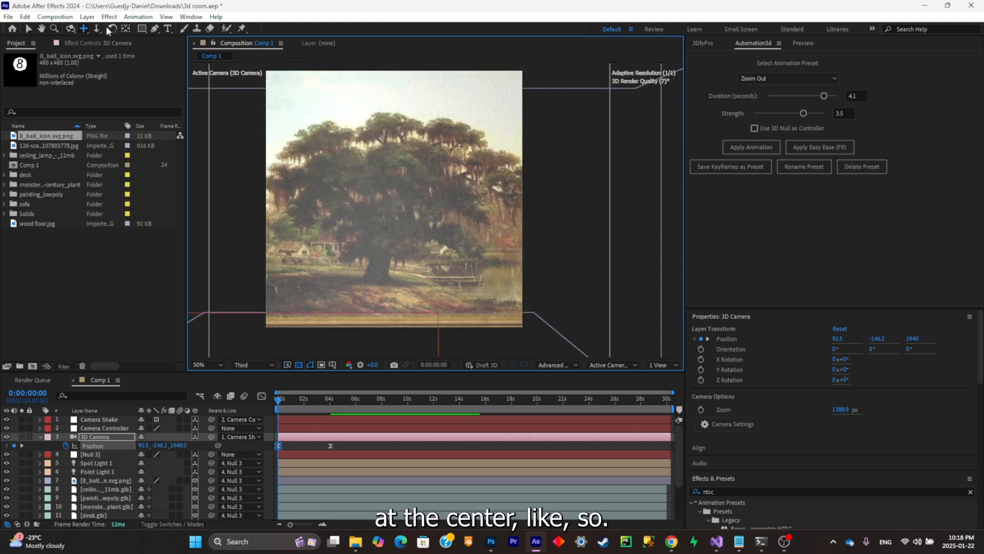
pyautogui.press('v')
pyautogui.hotkey('ctrl', 's')
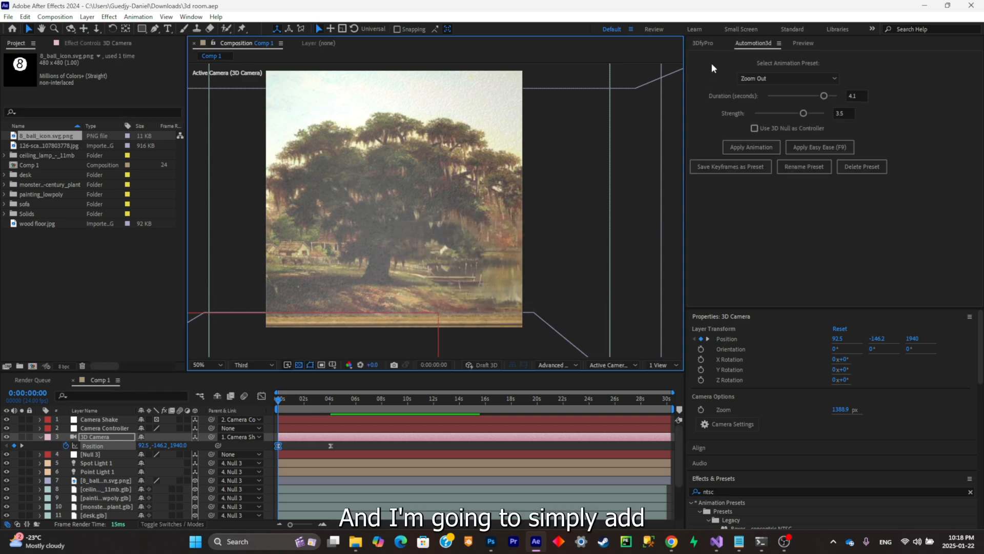
# - Add 3DfyPro camera shake with frequency 0.8 and intensity 1.18, and pre-compose all layers, returning to Comp 1
pyautogui.click(709, 46)
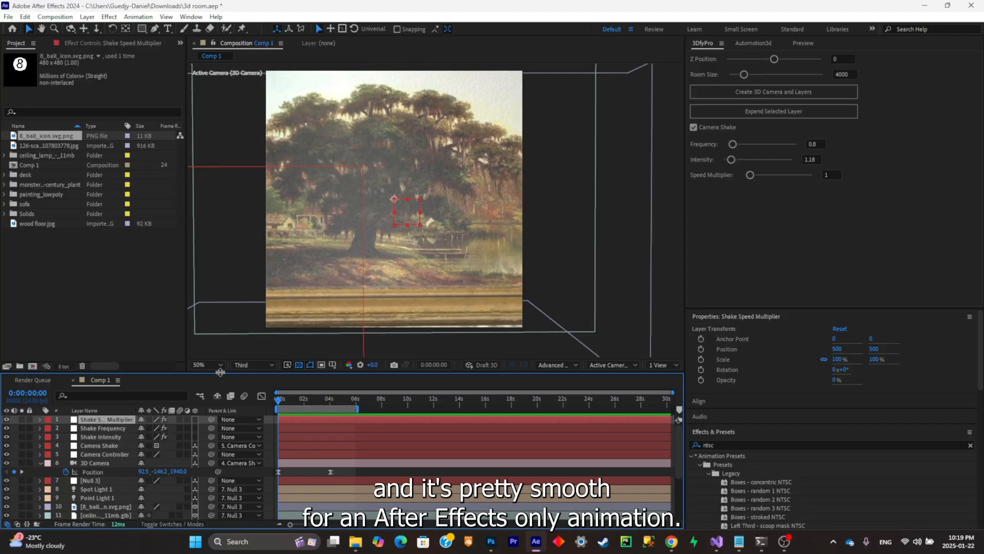
pyautogui.hotkey('ctrl', 'a')
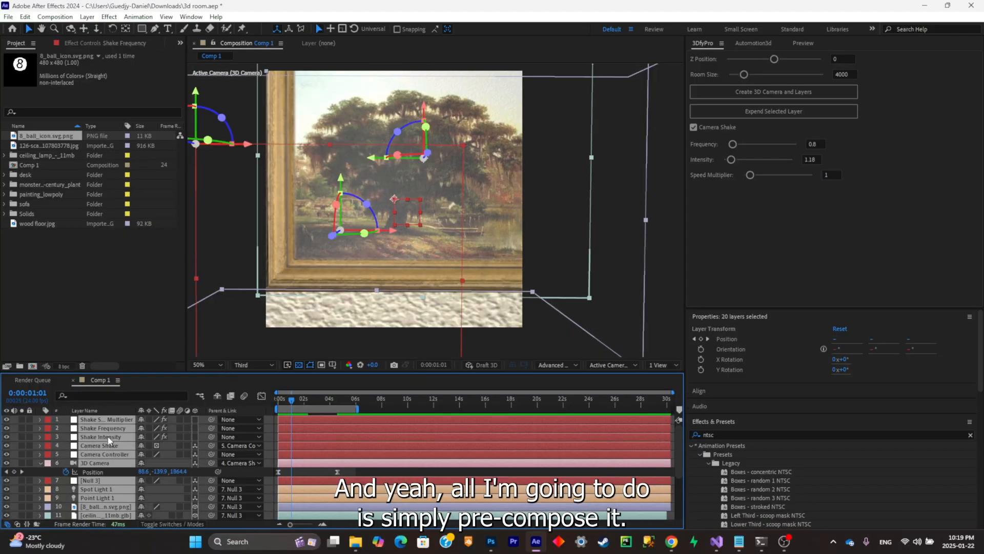
pyautogui.hotkey('ctrl', 'shift', 'c')
pyautogui.click(562, 402)
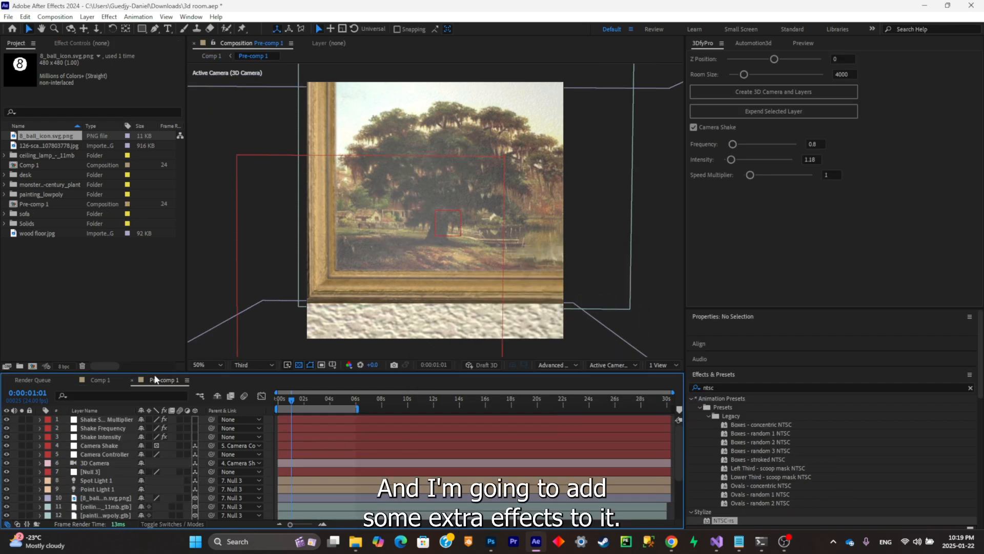
pyautogui.click(99, 380)
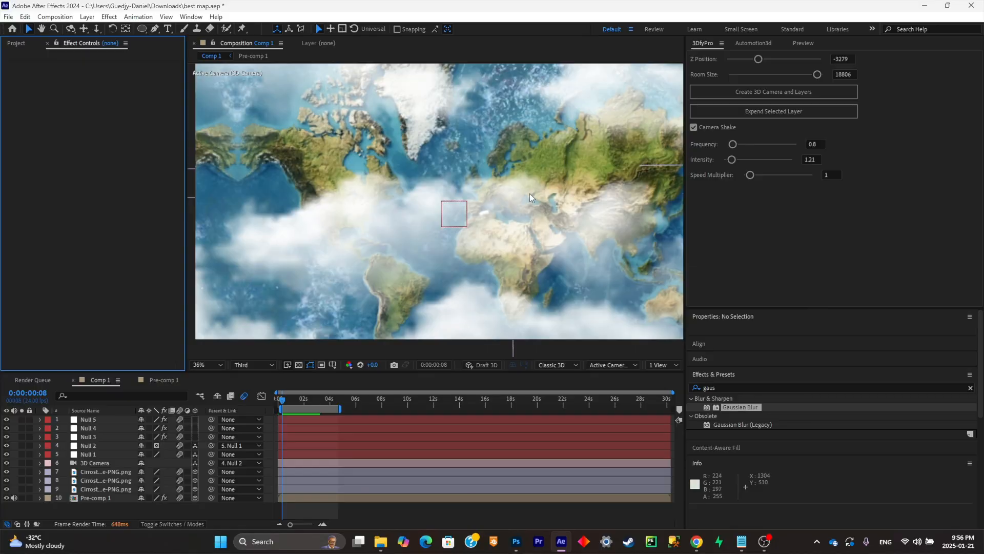
# - Preview the world map camera animation in the best map project
pyautogui.press(',')
pyautogui.press(',')
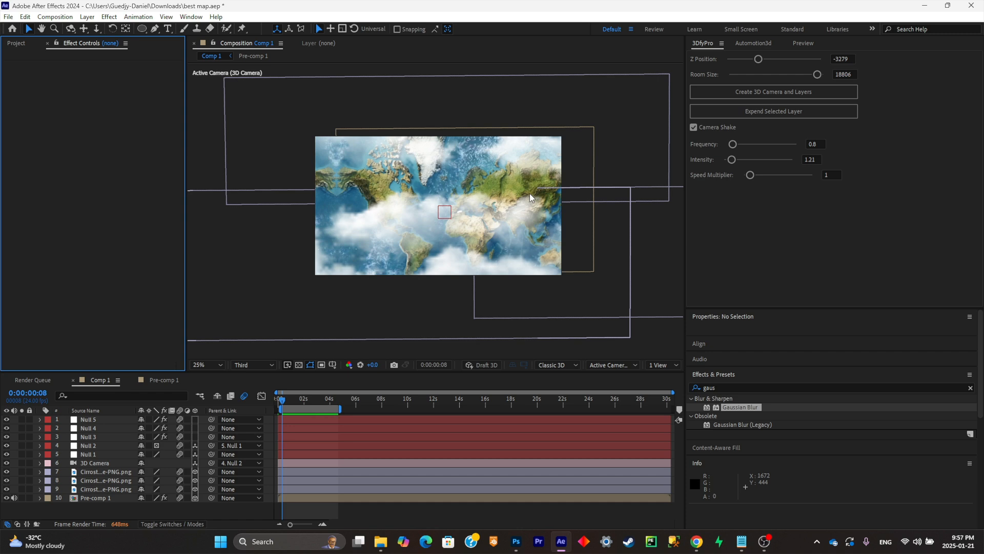
pyautogui.press('space')
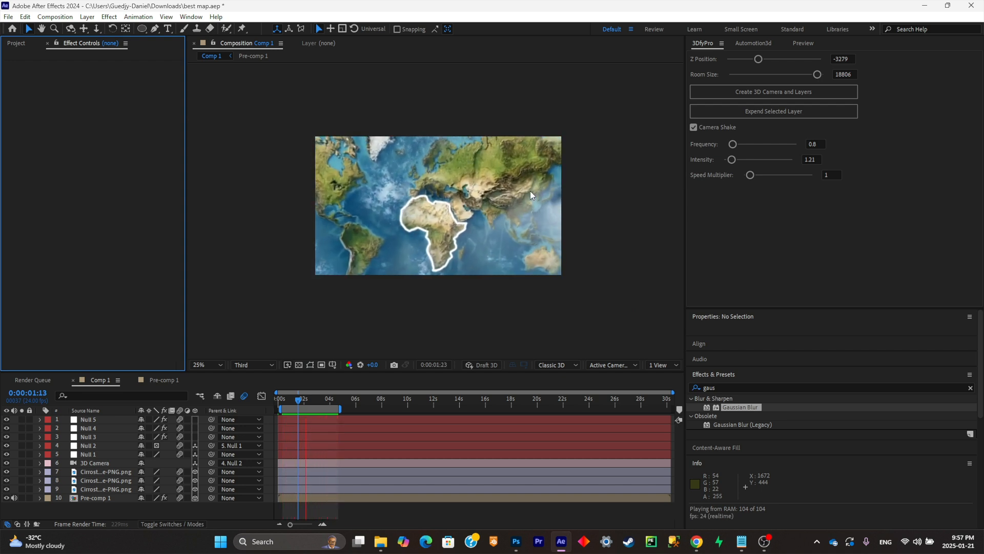
pyautogui.scroll(2, 513, 191)
pyautogui.scroll(-2, 476, 192)
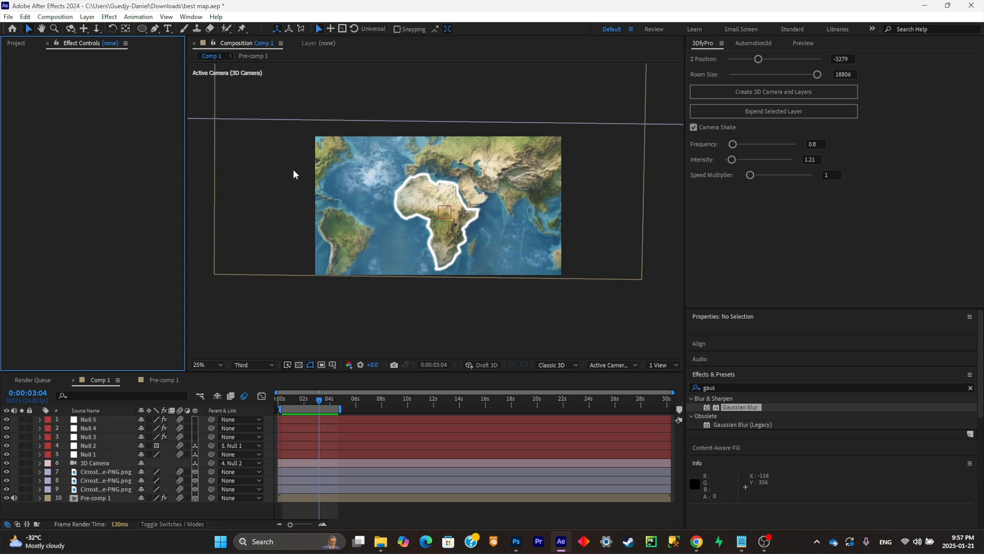
# - Add the text AFRICA over the map at about three seconds
pyautogui.click(169, 30)
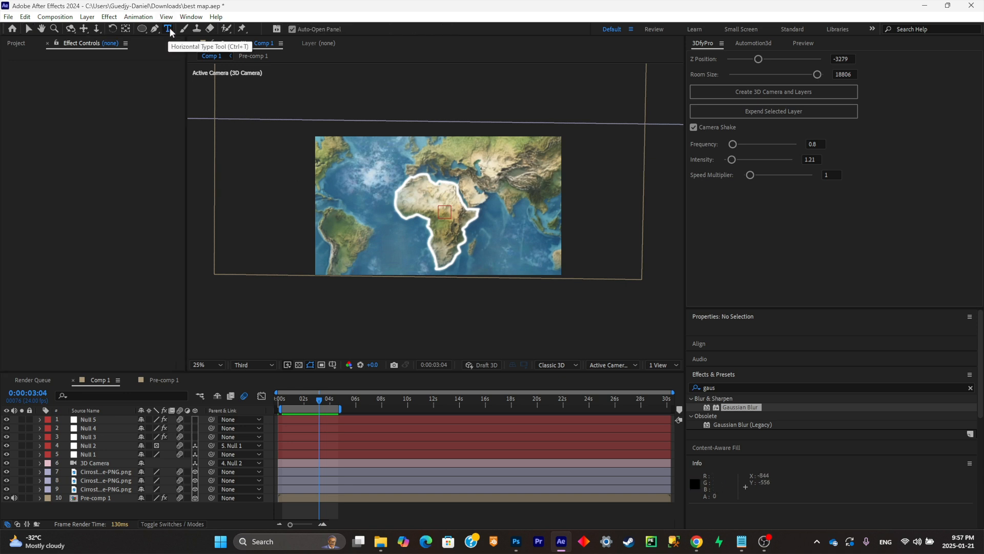
pyautogui.click(383, 197)
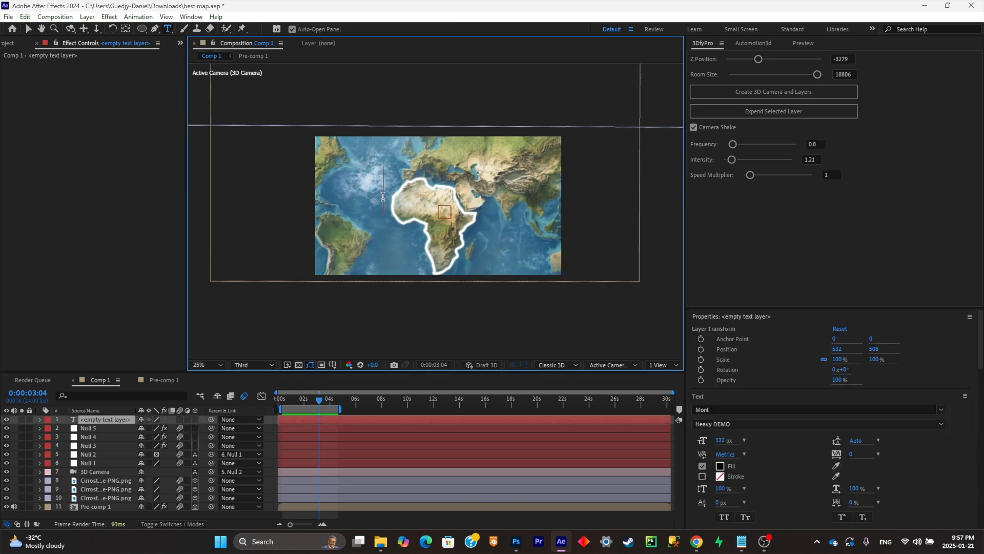
pyautogui.write('AFRICA')
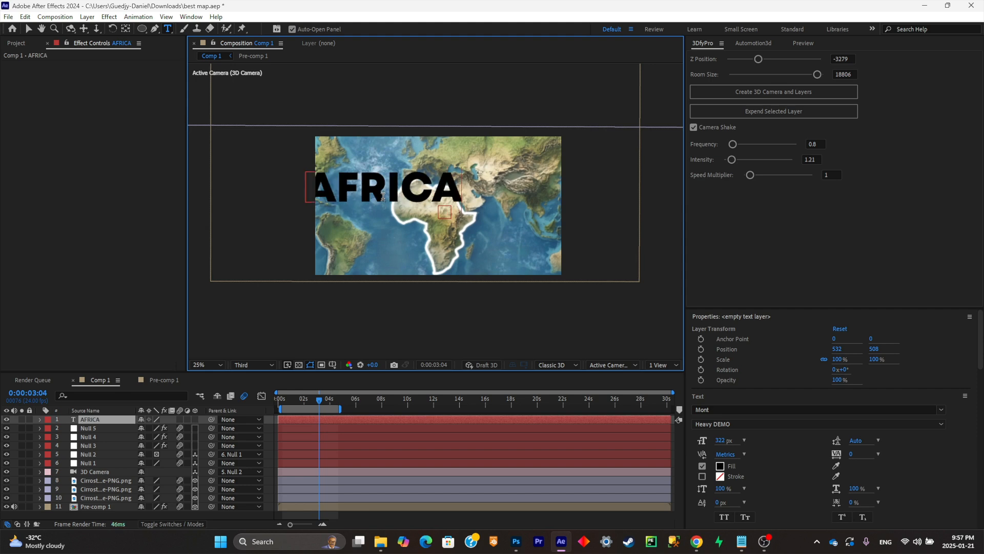
pyautogui.press('Escape')
# - Set the fill colour of the AFRICA text to white
pyautogui.click(168, 30)
pyautogui.doubleClick(444, 182)
pyautogui.click(720, 466)
pyautogui.moveTo(700, 313); pyautogui.dragTo(571, 190)
pyautogui.click(854, 220)
# - Make the AFRICA text a 3D layer and set its Z position to 15760, just in front of the map
pyautogui.moveTo(318, 401); pyautogui.dragTo(285, 404)
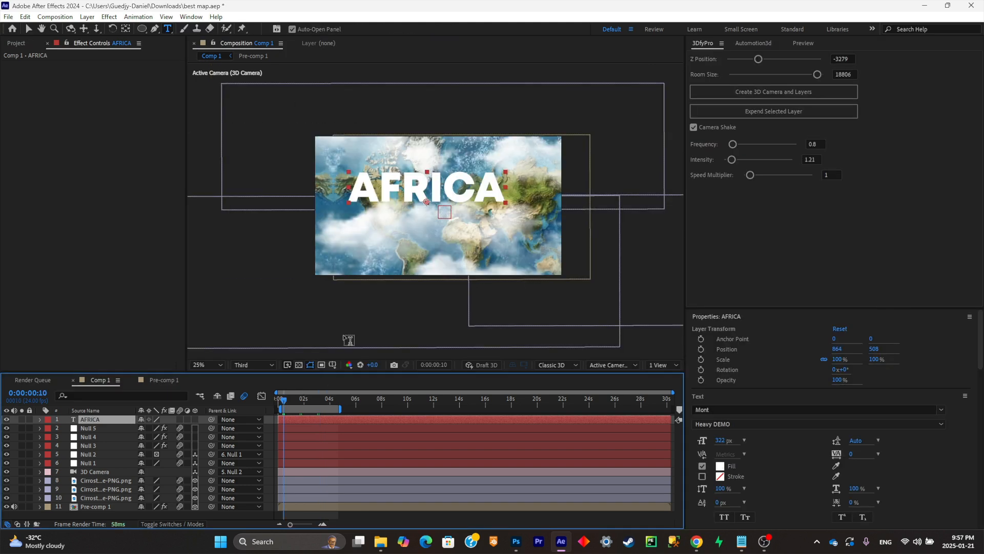
pyautogui.click(314, 392)
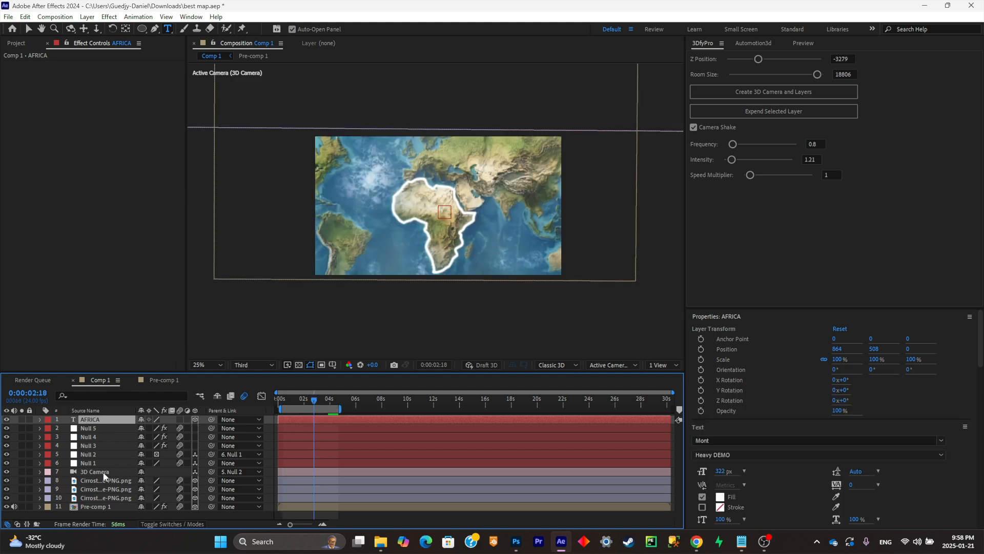
pyautogui.click(100, 505)
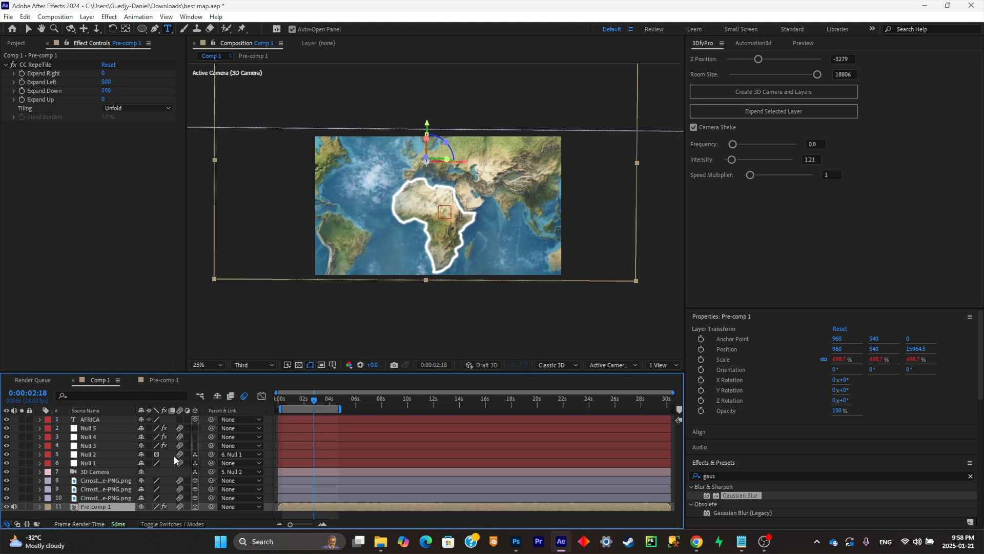
pyautogui.click(91, 419)
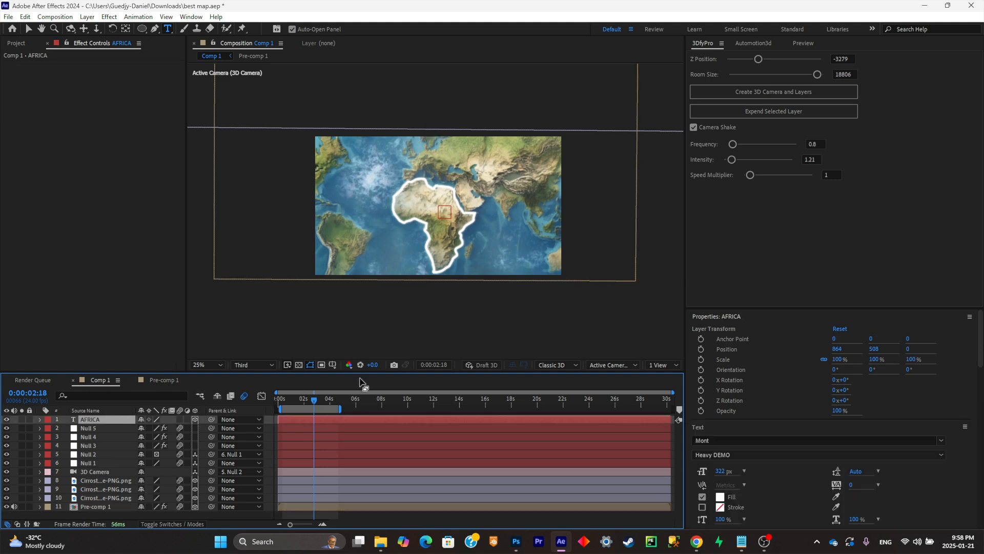
pyautogui.press('p')
pyautogui.moveTo(180, 428); pyautogui.dragTo(803, 247)
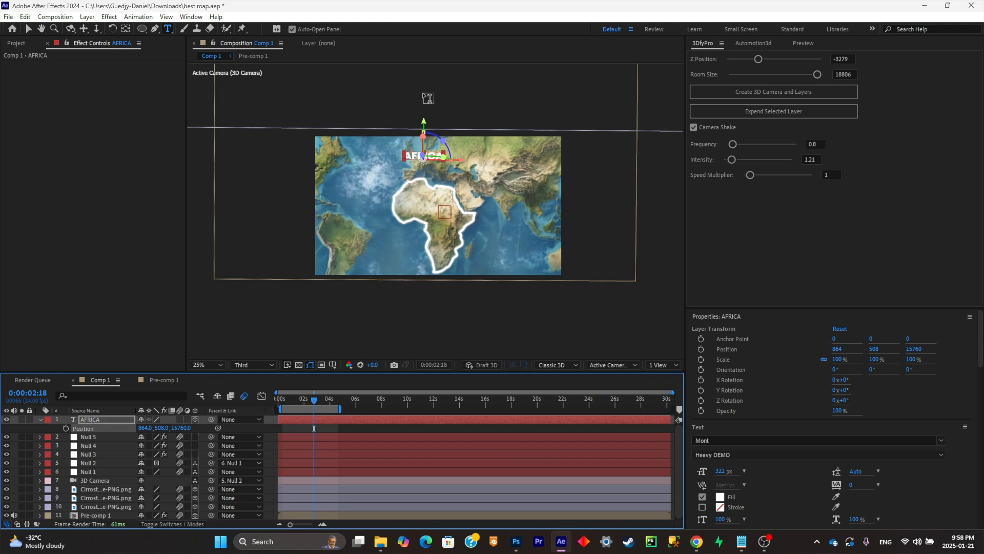
# - Move the AFRICA text onto the continent at about X 984, Y 2008.3, and tilt its X orientation to 45.8°
pyautogui.click(29, 28)
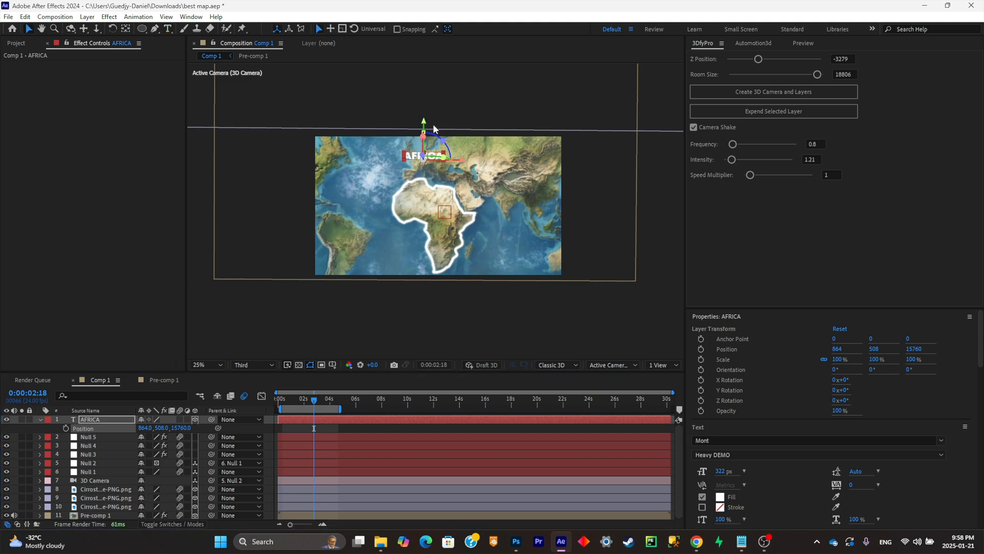
pyautogui.moveTo(430, 124); pyautogui.dragTo(403, 203)
pyautogui.scroll(1, 422, 195)
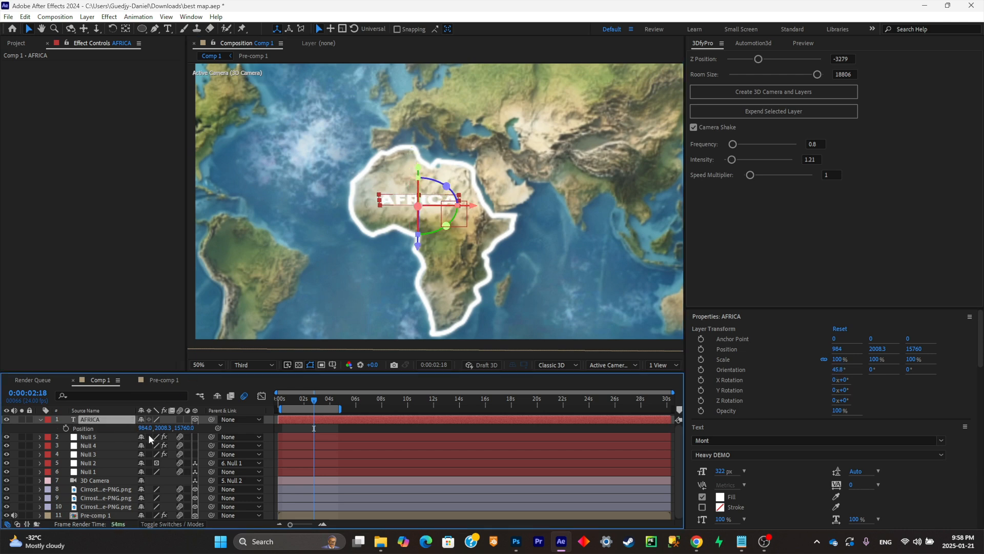
# - Scale the AFRICA text to 244% and switch the composition's renderer to Advanced 3D
pyautogui.press('s')
pyautogui.moveTo(152, 428); pyautogui.dragTo(381, 357)
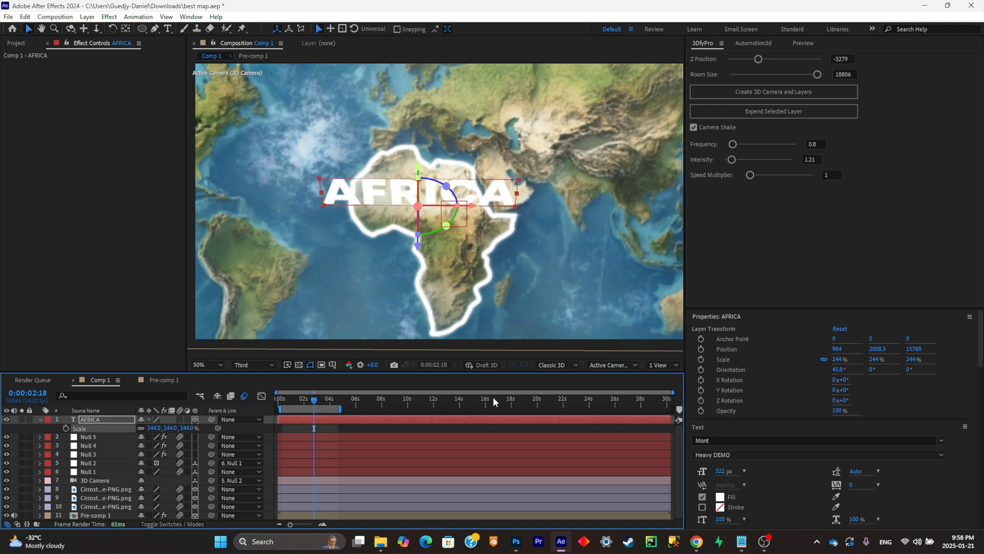
pyautogui.click(564, 367)
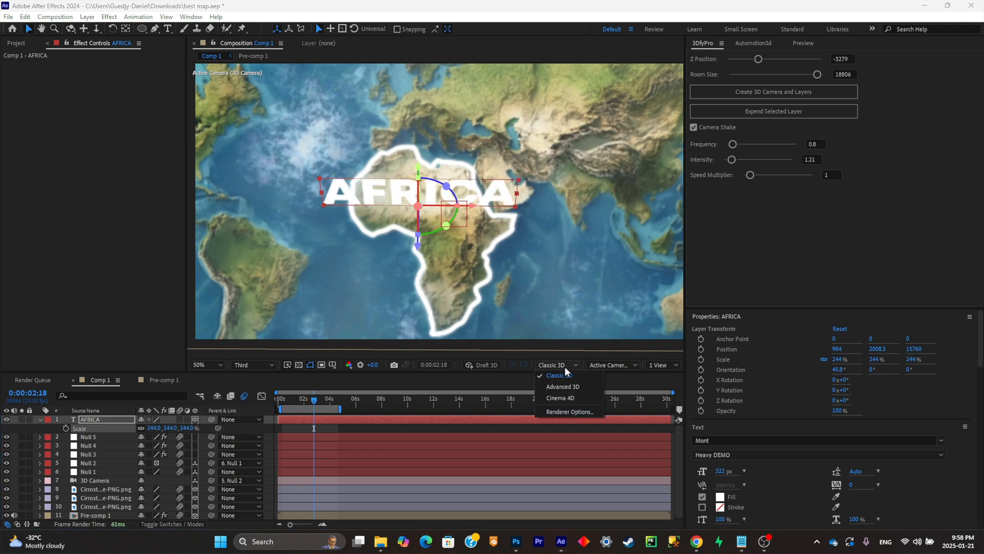
pyautogui.click(562, 387)
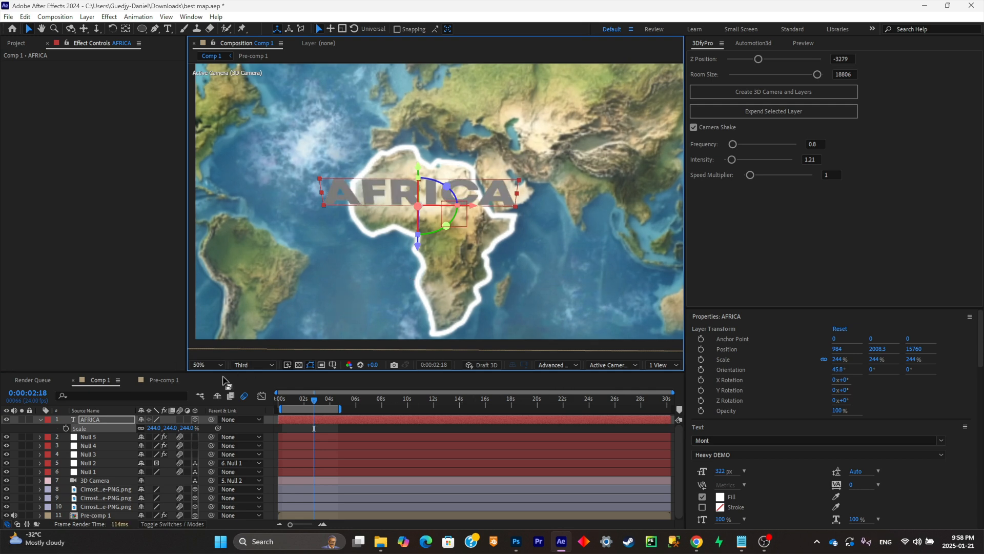
# - Set the AFRICA text's extrusion depth to 144 and shift it along X to 1047.8
pyautogui.click(40, 419)
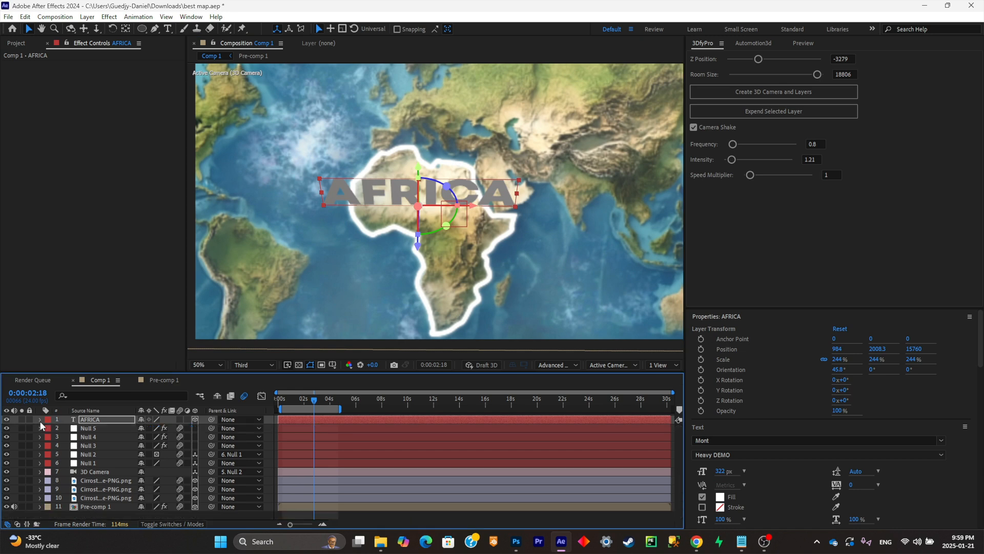
pyautogui.click(40, 420)
pyautogui.scroll(-3, 69, 444)
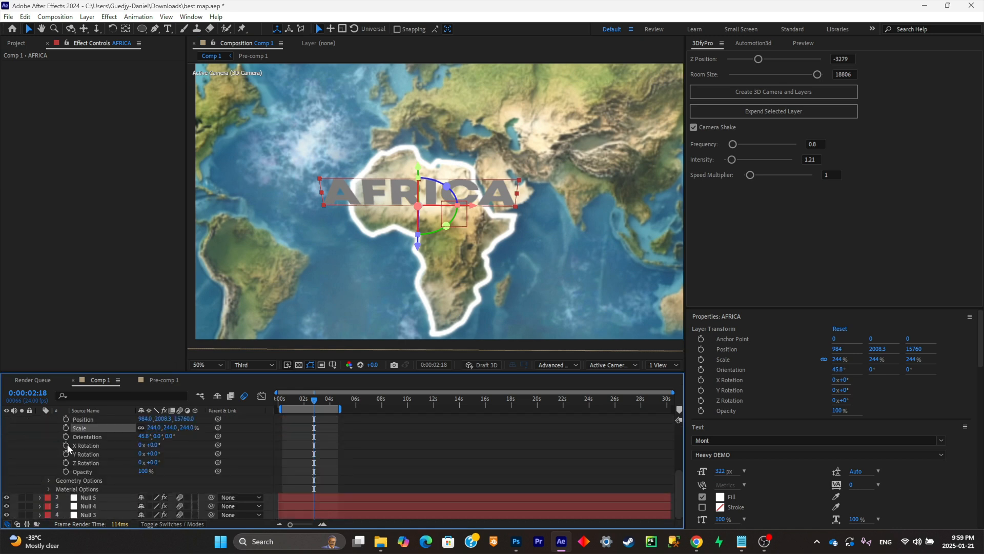
pyautogui.click(46, 480)
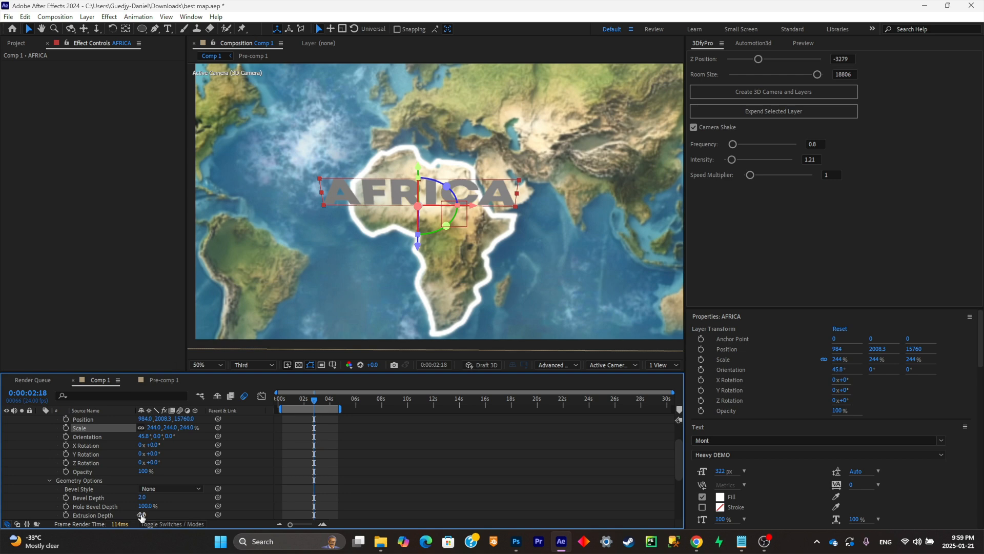
pyautogui.moveTo(141, 515); pyautogui.dragTo(215, 515)
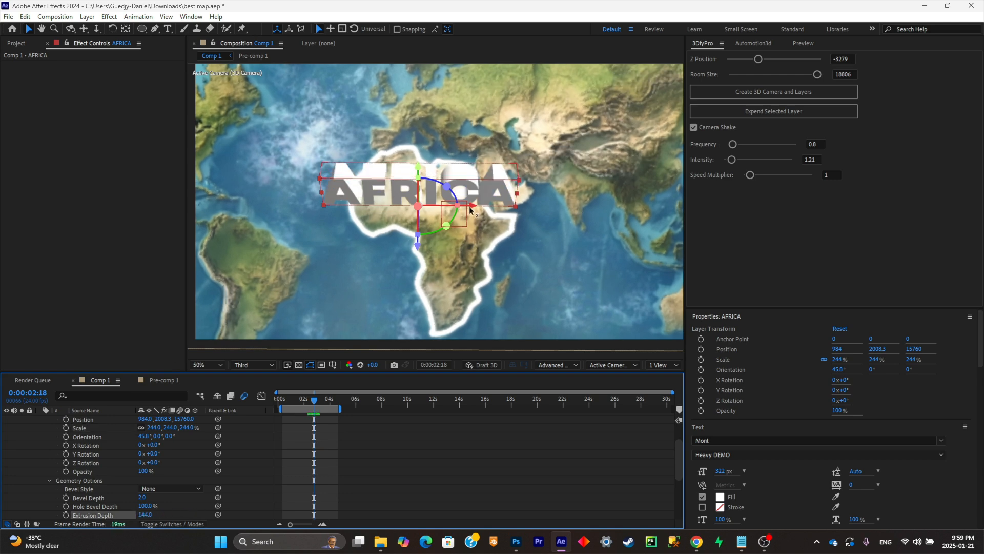
pyautogui.moveTo(470, 209); pyautogui.dragTo(474, 209)
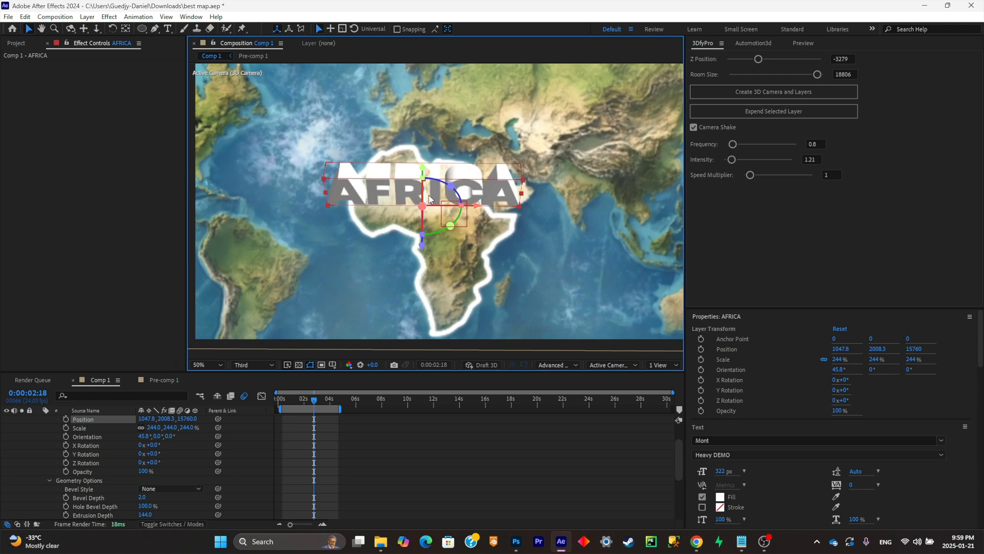
# - Add scale keyframes of 244% to the AFRICA text at 0:00:02:15 and 0:00:03:03
pyautogui.scroll(3, 118, 435)
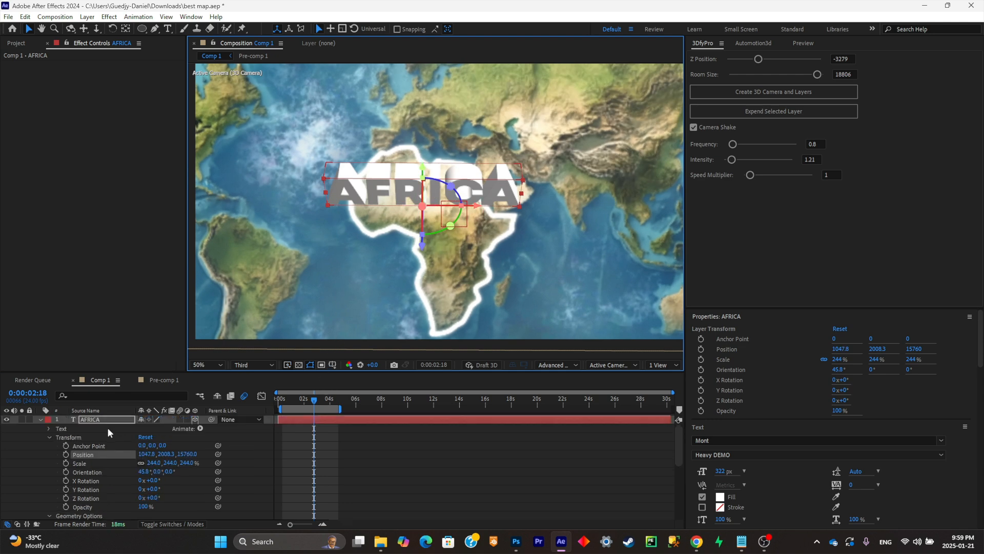
pyautogui.press('s')
pyautogui.press('pageup')
pyautogui.press('pageup')
pyautogui.press('pageup')
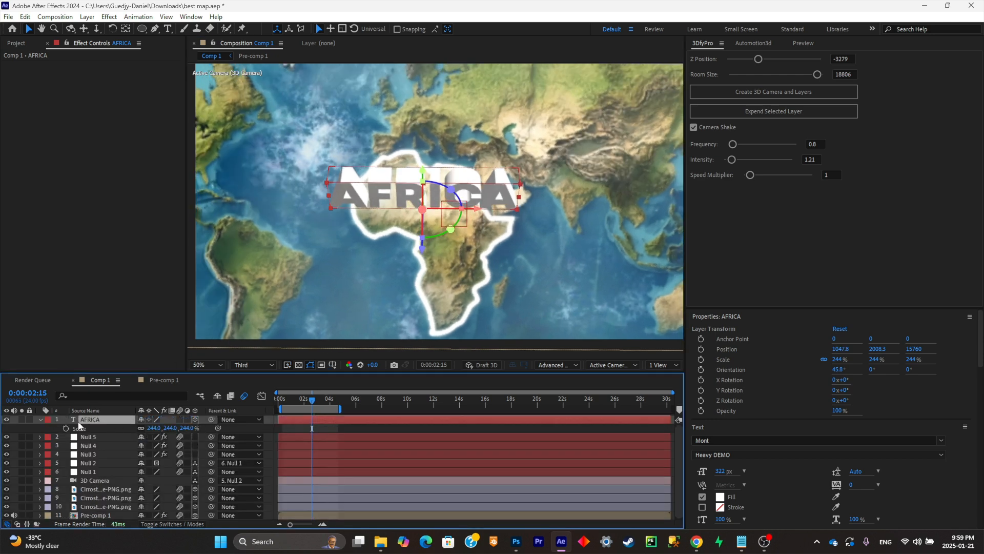
pyautogui.click(67, 428)
pyautogui.moveTo(314, 398); pyautogui.dragTo(321, 401)
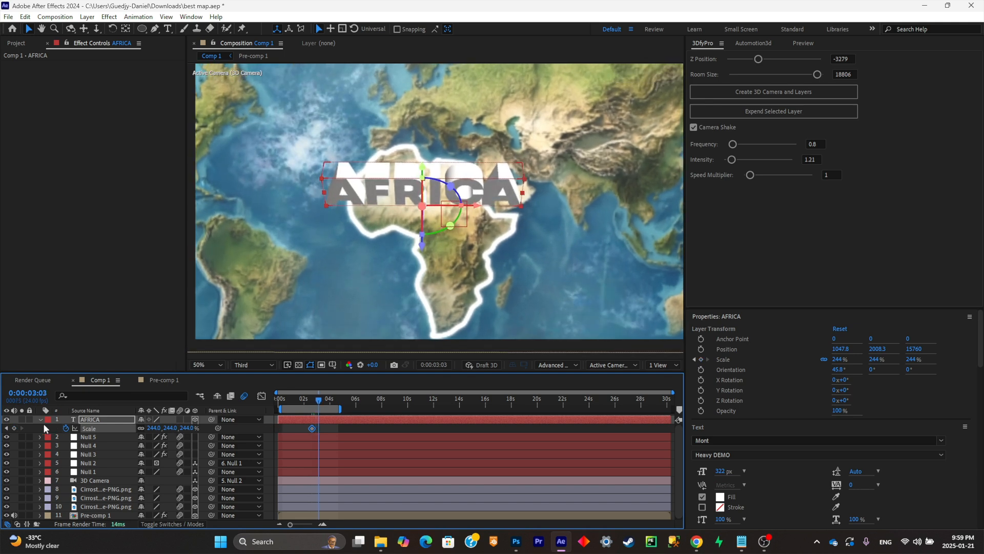
pyautogui.click(14, 427)
# - Set the AFRICA text's scale to 0% at the 0:00:02:15 keyframe so it grows from nothing
pyautogui.click(7, 428)
pyautogui.moveTo(167, 428); pyautogui.dragTo(42, 431)
pyautogui.click(170, 429)
pyautogui.click(165, 429)
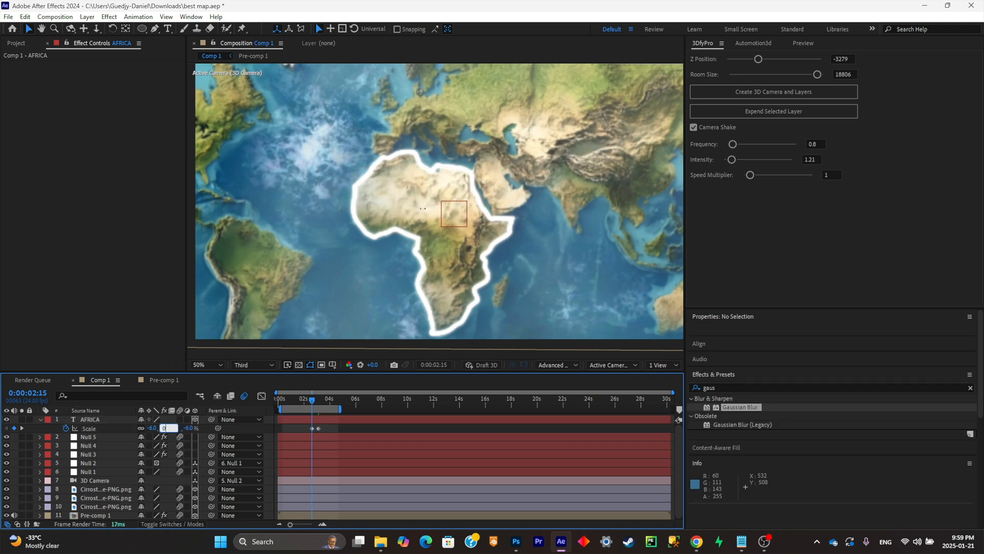
pyautogui.write('0')
pyautogui.press('Return')
# - Play back the map animation from the start to check the camera move and the AFRICA text's scale-in
pyautogui.press('space')
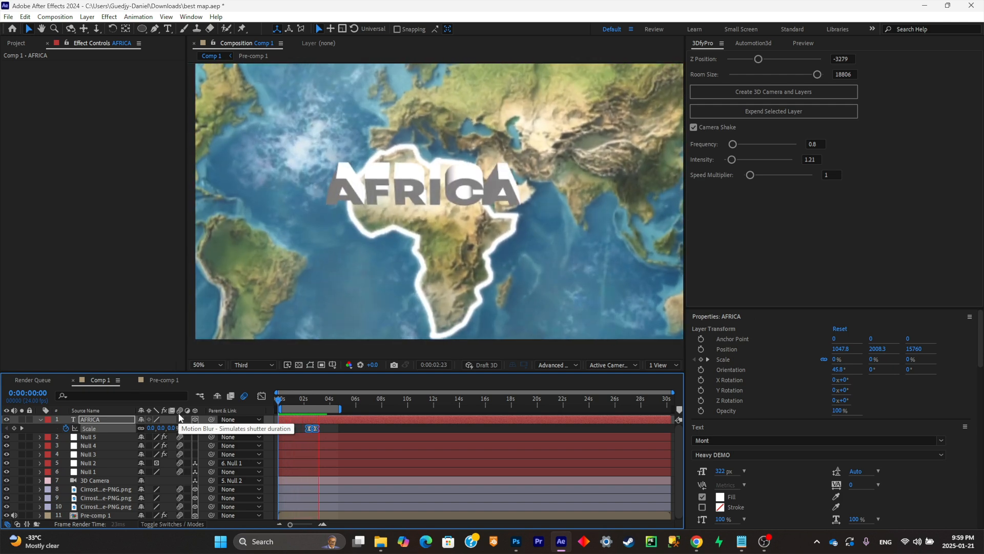
pyautogui.press('space')
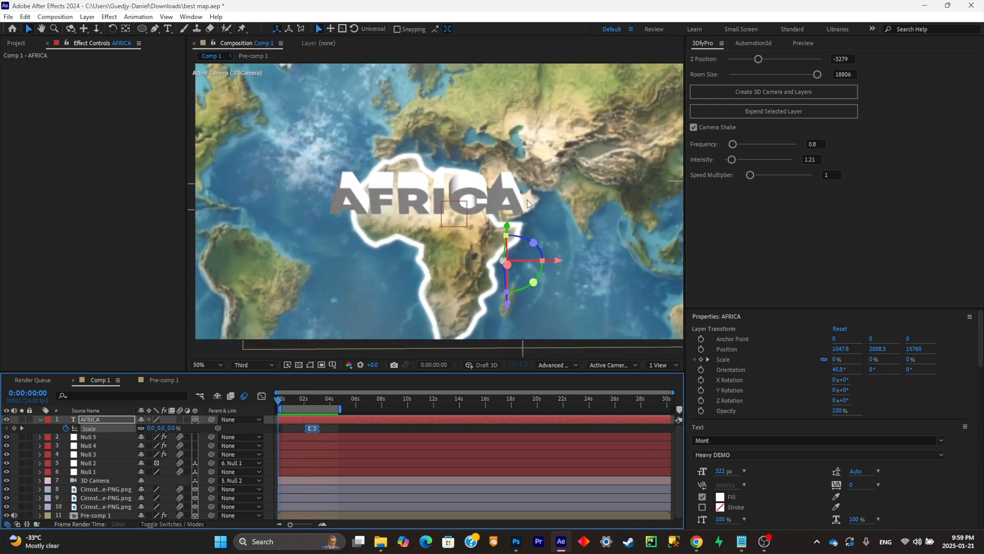
pyautogui.scroll(-2, 528, 196)
pyautogui.scroll(2, 527, 201)
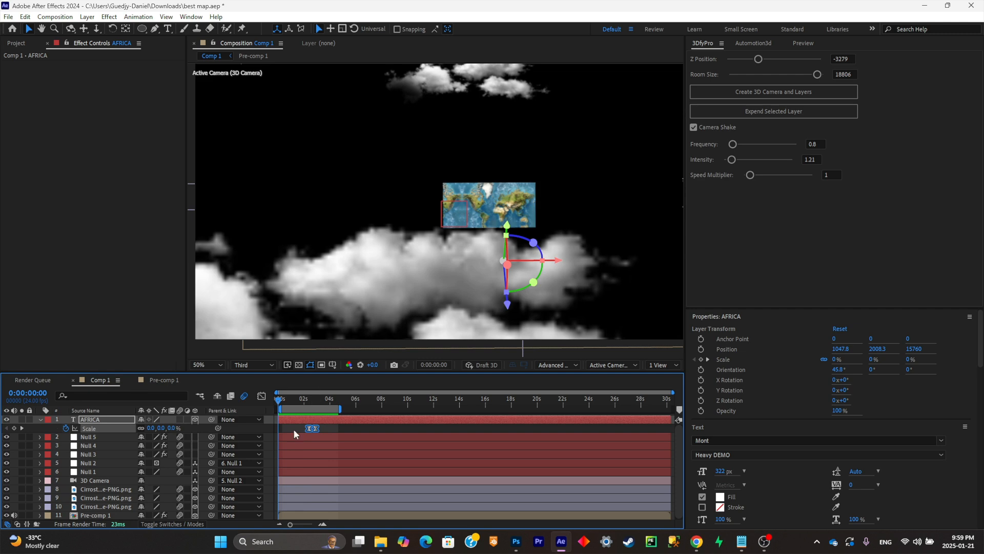
pyautogui.click(287, 401)
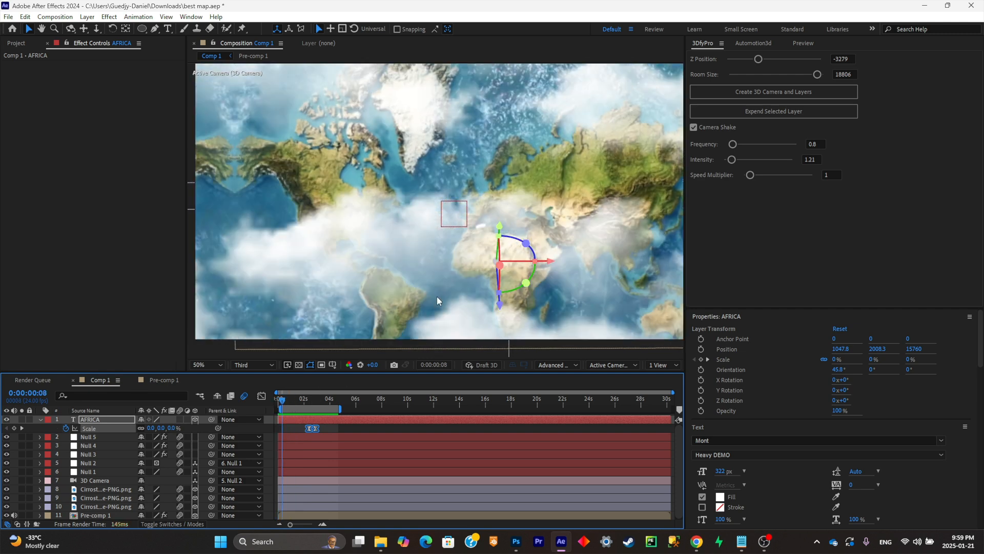
pyautogui.press('space')
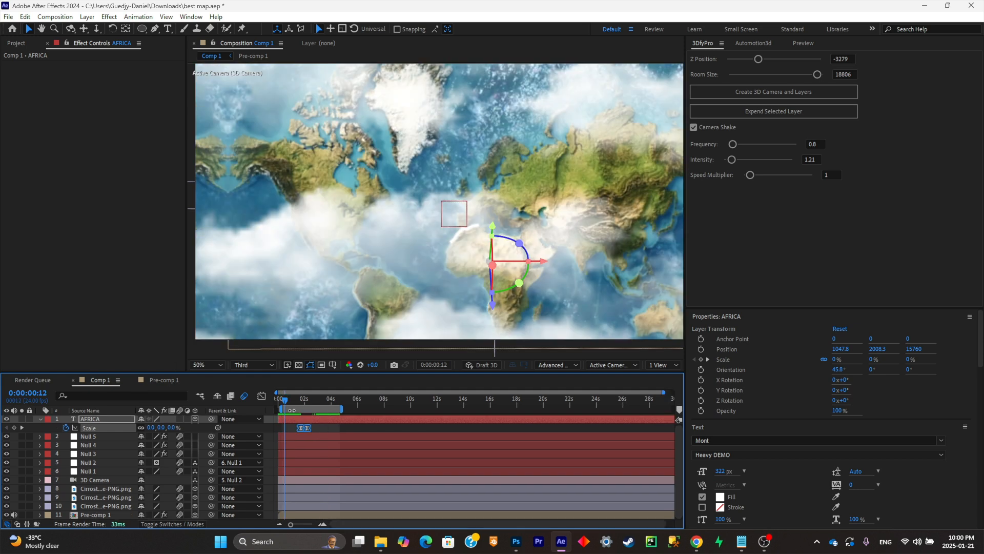
pyautogui.click(301, 400)
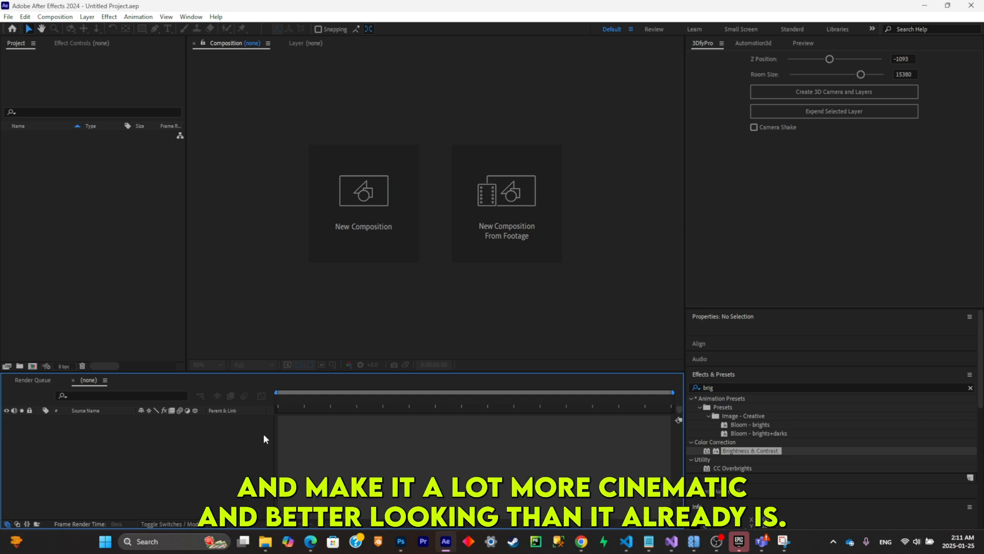
# - Create a new 1000 x 1000 composition at 24 fps in the empty project
pyautogui.click(396, 198)
pyautogui.click(538, 373)
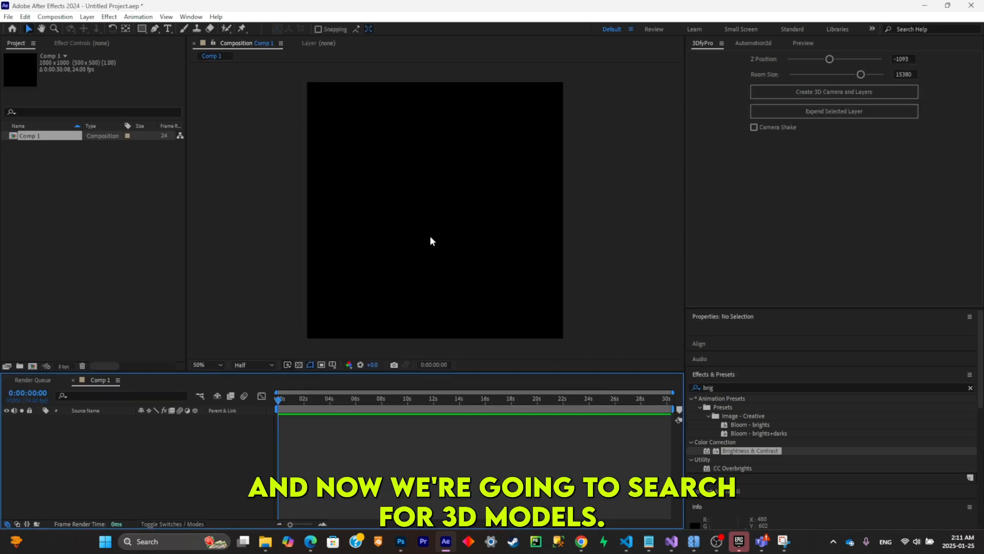
# - Switch to the Chrome browser and search Sketchfab's models for "skull"
pyautogui.click(583, 538)
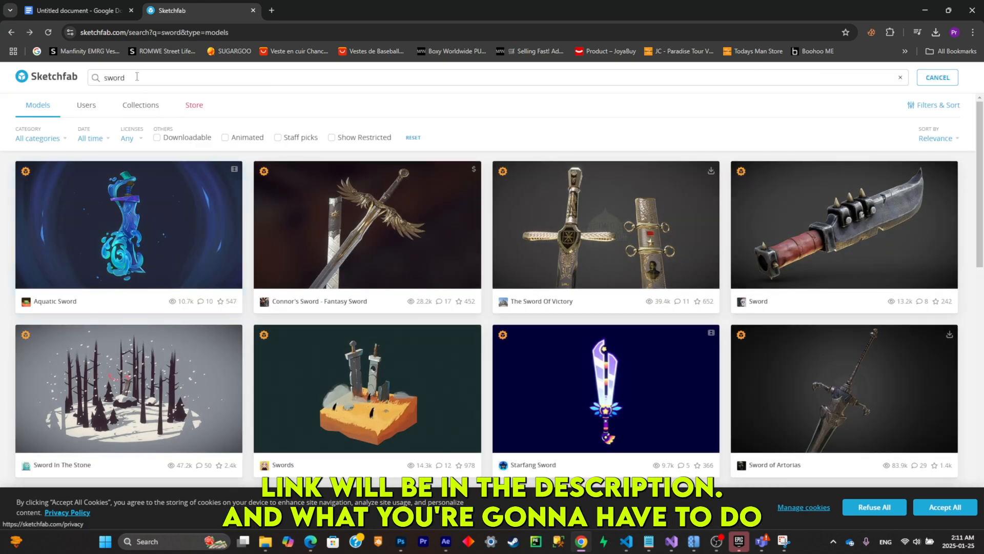
pyautogui.doubleClick(137, 78)
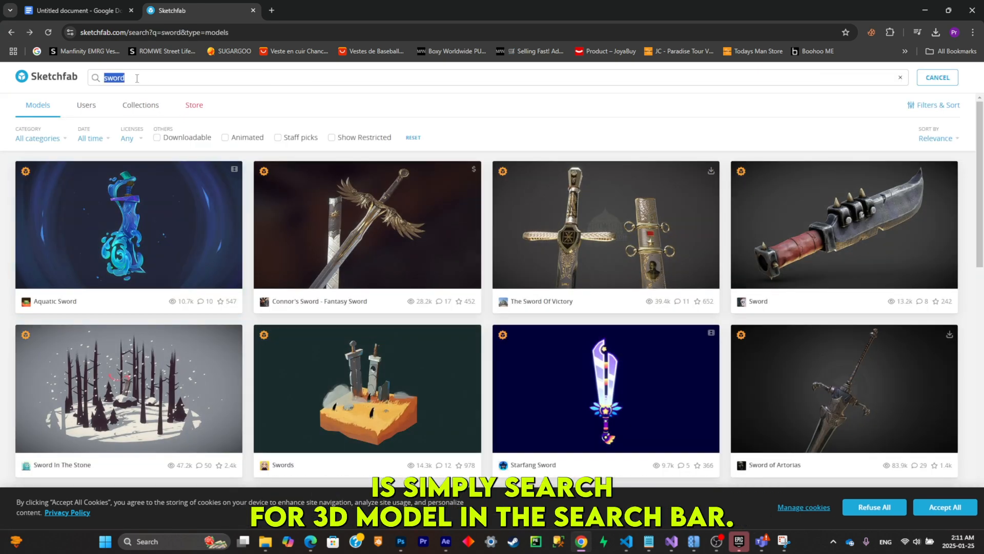
pyautogui.write('skull')
pyautogui.press('Return')
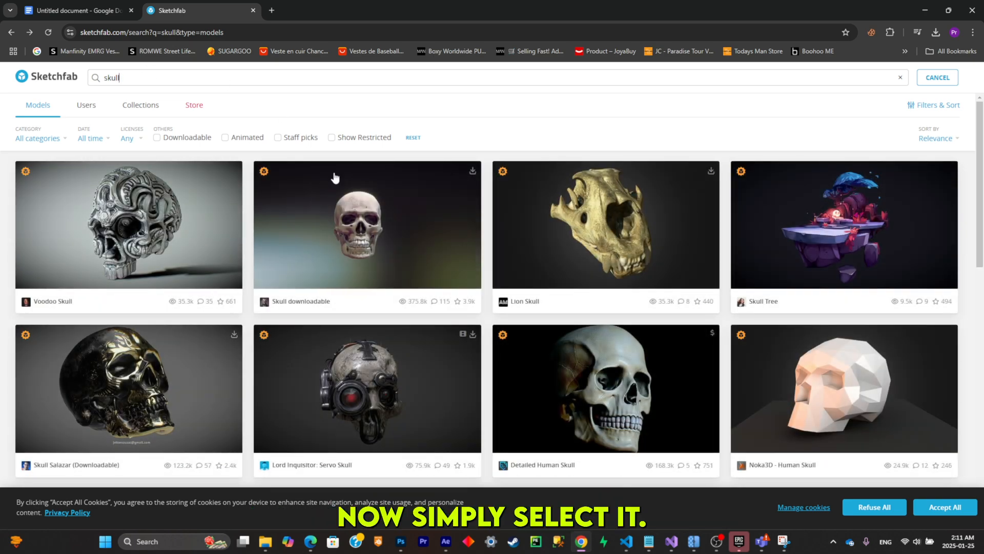
# - Open the "Skull downloadable" model and download it in GLB format
pyautogui.click(399, 203)
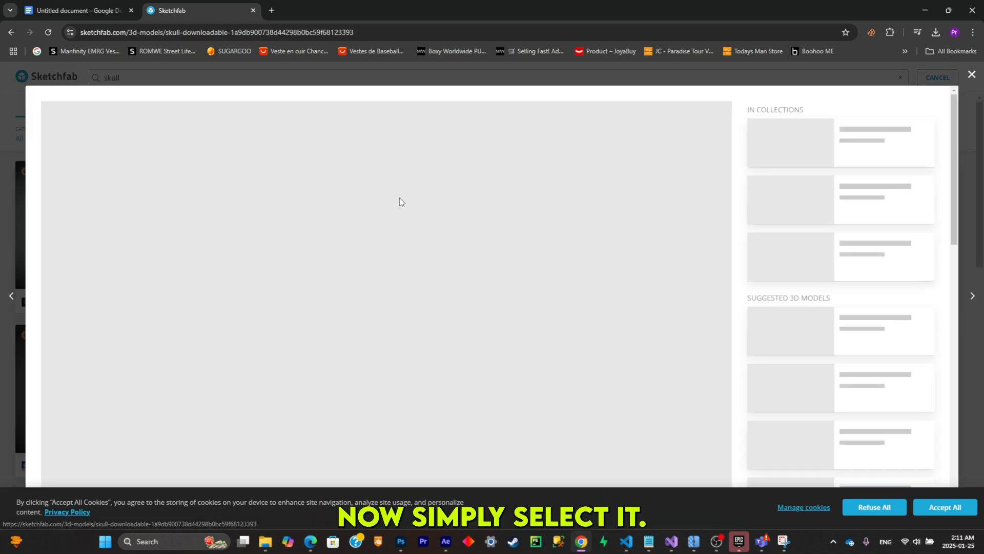
pyautogui.scroll(-2, 120, 451)
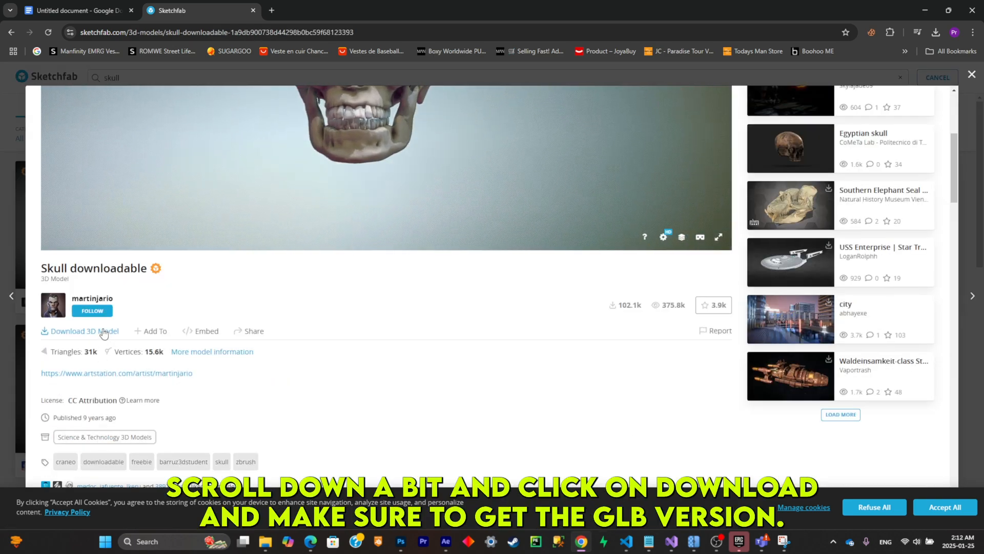
pyautogui.click(102, 331)
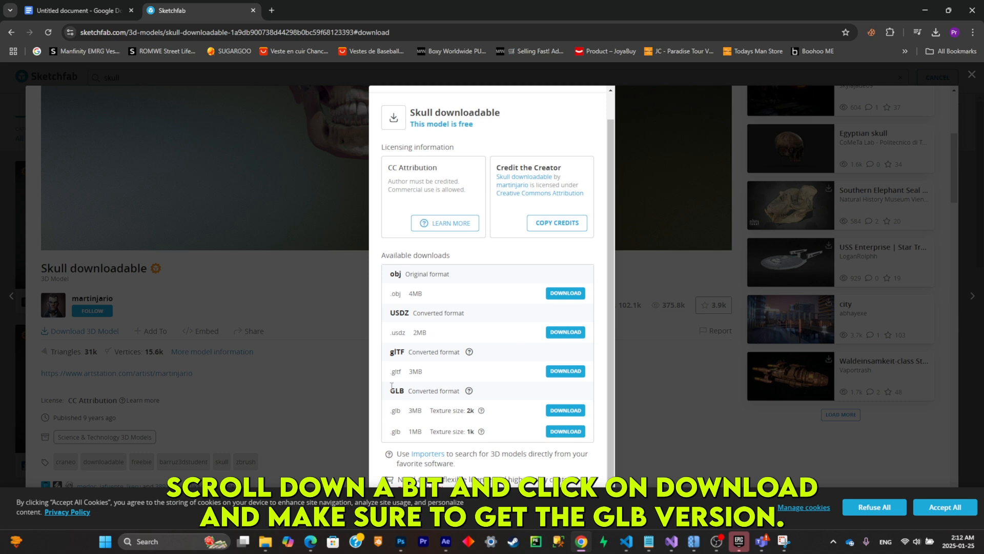
pyautogui.moveTo(392, 388); pyautogui.dragTo(482, 385)
pyautogui.click(553, 395)
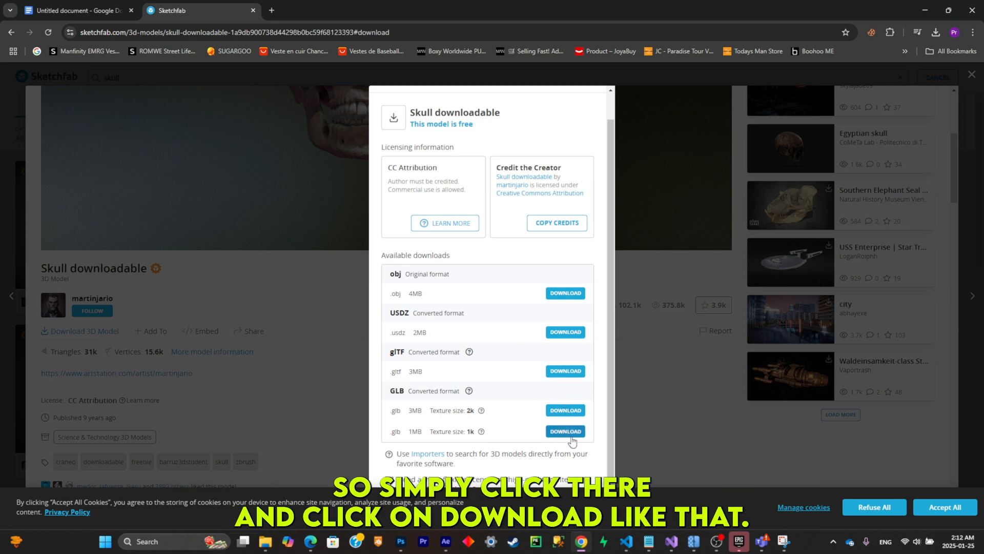
# - Switch back to After Effects and import sword.glb and skull_downloadable.glb from the Downloads folder into Comp 1
pyautogui.click(446, 542)
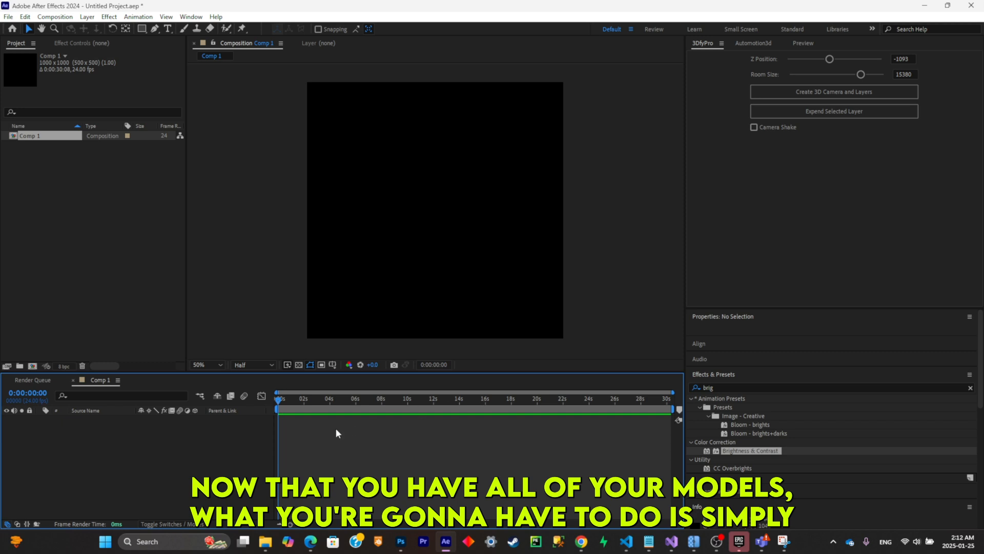
pyautogui.click(265, 541)
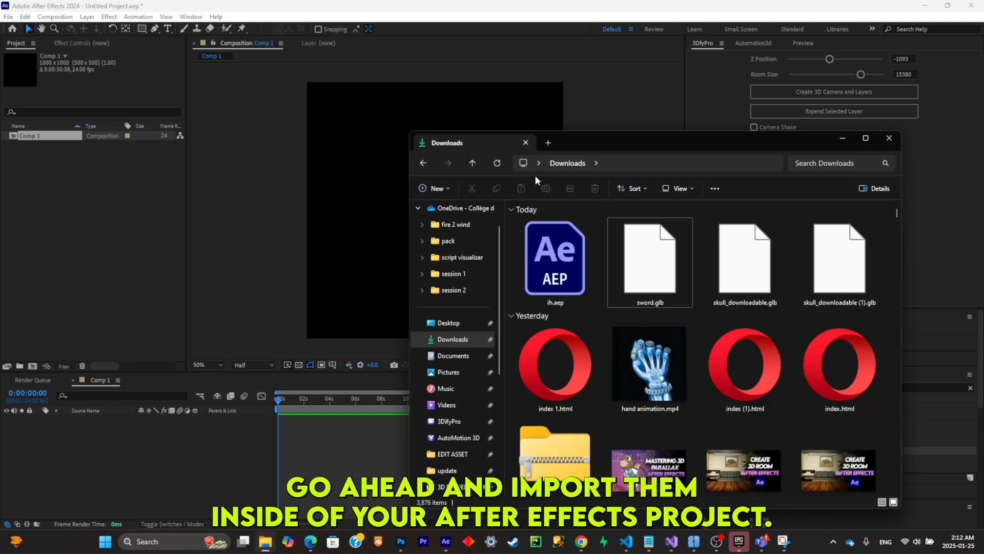
pyautogui.click(499, 162)
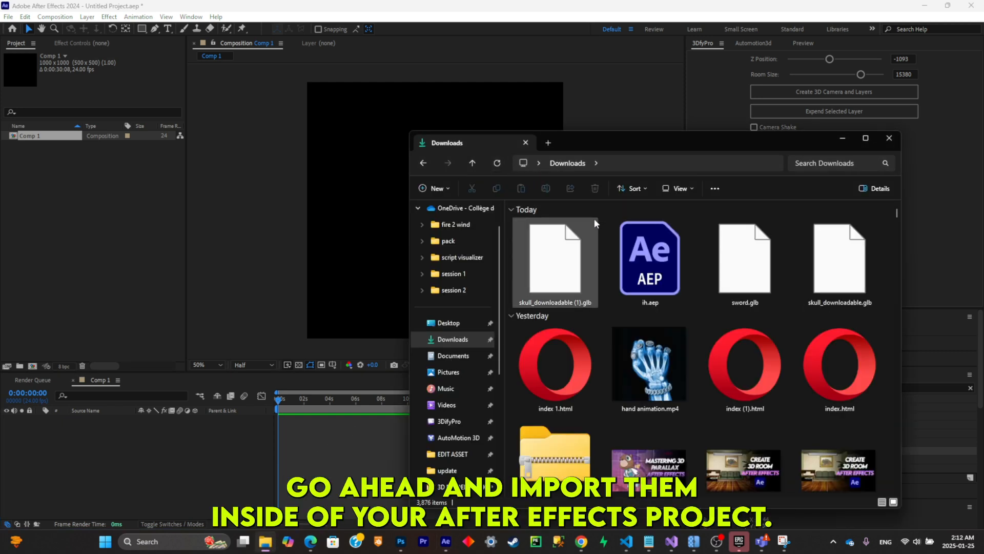
pyautogui.click(720, 263)
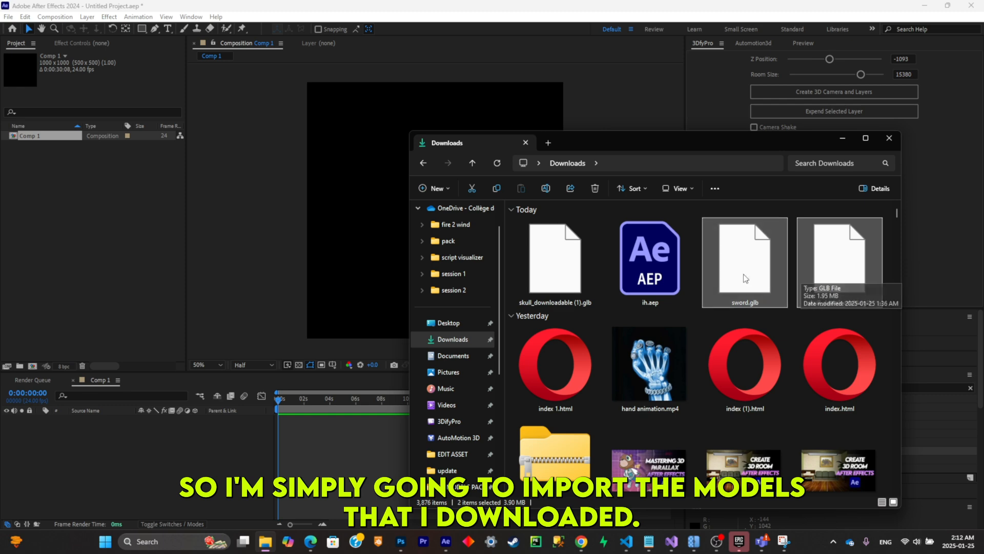
pyautogui.keyDown('ctrl'); pyautogui.click(836, 265); pyautogui.keyUp('ctrl')
pyautogui.moveTo(835, 266); pyautogui.dragTo(316, 231)
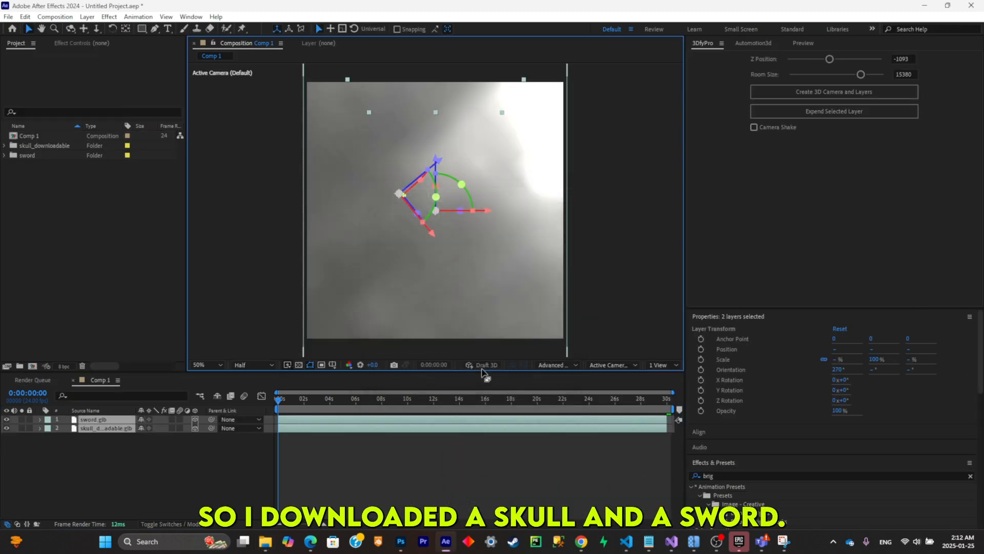
# - Scale the sword model down to 1% and the skull model to 30%
pyautogui.click(100, 439)
pyautogui.click(102, 419)
pyautogui.press('s')
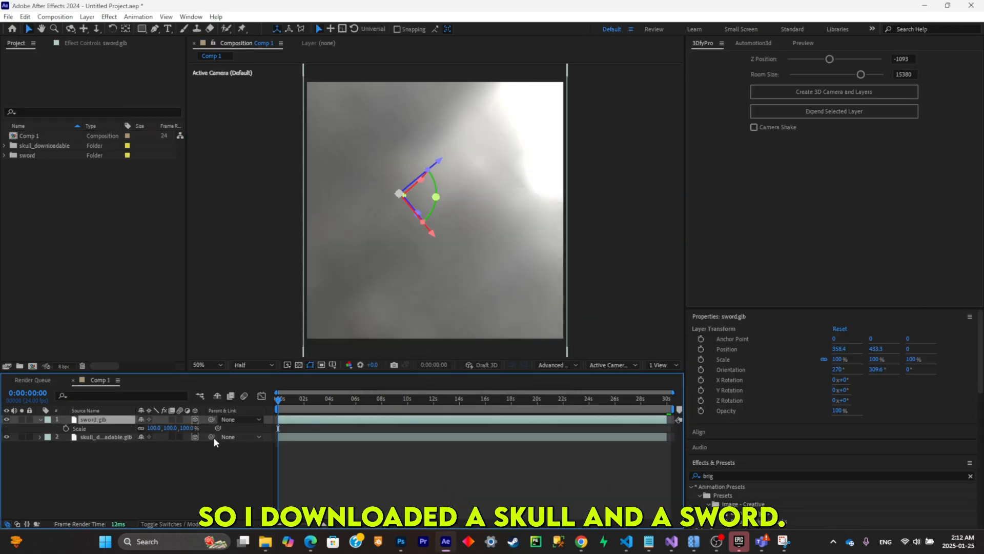
pyautogui.moveTo(189, 428); pyautogui.dragTo(167, 428)
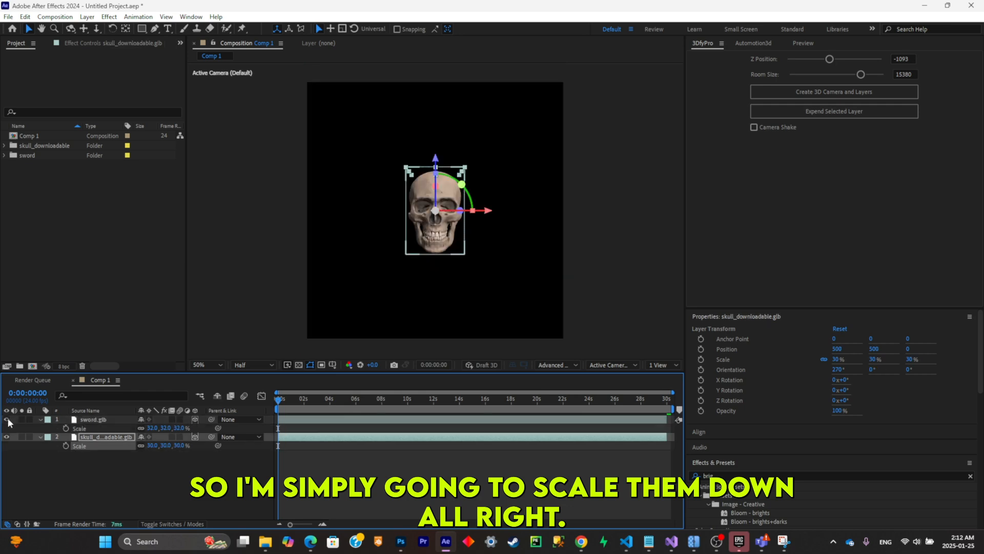
pyautogui.click(8, 420)
pyautogui.click(95, 419)
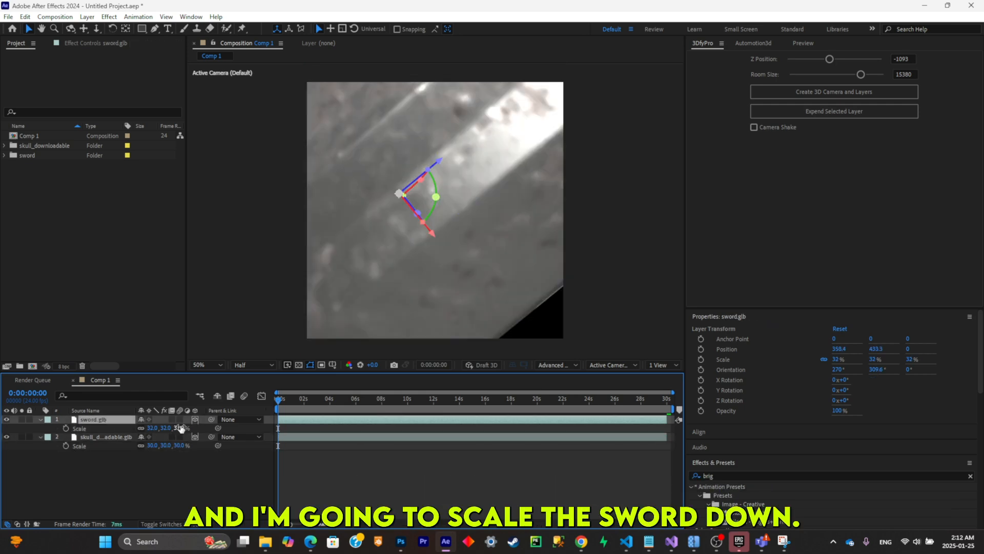
pyautogui.moveTo(175, 428); pyautogui.dragTo(164, 428)
# - Place the sword diagonally behind the skull, oriented 90°, 316.2°, 180° at X 457.5, Y 490.8, and scale the skull to 40%
pyautogui.moveTo(433, 167); pyautogui.dragTo(421, 245)
pyautogui.moveTo(400, 300); pyautogui.dragTo(405, 299)
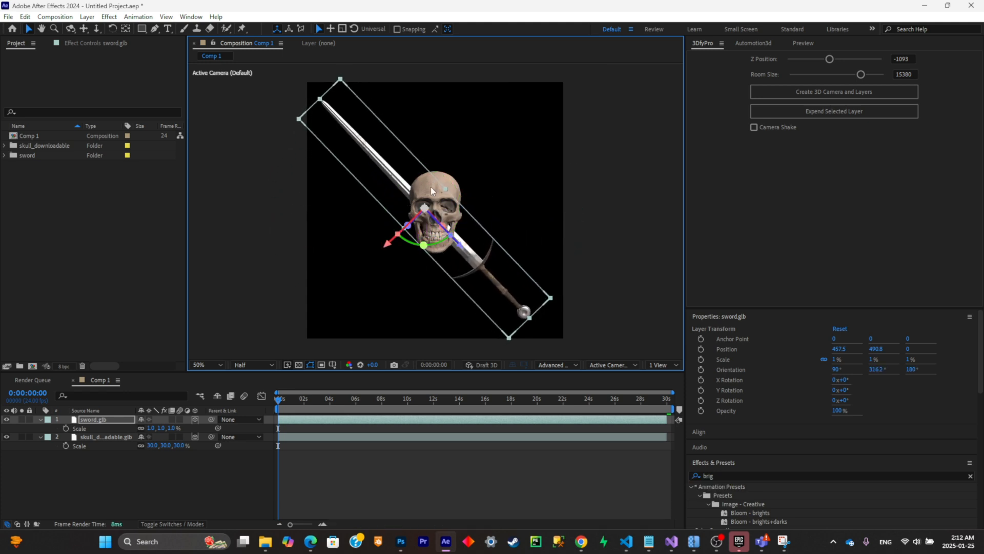
pyautogui.click(439, 195)
pyautogui.moveTo(178, 445); pyautogui.dragTo(188, 447)
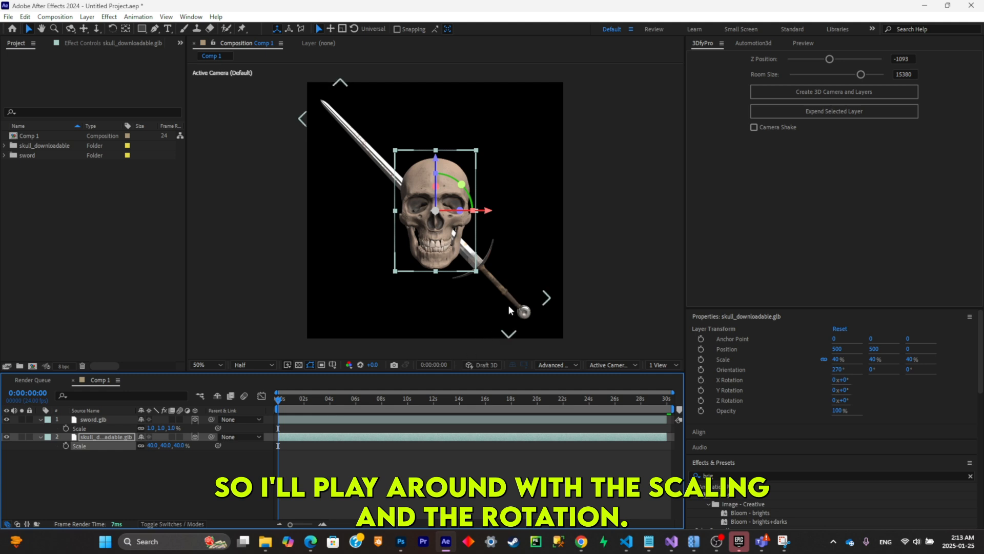
# - Duplicate the sword layer and rotate the copy to the opposite diagonal so the two swords cross behind the skull
pyautogui.click(91, 419)
pyautogui.click(115, 420)
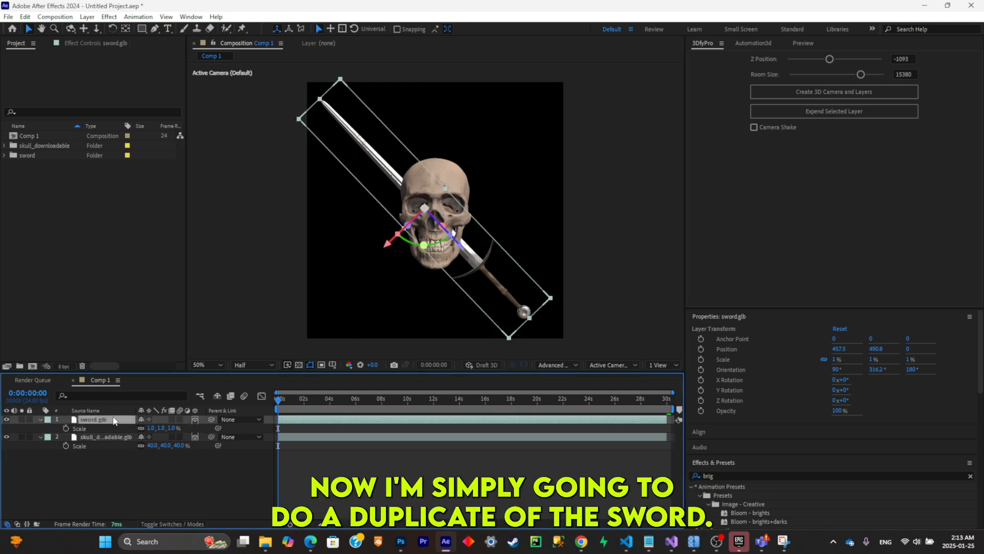
pyautogui.hotkey('ctrl', 'd')
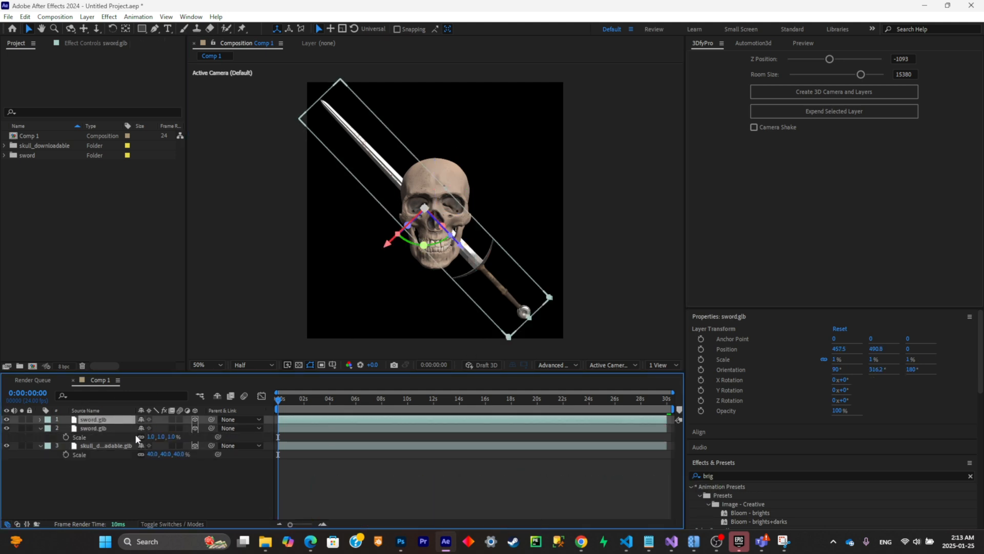
pyautogui.press('r')
pyautogui.press('r')
pyautogui.press('r')
pyautogui.press('r')
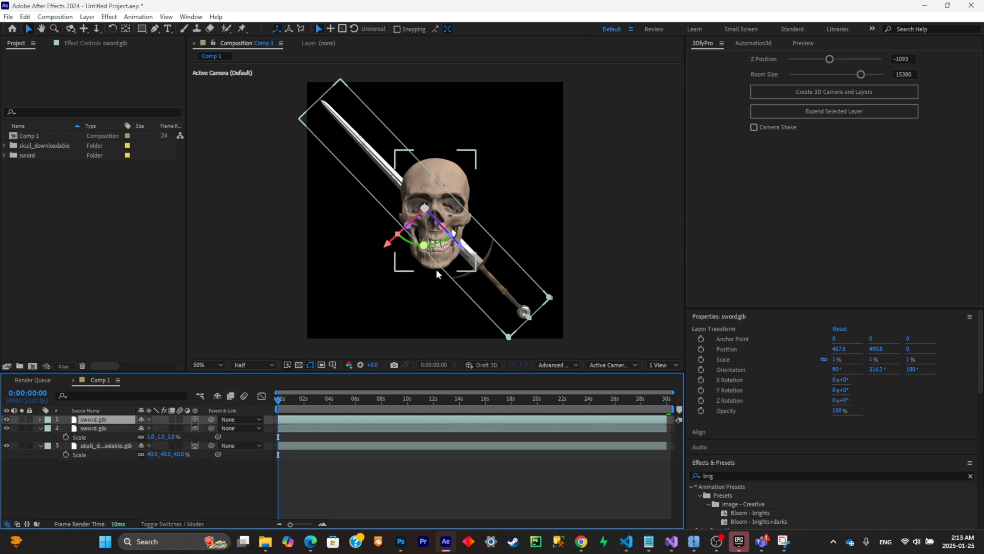
pyautogui.moveTo(424, 245); pyautogui.dragTo(326, 207)
# - Animate the skull's X Rotation with keyframes of 70° at 0:00:00:00 and 0° at 0:00:05:11
pyautogui.click(128, 446)
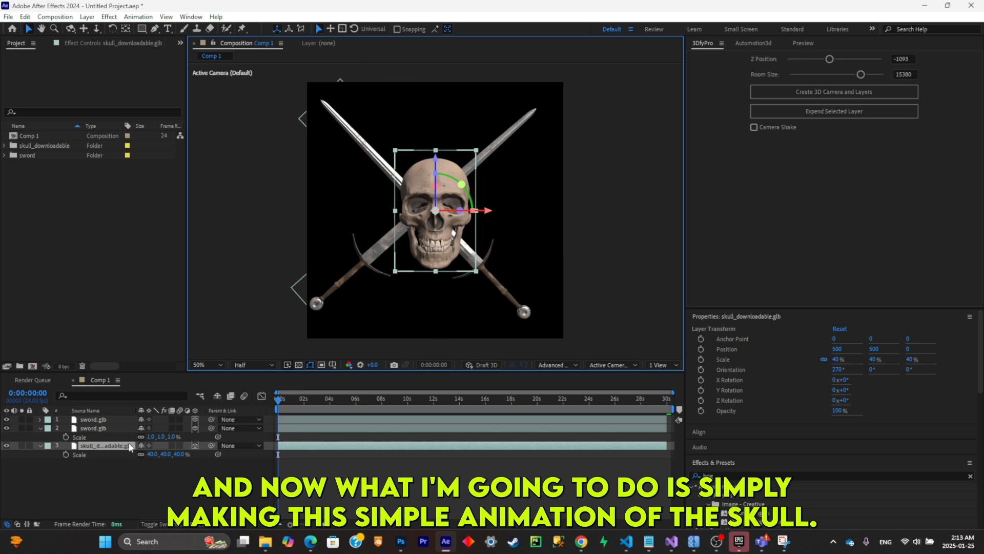
pyautogui.press('r')
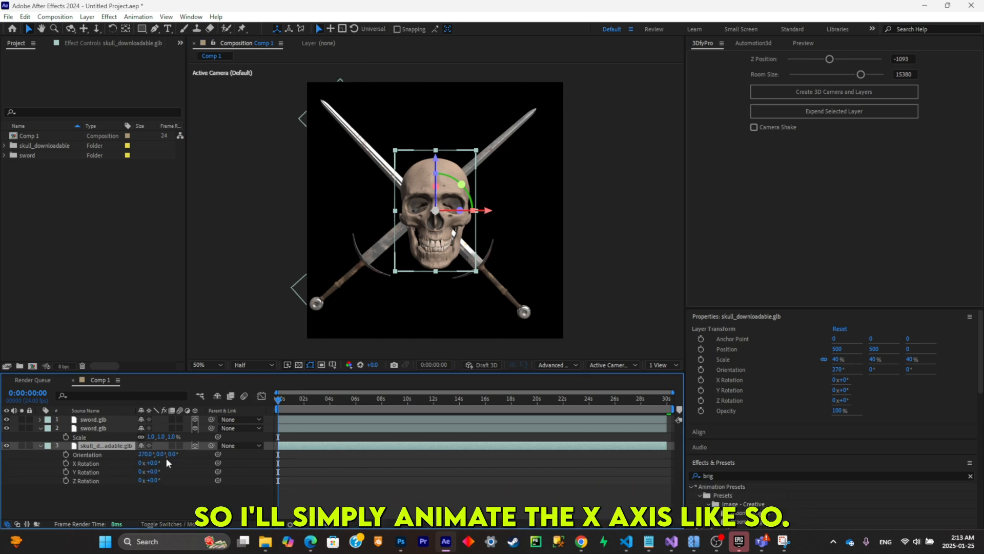
pyautogui.click(65, 463)
pyautogui.moveTo(336, 404); pyautogui.dragTo(349, 405)
pyautogui.click(14, 463)
pyautogui.click(6, 463)
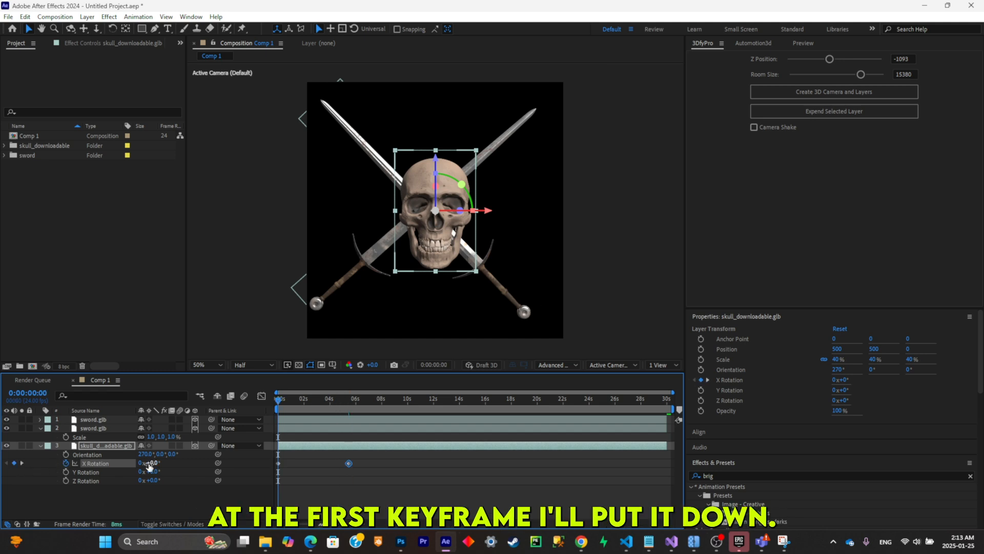
pyautogui.moveTo(148, 463); pyautogui.dragTo(193, 452)
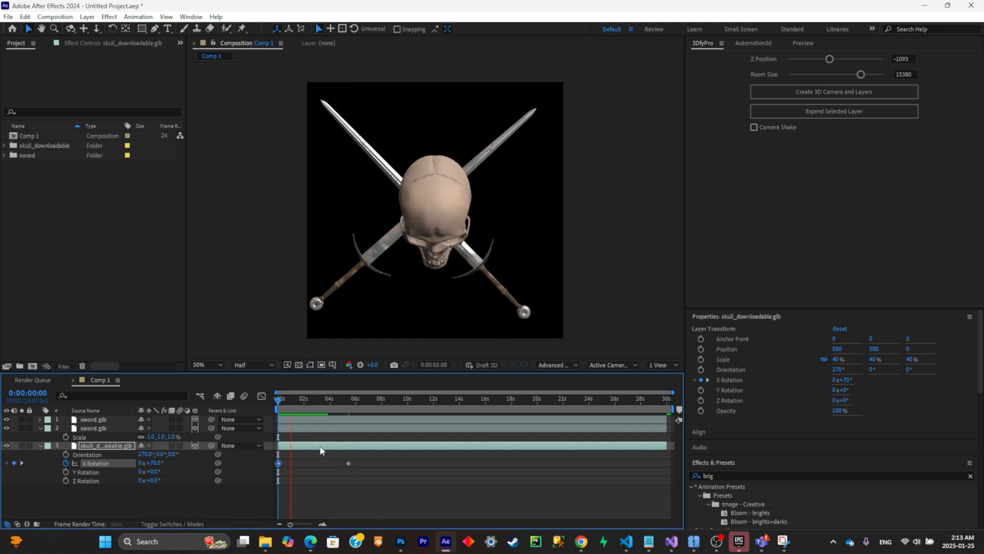
# - Lower the skull's X Rotation at the 0:00:05:11 keyframe, then apply Easy Ease to both rotation keyframes and preview the motion
pyautogui.moveTo(300, 403); pyautogui.dragTo(349, 403)
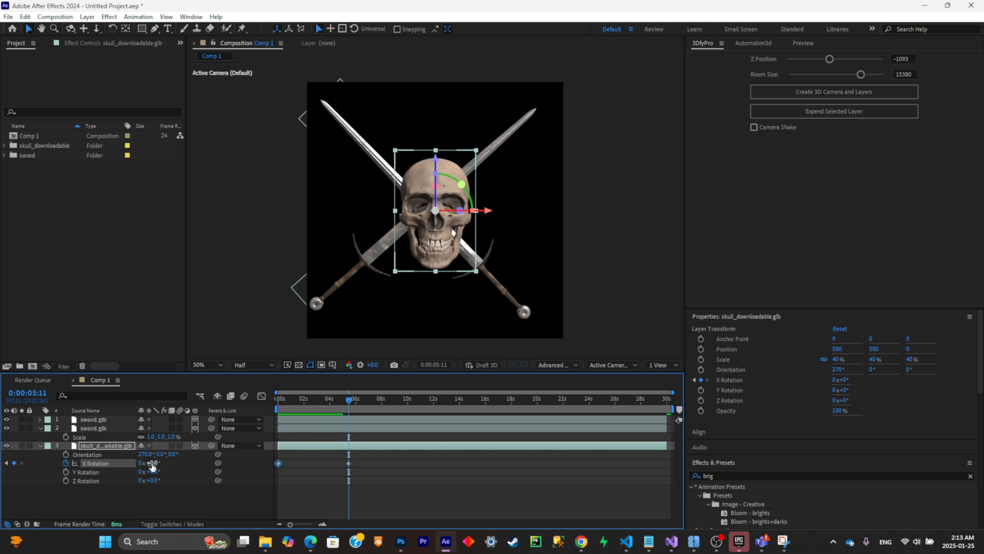
pyautogui.moveTo(148, 463); pyautogui.dragTo(137, 463)
pyautogui.moveTo(321, 395); pyautogui.dragTo(298, 398)
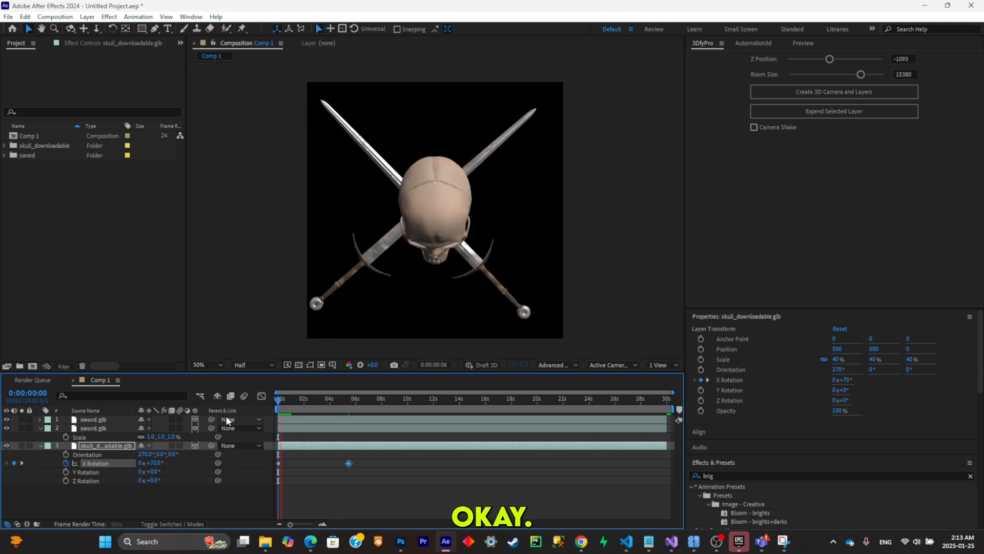
pyautogui.moveTo(373, 480); pyautogui.dragTo(255, 456)
pyautogui.press('F9')
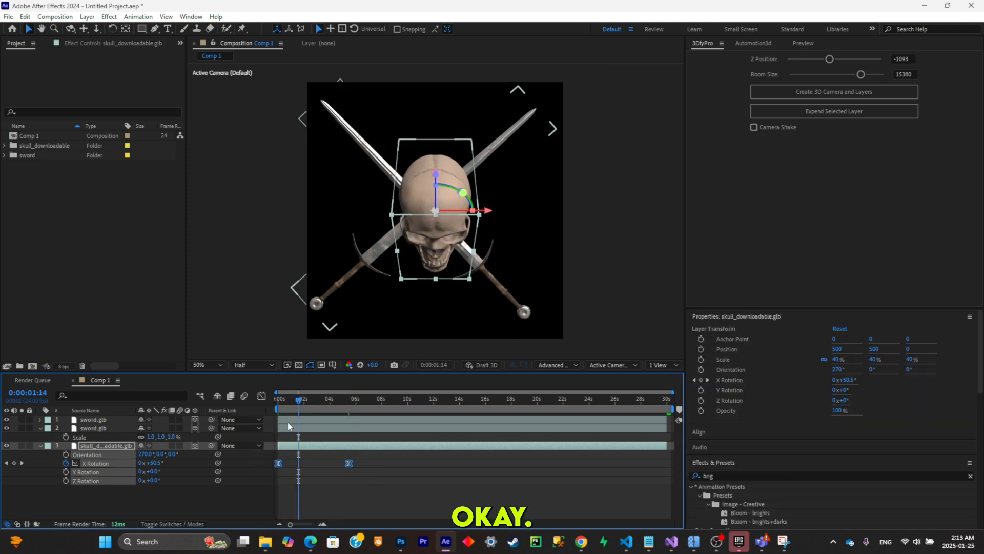
pyautogui.moveTo(299, 399); pyautogui.dragTo(136, 434)
pyautogui.press('space')
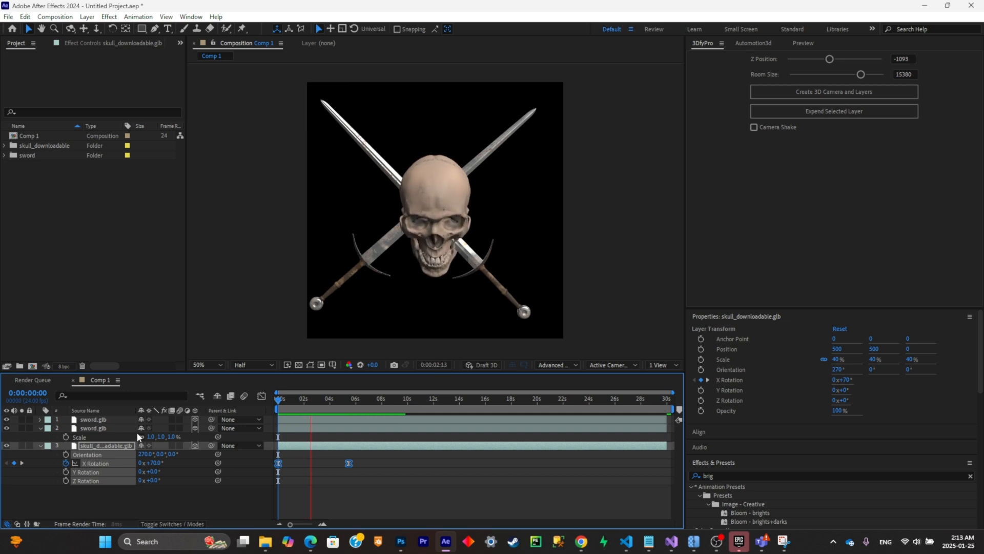
# - Keyframe the first sword's Position to slide diagonally from X 1395.5, Y 1428.8 at 0:00:00:00 to its crossed pose at about 5 s, and preview
pyautogui.click(97, 428)
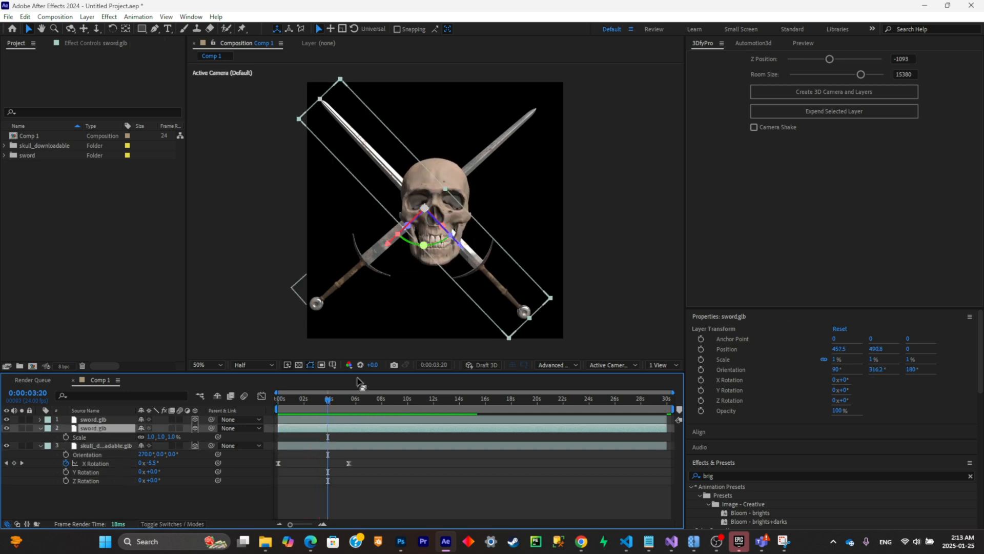
pyautogui.moveTo(330, 400); pyautogui.dragTo(170, 435)
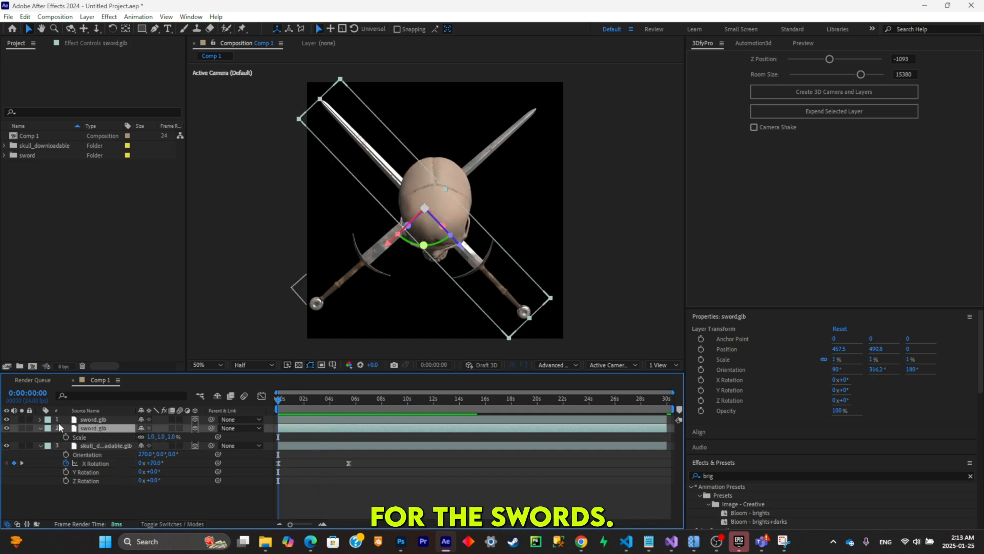
pyautogui.press('p')
pyautogui.hotkey('alt', 'shift', 'p')
pyautogui.moveTo(284, 402); pyautogui.dragTo(343, 411)
pyautogui.click(14, 437)
pyautogui.click(6, 437)
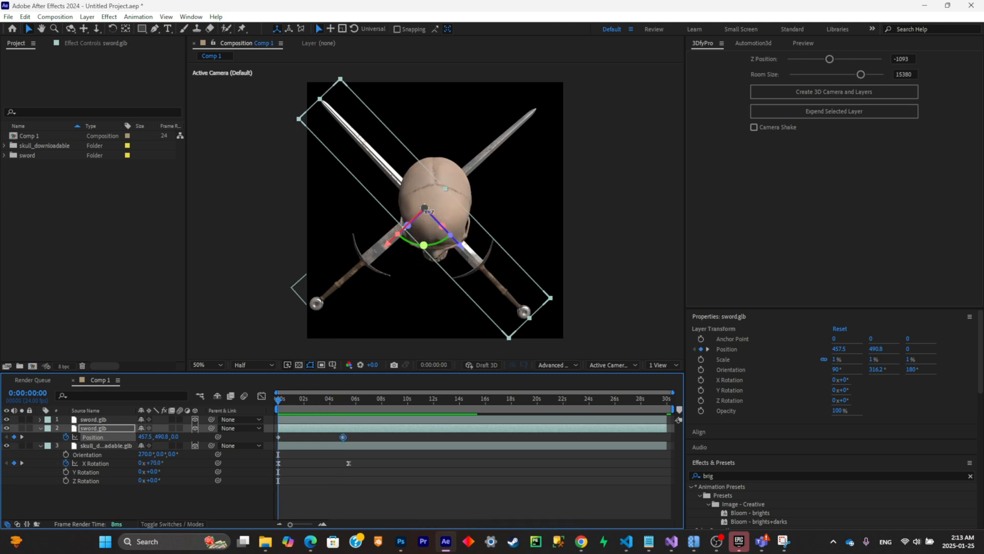
pyautogui.press('space')
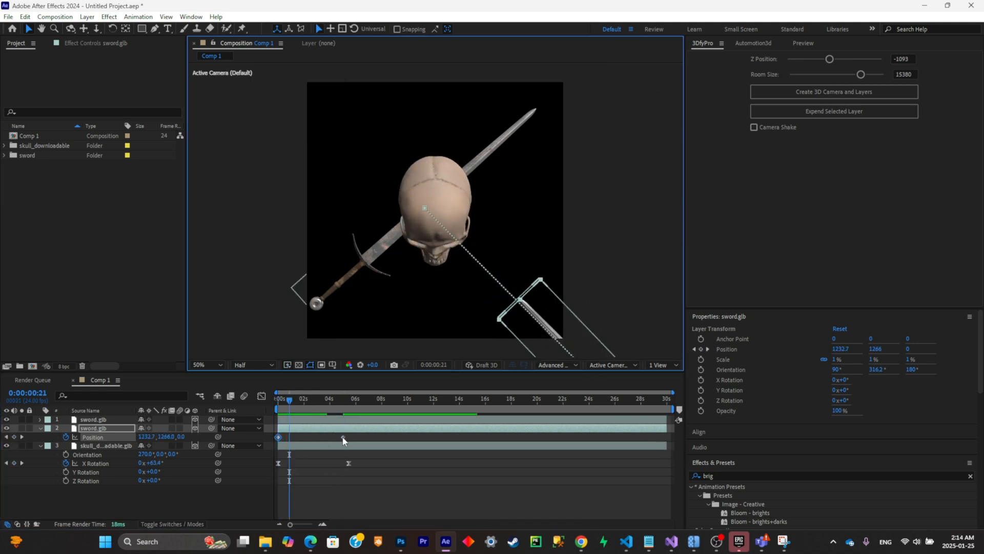
# - Move the sword's end Position keyframe to about 3 s, preview the slide, and apply Easy Ease to both Position keyframes
pyautogui.moveTo(343, 438); pyautogui.dragTo(318, 437)
pyautogui.moveTo(288, 401); pyautogui.dragTo(243, 412)
pyautogui.press('space')
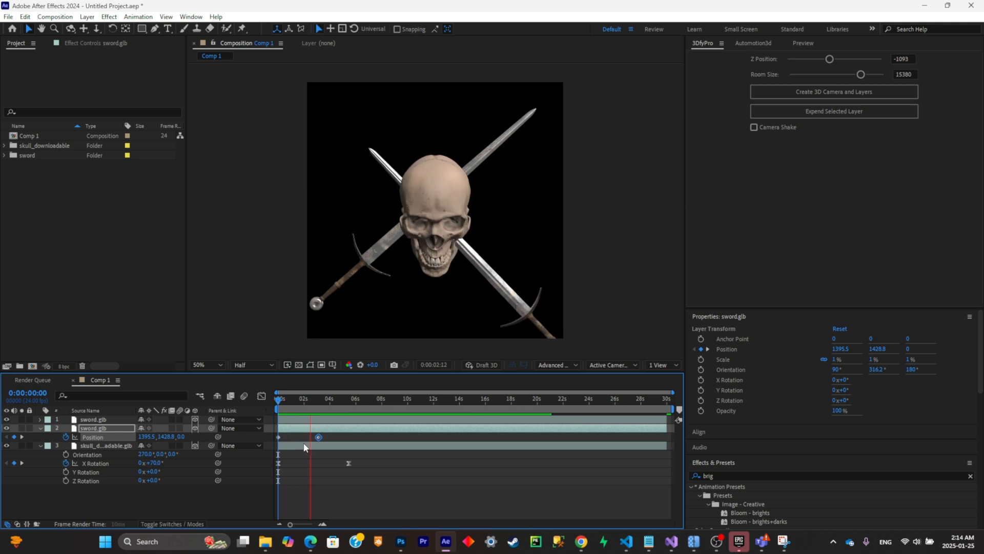
pyautogui.press('space')
pyautogui.moveTo(343, 433); pyautogui.dragTo(266, 441)
pyautogui.press('F9')
pyautogui.moveTo(295, 401); pyautogui.dragTo(319, 405)
# - Try changing the sword's Y Rotation, then undo the change
pyautogui.press('r')
pyautogui.moveTo(152, 455); pyautogui.dragTo(171, 463)
pyautogui.hotkey('ctrl', 'z')
pyautogui.hotkey('ctrl', 'z')
# - Keyframe the sword's Z Rotation from 248° at 0:00:00:00 to 0° shortly before 4 s
pyautogui.moveTo(315, 408); pyautogui.dragTo(315, 405)
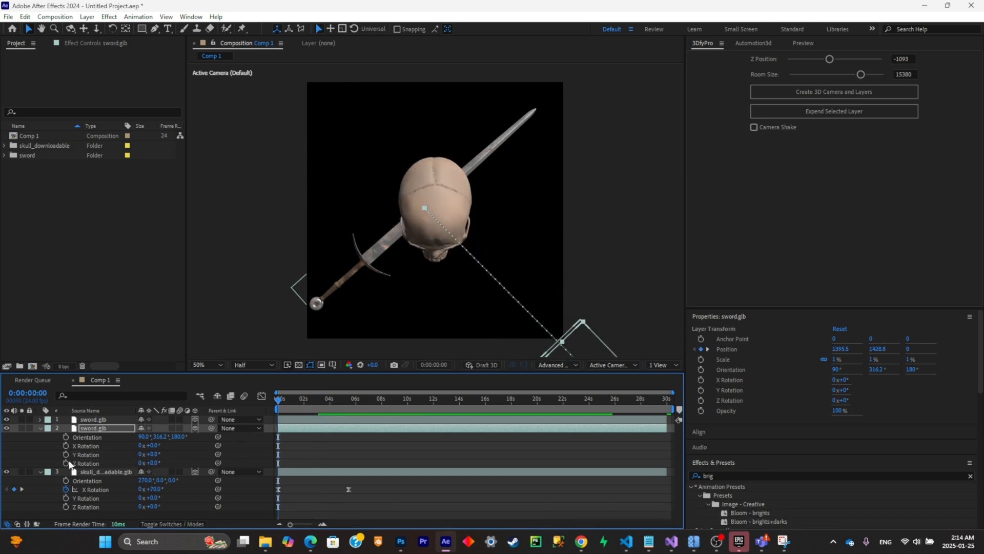
pyautogui.click(66, 463)
pyautogui.click(327, 402)
pyautogui.click(14, 463)
pyautogui.click(6, 463)
pyautogui.moveTo(155, 463); pyautogui.dragTo(241, 463)
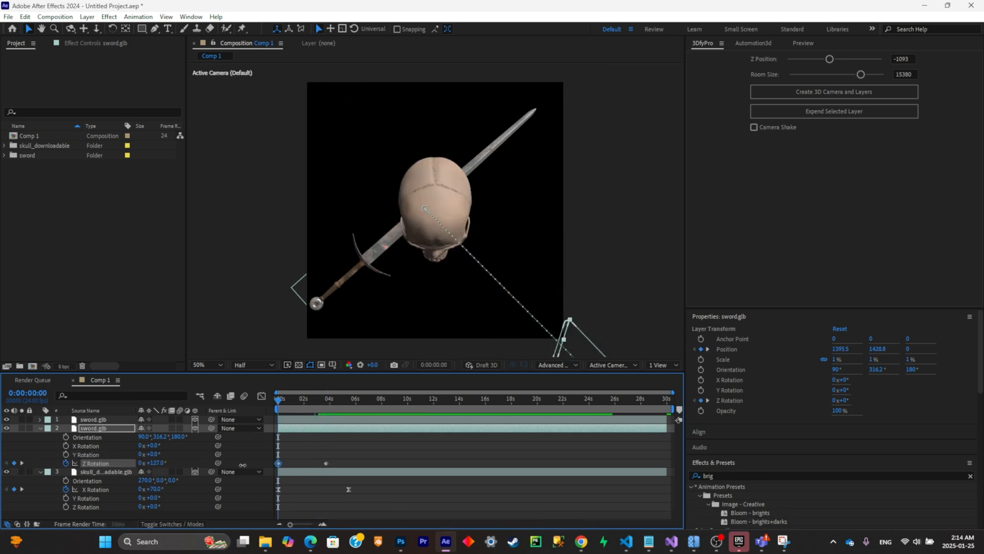
# - Shift the sword's last Z Rotation keyframe to about 3 s, apply Easy Ease to both rotation keyframes, and preview the animation
pyautogui.press('space')
pyautogui.press('space')
pyautogui.moveTo(326, 463); pyautogui.dragTo(198, 478)
pyautogui.press('F9')
pyautogui.moveTo(317, 401); pyautogui.dragTo(173, 415)
pyautogui.press('space')
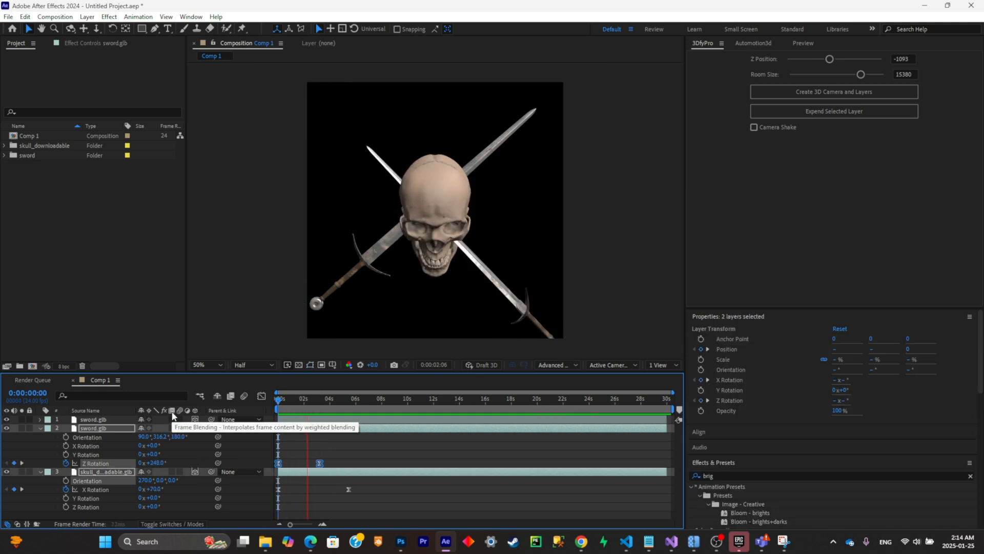
pyautogui.press('space')
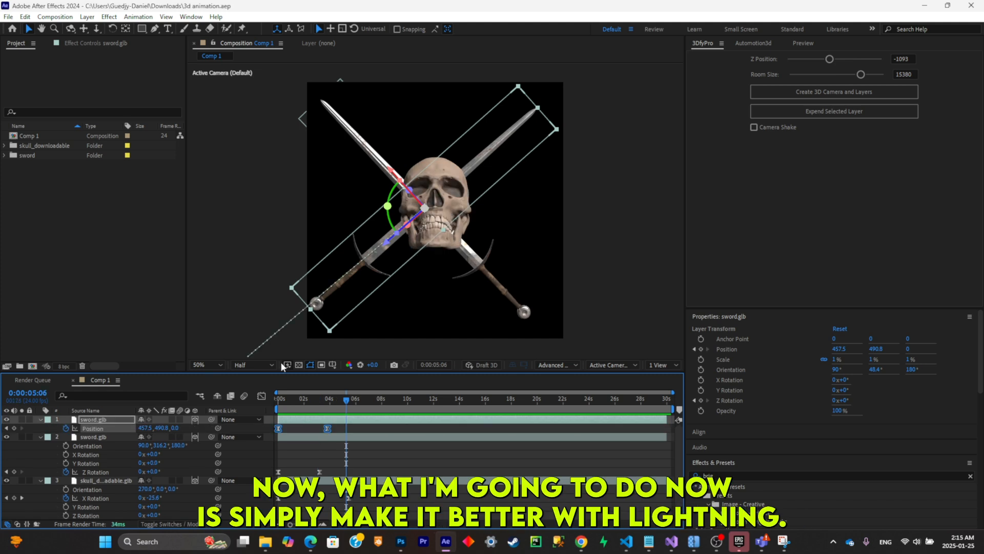
# - Add a new light of type Spot to the composition, keeping its red colour and 50% intensity
pyautogui.rightClick(245, 456)
pyautogui.moveTo(304, 333)
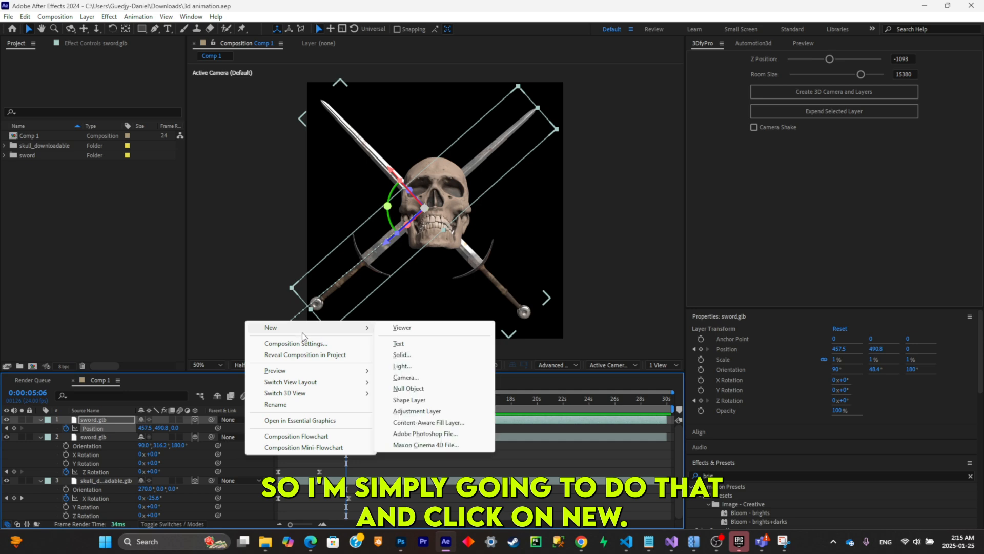
pyautogui.click(410, 366)
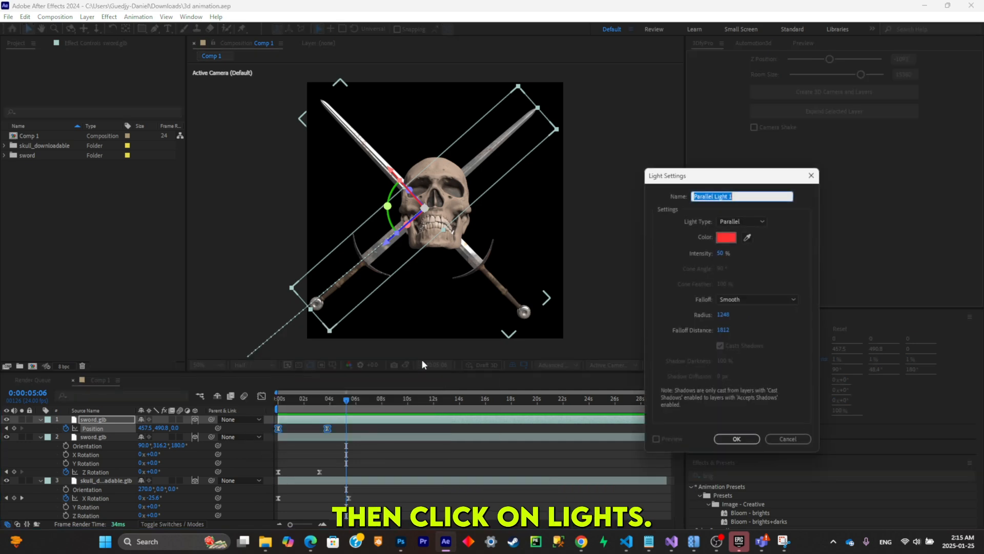
pyautogui.click(738, 220)
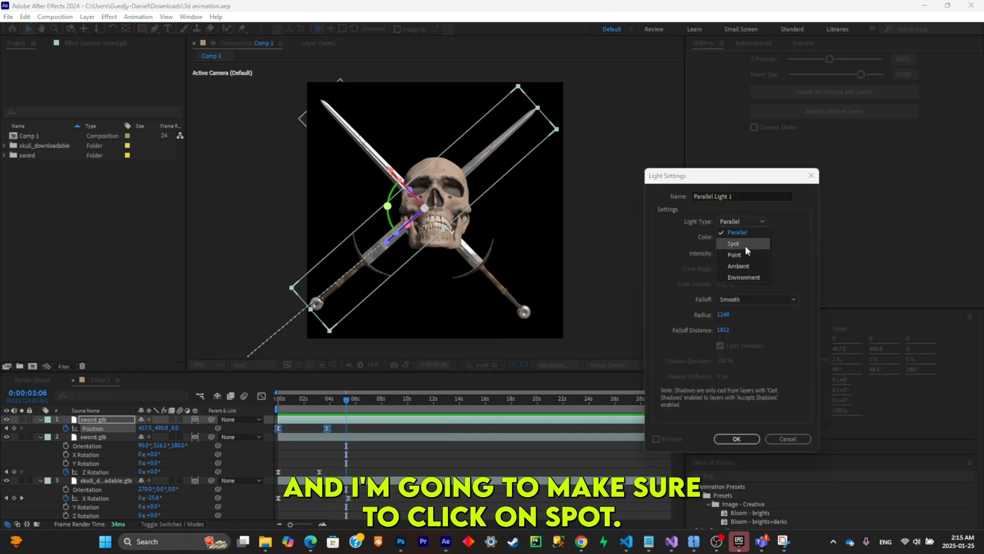
pyautogui.click(745, 244)
pyautogui.click(736, 440)
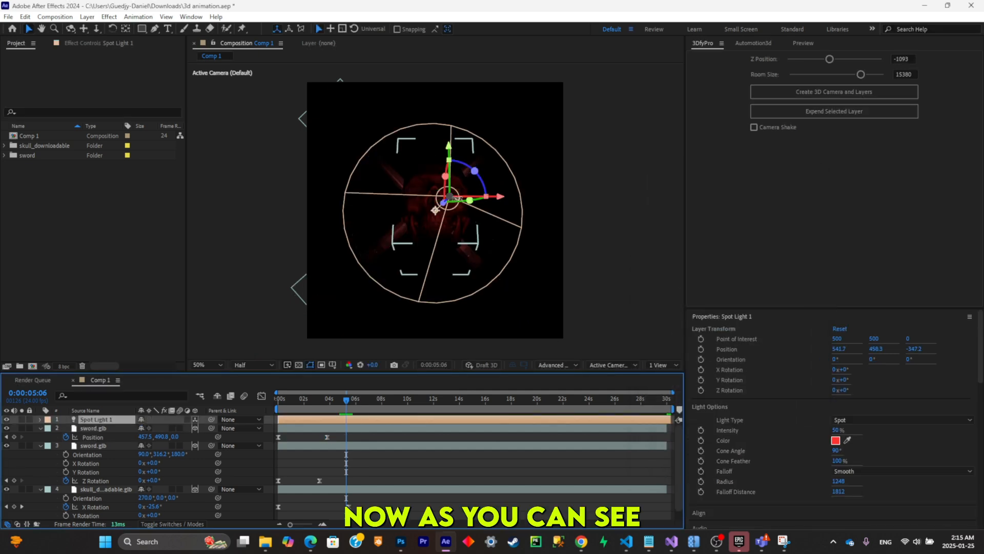
# - Raise the spot light slightly and switch to a two-view layout with Custom View 1 beside the active camera
pyautogui.moveTo(453, 196); pyautogui.dragTo(452, 184)
pyautogui.click(660, 356)
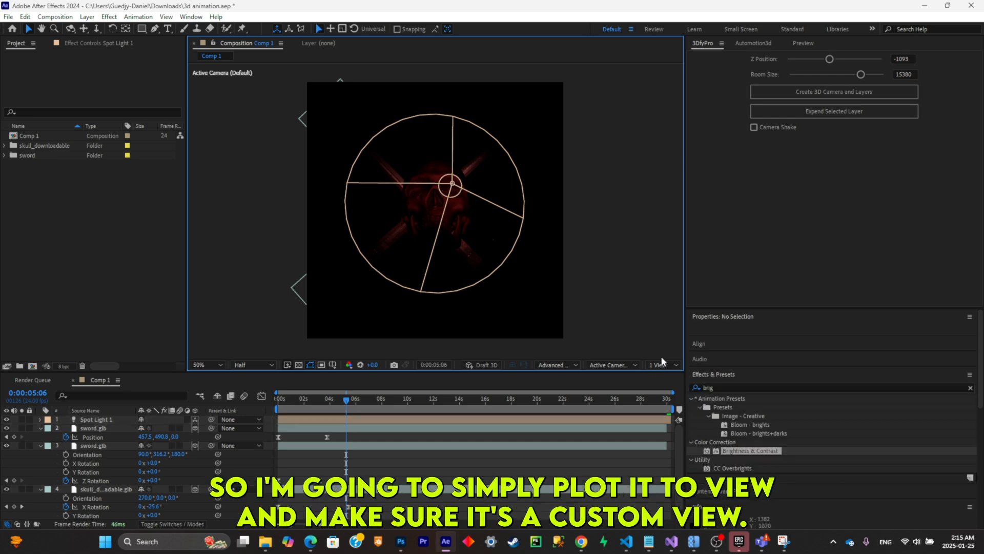
pyautogui.click(661, 364)
pyautogui.click(675, 386)
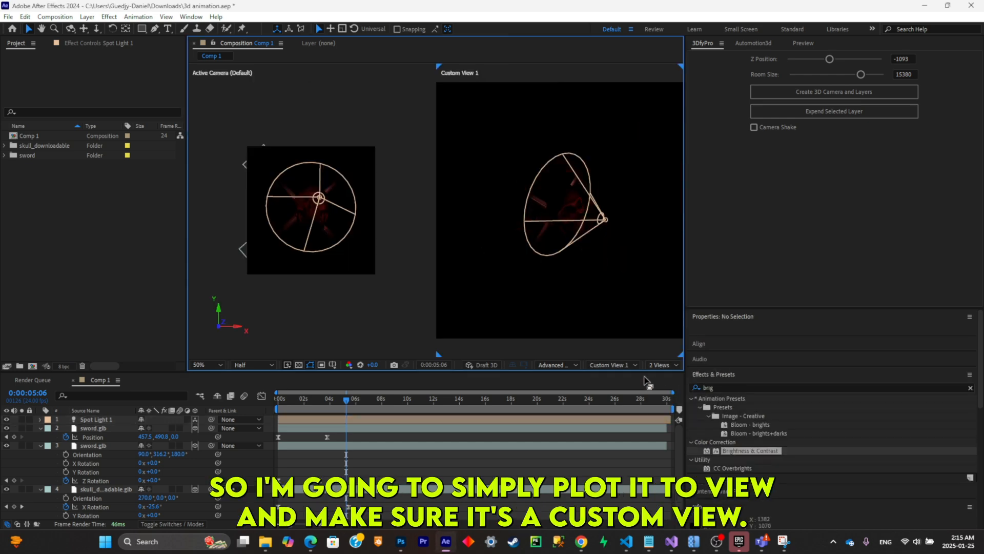
pyautogui.click(619, 366)
pyautogui.click(615, 319)
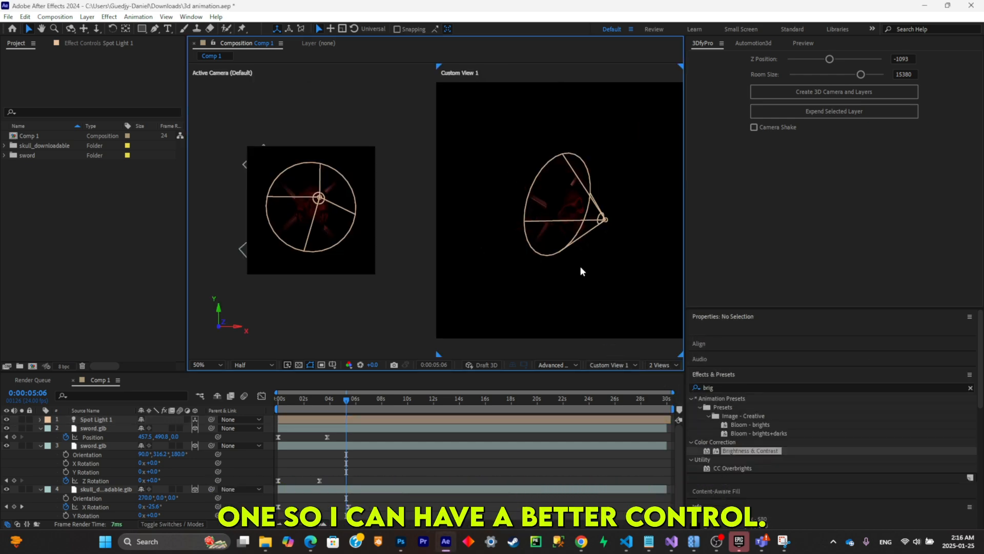
# - Place the spot light above the skull at about X 510.3, Y -54.4, Z -317.5, aimed down with a 301° X orientation
pyautogui.click(602, 221)
pyautogui.moveTo(606, 222)
pyautogui.mouseDown()
pyautogui.moveTo(626, 154)
pyautogui.moveTo(637, 149)
pyautogui.moveTo(628, 205)
pyautogui.moveTo(594, 181)
pyautogui.moveTo(615, 213)
pyautogui.mouseUp()
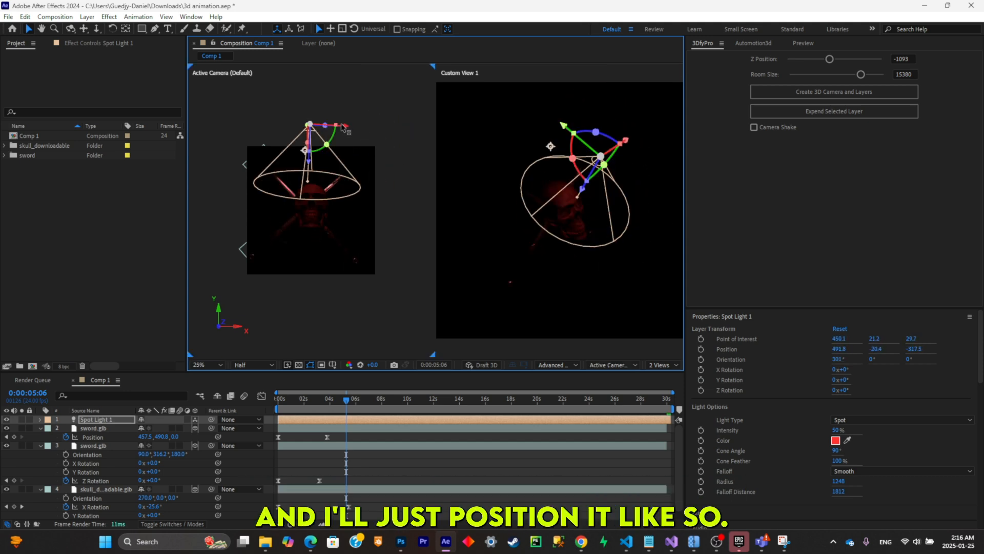
pyautogui.moveTo(309, 125); pyautogui.dragTo(313, 119)
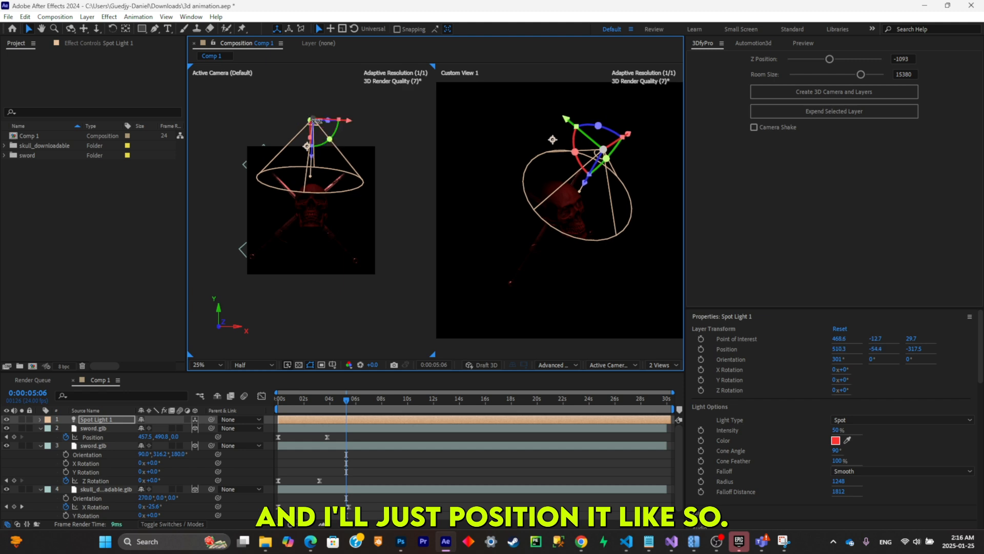
# - Increase the spot light's Intensity to 259% in its Light Options
pyautogui.click(86, 422)
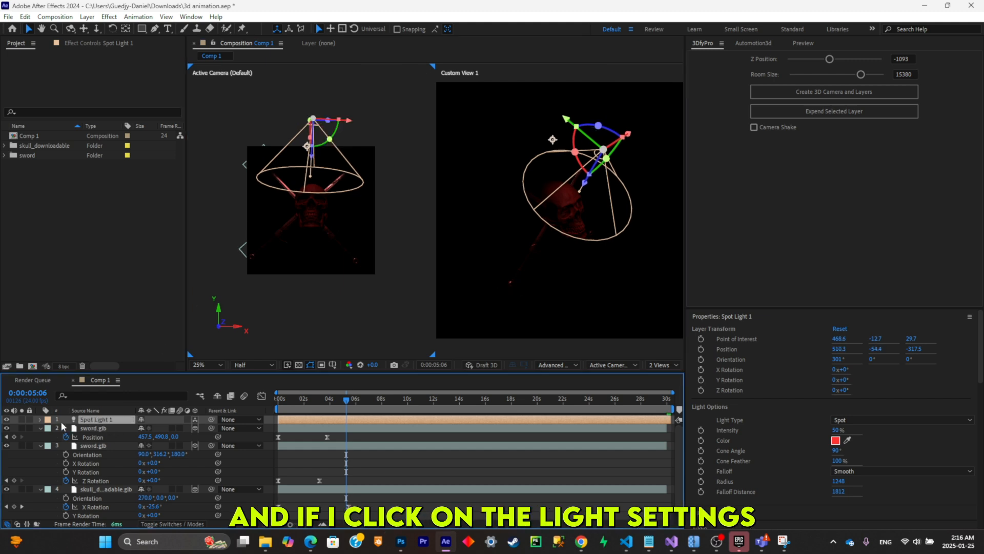
pyautogui.click(39, 419)
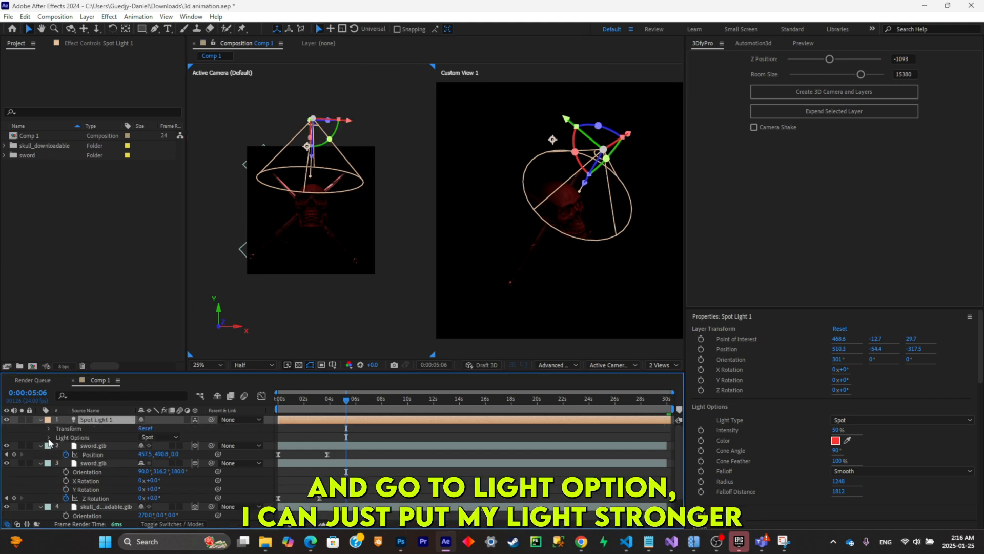
pyautogui.click(49, 437)
pyautogui.moveTo(143, 448); pyautogui.dragTo(246, 447)
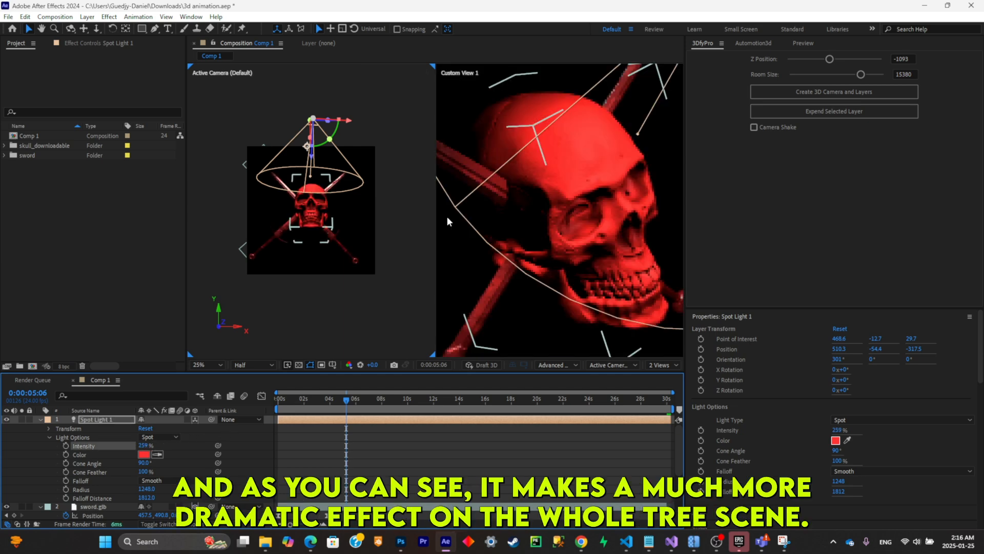
pyautogui.scroll(-1, 447, 217)
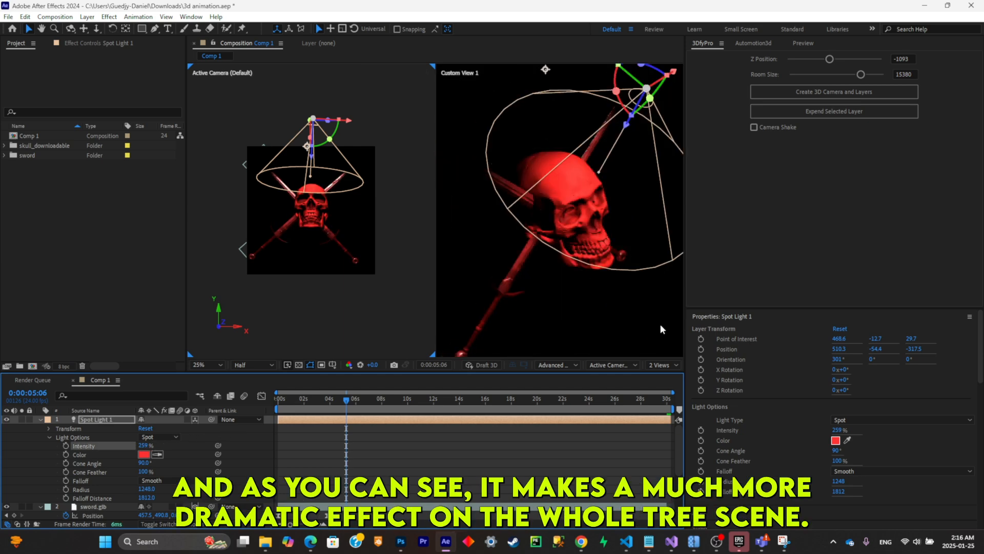
# - Return to a single active camera view showing the whole skull scene and go to the start of the composition
pyautogui.click(661, 365)
pyautogui.click(662, 408)
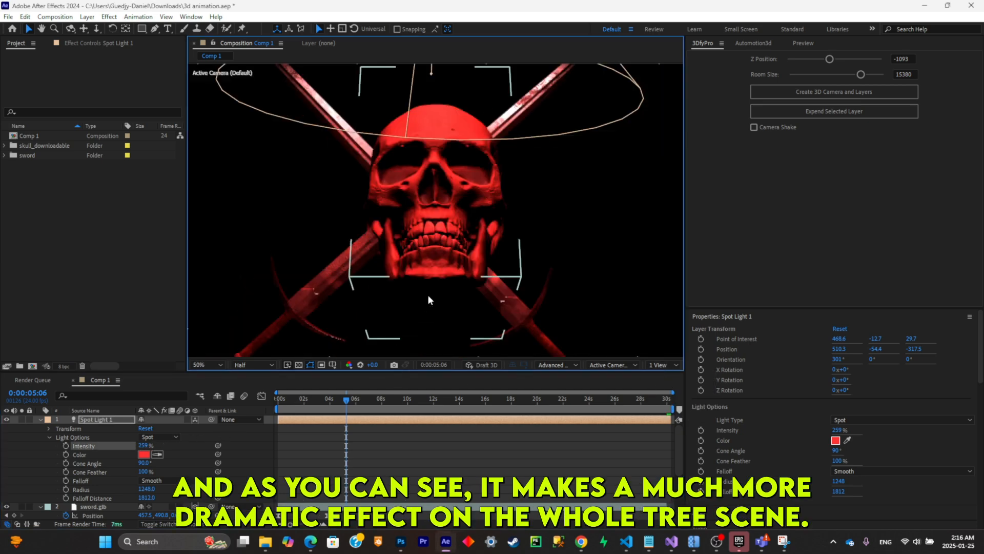
pyautogui.scroll(-1, 428, 294)
pyautogui.press('Home')
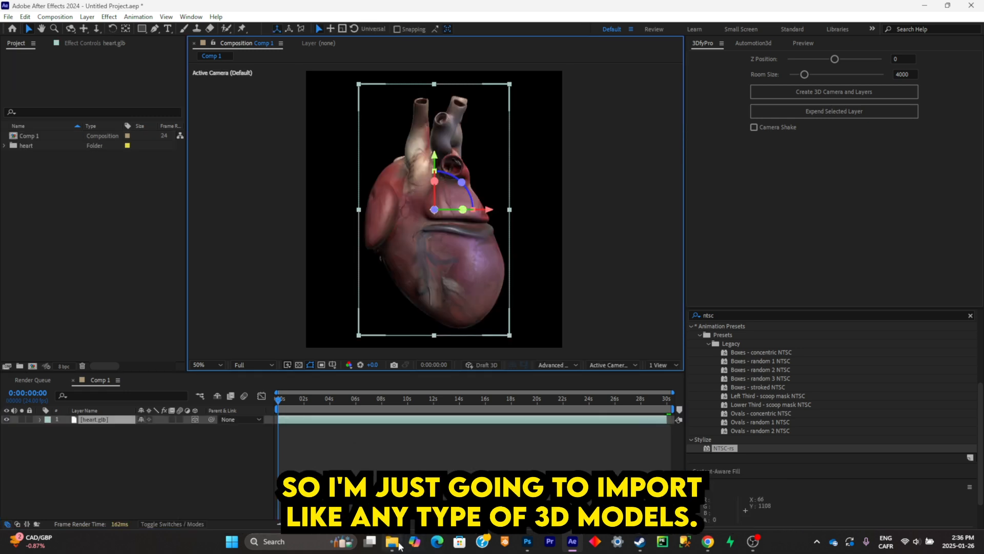
# - Import rose.glb and skeleton.glb from the 3D MODELS PACK folder into the heart composition
pyautogui.click(399, 544)
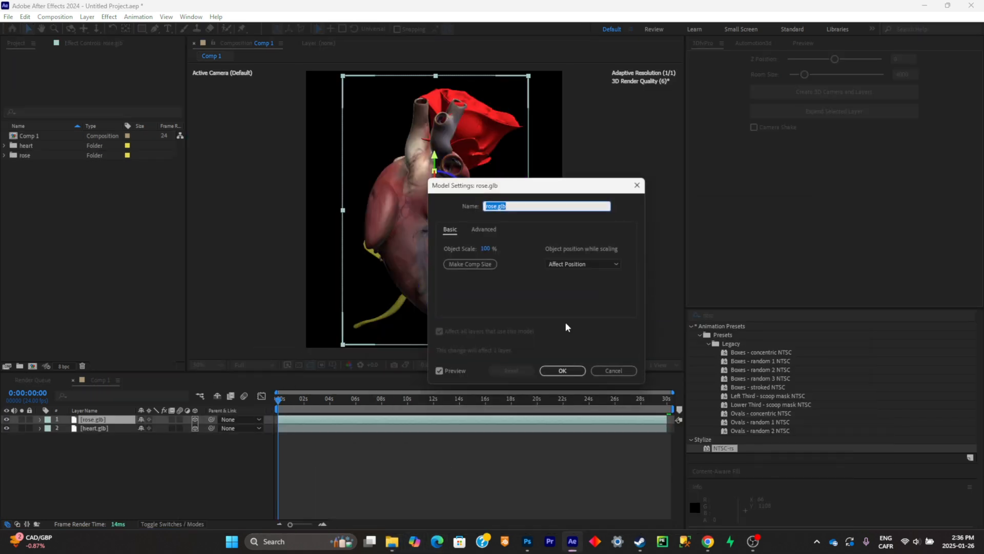
pyautogui.click(564, 308)
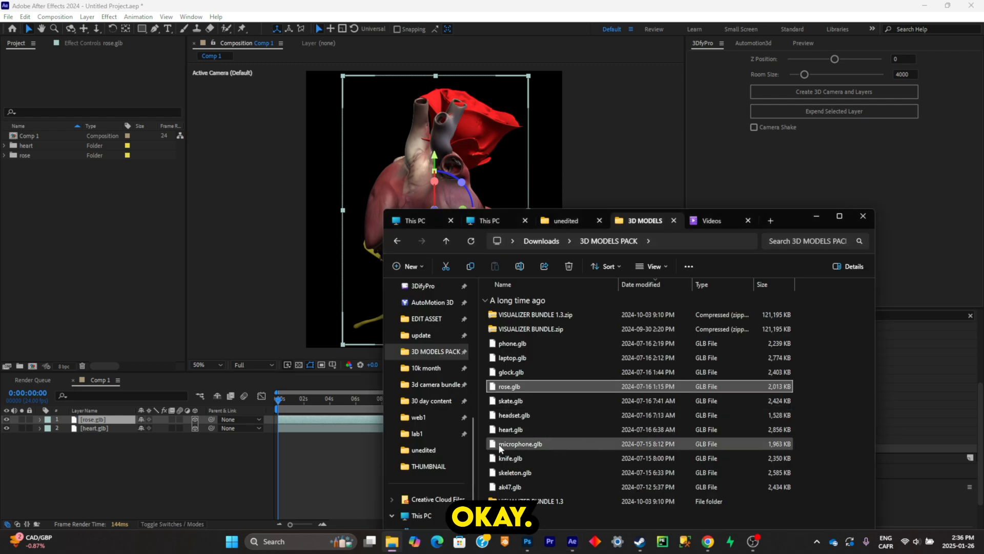
pyautogui.moveTo(522, 472); pyautogui.dragTo(172, 433)
pyautogui.press('Return')
pyautogui.click(47, 504)
# - Scale the skeleton model to 59% and the heart model to 57%
pyautogui.click(117, 419)
pyautogui.press('s')
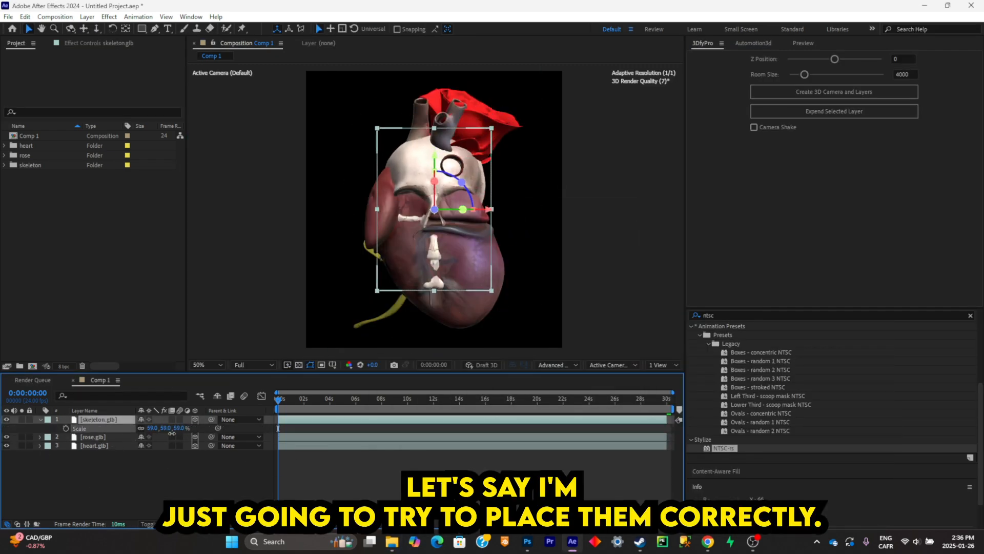
pyautogui.click(445, 290)
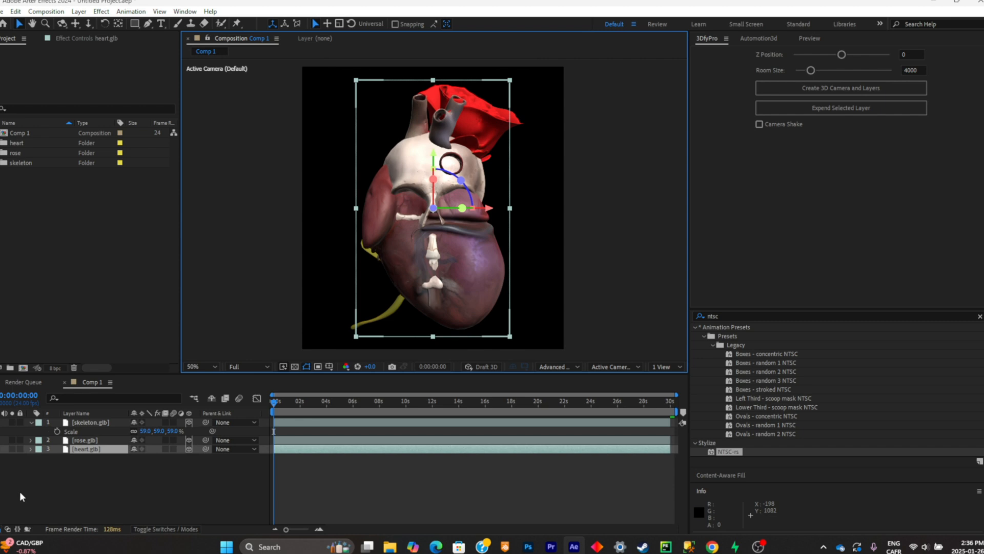
pyautogui.press('s')
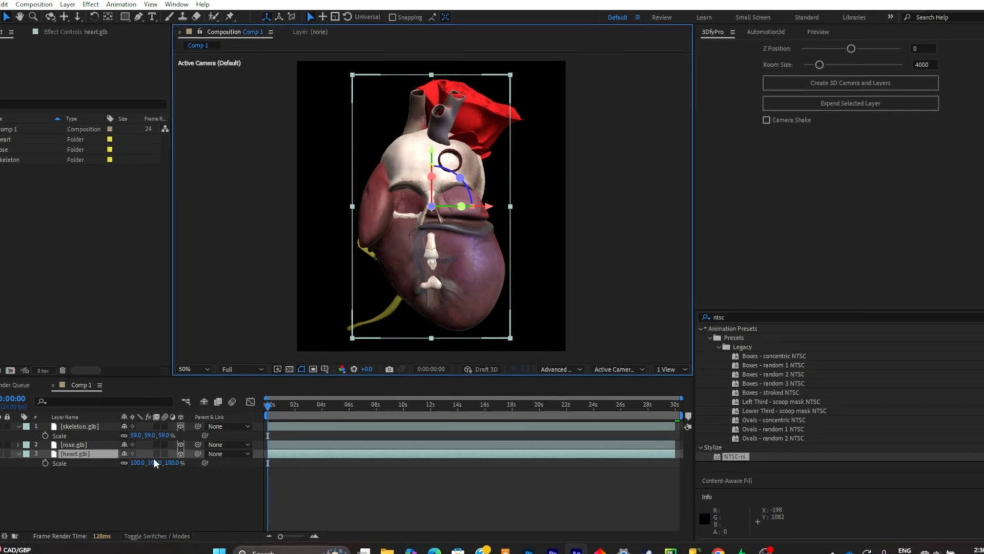
pyautogui.moveTo(153, 458); pyautogui.dragTo(134, 460)
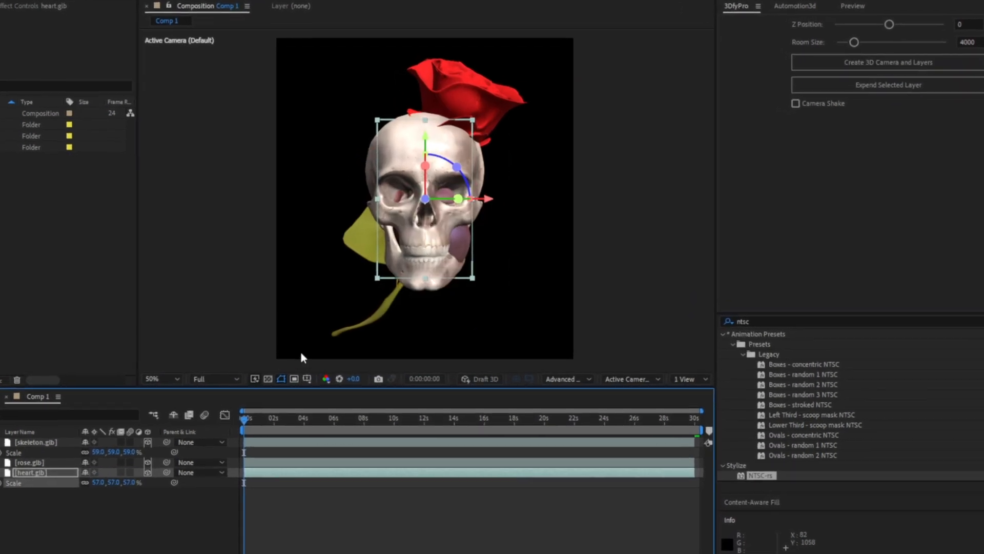
# - Move the heart to the left of the skull at about X 169 and bring it closer to the camera at Z -977
pyautogui.press('p')
pyautogui.moveTo(87, 482); pyautogui.dragTo(21, 483)
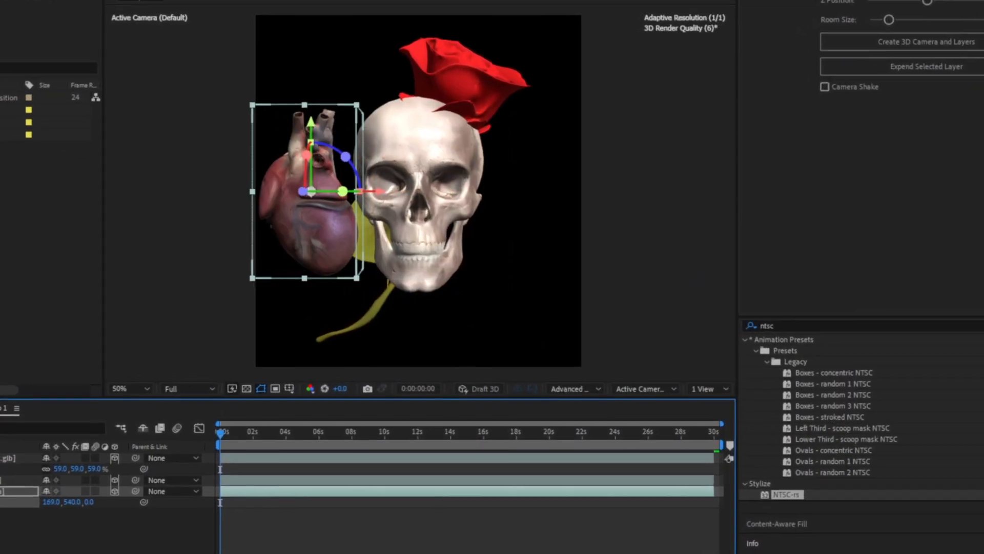
pyautogui.moveTo(89, 502); pyautogui.dragTo(0, 533)
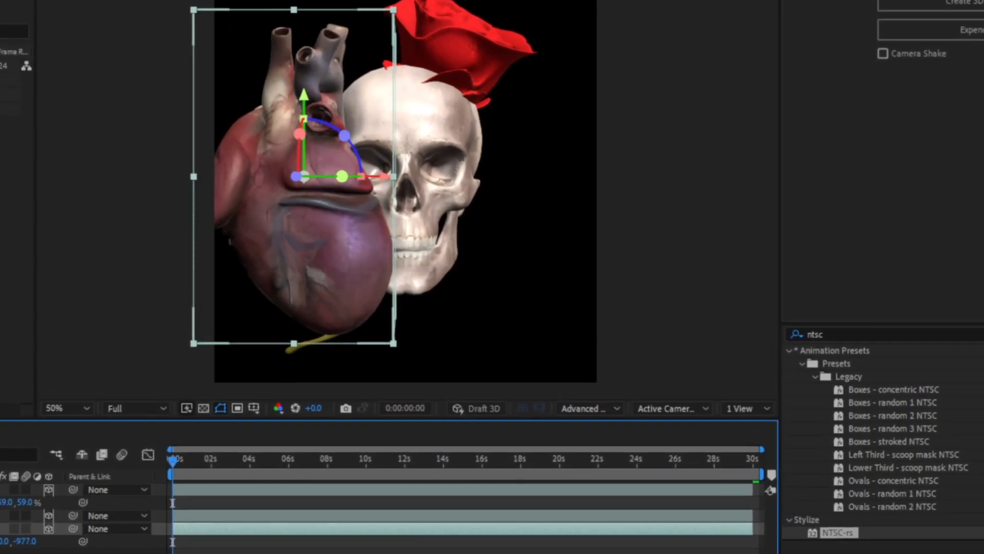
# - Tilt the heart to an orientation of about 313.2°, 0°, 10.9° and lower it into the frame's lower-left corner
pyautogui.press('r')
pyautogui.moveTo(300, 133); pyautogui.dragTo(297, 122)
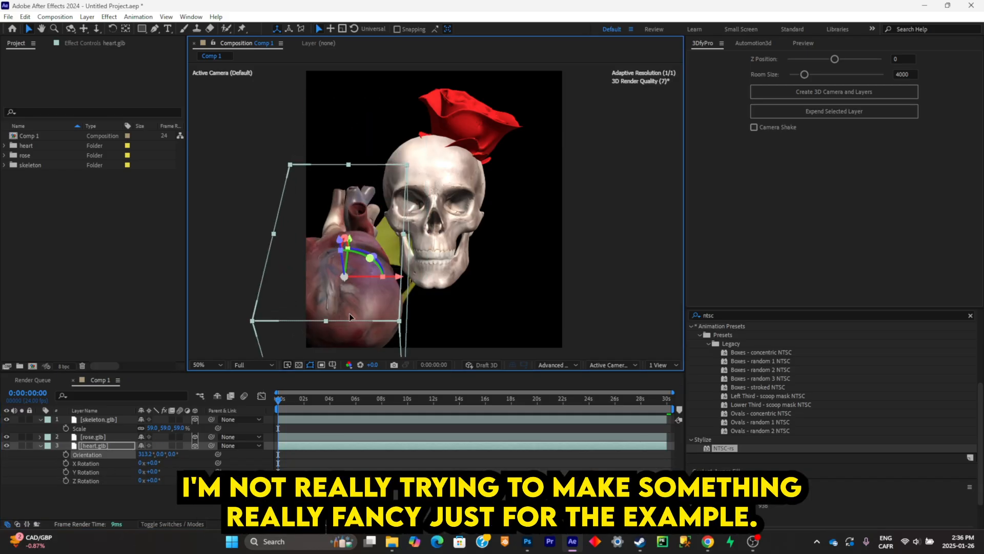
pyautogui.moveTo(349, 312); pyautogui.dragTo(349, 322)
pyautogui.moveTo(377, 264); pyautogui.dragTo(351, 293)
# - Tilt the rose's bloom toward the viewer and place it behind the skull's upper right at about 805.1, 237.3, 768
pyautogui.click(479, 123)
pyautogui.moveTo(479, 123); pyautogui.dragTo(559, 99)
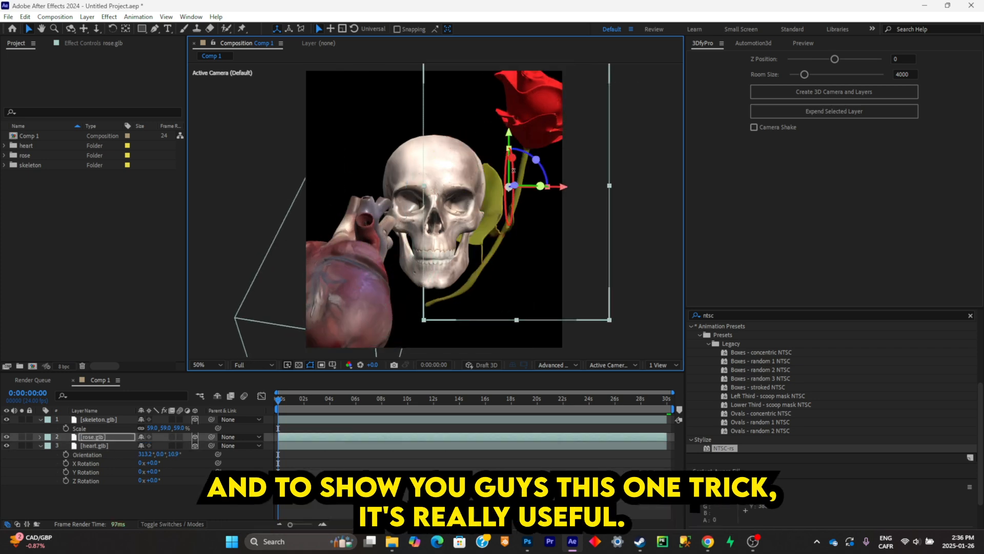
pyautogui.moveTo(509, 156); pyautogui.dragTo(511, 197)
pyautogui.press('w')
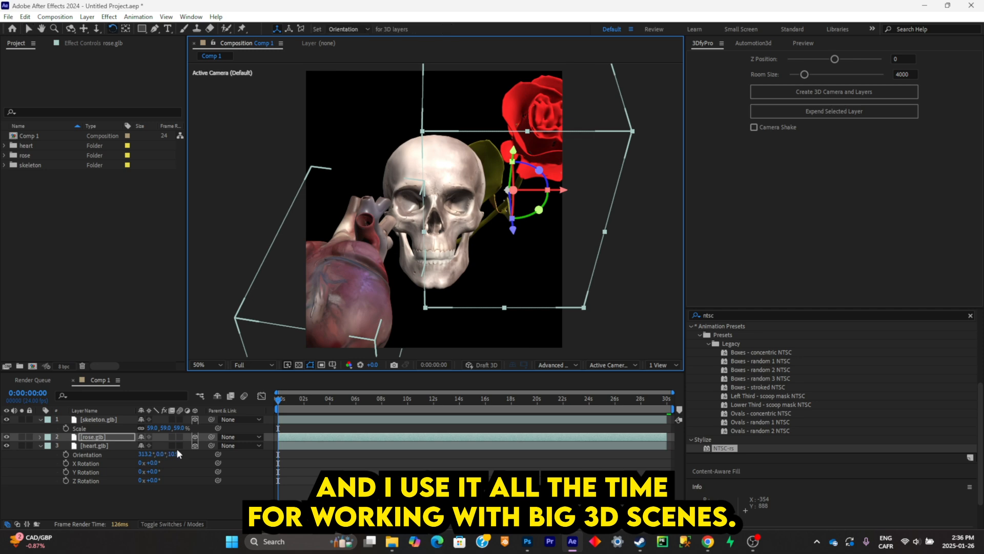
pyautogui.press('s')
pyautogui.moveTo(181, 445); pyautogui.dragTo(148, 445)
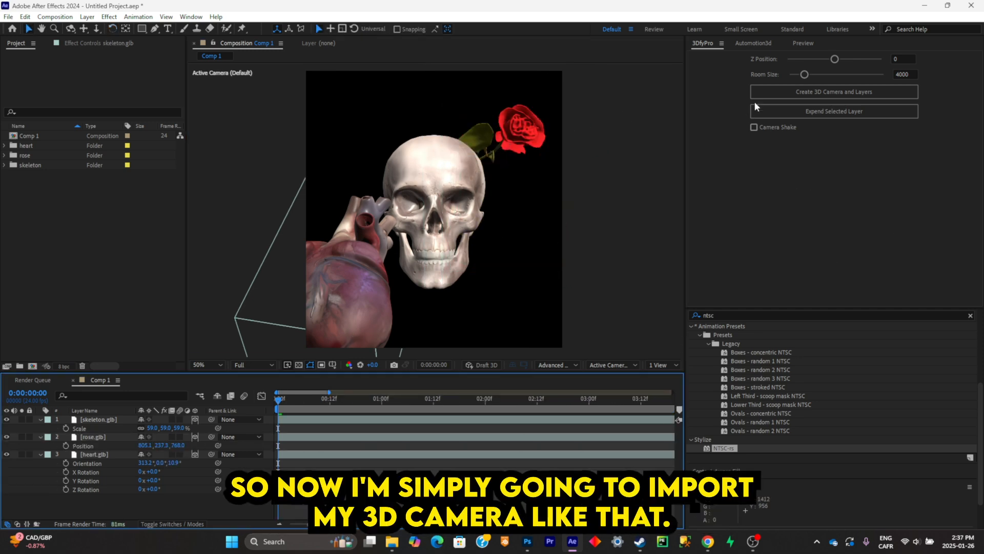
# - Create the 3DfyPro 3D camera and controller layers with Z Position 0 and Room Size 4000
pyautogui.click(761, 96)
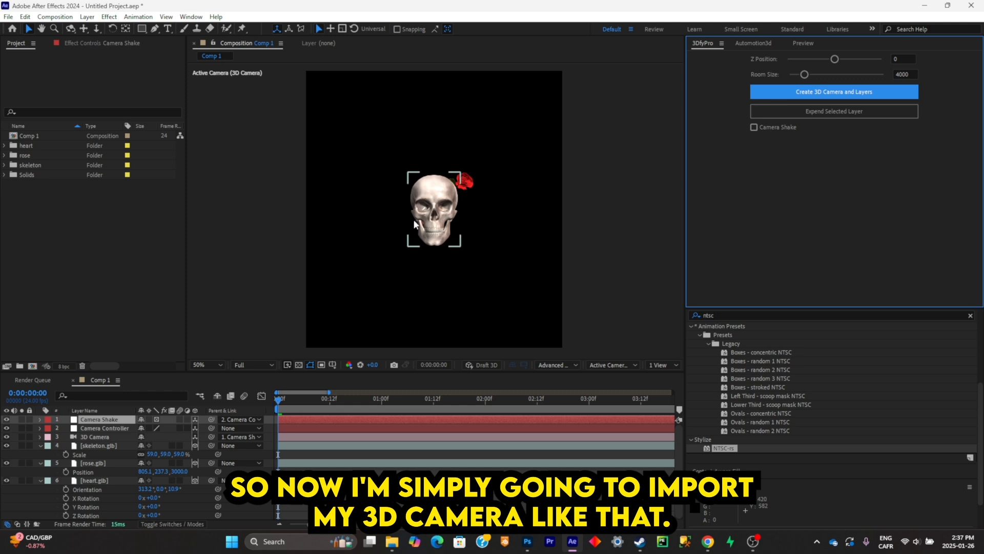
# - Set the camera rig's Z Position to -1311 and bring the heart model forward along Z toward the camera
pyautogui.moveTo(835, 59)
pyautogui.mouseDown()
pyautogui.moveTo(813, 60)
pyautogui.moveTo(828, 61)
pyautogui.mouseUp()
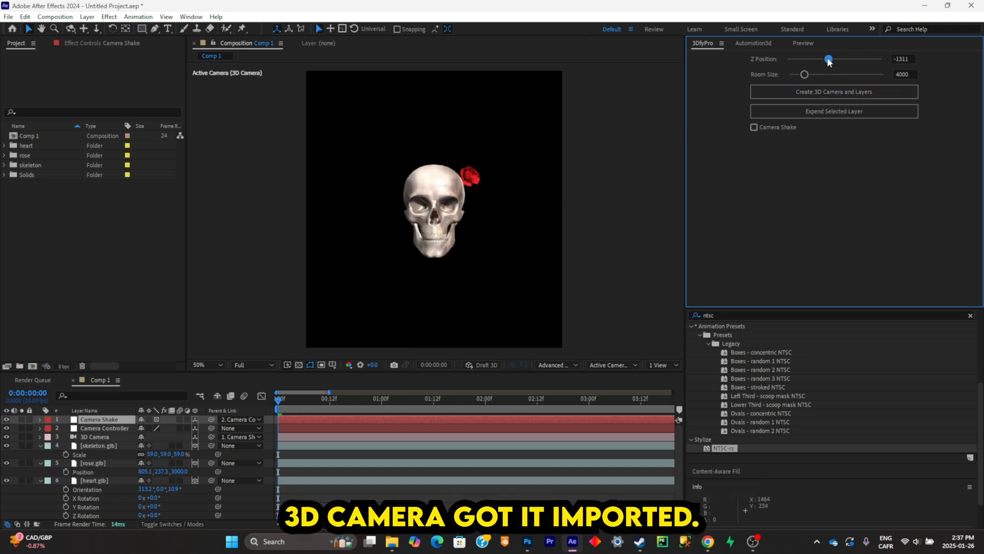
pyautogui.click(100, 481)
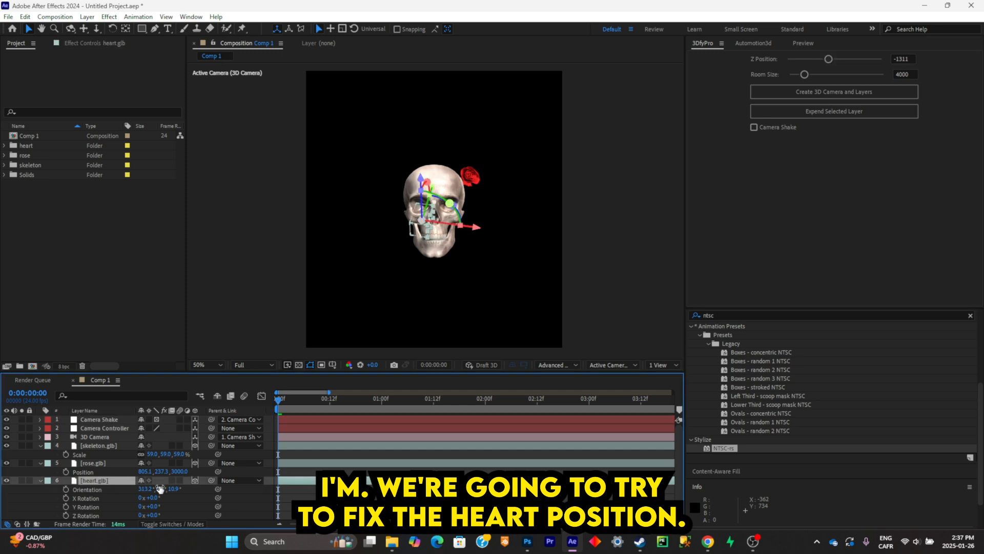
pyautogui.press('p')
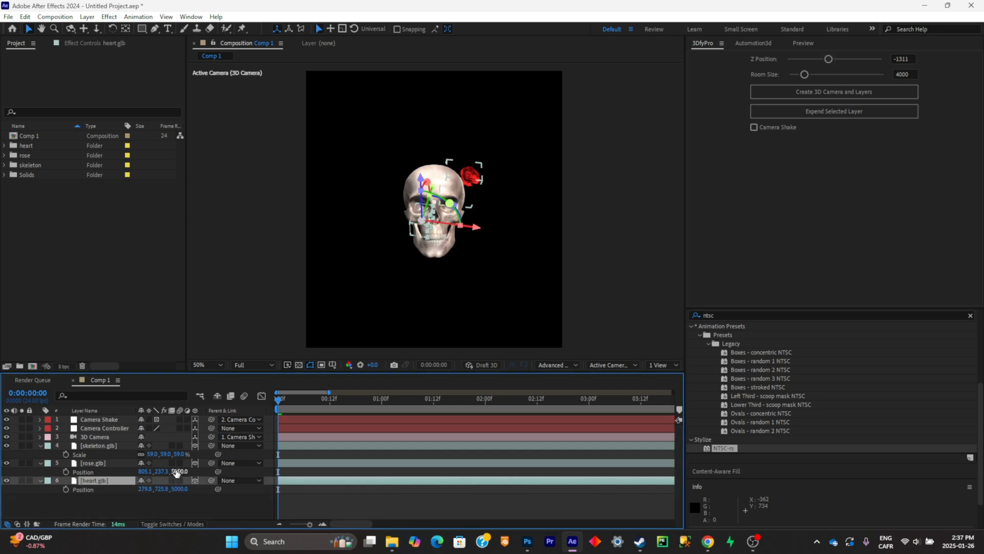
pyautogui.moveTo(180, 489); pyautogui.dragTo(61, 489)
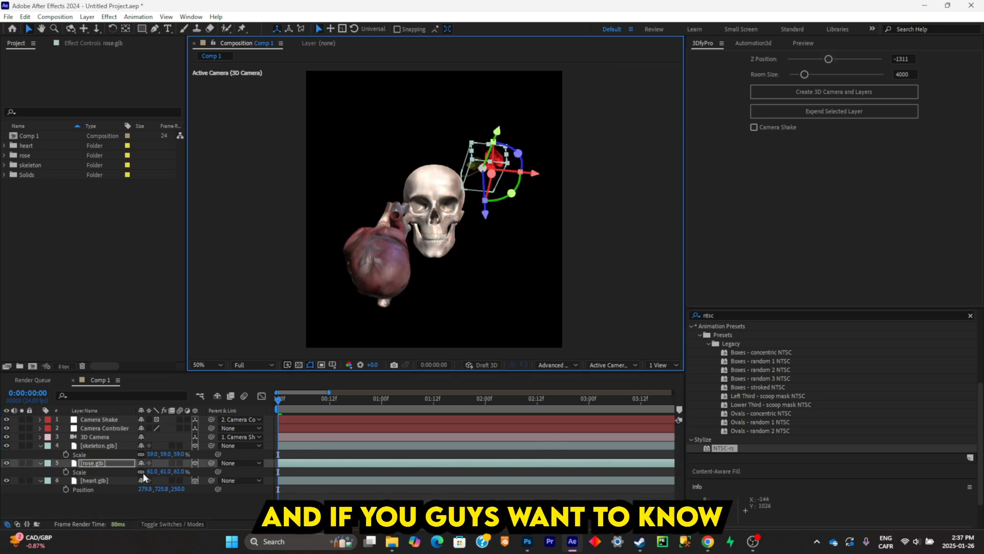
# - Reposition the rose beyond the skull's upper right and place the heart at the skull's lower left, at about 225.3, 760.7, 250
pyautogui.moveTo(164, 471); pyautogui.dragTo(184, 471)
pyautogui.click(405, 262)
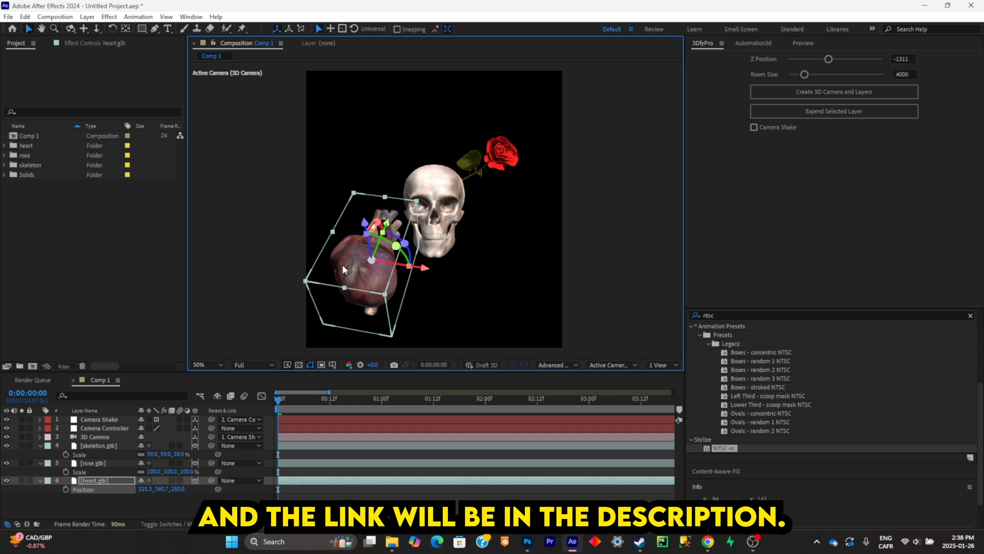
pyautogui.click(507, 151)
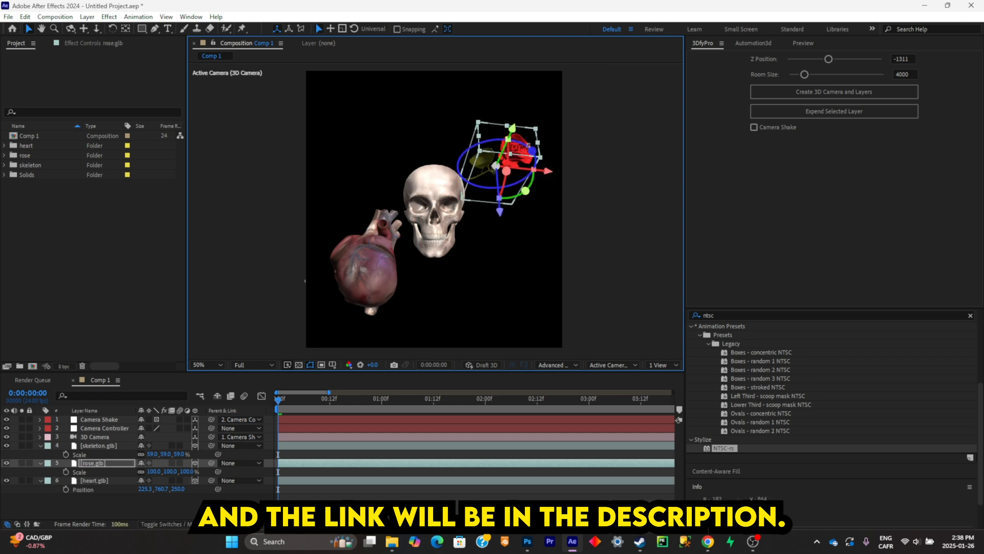
# - Try to rotate the skeleton, rose and heart layers together through their shared Orientation, and undo each rotation
pyautogui.click(177, 495)
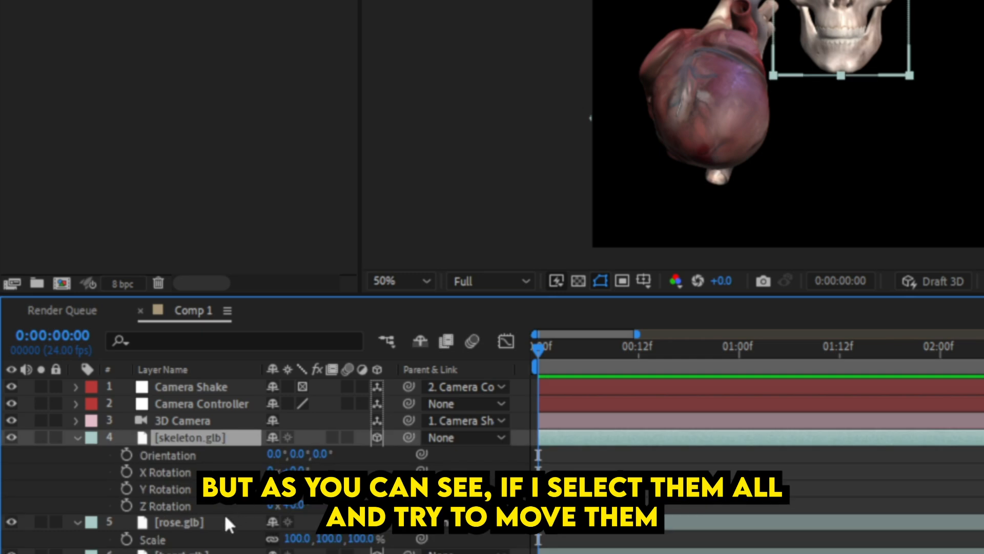
pyautogui.keyDown('ctrl'); pyautogui.click(227, 521); pyautogui.keyUp('ctrl')
pyautogui.keyDown('ctrl'); pyautogui.click(231, 552); pyautogui.keyUp('ctrl')
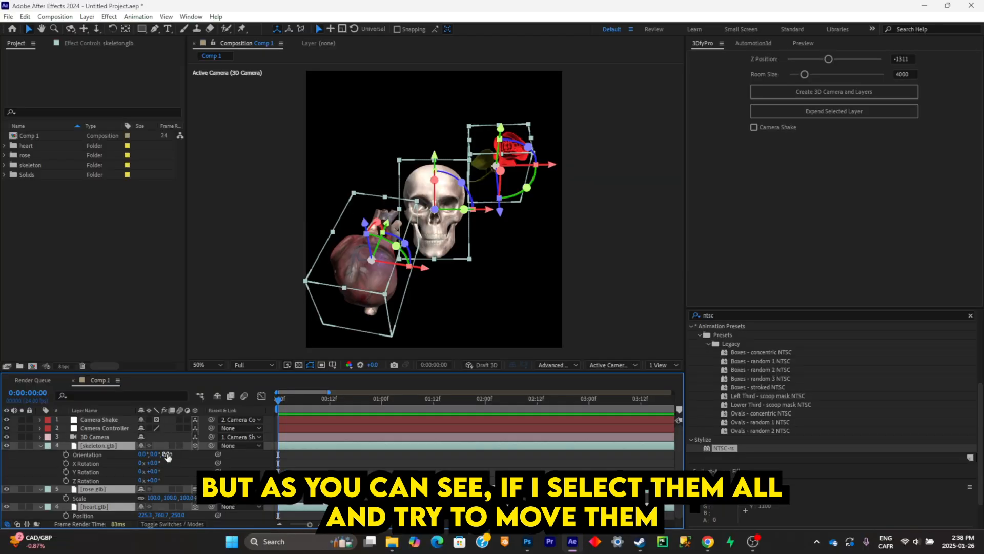
pyautogui.moveTo(320, 454); pyautogui.dragTo(274, 455)
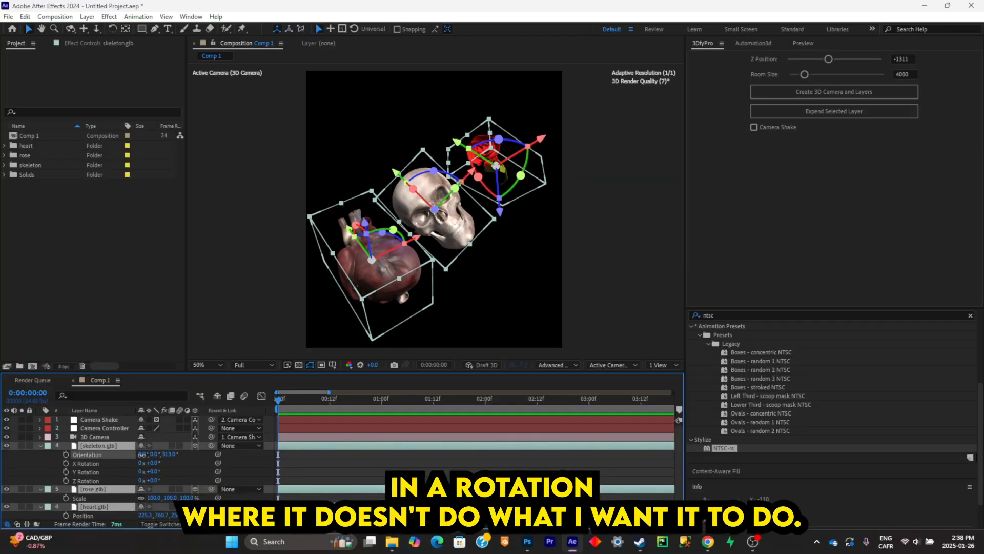
pyautogui.hotkey('ctrl', 'z')
pyautogui.moveTo(154, 455); pyautogui.dragTo(124, 453)
pyautogui.hotkey('ctrl', 'z')
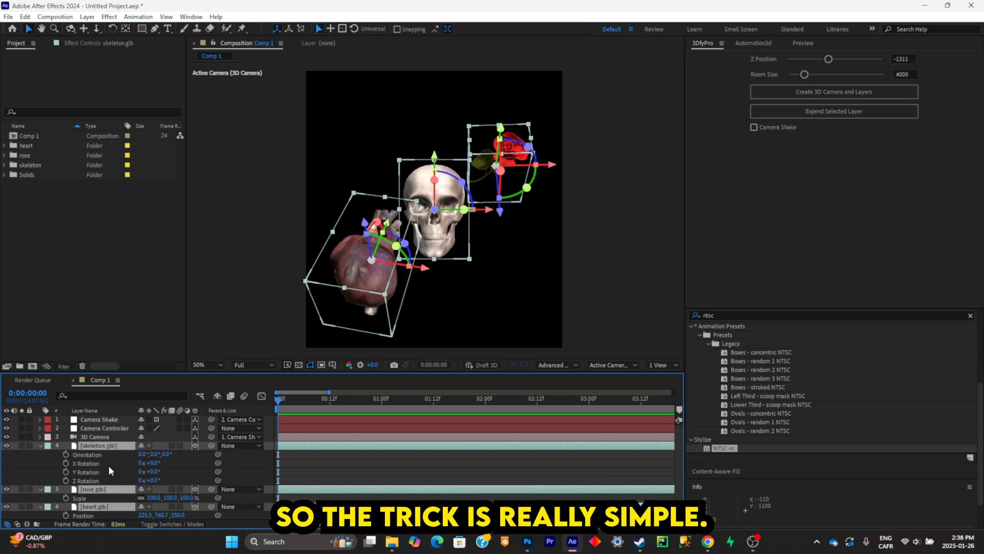
# - Add a null object, place it directly above the skeleton.glb layer, and make it a 3D layer
pyautogui.press('u')
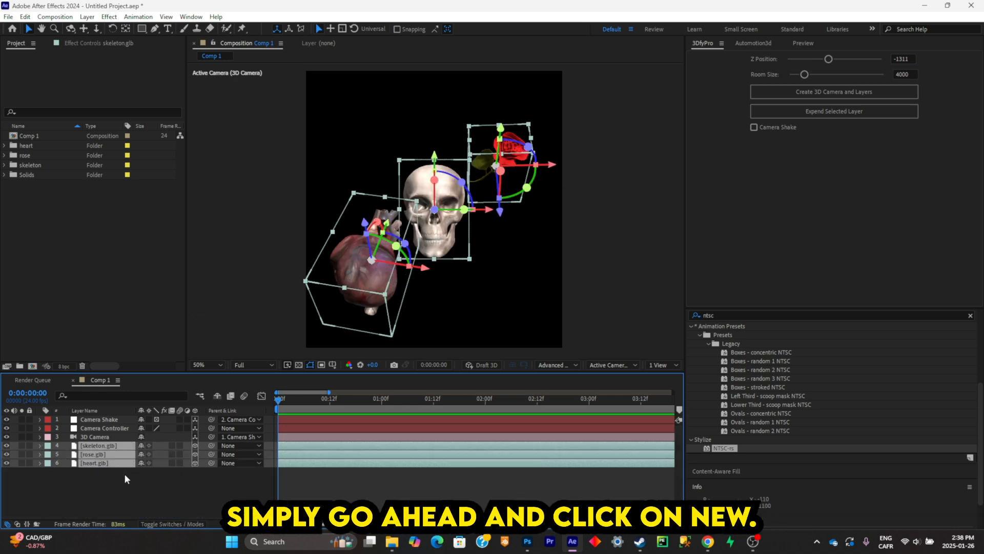
pyautogui.rightClick(125, 474)
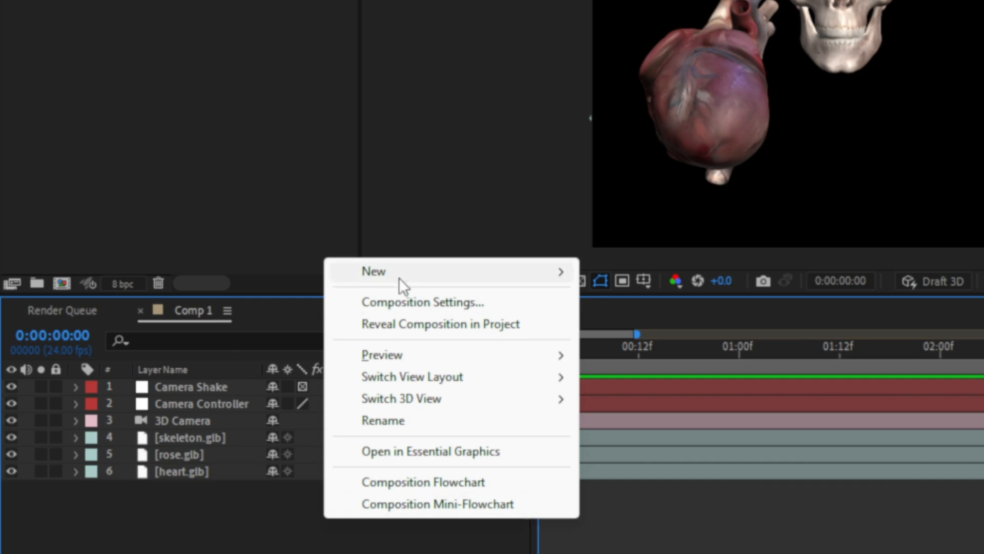
pyautogui.moveTo(157, 350)
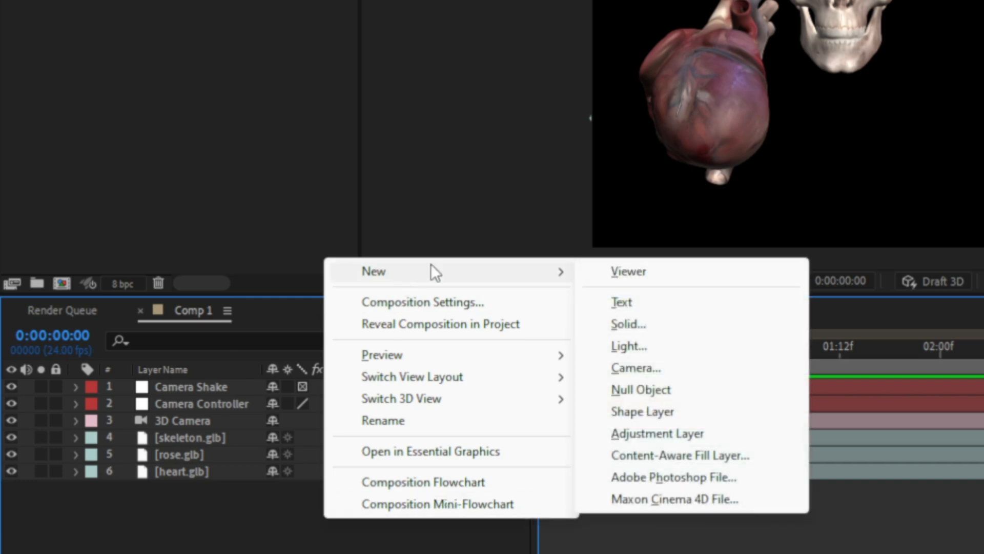
pyautogui.click(657, 389)
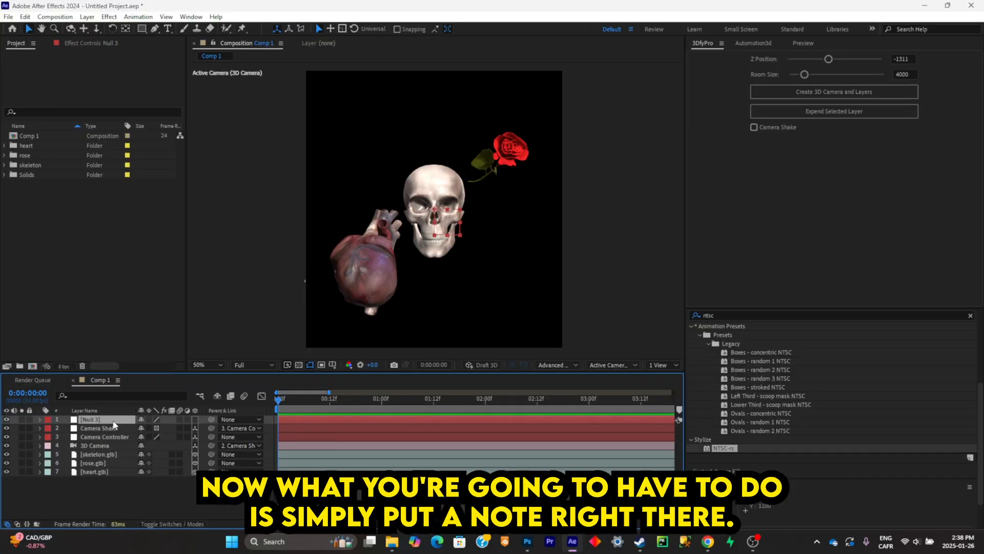
pyautogui.moveTo(101, 424); pyautogui.dragTo(109, 450)
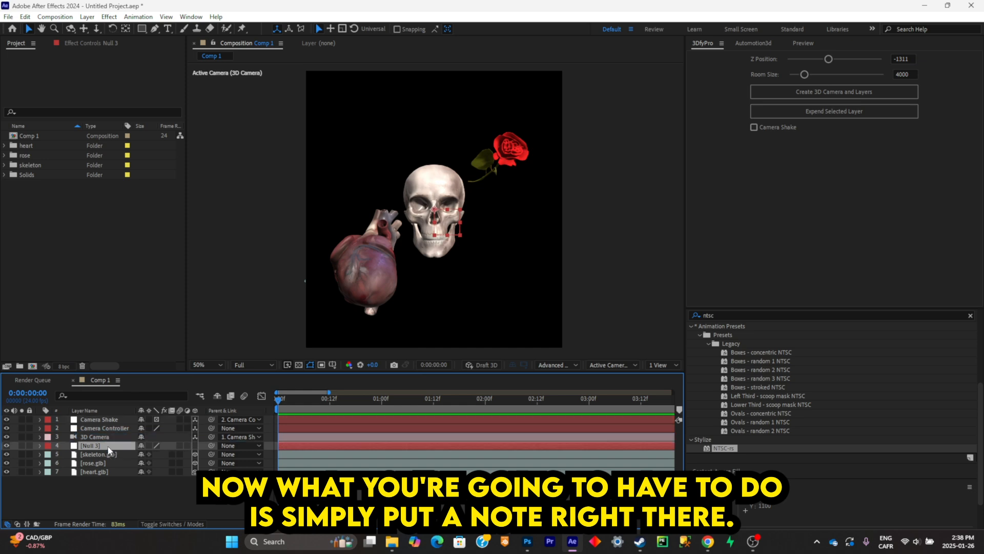
pyautogui.click(195, 445)
# - Parent the skeleton.glb, rose.glb and heart.glb layers to the null
pyautogui.click(112, 472)
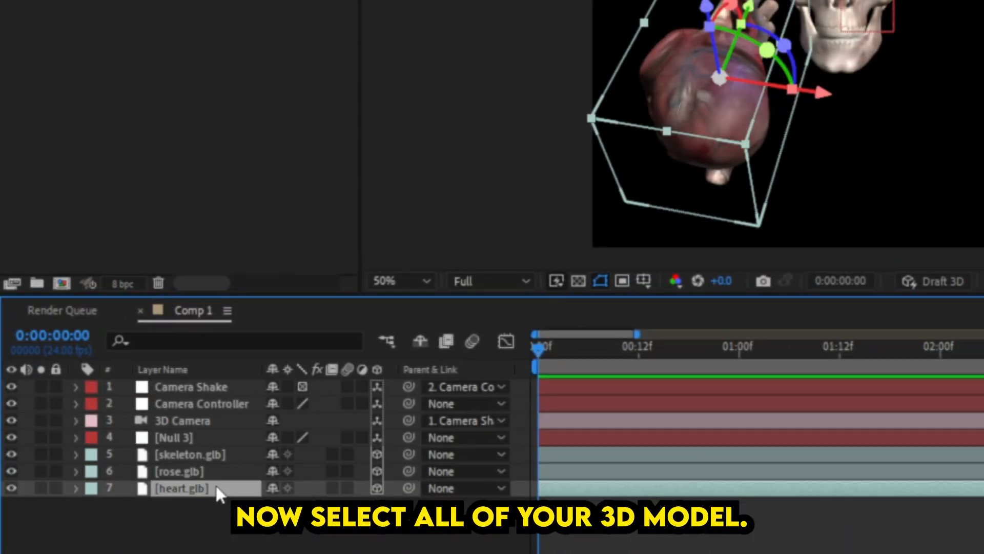
pyautogui.keyDown('shift'); pyautogui.click(207, 453); pyautogui.keyUp('shift')
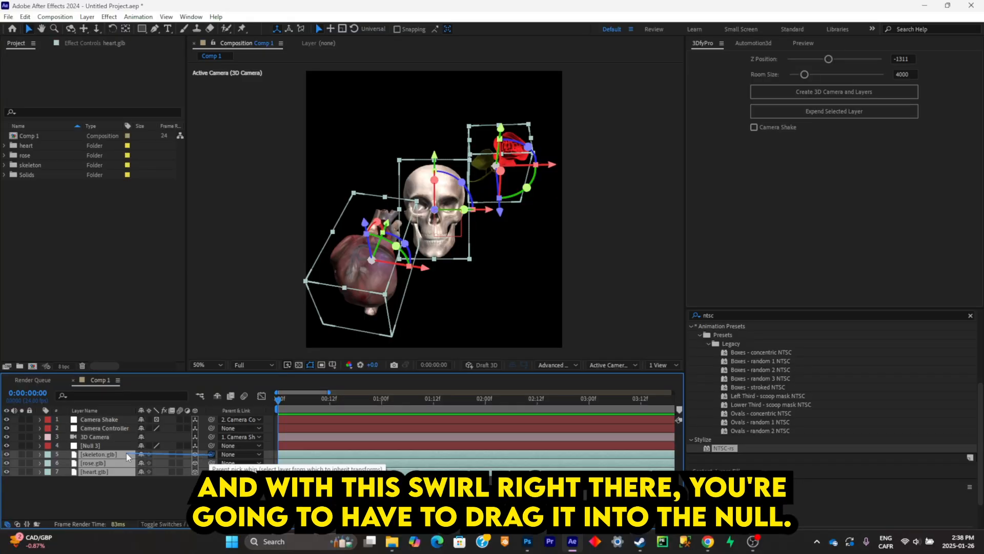
pyautogui.moveTo(126, 453); pyautogui.dragTo(121, 446)
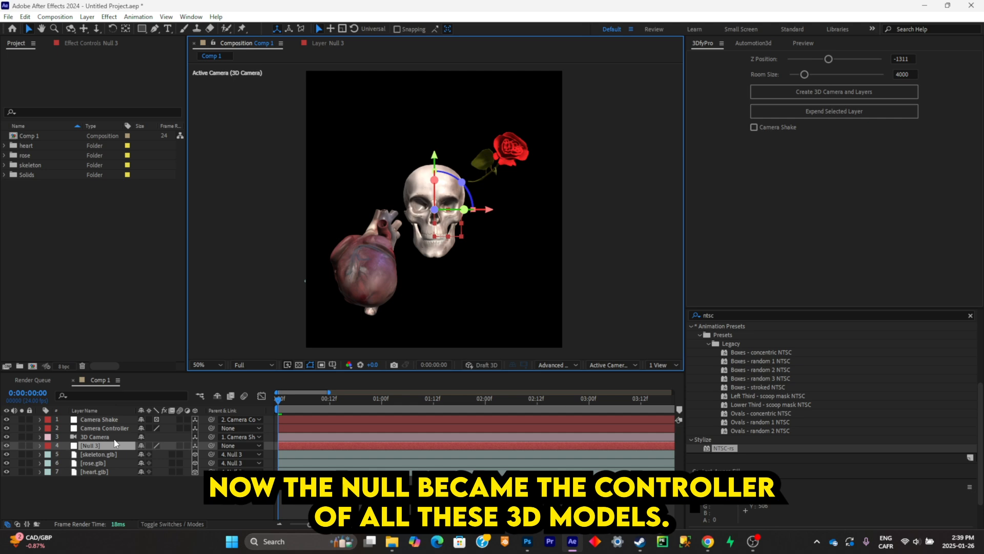
# - Test moving all three models together through the null's Position, and undo the move
pyautogui.press('p')
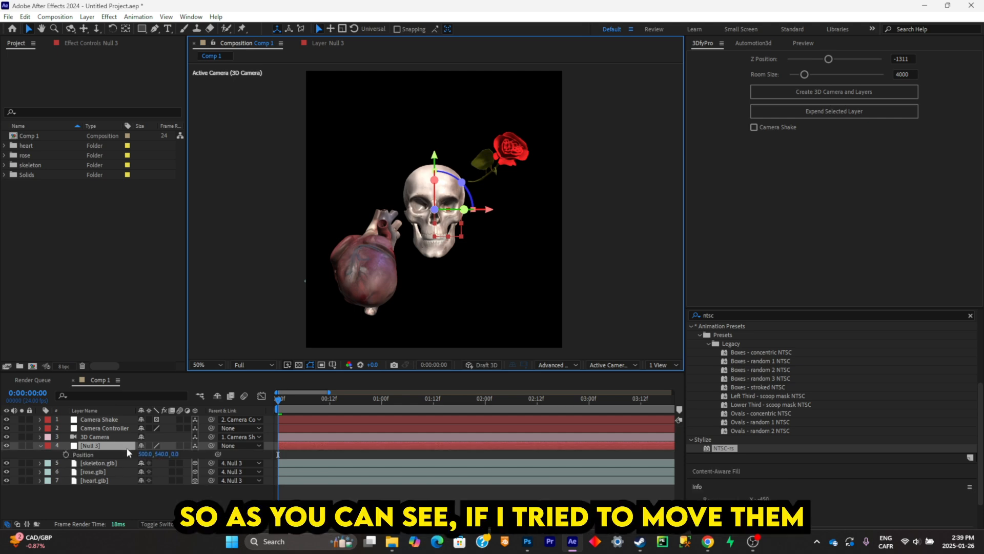
pyautogui.moveTo(147, 454); pyautogui.dragTo(253, 420)
pyautogui.hotkey('ctrl', 'z')
pyautogui.hotkey('ctrl', 'z')
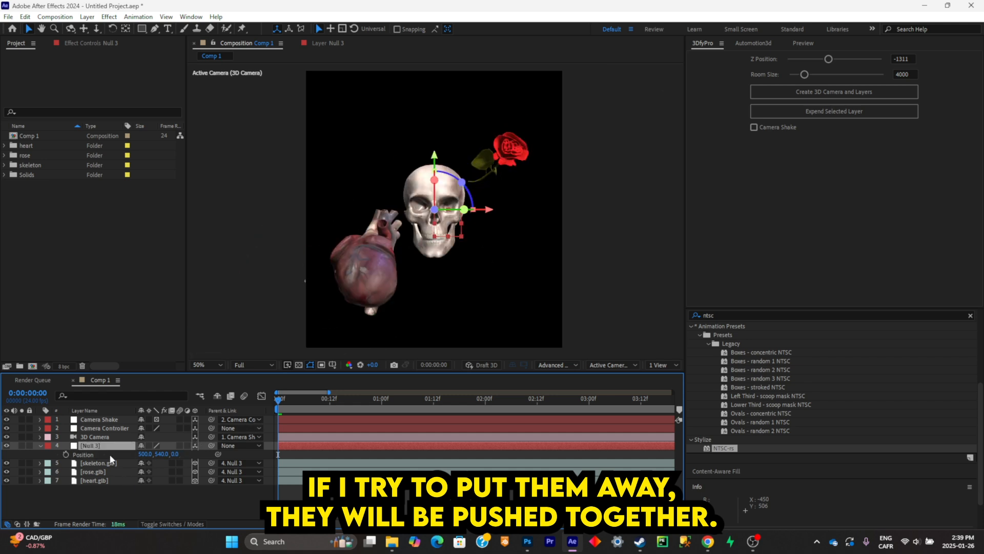
# - Test rotating all three models together through the null's Orientation, and undo each rotation
pyautogui.press('r')
pyautogui.moveTo(164, 454); pyautogui.dragTo(244, 472)
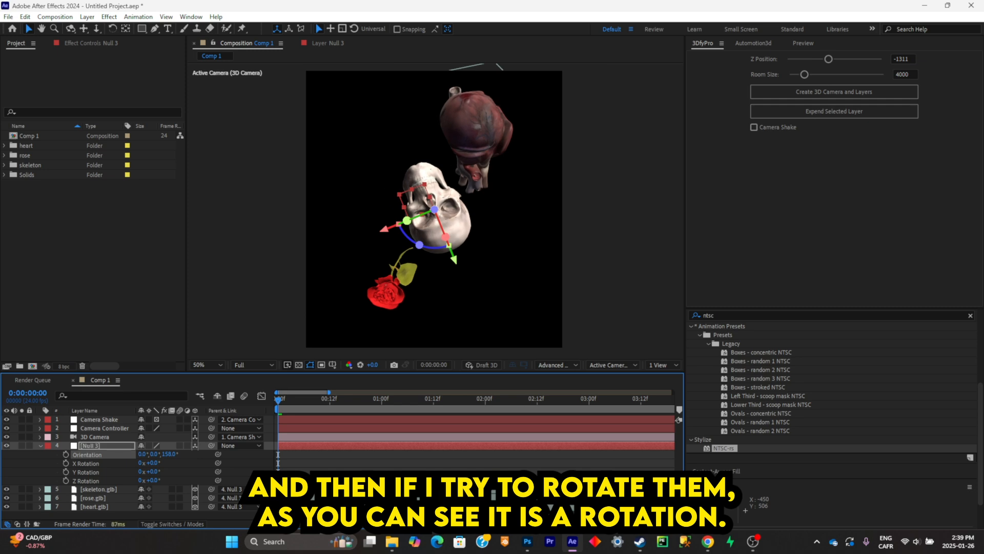
pyautogui.hotkey('ctrl', 'z')
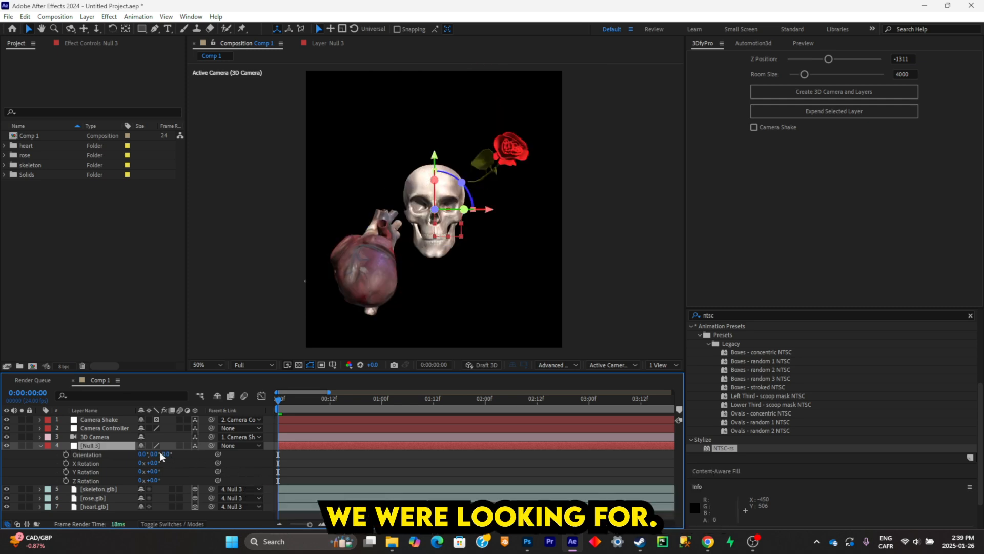
pyautogui.moveTo(155, 453); pyautogui.dragTo(145, 452)
pyautogui.hotkey('ctrl', 'z')
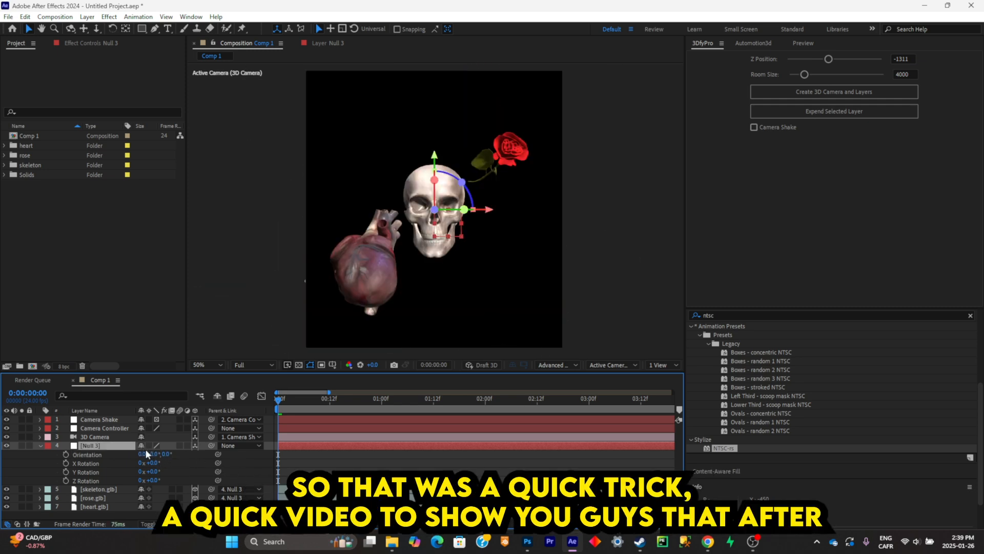
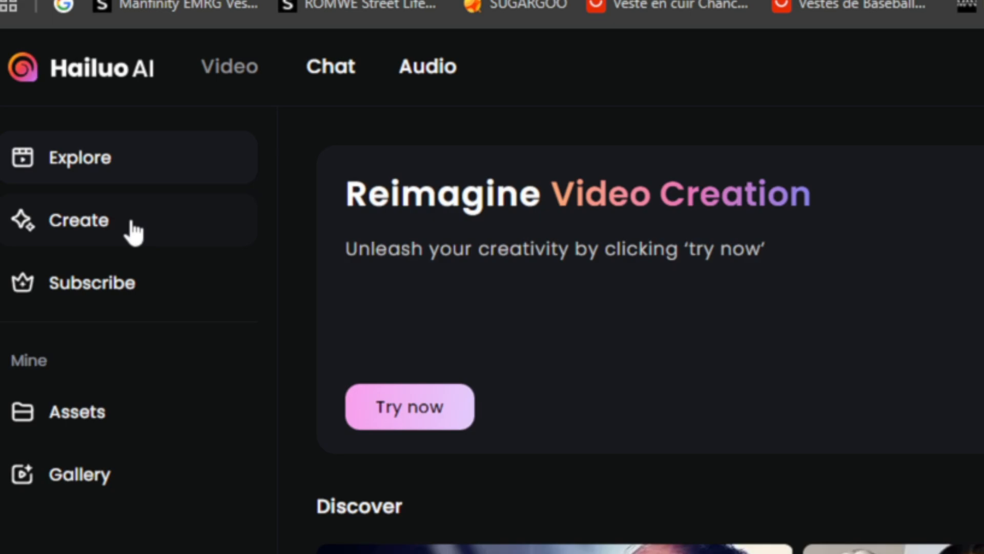
# - Open the image-to-video creation page and upload the X-ray hand image with rings from Downloads
pyautogui.click(134, 232)
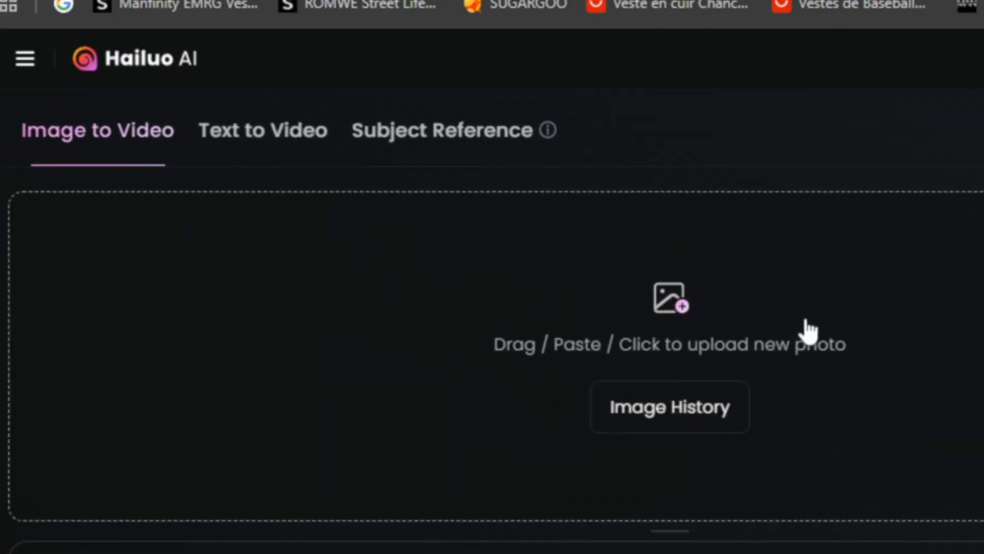
pyautogui.click(356, 191)
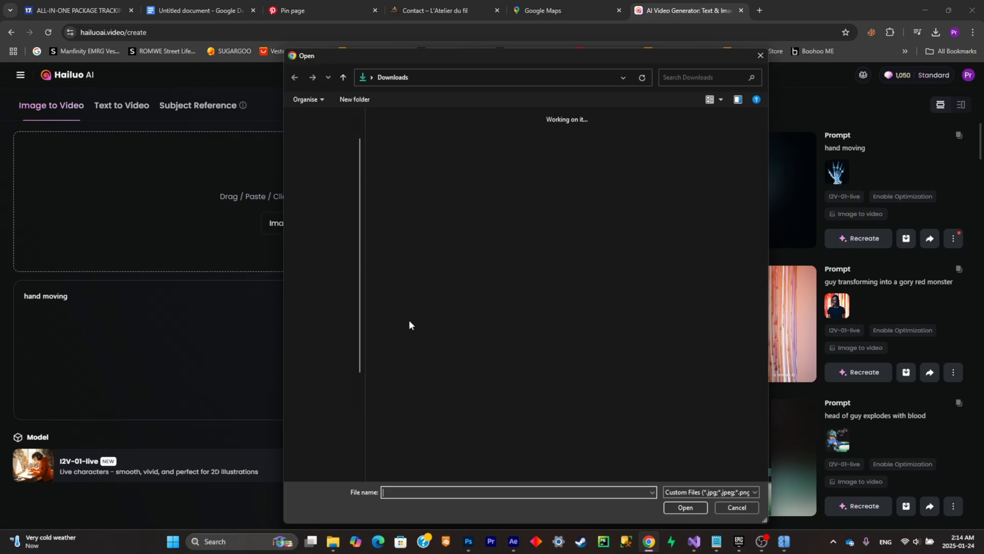
pyautogui.doubleClick(407, 137)
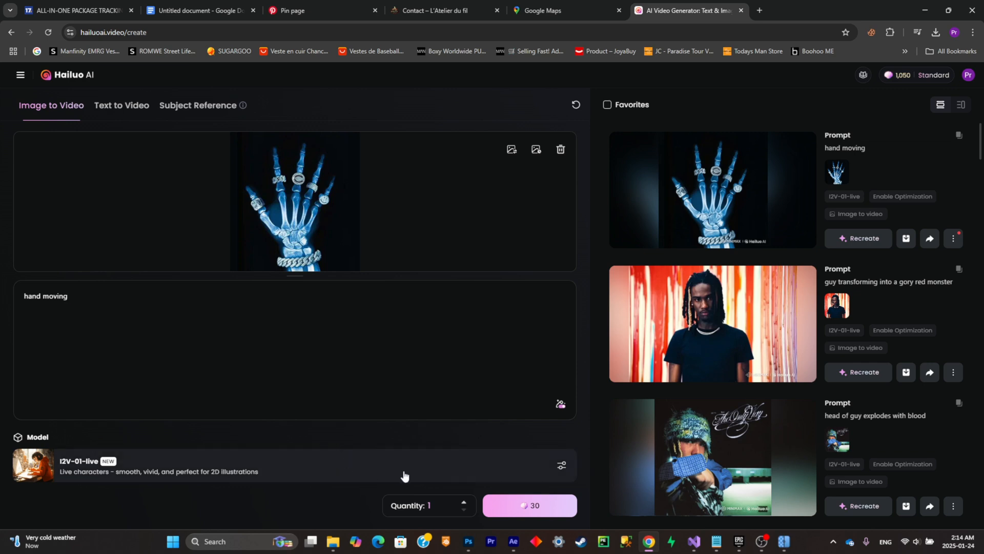
# - Choose the I2V-01-live model, set the quantity to 2, and generate videos from the prompt "hand moving"
pyautogui.click(429, 466)
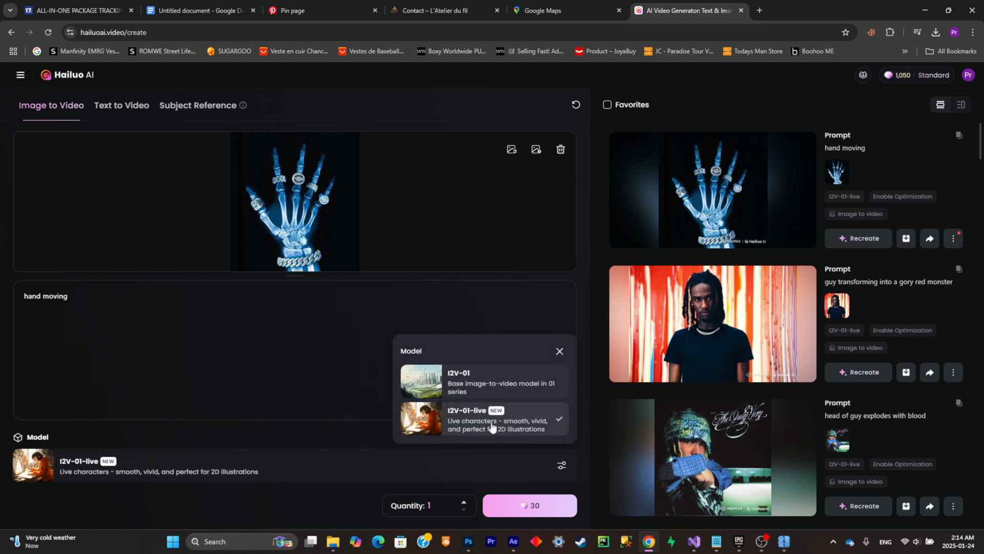
pyautogui.click(491, 425)
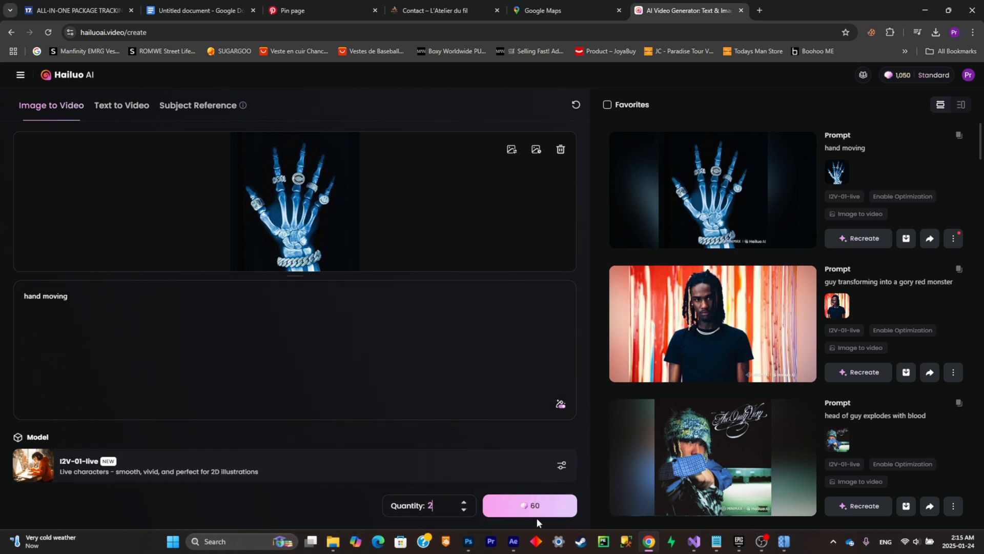
pyautogui.click(554, 507)
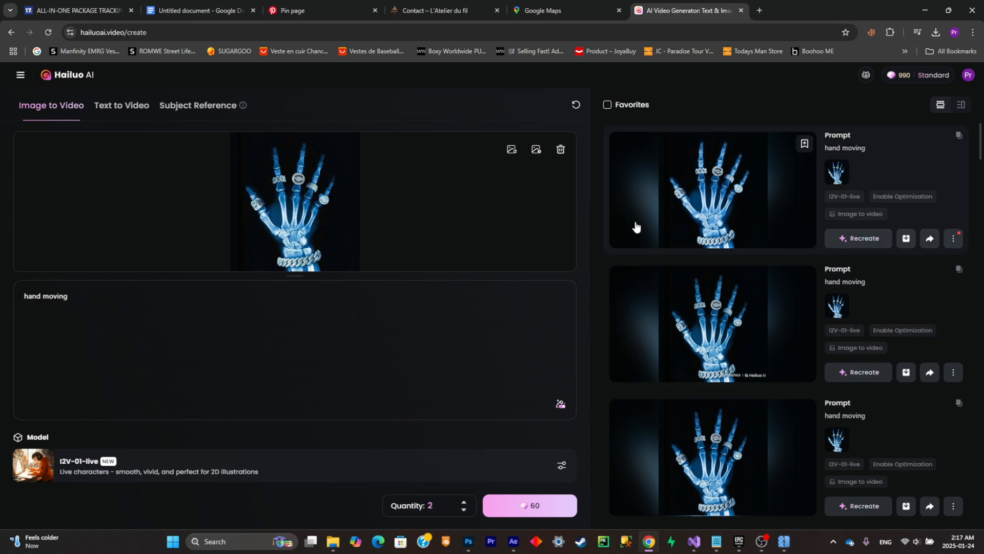
# - Play and compare the three newest hand-moving clips, and download the ones chosen for the loop
pyautogui.click(645, 215)
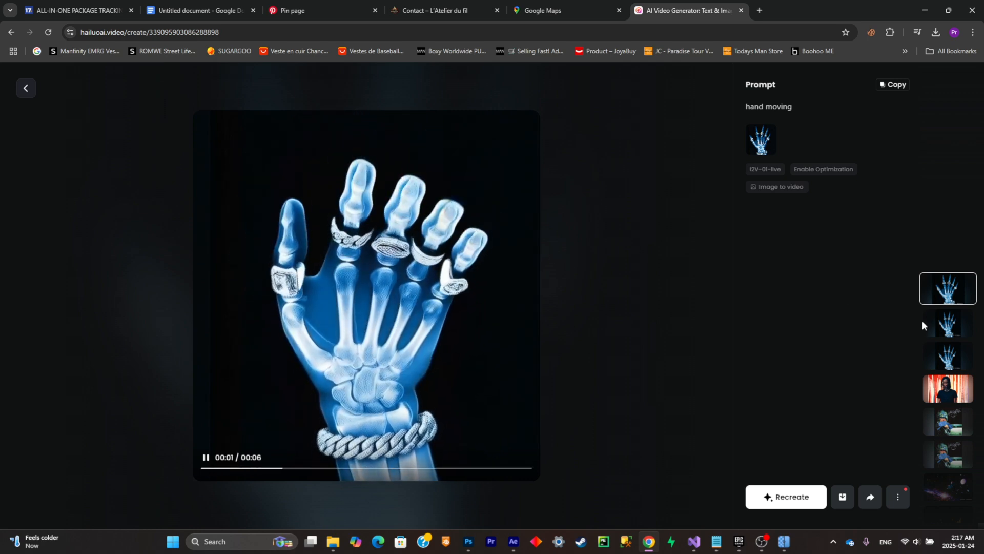
pyautogui.click(937, 324)
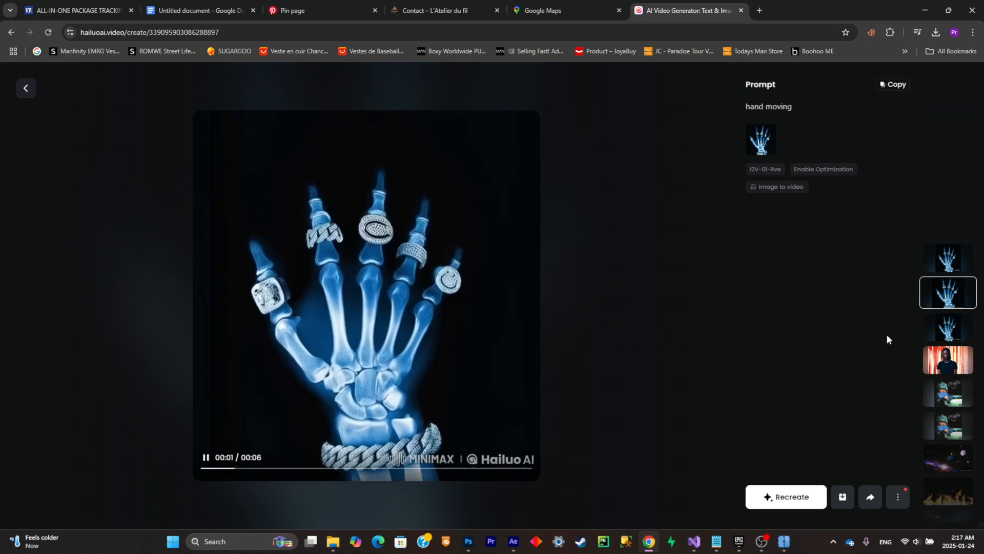
pyautogui.click(947, 328)
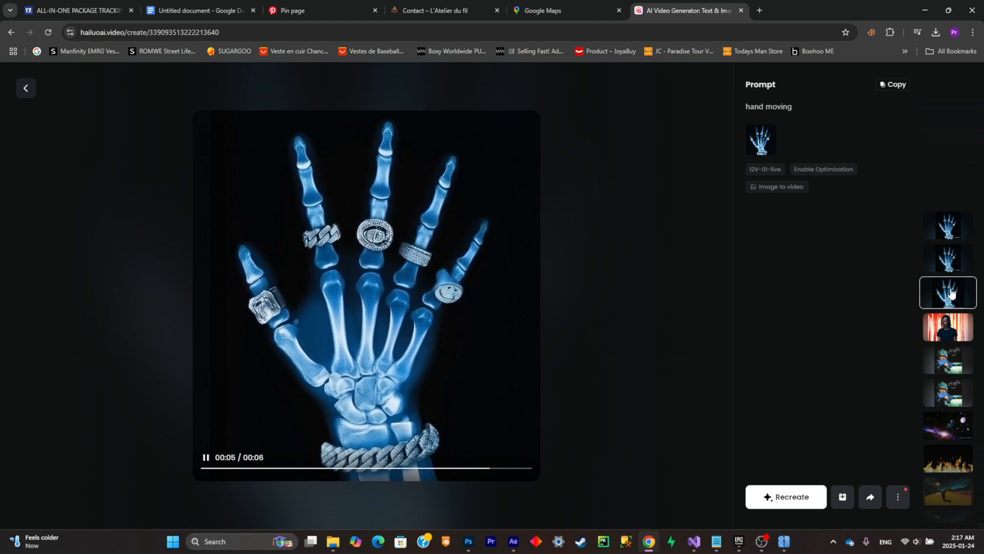
pyautogui.click(947, 269)
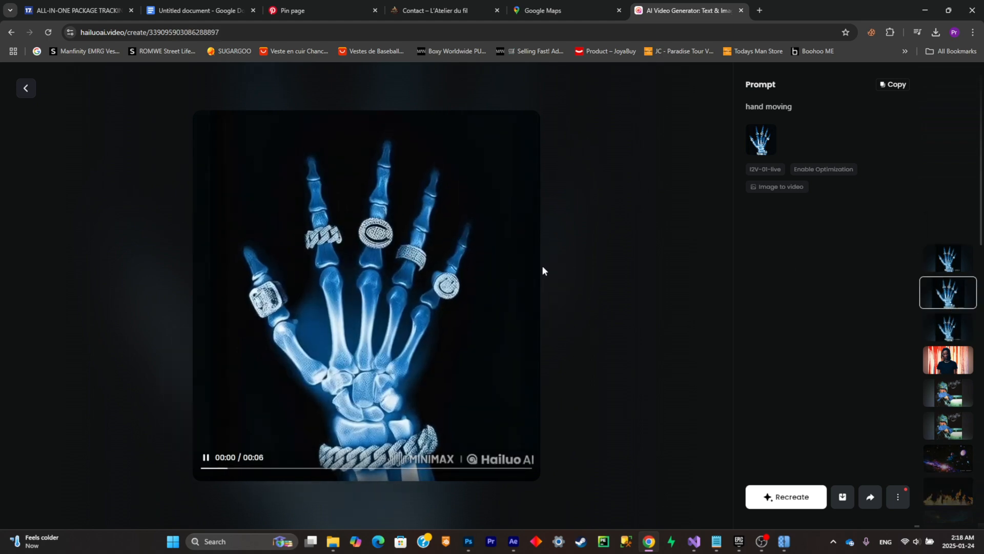
pyautogui.click(948, 326)
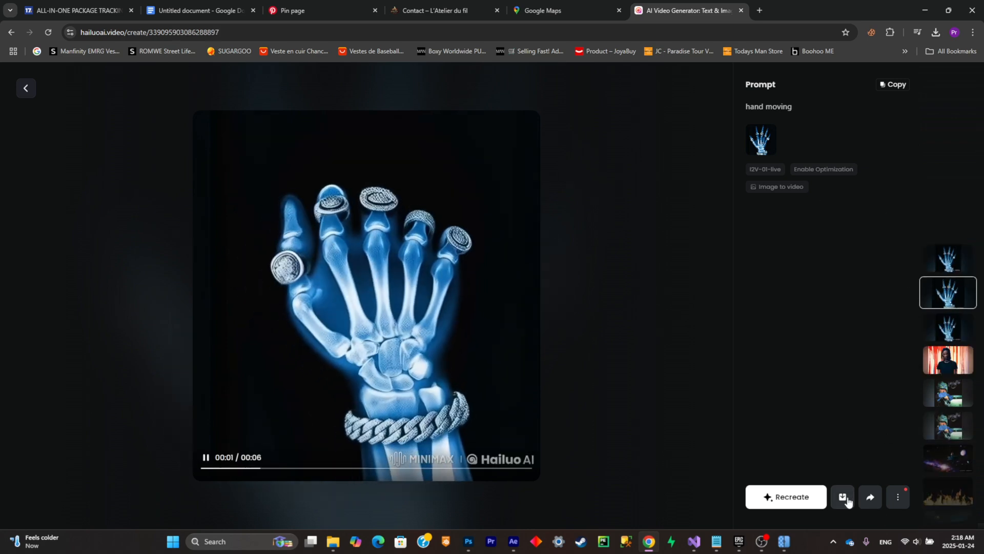
pyautogui.click(843, 497)
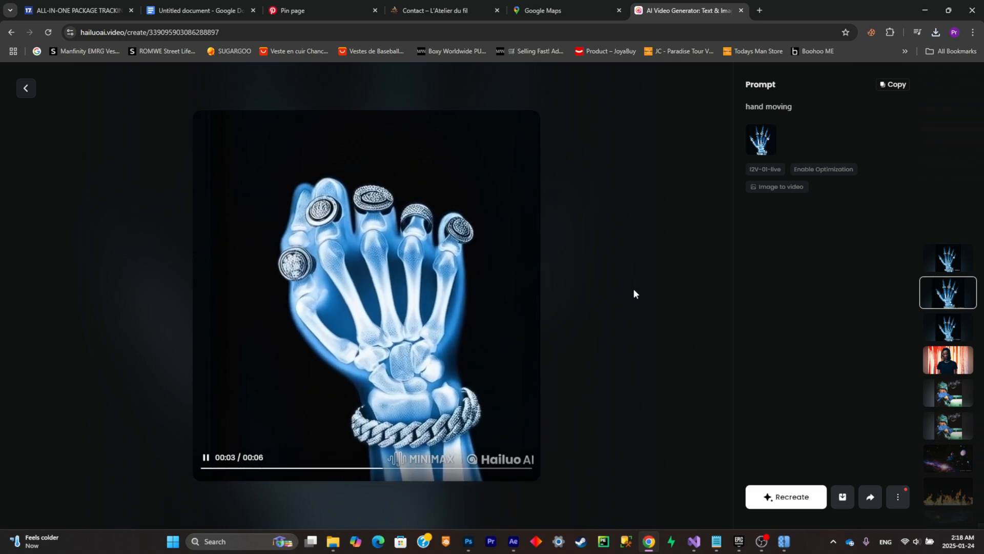
# - Switch to After Effects and scale both hand clips in Comp 1 to 139% so they fill the frame
pyautogui.click(513, 540)
pyautogui.click(360, 200)
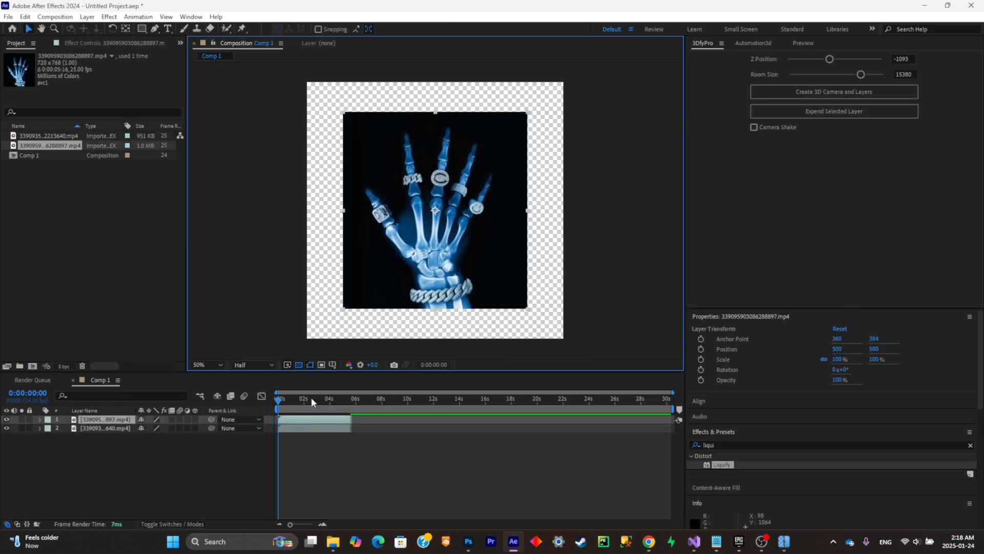
pyautogui.click(119, 466)
pyautogui.click(115, 428)
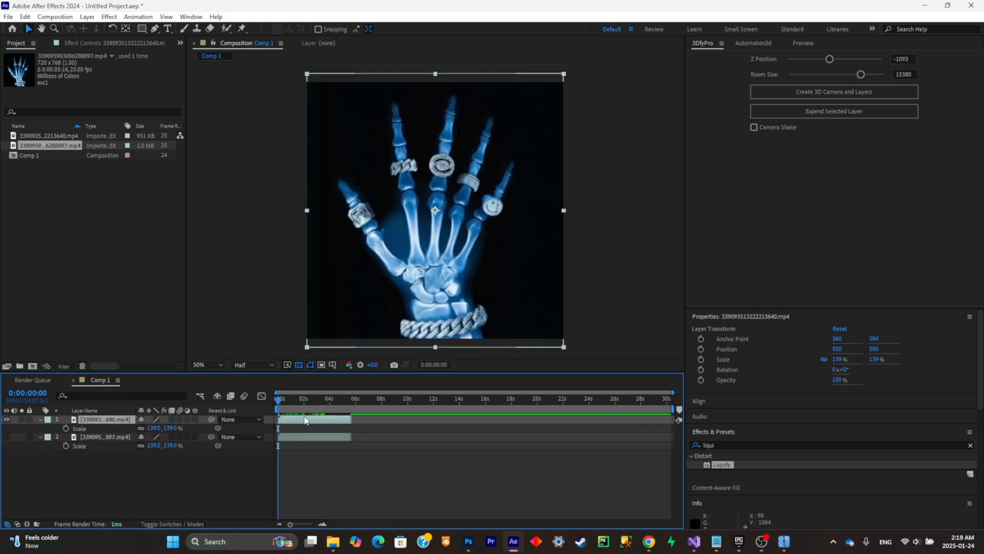
pyautogui.moveTo(293, 418); pyautogui.dragTo(260, 407)
pyautogui.moveTo(335, 419); pyautogui.dragTo(293, 425)
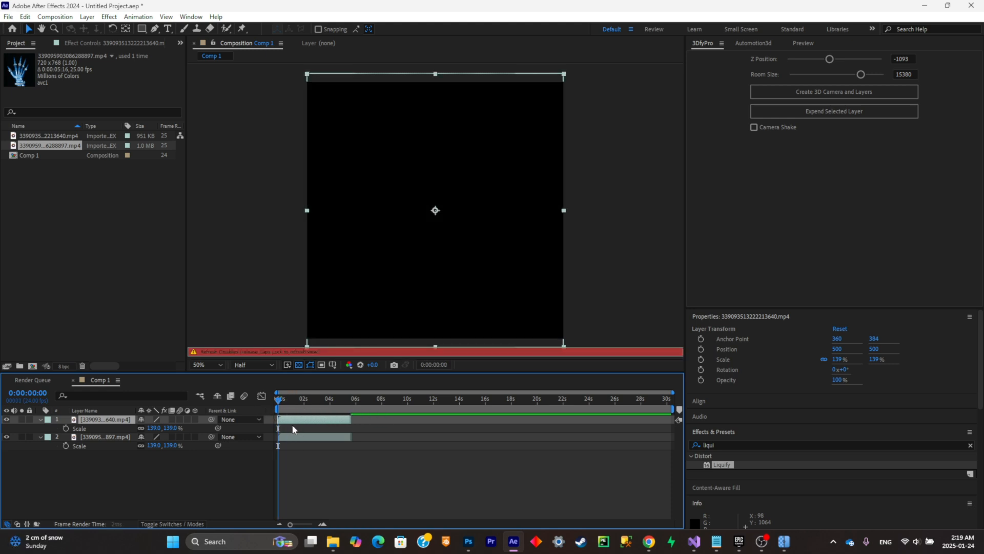
pyautogui.hotkey('ctrl', 'z')
pyautogui.hotkey('ctrl', 'z')
pyautogui.hotkey('ctrl', 'z')
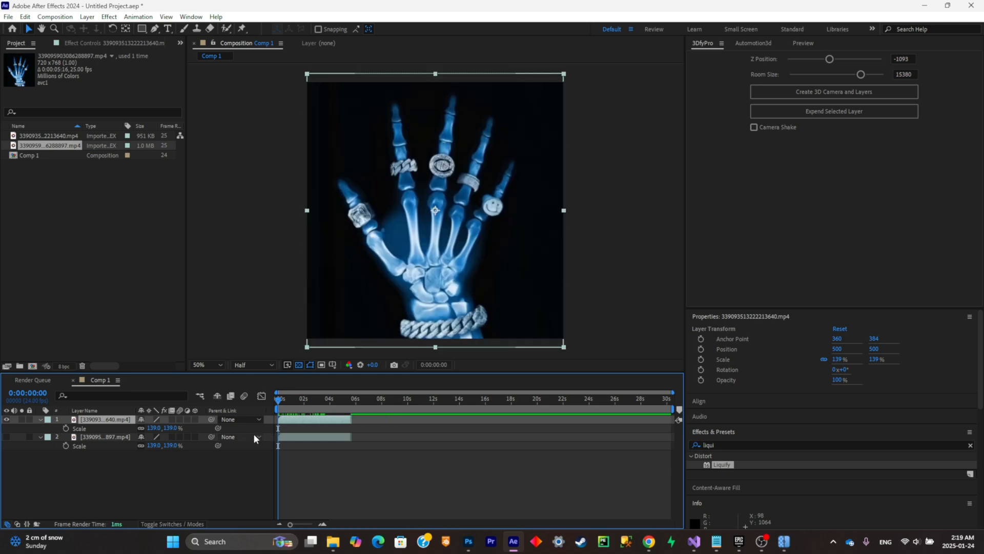
pyautogui.hotkey('ctrl', 'z')
# - Place the clip ending in 897 above the other, start it at about 3 seconds, and preview the overlap
pyautogui.click(299, 430)
pyautogui.moveTo(303, 421); pyautogui.dragTo(316, 422)
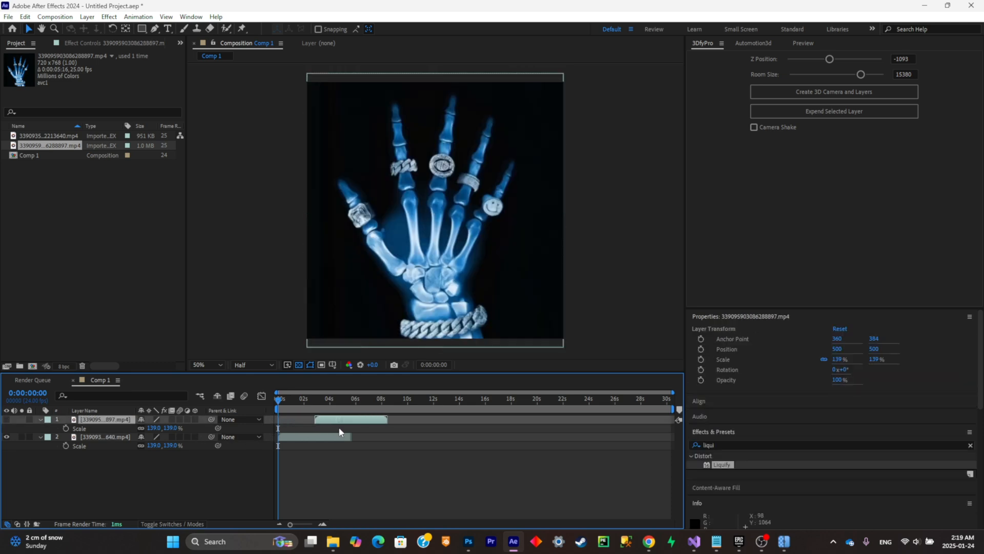
pyautogui.press('space')
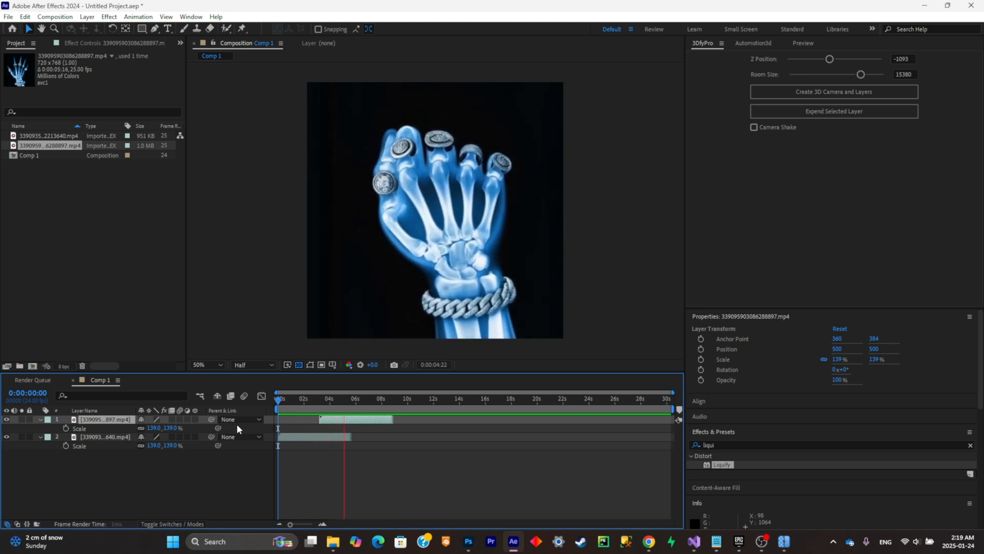
pyautogui.press('space')
# - Add an opacity keyframe of 0% to the upper clip at its start, 0:00:03:05
pyautogui.moveTo(345, 400); pyautogui.dragTo(325, 400)
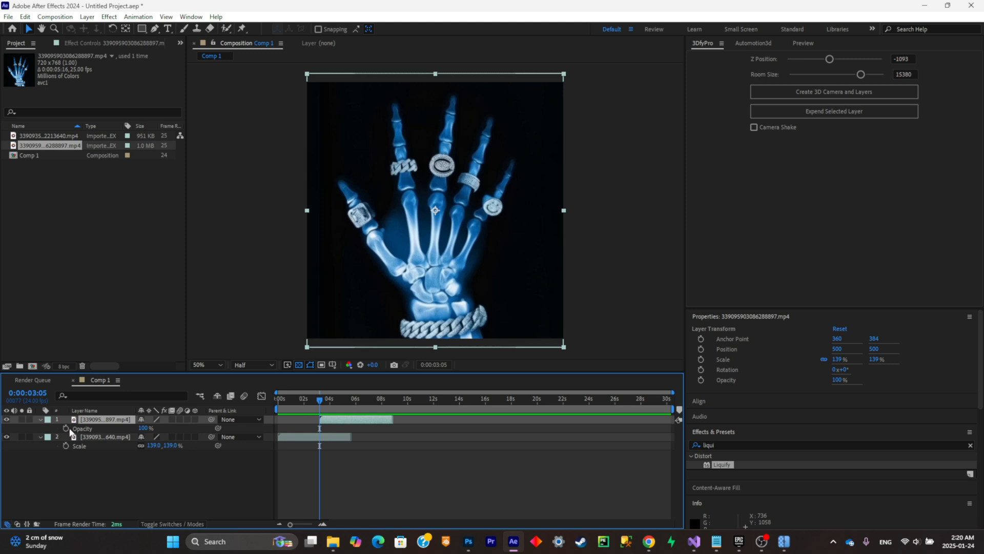
pyautogui.click(147, 428)
pyautogui.write('0')
pyautogui.press('Return')
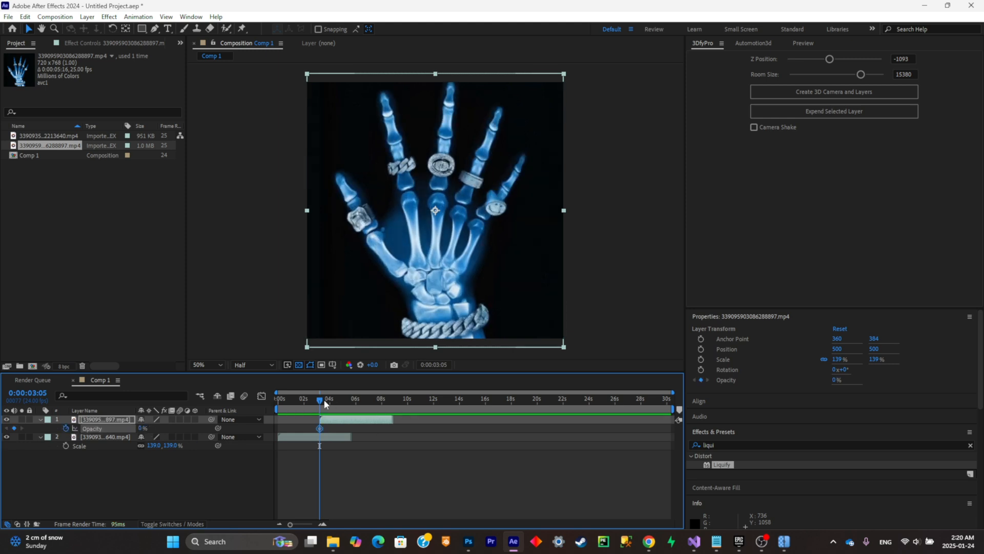
# - Align the upper clip at X position 502, keyframe its opacity to 100% at 0:00:04:00, and preview the crossfade
pyautogui.moveTo(322, 405); pyautogui.dragTo(332, 405)
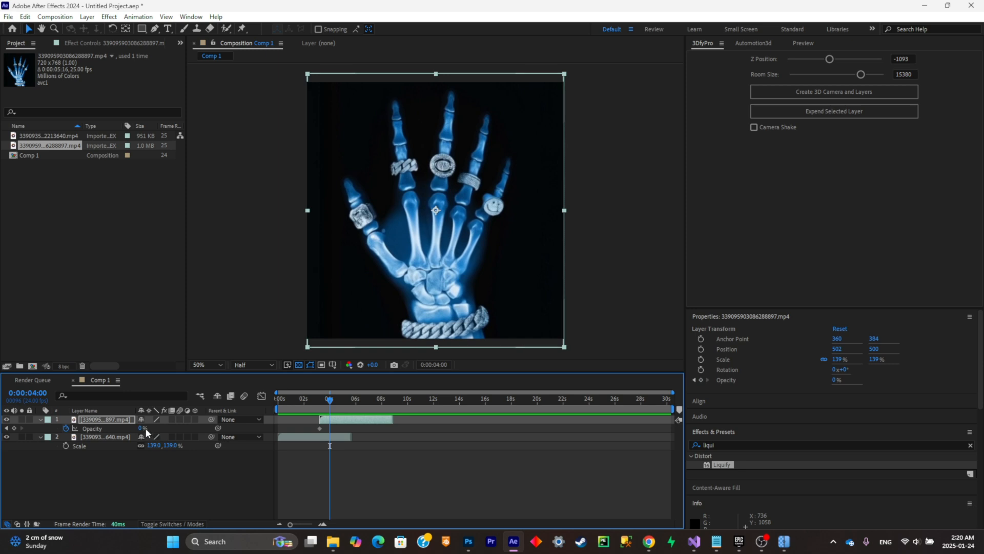
pyautogui.moveTo(146, 429); pyautogui.dragTo(225, 429)
pyautogui.moveTo(330, 400); pyautogui.dragTo(213, 400)
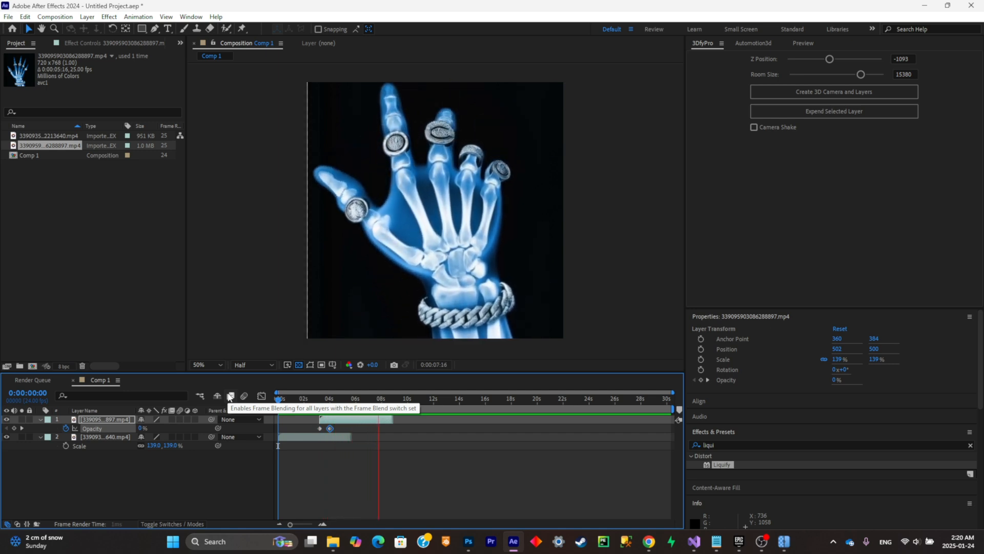
pyautogui.press('space')
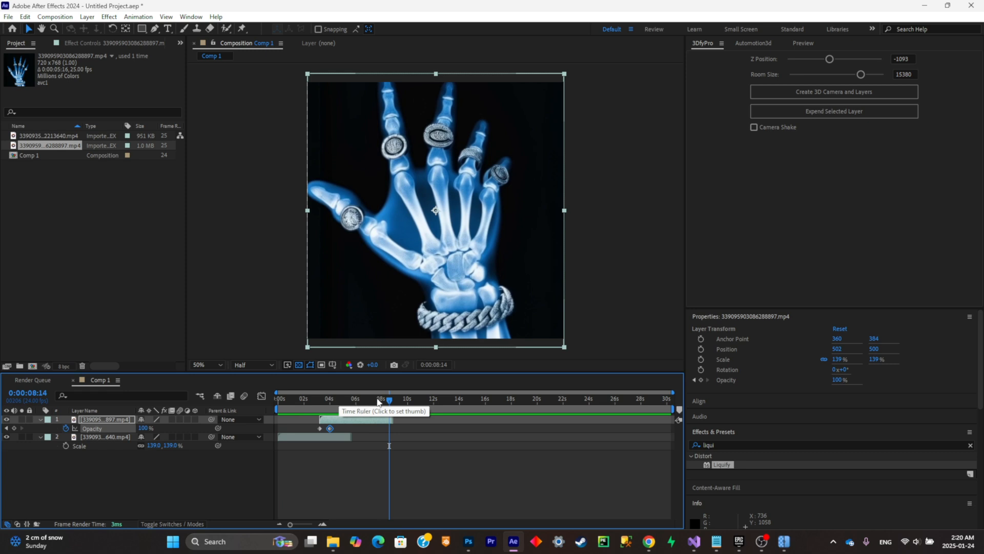
pyautogui.moveTo(382, 405); pyautogui.dragTo(360, 441)
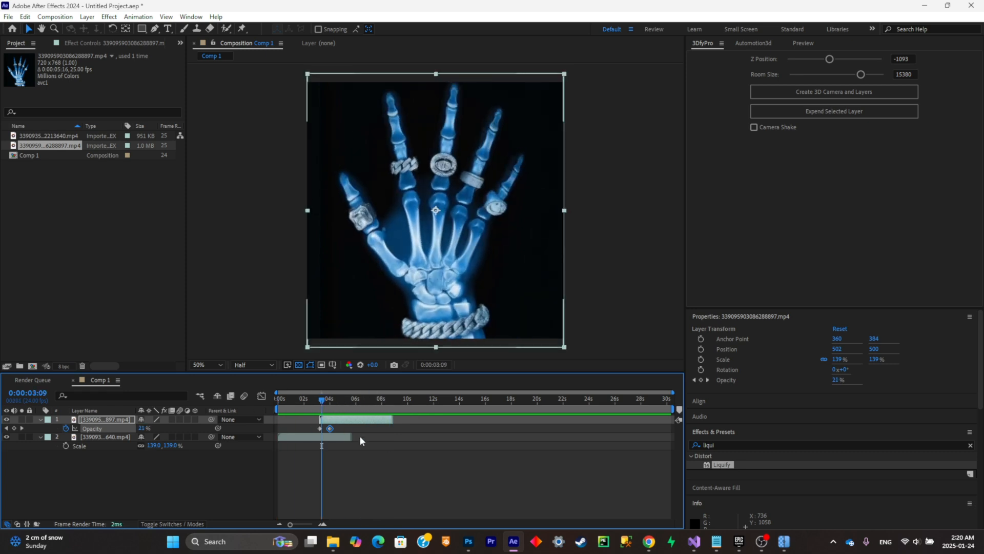
# - Pre-compose both clip layers as Pre-comp 1, moving all attributes, and return to Comp 1
pyautogui.keyDown('ctrl'); pyautogui.click(110, 436); pyautogui.keyUp('ctrl')
pyautogui.hotkey('ctrl', 'shift', 'c')
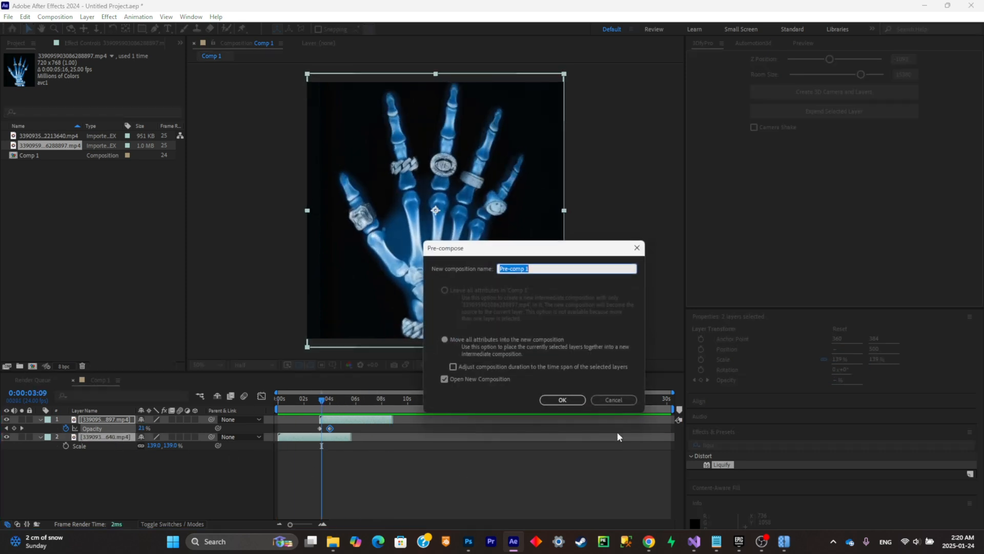
pyautogui.click(565, 398)
pyautogui.click(102, 381)
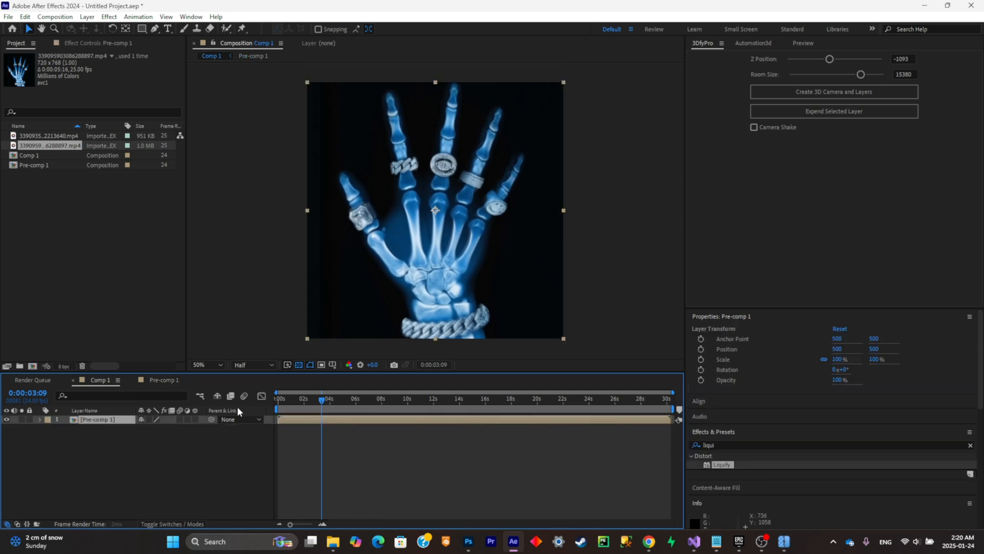
# - Preview Pre-comp 1, trim its end at about 8 seconds, and duplicate it so the copy starts right after it
pyautogui.click(281, 402)
pyautogui.press('space')
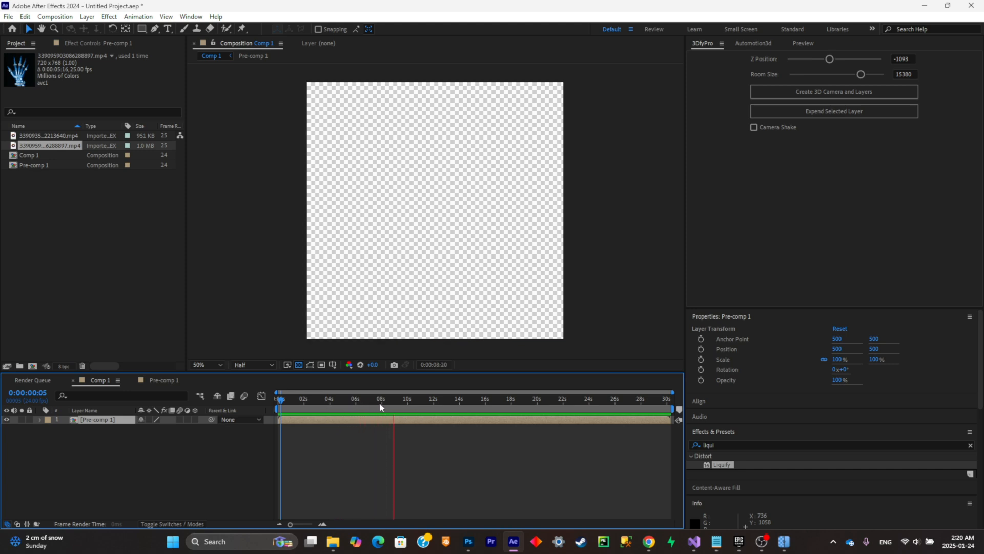
pyautogui.moveTo(380, 403); pyautogui.dragTo(475, 421)
pyautogui.hotkey('alt', ']')
pyautogui.hotkey('ctrl', 'd')
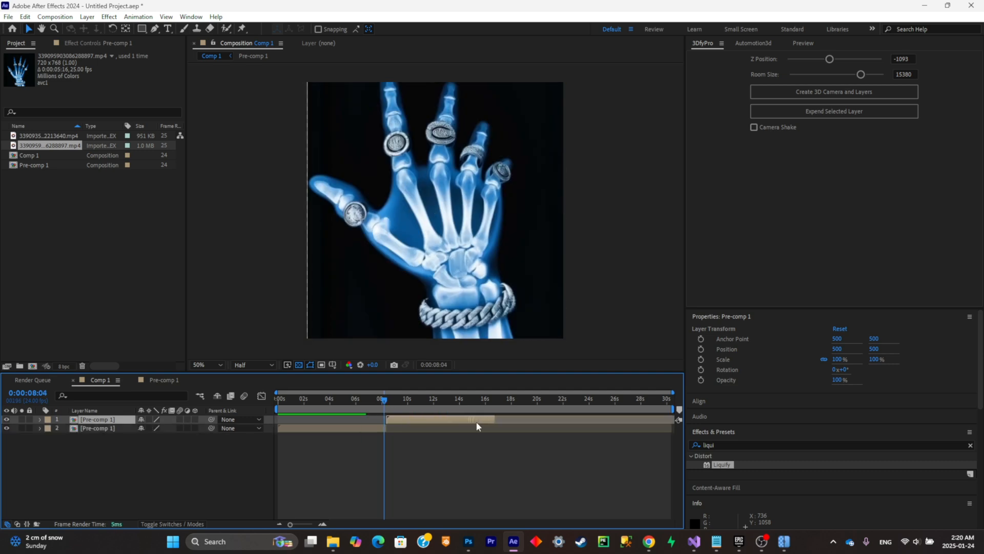
# - Add an adjustment layer with Brightness & Contrast and keyframe both values at 0 before and after the cut
pyautogui.rightClick(189, 462)
pyautogui.moveTo(287, 336)
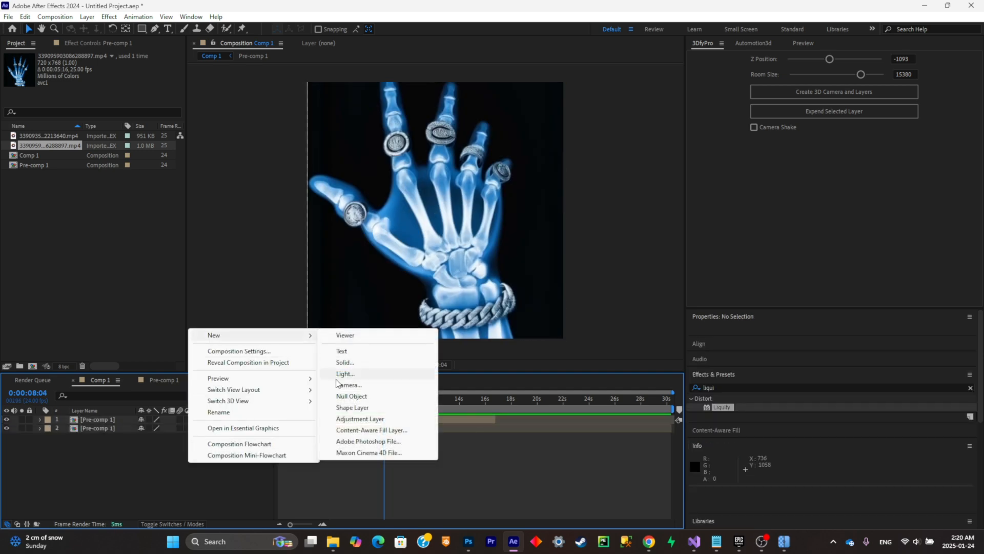
pyautogui.click(349, 419)
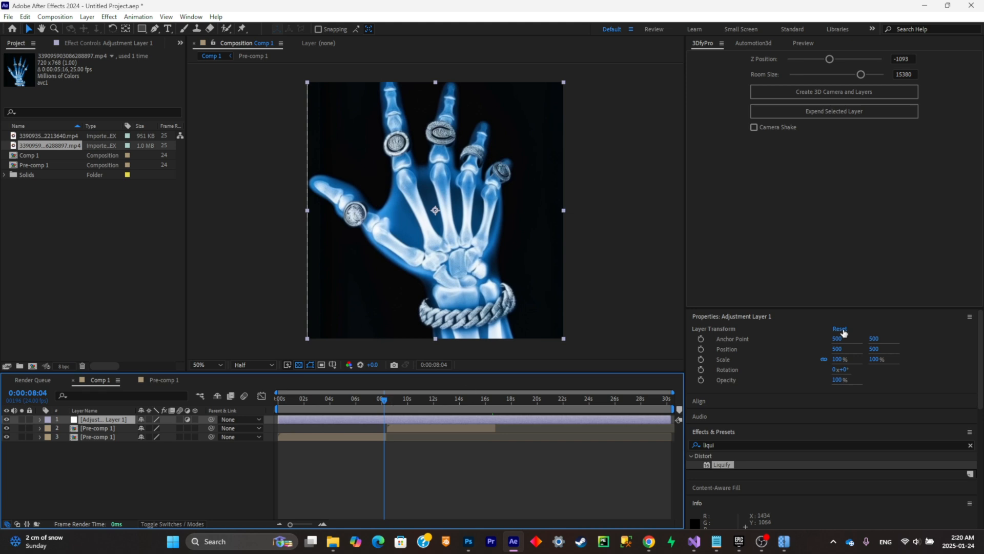
pyautogui.click(740, 445)
pyautogui.write('brign')
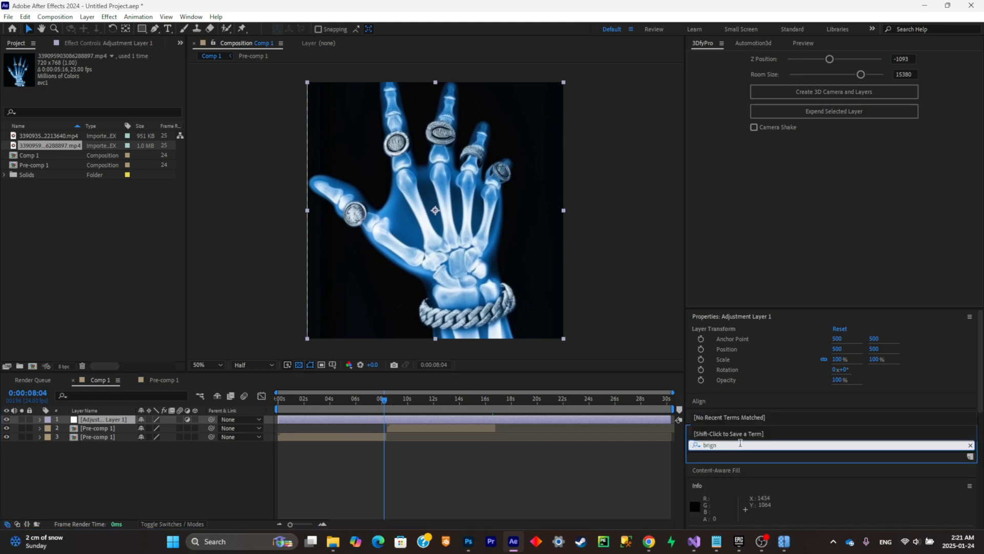
pyautogui.press('BackSpace')
pyautogui.moveTo(750, 508); pyautogui.dragTo(450, 421)
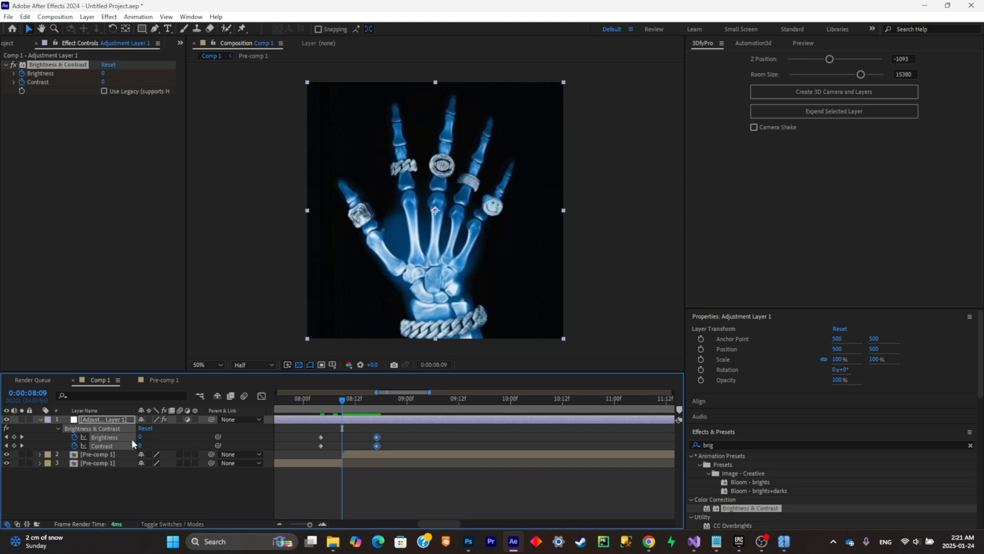
# - Keyframe Brightness to 150 at the cut, 0:00:08:09, between the two zero keyframes, and preview the flash transition
pyautogui.moveTo(140, 437); pyautogui.dragTo(329, 425)
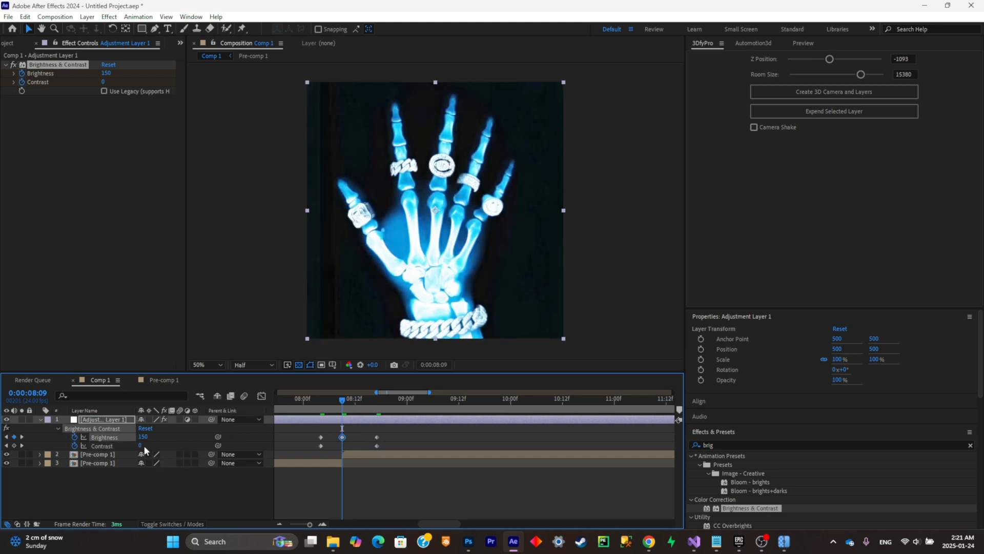
pyautogui.moveTo(143, 445); pyautogui.dragTo(85, 442)
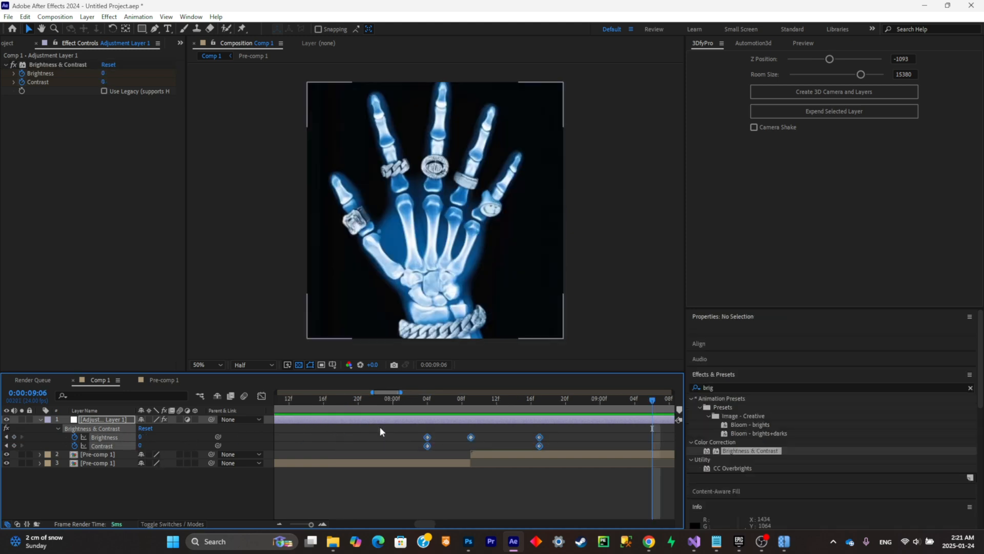
pyautogui.moveTo(554, 447); pyautogui.dragTo(506, 437)
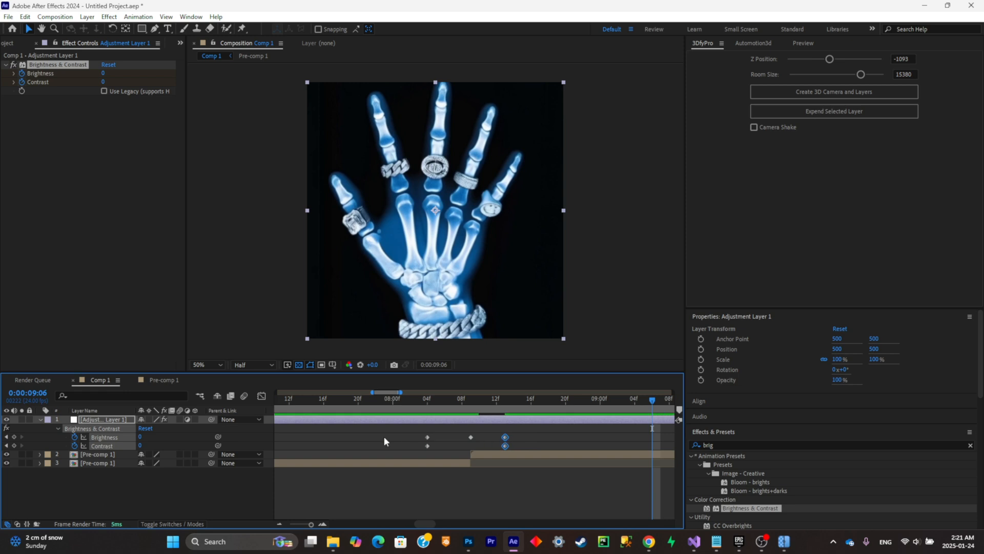
pyautogui.moveTo(384, 437); pyautogui.dragTo(437, 445)
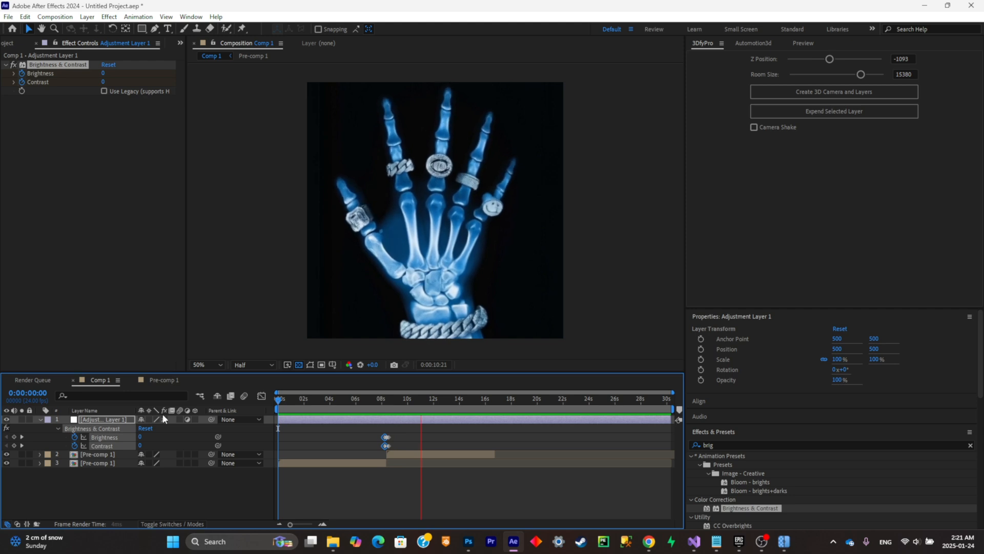
# - Stop the preview of the flash transition in Comp 1
pyautogui.press('space')
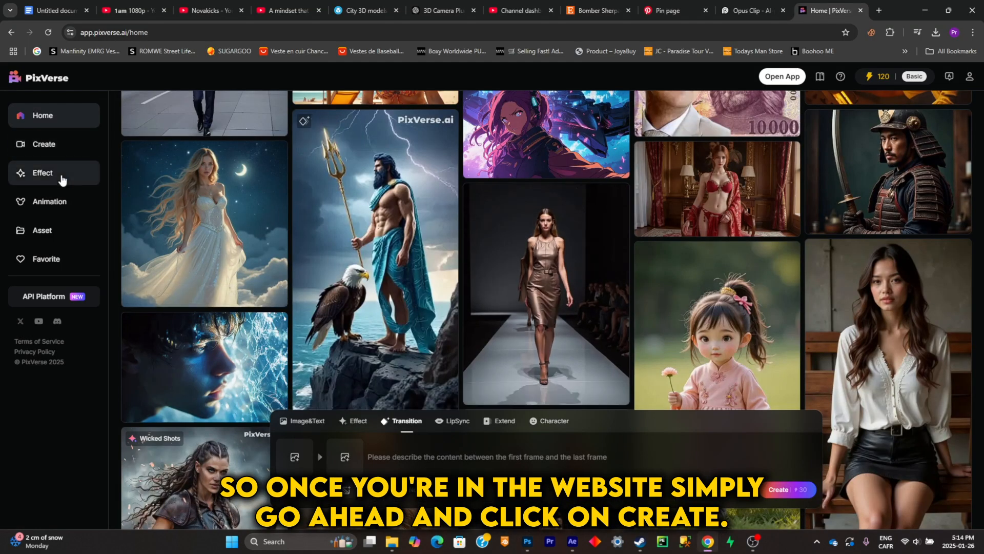
# - In PixVerse, start a Transition video with download (17).jpg from Downloads as the first frame
pyautogui.click(57, 144)
pyautogui.click(308, 422)
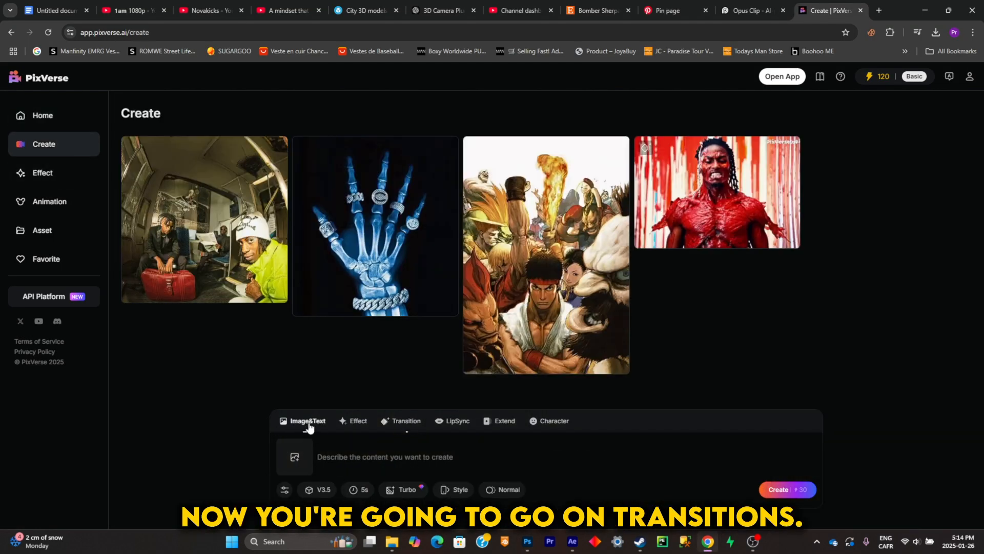
pyautogui.click(390, 422)
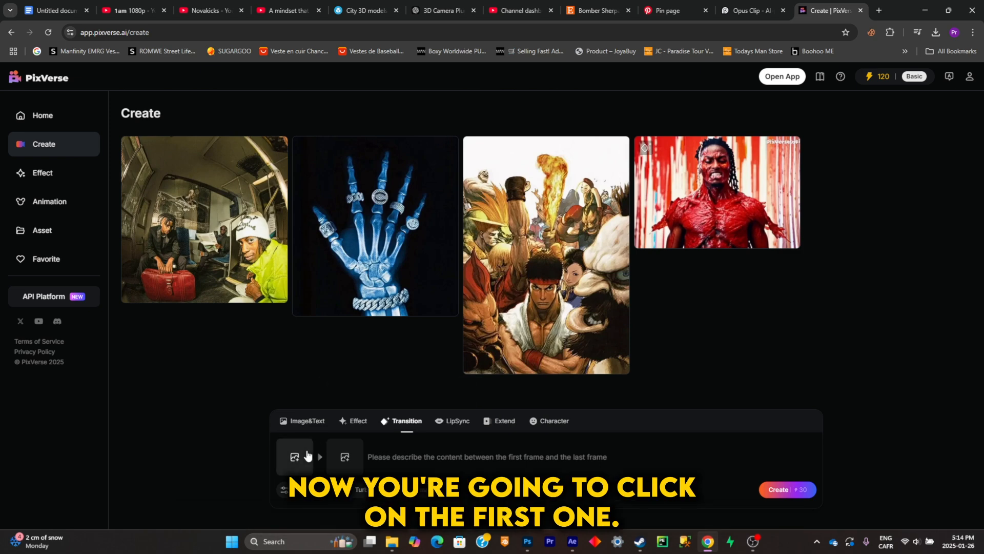
pyautogui.click(304, 457)
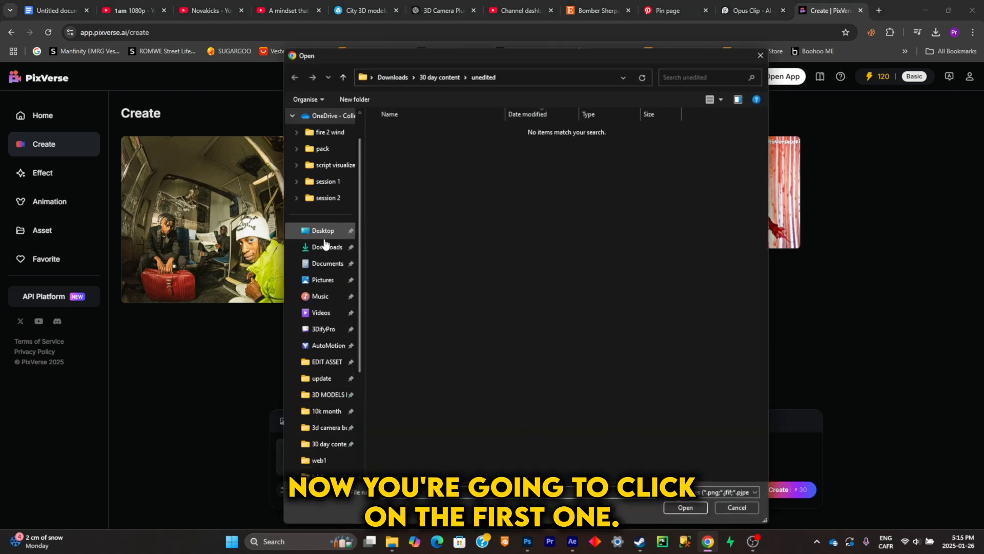
pyautogui.click(322, 247)
pyautogui.scroll(-7, 457, 220)
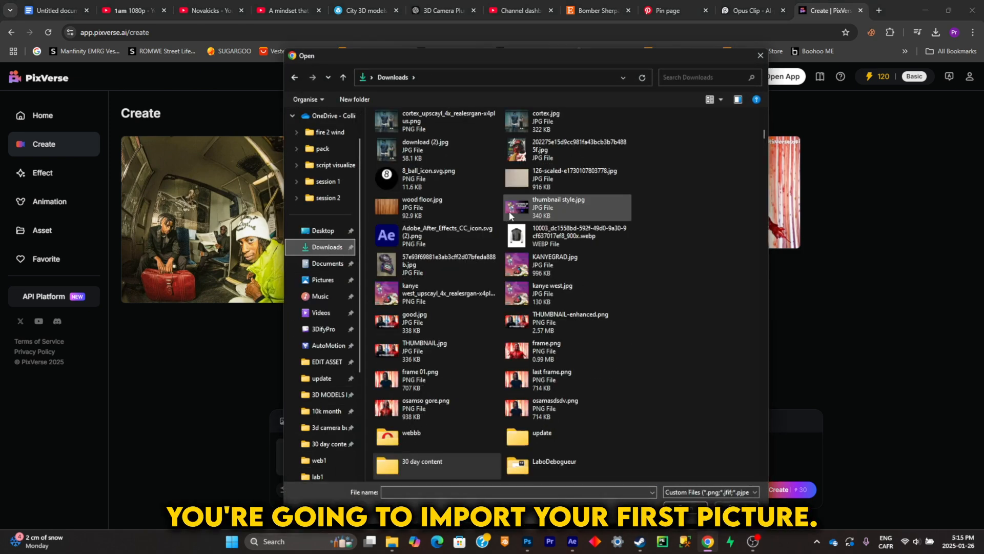
pyautogui.scroll(8, 456, 215)
pyautogui.doubleClick(456, 191)
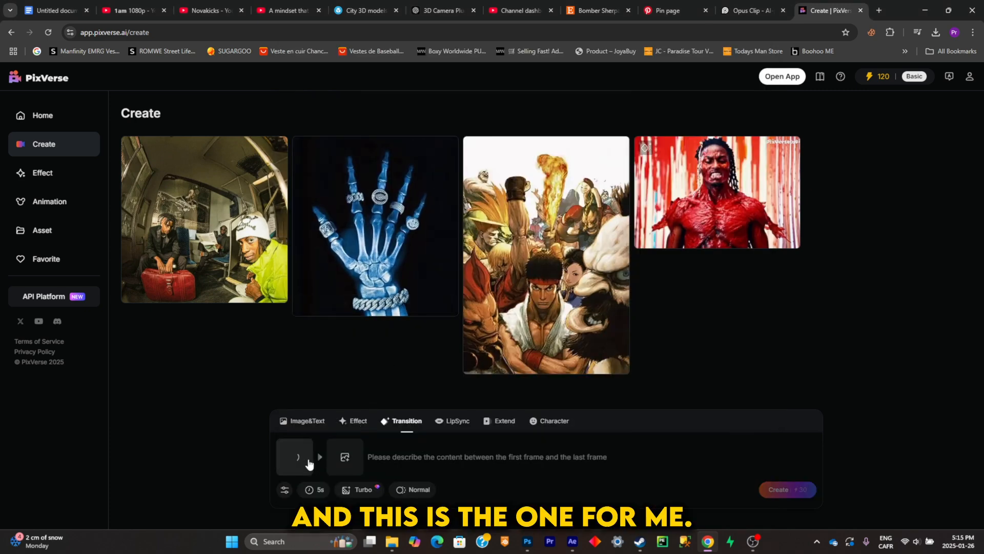
# - Set download (18).jpg as the last frame, then generate and download the transition video
pyautogui.click(337, 458)
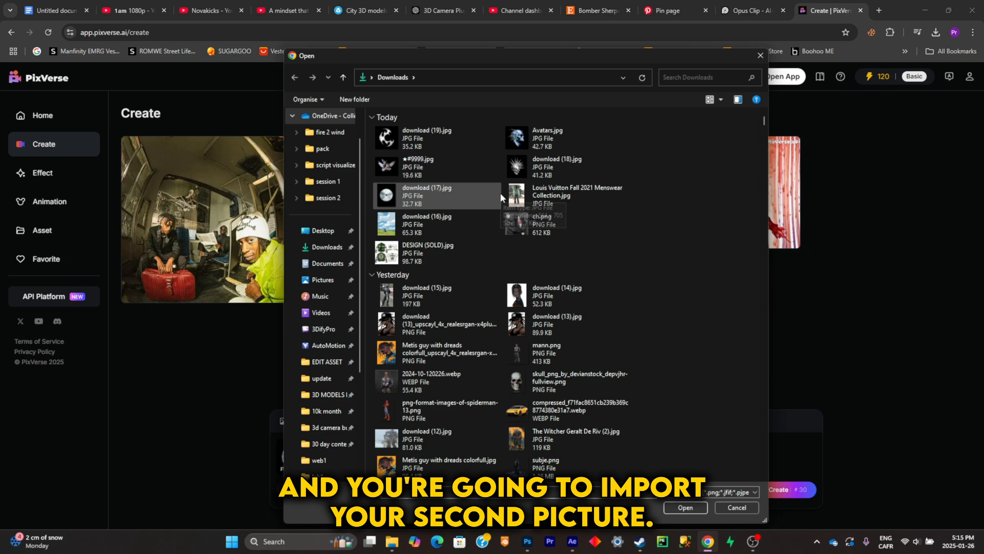
pyautogui.doubleClick(556, 164)
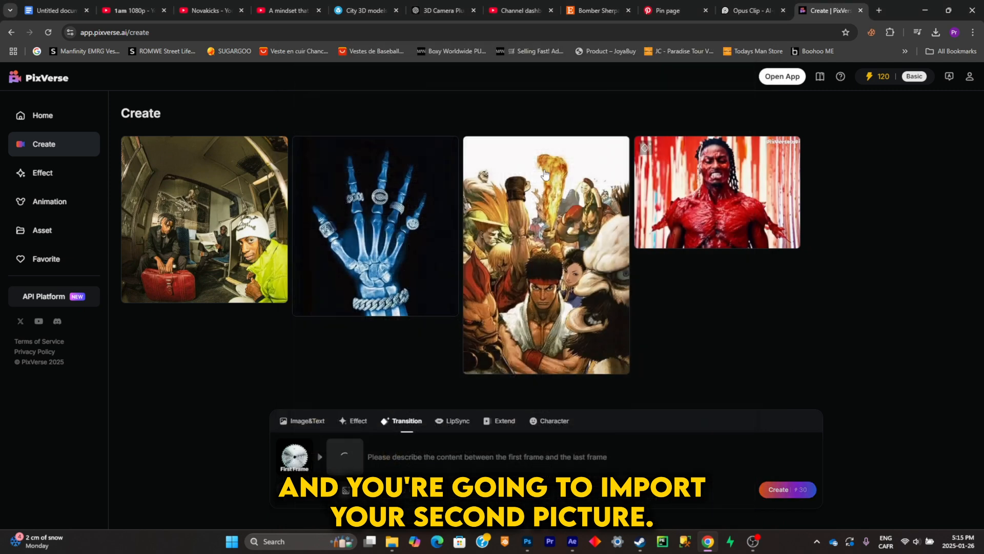
pyautogui.click(779, 490)
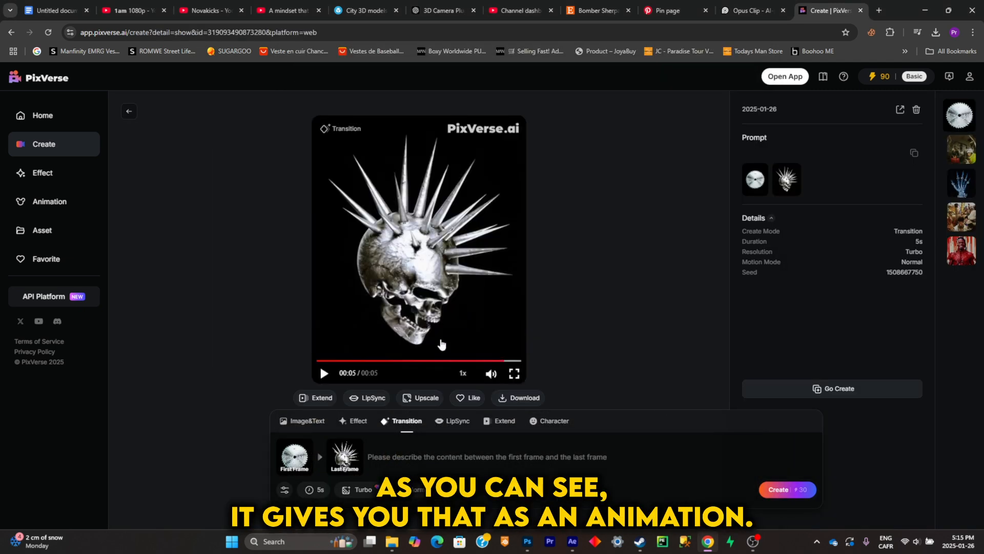
pyautogui.click(541, 400)
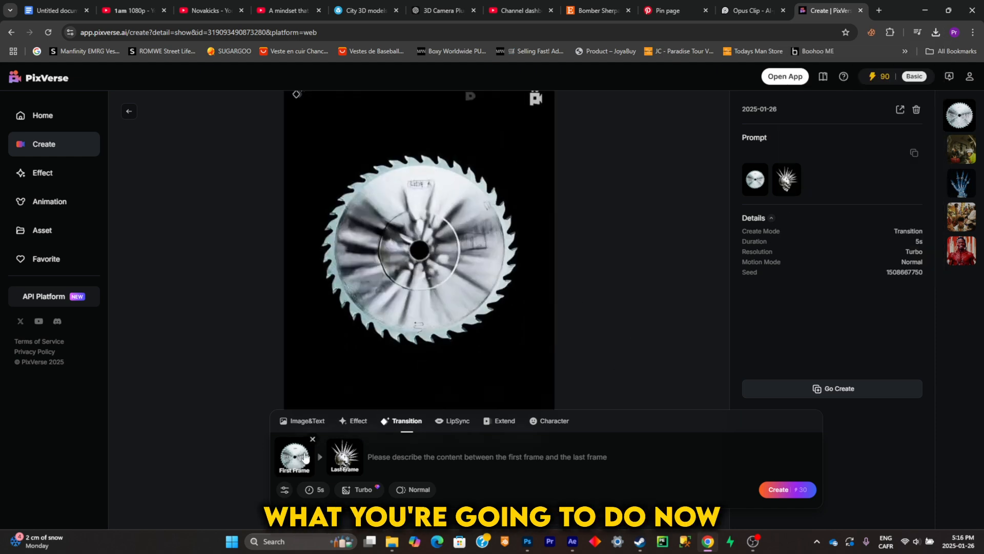
# - Replace both frames with the spiked skull first and the doves last, and generate the second transition video
pyautogui.click(312, 440)
pyautogui.click(363, 439)
pyautogui.click(295, 456)
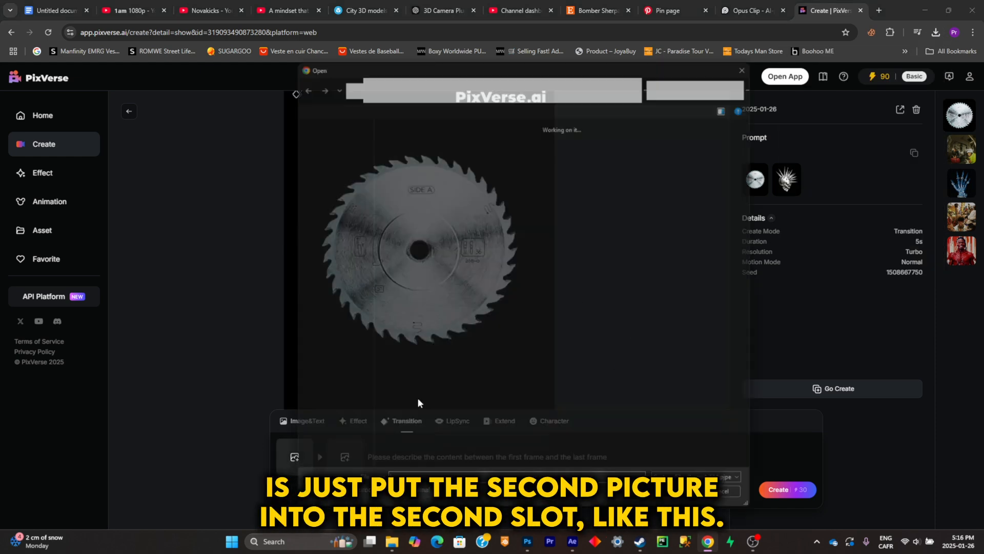
pyautogui.doubleClick(451, 281)
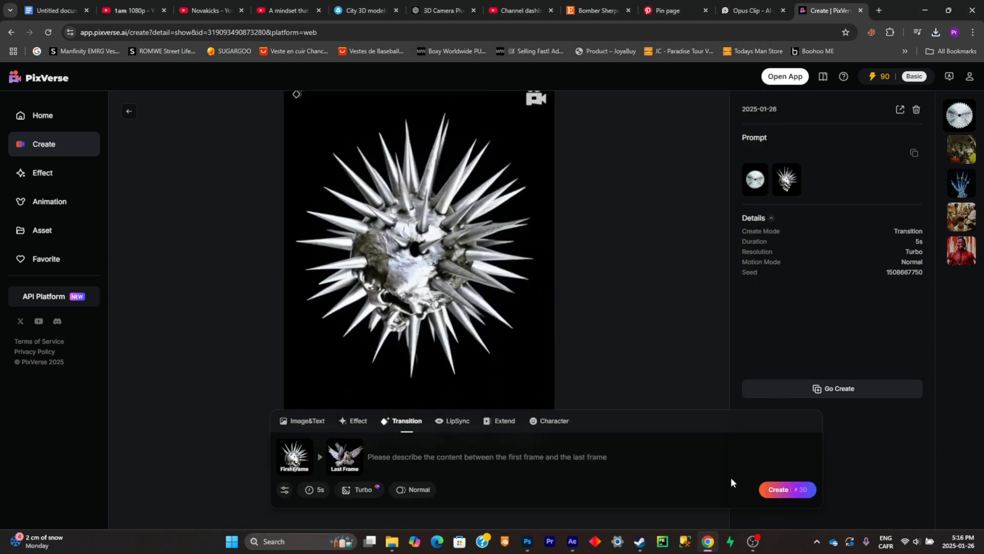
pyautogui.click(771, 489)
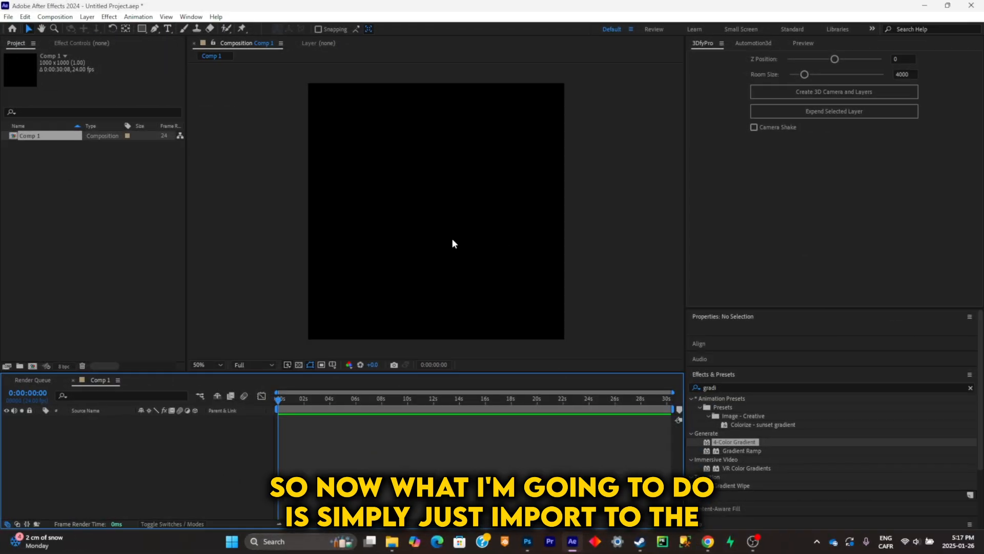
# - In After Effects, import the two downloaded PixVerse videos into Comp 1, with the skull-to-doves clip above the saw-blade clip
pyautogui.moveTo(395, 543)
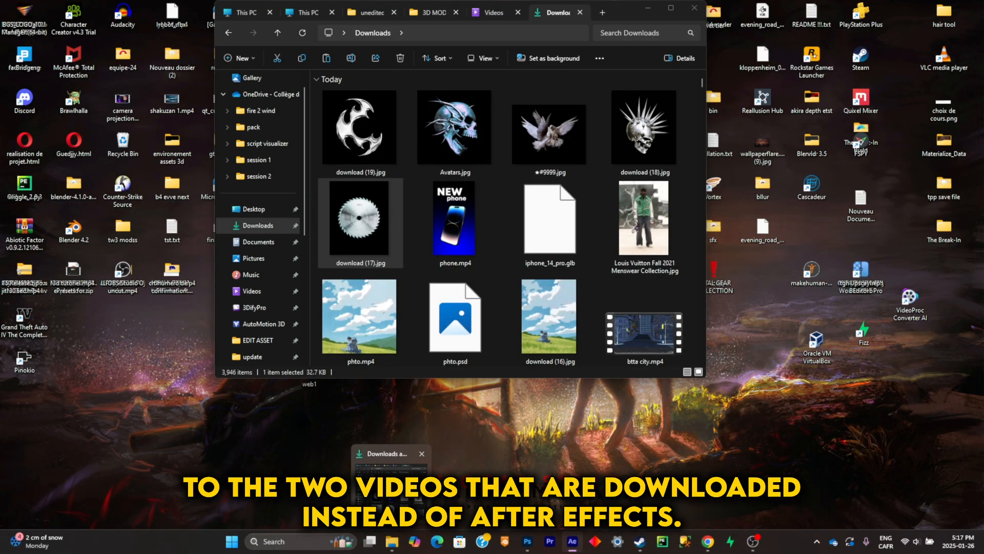
pyautogui.click(391, 481)
pyautogui.click(352, 219)
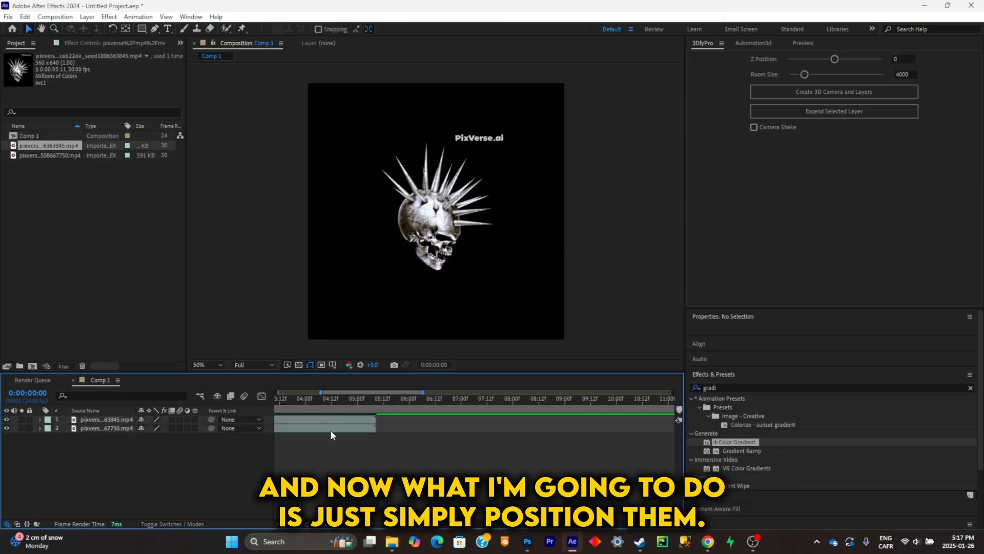
pyautogui.moveTo(328, 417); pyautogui.dragTo(564, 422)
pyautogui.moveTo(469, 420); pyautogui.dragTo(457, 421)
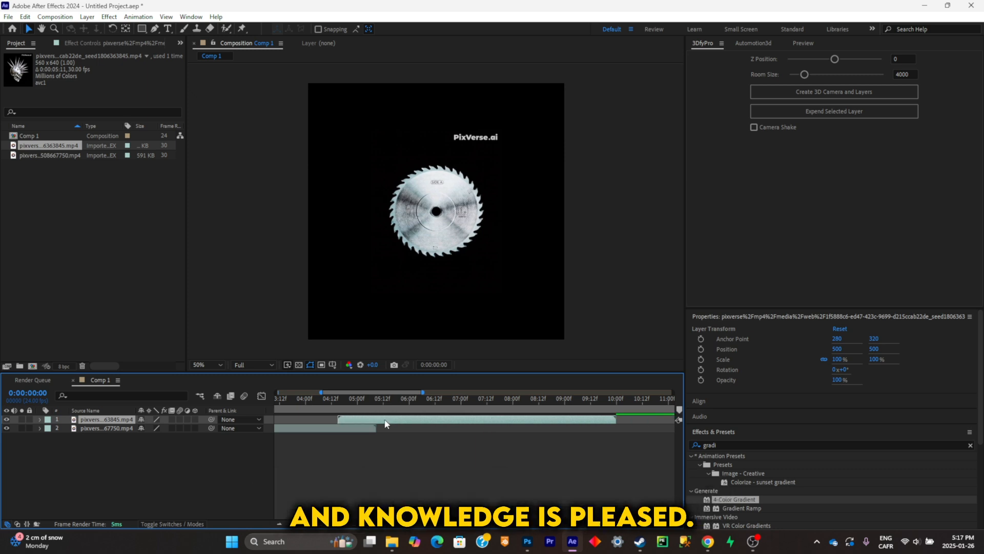
# - Place the skull-to-doves clip directly after the saw-blade clip and preview the sequence from the start
pyautogui.hotkey('ctrl', 'z')
pyautogui.hotkey('ctrl', 'z')
pyautogui.moveTo(355, 419); pyautogui.dragTo(626, 424)
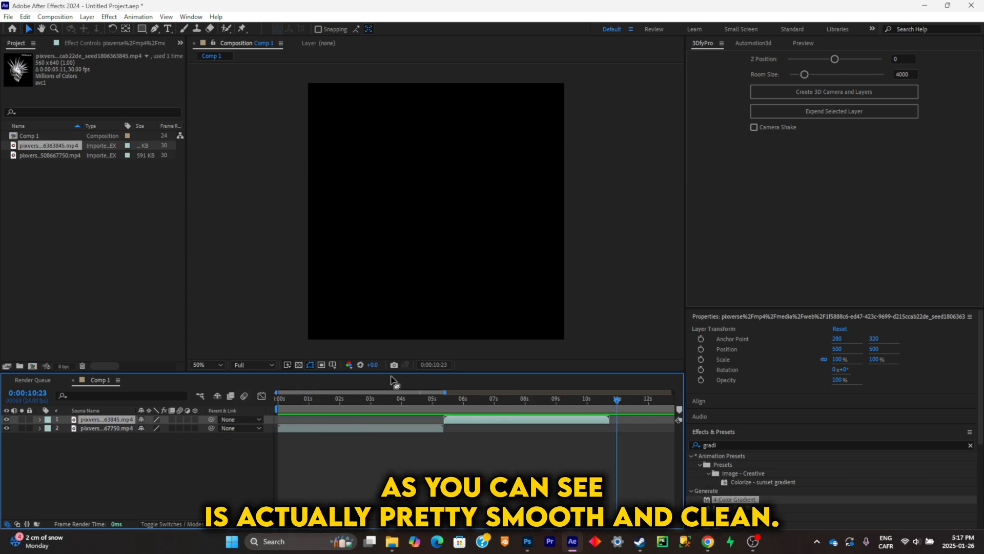
pyautogui.moveTo(422, 401); pyautogui.dragTo(287, 403)
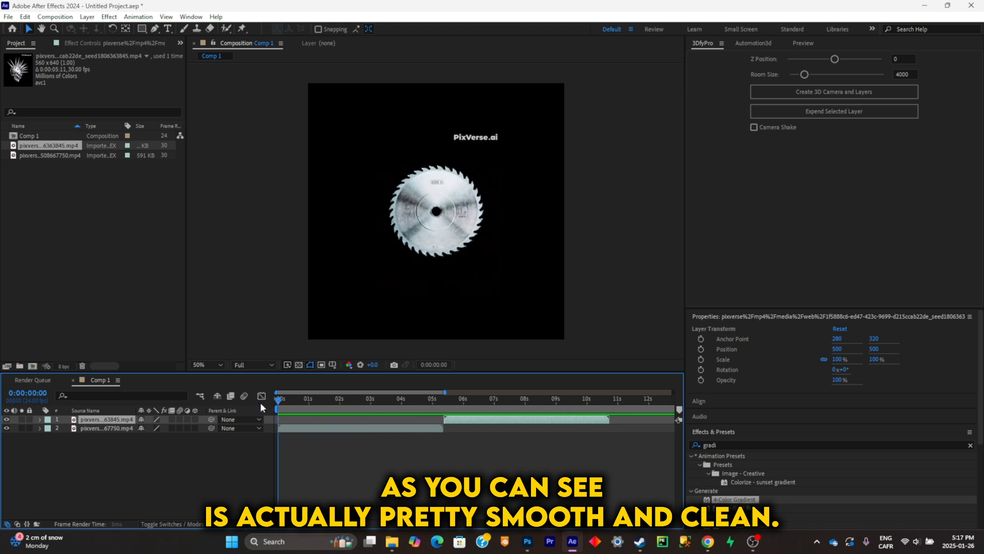
pyautogui.press('space')
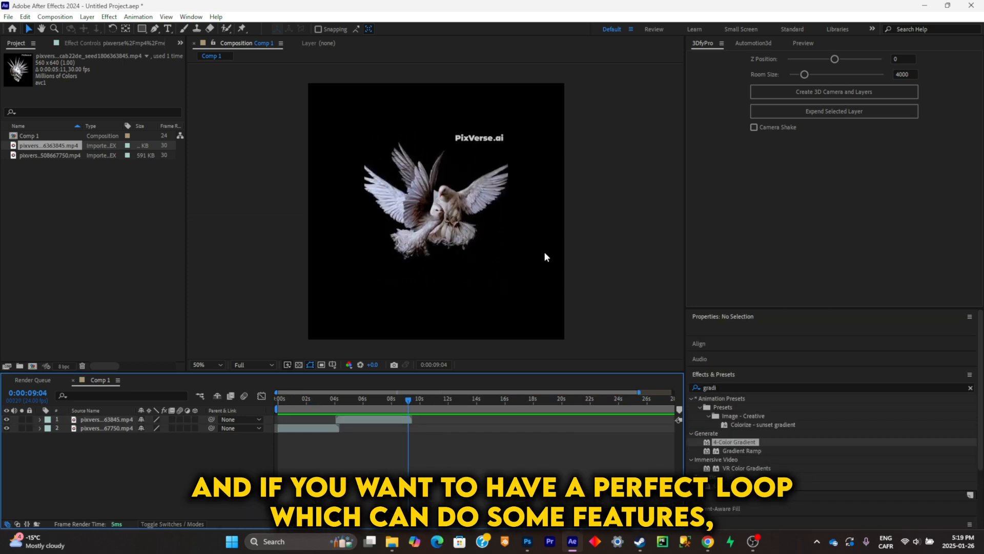
# - Switch to PixVerse and load the doves image ★#9999.jpg from Downloads as the transition's first frame
pyautogui.click(708, 542)
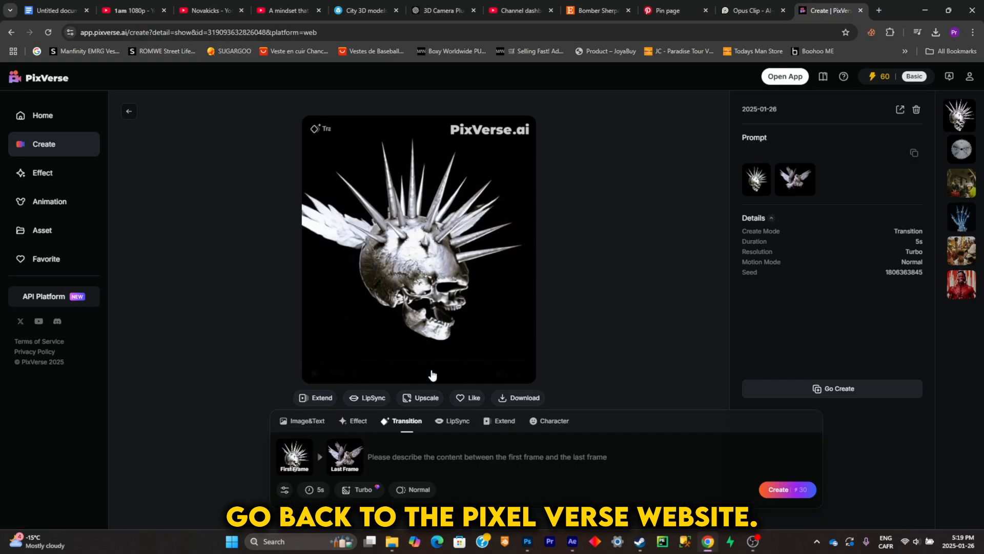
pyautogui.click(361, 445)
pyautogui.click(320, 247)
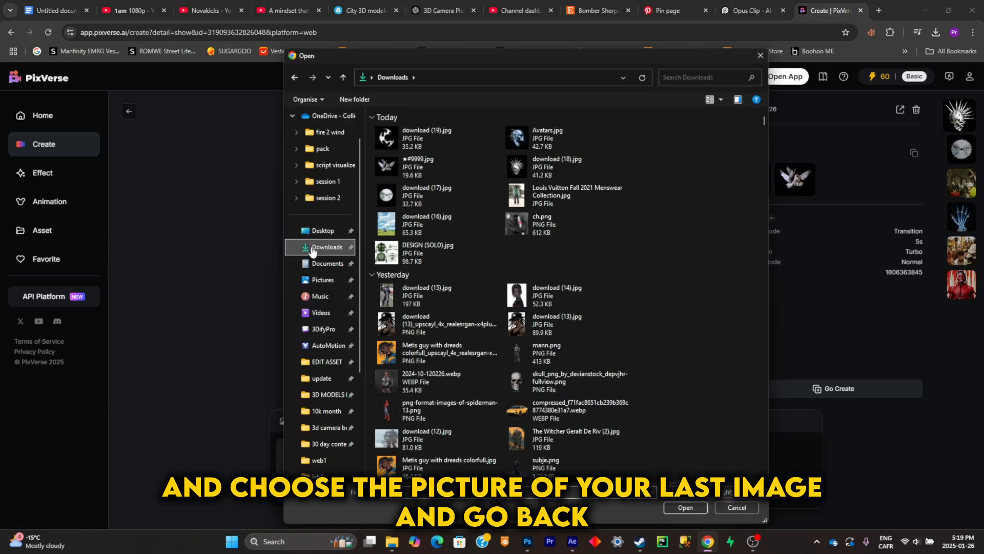
pyautogui.doubleClick(435, 159)
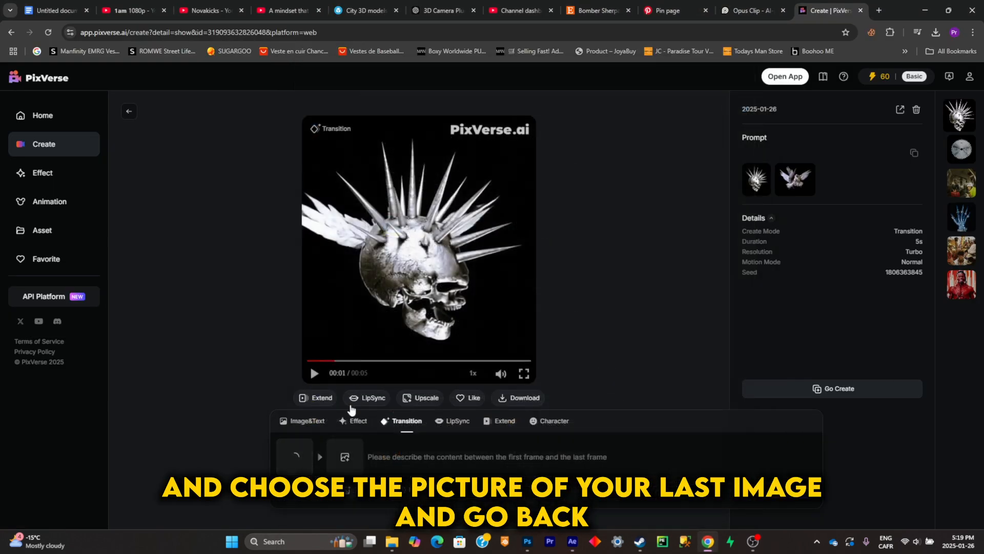
pyautogui.click(345, 456)
pyautogui.click(758, 56)
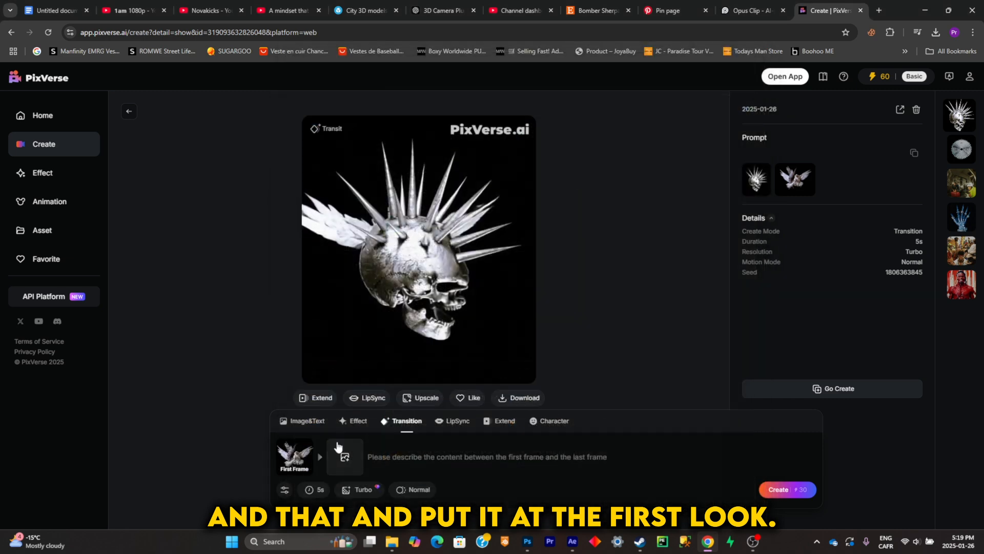
# - Set the saw-blade image download (17).jpg as the last frame and generate the closing transition video
pyautogui.click(344, 456)
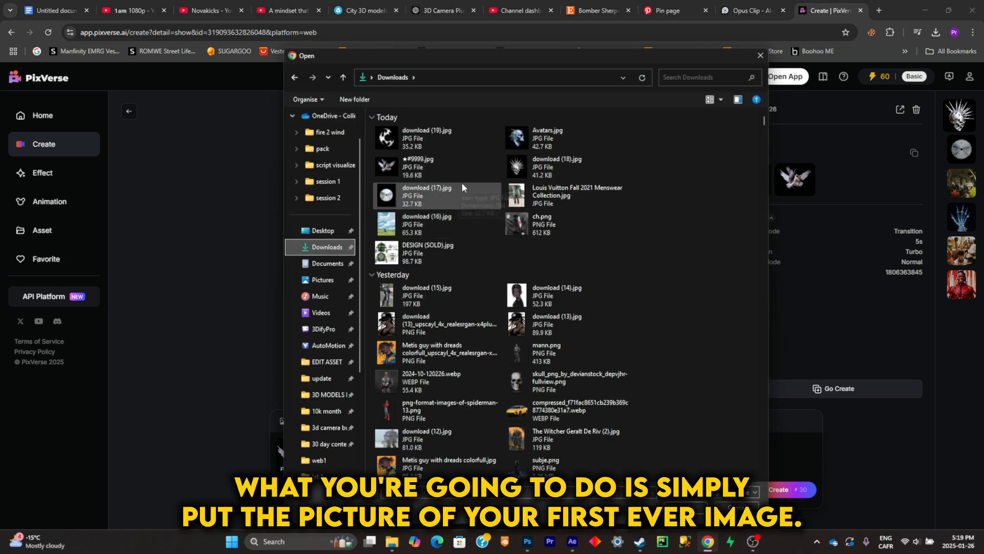
pyautogui.doubleClick(460, 198)
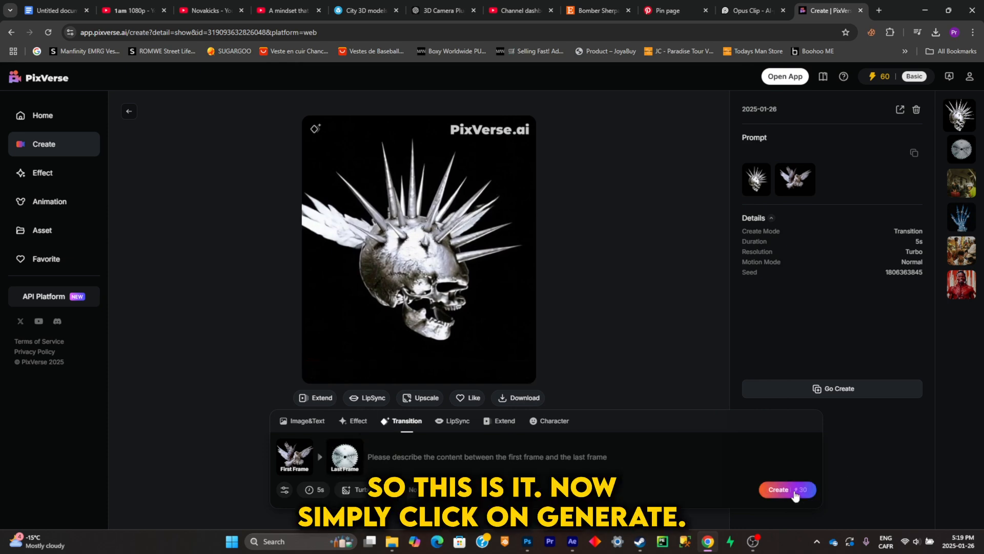
pyautogui.click(786, 490)
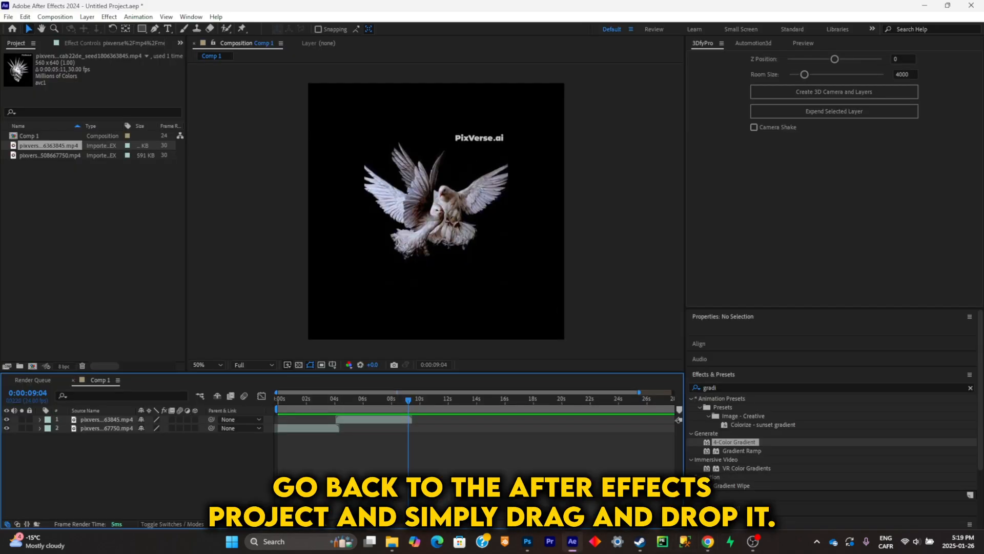
# - Import the downloaded doves-to-saw-blade video into Comp 1 in After Effects, starting near the end of the second clip
pyautogui.click(392, 541)
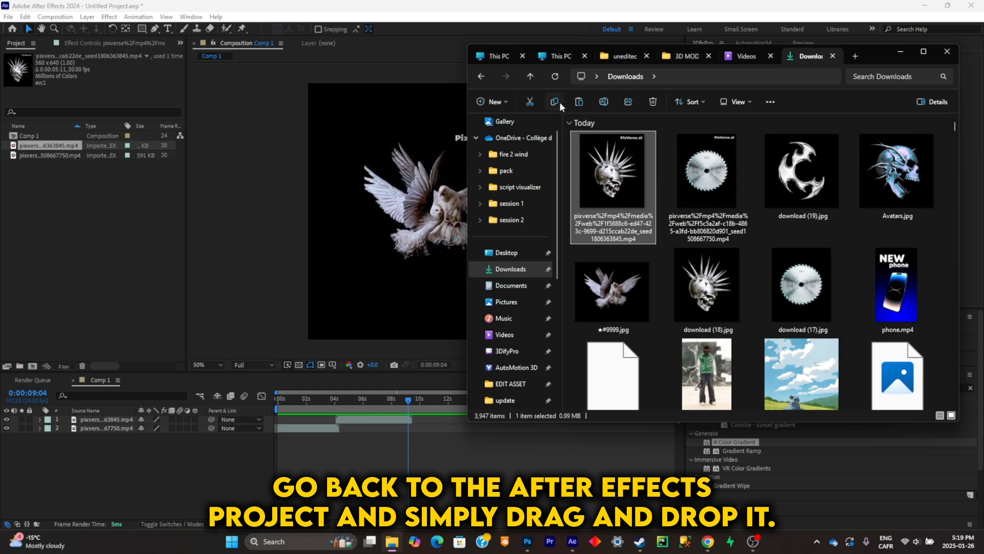
pyautogui.moveTo(642, 186); pyautogui.dragTo(381, 255)
pyautogui.scroll(2, 430, 425)
pyautogui.moveTo(427, 420); pyautogui.dragTo(427, 420)
# - Scale the doves-to-saw-blade clip to 153% to match the doves in the second clip
pyautogui.press('s')
pyautogui.moveTo(167, 427); pyautogui.dragTo(189, 425)
pyautogui.moveTo(386, 402); pyautogui.dragTo(396, 403)
pyautogui.moveTo(176, 428); pyautogui.dragTo(181, 428)
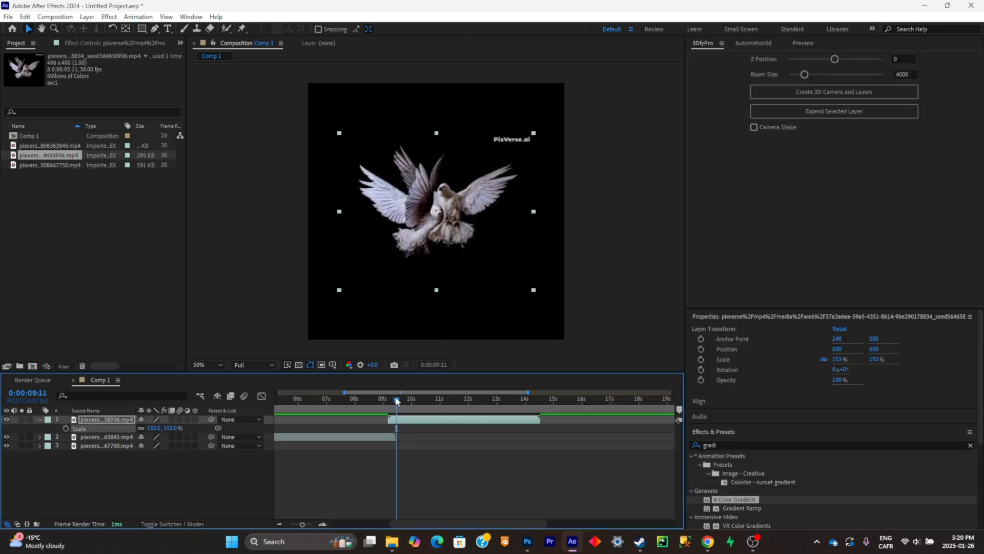
pyautogui.moveTo(396, 403); pyautogui.dragTo(389, 410)
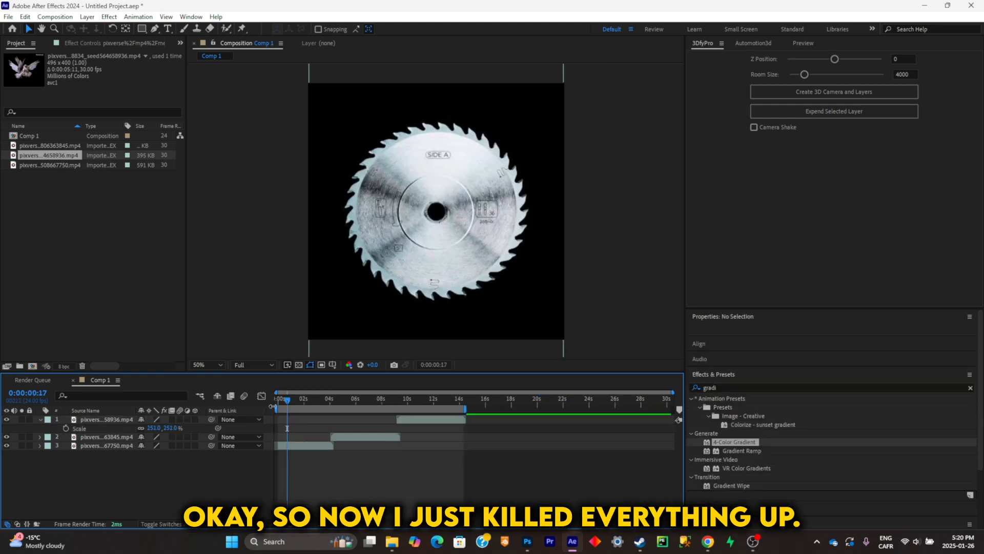
# - Preview the three-clip loop from the start of Comp 1
pyautogui.moveTo(287, 399); pyautogui.dragTo(256, 403)
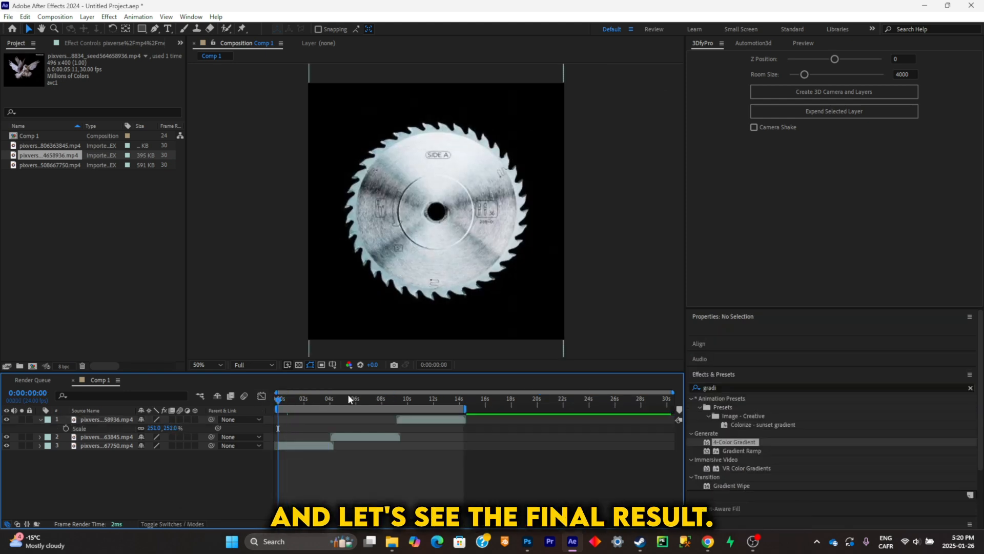
pyautogui.press('space')
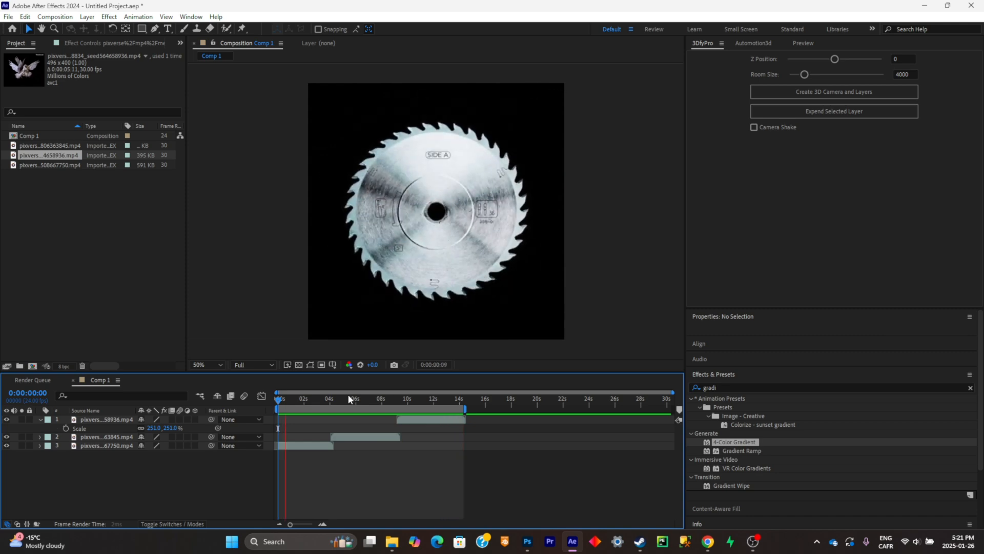
# - Keyframe the third clip's Scale at 251% at 0:00:12:15 and at a smaller value at 0:00:14:07, and check the change
pyautogui.moveTo(287, 400); pyautogui.dragTo(443, 417)
pyautogui.click(443, 417)
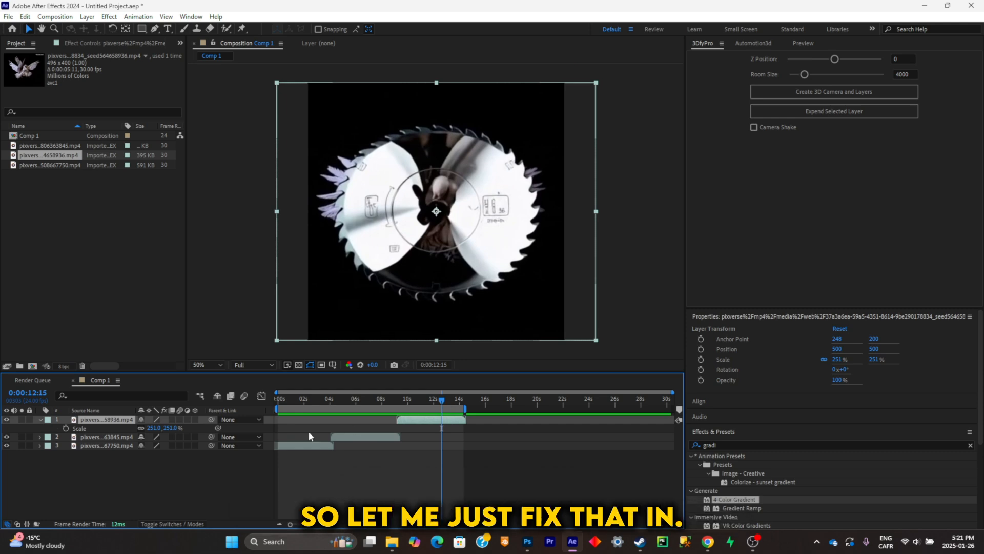
pyautogui.press('s')
pyautogui.hotkey('alt', 'shift', 's')
pyautogui.moveTo(450, 396); pyautogui.dragTo(462, 409)
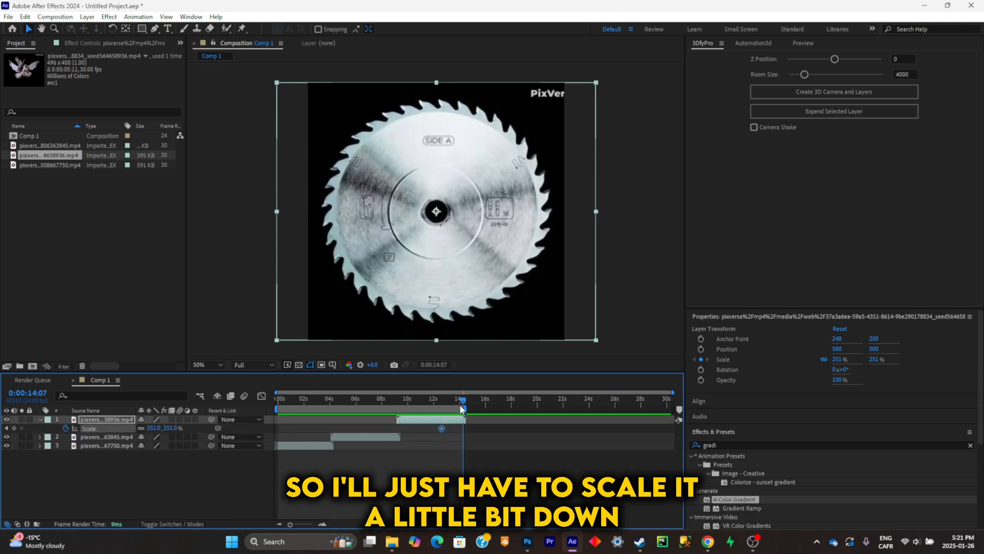
pyautogui.moveTo(180, 428); pyautogui.dragTo(156, 427)
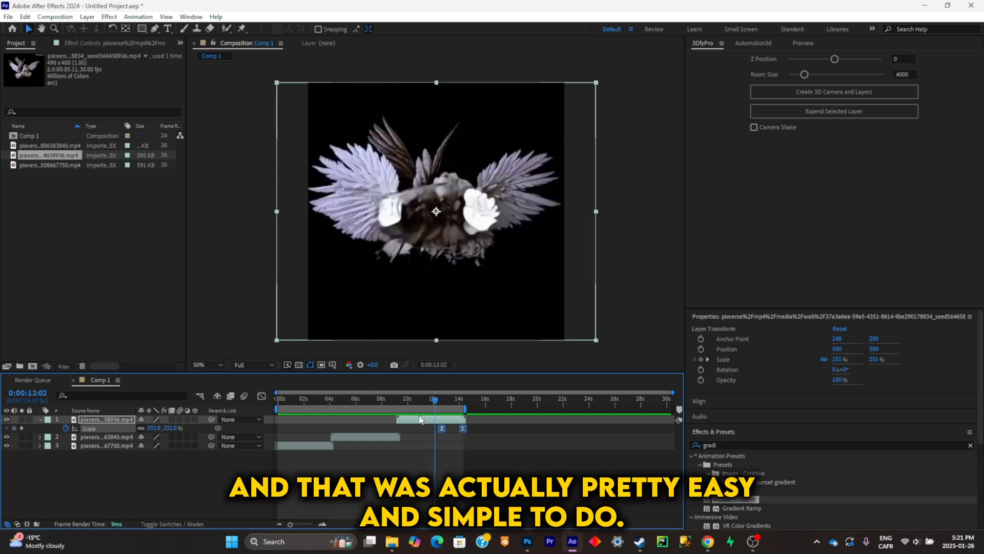
pyautogui.moveTo(430, 403); pyautogui.dragTo(399, 406)
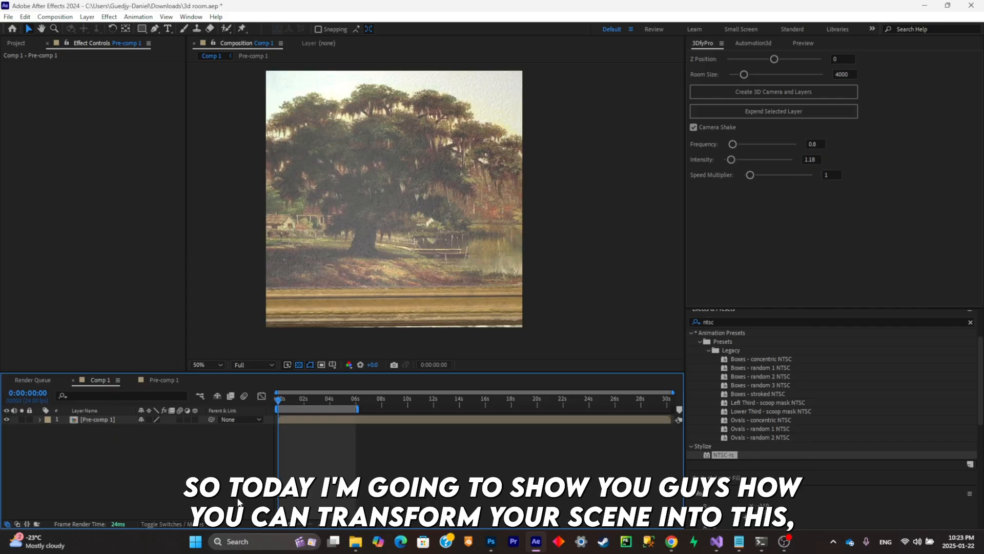
pyautogui.moveTo(278, 399); pyautogui.dragTo(310, 406)
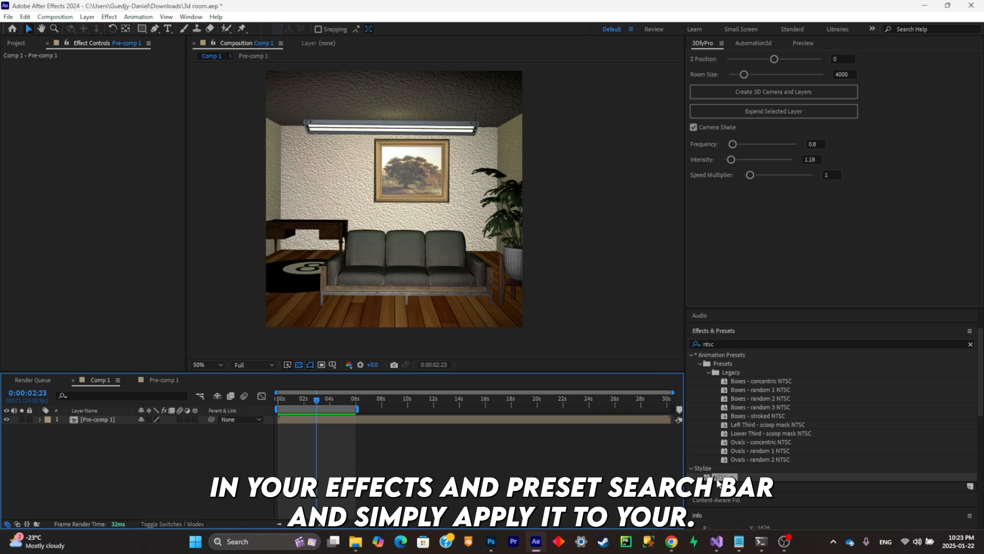
# - Create an adjustment layer above Pre-comp 1 in Comp 1 and apply the NTSC-rs effect to it
pyautogui.moveTo(719, 481); pyautogui.dragTo(713, 471)
pyautogui.moveTo(513, 429); pyautogui.dragTo(353, 427)
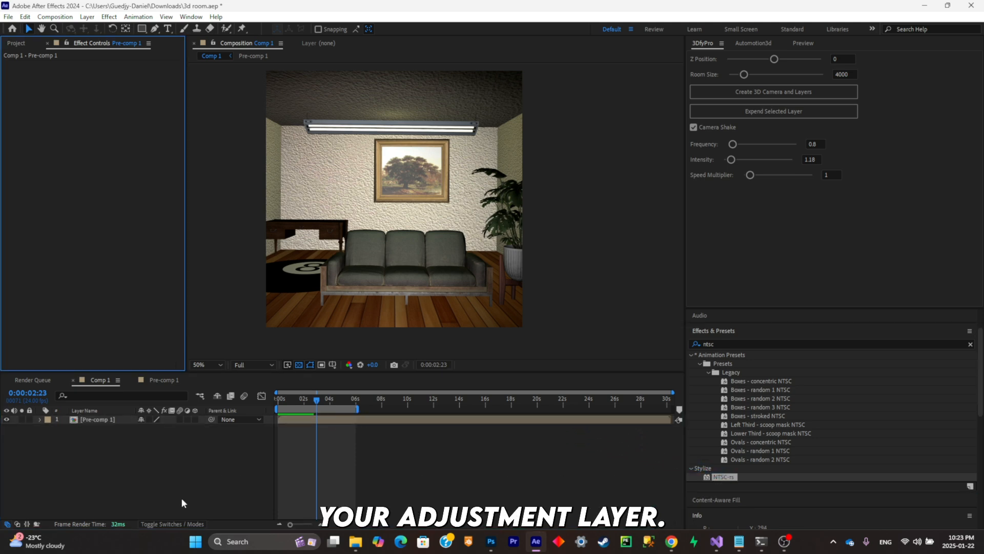
pyautogui.rightClick(182, 500)
pyautogui.rightClick(182, 453)
pyautogui.moveTo(264, 328)
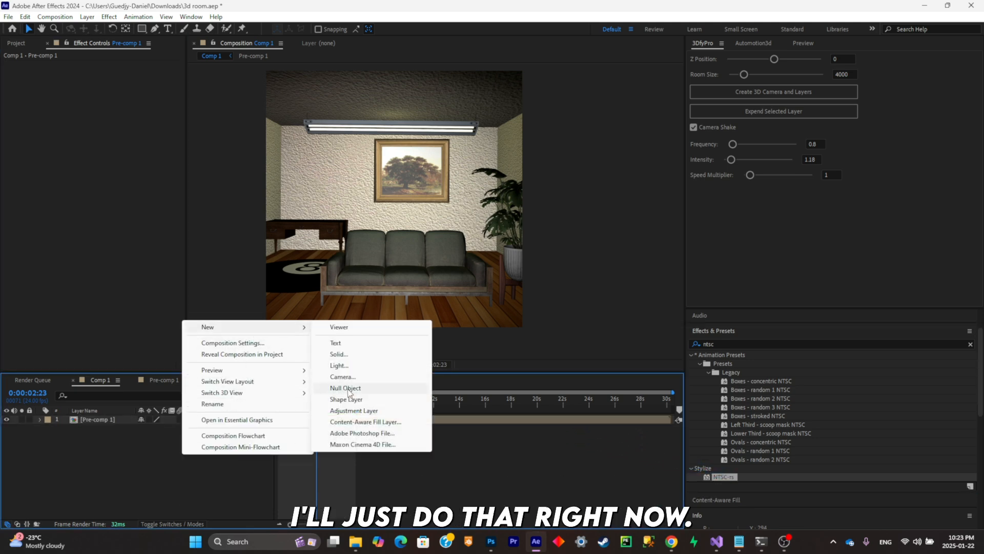
pyautogui.click(353, 410)
pyautogui.moveTo(723, 477); pyautogui.dragTo(474, 420)
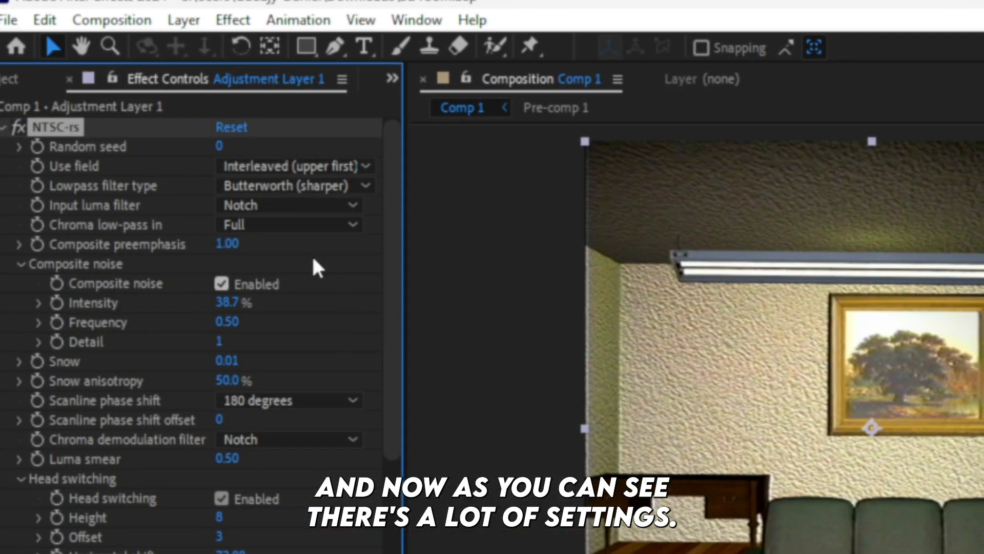
# - Compare low and high Composite preemphasis in the NTSC-rs effect and set it to 2.00
pyautogui.scroll(-10, 140, 528)
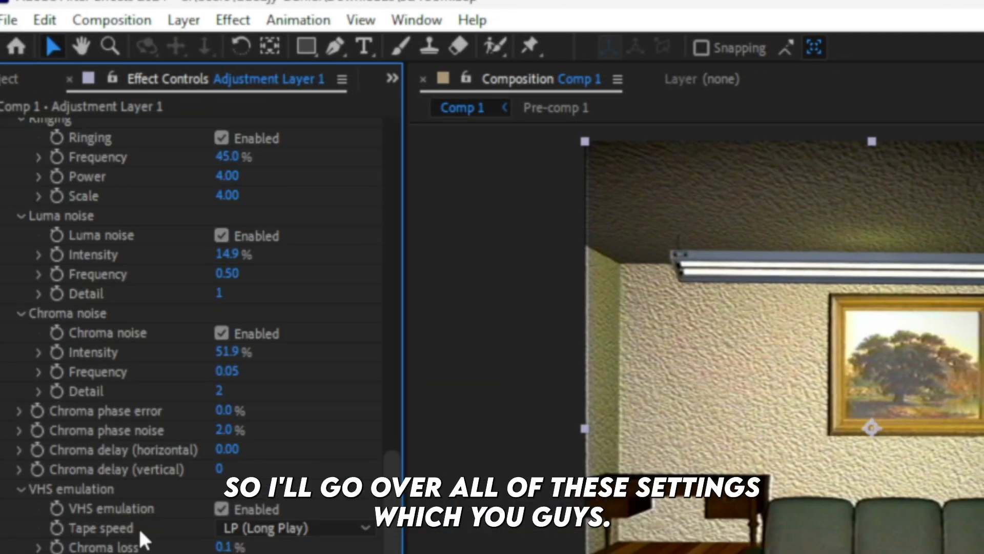
pyautogui.scroll(11, 139, 528)
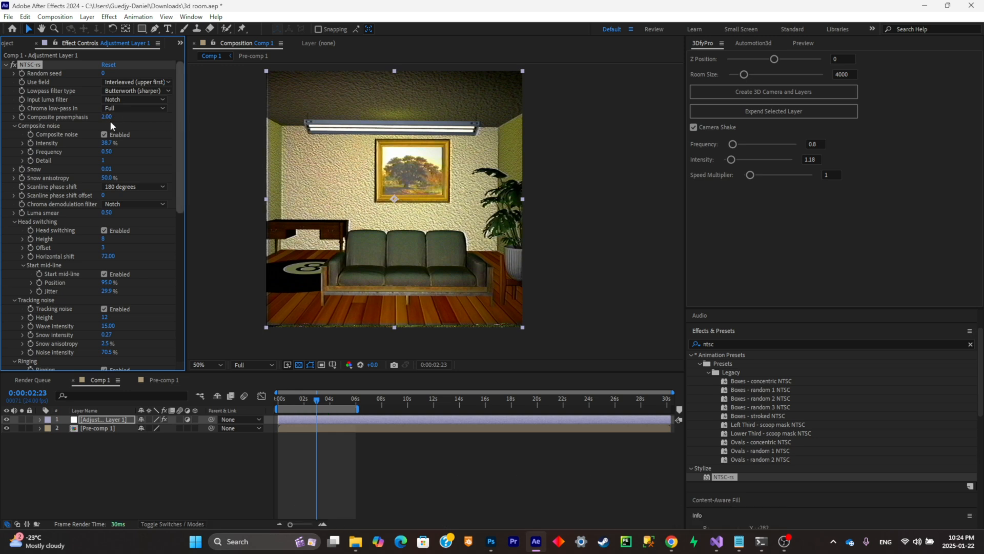
pyautogui.moveTo(107, 116); pyautogui.dragTo(35, 137)
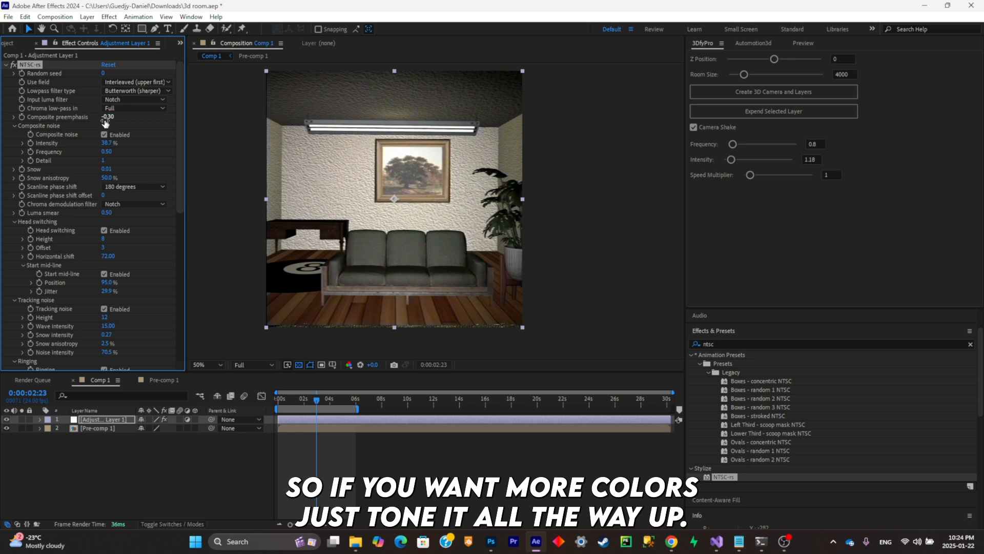
pyautogui.moveTo(105, 123); pyautogui.dragTo(207, 118)
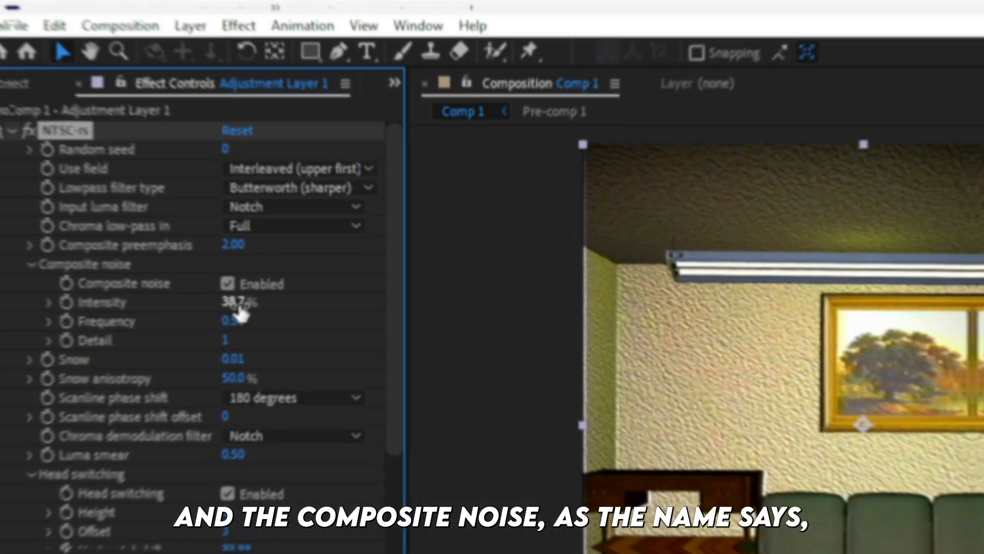
# - Try a Composite noise Intensity of 100% and inspect the grain on the room up close
pyautogui.moveTo(221, 303); pyautogui.dragTo(321, 293)
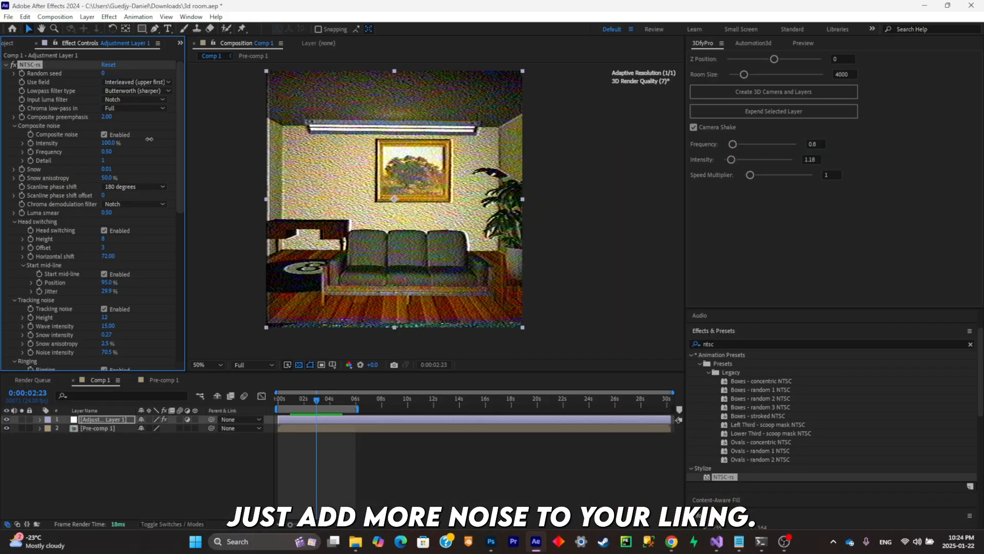
pyautogui.scroll(1, 375, 157)
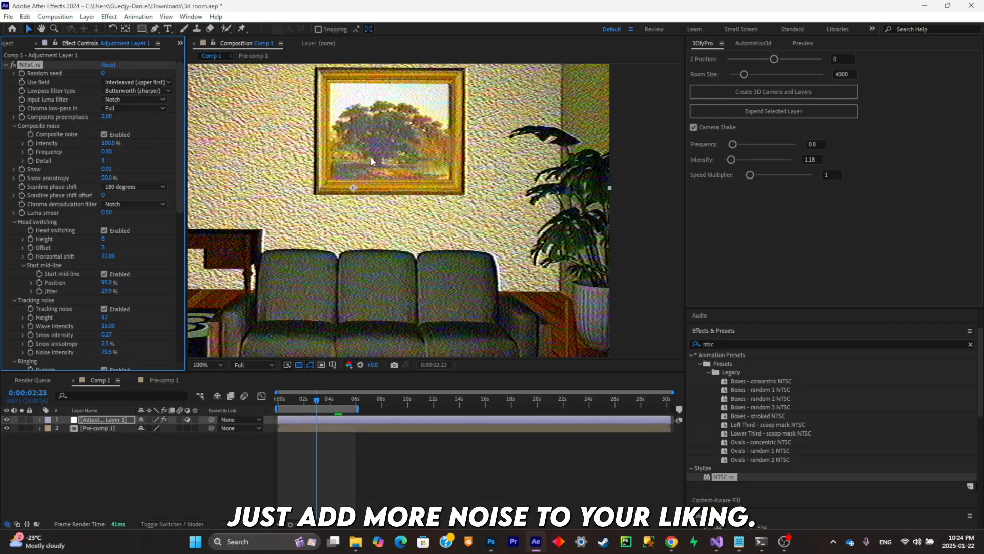
pyautogui.scroll(-1, 375, 156)
pyautogui.scroll(1, 376, 157)
pyautogui.moveTo(376, 157); pyautogui.dragTo(433, 149)
pyautogui.scroll(-1, 433, 149)
pyautogui.scroll(1, 436, 149)
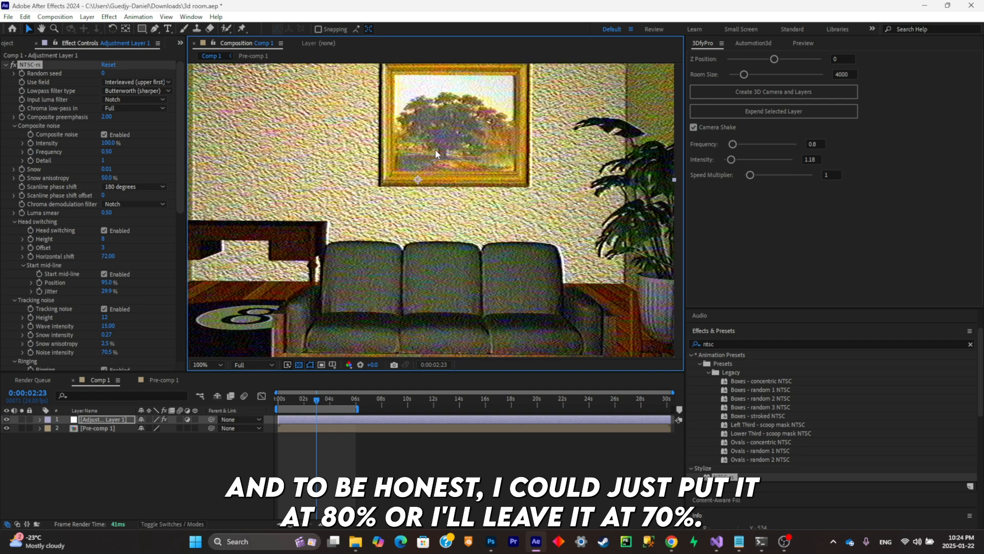
pyautogui.scroll(-1, 435, 149)
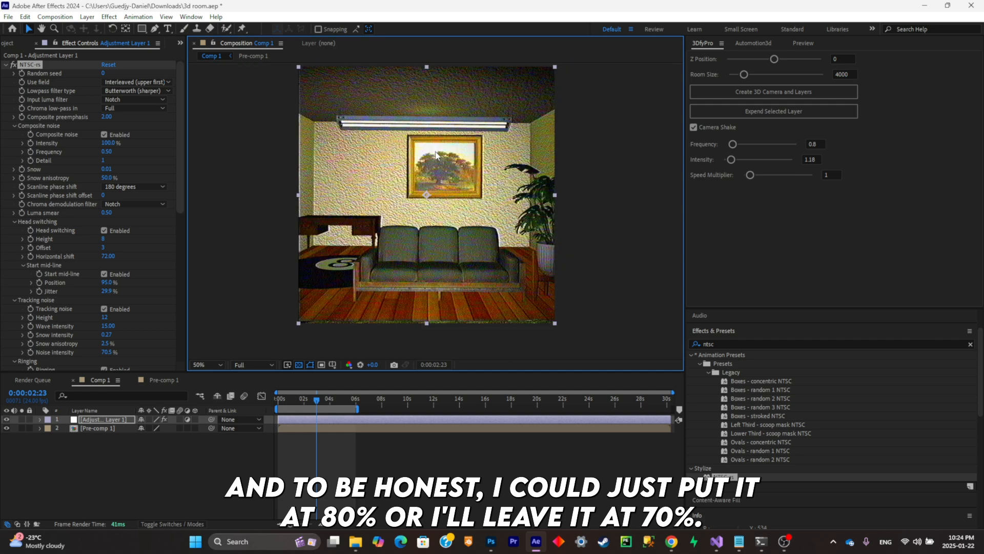
# - Set the Composite noise Intensity to 70%
pyautogui.click(109, 144)
pyautogui.write('70')
pyautogui.press('Return')
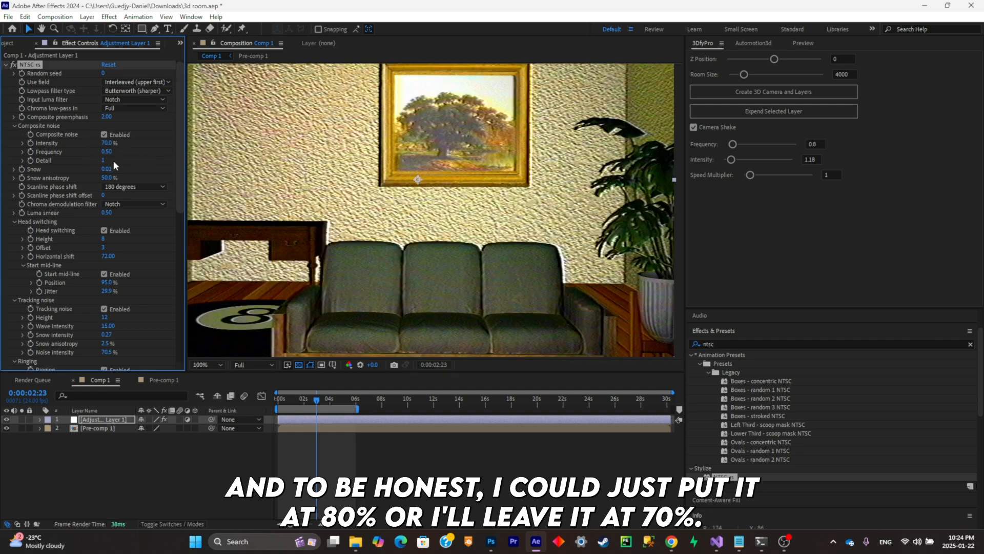
# - Set the Composite noise Frequency to 1.00 and Detail to 2, and raise Snow to 26.01
pyautogui.moveTo(106, 152); pyautogui.dragTo(134, 154)
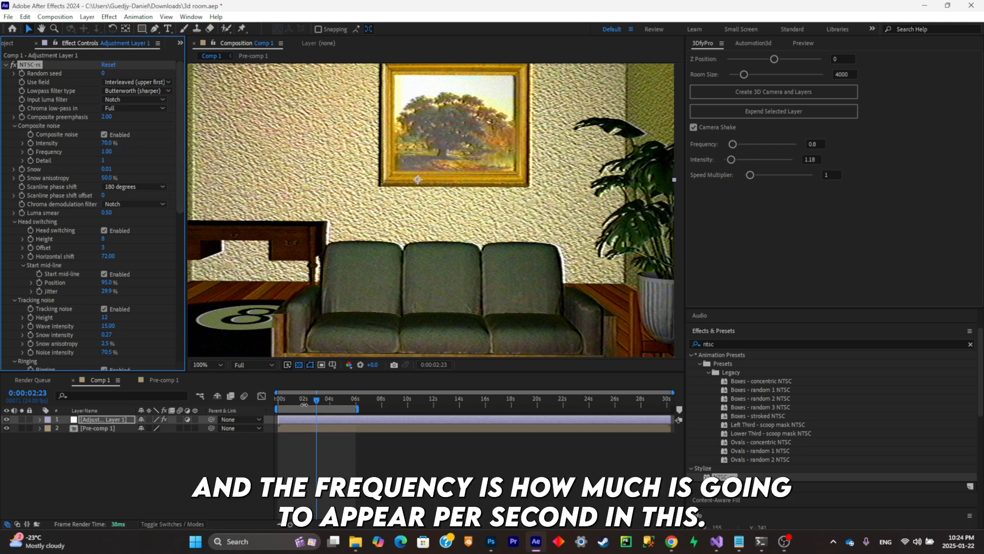
pyautogui.moveTo(291, 398); pyautogui.dragTo(266, 409)
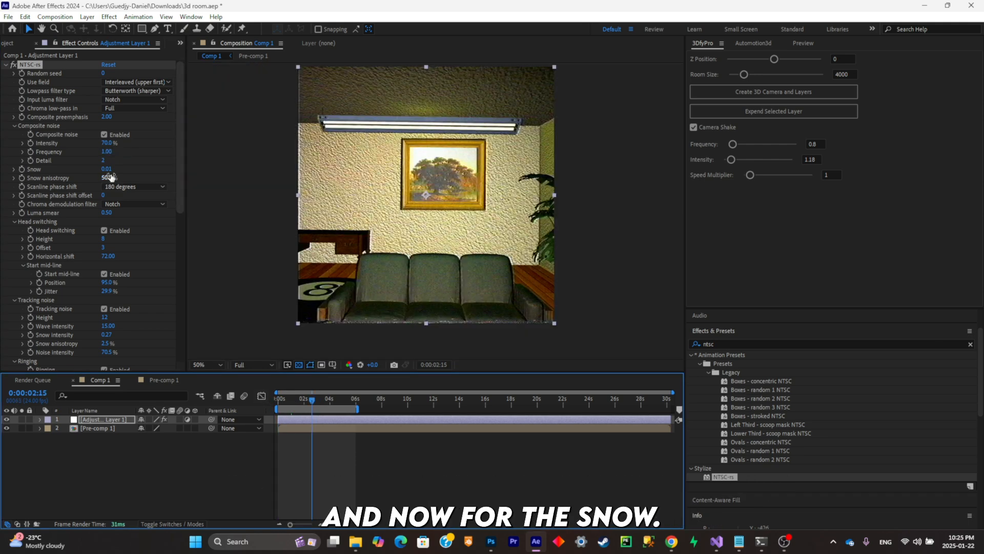
pyautogui.moveTo(106, 169); pyautogui.dragTo(121, 169)
pyautogui.scroll(1, 496, 185)
pyautogui.scroll(-1, 481, 192)
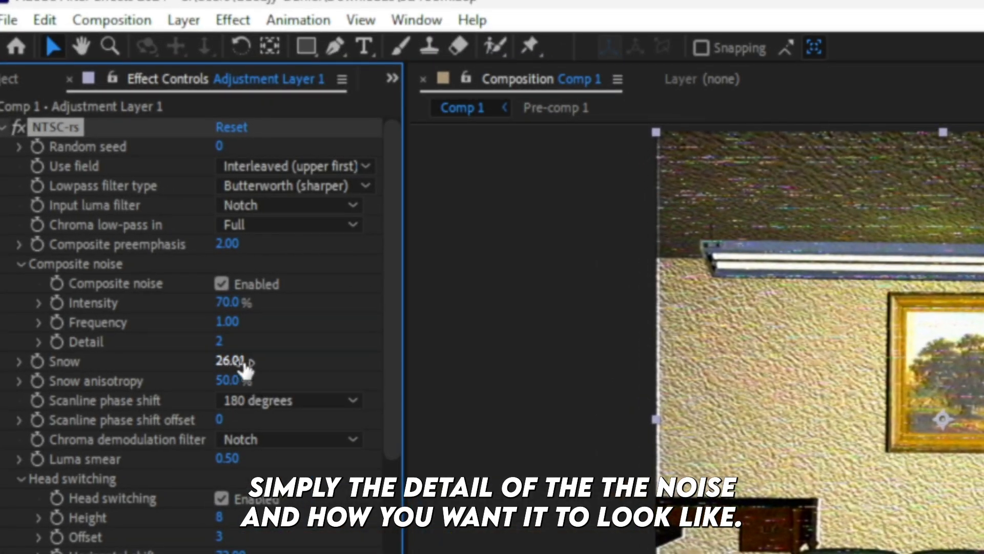
# - Try extreme Snow anisotropy values and settle on 59%
pyautogui.moveTo(106, 176); pyautogui.dragTo(109, 178)
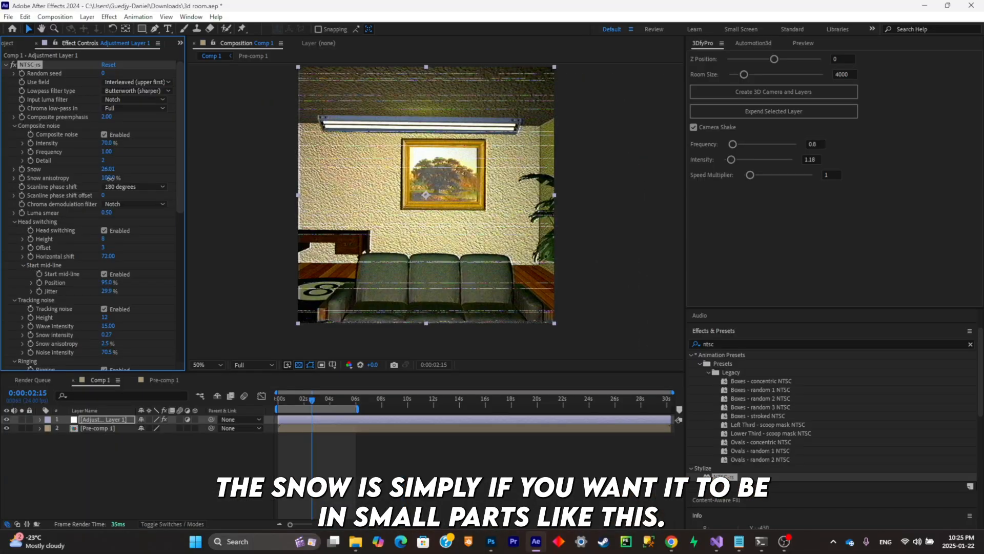
pyautogui.moveTo(234, 391); pyautogui.dragTo(186, 385)
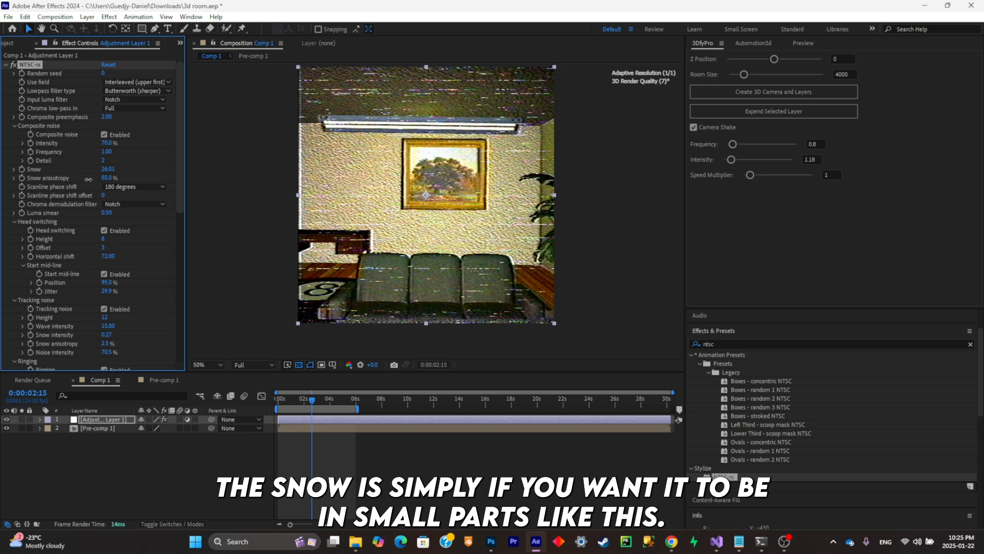
pyautogui.moveTo(88, 179)
pyautogui.mouseDown()
pyautogui.moveTo(114, 179)
pyautogui.moveTo(98, 185)
pyautogui.mouseUp()
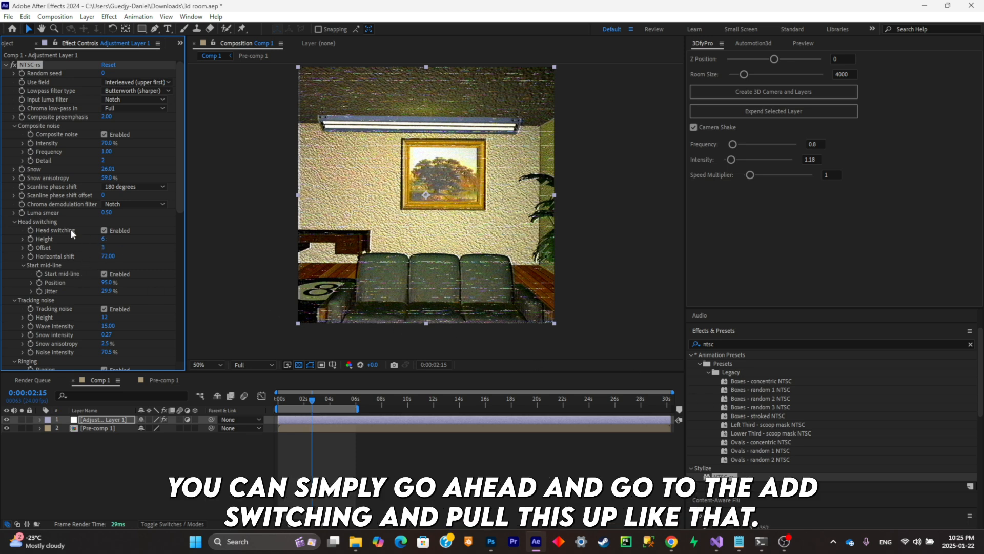
# - Set the Head switching Height to 24, Offset to 7 and Start mid-line Position to 79%, checking the distortion at other frames
pyautogui.moveTo(106, 238); pyautogui.dragTo(181, 239)
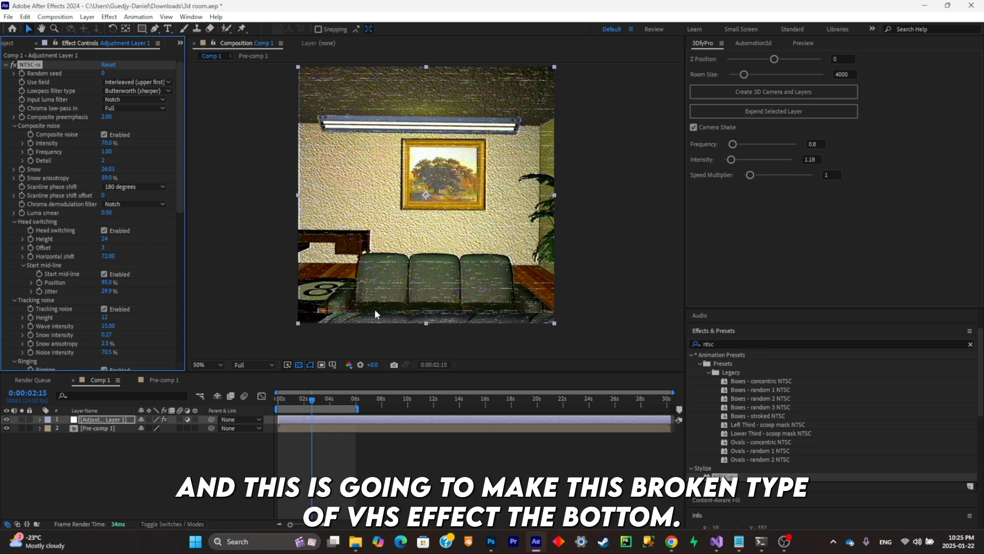
pyautogui.moveTo(313, 399); pyautogui.dragTo(299, 399)
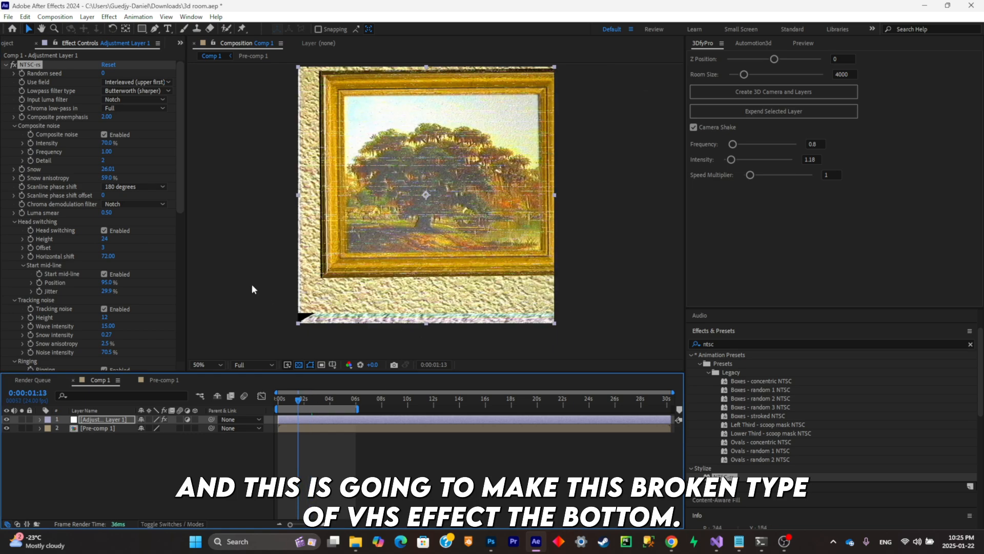
pyautogui.click(306, 400)
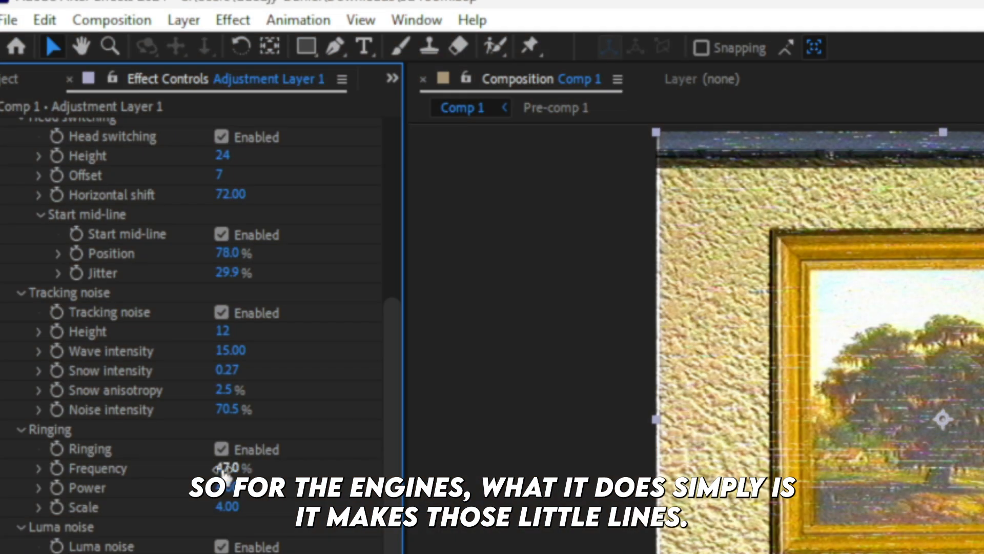
pyautogui.moveTo(223, 472); pyautogui.dragTo(198, 470)
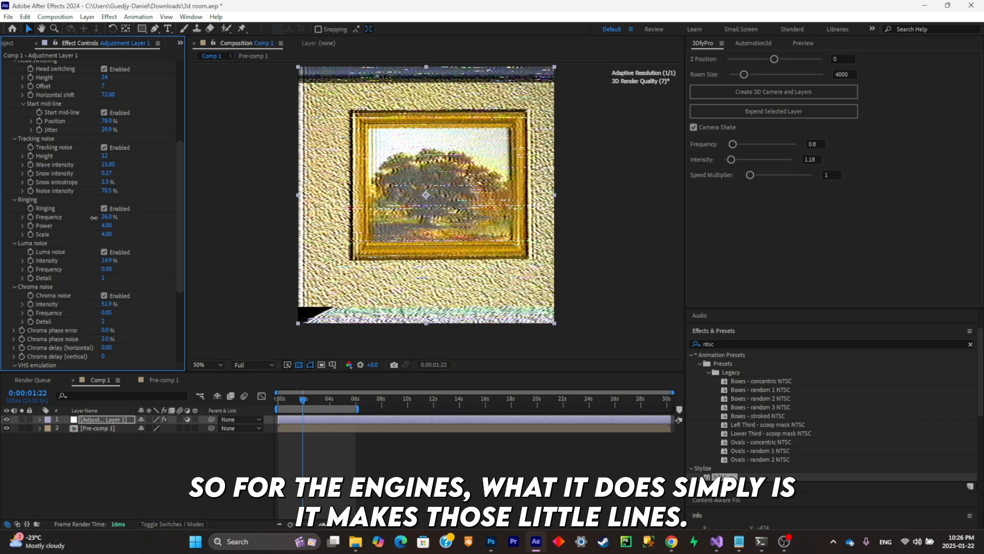
pyautogui.moveTo(94, 218); pyautogui.dragTo(93, 218)
pyautogui.scroll(1, 361, 175)
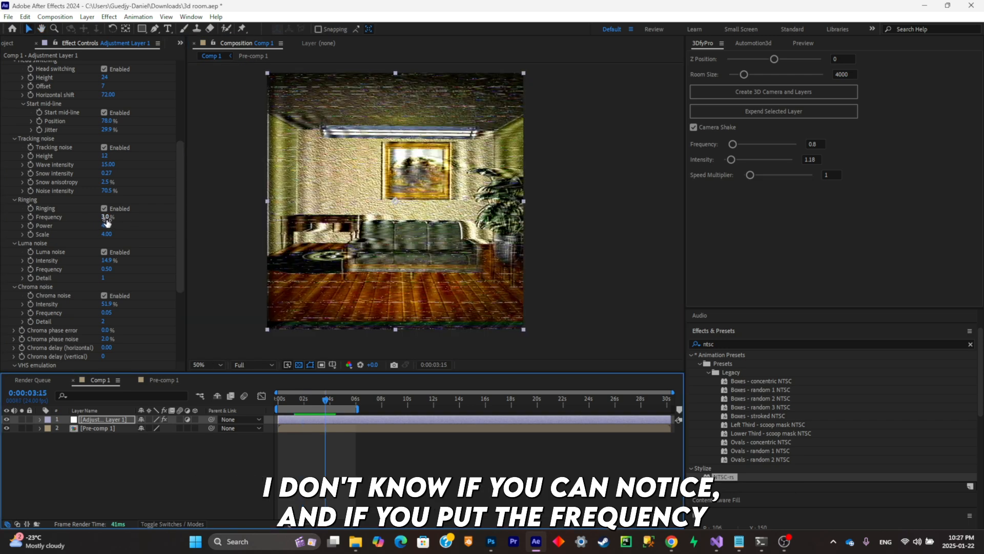
# - Set the Ringing Frequency to 29% and inspect the result up close
pyautogui.moveTo(106, 216)
pyautogui.mouseDown()
pyautogui.moveTo(135, 220)
pyautogui.moveTo(121, 222)
pyautogui.mouseUp()
pyautogui.scroll(1, 458, 235)
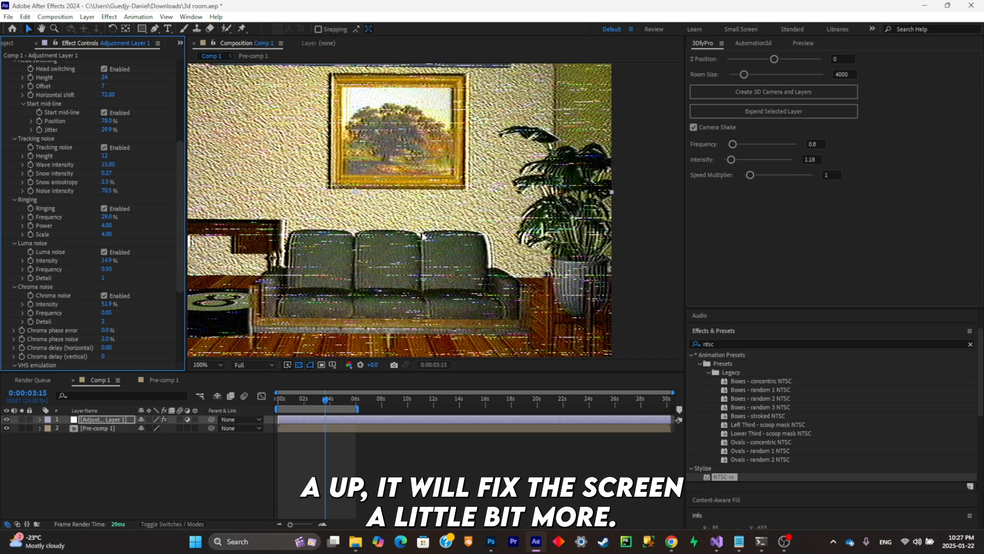
pyautogui.scroll(-2, 423, 237)
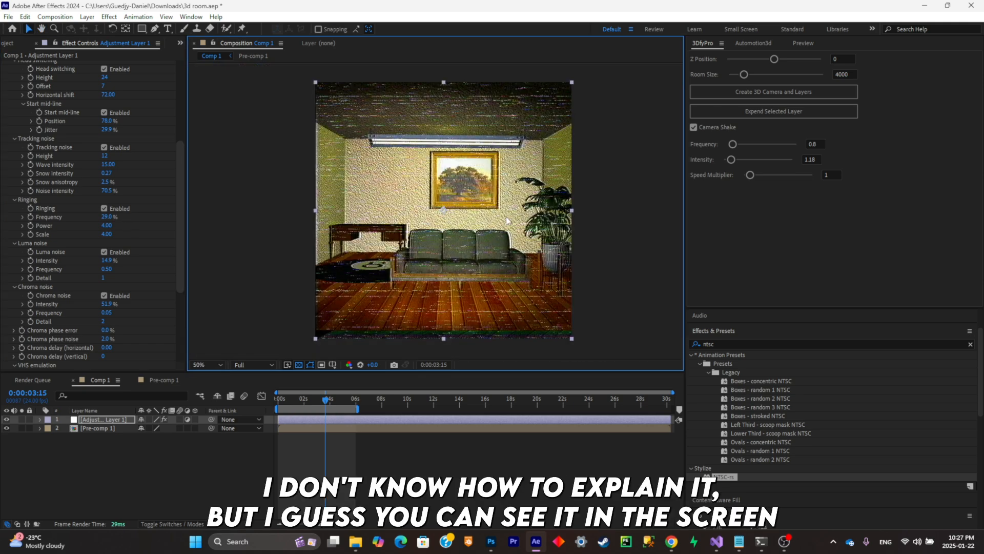
pyautogui.moveTo(506, 216); pyautogui.dragTo(493, 223)
pyautogui.scroll(1, 501, 216)
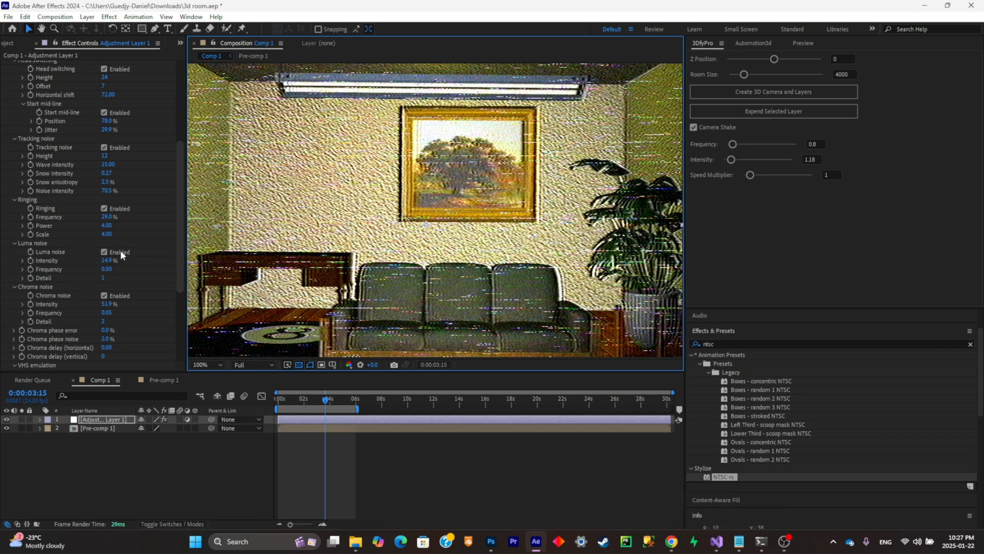
# - Try a Luma noise Intensity of 100% and undo it
pyautogui.moveTo(105, 260); pyautogui.dragTo(174, 253)
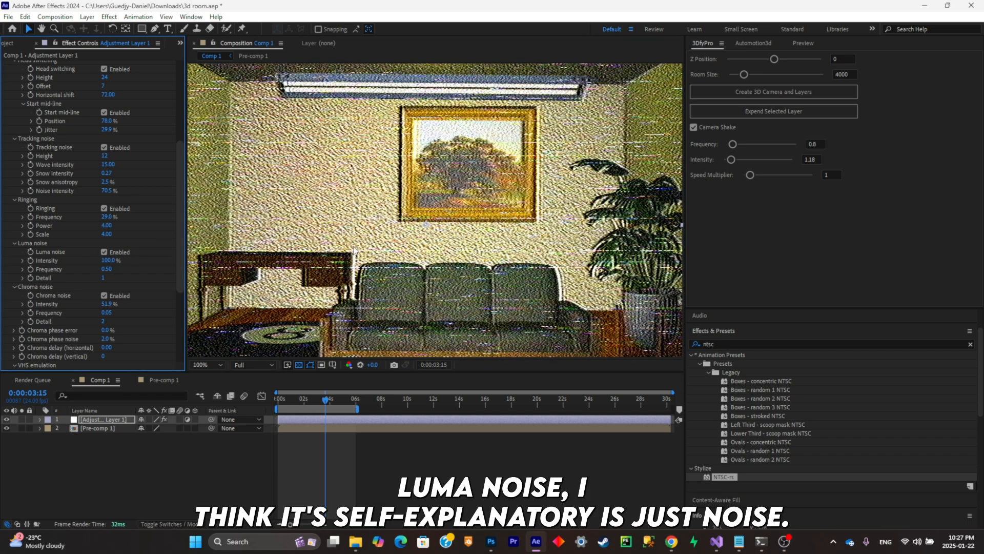
pyautogui.hotkey('ctrl', 'z')
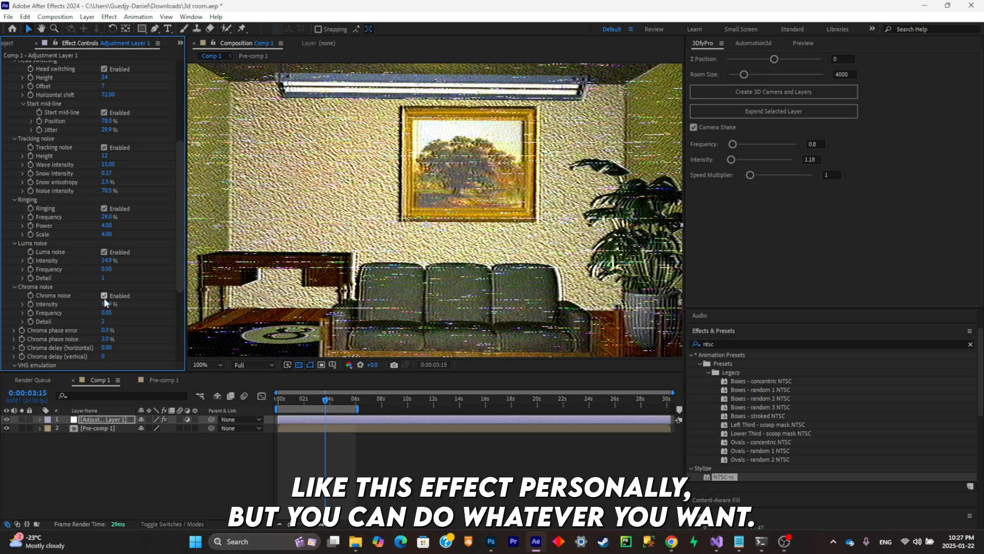
# - Set the Chroma noise Intensity to 100% and inspect the coloured noise on the room
pyautogui.scroll(-3, 92, 306)
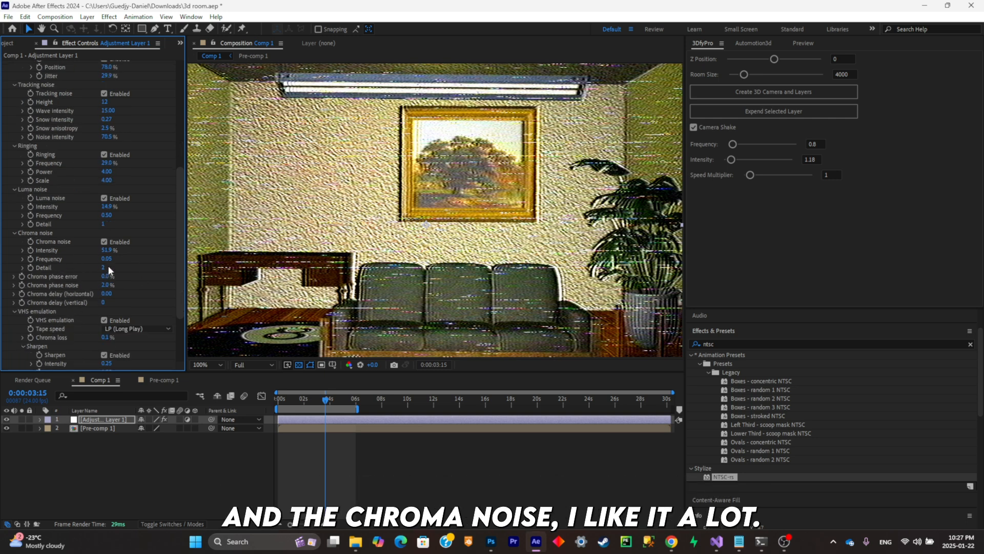
pyautogui.moveTo(109, 251); pyautogui.dragTo(462, 262)
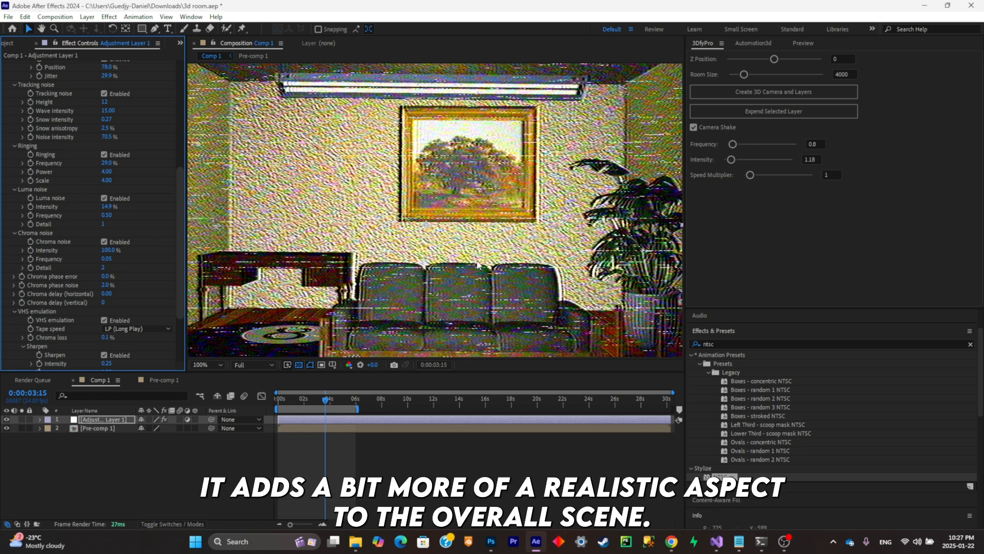
pyautogui.scroll(-1, 474, 260)
pyautogui.scroll(1, 476, 260)
pyautogui.scroll(-1, 479, 260)
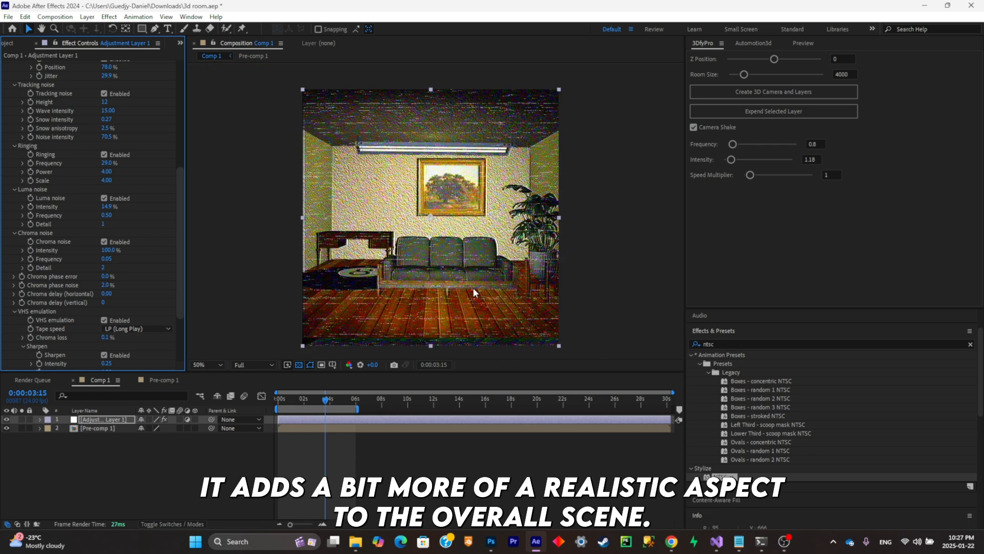
pyautogui.scroll(1, 472, 288)
# - Set Chroma phase noise to 25% and the VHS Sharpen Intensity to 0.84
pyautogui.scroll(-5, 107, 284)
pyautogui.moveTo(111, 281); pyautogui.dragTo(141, 281)
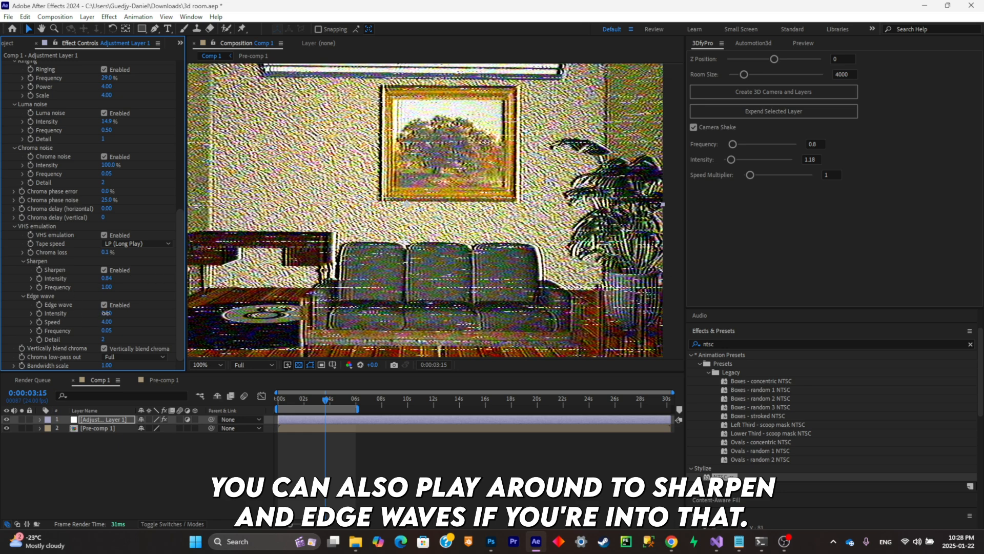
# - Undo a strong Edge wave trial, set the Edge wave Intensity to 2.50 and inspect the picture frame and couch edges
pyautogui.moveTo(106, 313); pyautogui.dragTo(154, 302)
pyautogui.hotkey('ctrl', 'z')
pyautogui.scroll(-2, 433, 272)
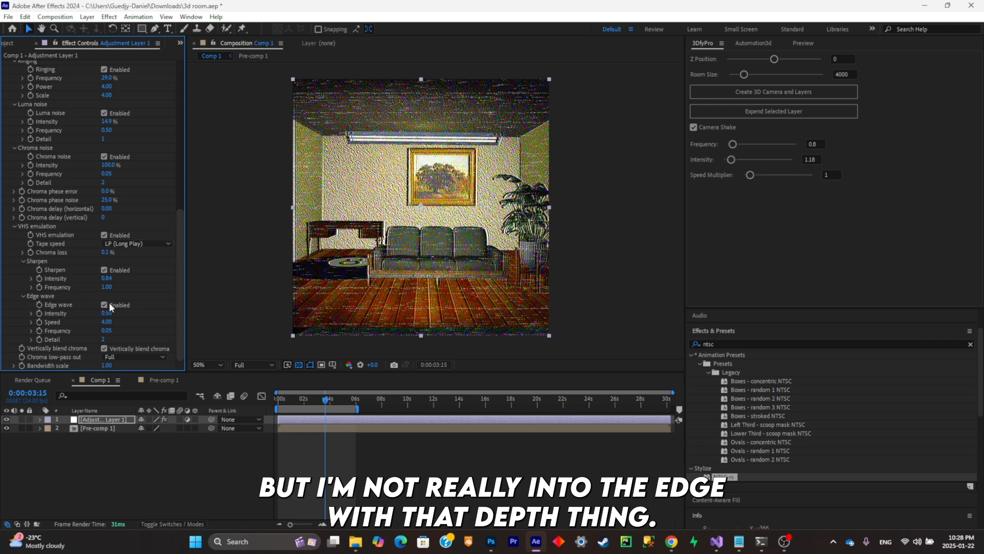
pyautogui.moveTo(107, 313); pyautogui.dragTo(124, 312)
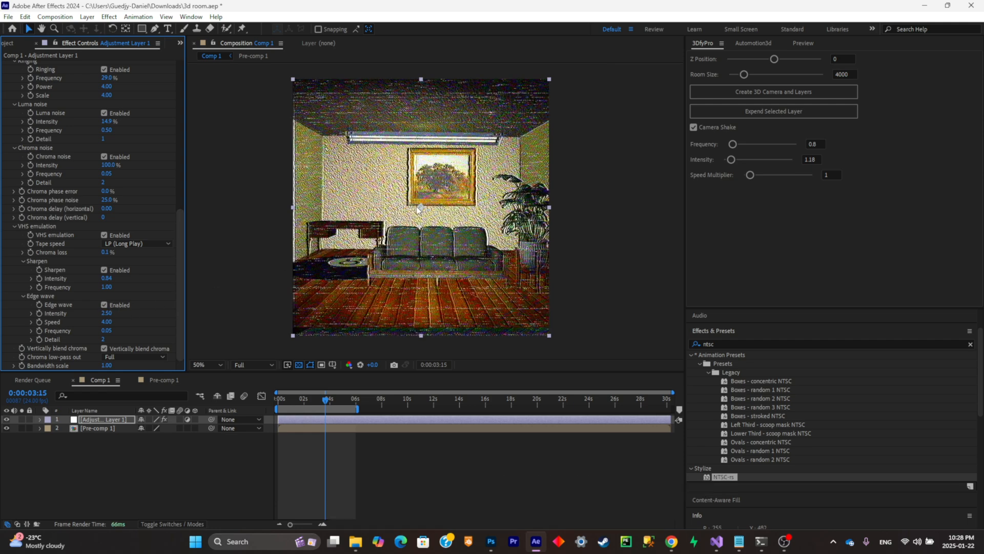
pyautogui.scroll(2, 420, 205)
pyautogui.moveTo(420, 197); pyautogui.dragTo(433, 255)
pyautogui.scroll(1, 433, 248)
pyautogui.scroll(-1, 432, 247)
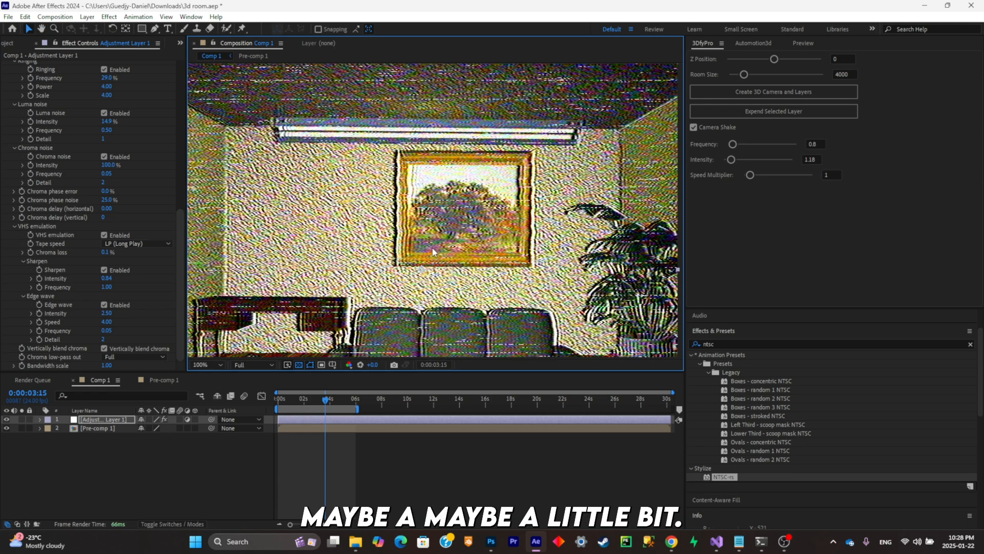
pyautogui.moveTo(455, 218); pyautogui.dragTo(414, 200)
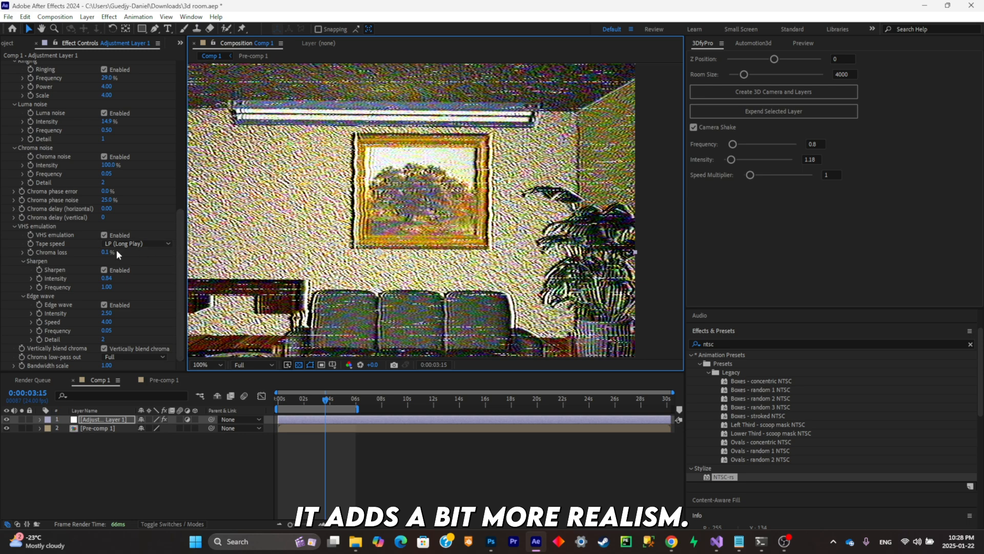
# - Preview the VHS effect on the whole frame from 0:00:00:06 in Comp 1
pyautogui.press(',')
pyautogui.press(',')
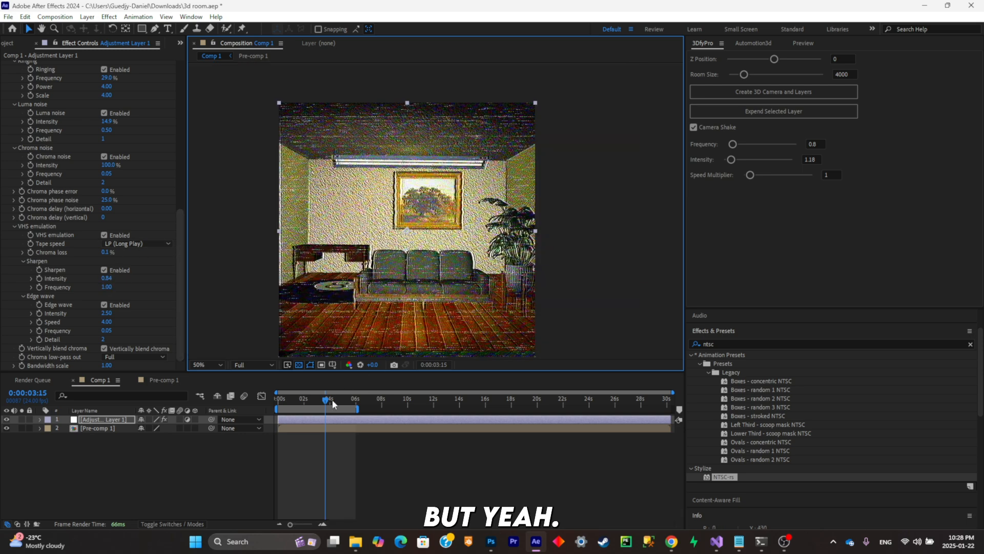
pyautogui.moveTo(321, 399); pyautogui.dragTo(281, 400)
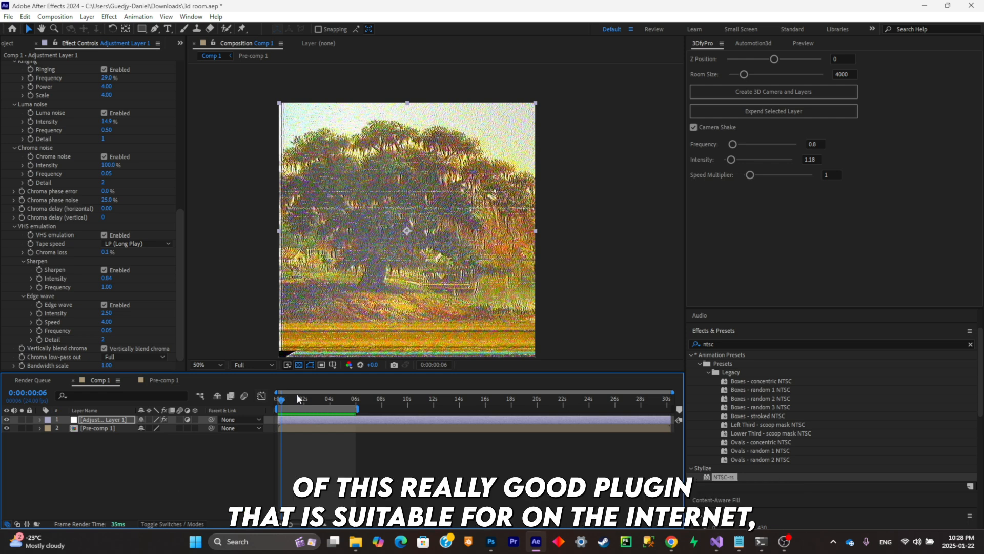
pyautogui.press('space')
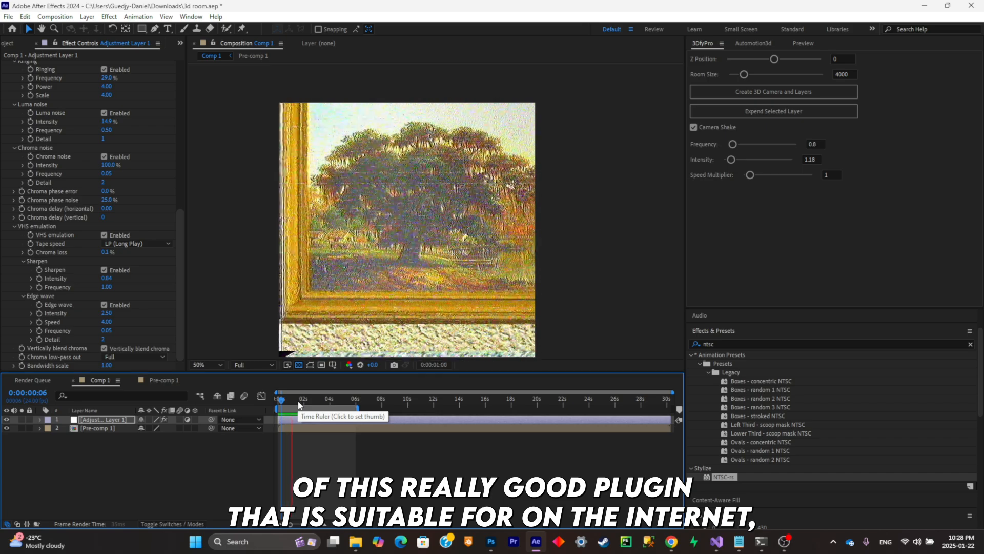